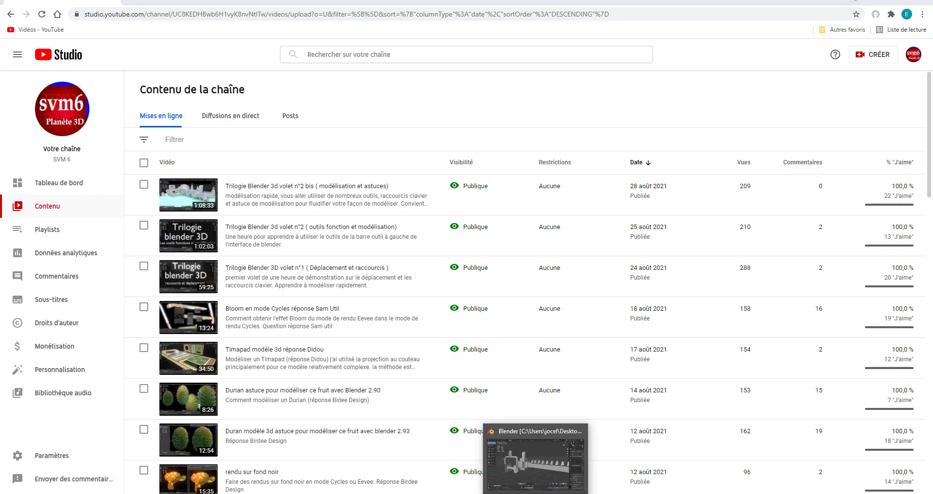
Switch to Blender, enlarge the outliner area in width and height, and select the toothed blade object
click(537, 457)
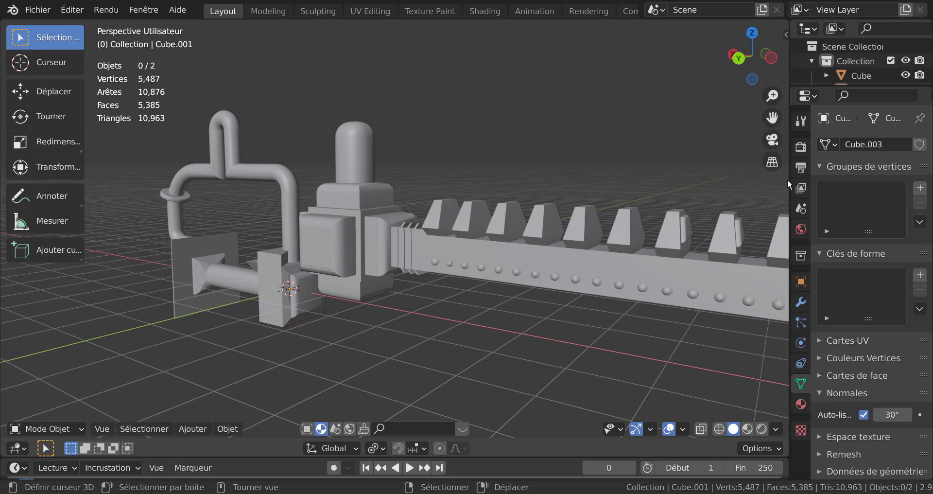
drag(789, 176, 655, 175)
middle_drag(411, 326, 503, 312)
scroll(505, 311, up, 2)
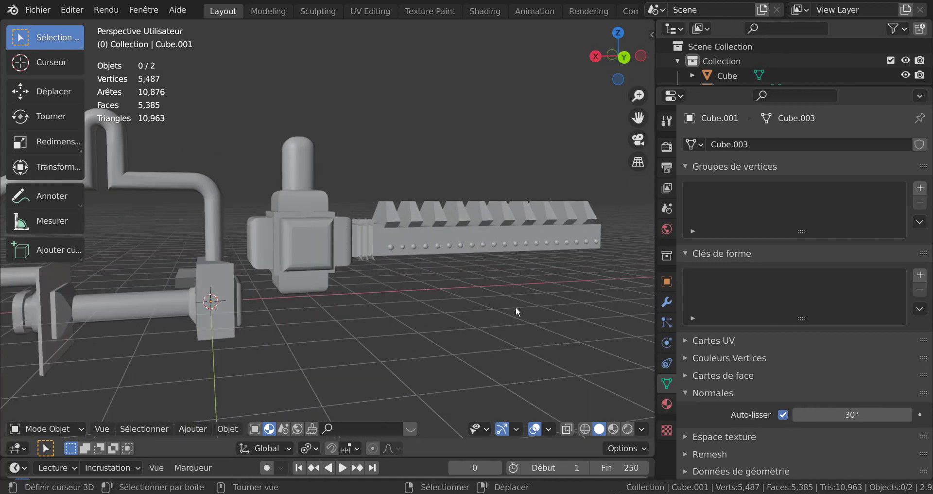
shift+middle_drag(432, 305, 503, 306)
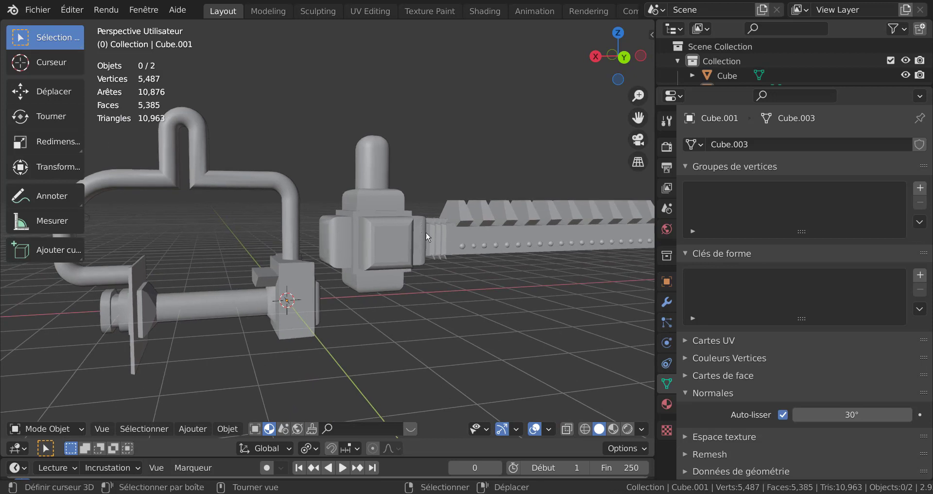
click(345, 226)
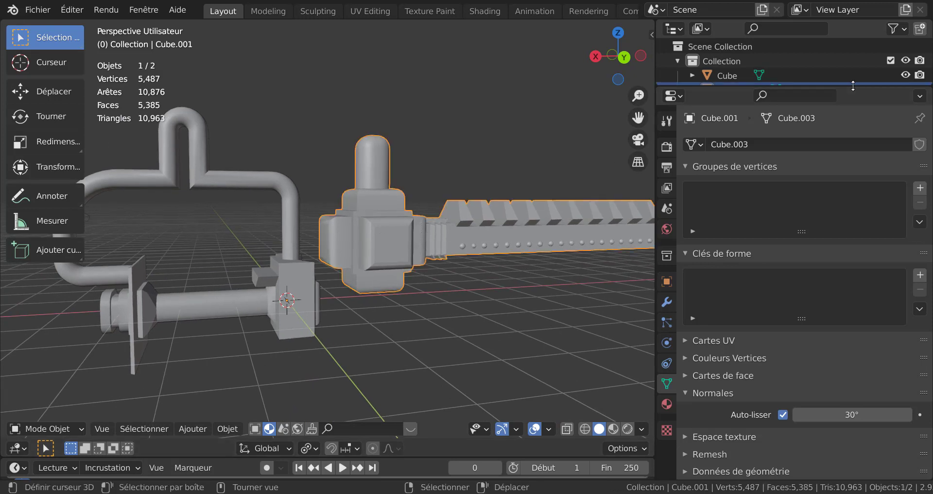
drag(851, 84, 849, 206)
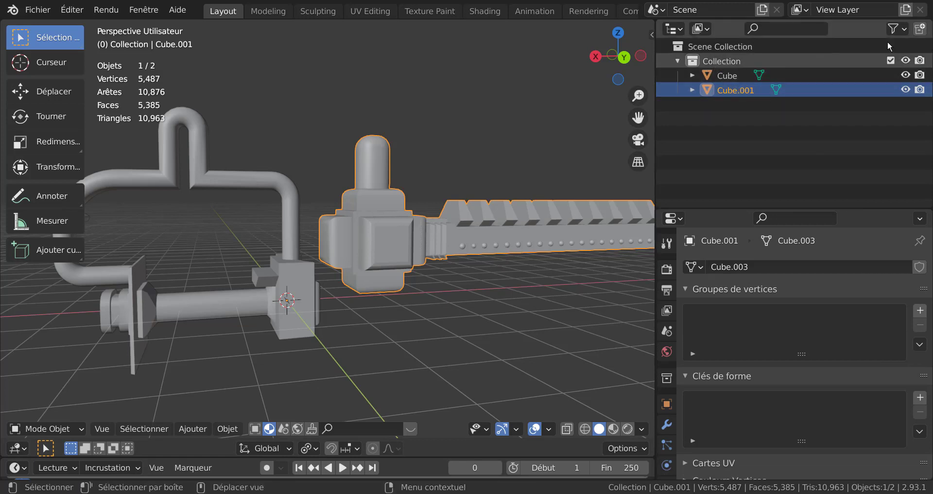
Add a new collection to the scene and move the Cube object out of Collection to the Scene Collection level
click(920, 29)
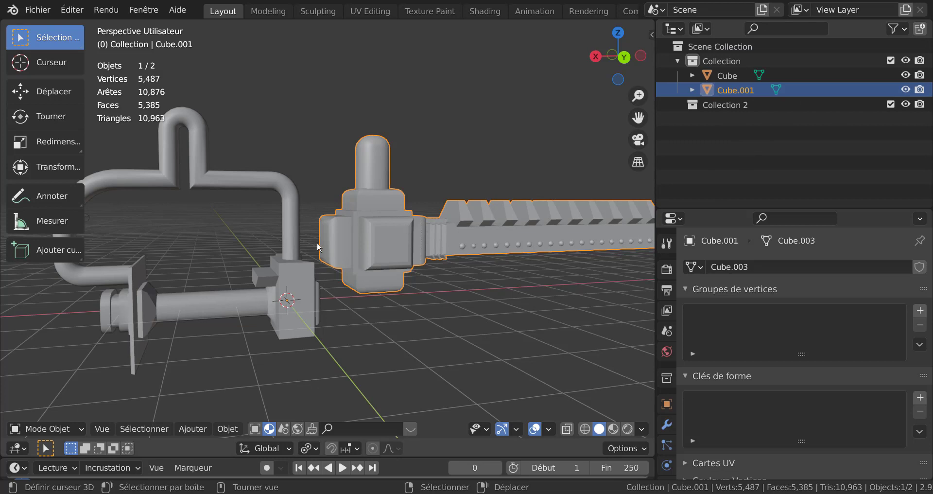
click(283, 187)
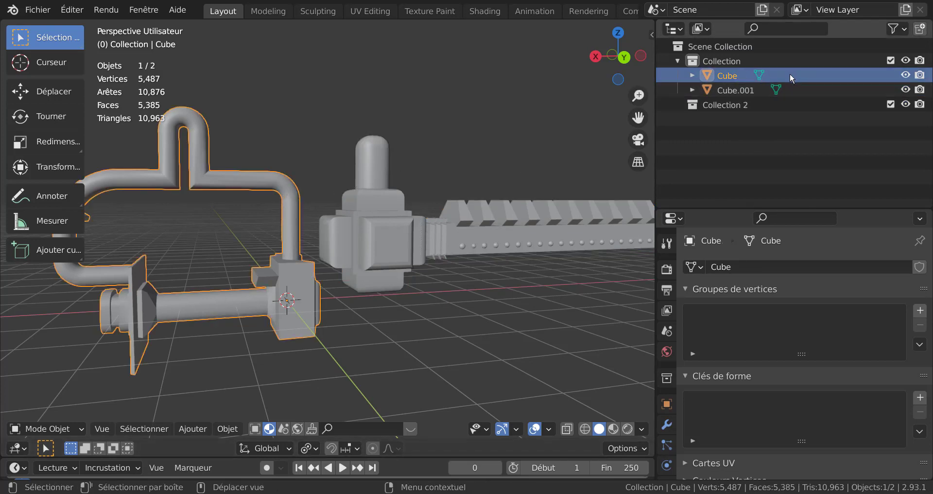
drag(791, 76, 785, 144)
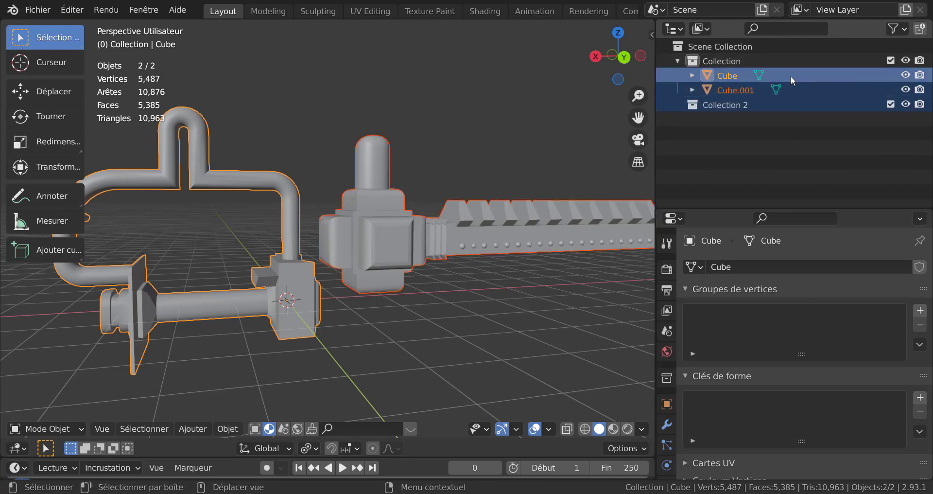
click(283, 207)
drag(727, 71, 721, 157)
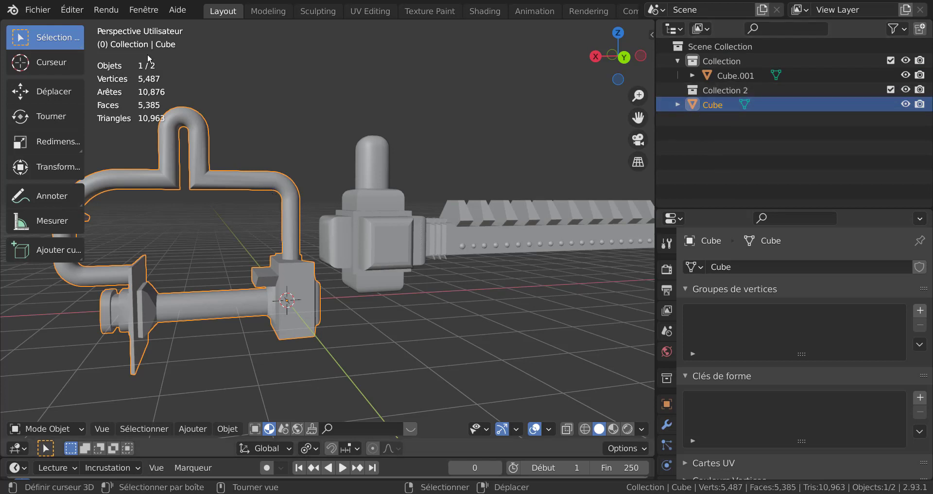
Select the blade object and the pipe-handle object alternately in the viewport to compare which outliner entry each corresponds to
click(364, 214)
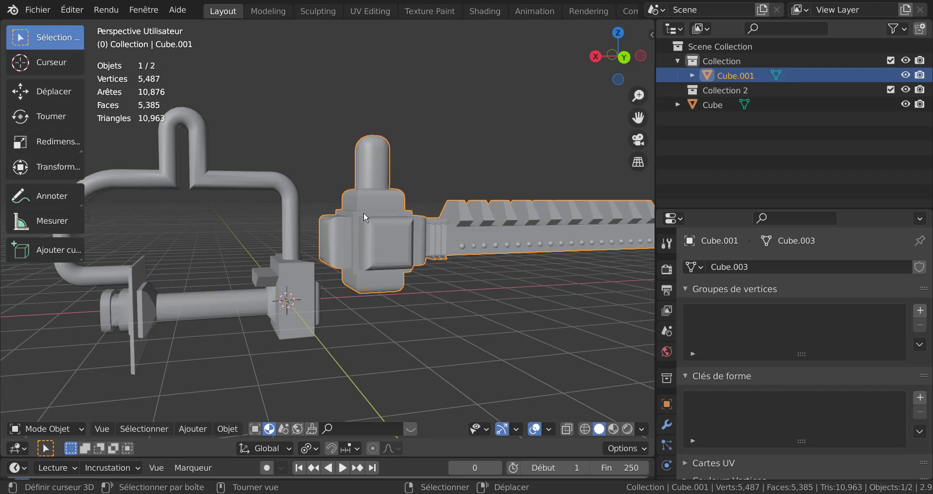
click(283, 198)
click(392, 213)
click(287, 193)
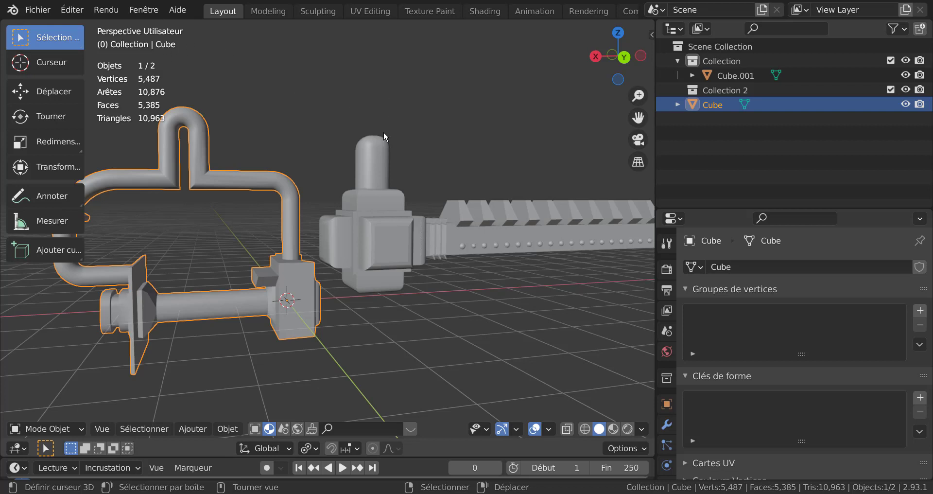
click(376, 147)
click(276, 171)
click(362, 170)
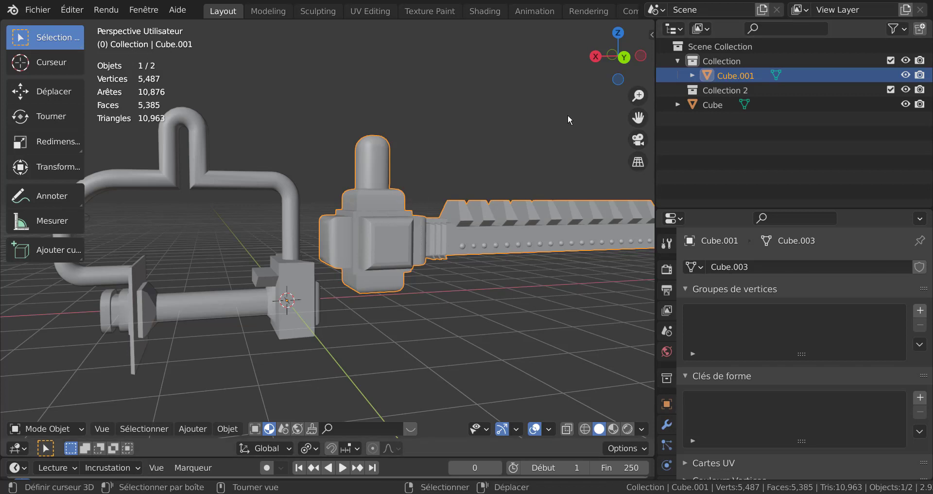
Examine Cube's nested mesh data in the outliner, and select Collection 2, Cube and Cube.001 there in turn
click(678, 105)
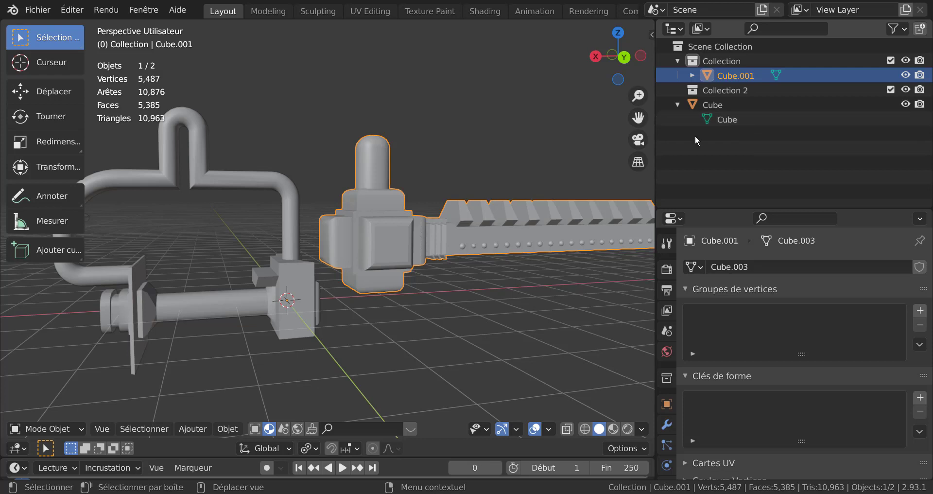
click(678, 105)
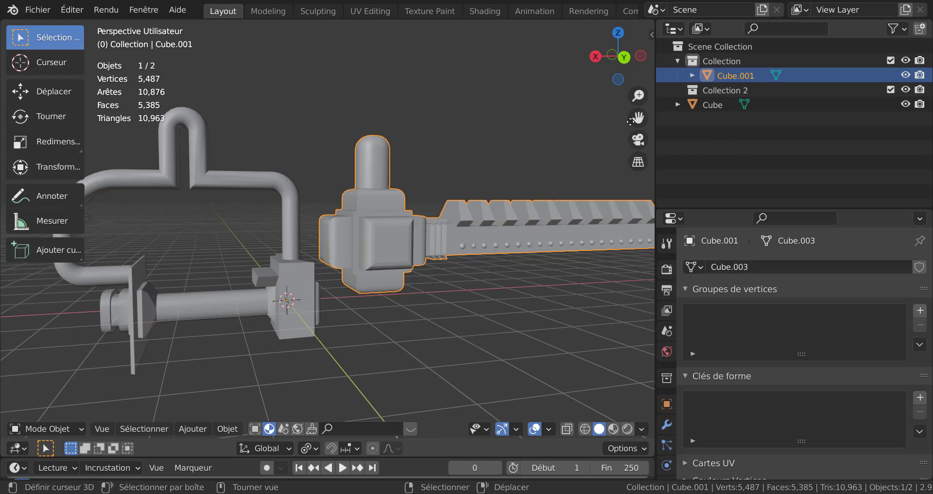
click(729, 95)
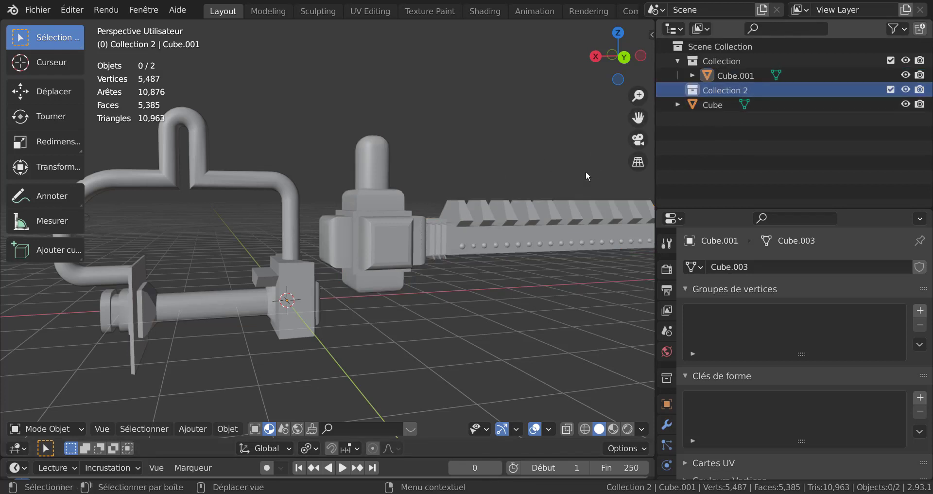
scroll(617, 161, down, 2)
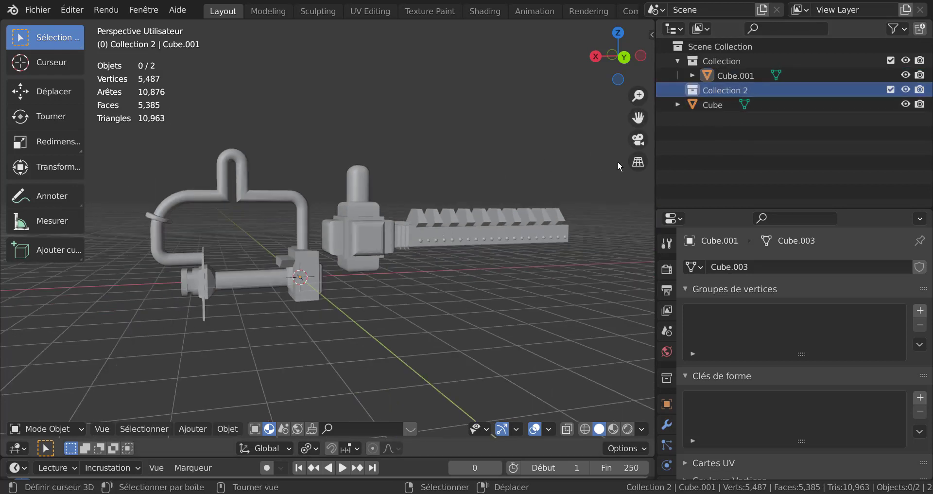
click(700, 104)
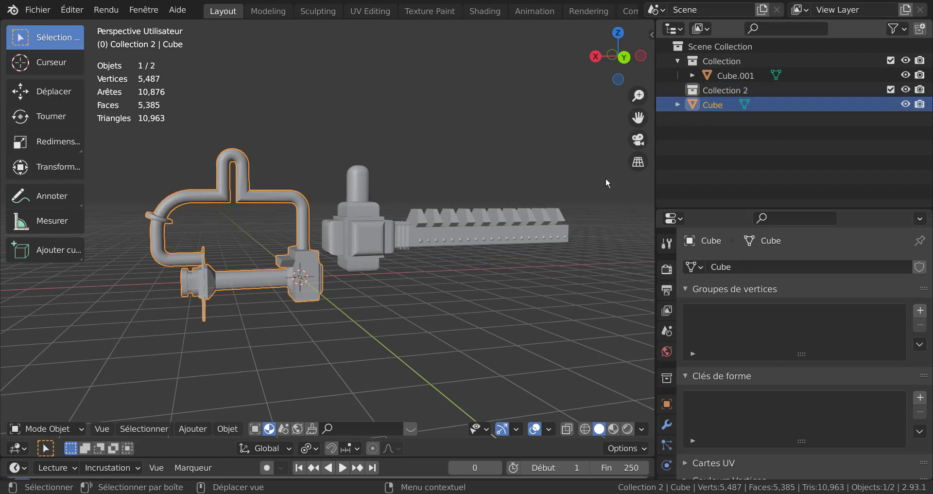
click(723, 77)
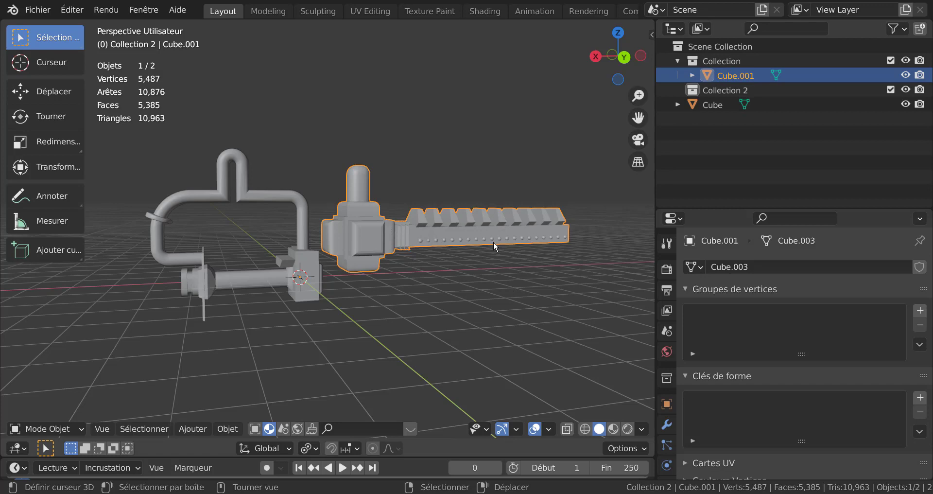
Widen the 3D viewport again and examine the blade's teeth and rivets up close
middle_drag(494, 241, 445, 253)
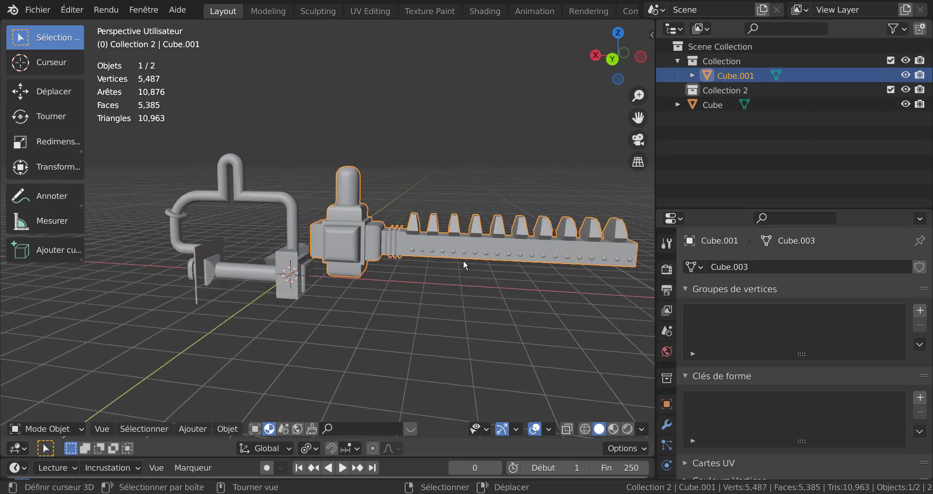
scroll(421, 254, up, 6)
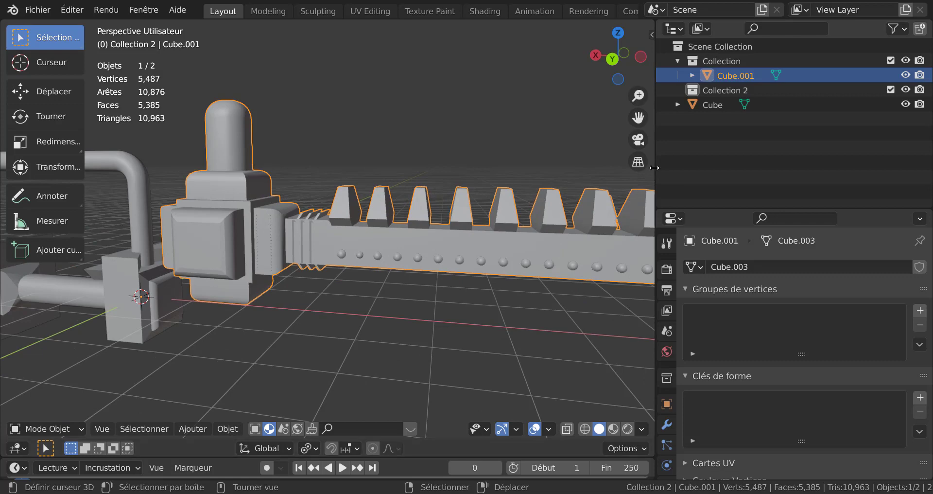
drag(654, 167, 830, 175)
scroll(583, 168, down, 4)
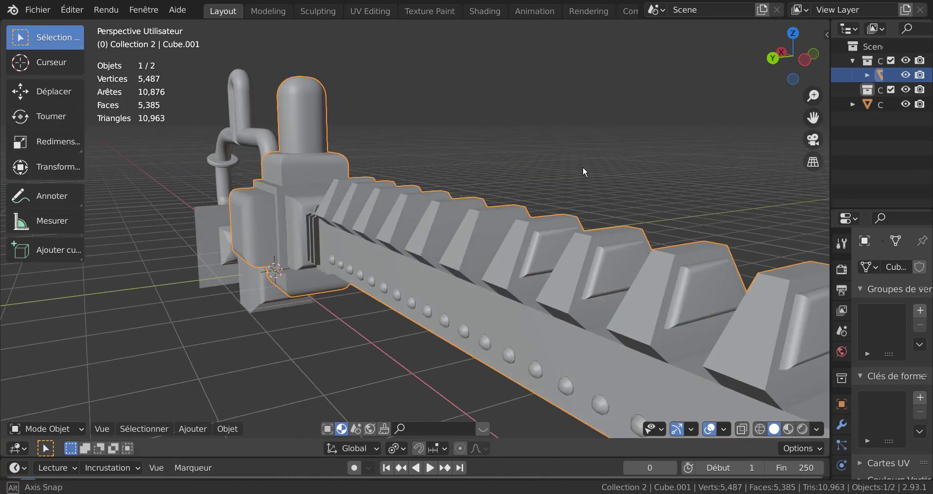
scroll(444, 225, up, 2)
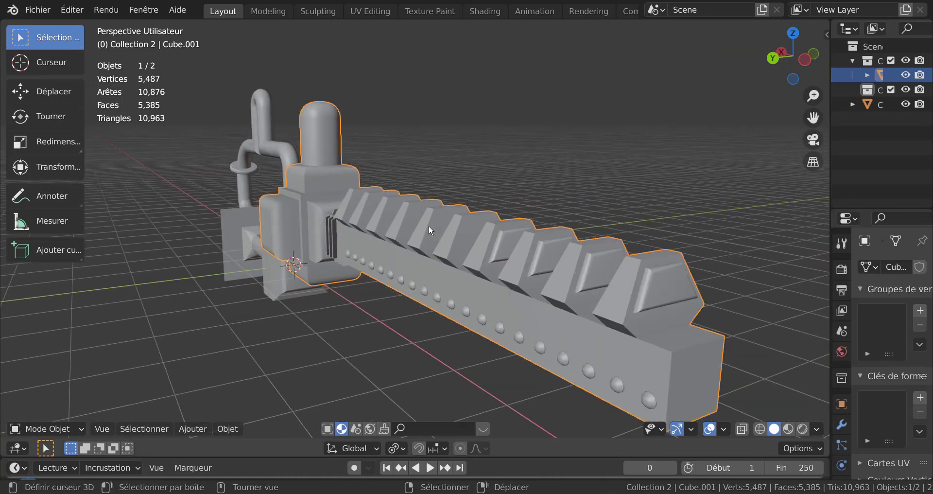
scroll(437, 226, up, 2)
scroll(406, 234, up, 2)
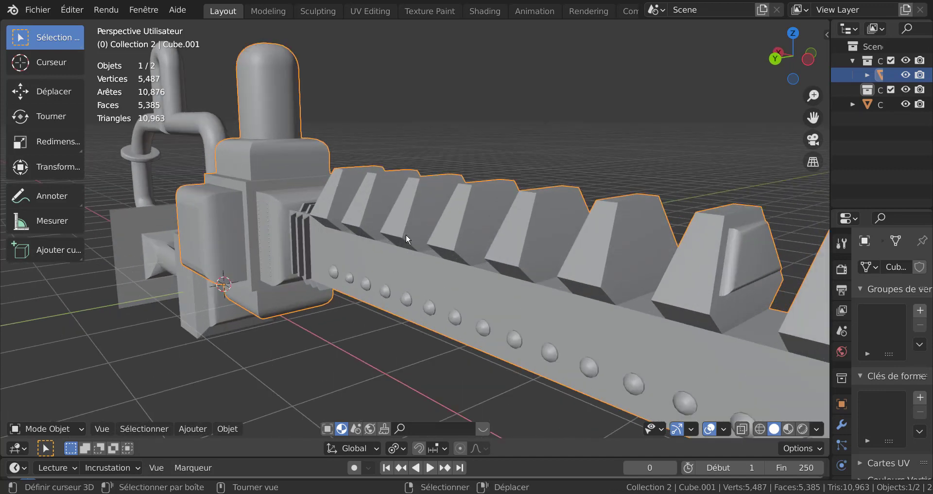
Put the blade object into Edit Mode with nothing selected and face selection active
key(Tab)
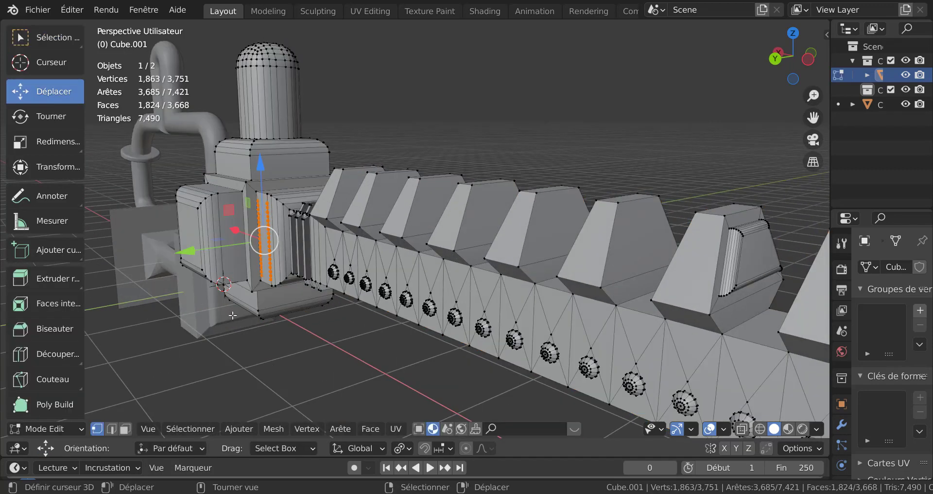
click(206, 363)
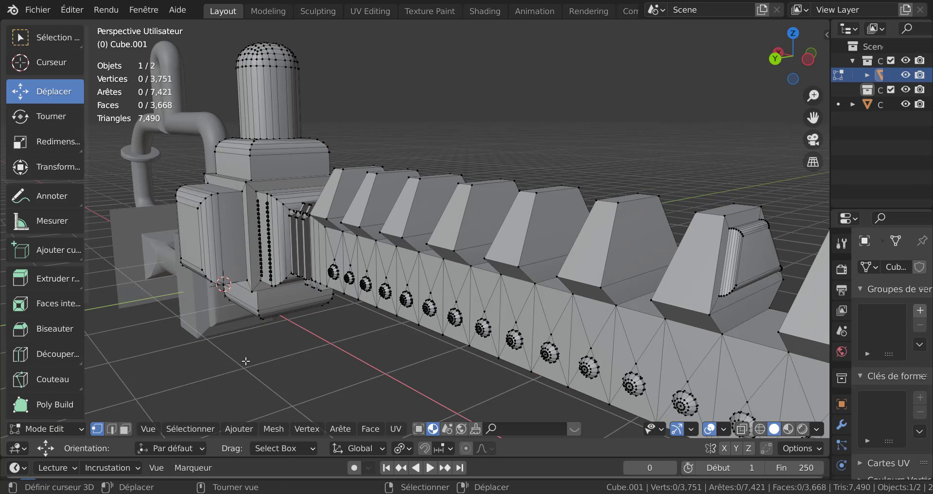
click(125, 428)
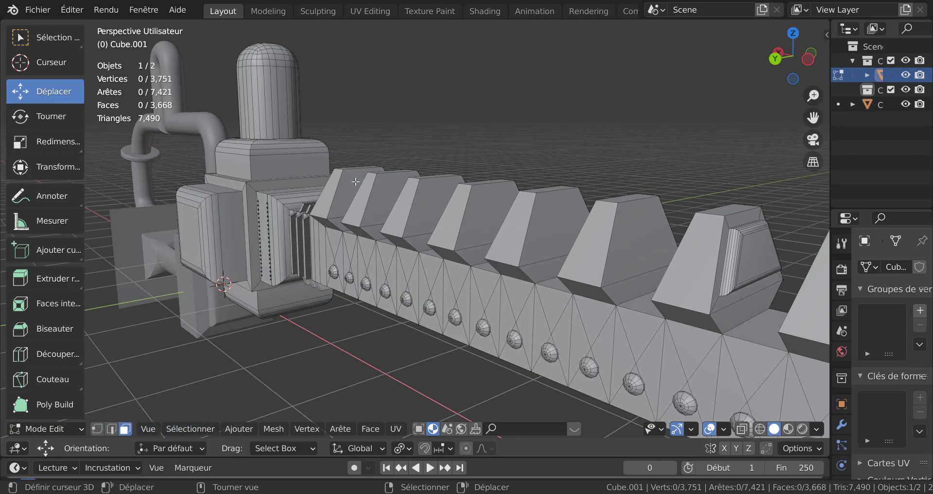
Select the sloped side face of the tooth nearest the guard and extend the selection to all coplanar faces
click(325, 189)
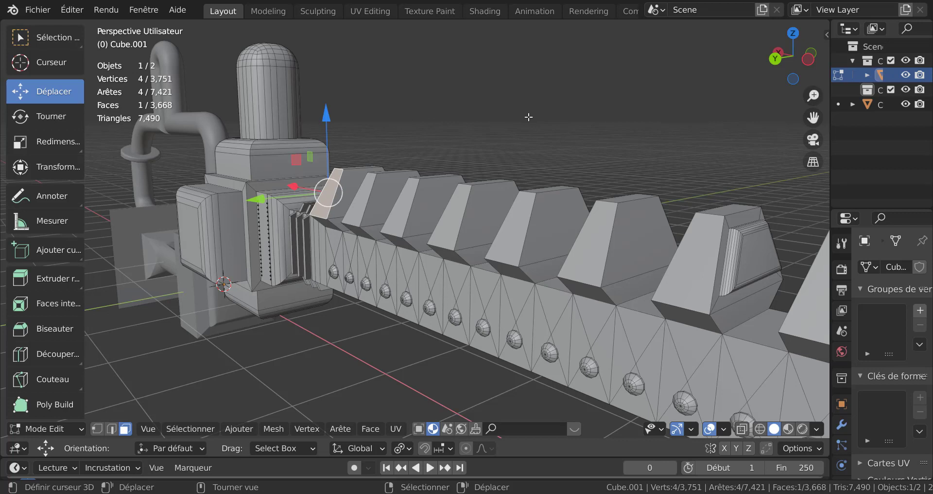
key(q)
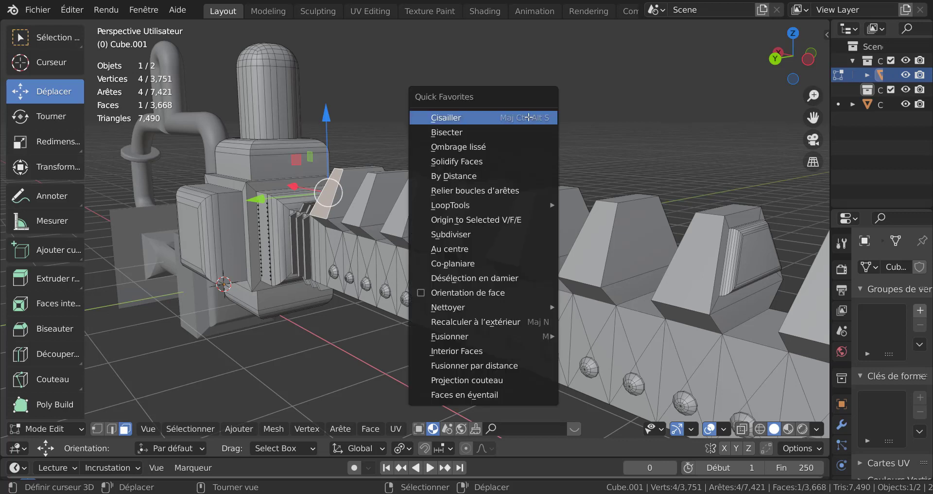
click(484, 264)
Add the same tooth's opposite sloped face to the selection and extend it to the coplanar faces on that side
scroll(483, 262, down, 4)
middle_drag(483, 263, 319, 200)
scroll(435, 252, up, 6)
scroll(384, 234, down, 6)
shift+click(325, 181)
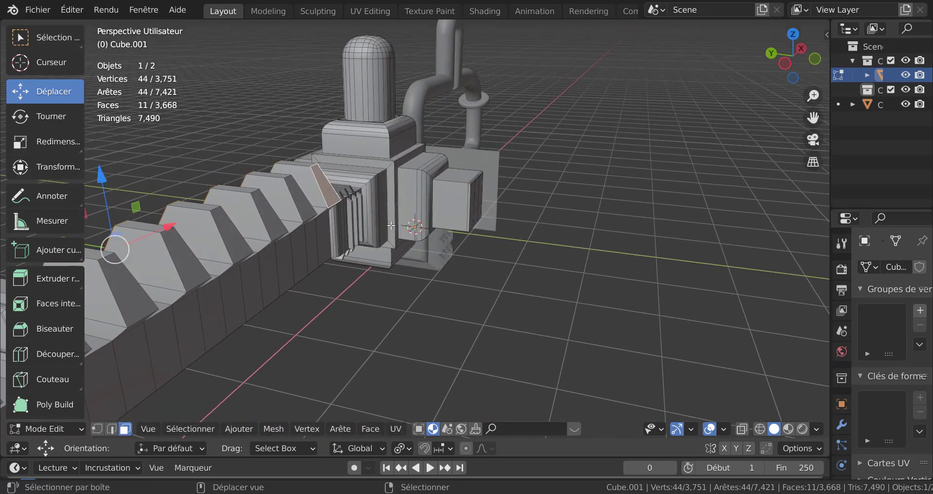
key(q)
click(601, 237)
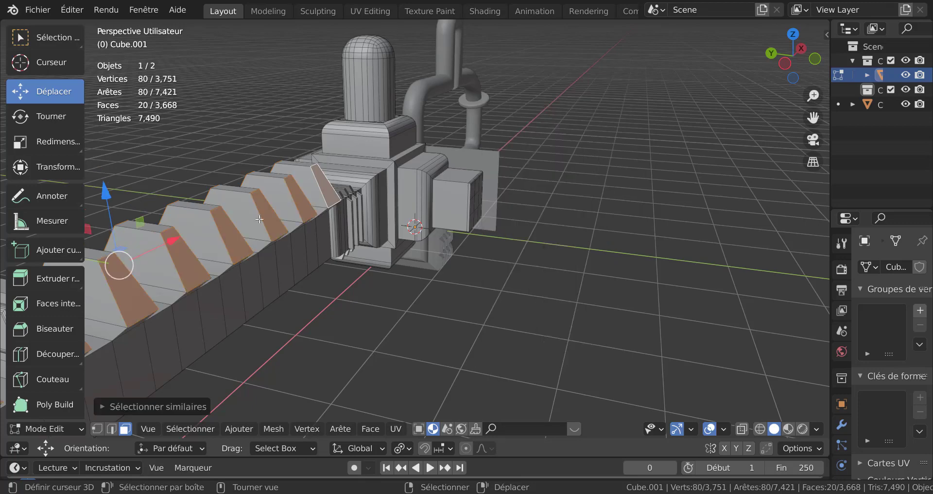
Add one tooth's top face to the selection and extend it to the coplanar top faces of all the teeth
scroll(185, 260, down, 5)
middle_drag(207, 254, 292, 253)
scroll(494, 320, up, 3)
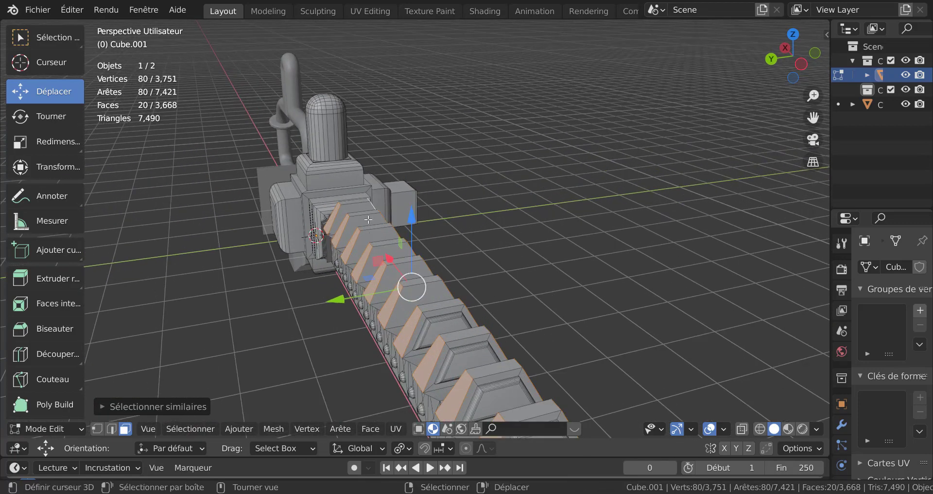
key(shift)
shift+click(385, 242)
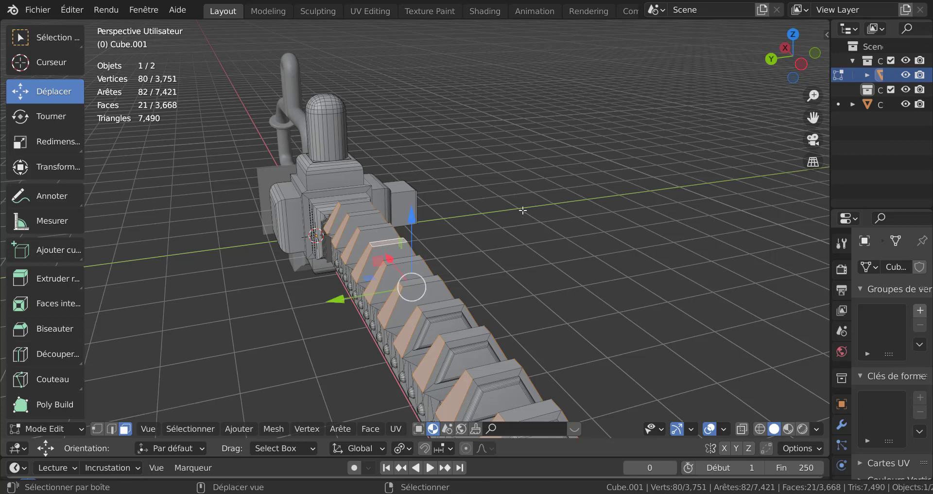
key(shift+g)
click(552, 202)
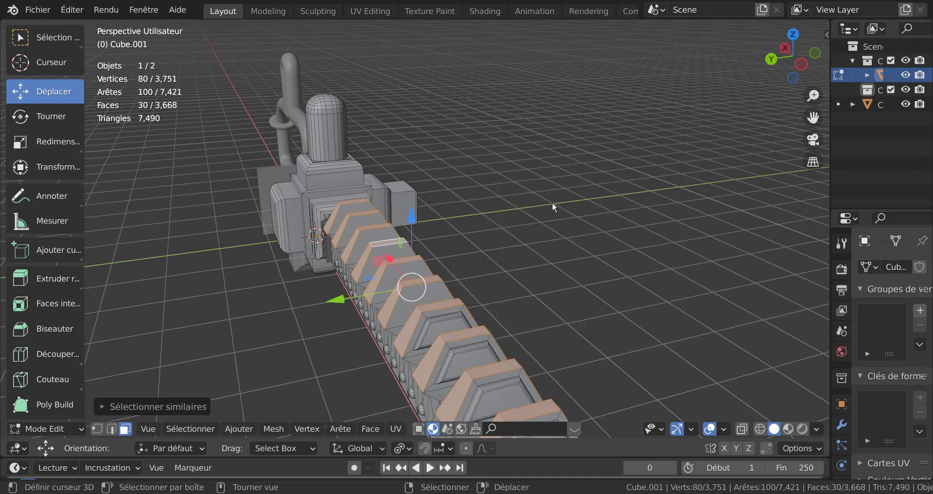
Select only the sloped side face of the tooth nearest the guard, replacing the current face selection
scroll(552, 202, down, 3)
mouse_move(552, 203)
middle_down()
mouse_move(558, 188)
mouse_move(610, 232)
mouse_move(497, 217)
mouse_move(540, 213)
middle_up()
scroll(559, 188, up, 5)
scroll(541, 213, up, 2)
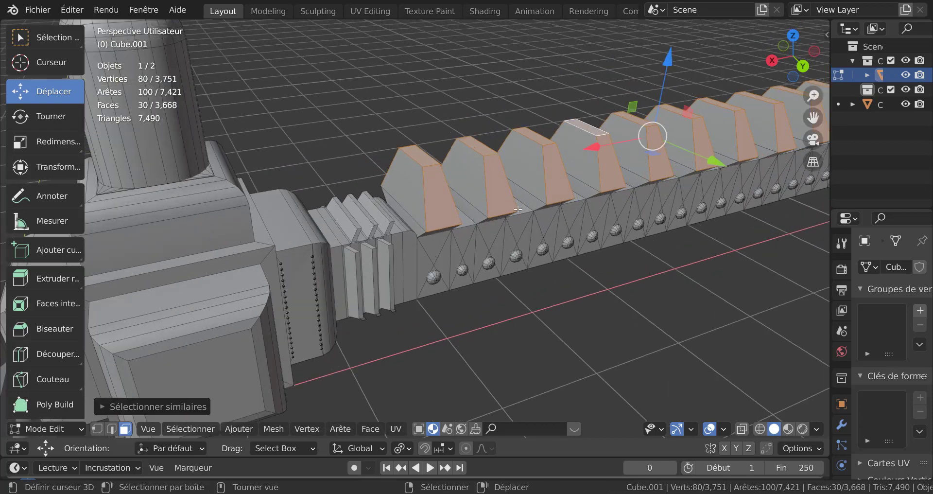
click(440, 205)
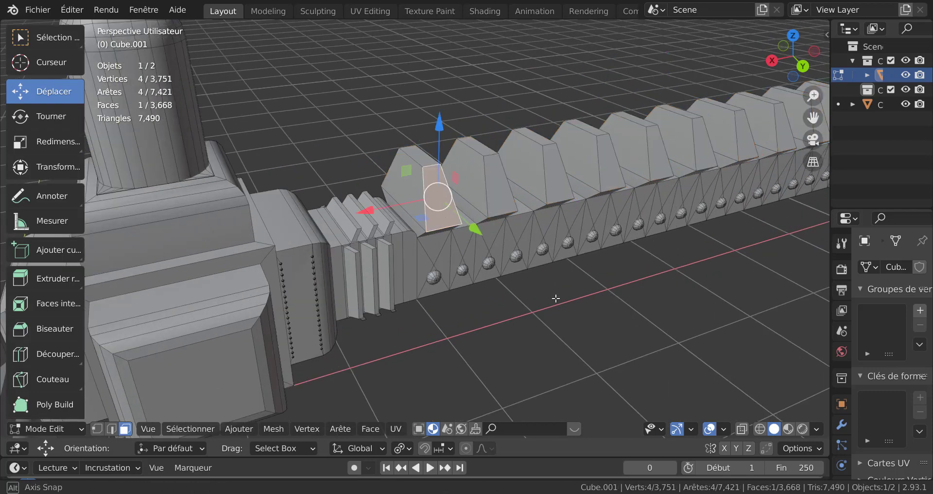
middle_drag(512, 262, 361, 408)
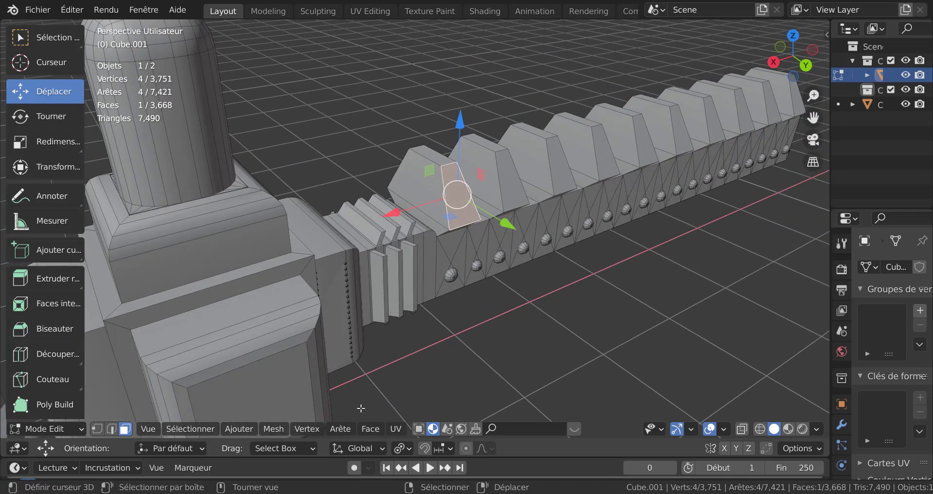
Change the transform orientation from Global to Normal for the selected tooth face
click(264, 430)
middle_drag(534, 288, 556, 288)
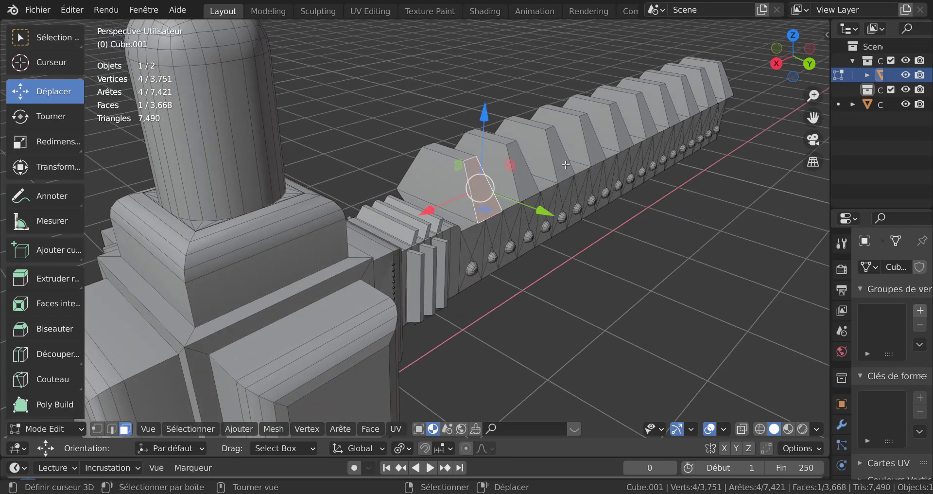
click(267, 430)
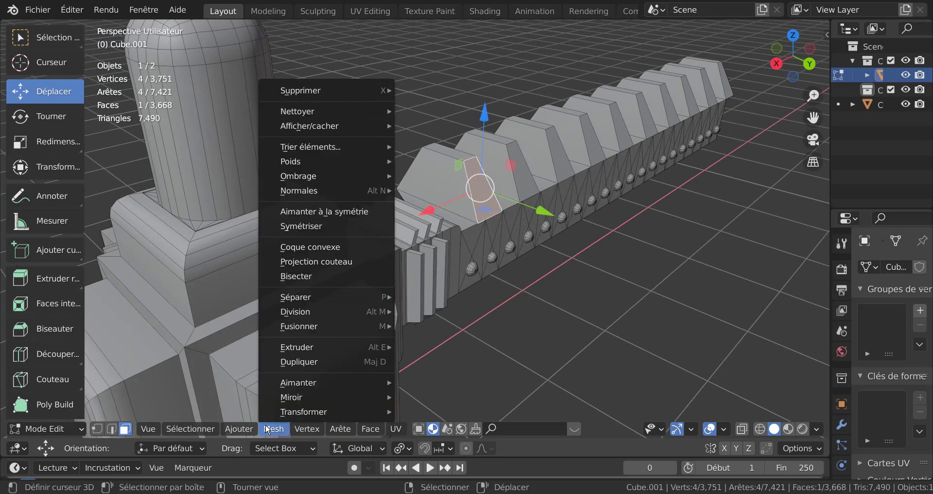
click(353, 448)
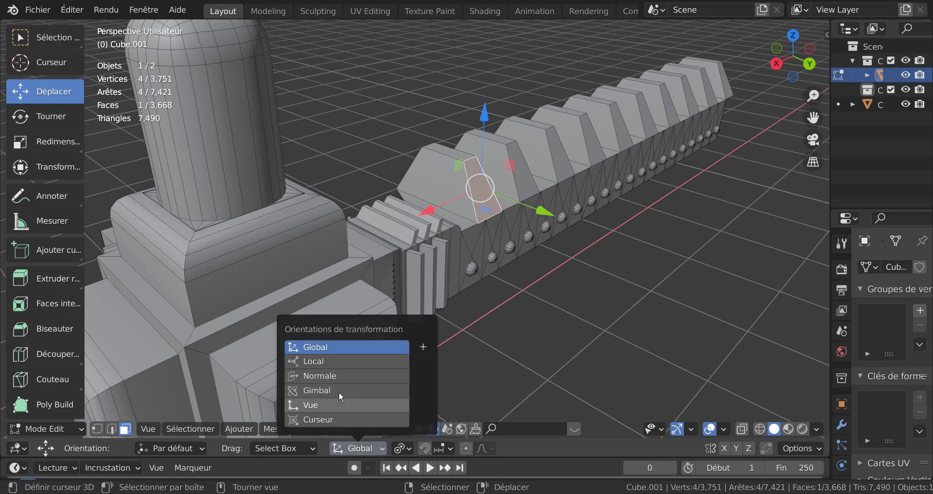
click(319, 375)
middle_drag(549, 314, 477, 208)
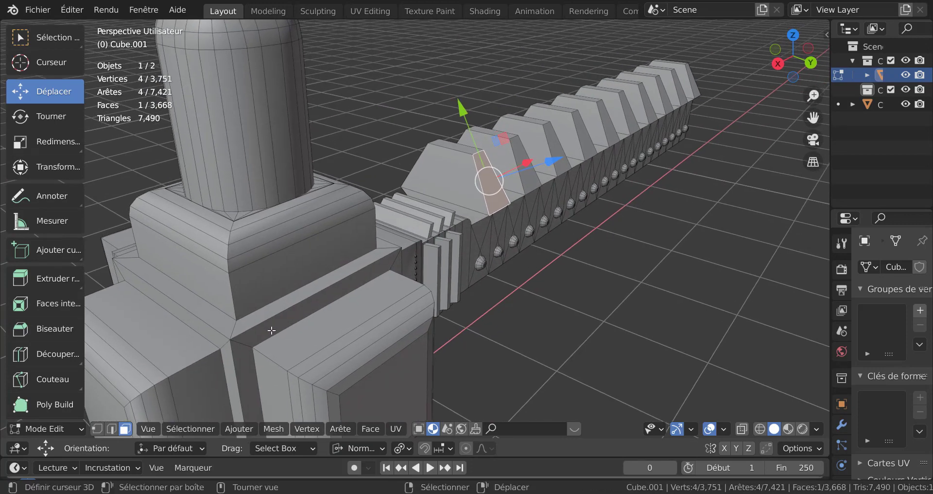
Extend the tooth face selection to similar faces that share the same normal
click(184, 434)
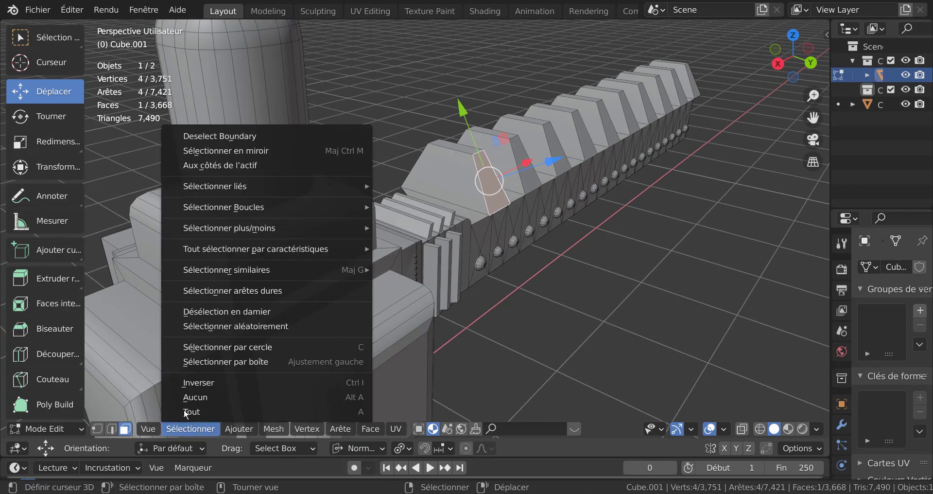
mouse_move(205, 270)
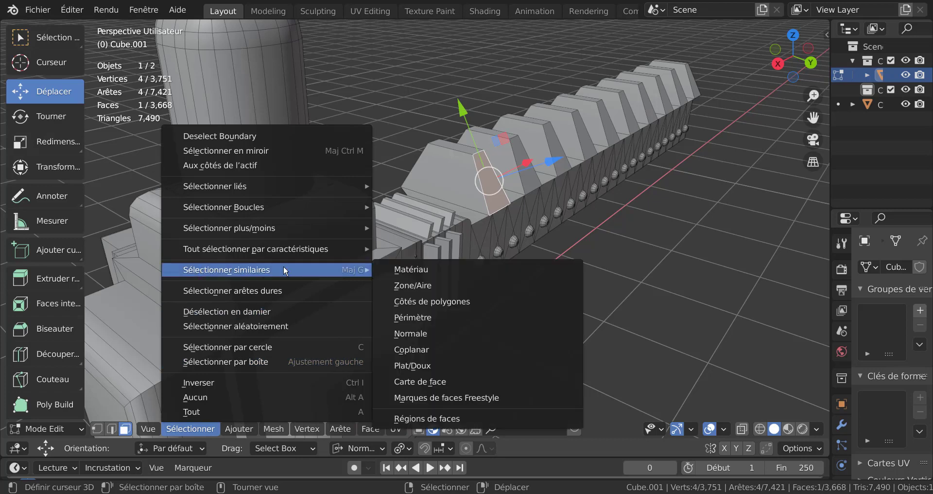
mouse_move(331, 250)
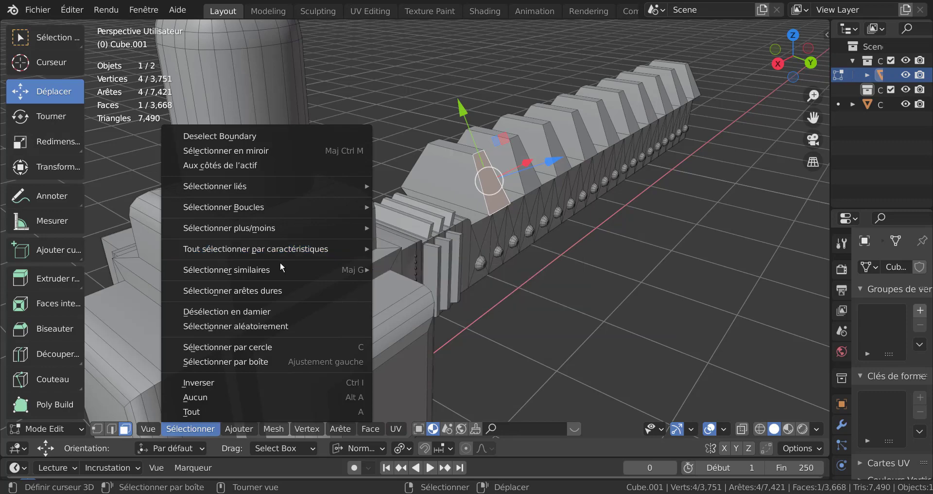
mouse_move(279, 269)
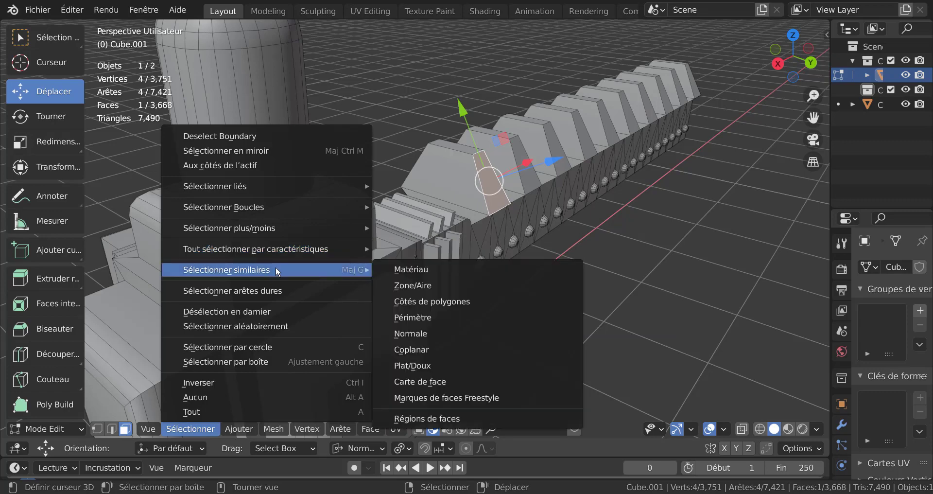
click(415, 335)
Examine the faces matched by normal along the teeth, including the thin bevel strips on the raised side panels
middle_drag(610, 229, 409, 219)
middle_drag(529, 236, 489, 229)
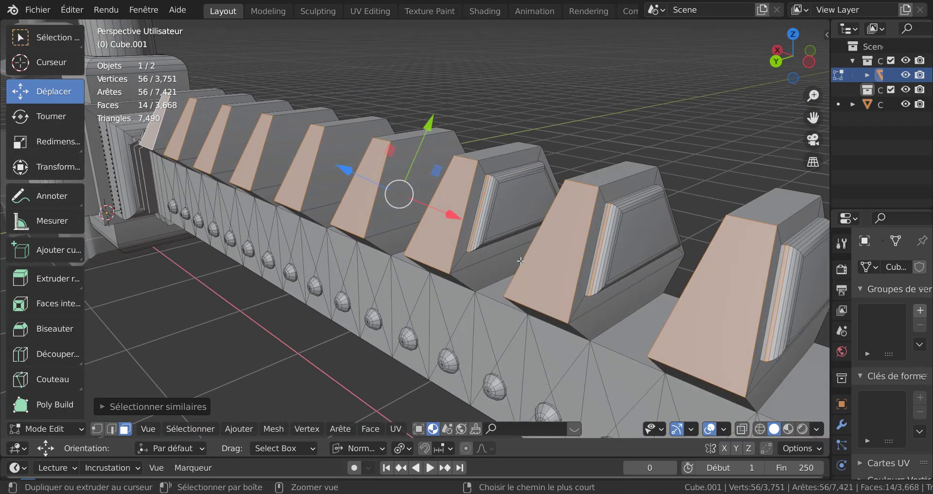
ctrl+middle_drag(518, 260, 527, 225)
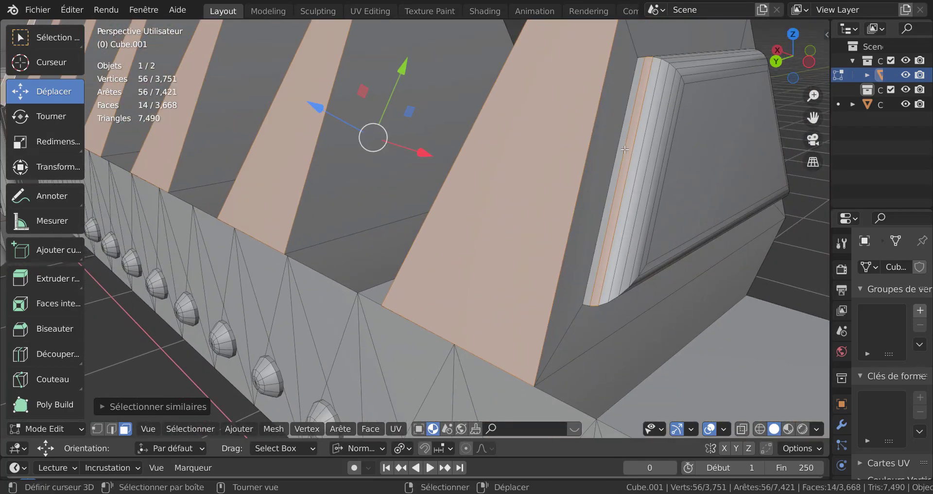
scroll(614, 155, down, 3)
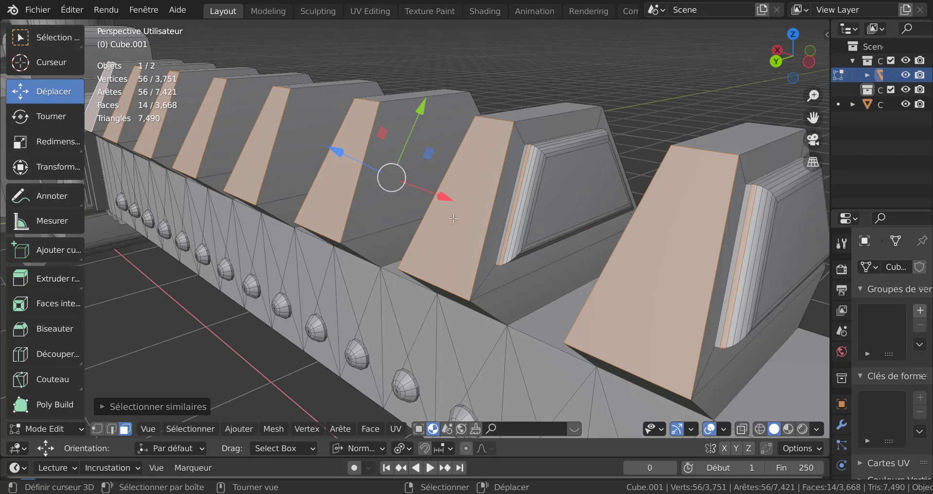
scroll(461, 211, down, 5)
middle_drag(466, 216, 542, 226)
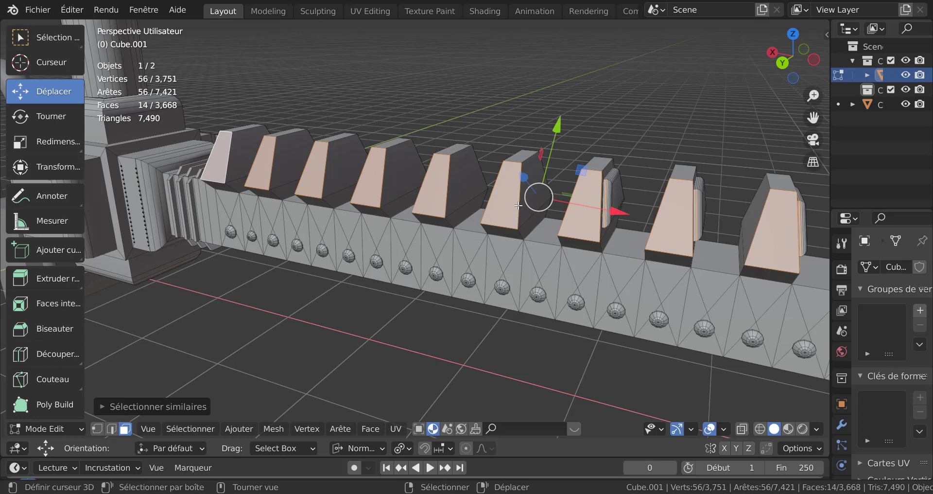
scroll(518, 205, down, 3)
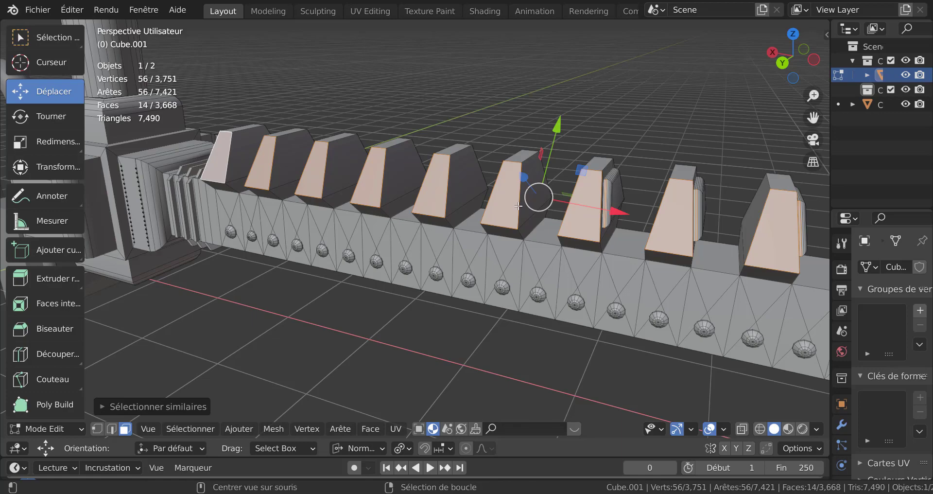
Check the normal-matched selection through the mesh in X-ray from the guard to the first teeth, and return to solid display
key(alt+z)
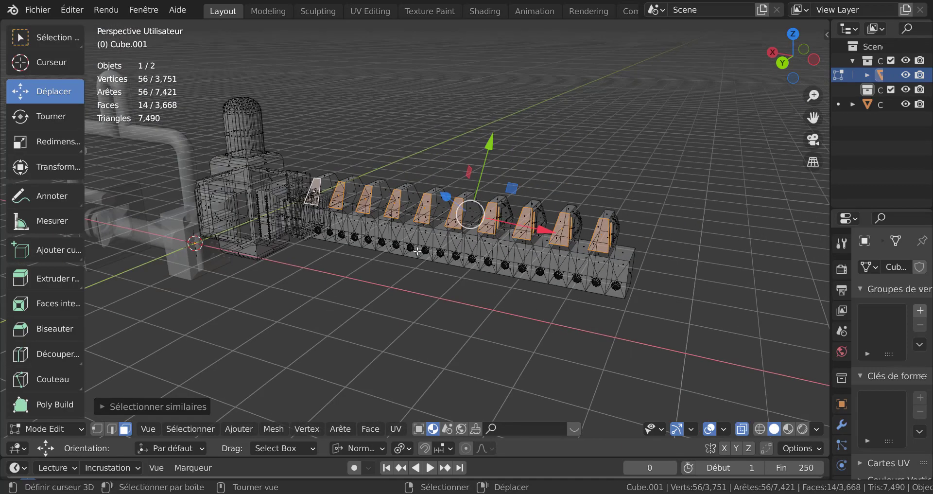
shift+middle_drag(417, 251, 543, 248)
scroll(549, 225, up, 4)
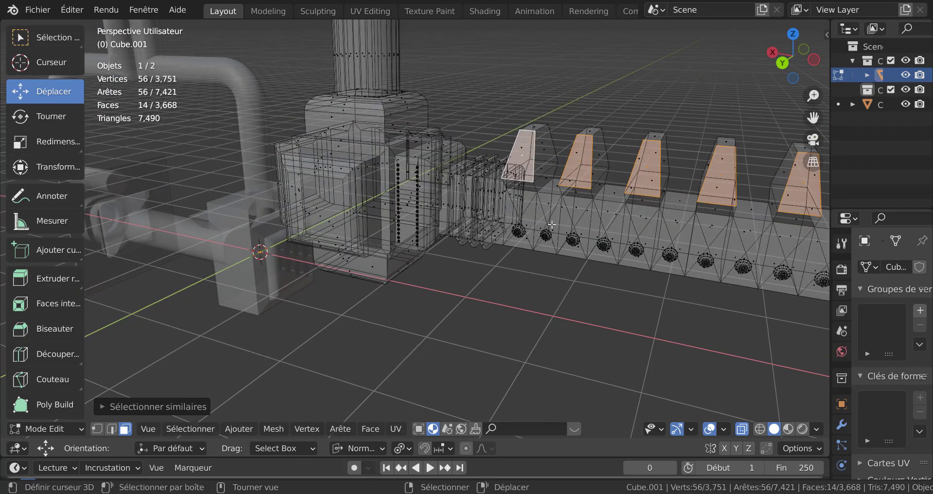
middle_drag(566, 179, 502, 210)
scroll(535, 200, up, 3)
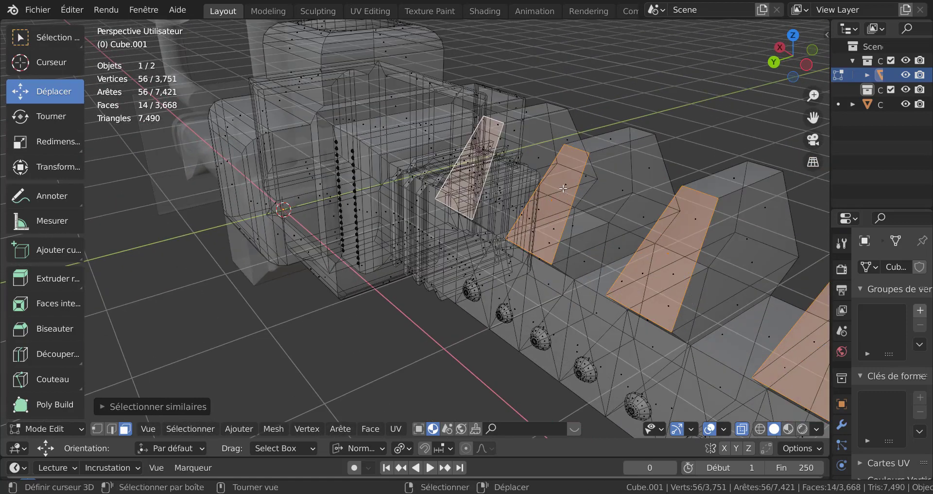
middle_drag(523, 205, 563, 197)
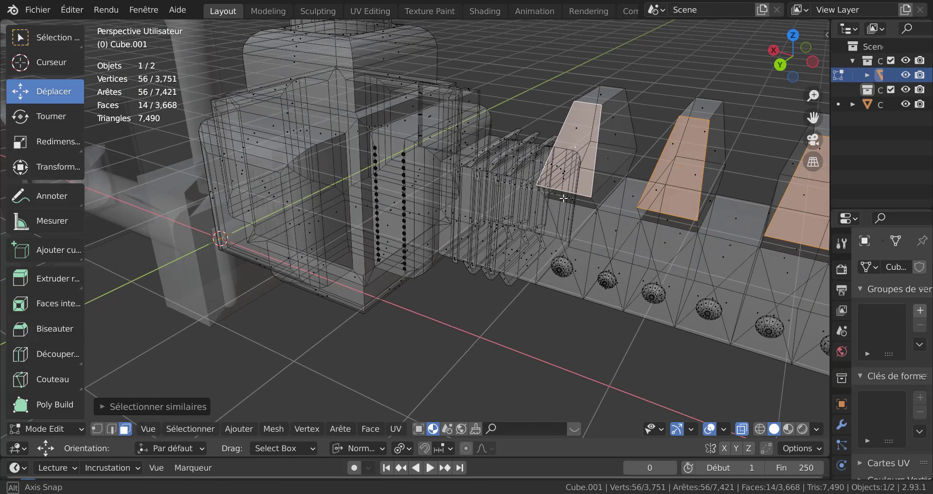
key(alt+z)
Select the triangular face beside the blade's first rivet and extend the selection to all coplanar faces
click(576, 244)
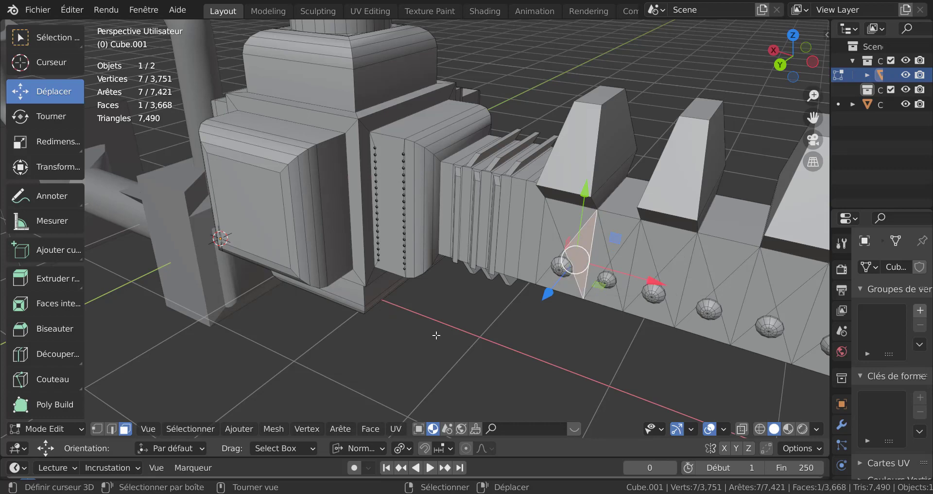
key(q)
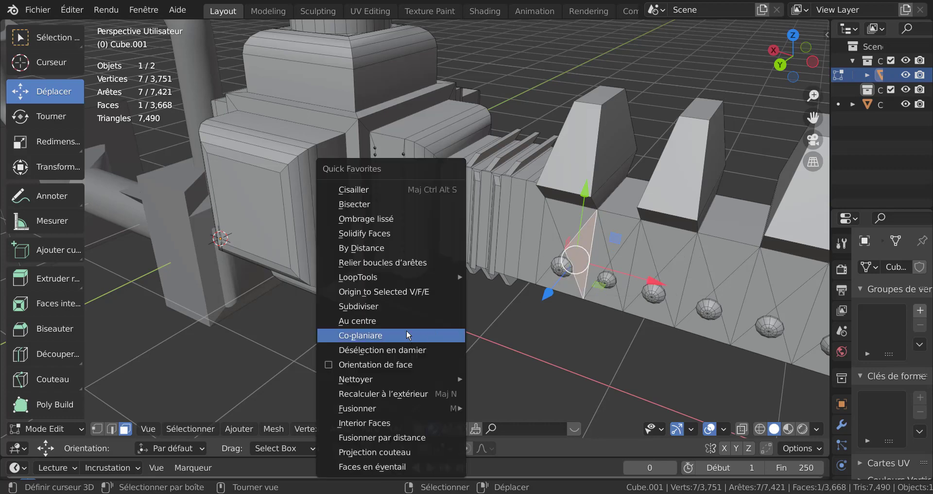
click(378, 335)
scroll(377, 333, down, 5)
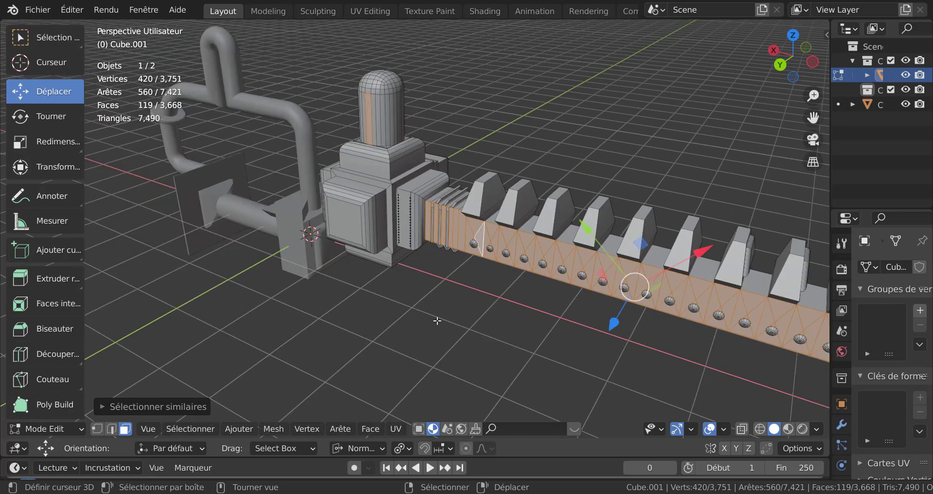
Turn on X-ray and remove the face on the domed cylinder from the selection with Circle Select
scroll(436, 317, down, 2)
middle_drag(436, 316, 452, 220)
middle_drag(586, 239, 507, 251)
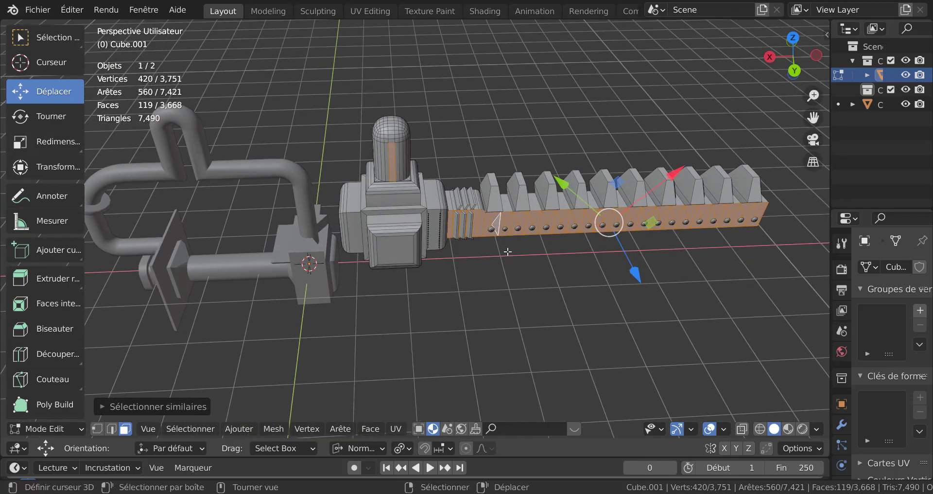
scroll(510, 275, up, 2)
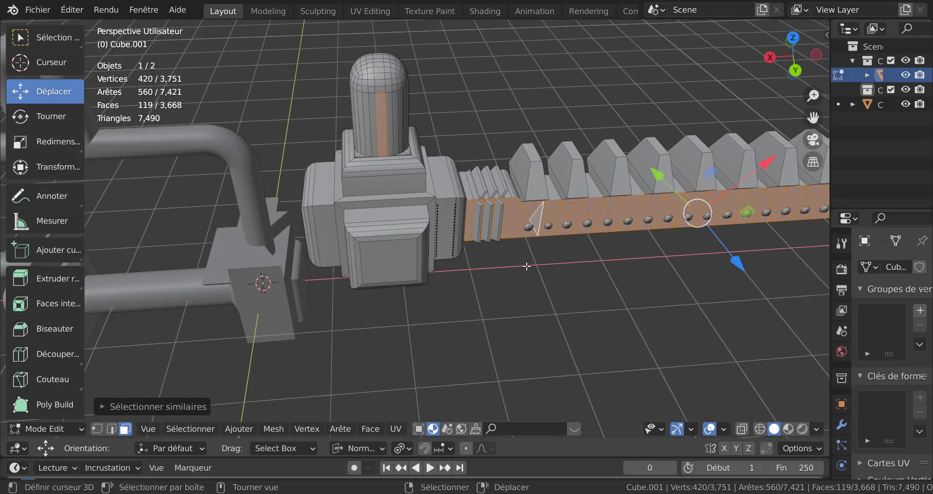
scroll(526, 266, up, 1)
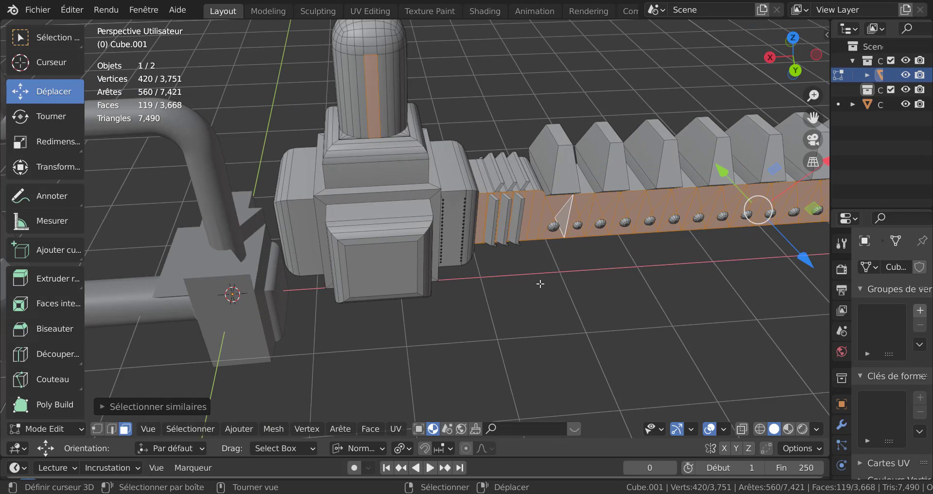
key(alt+z)
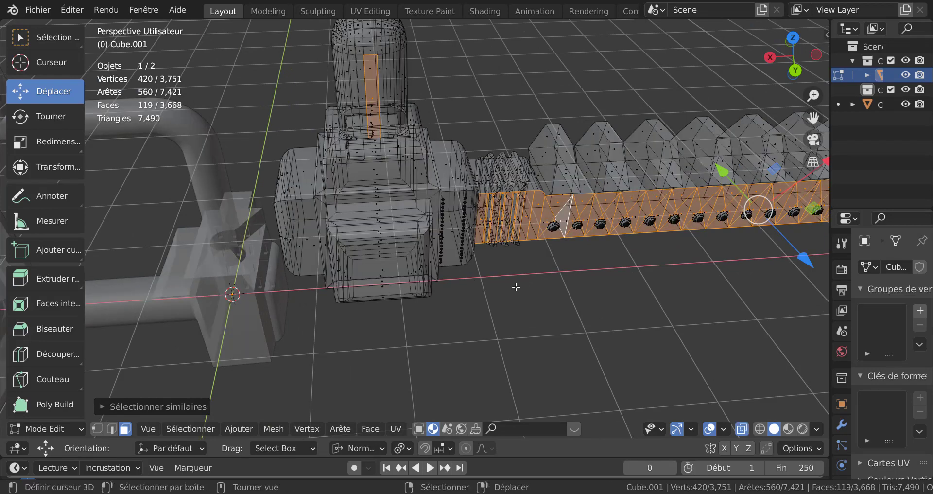
scroll(512, 283, down, 3)
key(c)
middle_click(394, 158)
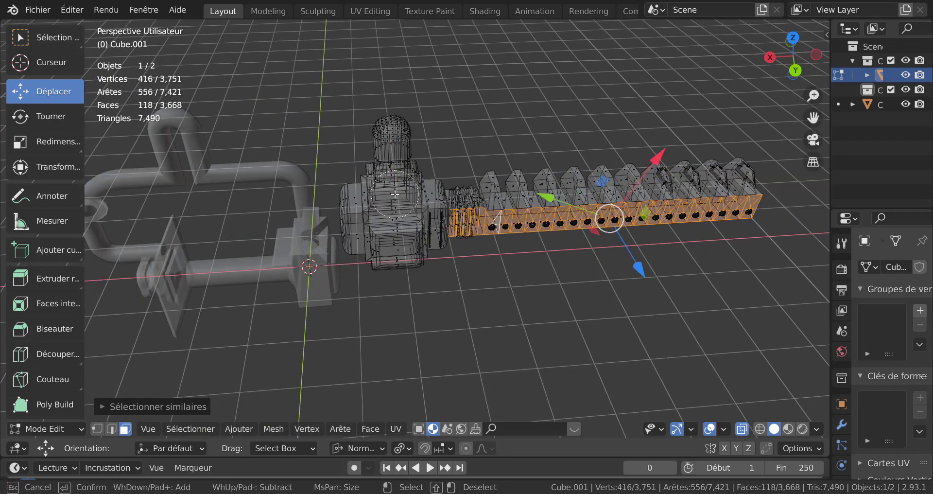
key(Escape)
Remove the faces of the ribbed collar between guard and blade from the selection with Circle Select
middle_drag(462, 248, 508, 166)
scroll(461, 231, up, 3)
key(c)
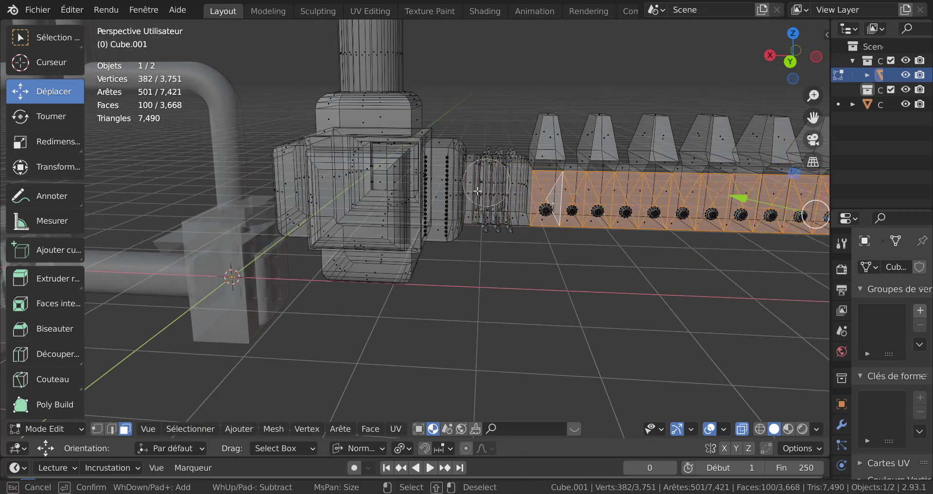
key(Escape)
Turn off X-ray and view the blade's flat side selection in Edit Mode after briefly switching to Object Mode
scroll(499, 251, down, 4)
middle_drag(500, 251, 473, 265)
key(Tab)
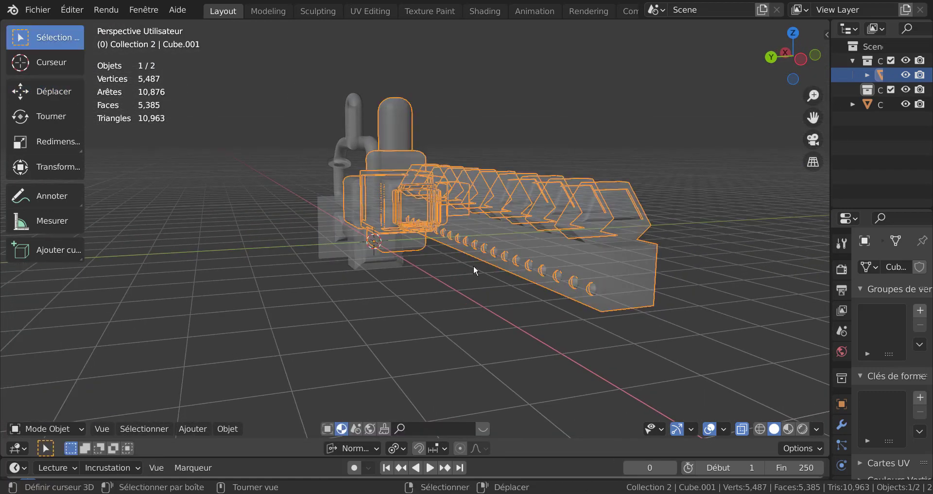
scroll(473, 265, up, 4)
key(Tab)
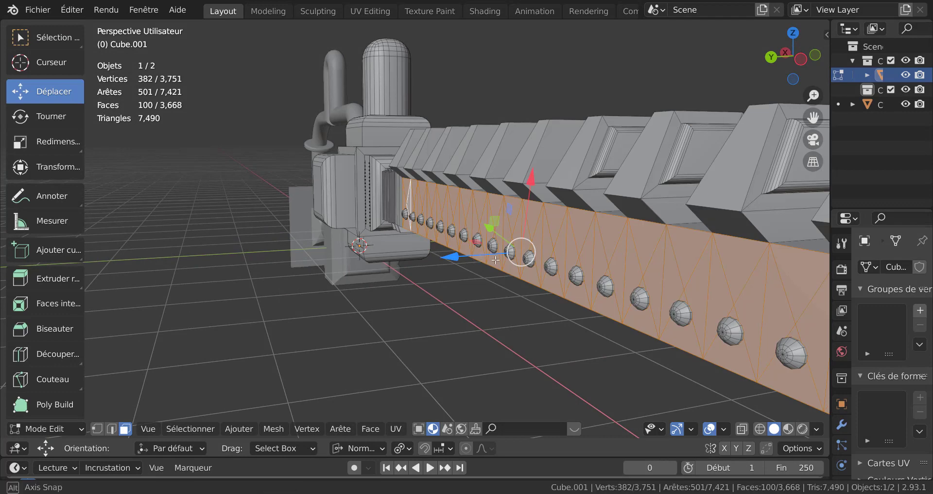
middle_drag(473, 259, 563, 259)
middle_drag(500, 269, 524, 269)
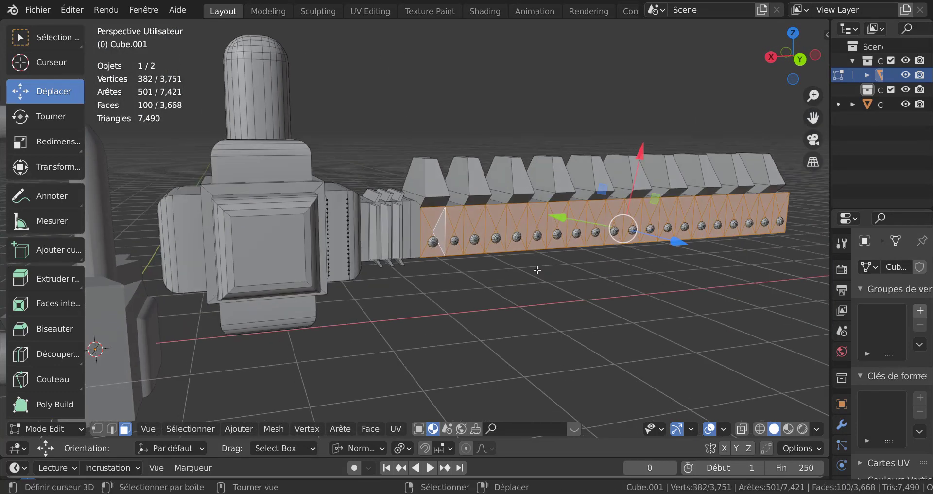
Select only one small triangular face at the centre of the rivet nearest the guard
scroll(524, 268, up, 5)
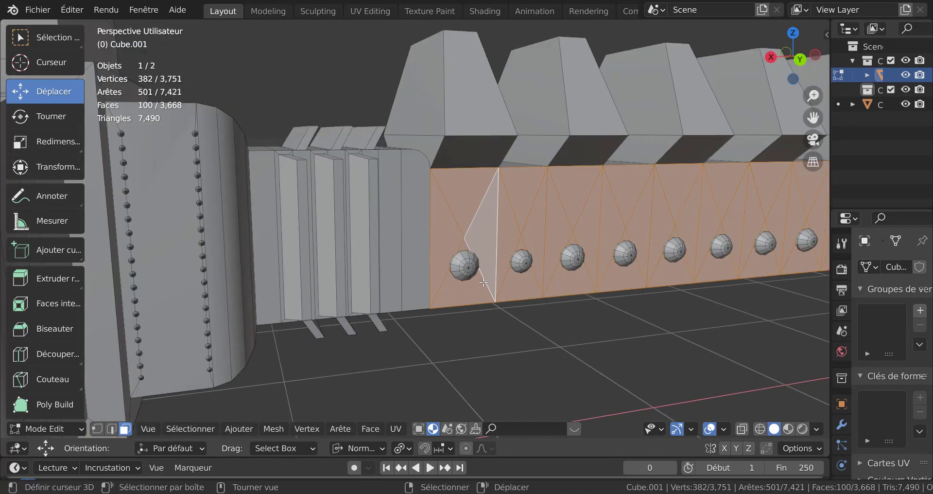
middle_drag(484, 281, 472, 268)
scroll(467, 274, up, 3)
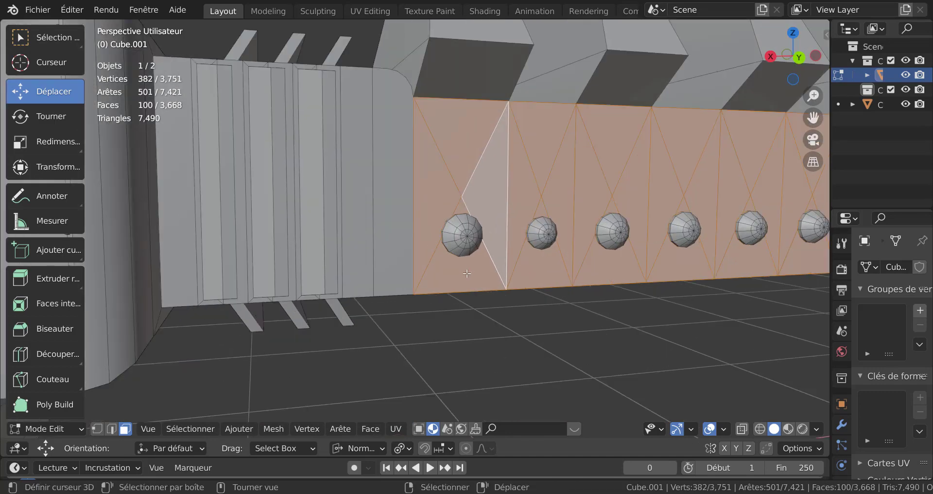
click(466, 238)
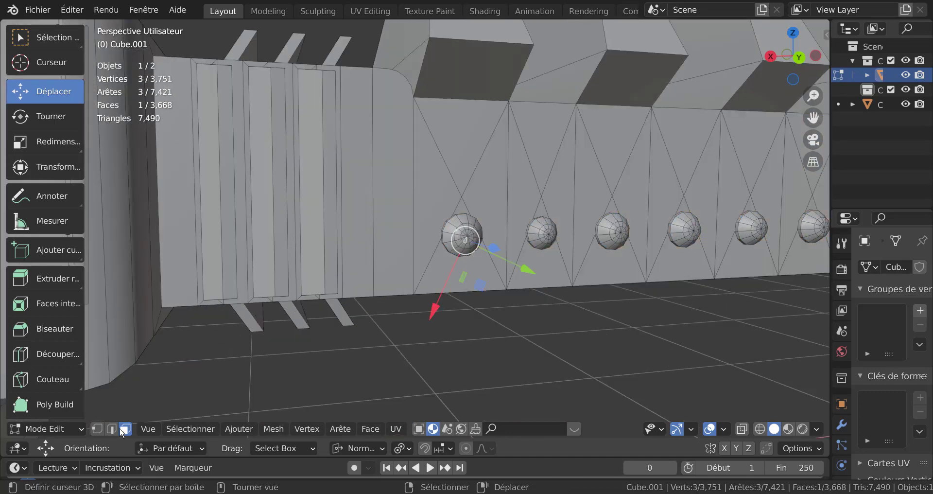
In vertex mode, select the centre vertex of the rivet nearest the guard and select similar vertices by number of adjacent faces
click(173, 429)
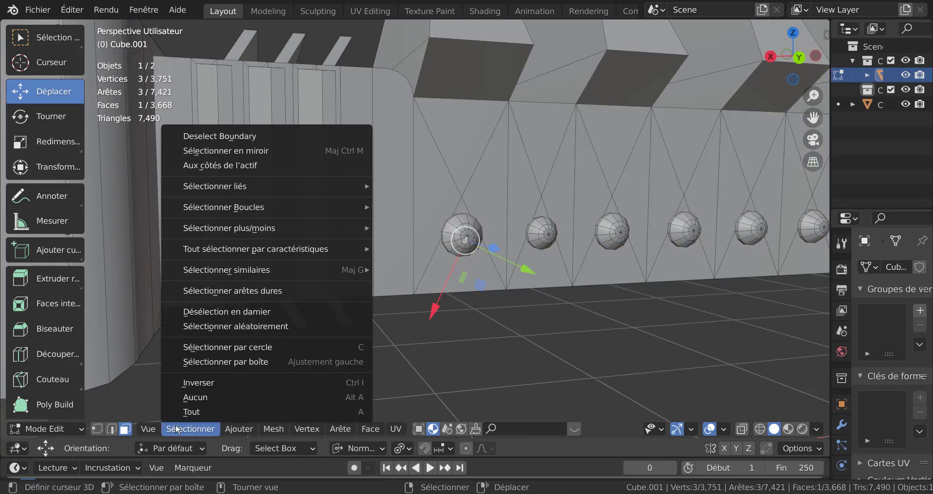
mouse_move(229, 269)
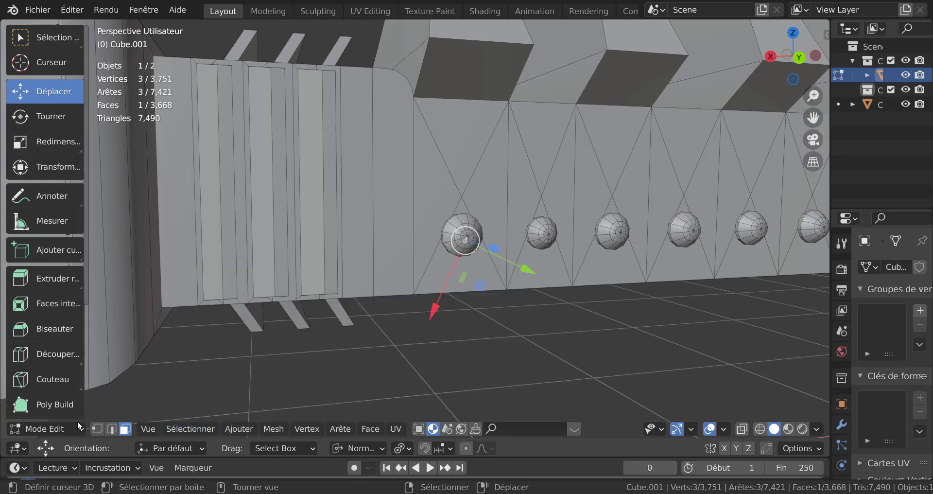
click(97, 429)
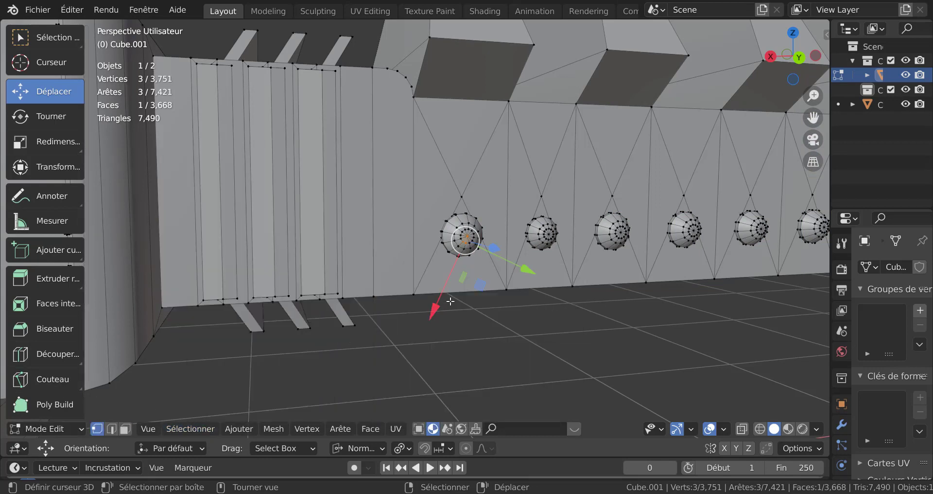
click(467, 237)
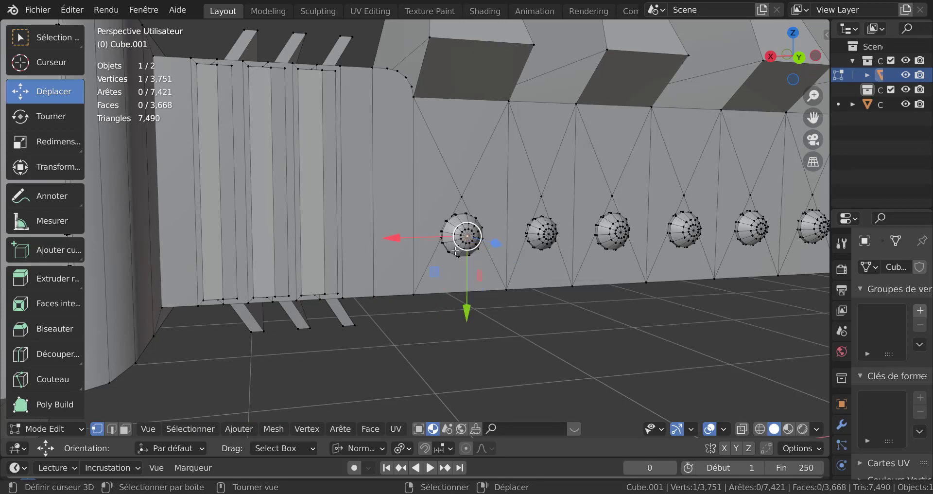
click(181, 429)
mouse_move(202, 270)
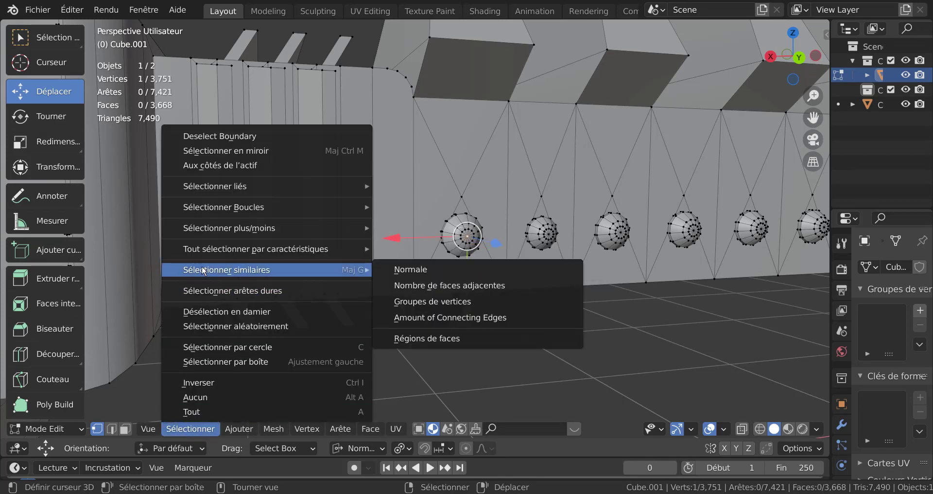
click(421, 285)
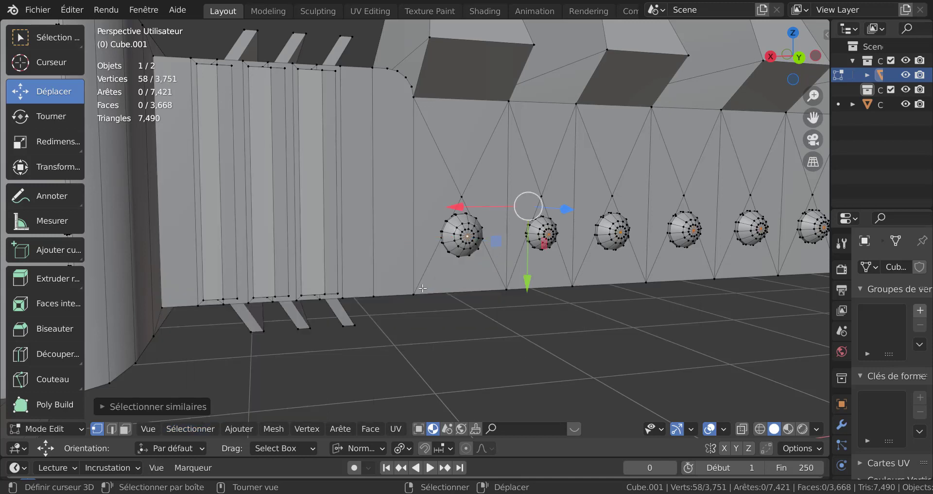
Examine the selected centre vertices on the blade's rivets and on the small rivets of the guard block
scroll(485, 320, down, 2)
scroll(485, 319, down, 1)
middle_drag(485, 320, 508, 320)
scroll(529, 318, up, 2)
scroll(317, 316, up, 2)
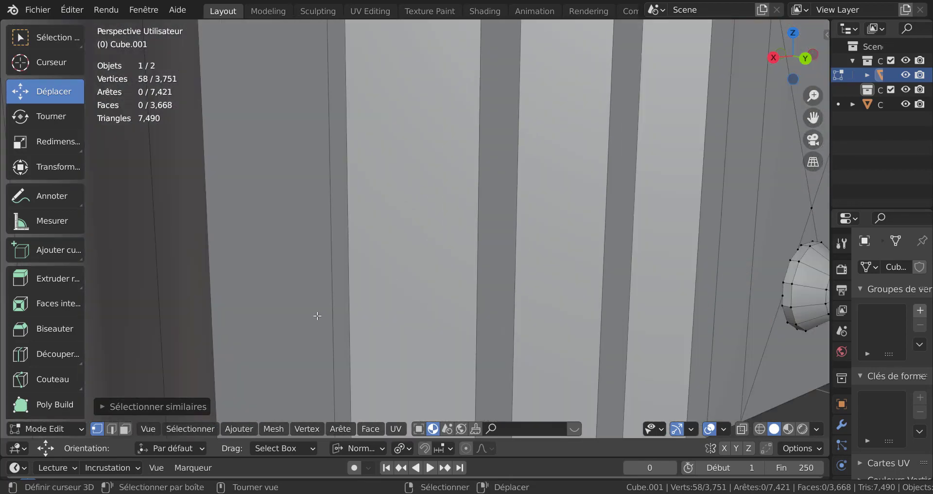
scroll(319, 314, down, 1)
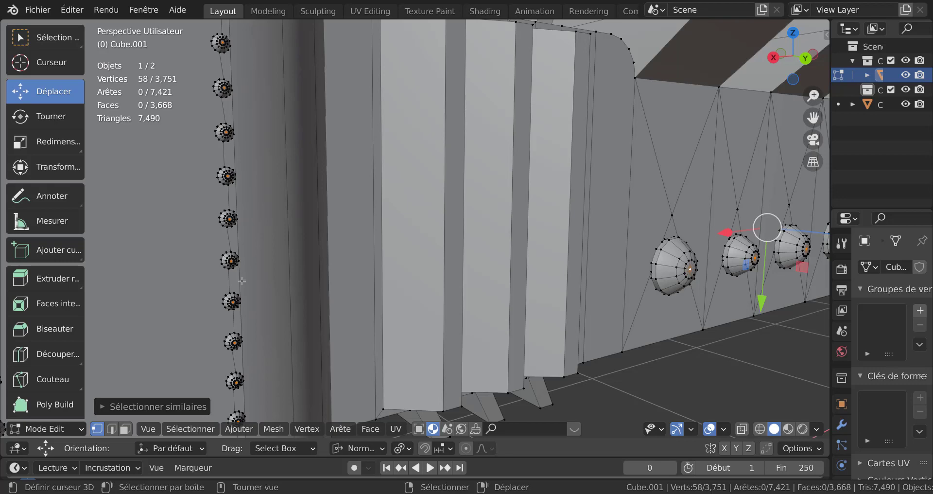
scroll(242, 280, down, 5)
scroll(467, 290, up, 2)
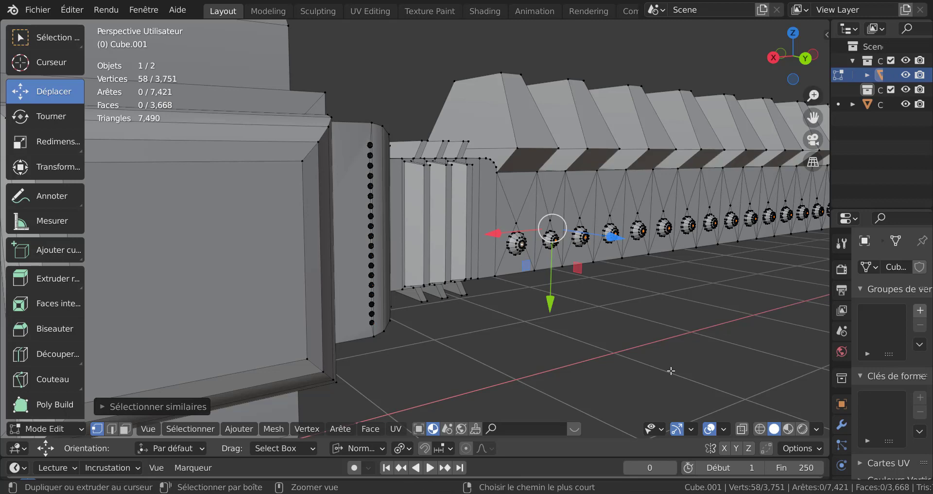
Grow the selection three times from the centre vertices to cover every rivet on the blade and guard block
key(ctrl+KP_Add)
key(ctrl+KP_Add)
key(ctrl+KP_Add)
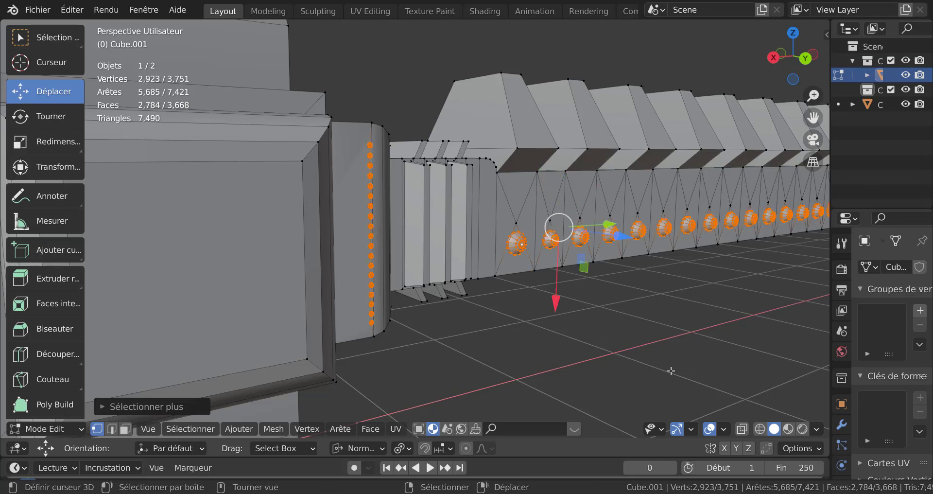
middle_drag(691, 365, 484, 340)
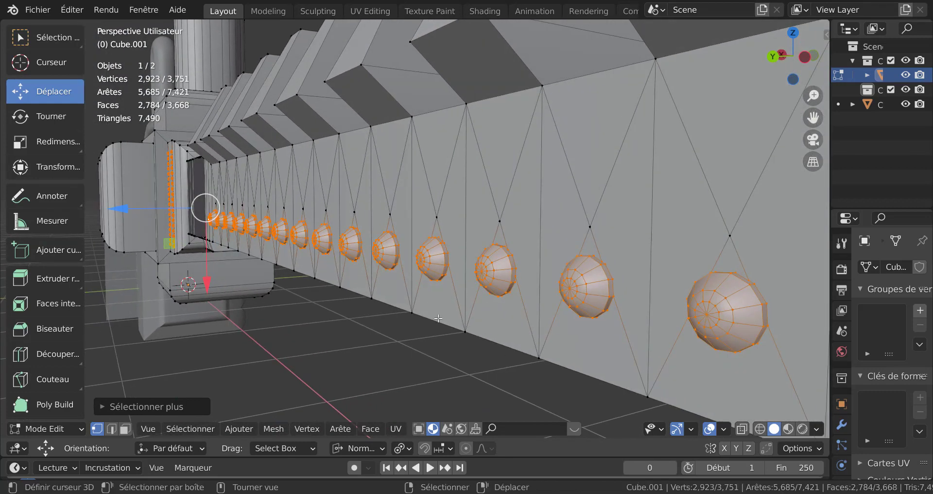
middle_drag(443, 323, 568, 329)
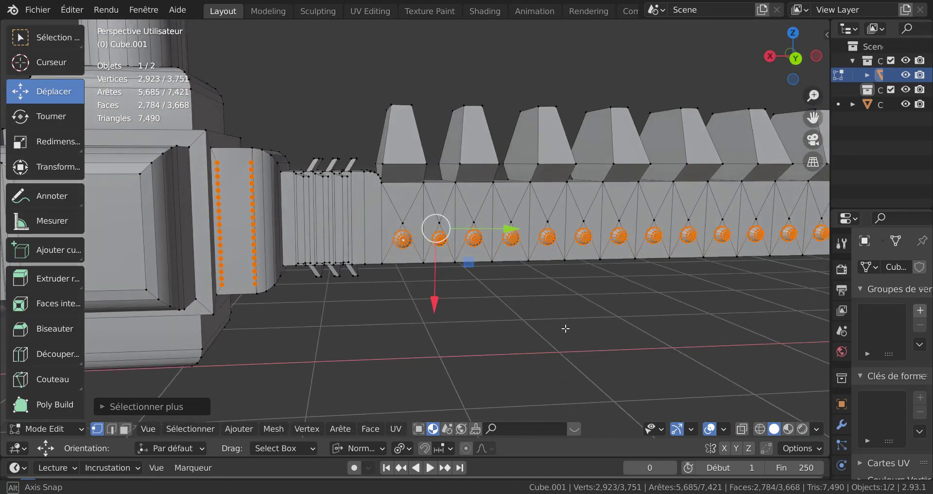
Select only the centre vertex of the rivet nearest the guard and grow the selection to cover that whole rivet
scroll(534, 321, up, 6)
click(407, 277)
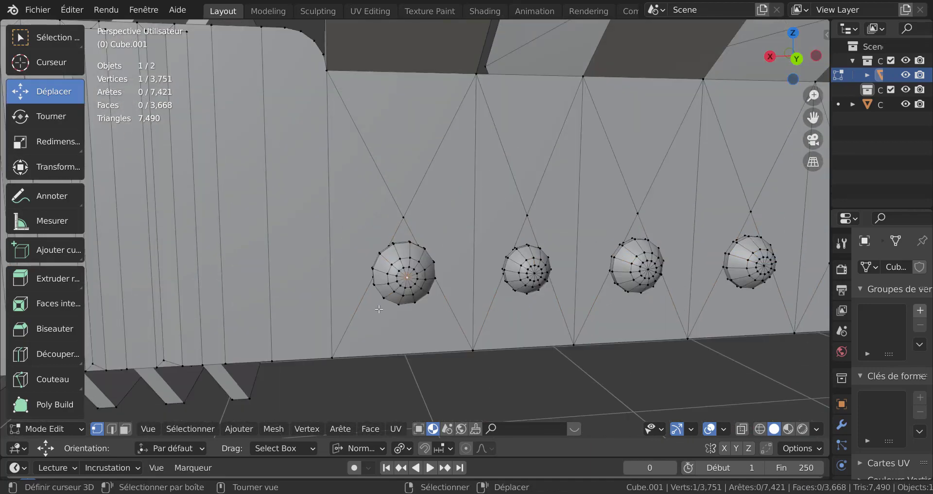
scroll(423, 333, down, 4)
scroll(423, 332, up, 2)
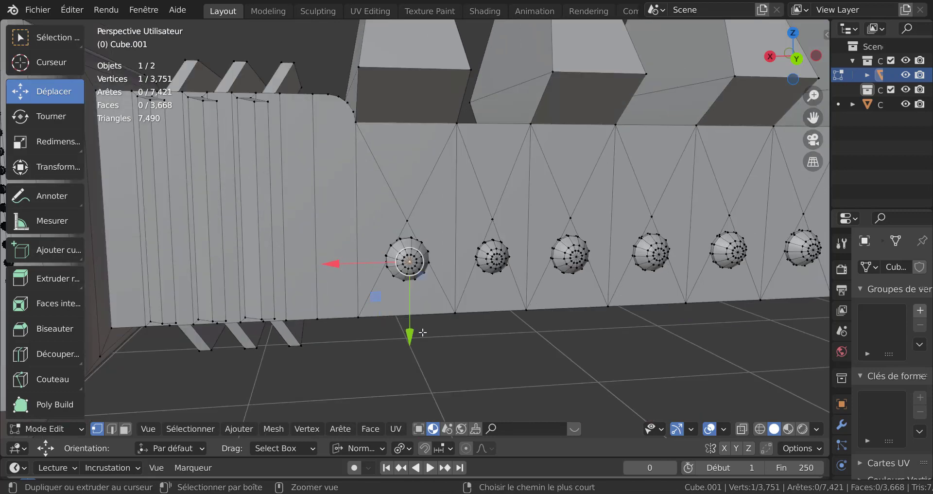
key(ctrl+KP_Add)
key(ctrl+KP_Add)
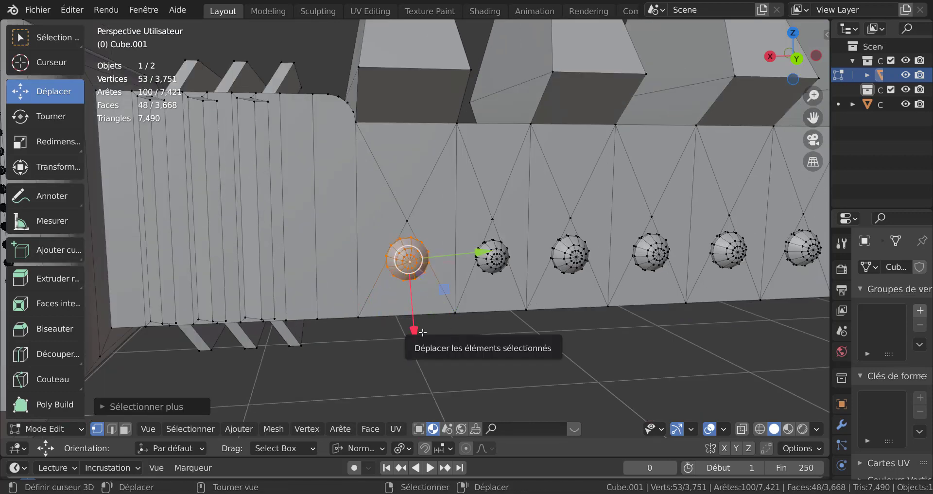
Find the two columns of small rivets on the guard block and deselect everything
scroll(427, 335, down, 2)
mouse_move(428, 335)
middle_down()
mouse_move(389, 338)
mouse_move(436, 321)
middle_up()
scroll(375, 332, down, 3)
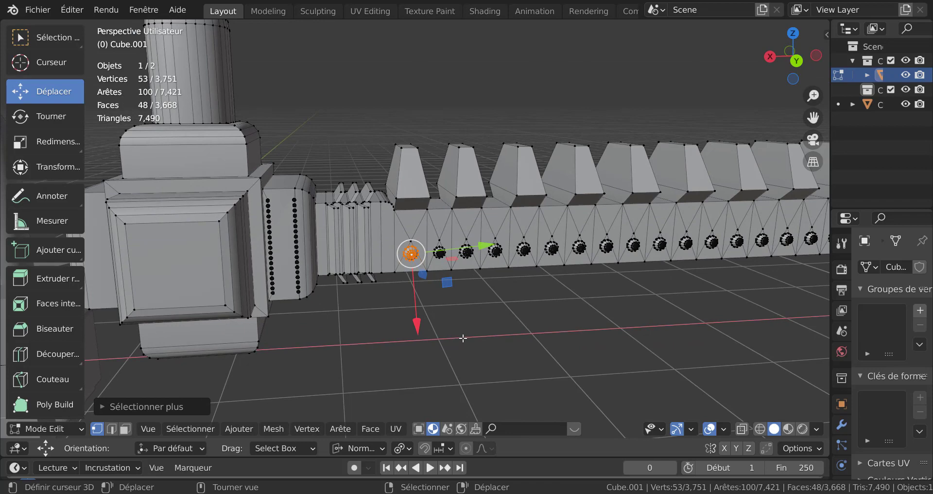
scroll(462, 337, up, 2)
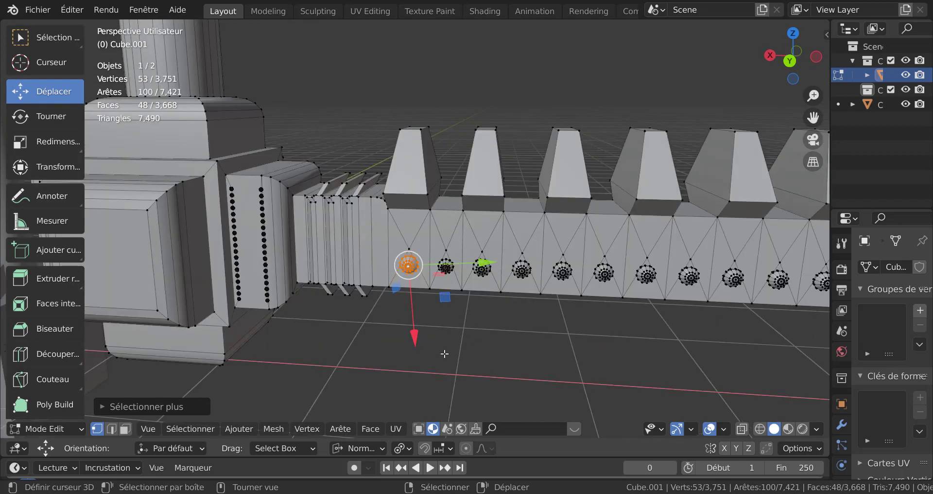
middle_drag(406, 362, 458, 366)
scroll(397, 347, up, 1)
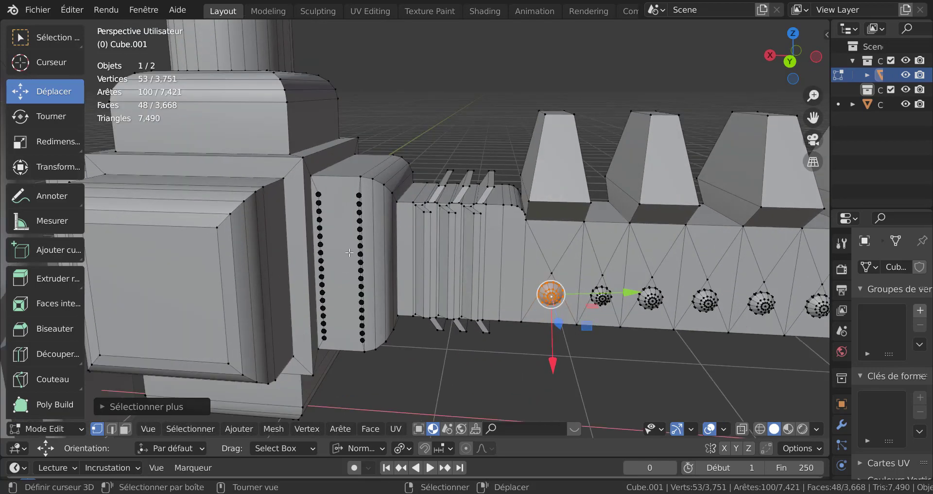
scroll(351, 235, up, 1)
click(457, 94)
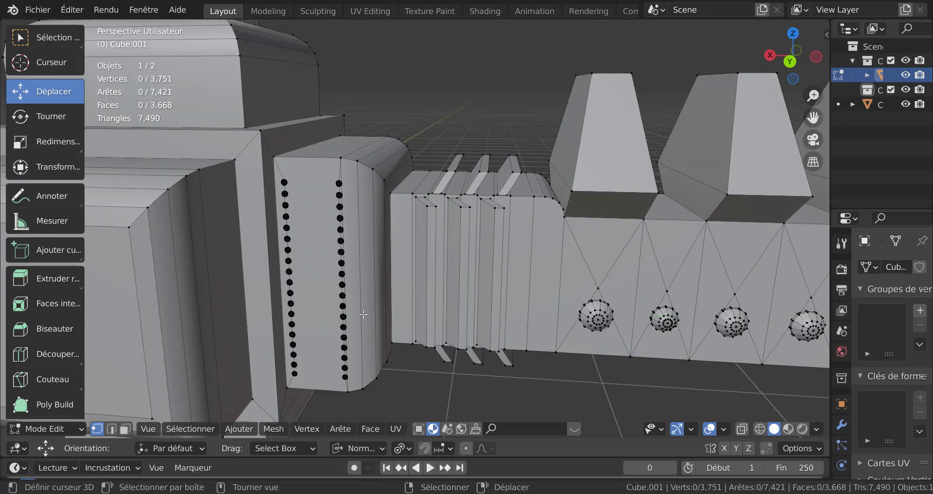
In face mode, select the guard block's flat faces around the two small rivet columns and the adjoining rounded edge faces
scroll(364, 314, up, 1)
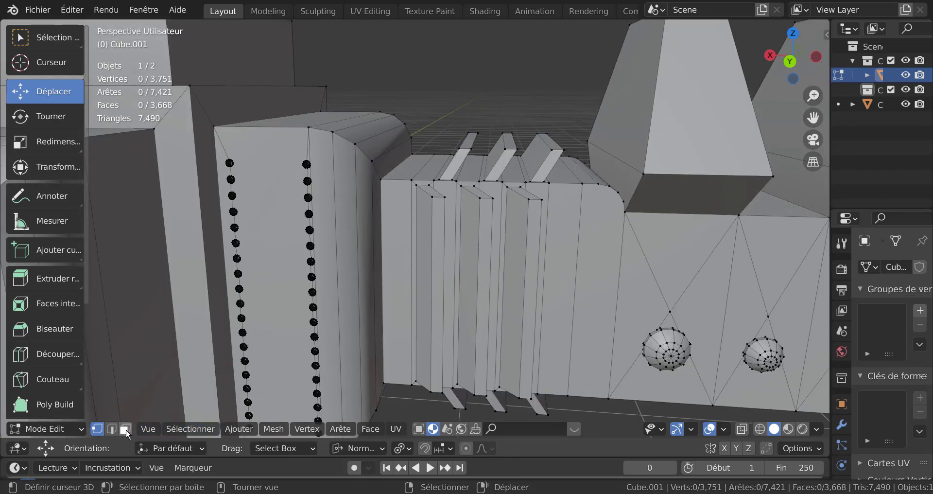
click(125, 430)
click(348, 283)
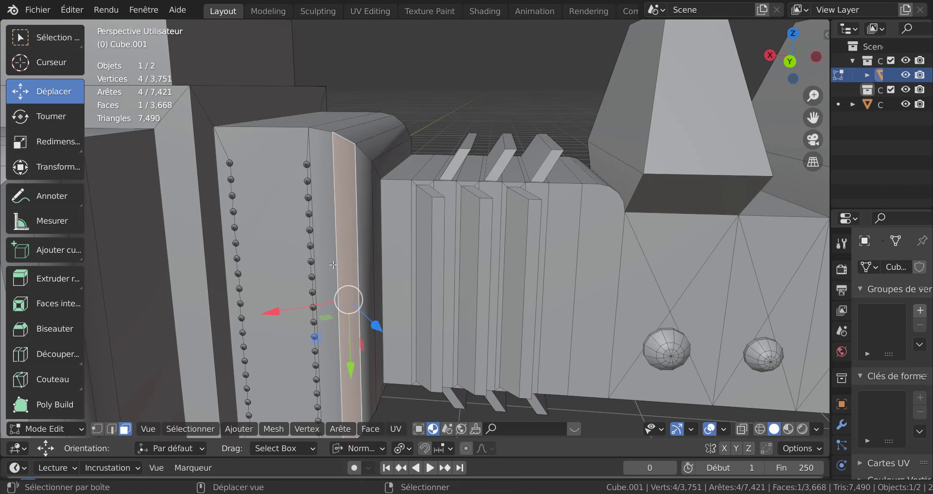
shift+click(328, 265)
shift+click(237, 235)
shift+click(224, 223)
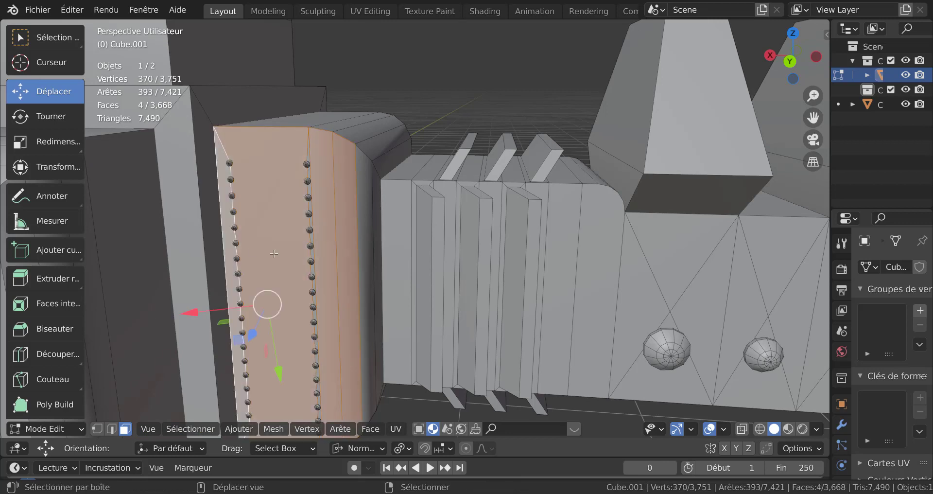
shift+click(364, 237)
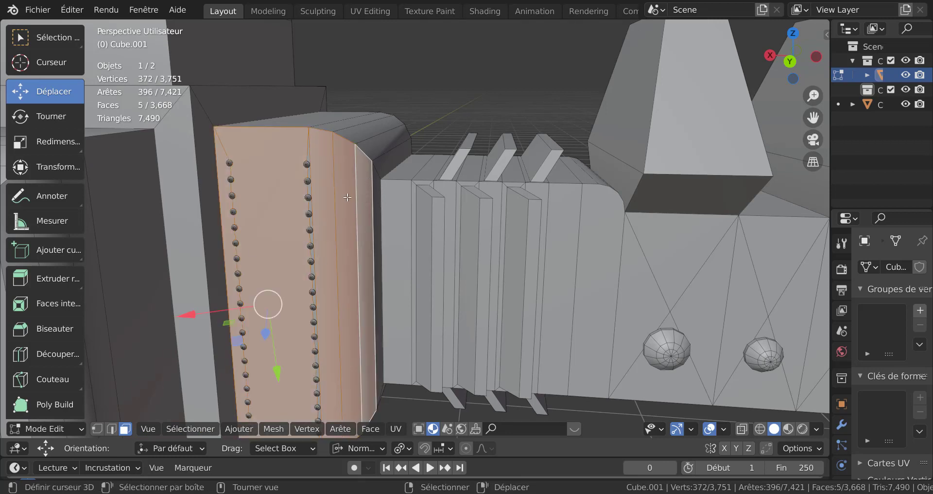
Add the narrow face beside the second small rivet column to the selection and hide the selected faces
scroll(342, 196, up, 3)
middle_drag(342, 196, 371, 189)
shift+click(371, 189)
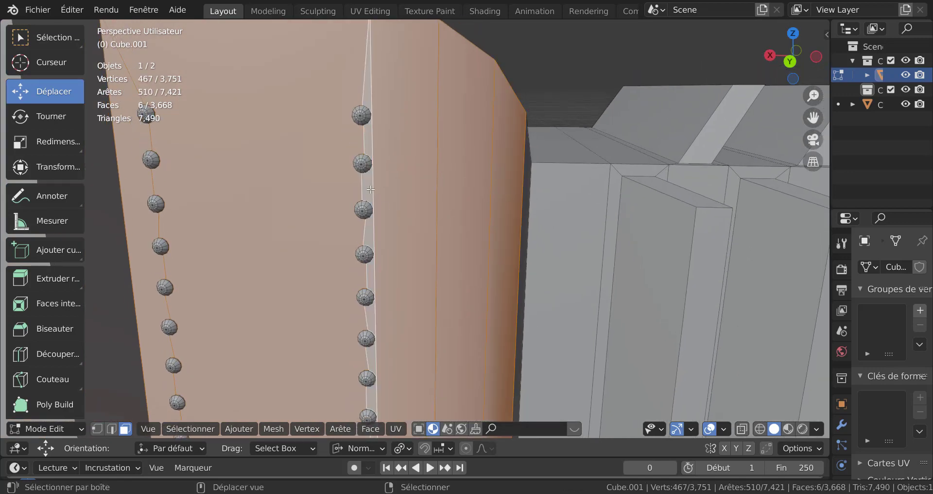
scroll(217, 218, down, 5)
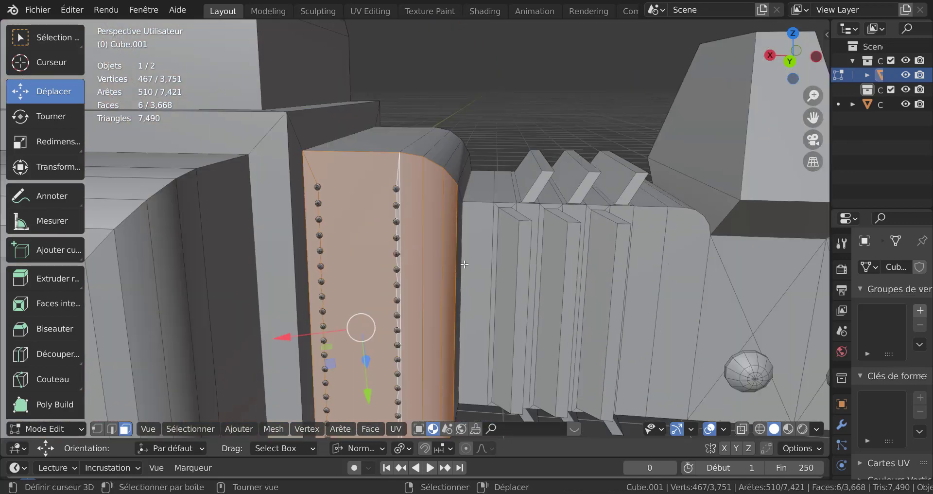
middle_drag(461, 262, 444, 306)
key(h)
Select one narrow face on the rounded top of the riveted block and grow the selection to the neighbouring guard faces
scroll(418, 262, up, 2)
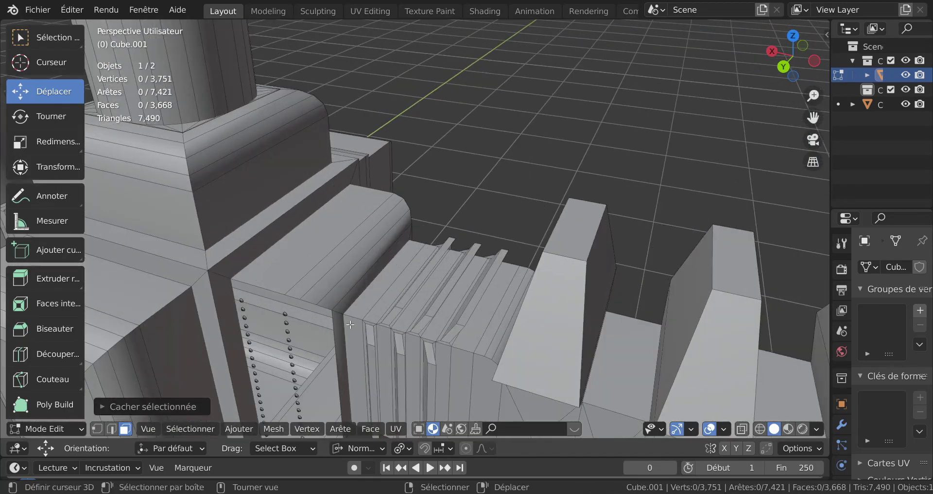
scroll(388, 221, up, 2)
middle_drag(389, 221, 432, 210)
click(436, 182)
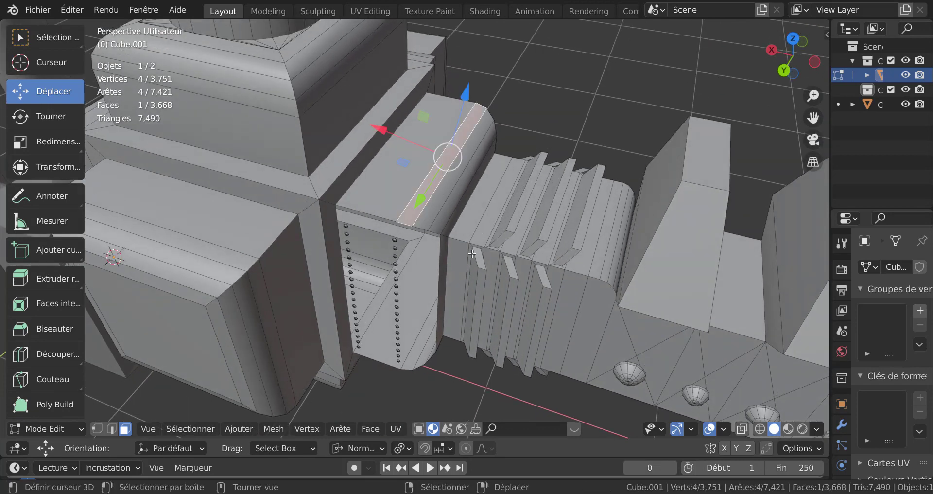
key(ctrl+KP_Add)
key(ctrl+KP_Add)
key(ctrl+KP_Add)
key(ctrl+KP_Add)
key(ctrl+KP_Add)
key(ctrl+KP_Add)
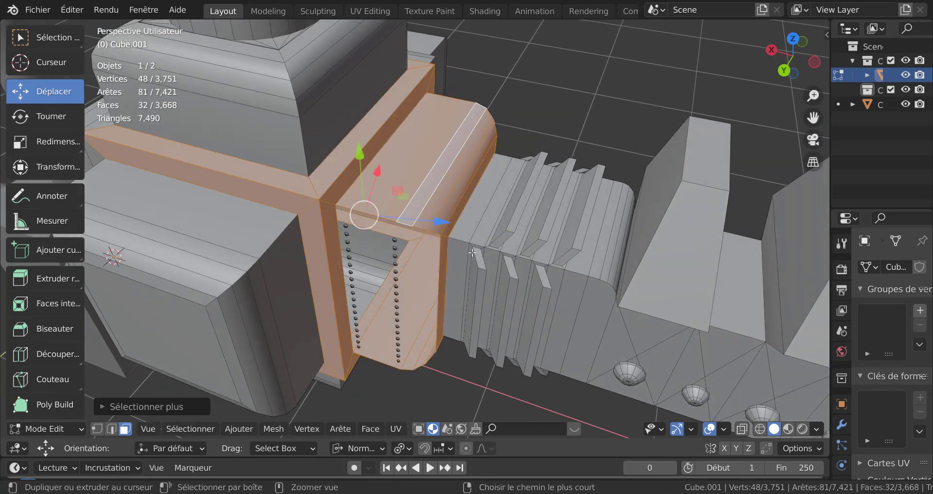
Grow the selection further over the guard and the start of the blade, and hide the selected faces
scroll(472, 252, up, 8)
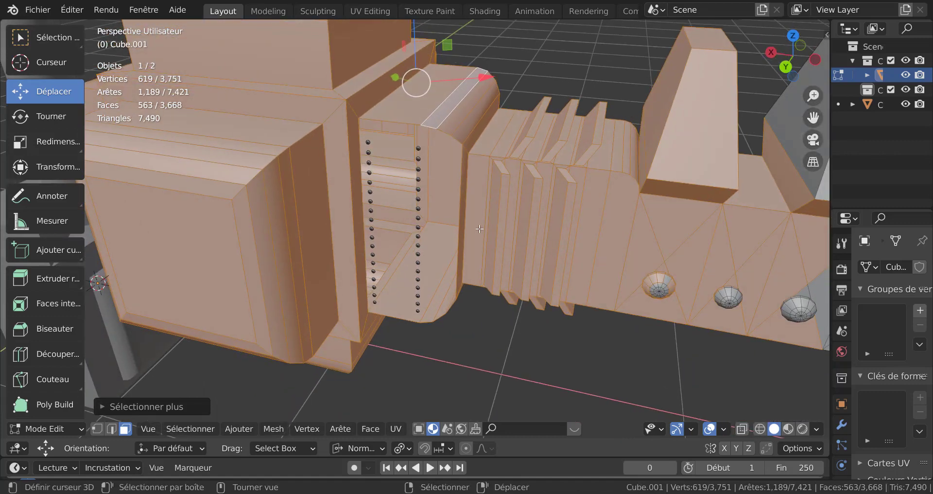
scroll(452, 193, up, 2)
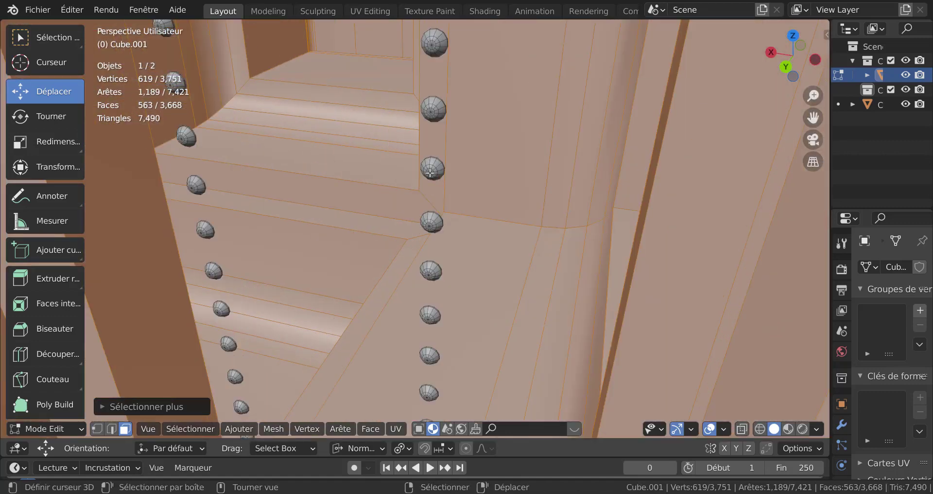
scroll(432, 176, down, 10)
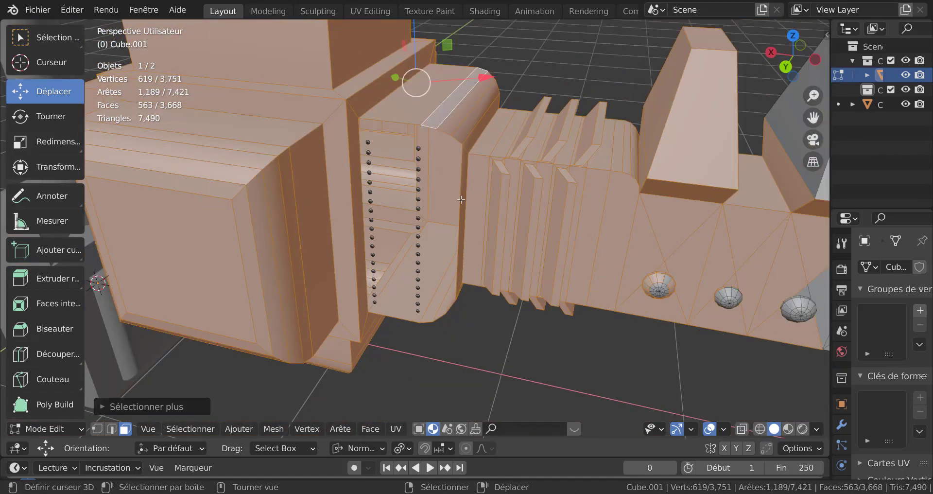
key(h)
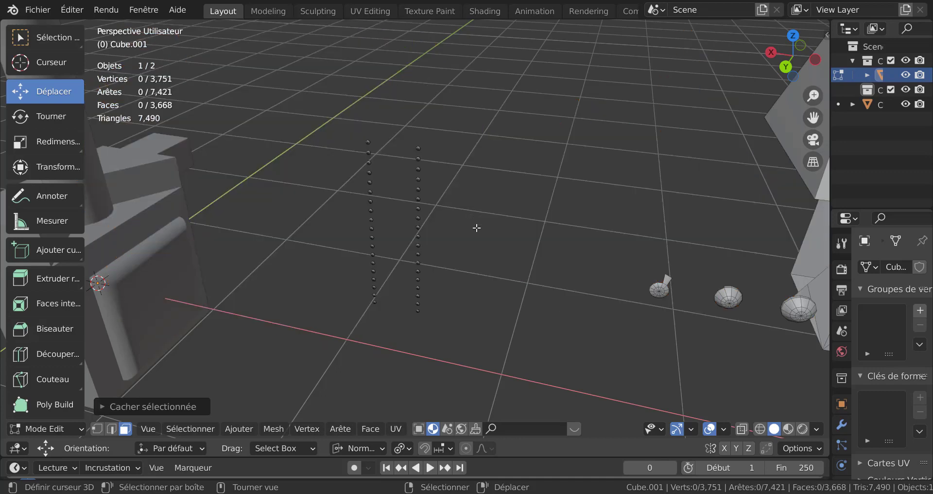
mouse_move(476, 225)
middle_down()
mouse_move(500, 253)
mouse_move(490, 227)
mouse_move(481, 239)
middle_up()
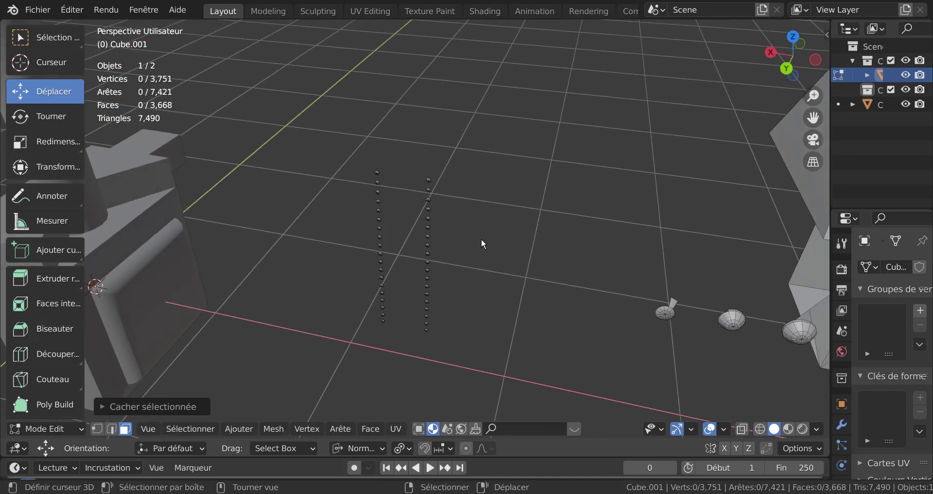
Select both columns of small isolated rivets with Circle Select
scroll(477, 240, up, 5)
key(Tab)
key(Tab)
scroll(465, 226, down, 4)
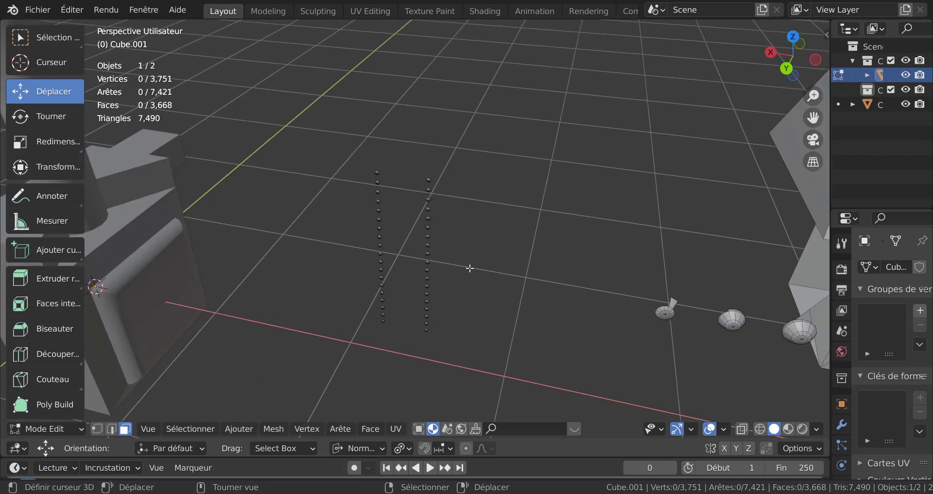
key(c)
scroll(416, 183, down, 2)
mouse_move(416, 184)
mouse_down()
mouse_move(402, 202)
mouse_move(405, 262)
mouse_up()
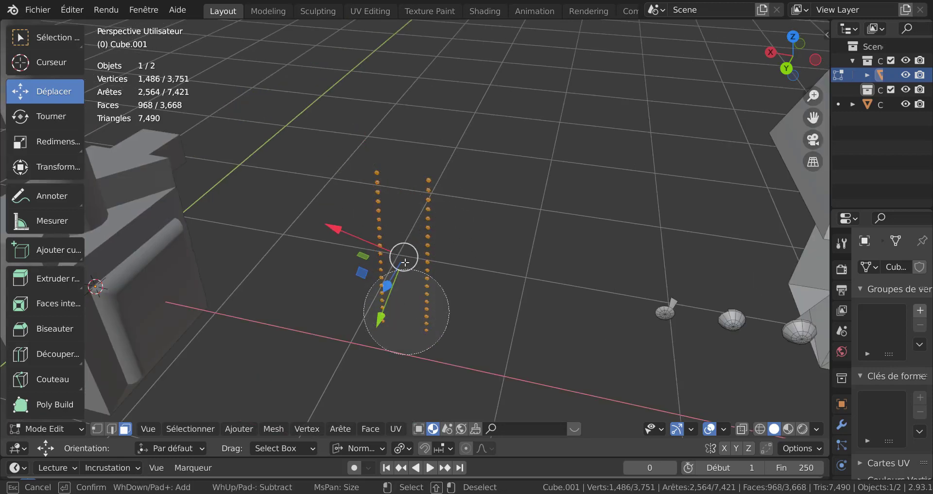
Create a vertex group in the mesh's object data properties and assign the selected small rivets to it
key(Escape)
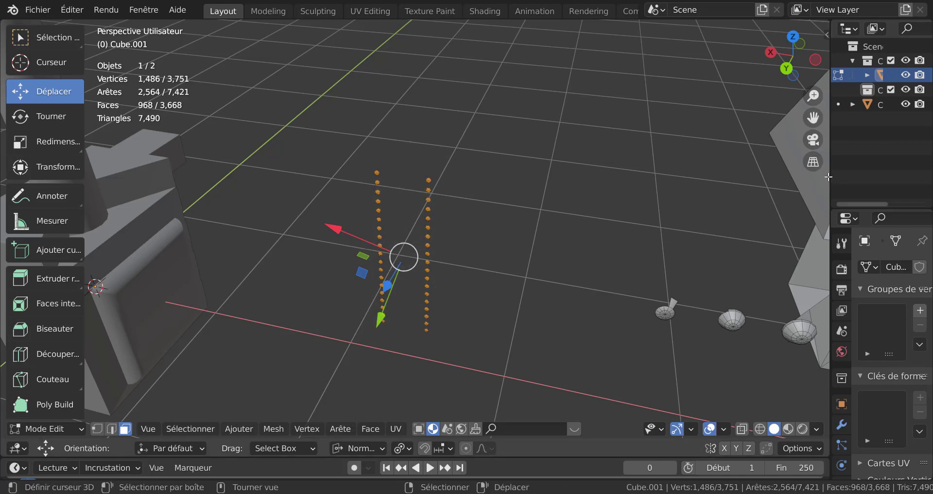
drag(831, 177, 627, 176)
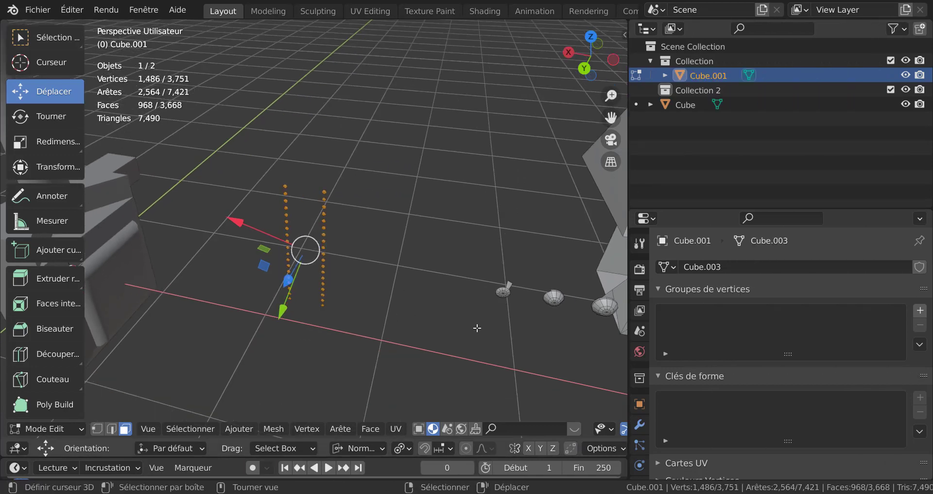
click(640, 424)
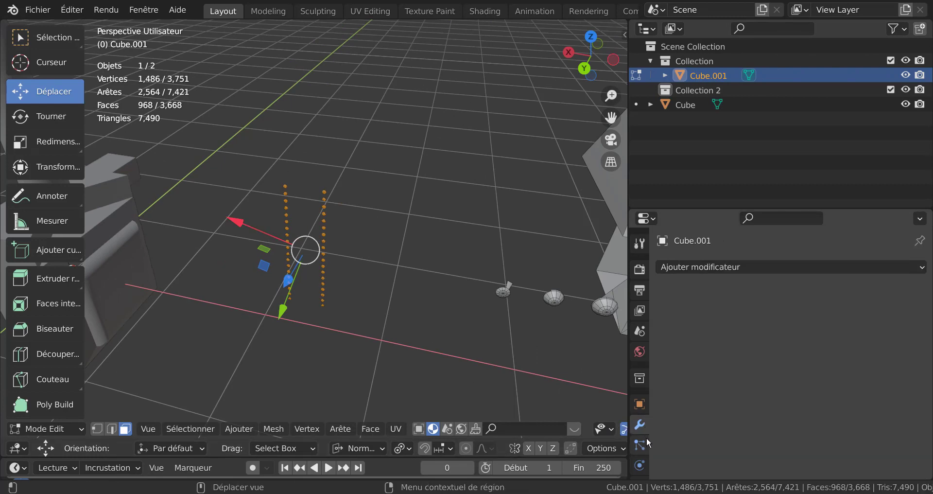
scroll(639, 394, down, 3)
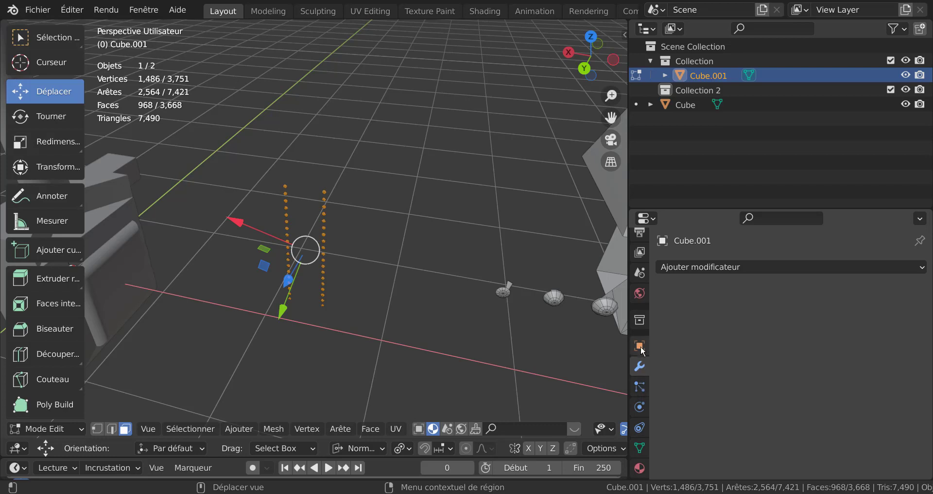
click(640, 447)
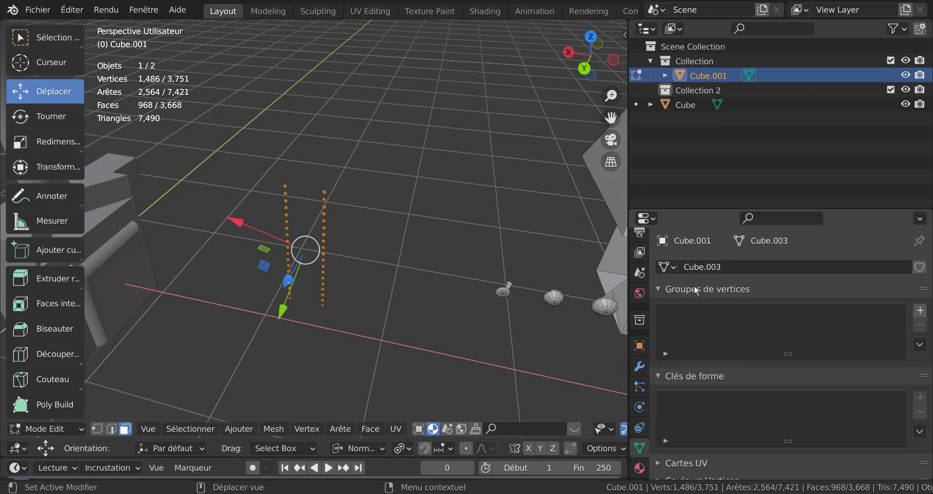
click(920, 310)
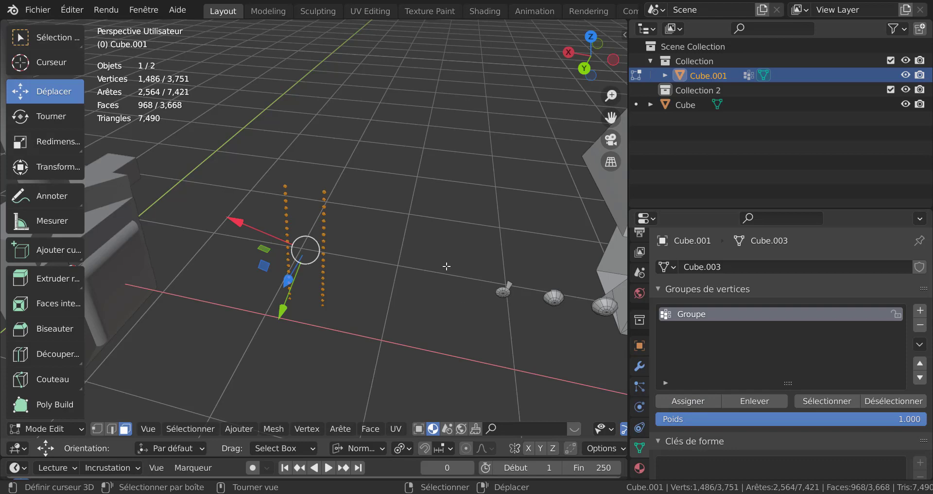
Reveal the hidden faces, clear the selection and reselect both rivet columns through the vertex group
key(alt+h)
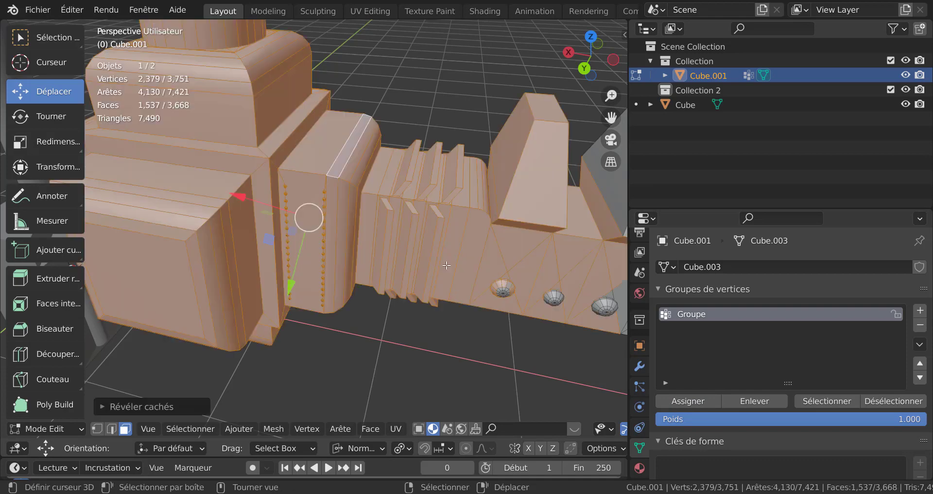
click(340, 357)
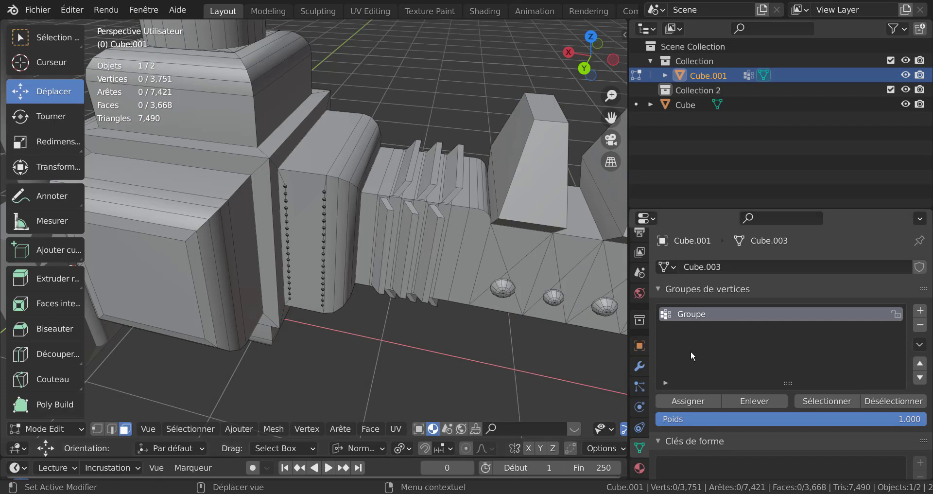
click(828, 399)
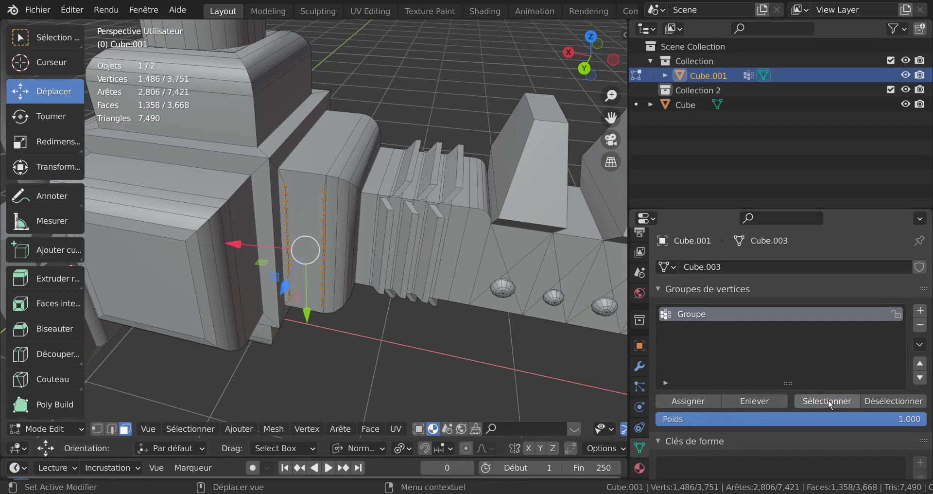
scroll(430, 310, up, 3)
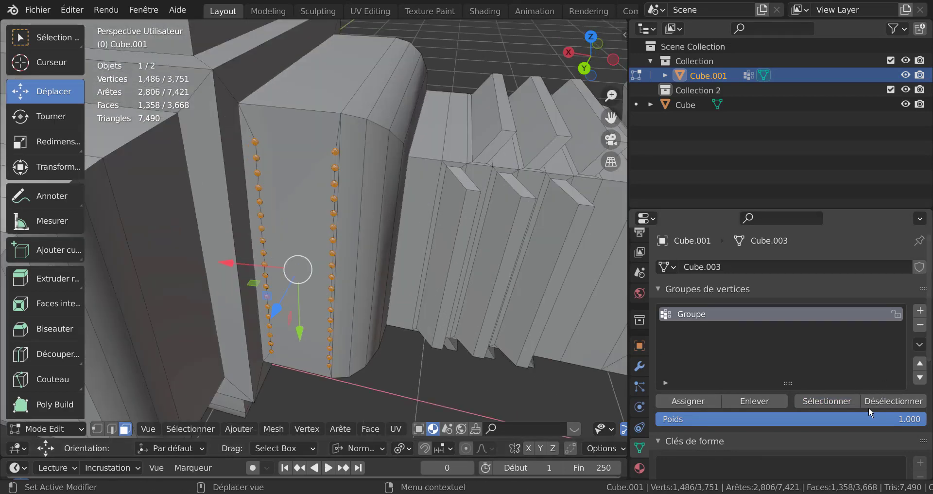
middle_drag(505, 335, 458, 289)
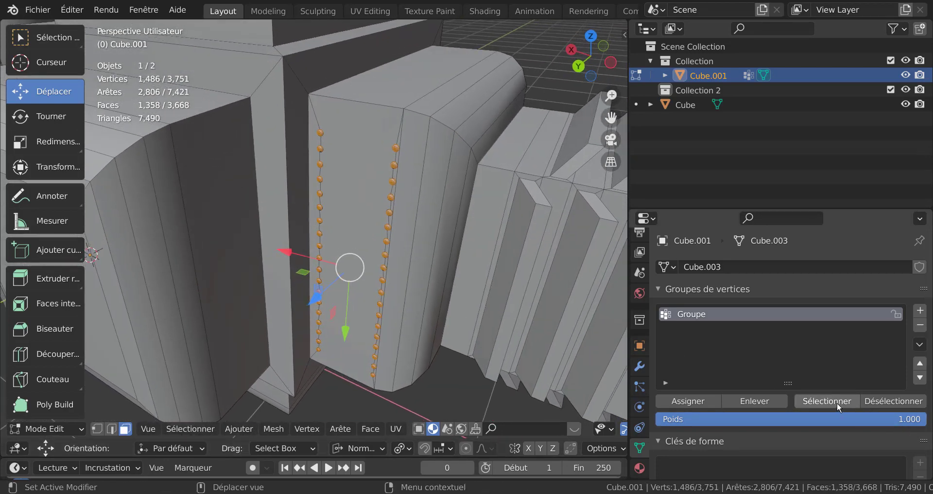
scroll(463, 324, down, 5)
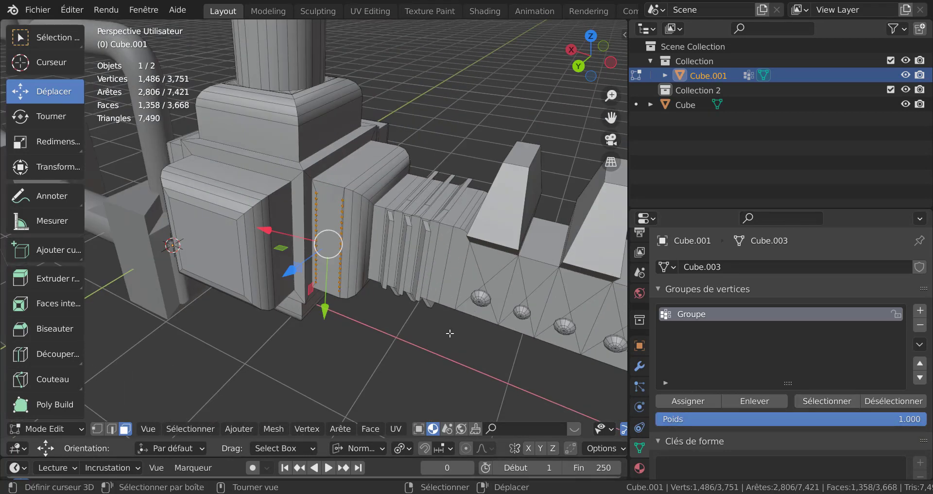
Switch to edge selection and select the edge ring running around one rounded side block of the guard
mouse_move(450, 333)
middle_down()
mouse_move(502, 338)
mouse_move(470, 344)
mouse_move(462, 333)
middle_up()
scroll(463, 333, up, 3)
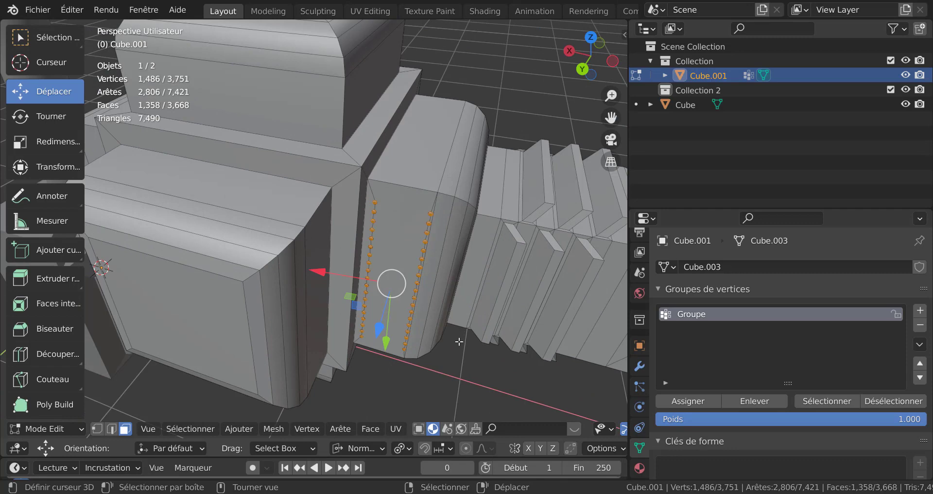
scroll(459, 340, down, 4)
scroll(459, 340, up, 3)
middle_drag(460, 340, 477, 305)
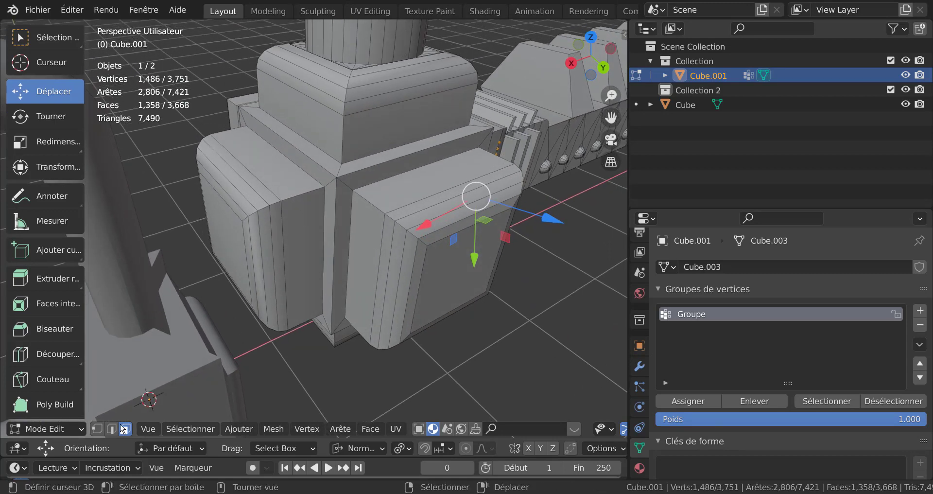
click(113, 429)
click(298, 193)
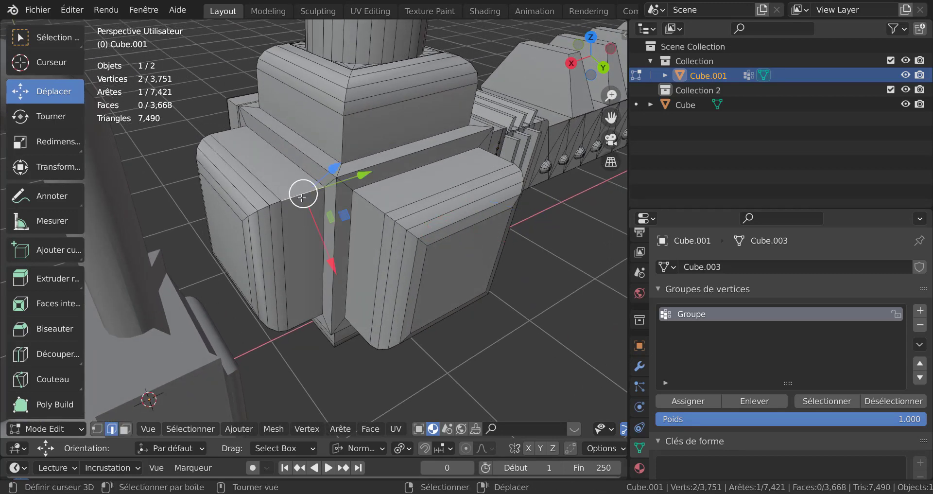
click(501, 329)
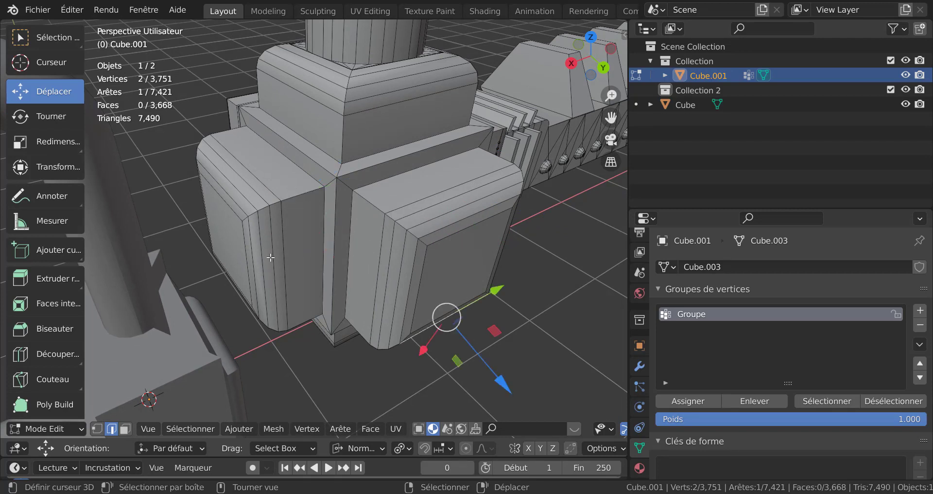
ctrl+alt+right_click(299, 194)
right_click(533, 355)
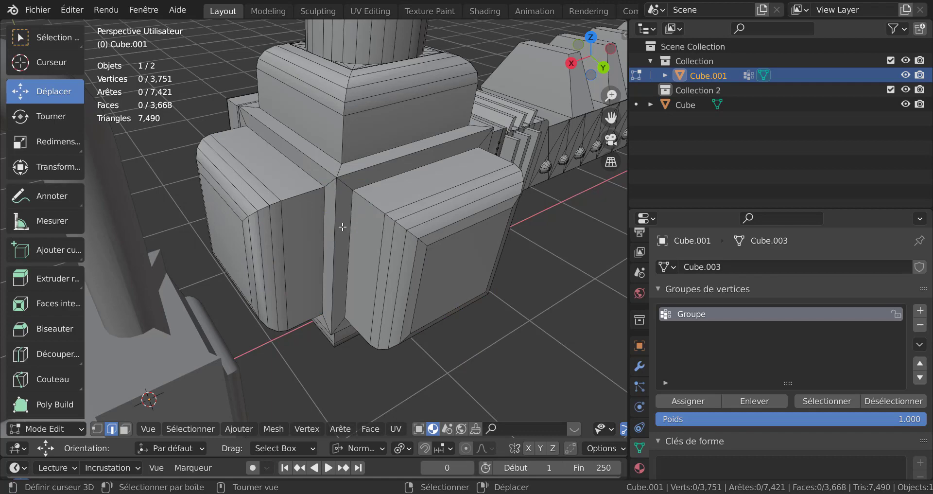
ctrl+alt+right_click(312, 200)
Select the full ring of vertical edges around the domed cylindrical handle
middle_drag(312, 232, 430, 220)
click(430, 220)
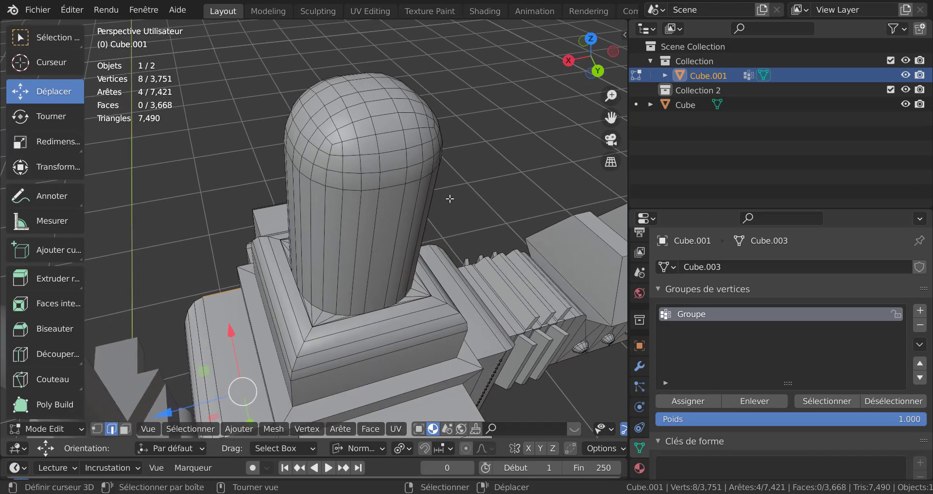
ctrl+alt+click(398, 227)
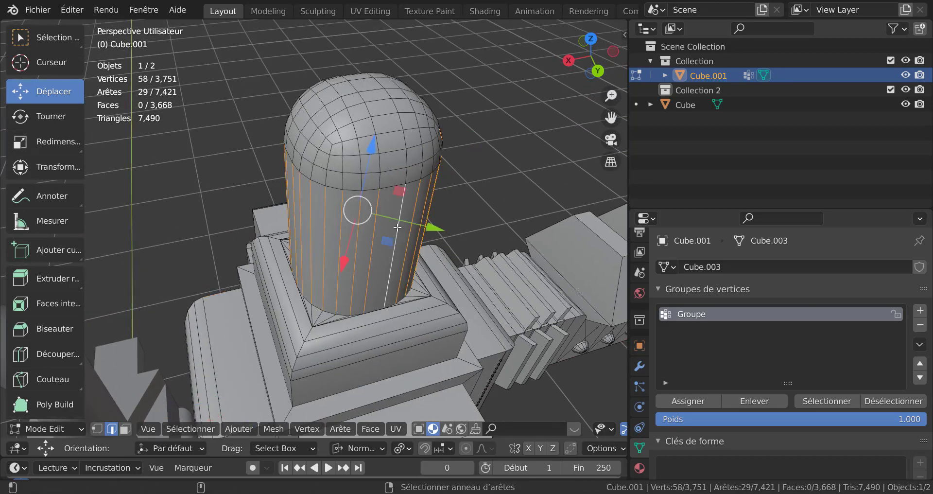
mouse_move(397, 227)
alt+middle_down()
mouse_move(394, 256)
mouse_move(397, 216)
alt+middle_up()
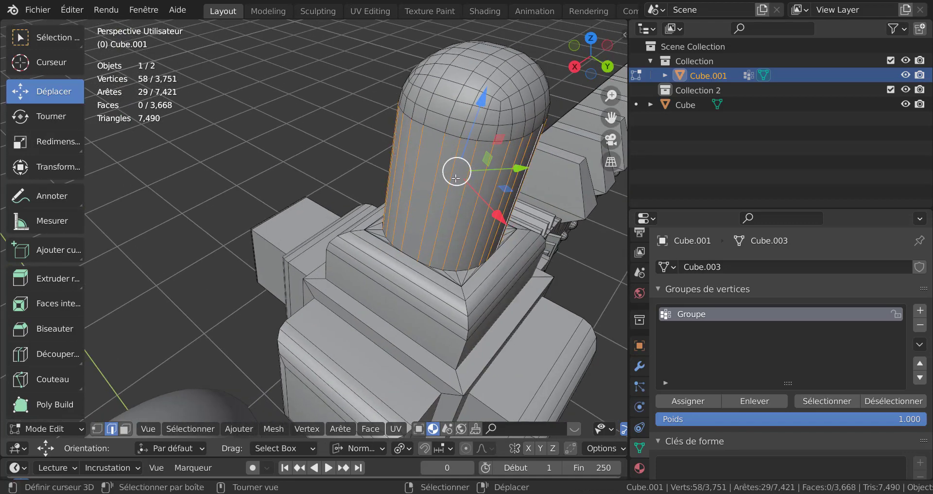
shift+middle_drag(470, 183, 410, 222)
scroll(410, 223, up, 1)
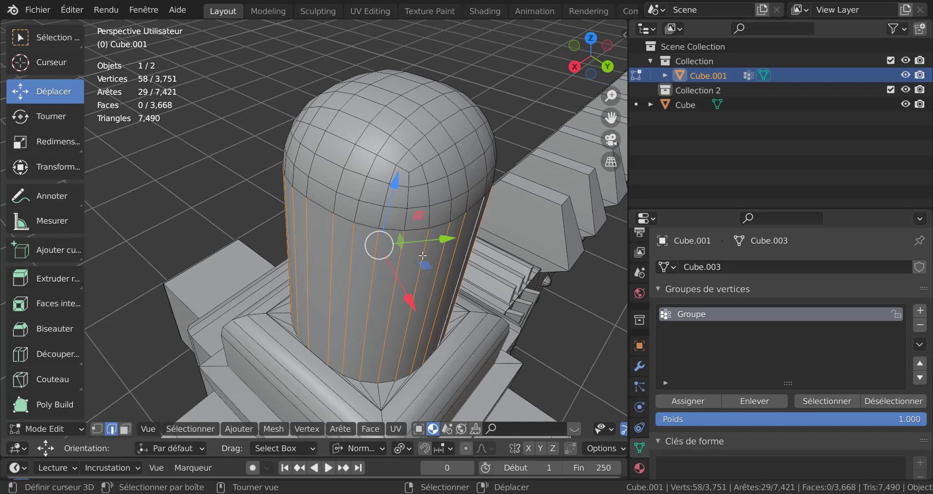
Switch to face selection and select the loop of tall side faces around the domed handle
click(125, 428)
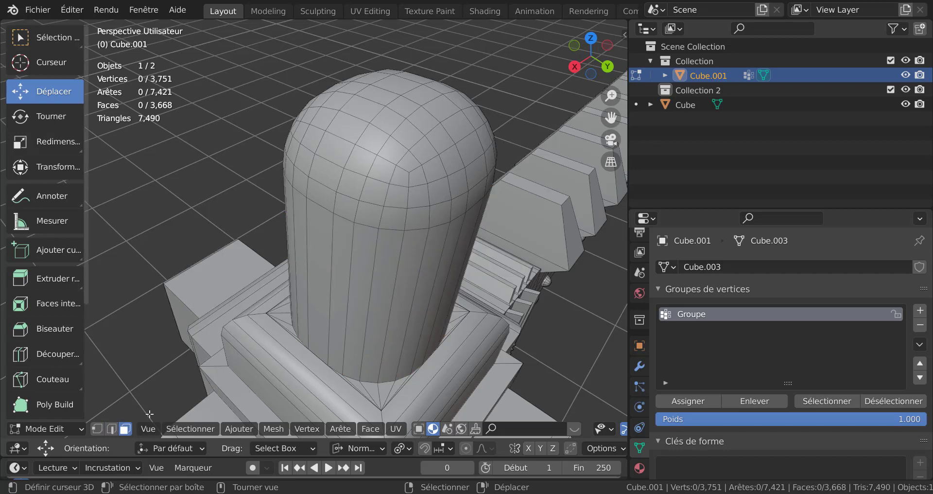
alt+click(415, 282)
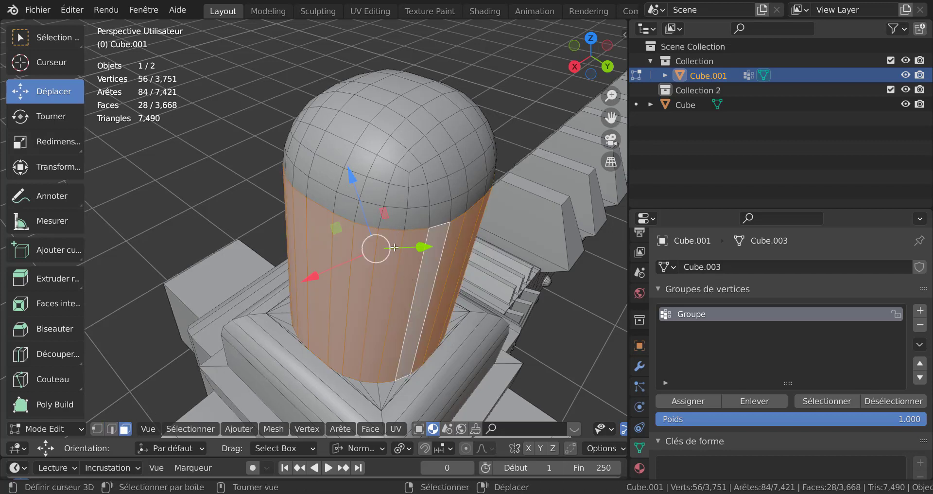
scroll(394, 247, down, 4)
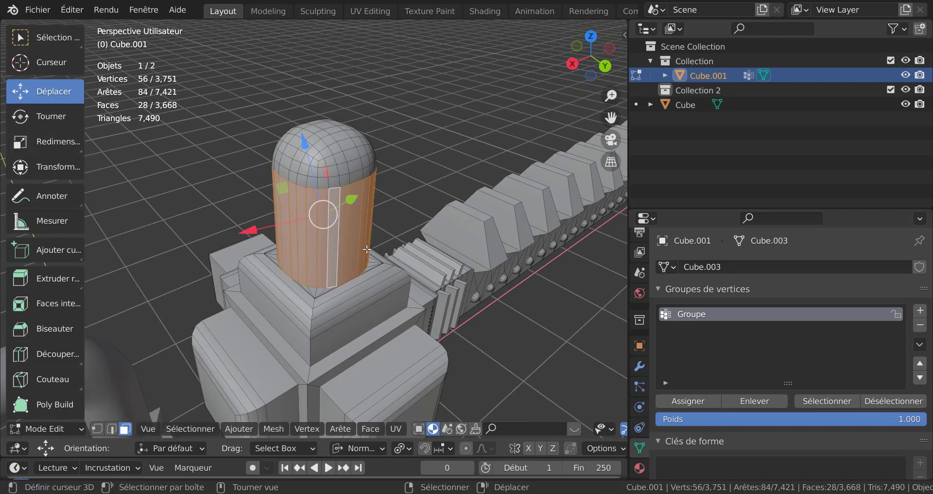
mouse_move(367, 249)
middle_down()
mouse_move(360, 242)
mouse_move(368, 242)
middle_up()
Select the flat top face of the guard's side block facing the viewer and invert the selection
click(182, 428)
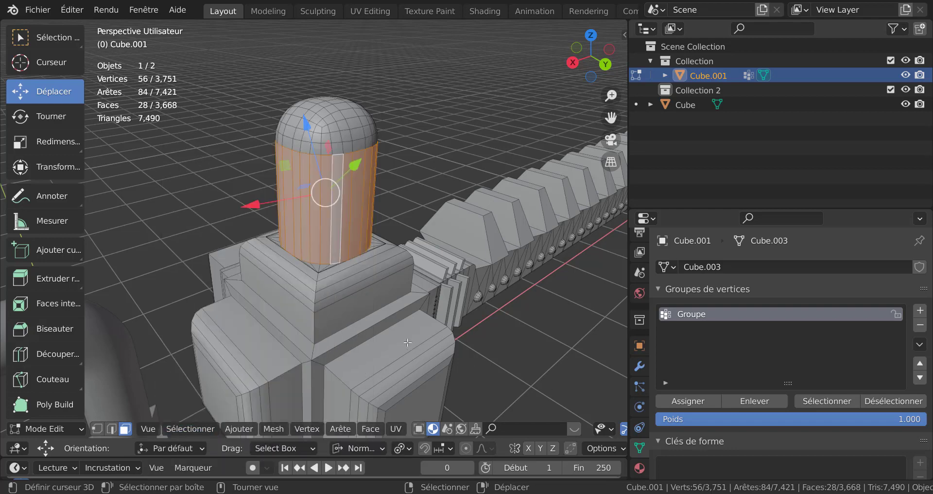
click(406, 342)
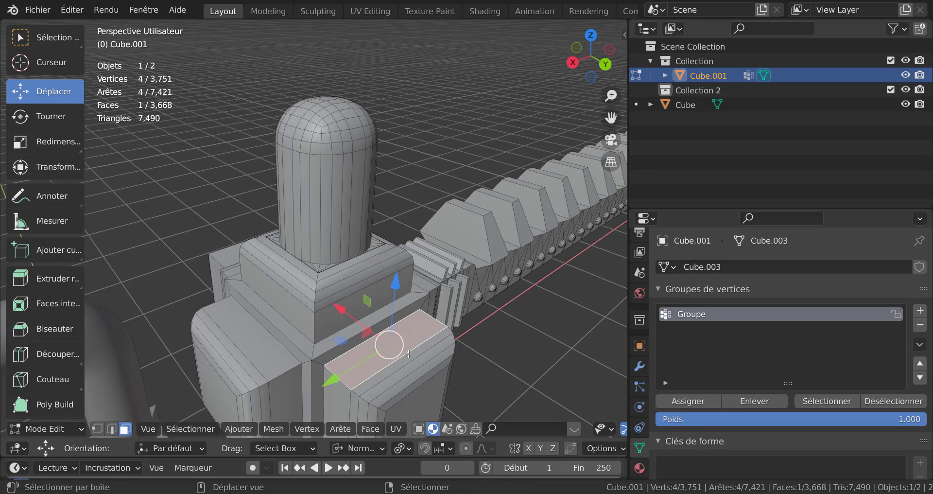
click(183, 426)
click(189, 382)
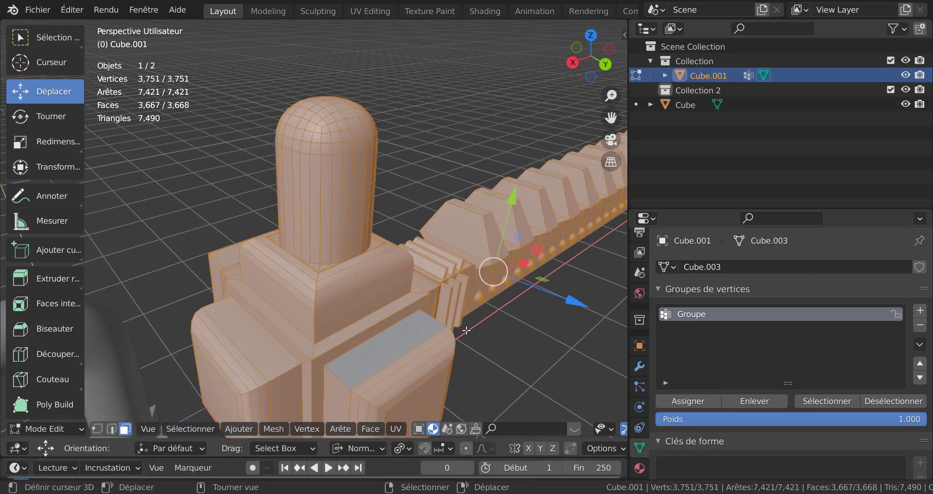
middle_drag(467, 331, 496, 342)
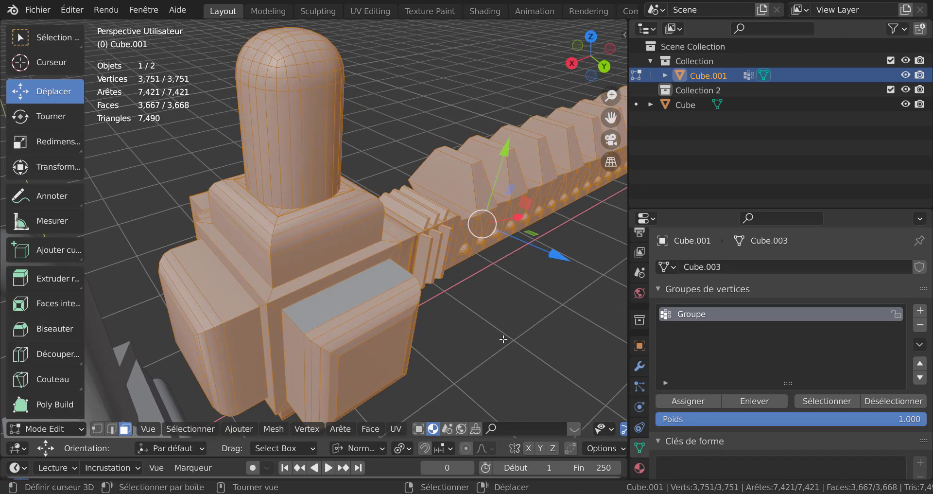
Hide all the selected faces and select the single isolated top face
key(h)
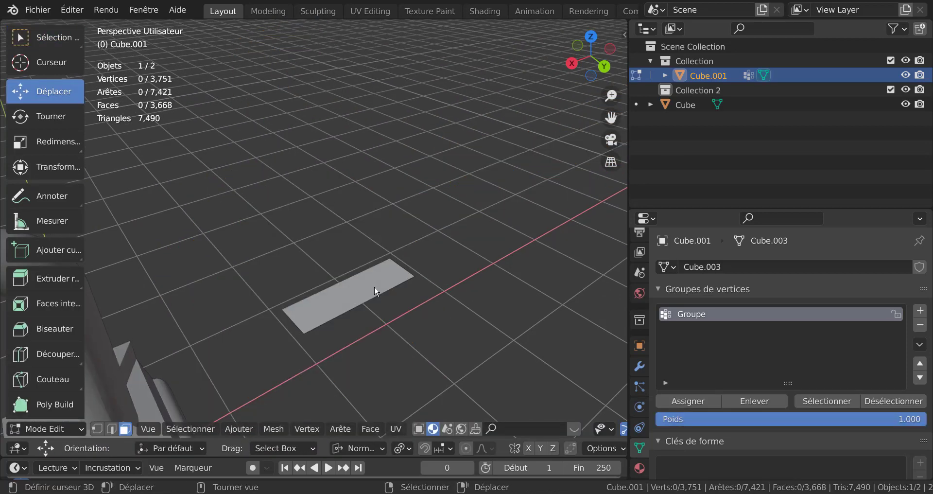
click(375, 285)
middle_drag(375, 287, 450, 292)
scroll(455, 290, up, 3)
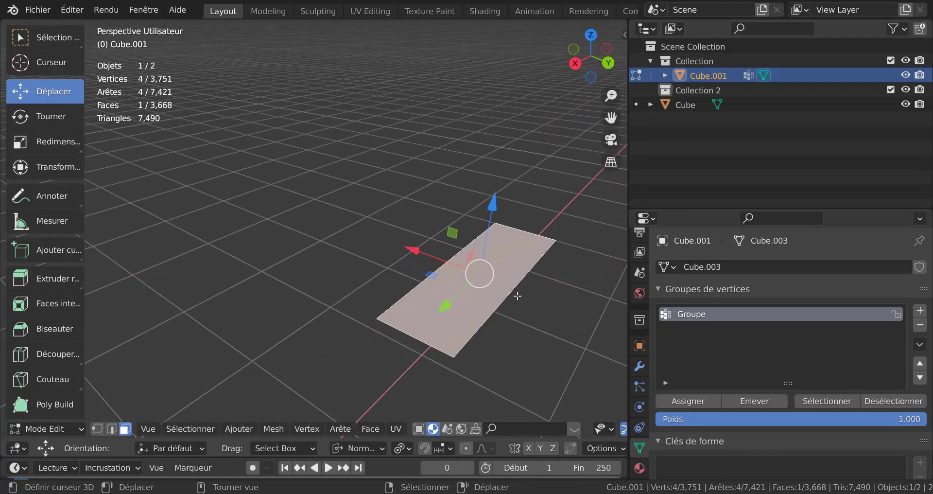
Reveal all the hidden geometry around the isolated top face
middle_drag(517, 296, 474, 289)
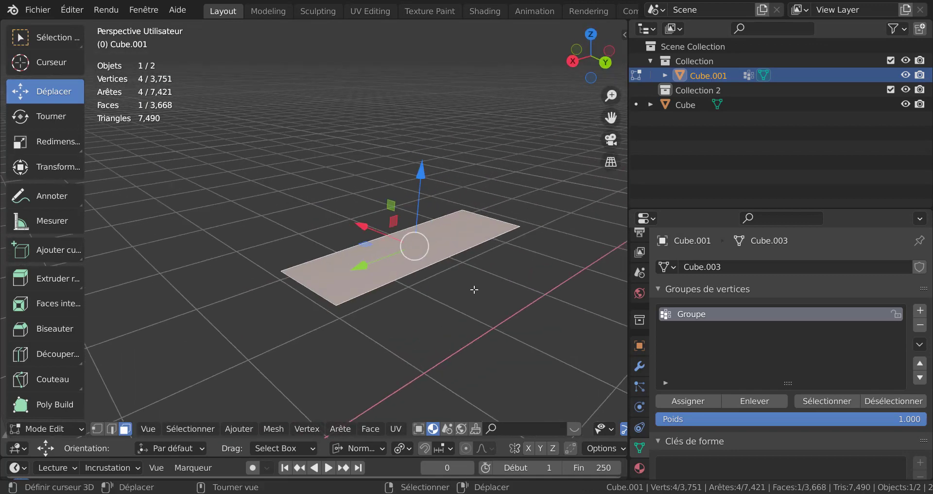
scroll(472, 275, down, 2)
scroll(472, 275, up, 2)
shift+middle_drag(514, 271, 417, 253)
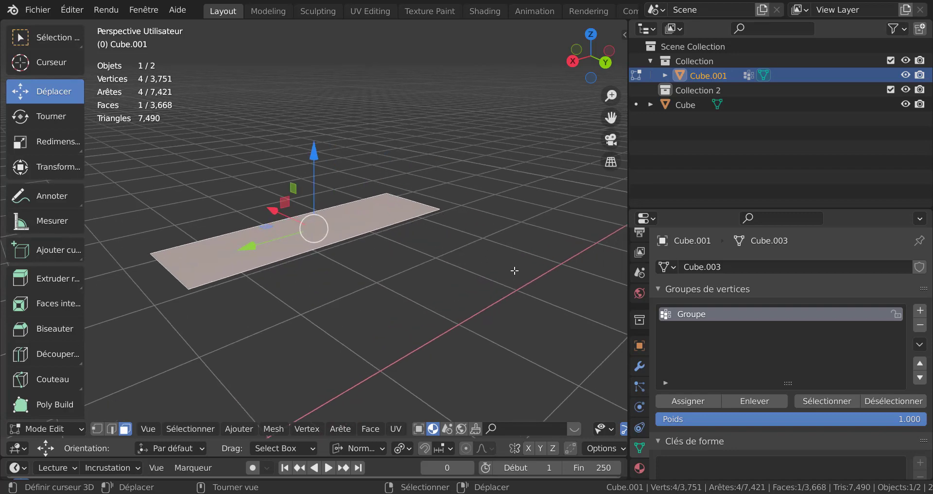
middle_drag(511, 240, 286, 263)
middle_drag(411, 241, 448, 241)
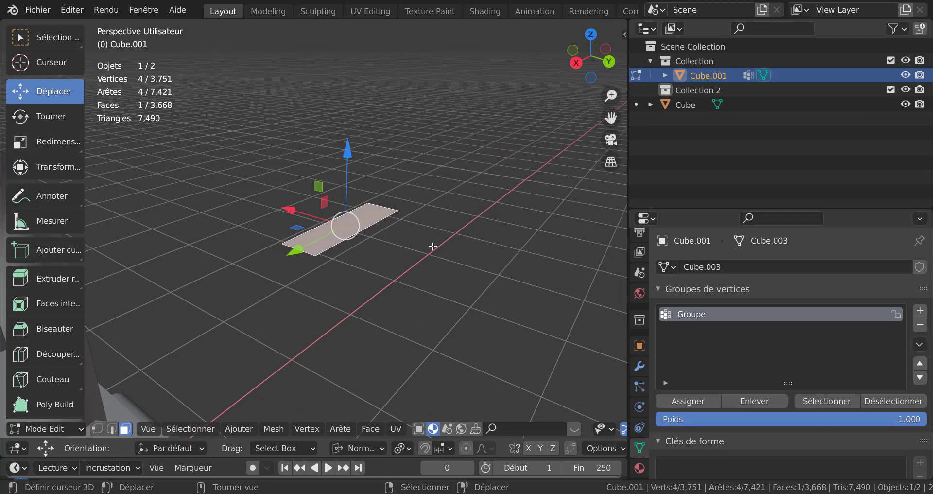
key(alt+h)
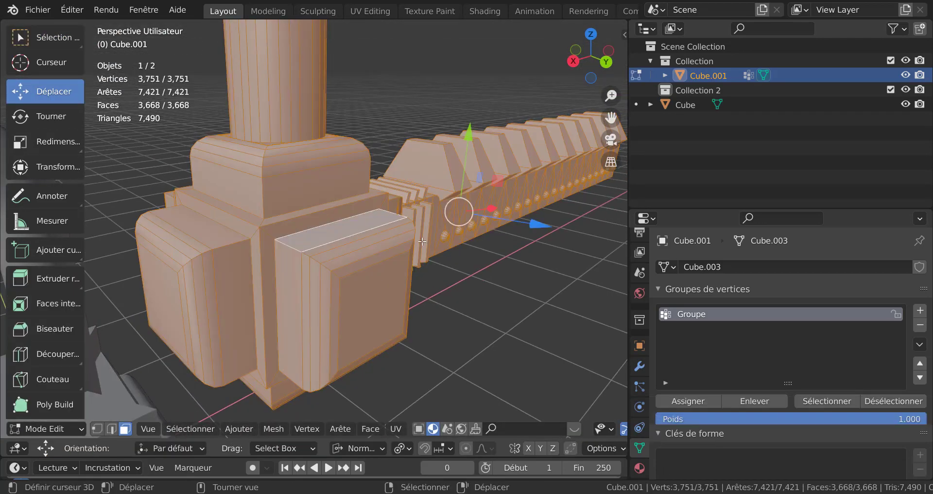
scroll(421, 242, down, 4)
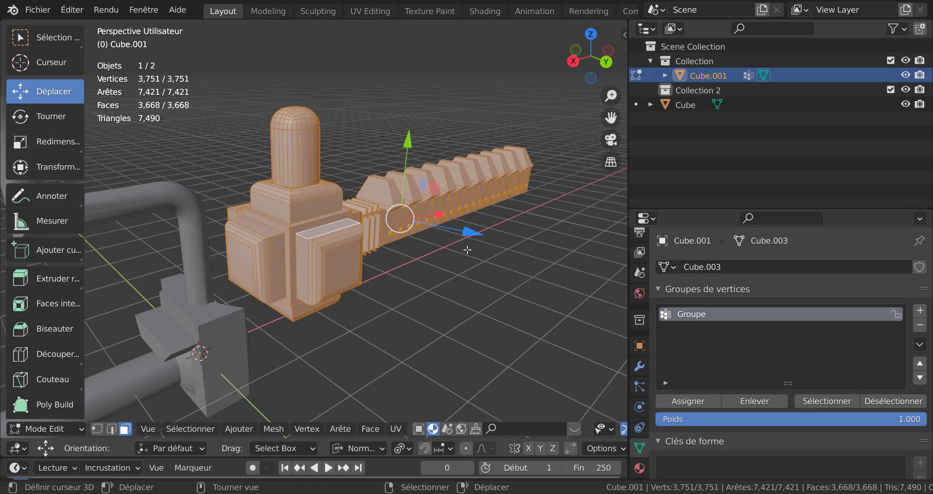
Return to Object Mode, select the bent pipe object and isolate it in Local View
scroll(468, 250, down, 2)
key(Tab)
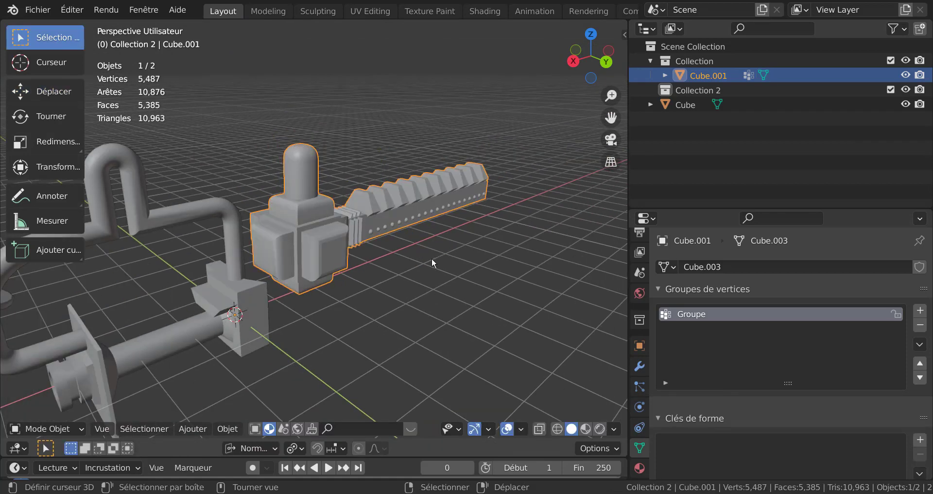
shift+middle_drag(407, 275, 452, 272)
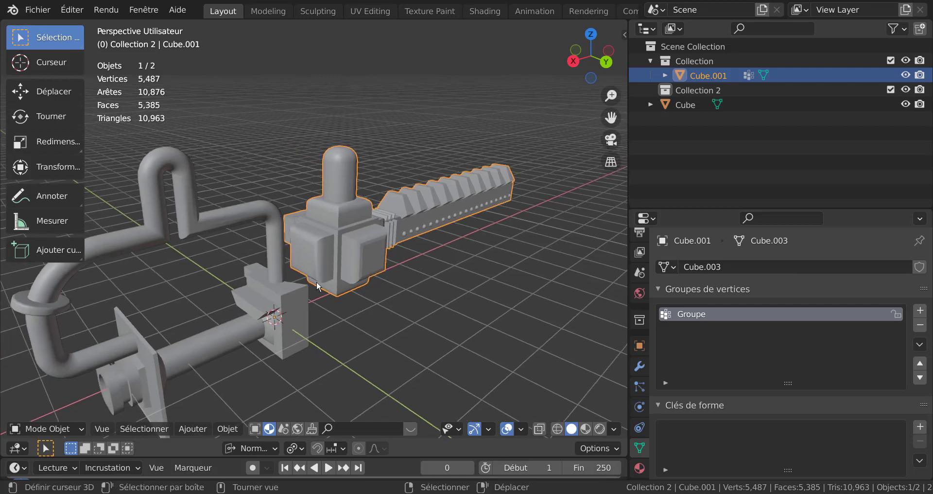
click(294, 298)
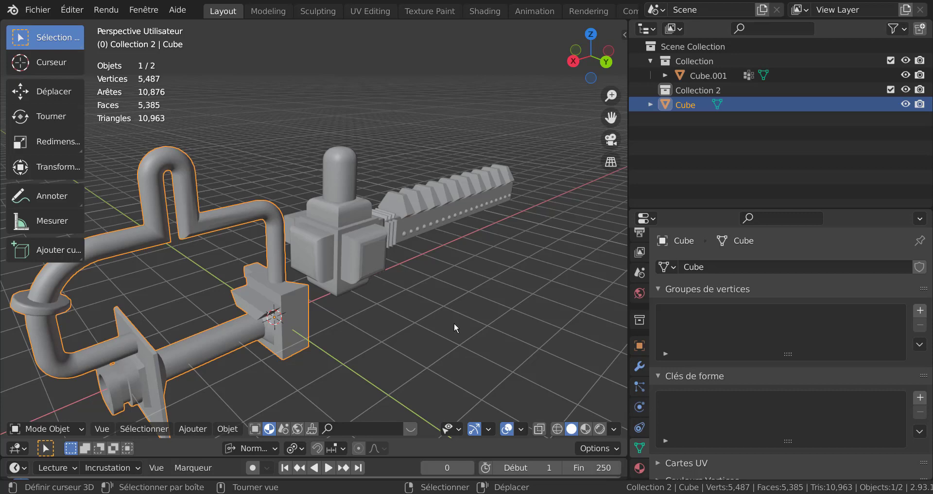
key(KP_Divide)
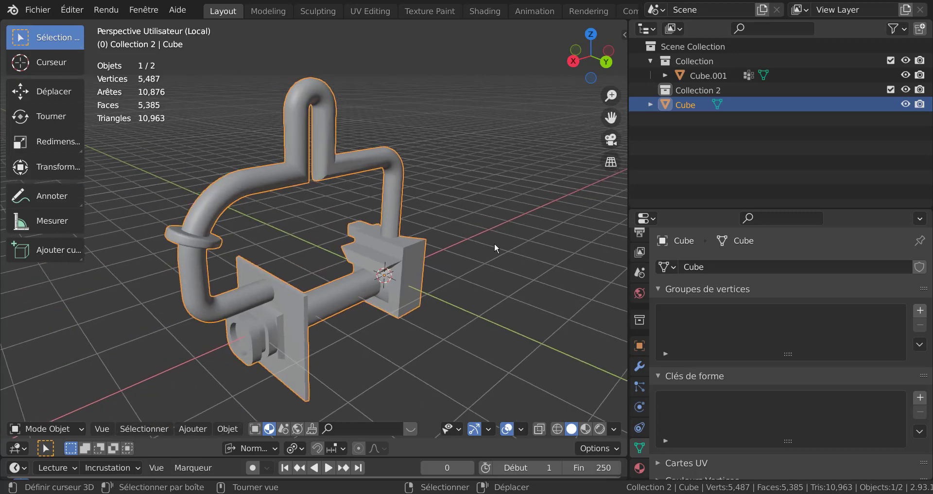
Examine the isolated pipe object's mesh in Edit Mode from several angles and return to Object Mode
key(Tab)
middle_drag(496, 259, 405, 240)
scroll(405, 240, up, 3)
scroll(477, 240, down, 2)
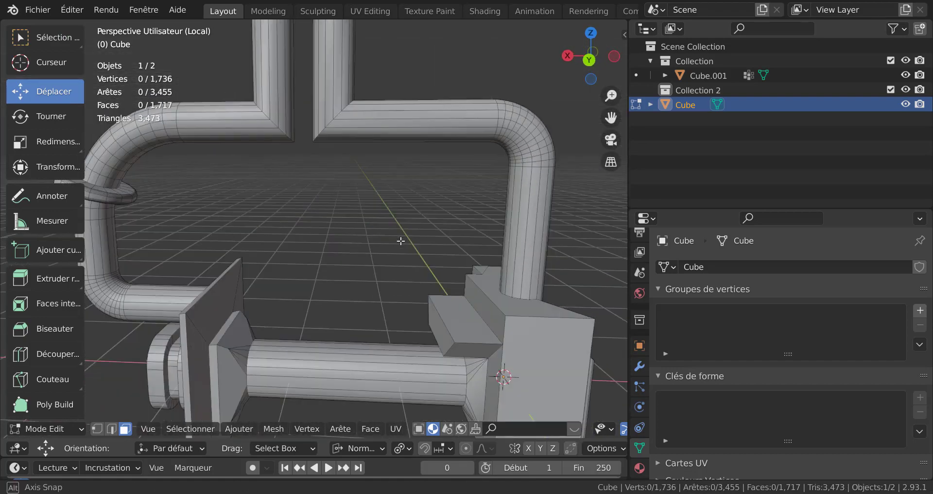
scroll(402, 242, up, 3)
scroll(414, 239, down, 5)
middle_drag(482, 202, 474, 231)
key(Tab)
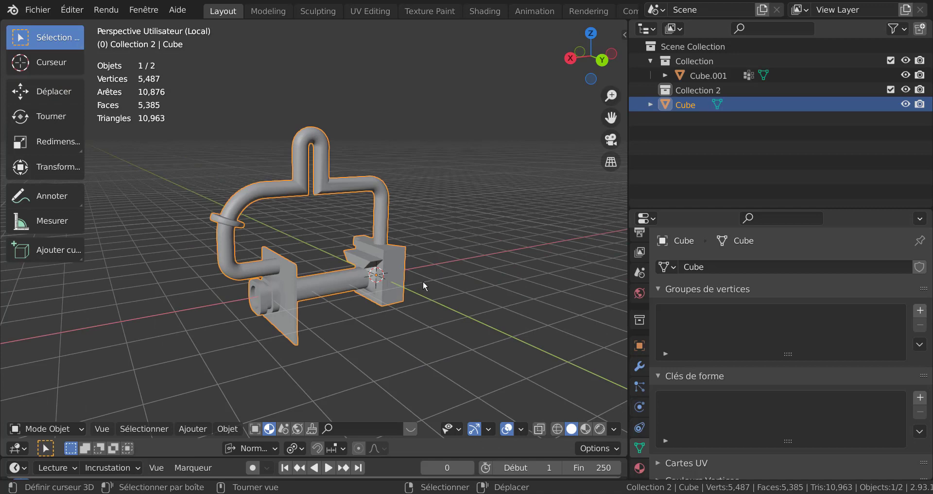
Exit Local View to bring back the whole scene around the pipe object in Object Mode
key(KP_Divide)
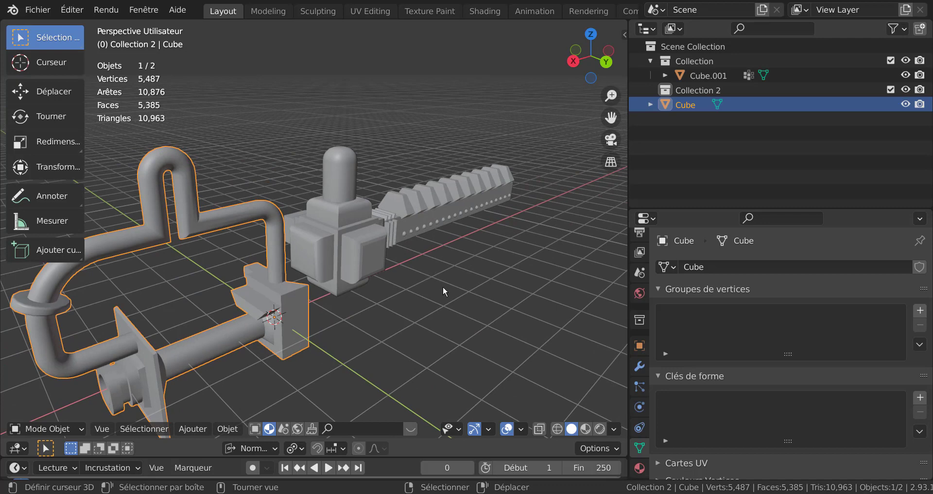
key(Tab)
key(Tab)
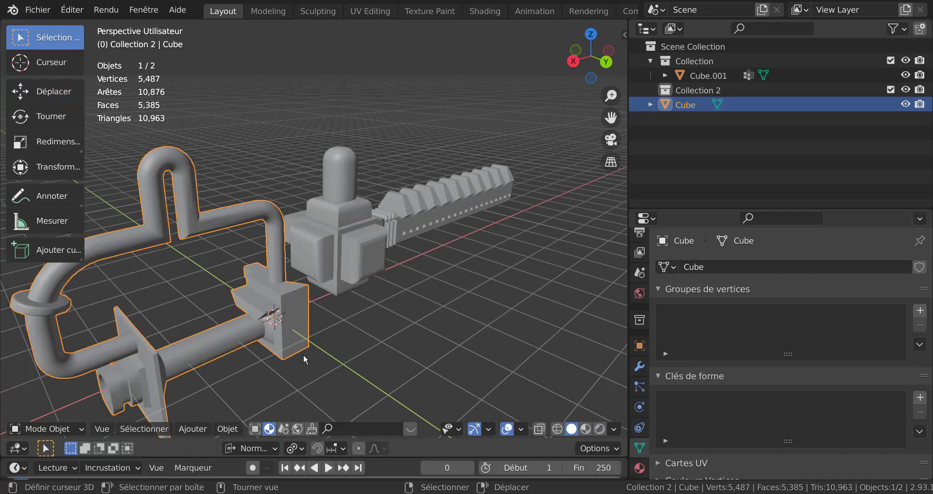
Add a UV sphere, scale it down slightly and move it along the Y axis in front of the pipe's end block
click(200, 429)
mouse_move(214, 409)
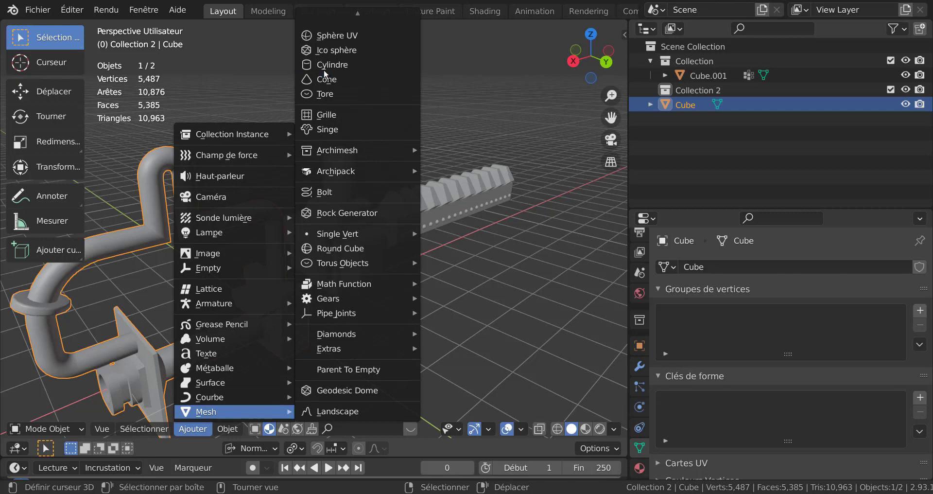
click(340, 35)
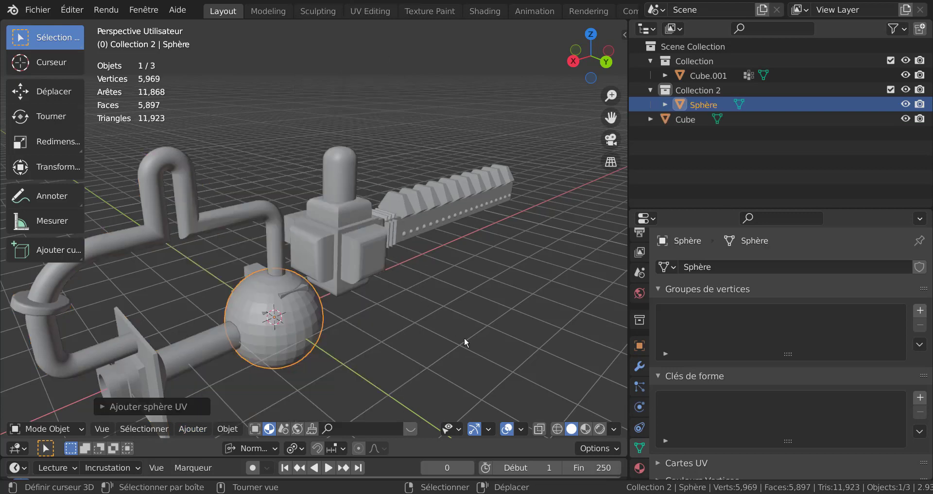
key(s)
click(422, 311)
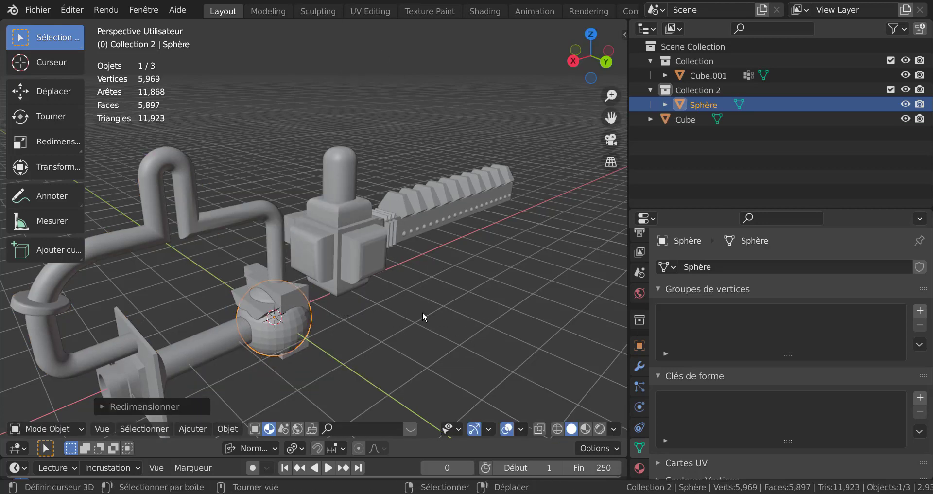
key(g)
key(y)
click(459, 336)
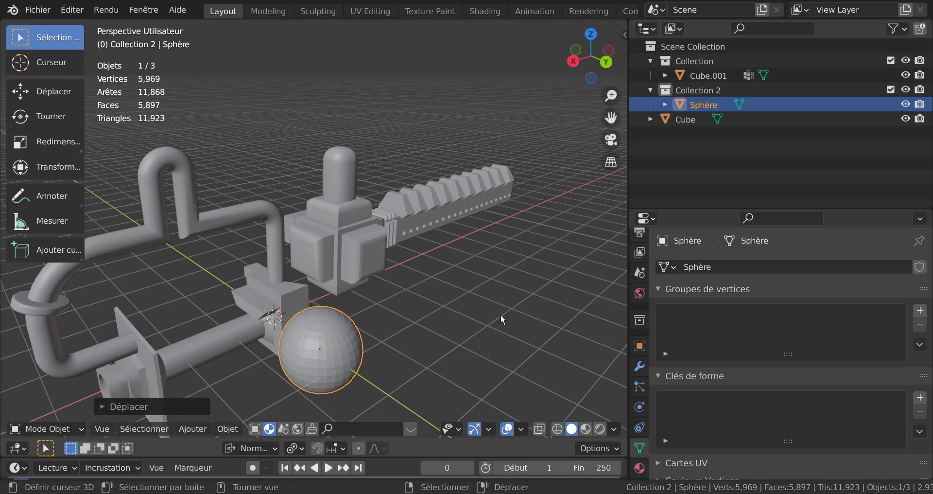
Isolate the sphere in Local View and show its mesh in Edit Mode
middle_drag(501, 316, 492, 289)
key(KP_Divide)
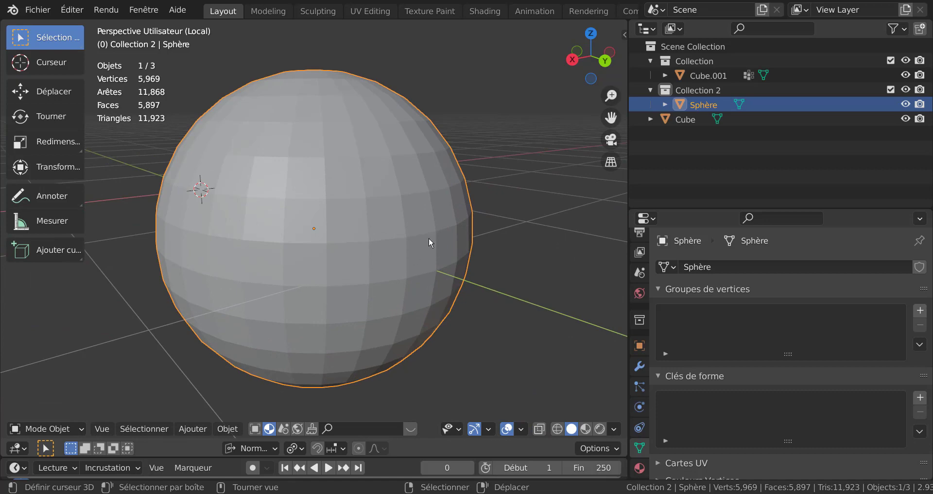
key(Tab)
scroll(428, 238, down, 3)
middle_drag(444, 247, 483, 288)
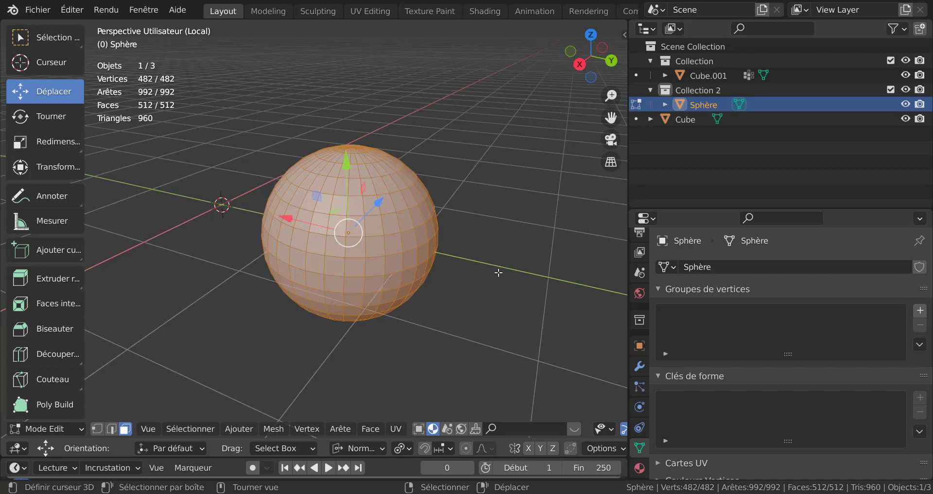
Exit Local View in Object Mode and delete the sphere
key(KP_Divide)
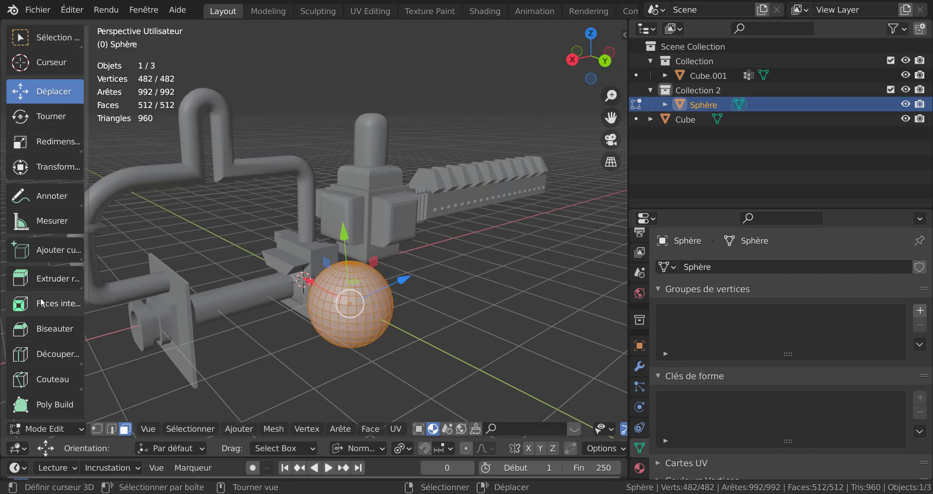
key(Tab)
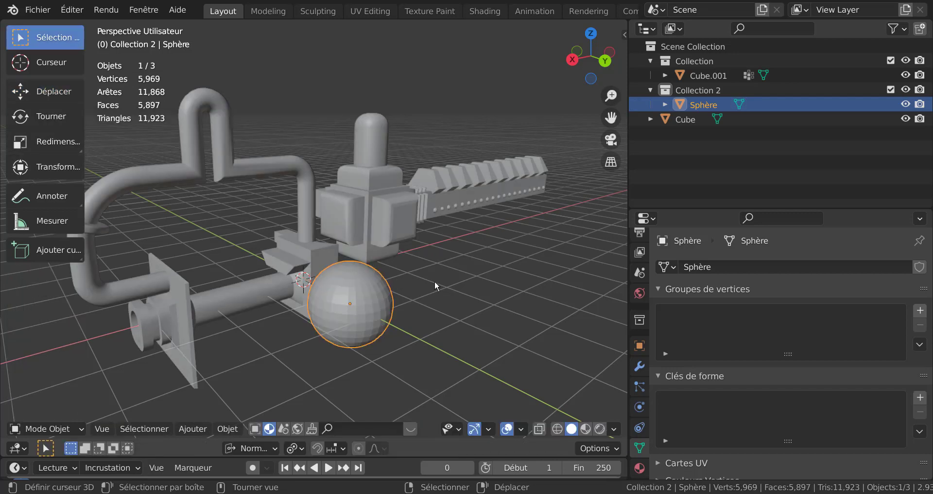
key(x)
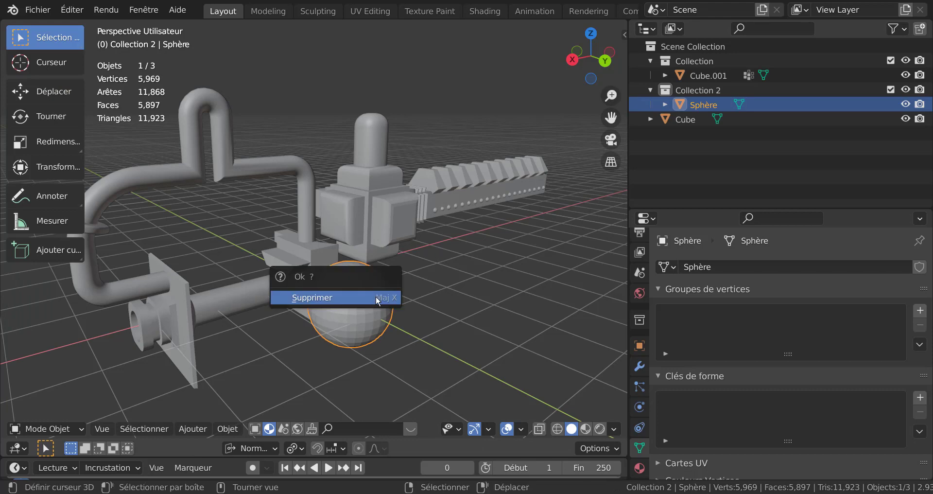
click(375, 296)
Select all objects in the scene and clear the selection again
mouse_move(403, 284)
middle_down()
mouse_move(360, 296)
mouse_move(393, 290)
middle_up()
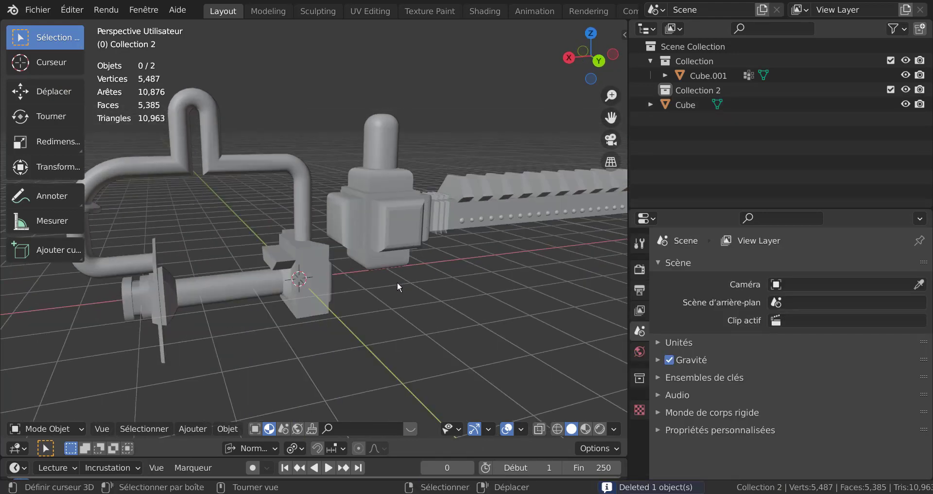
scroll(397, 282, up, 4)
click(144, 428)
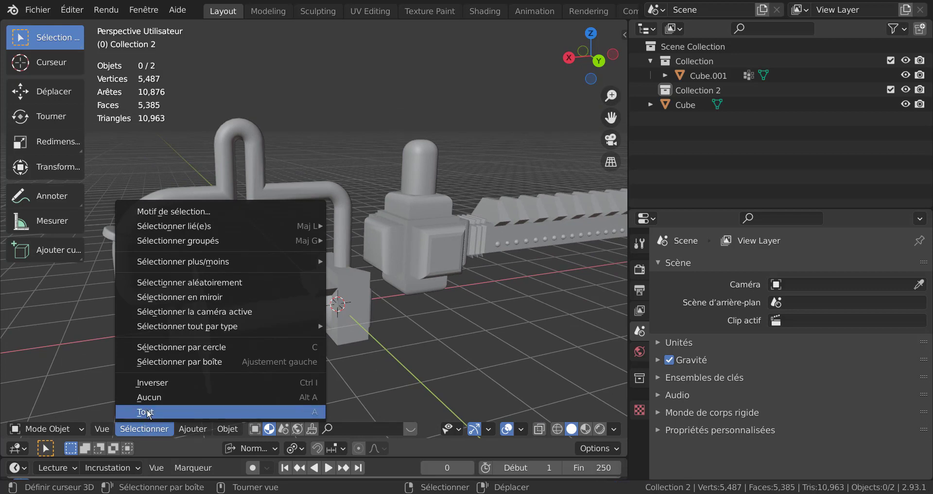
click(152, 381)
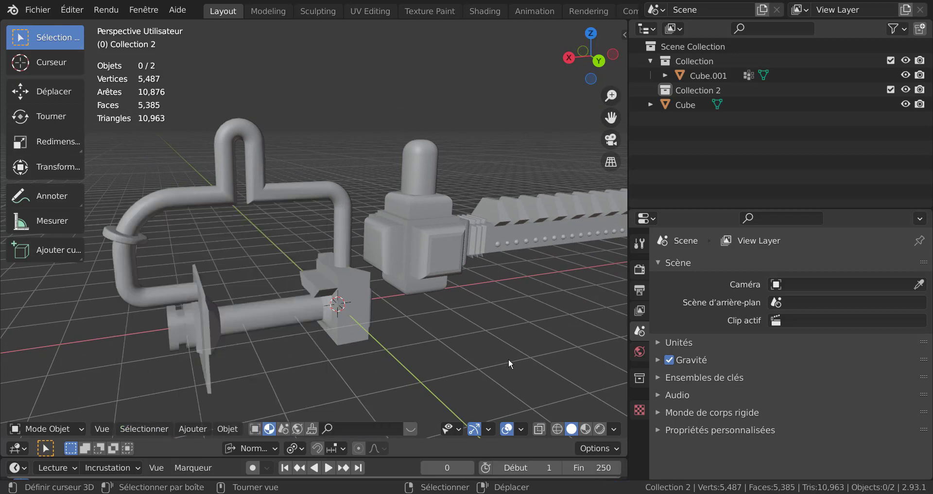
click(459, 308)
click(153, 427)
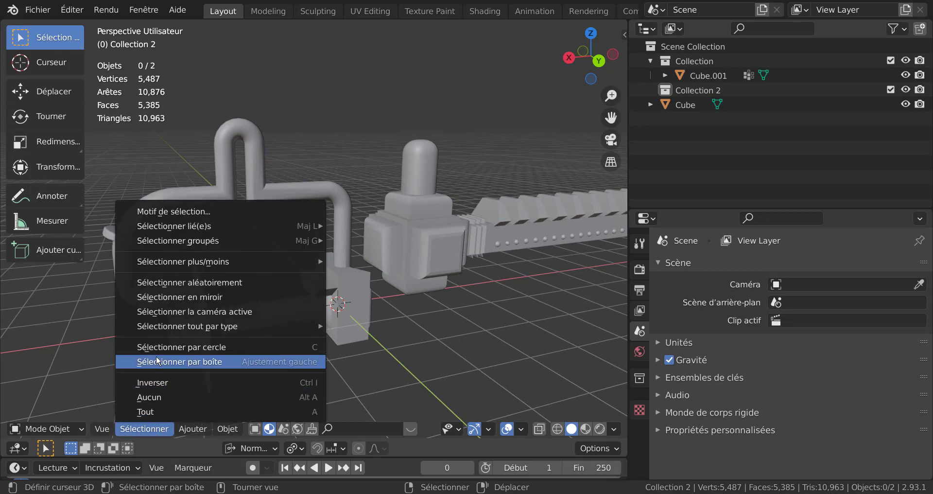
key(a)
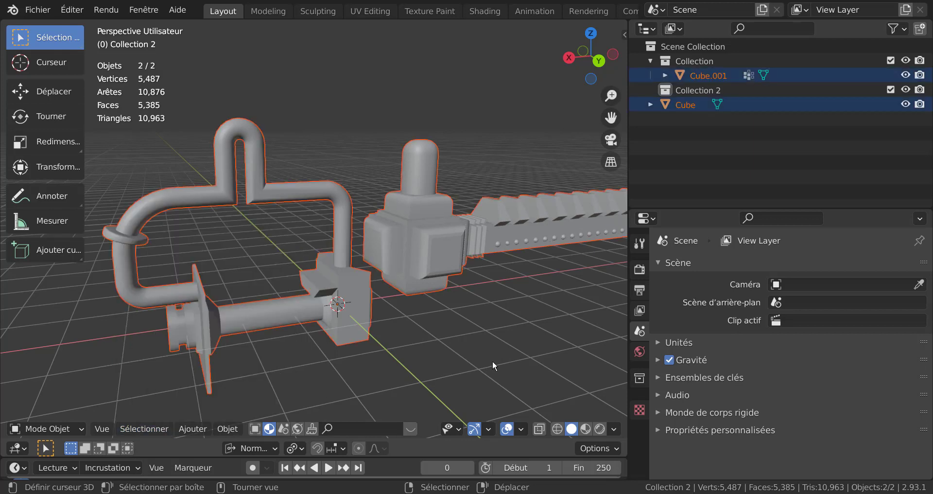
click(493, 363)
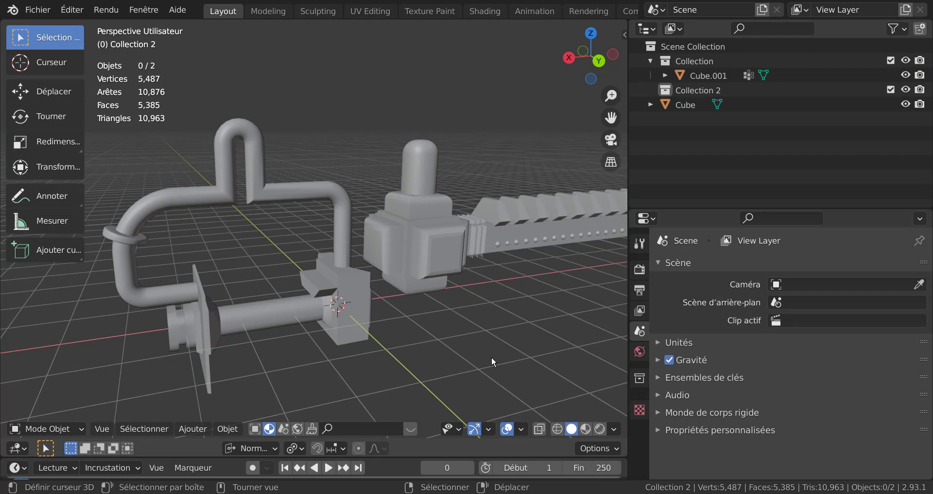
Box-select the pipe and blade objects together and clear the selection again
click(151, 428)
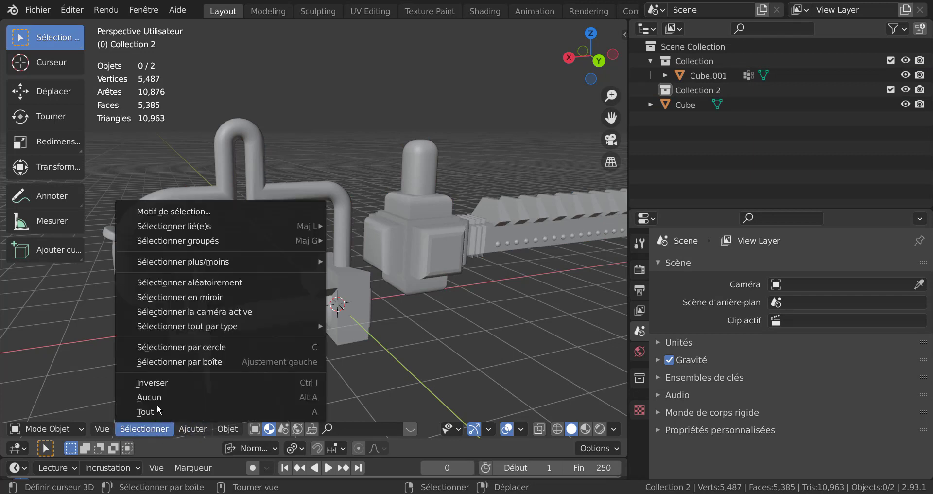
click(162, 362)
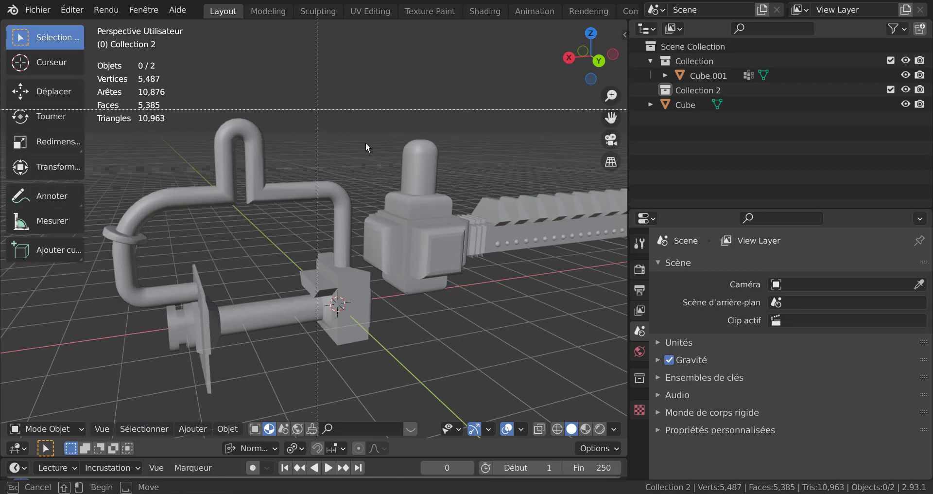
drag(369, 136, 78, 363)
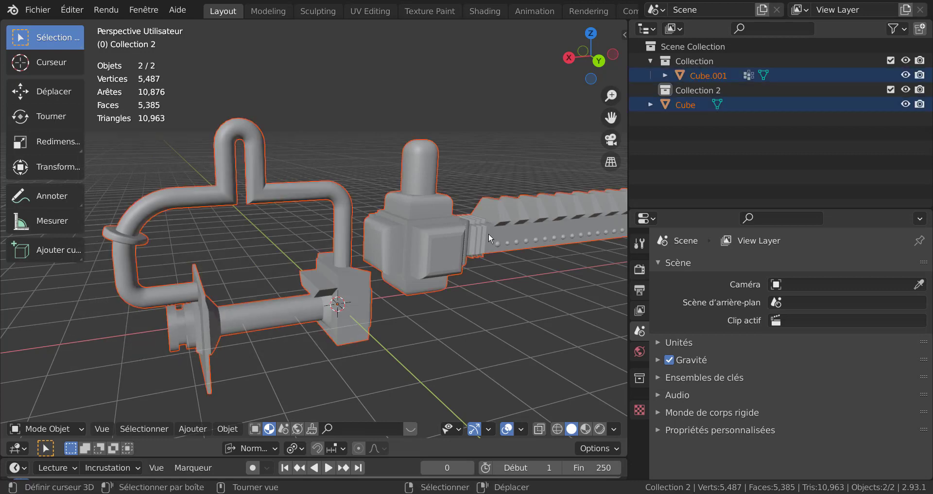
middle_drag(486, 279, 445, 324)
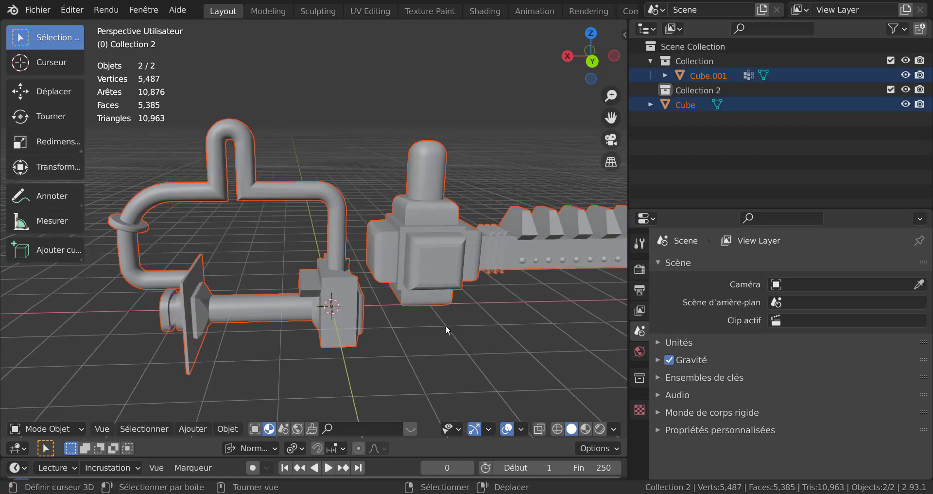
click(446, 326)
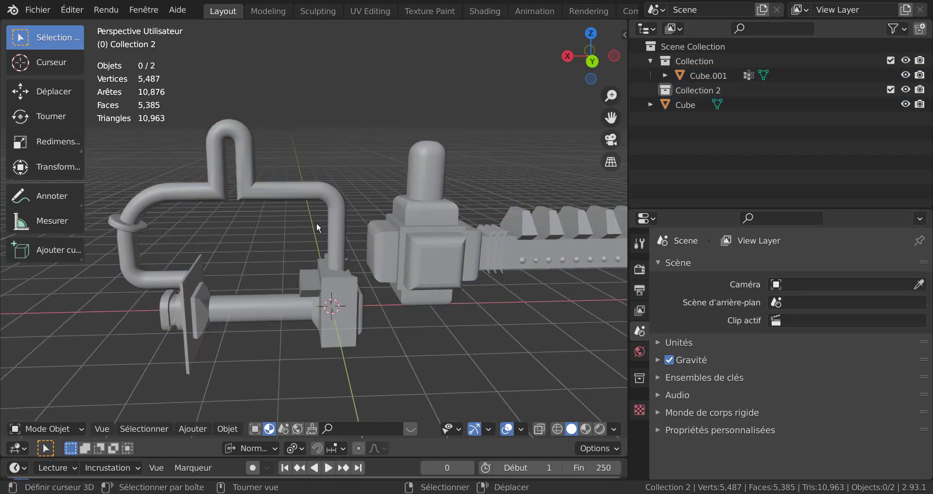
Circle-select both objects with the brush enlarged to cover most of the viewport, and deselect them again
click(140, 429)
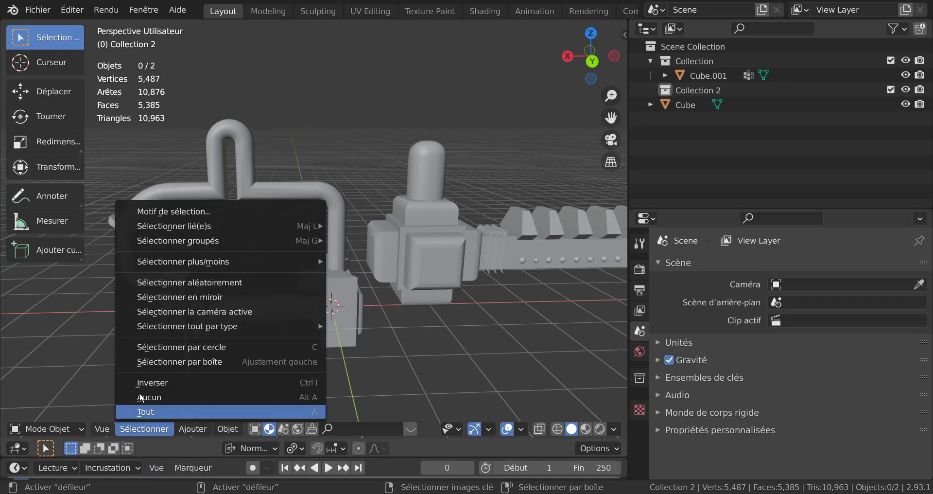
click(174, 347)
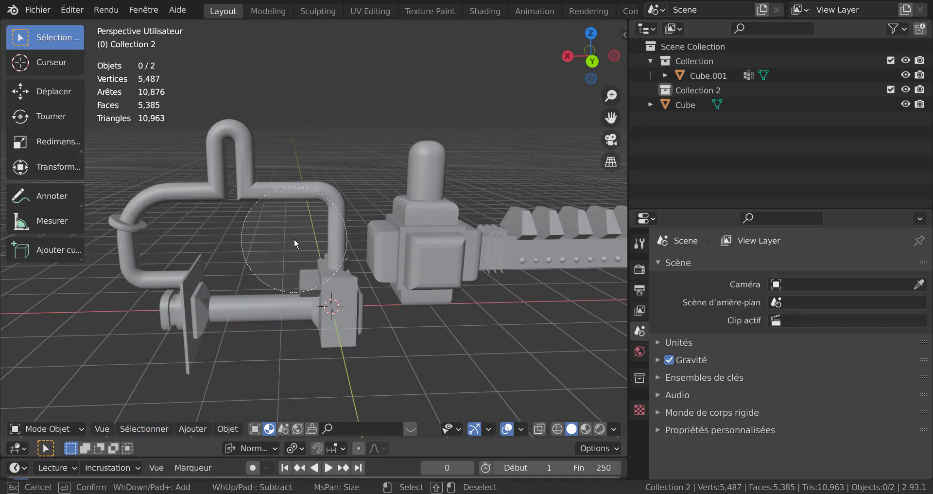
scroll(293, 238, down, 5)
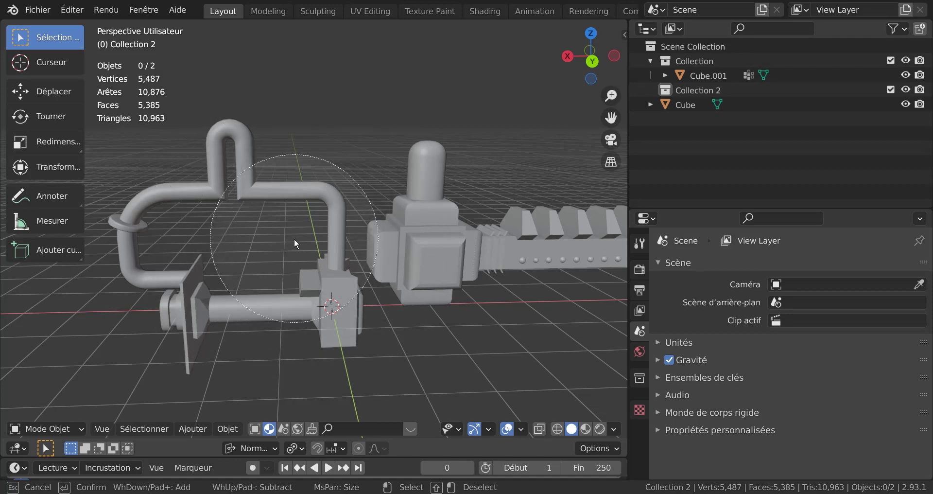
scroll(294, 238, down, 5)
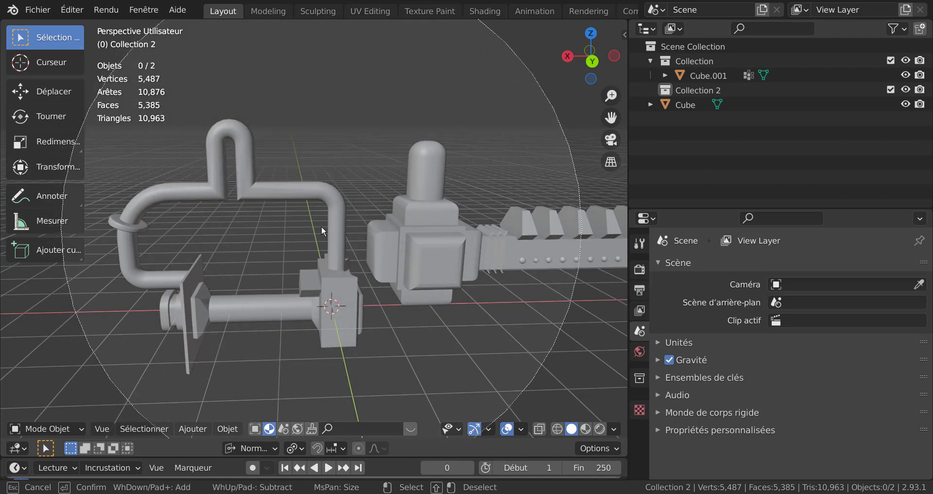
click(321, 225)
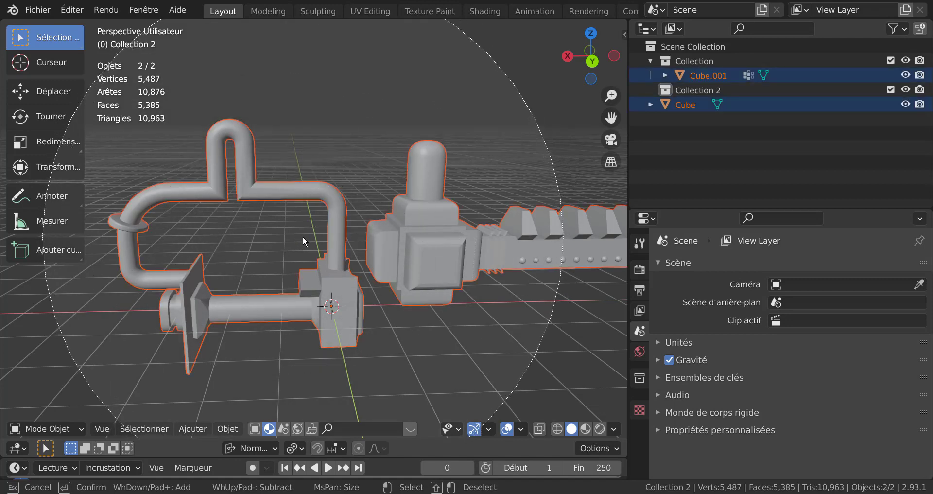
key(Escape)
click(373, 186)
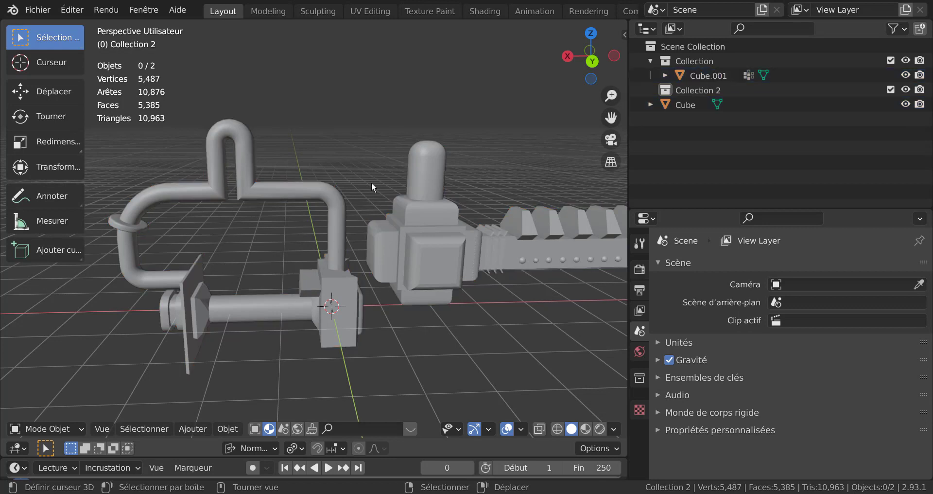
Open the toothed blade object in Edit Mode and deselect all its geometry
click(193, 428)
click(412, 262)
key(Tab)
scroll(445, 323, up, 2)
key(alt+a)
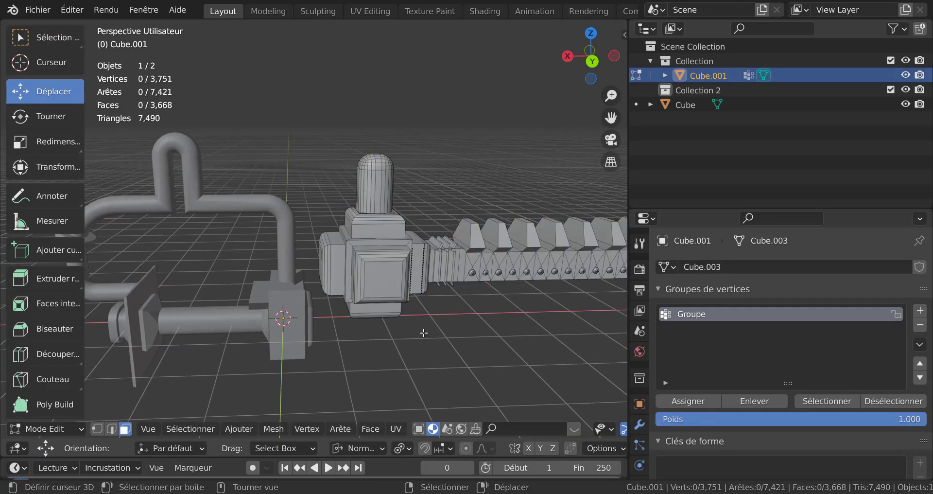
scroll(423, 332, up, 2)
key(c)
scroll(403, 297, up, 3)
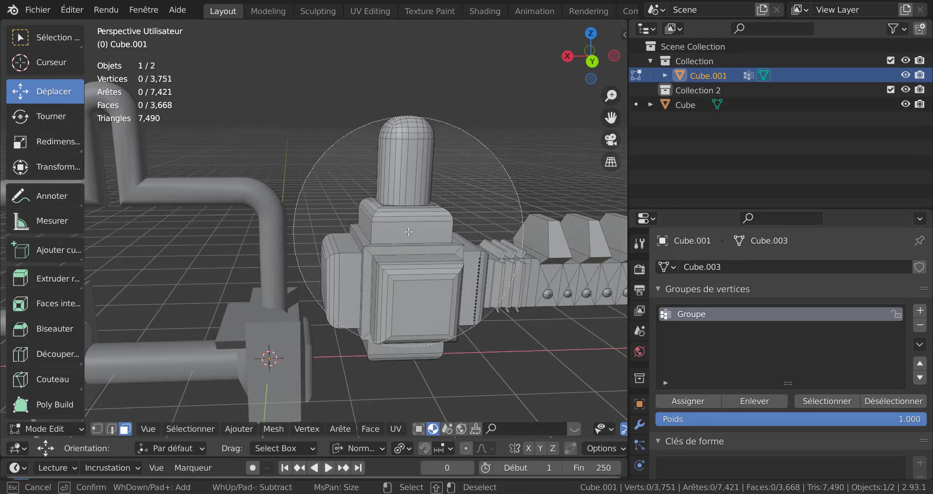
scroll(409, 231, up, 2)
key(Escape)
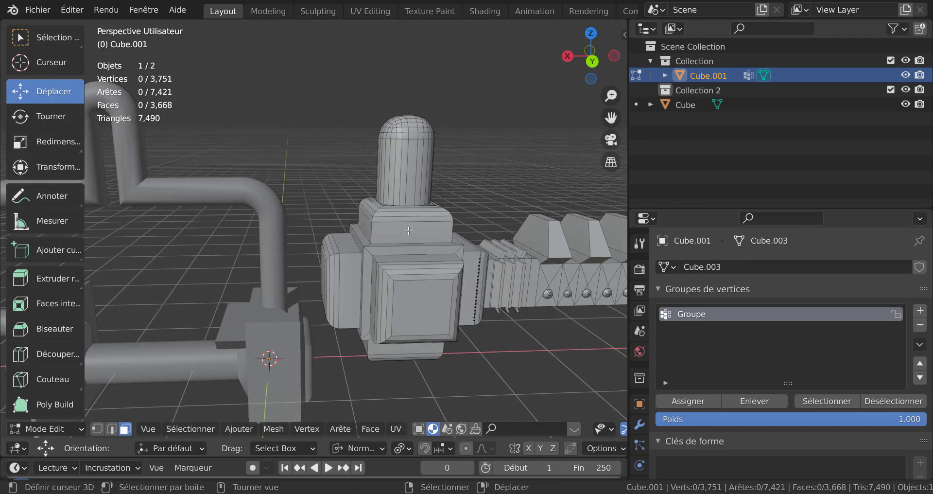
Select the ring of vertical faces around the domed cylinder and apply Checker Deselect to it
click(180, 428)
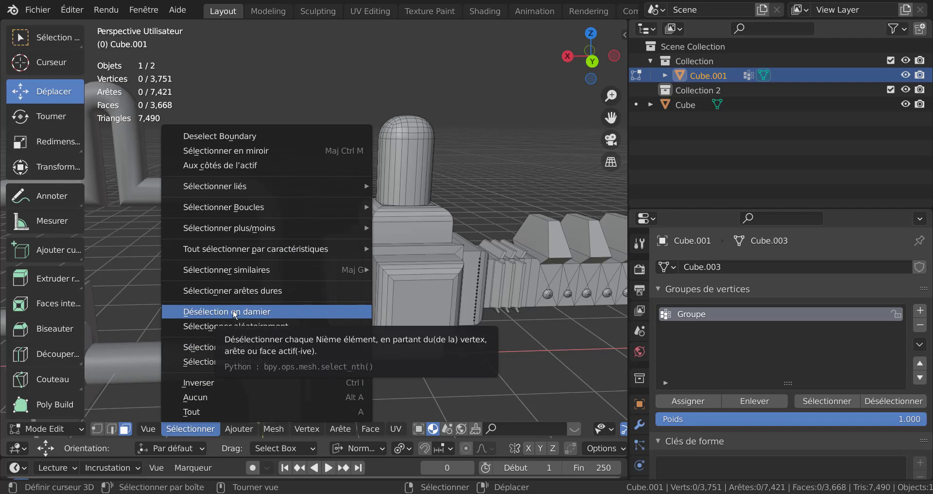
alt+click(432, 170)
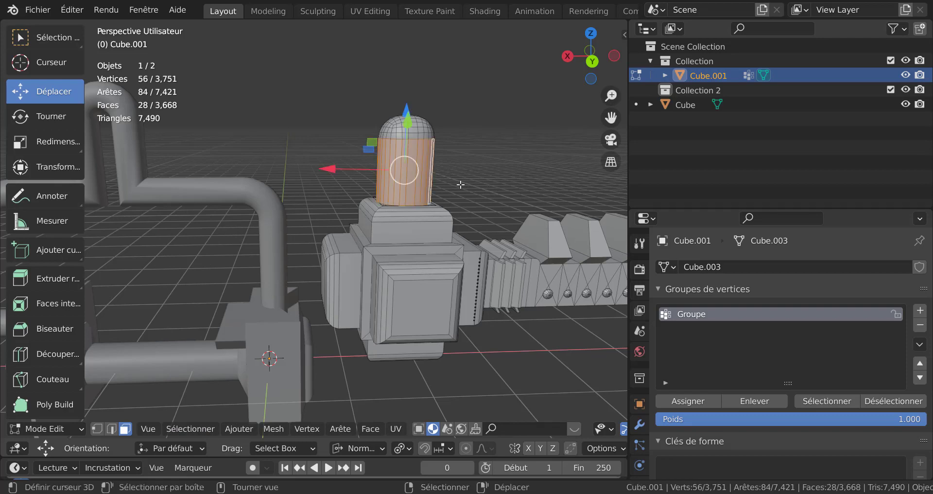
shift+middle_drag(490, 195, 447, 218)
click(179, 430)
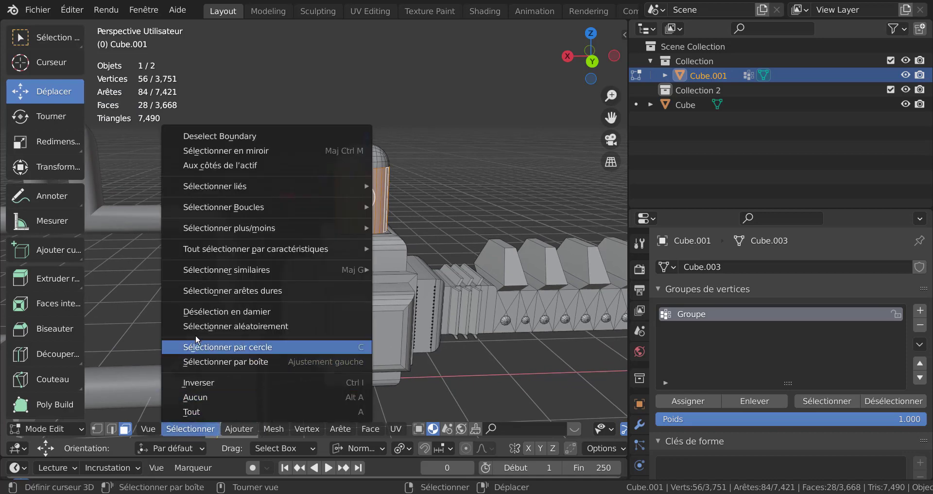
click(195, 315)
scroll(423, 207, up, 4)
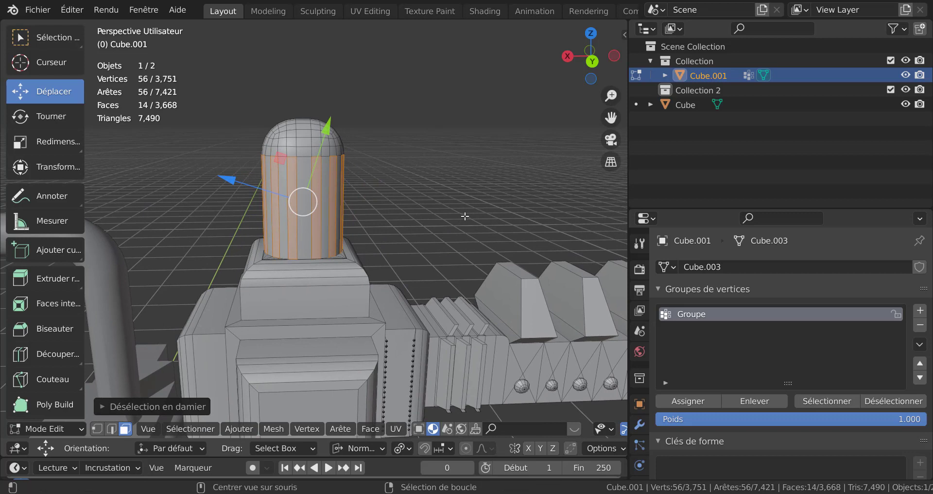
Extrude the alternating cylinder faces outward along their normals, and undo both the extrusion and the Checker Deselect
key(alt+e)
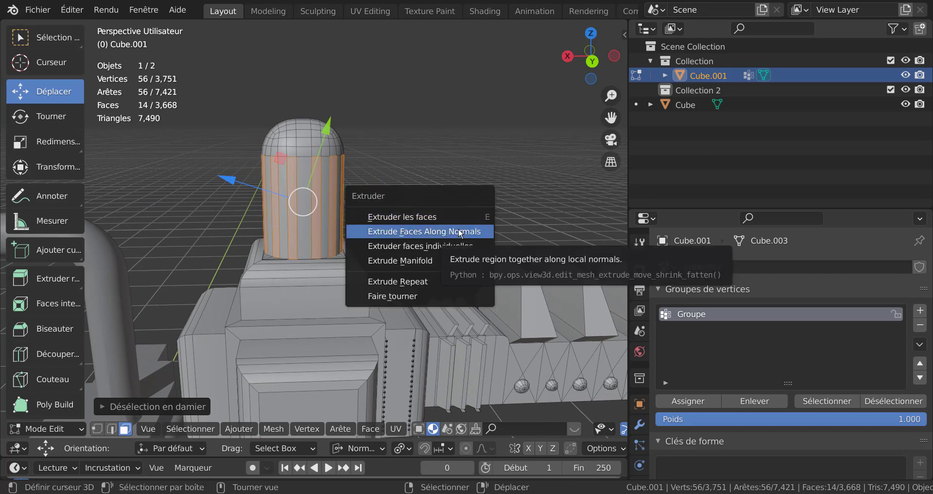
click(460, 232)
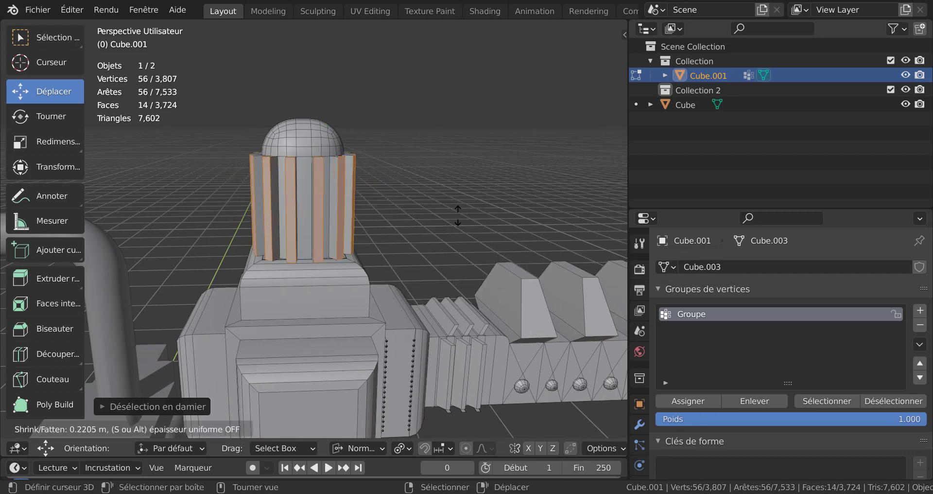
click(461, 195)
middle_drag(461, 195, 458, 224)
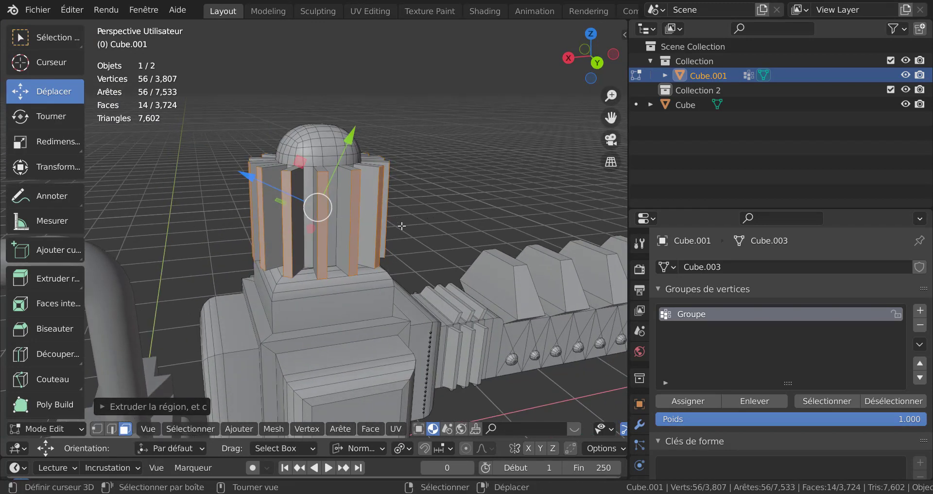
middle_drag(402, 225, 446, 226)
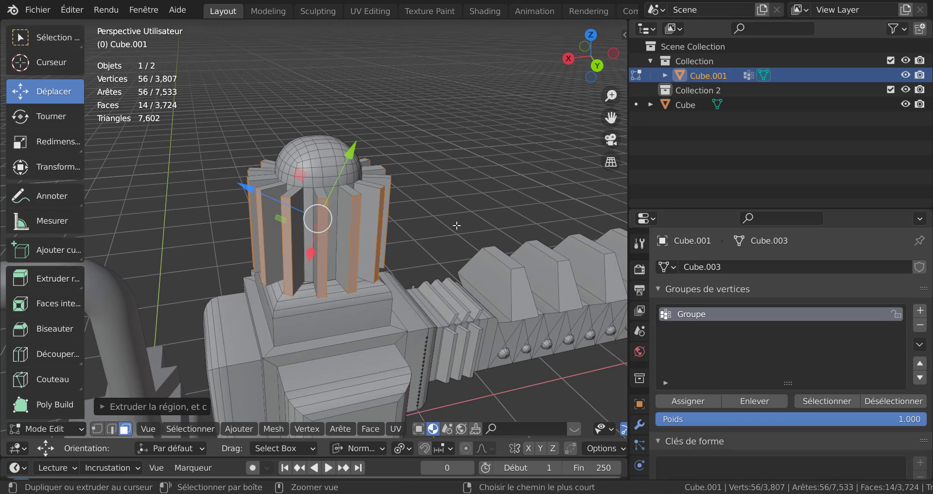
key(ctrl+z)
key(ctrl+z)
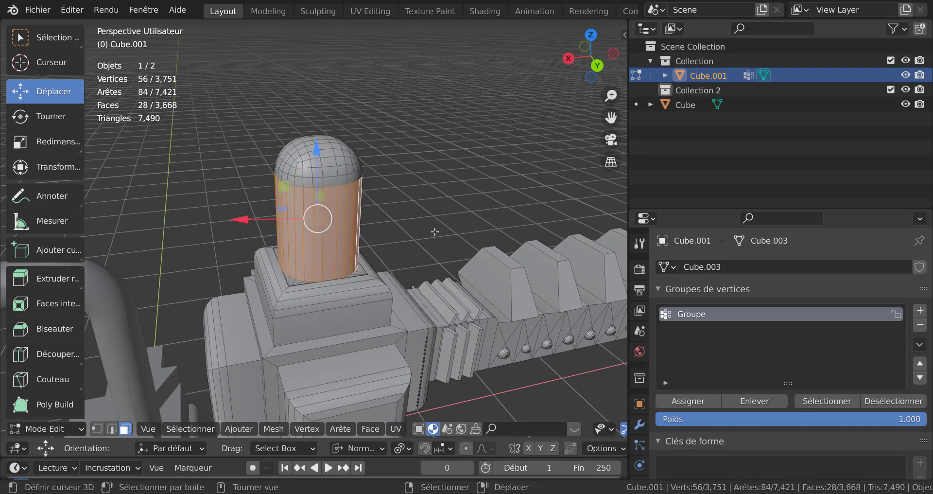
Select a single vertical face at the cylinder's base and try moving it freely
shift+middle_drag(433, 235, 428, 192)
scroll(428, 192, up, 6)
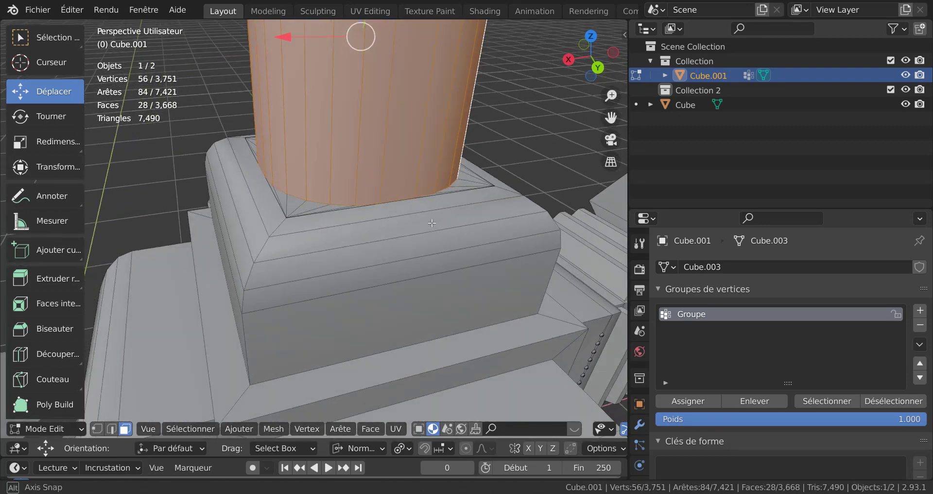
click(399, 226)
key(g)
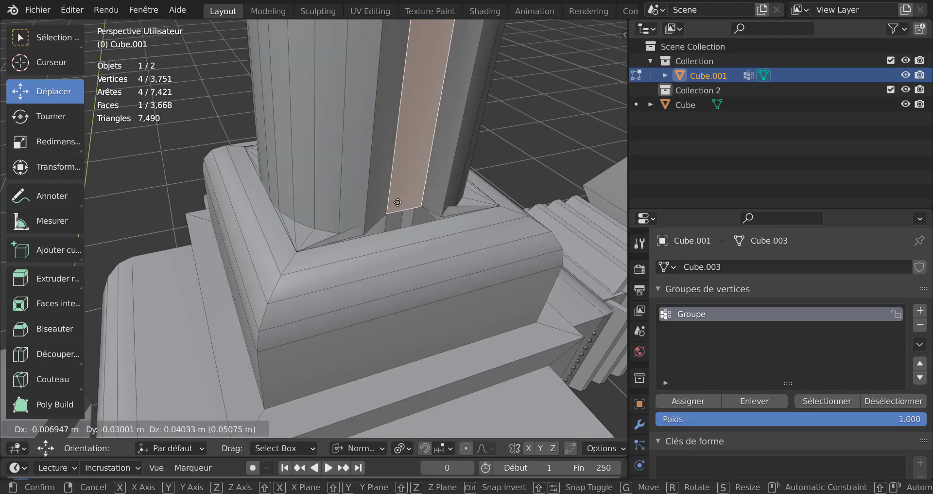
right_click(418, 179)
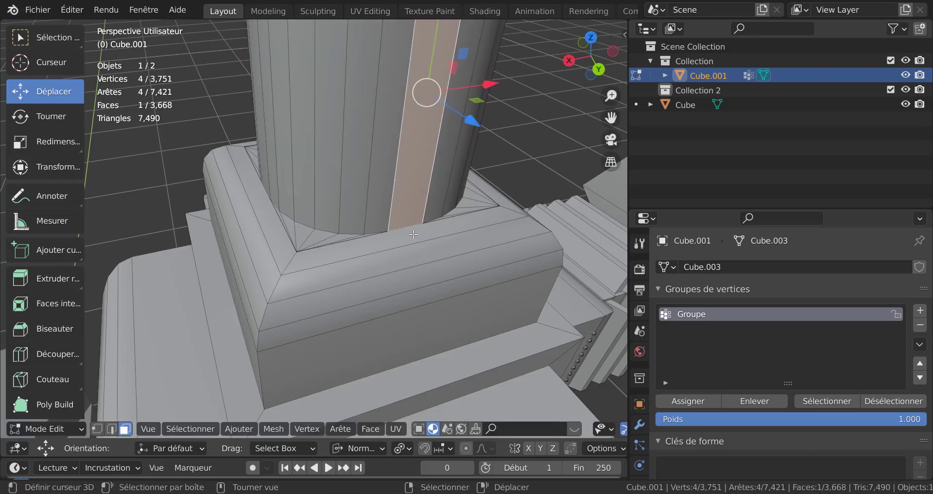
scroll(413, 234, up, 2)
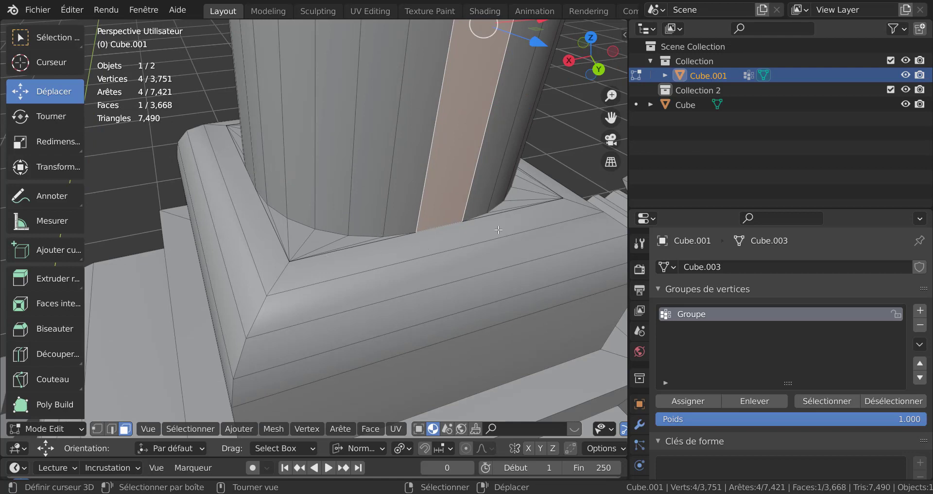
right_click(443, 151)
scroll(443, 151, down, 5)
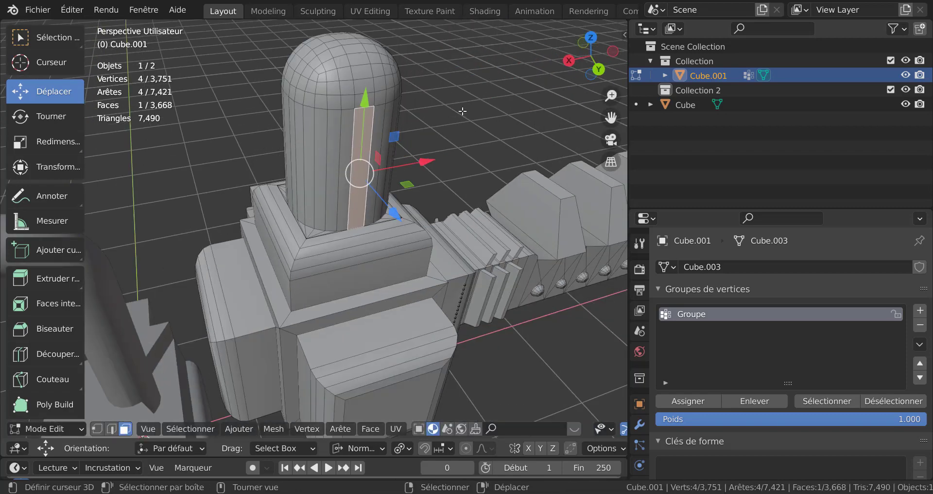
Select a face at the top of the dome and grow the selection repeatedly down to the cylinder's base
middle_drag(462, 111, 350, 137)
click(346, 139)
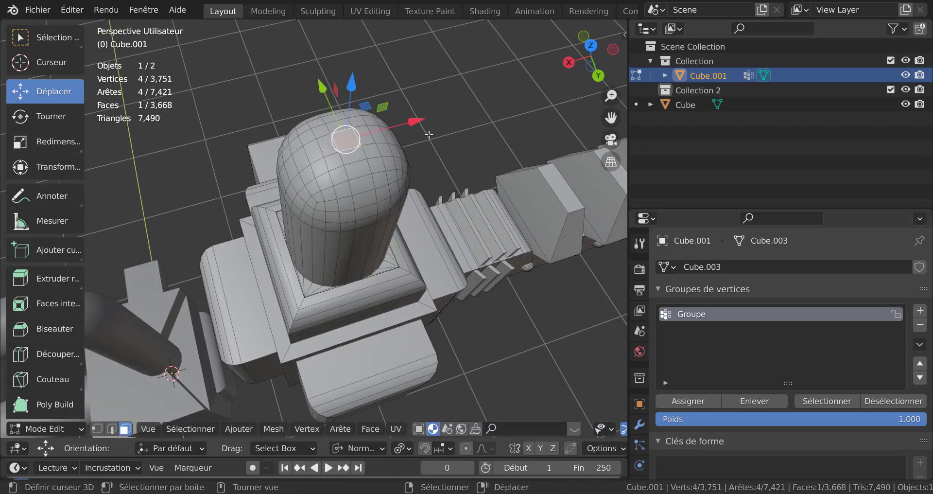
mouse_move(479, 156)
middle_down()
mouse_move(497, 136)
mouse_move(480, 143)
middle_up()
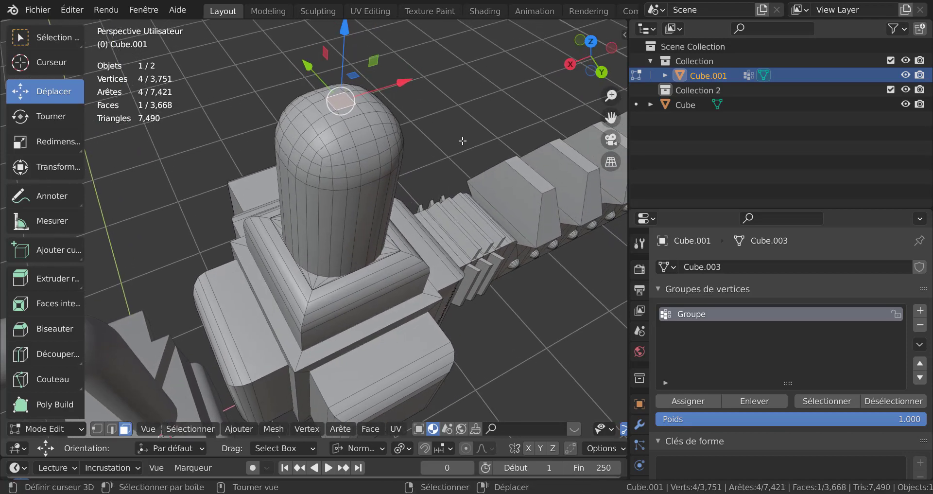
key(ctrl+KP_Add)
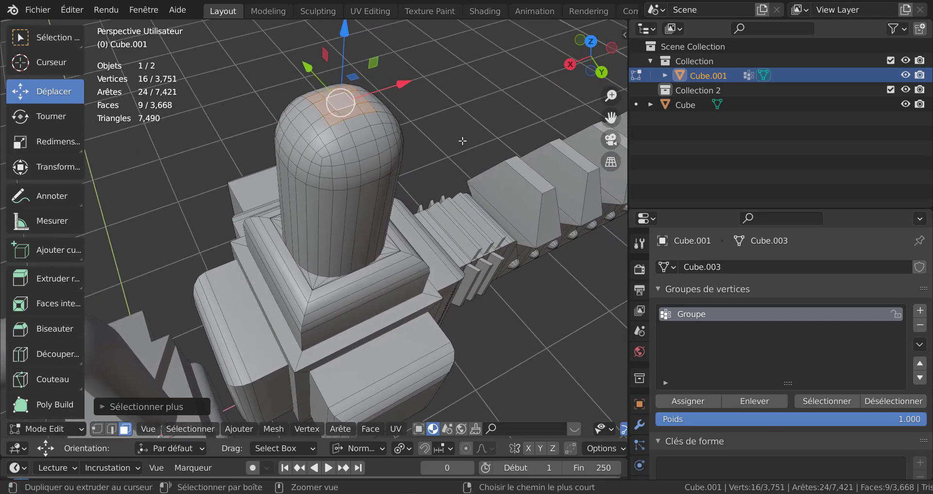
key(ctrl+KP_Add)
key(ctrl+KP_Add)
key(ctrl+KP_Add)
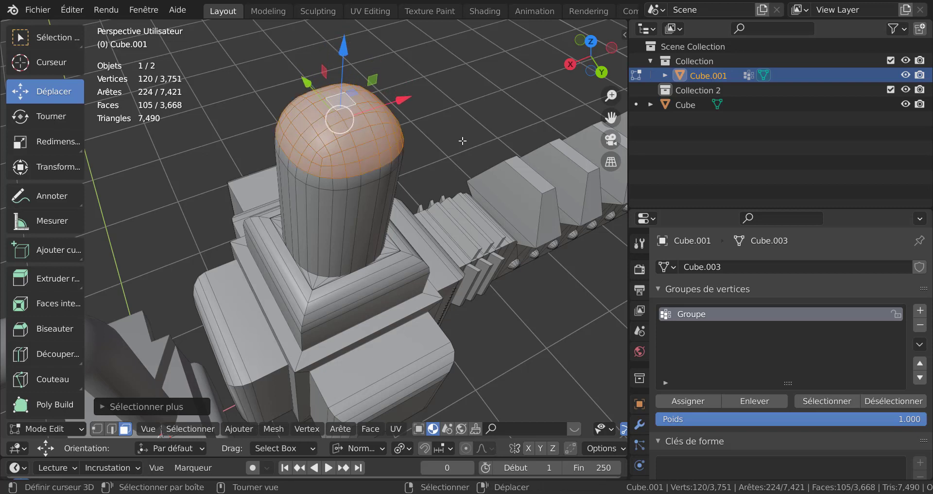
key(ctrl+KP_Add)
key(ctrl+KP_Add)
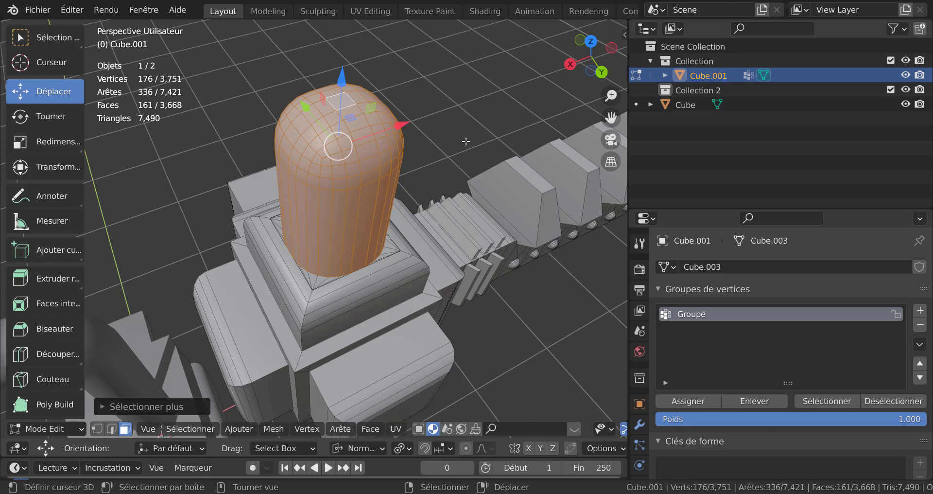
Move the selected cylinder upward along its normal Z axis, away from the square base
middle_drag(465, 140, 464, 130)
key(g)
key(z)
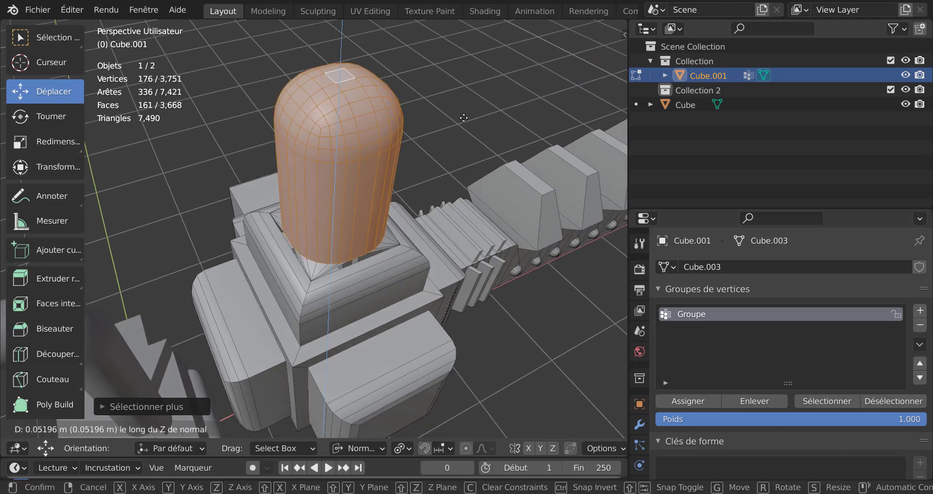
click(443, 167)
scroll(443, 167, up, 6)
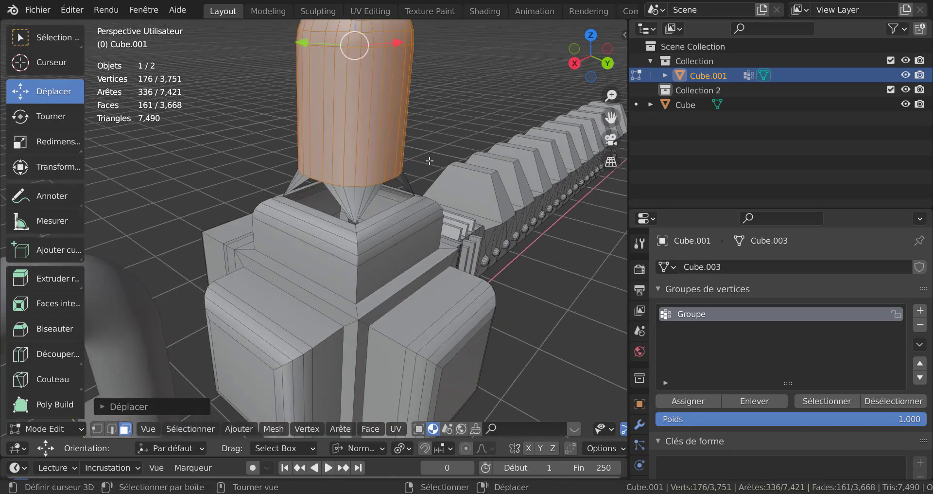
middle_drag(444, 167, 494, 106)
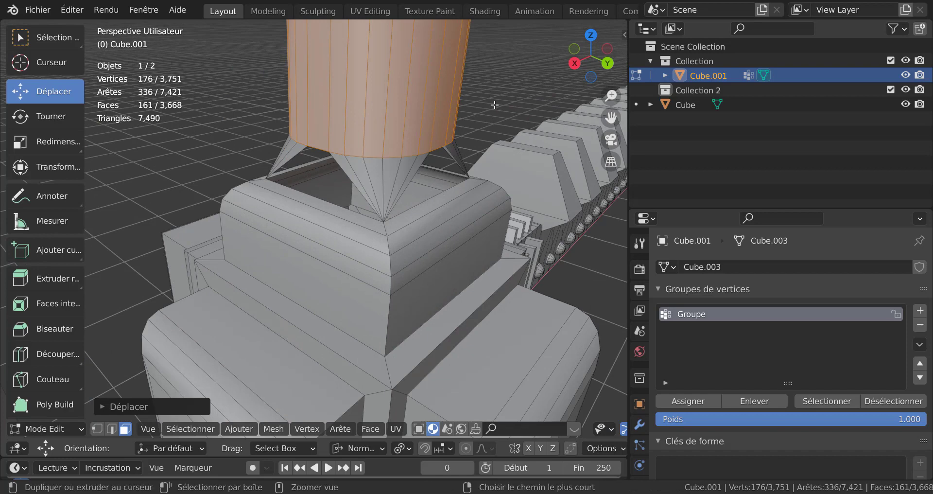
Grow the selection to include the faces joining the cylinder to the square base, and delete the selected vertices
key(ctrl+KP_Add)
scroll(494, 104, down, 2)
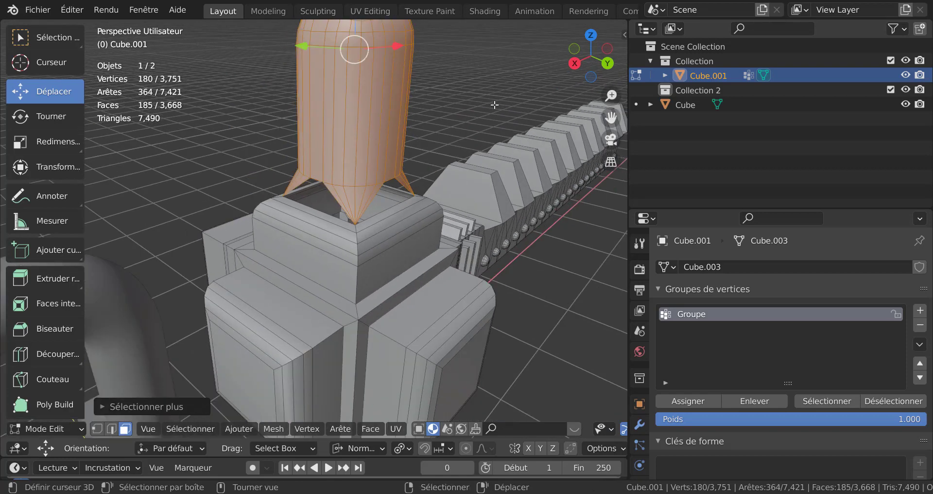
scroll(467, 130, down, 2)
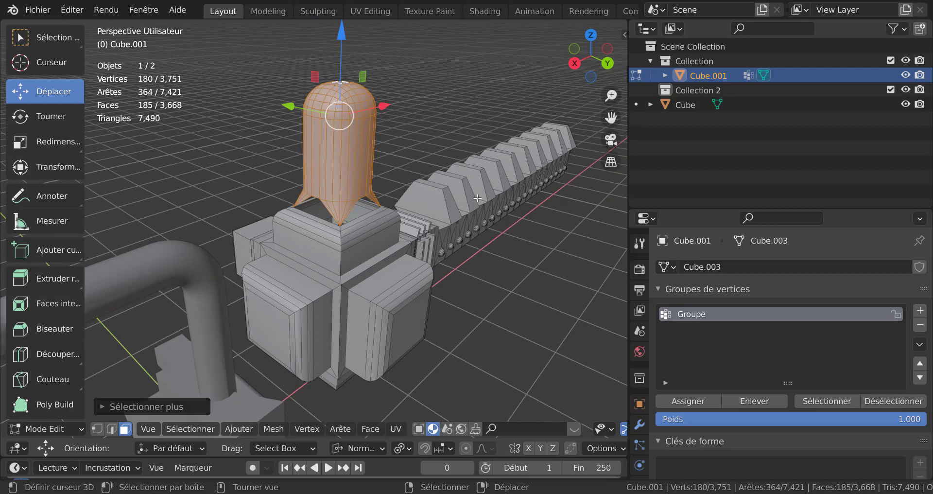
middle_drag(509, 260, 473, 280)
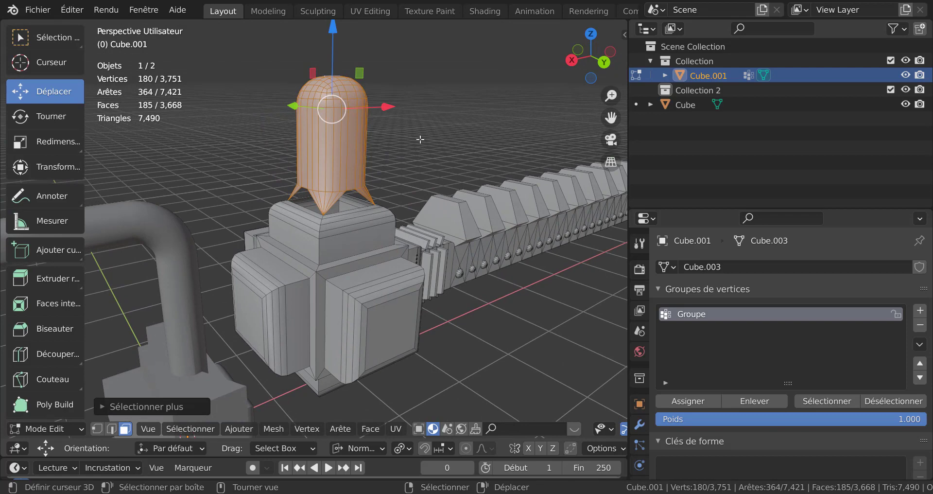
scroll(428, 136, up, 3)
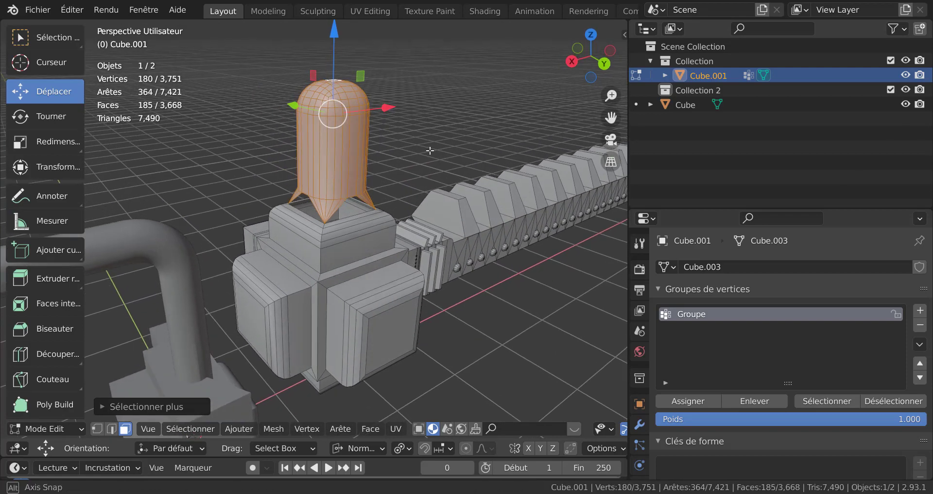
scroll(424, 127, up, 3)
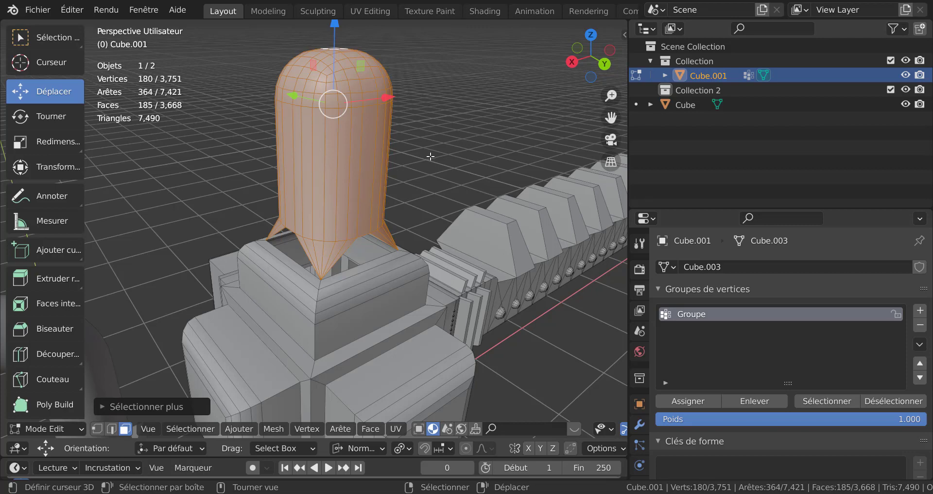
key(x)
click(430, 157)
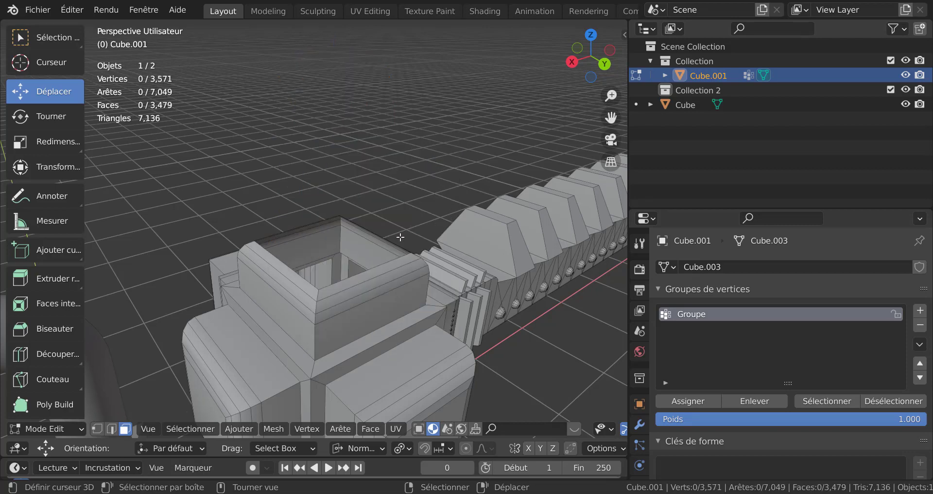
Switch to edge selection and select the edge loop around the square opening
click(112, 427)
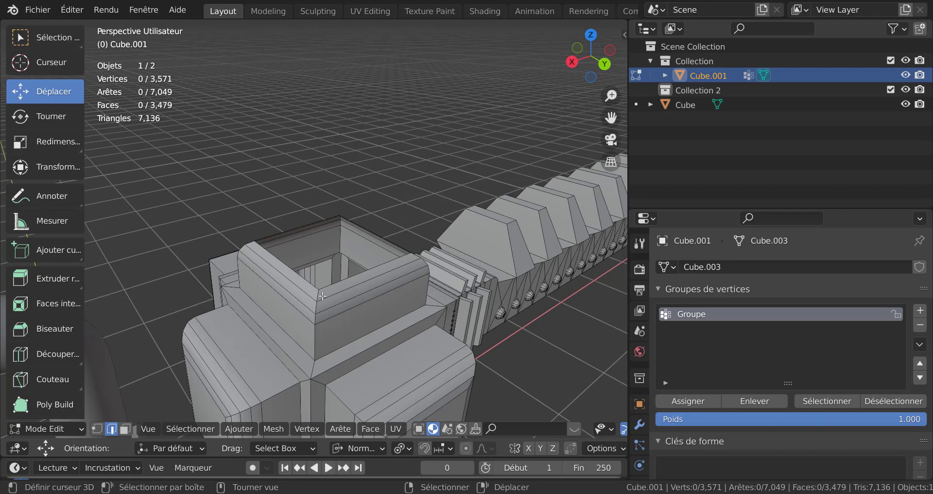
alt+click(359, 270)
click(358, 271)
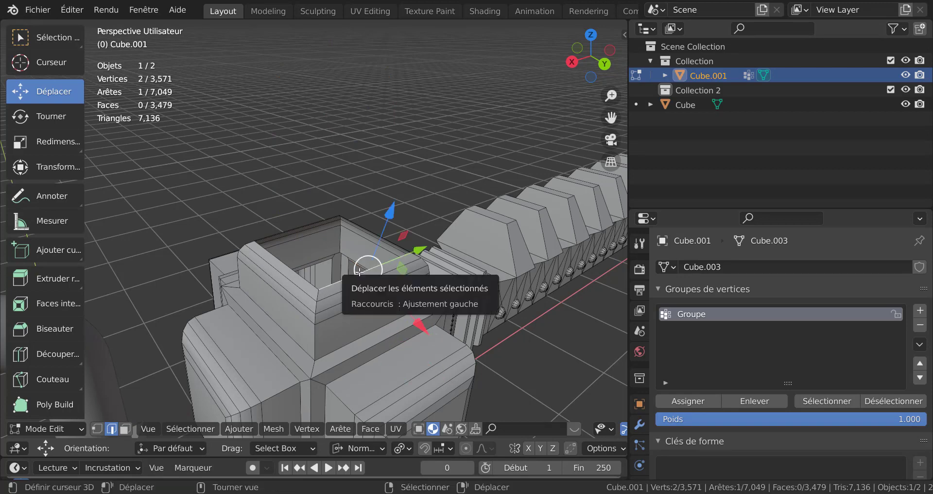
alt+click(359, 271)
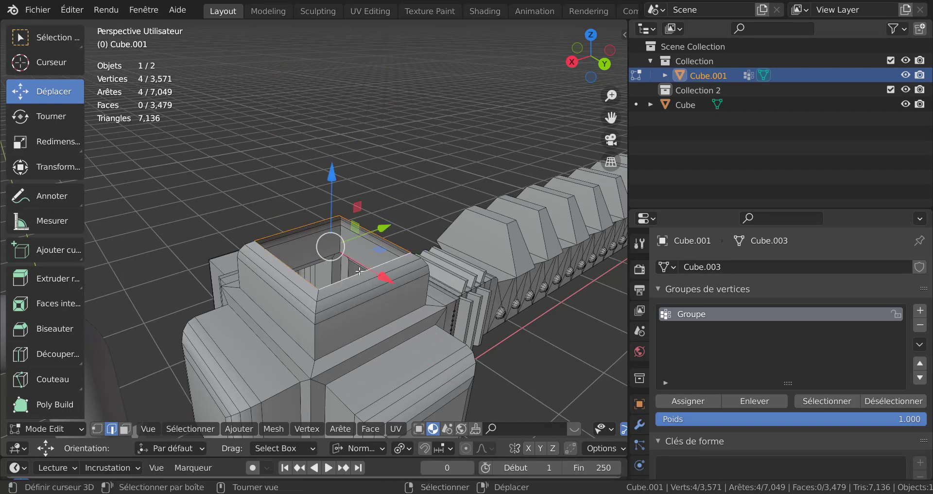
Extrude the selected loop around the square opening in place and scale it inward evenly to form a flat rim
middle_drag(387, 276, 355, 278)
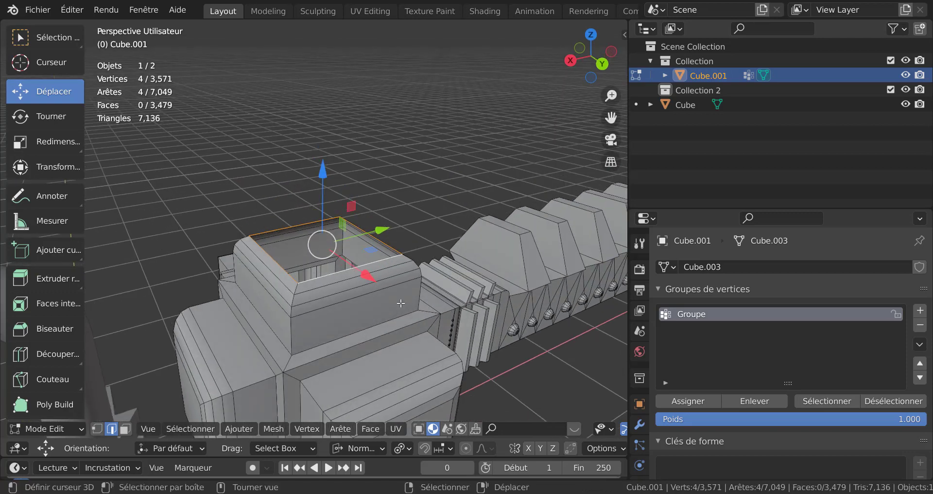
key(e)
key(Escape)
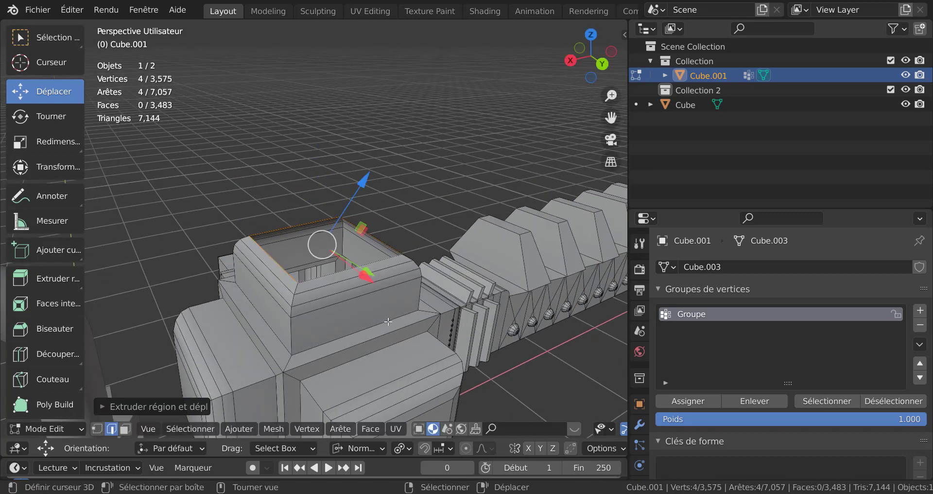
key(s)
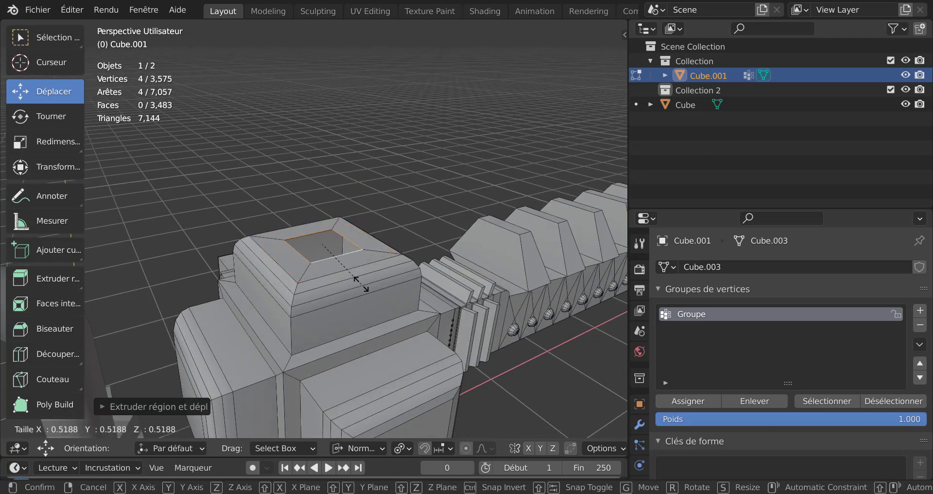
click(371, 288)
scroll(395, 284, up, 2)
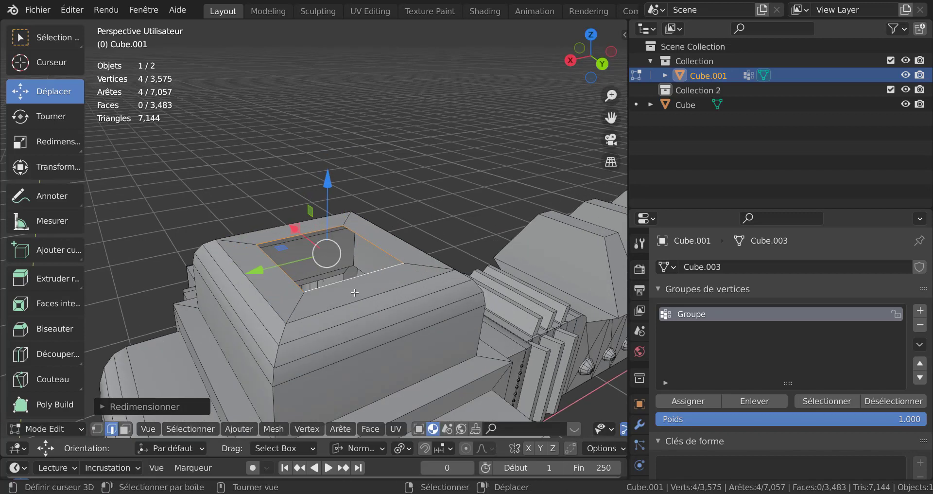
Subdivide the inner edges of the square opening with 2 cuts and switch to vertex selection
key(q)
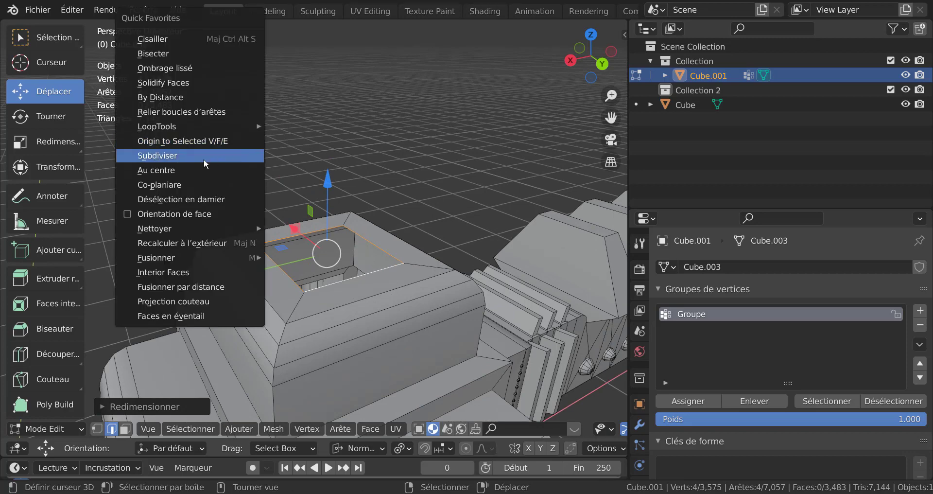
click(165, 156)
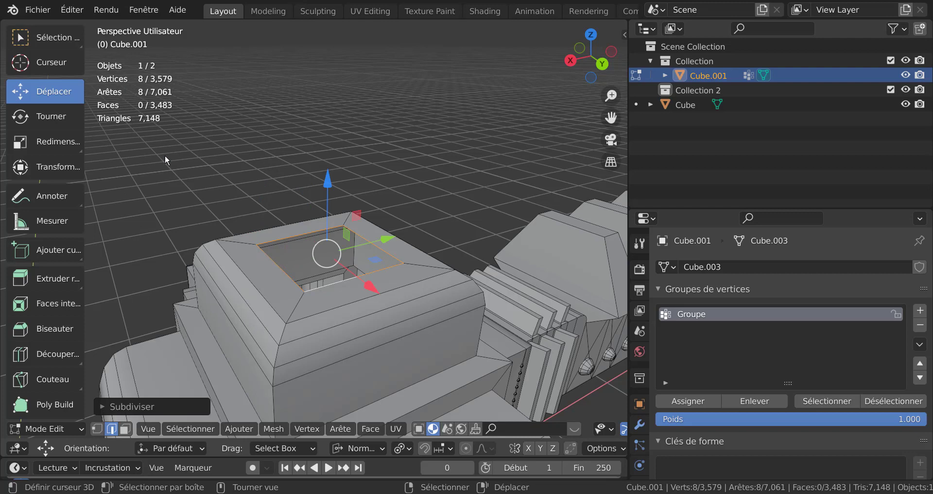
click(121, 407)
click(286, 305)
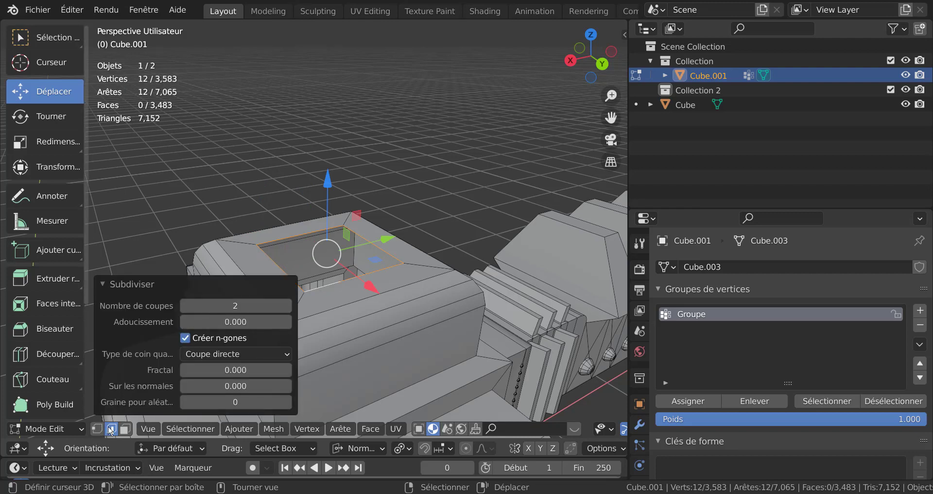
click(97, 428)
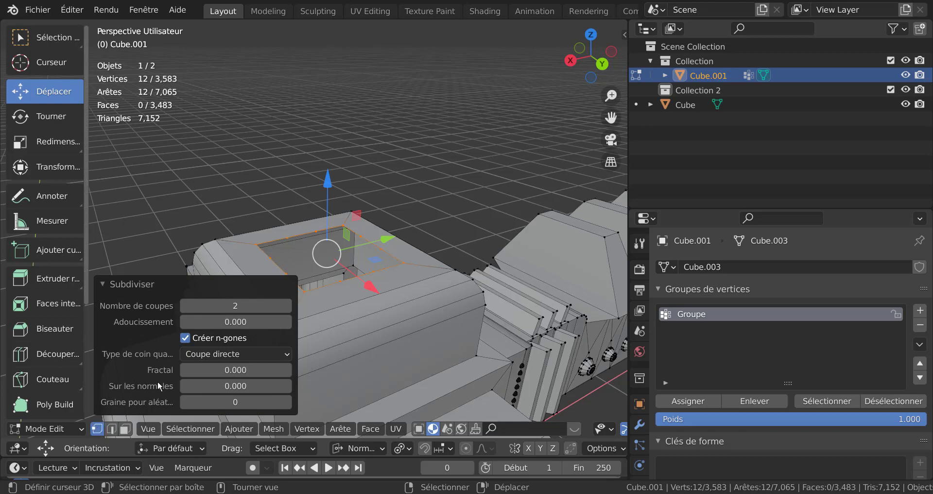
middle_drag(423, 163, 426, 204)
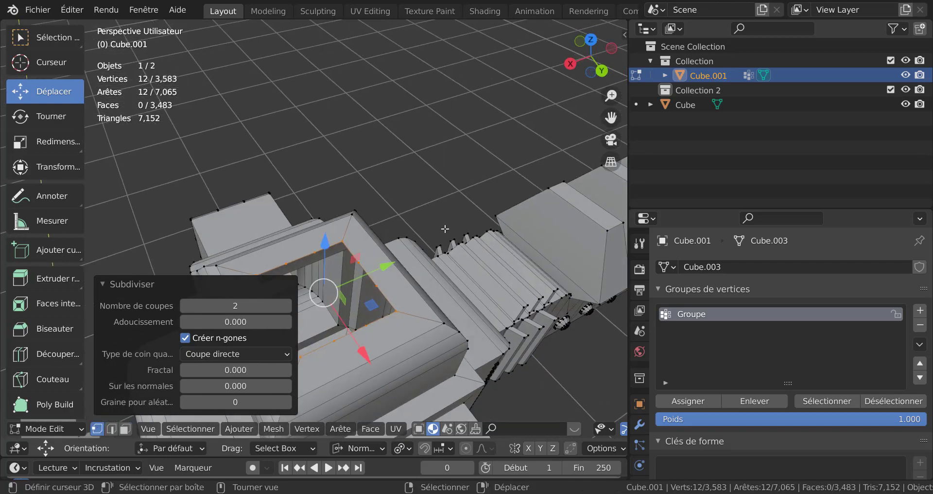
scroll(444, 228, up, 4)
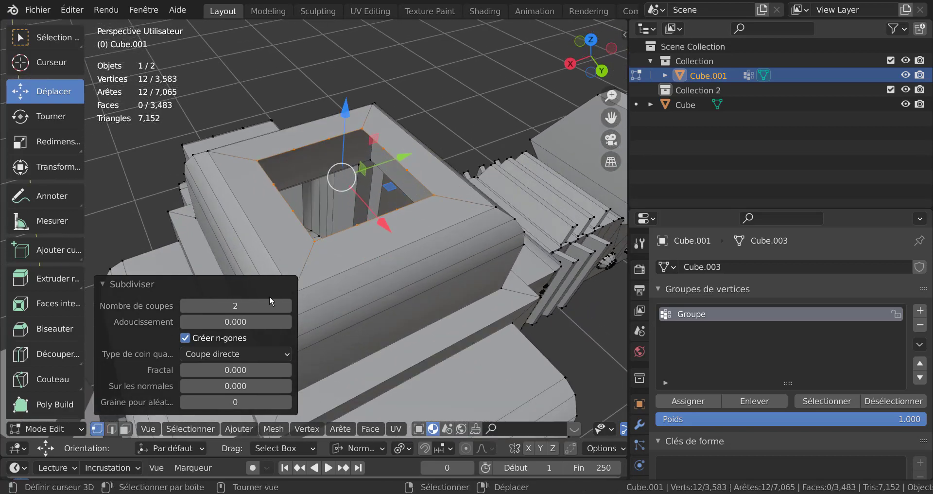
Increase the subdivision of the square opening's edges to 4 cuts and return to vertex selection
click(287, 305)
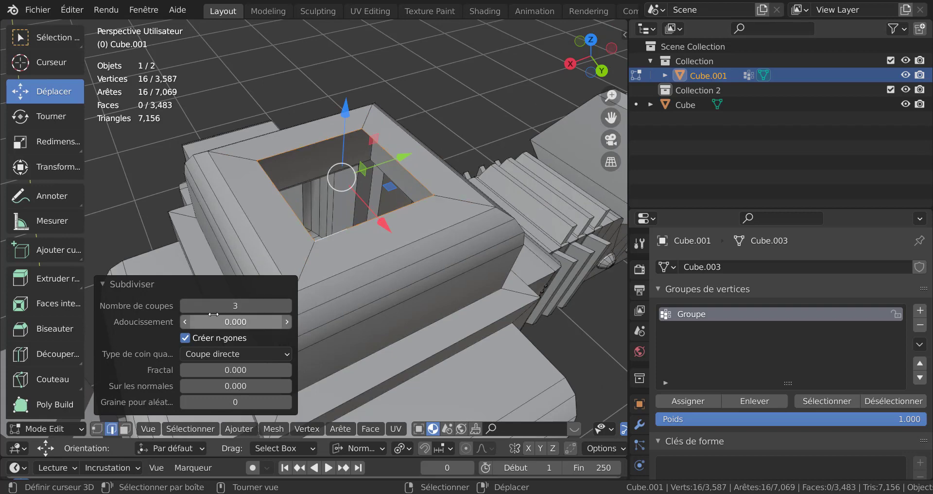
click(97, 429)
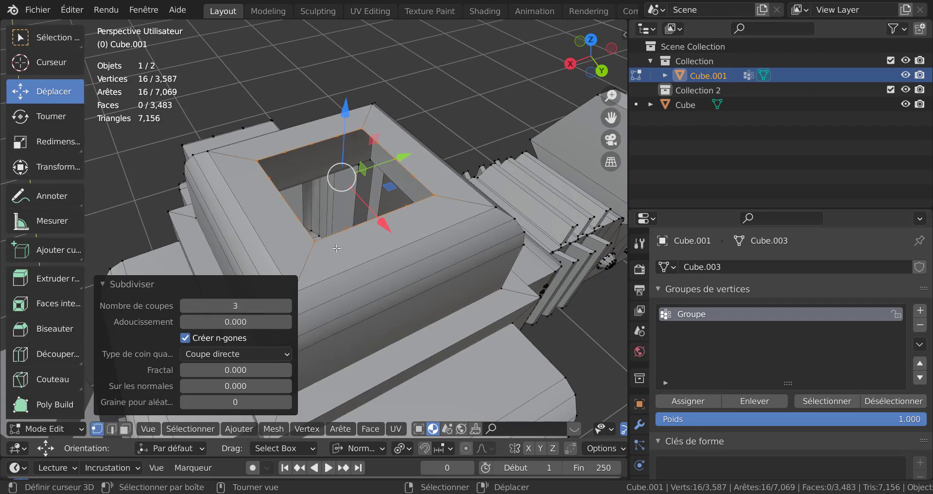
scroll(336, 248, up, 3)
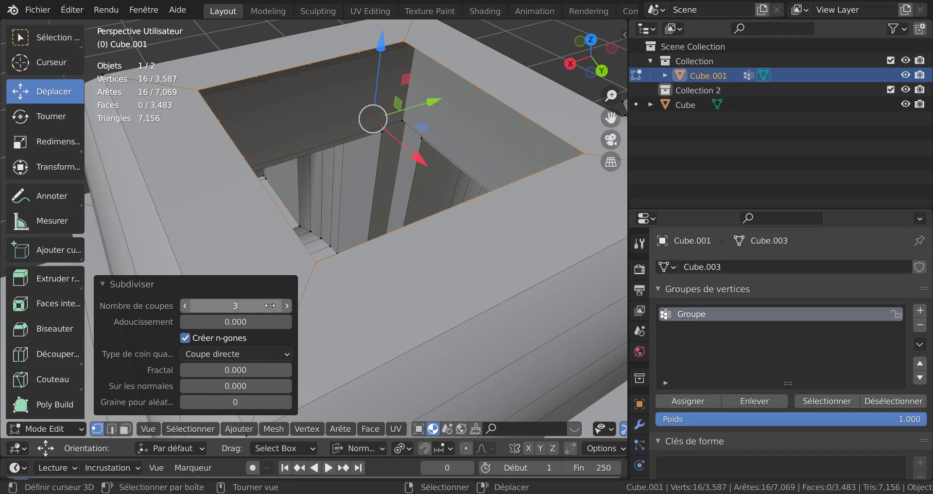
click(288, 305)
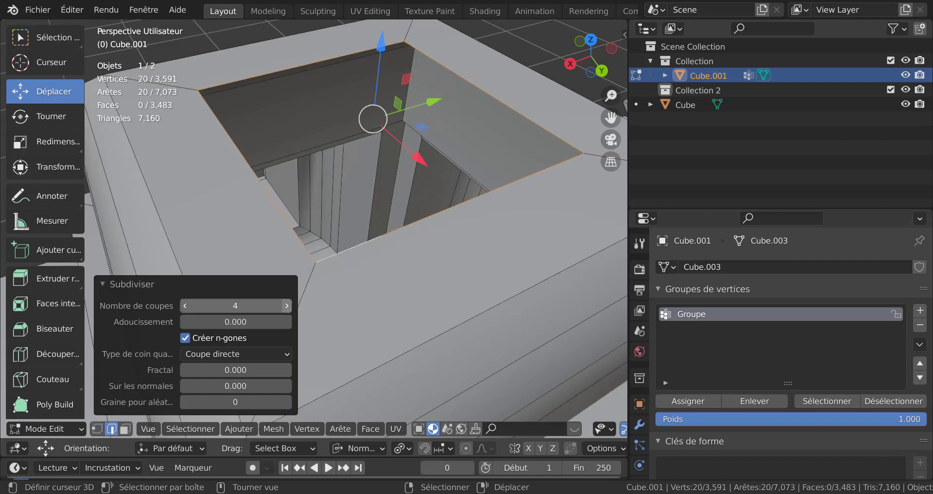
click(97, 429)
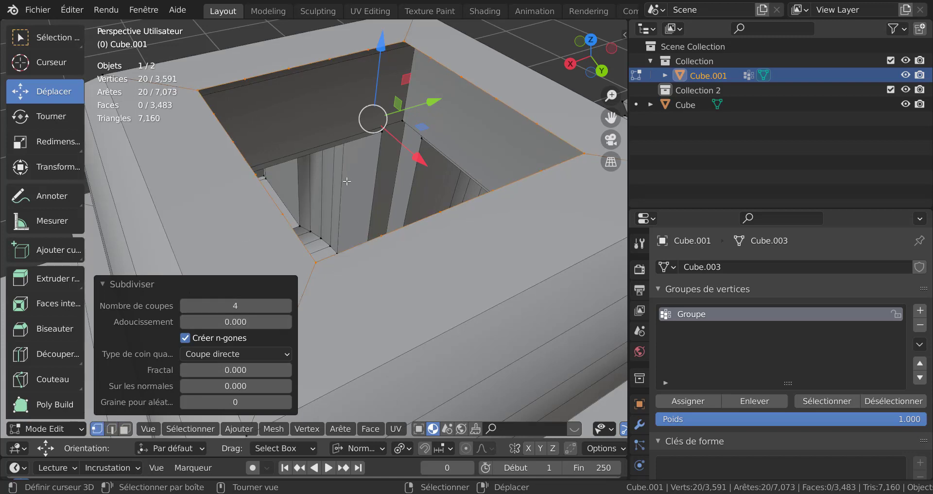
scroll(291, 224, down, 4)
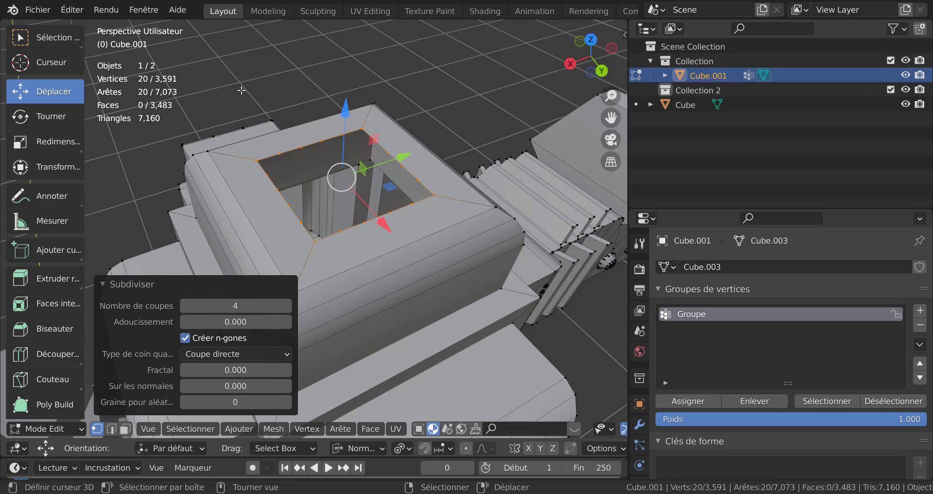
click(189, 285)
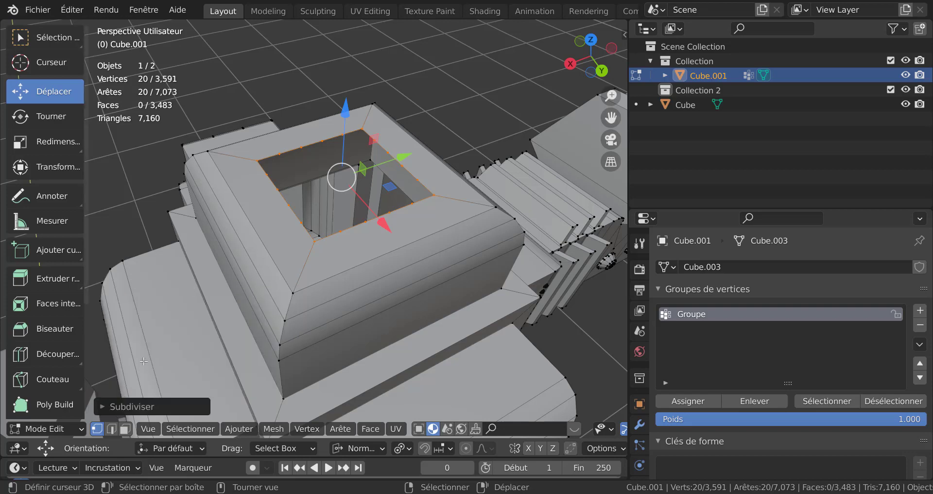
Reshape the subdivided square opening into a round one with the LoopTools Circle command
key(q)
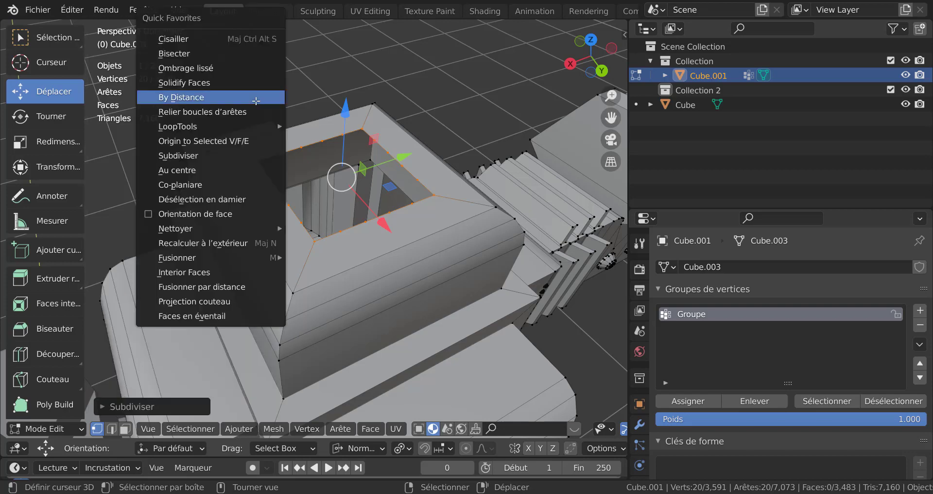
mouse_move(260, 127)
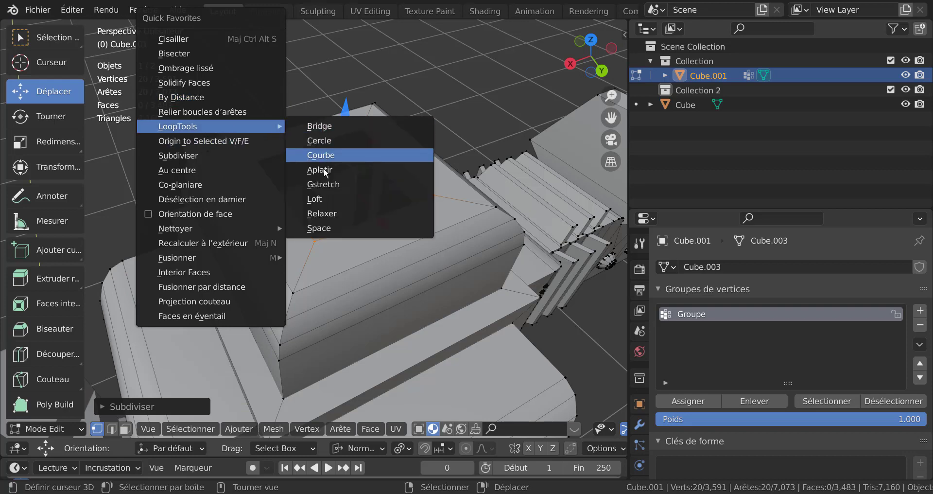
click(321, 142)
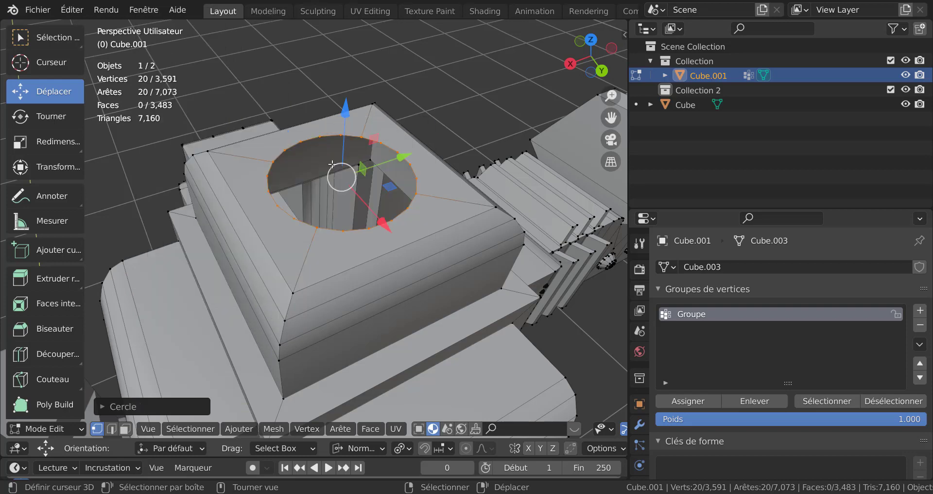
In front view, extrude the circular opening's loop in place without offsetting the new vertices
middle_drag(413, 182, 413, 160)
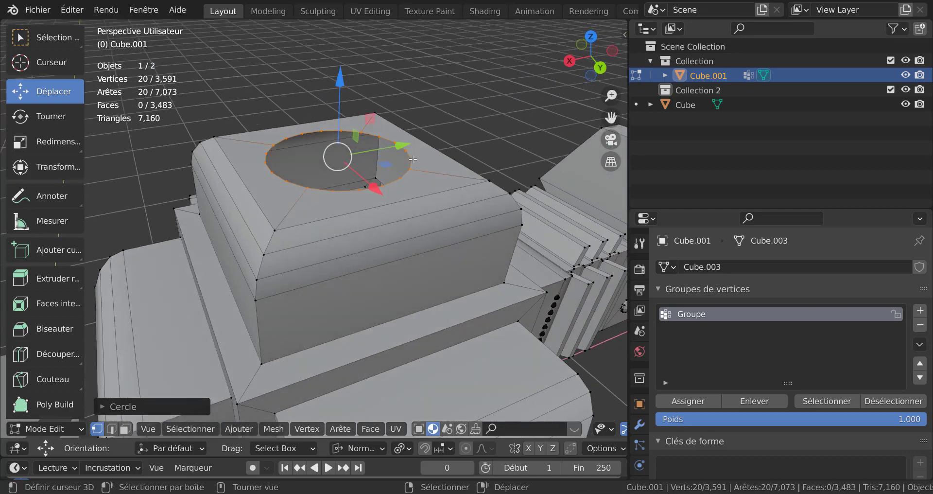
key(KP_1)
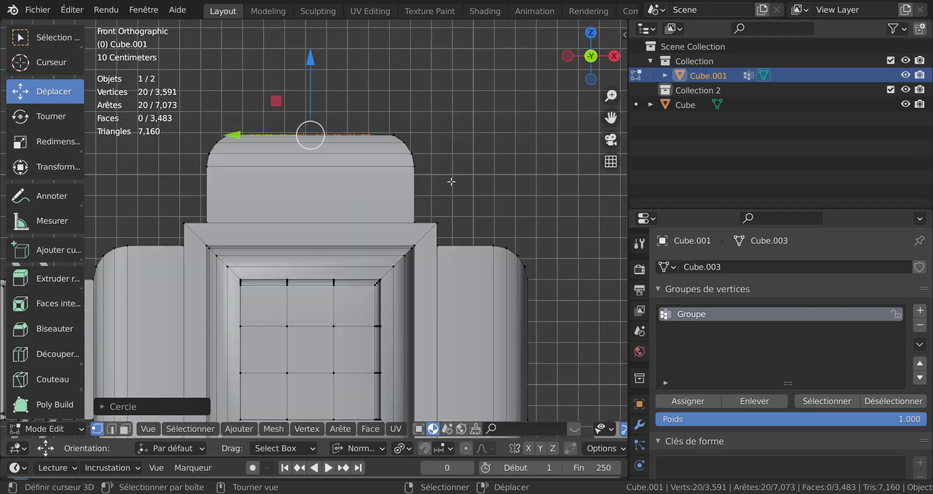
key(KP_3)
key(ctrl+KP_3)
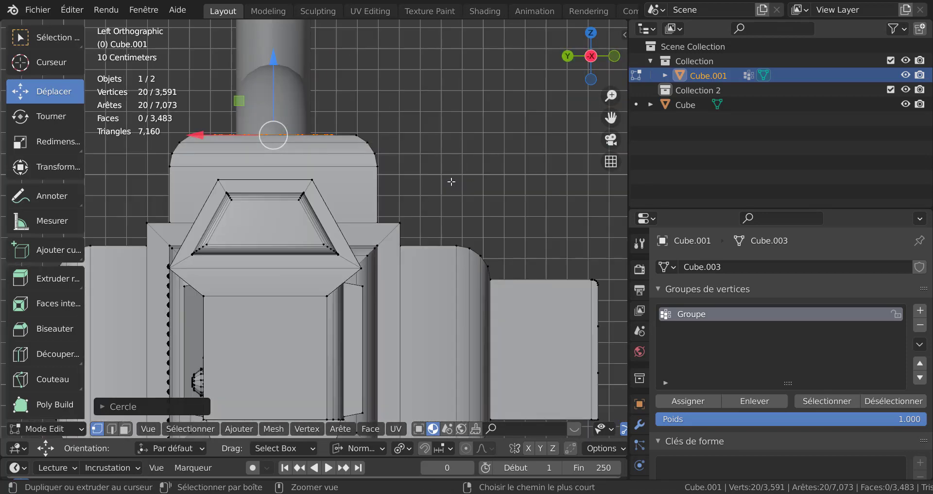
shift+middle_drag(523, 224, 522, 259)
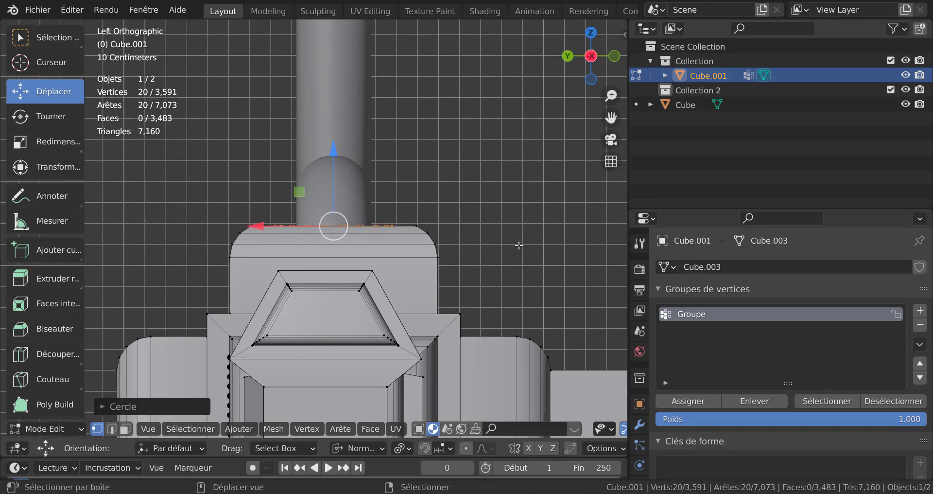
key(KP_1)
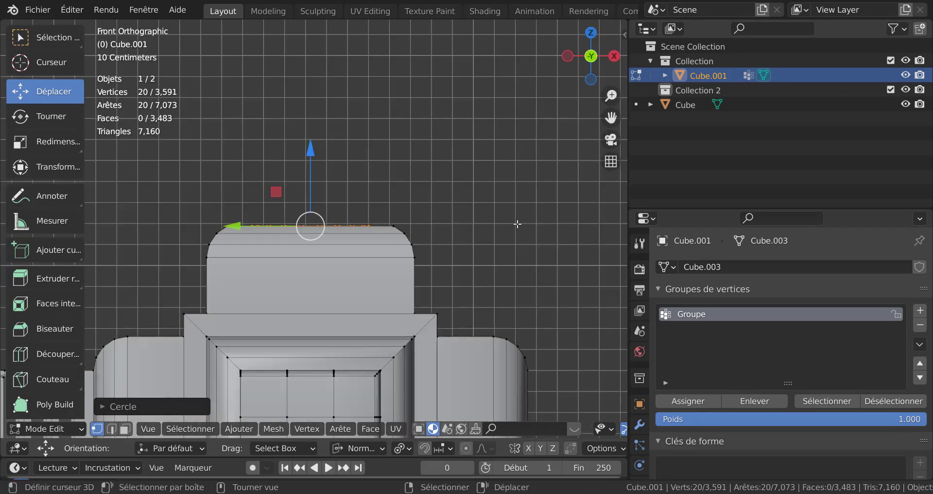
scroll(489, 224, down, 1)
scroll(417, 229, up, 1)
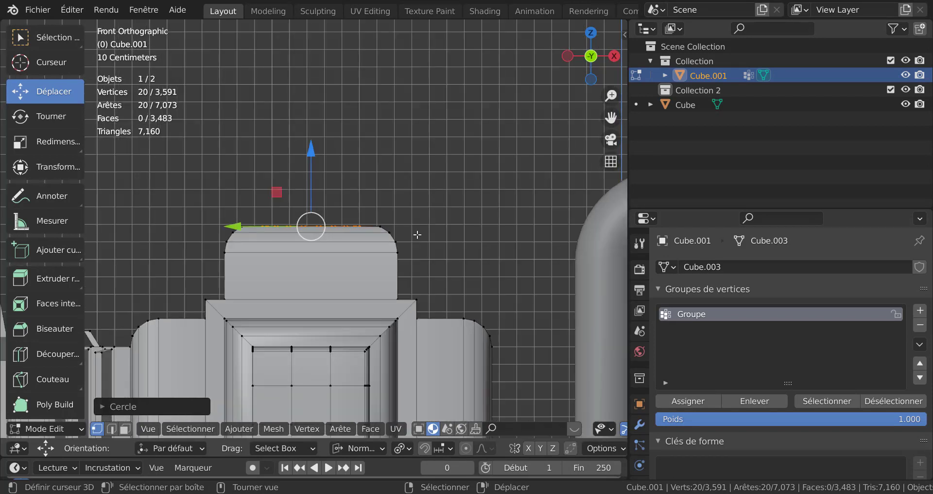
key(e)
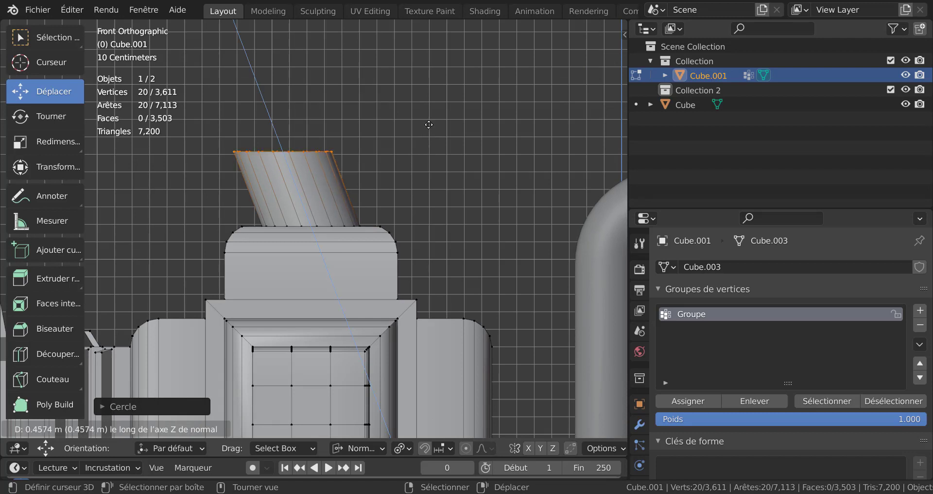
key(Escape)
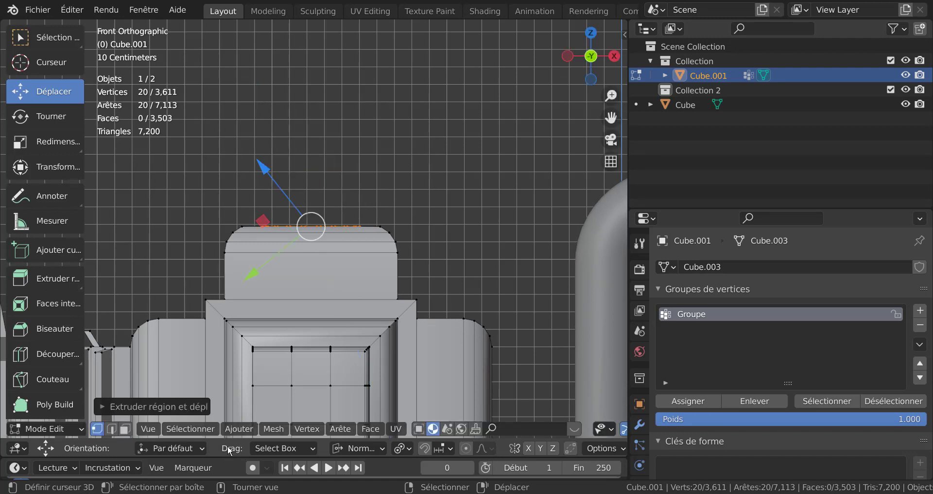
Set the transform orientation to Global and raise the extruded ring straight up along Z to form a tall cylinder
click(343, 448)
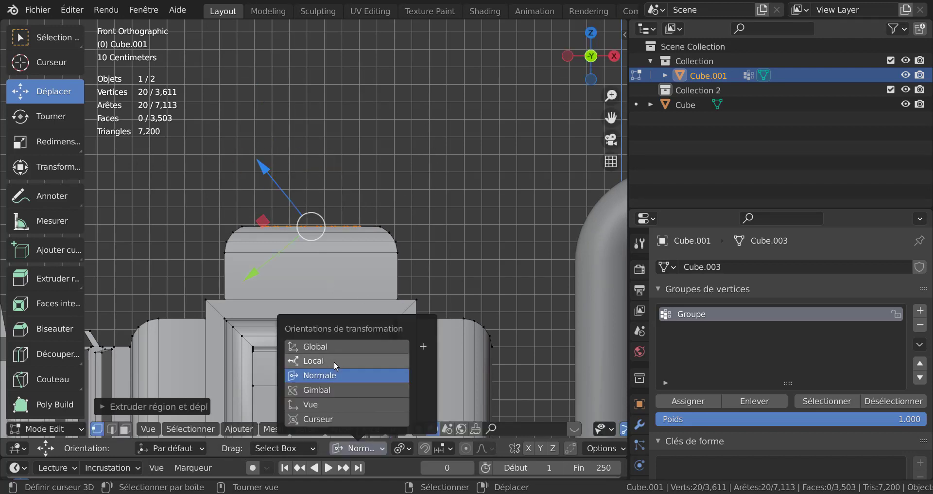
click(335, 345)
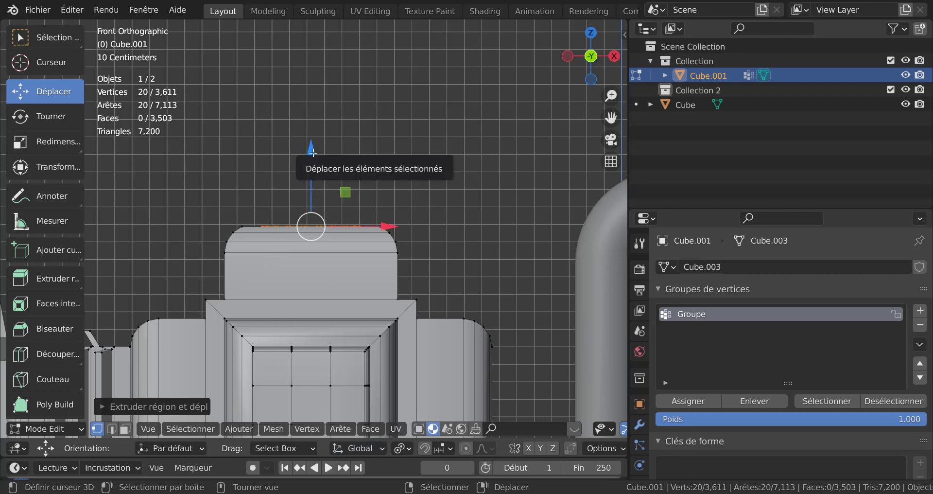
drag(315, 155, 314, 96)
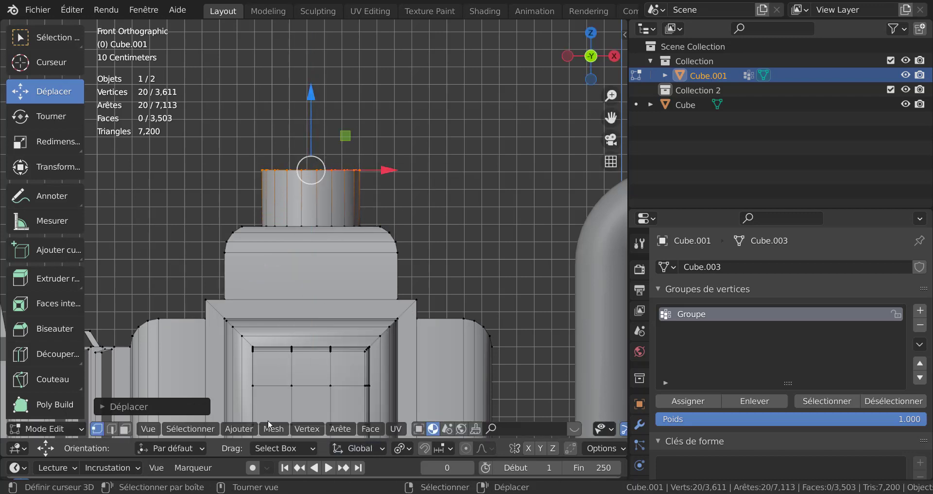
click(267, 430)
key(g)
key(z)
click(310, 430)
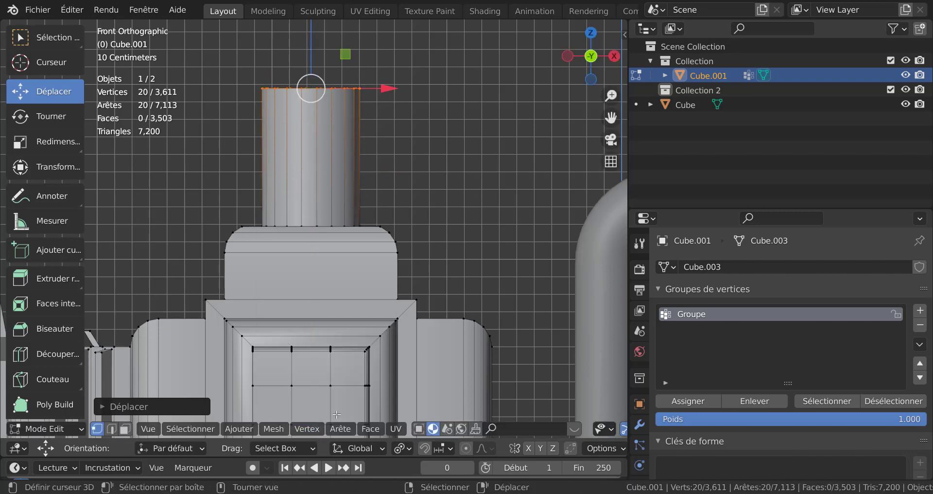
Extrude the cylinder's top ring straight up along Z and scale the new ring inward to form a sloped shoulder
shift+middle_drag(457, 161, 444, 278)
scroll(474, 265, up, 3)
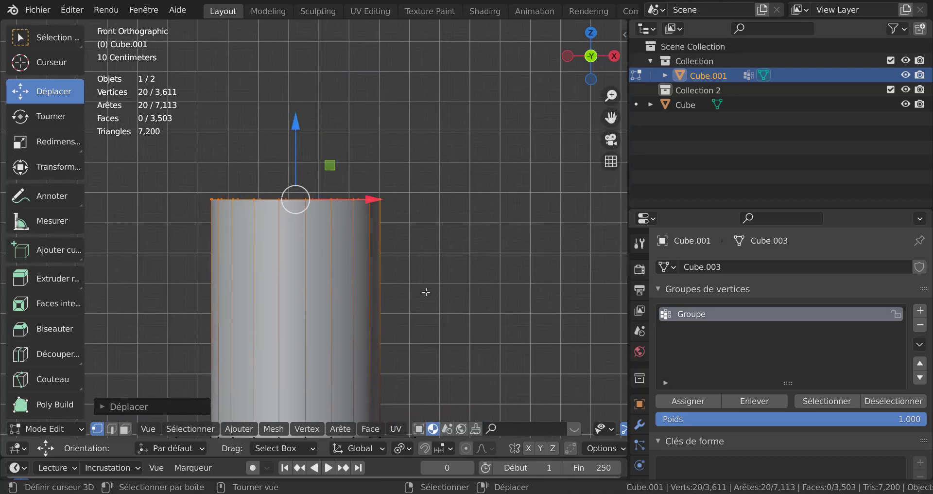
key(e)
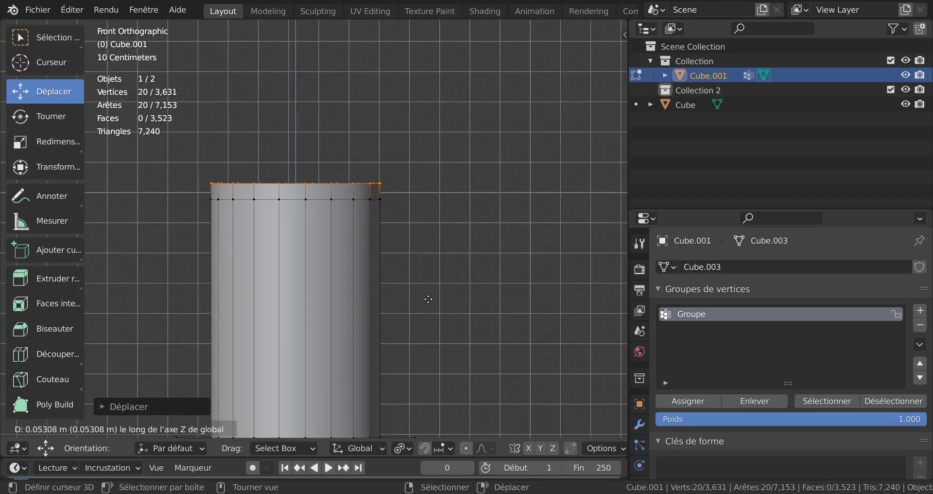
click(428, 304)
key(s)
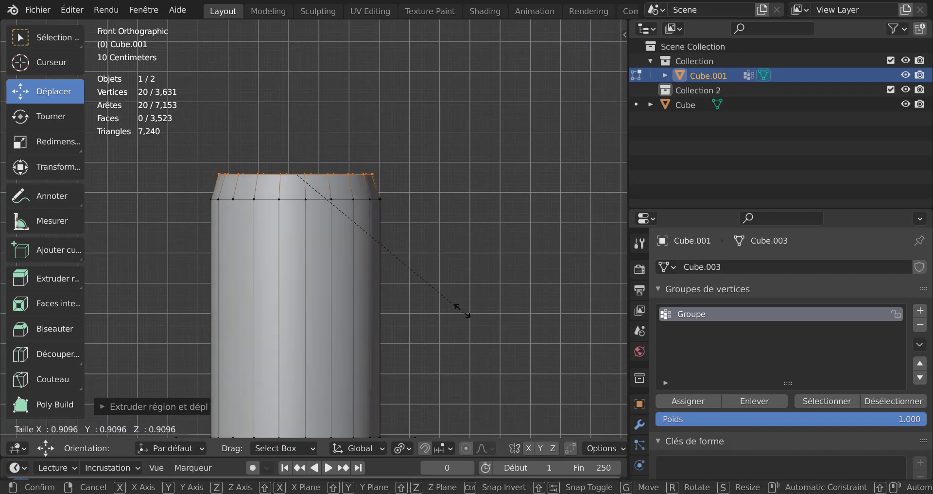
click(446, 281)
Extrude the shoulder ring upward again and scale the new ring to about 0.38 to continue the dome
key(e)
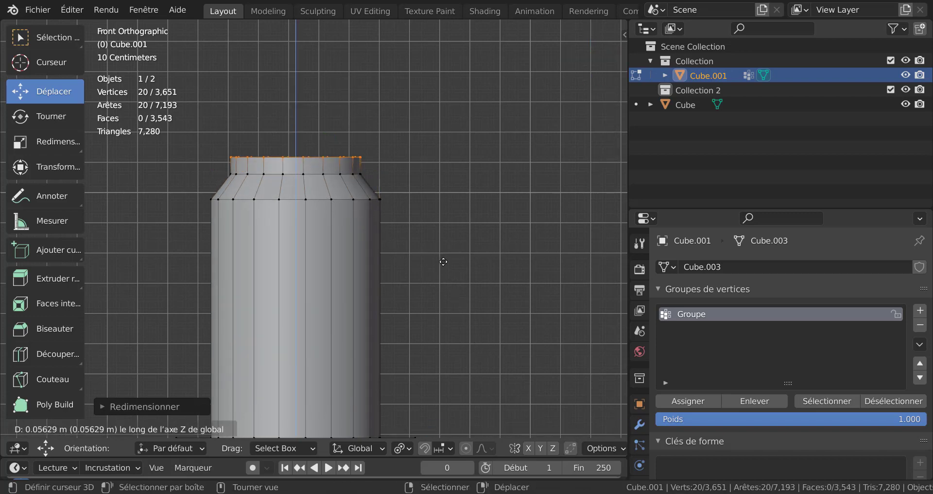
click(443, 257)
key(s)
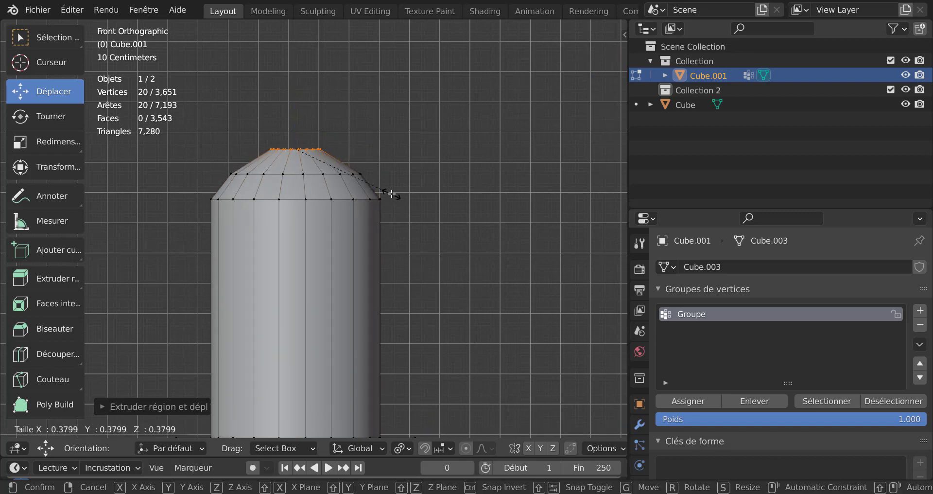
click(393, 196)
Extrude and shrink a third ring at the dome's top, and lower it along Z by about 0.014 m
key(e)
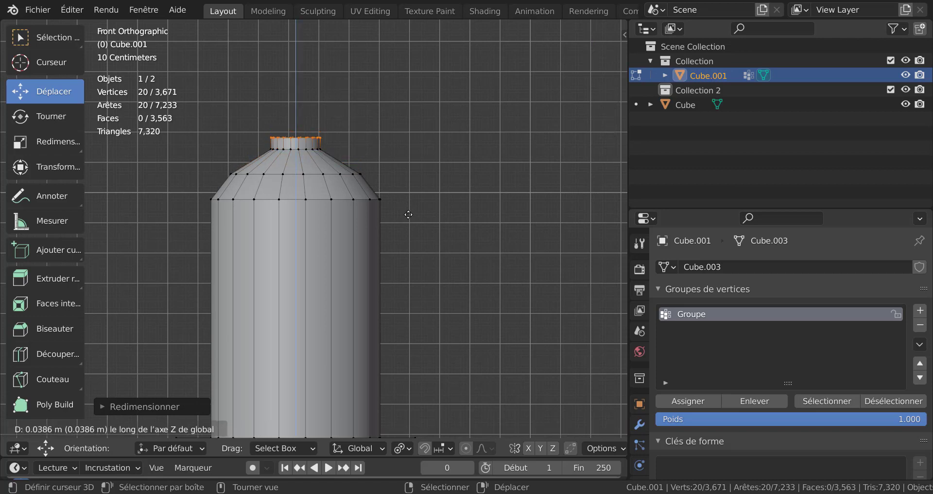
click(408, 214)
key(s)
click(390, 180)
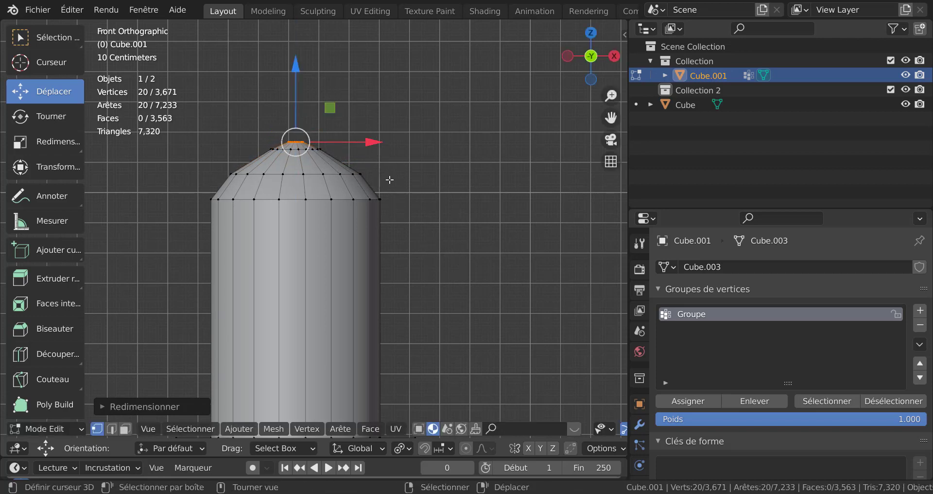
key(g)
key(z)
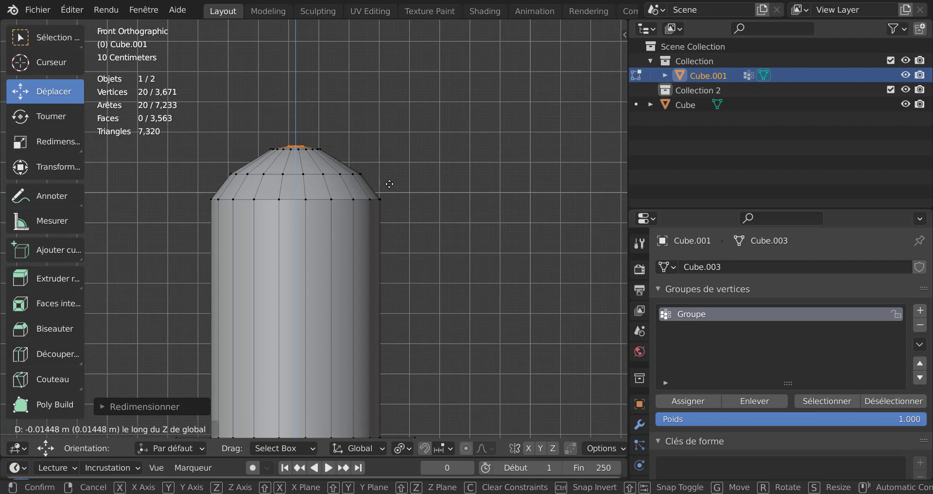
click(390, 183)
Scale the small opening ring at the dome's tip to 0 so its vertices meet at one point
middle_drag(410, 202, 424, 282)
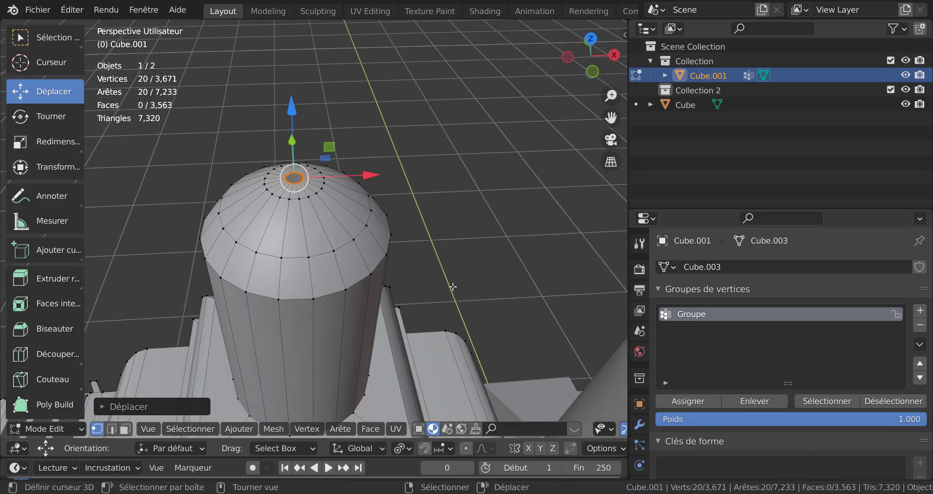
key(s)
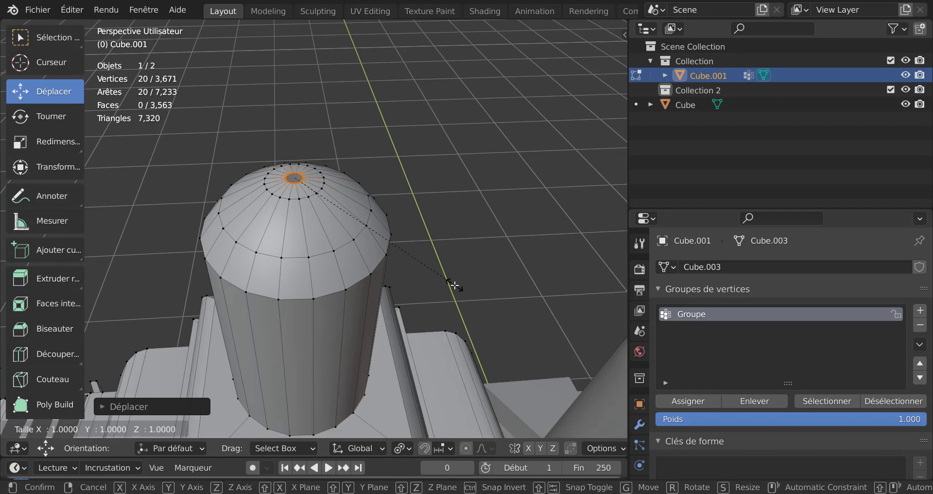
text(0)
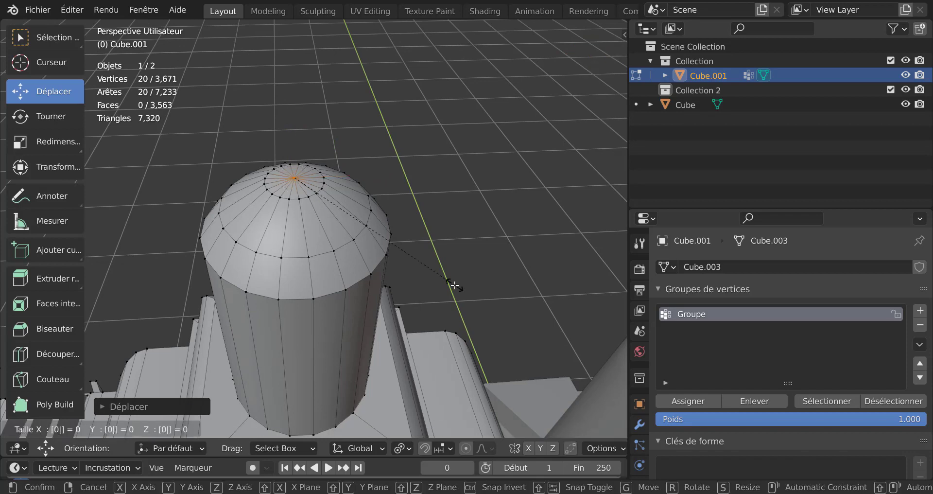
key(Return)
In front view, add a centred loop cut in the dome's upper sloped band and scale it outward slightly
key(KP_1)
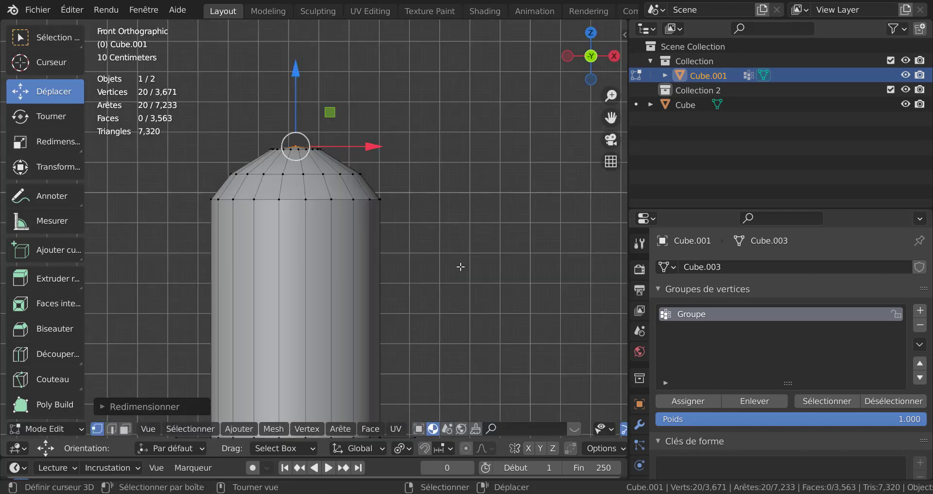
scroll(447, 267, up, 3)
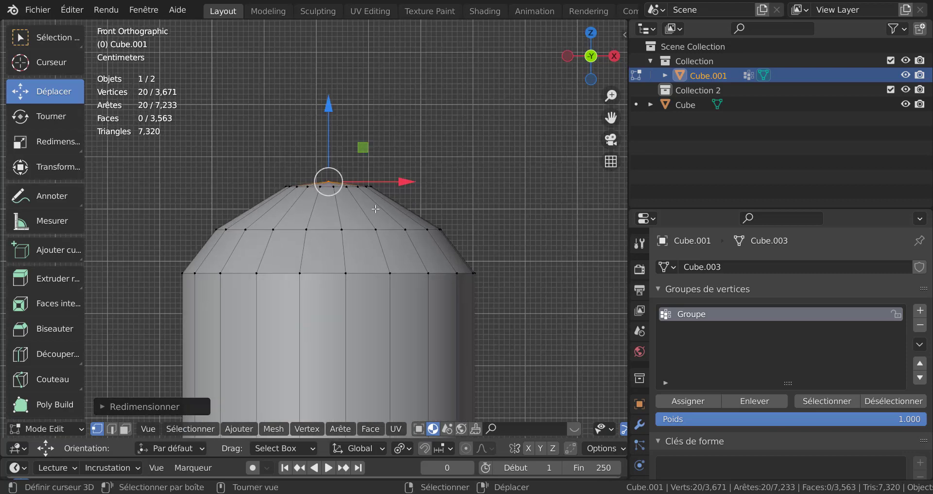
key(ctrl+r)
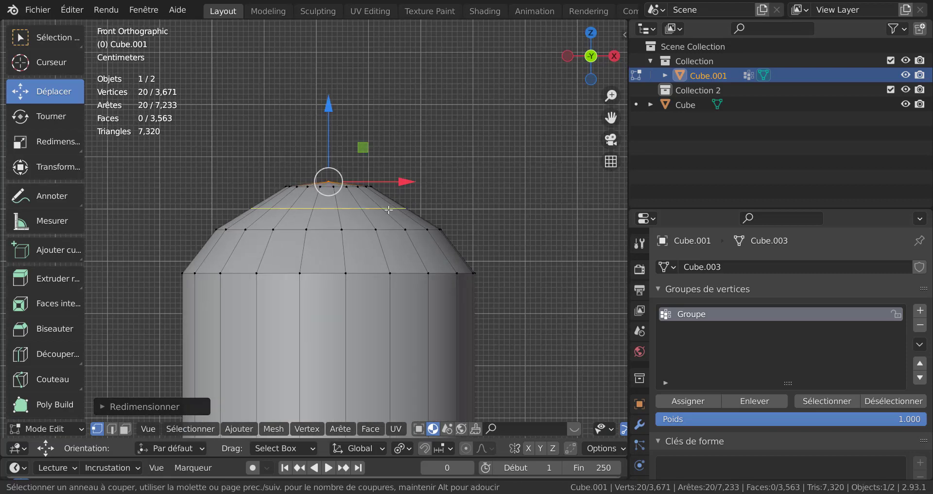
click(389, 210)
right_click(388, 210)
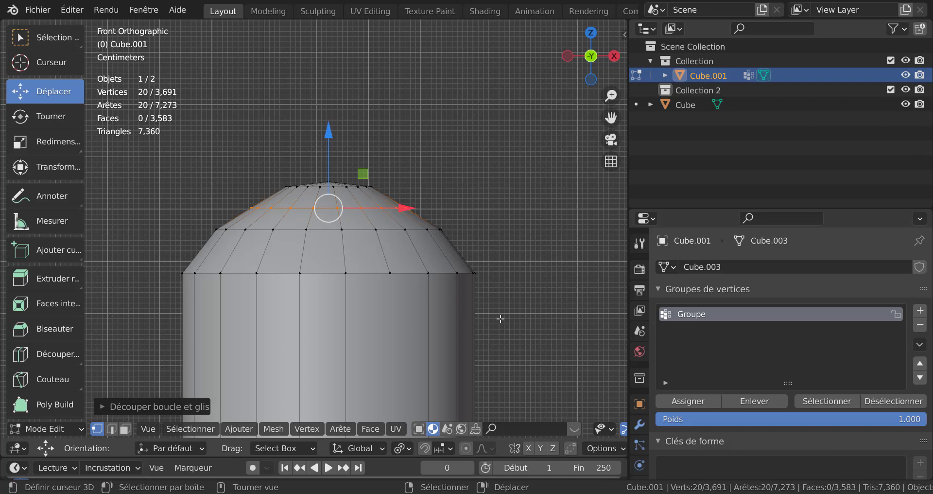
key(s)
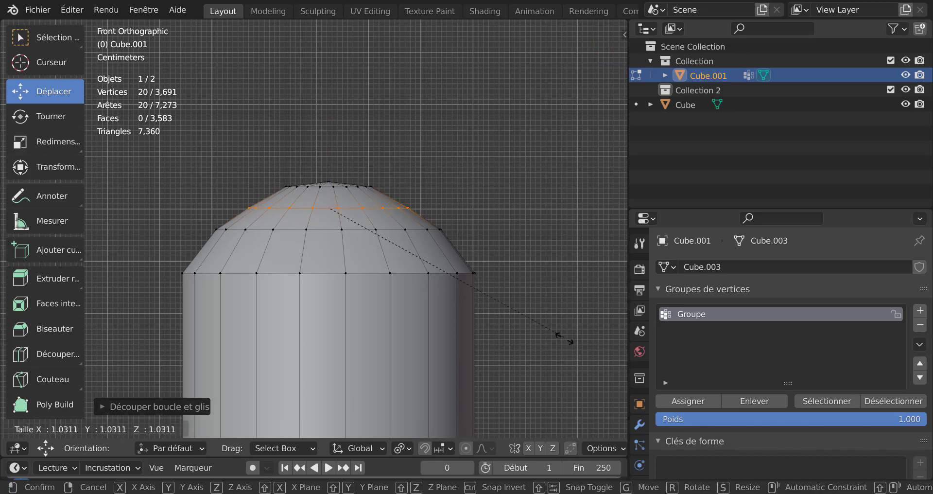
click(1, 335)
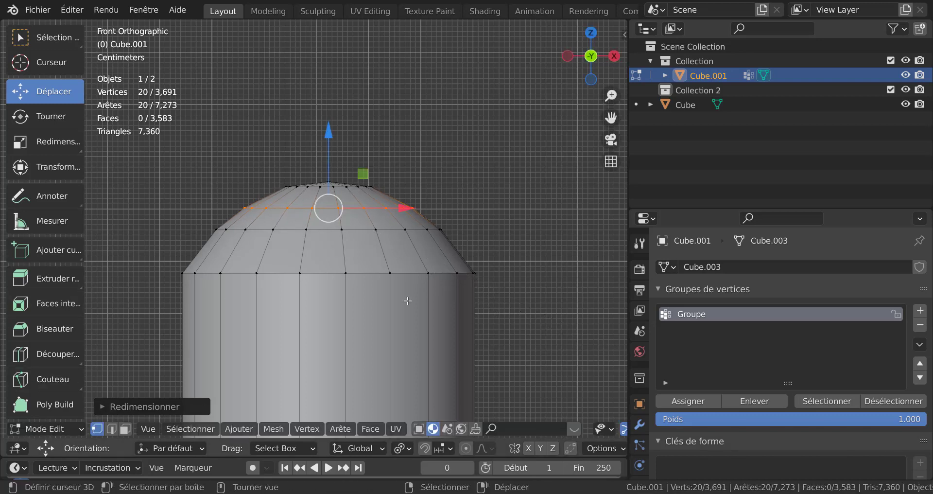
Add a centred loop cut in the dome's lowest band, scale it to about 1.04, and check the outline in Object Mode
key(ctrl+r)
click(440, 250)
right_click(447, 252)
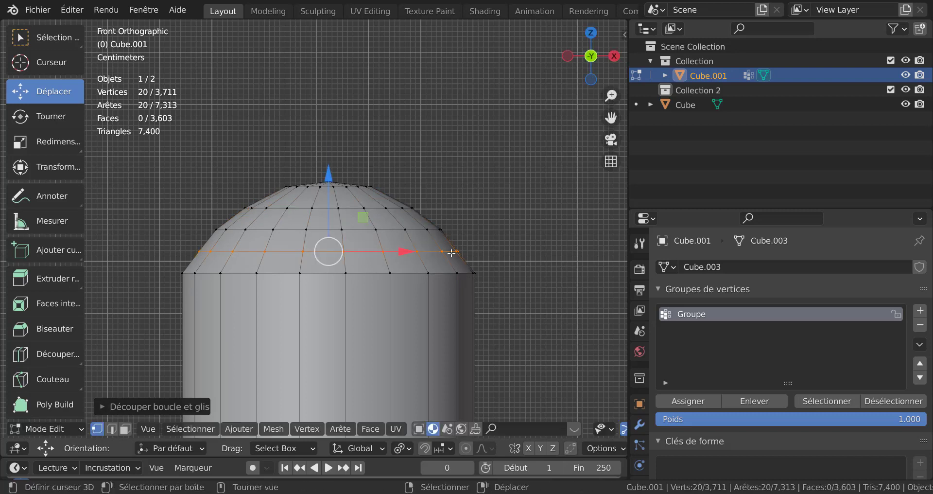
key(s)
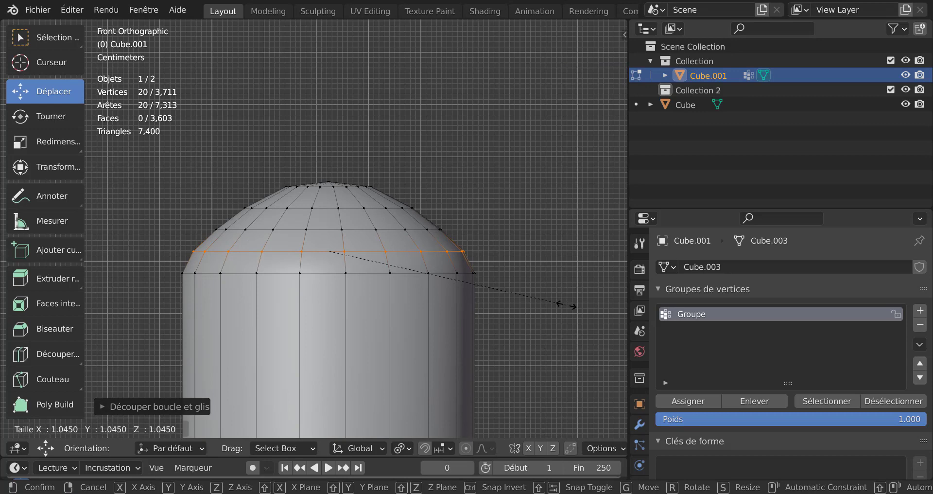
click(564, 305)
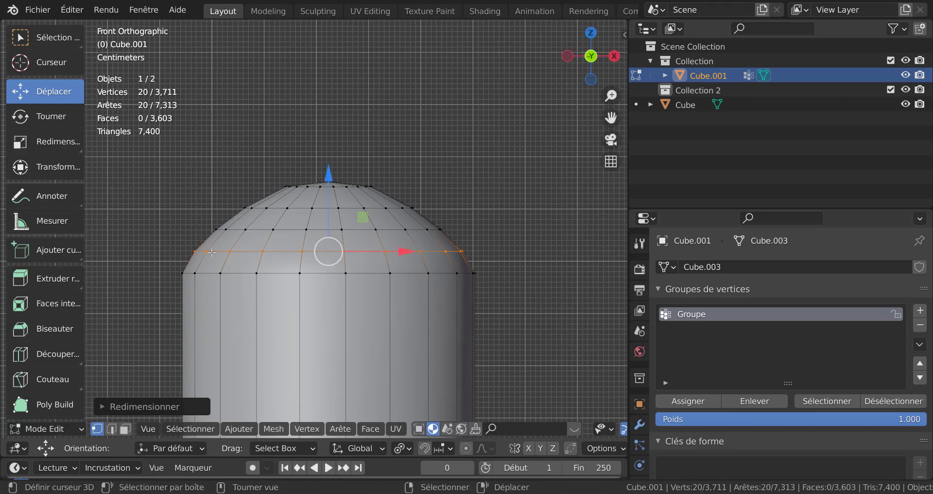
key(Tab)
scroll(502, 253, down, 2)
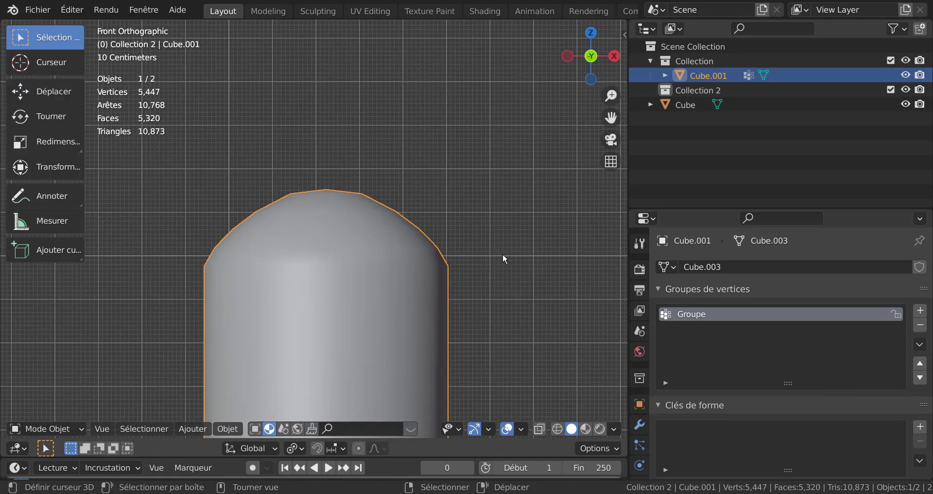
Return to Edit Mode, add a centred loop cut just below the dome's small top ring, and scale it outward slightly
key(Tab)
scroll(502, 252, up, 3)
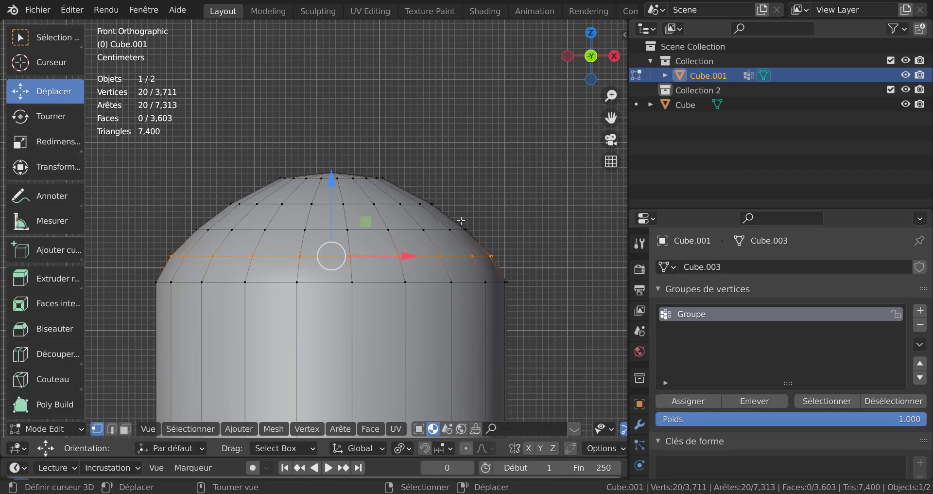
key(ctrl+r)
click(405, 193)
right_click(421, 195)
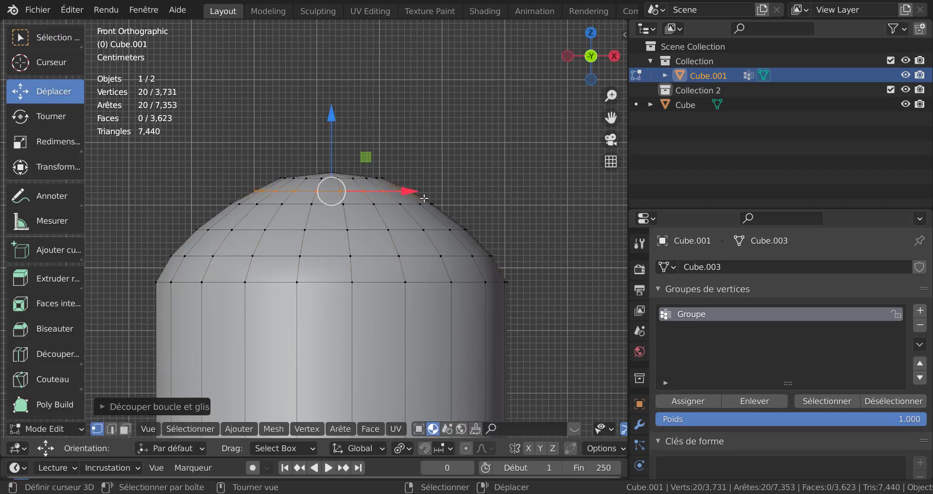
key(r)
right_click(551, 341)
key(s)
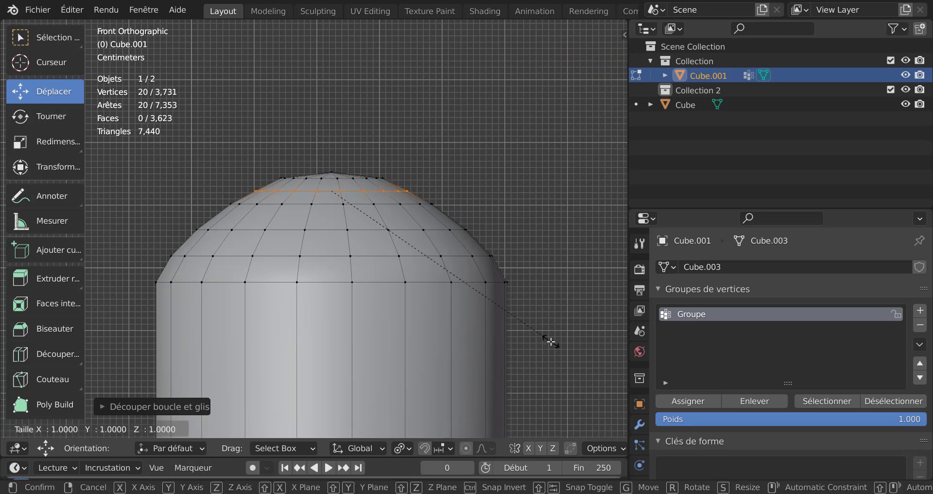
click(589, 348)
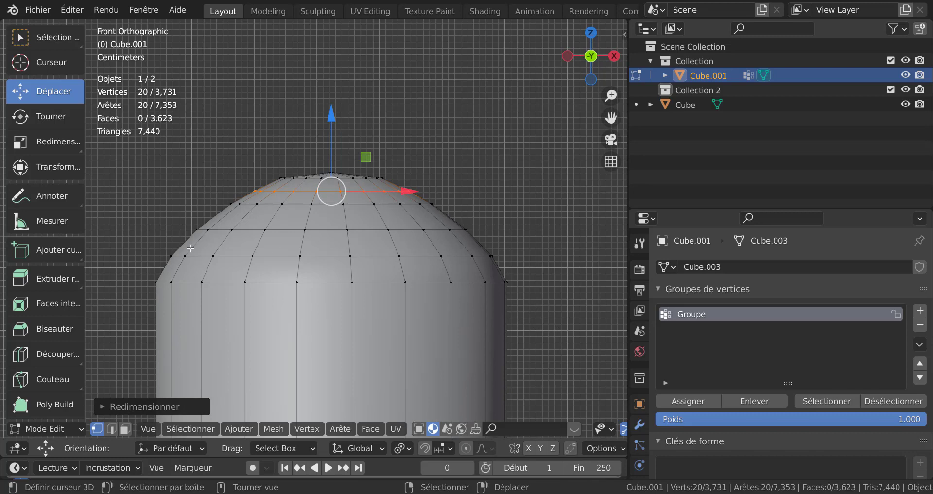
Add a centred loop cut in the band above the dome's lowest inner ring and scale it outward slightly
key(ctrl+r)
click(303, 238)
right_click(576, 319)
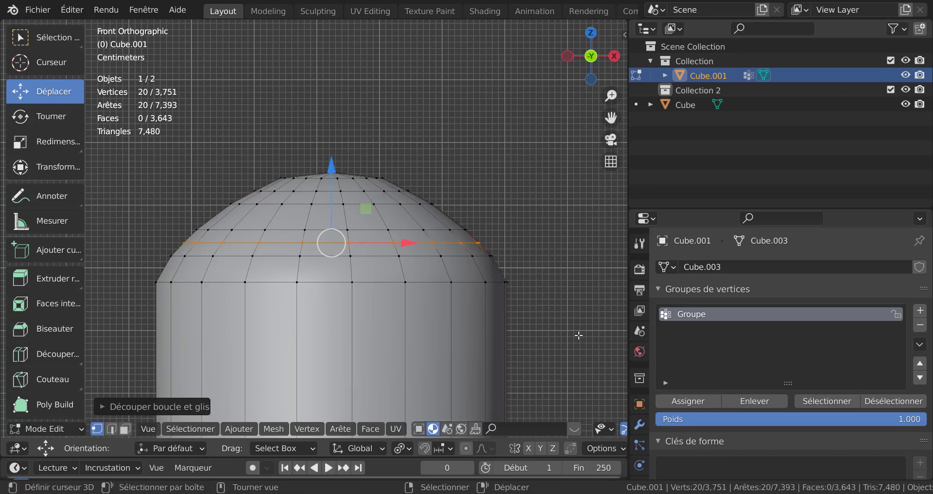
key(s)
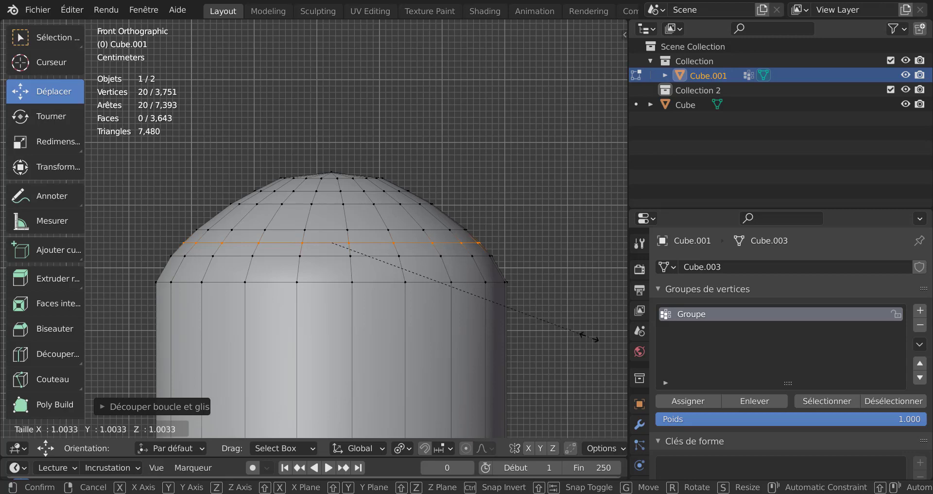
click(595, 336)
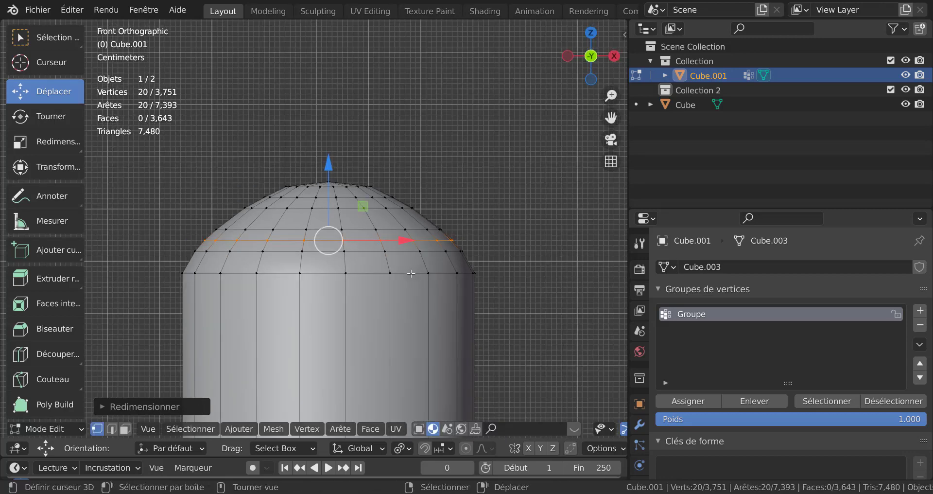
key(g)
click(518, 283)
Select the edge loop where the dome meets the cylinder and rip it to separate the two parts
scroll(504, 284, down, 3)
middle_drag(497, 276, 494, 275)
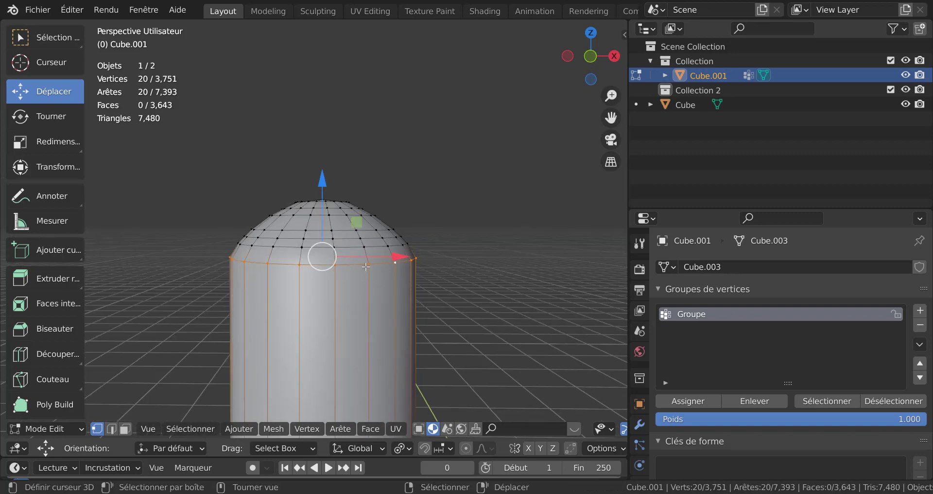
key(v)
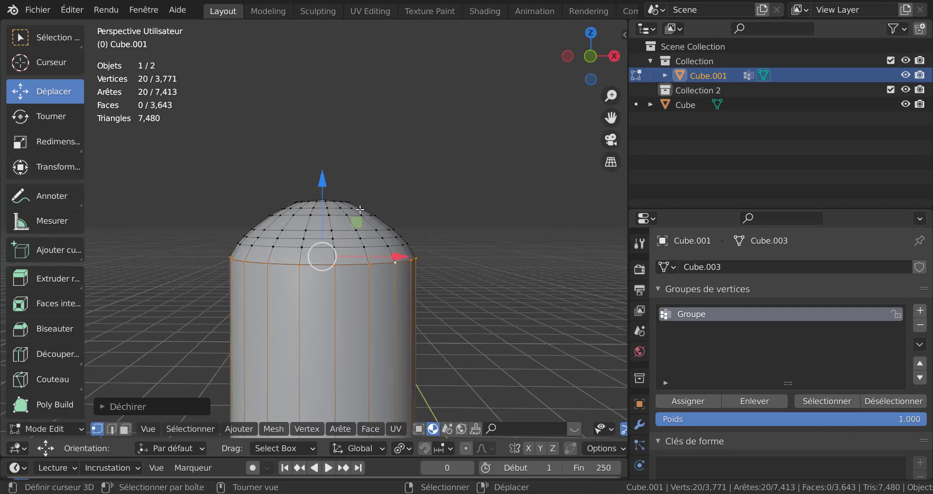
Select one vertex on the dome, grow the selection repeatedly until it covers the dome, and clear the selection
click(360, 209)
scroll(362, 213, up, 4)
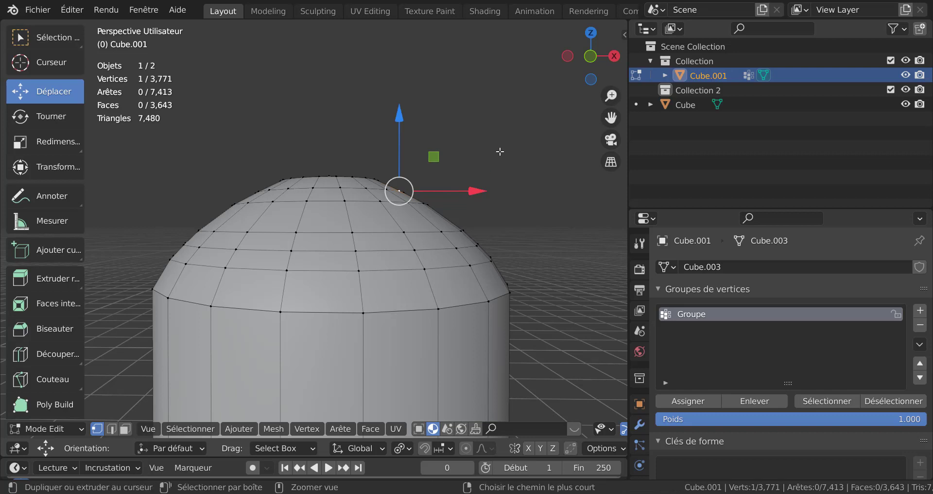
key(ctrl+KP_Add)
key(ctrl+KP_Add)
key(ctrl+KP_Add)
key(ctrl+KP_Add)
key(ctrl+KP_Add)
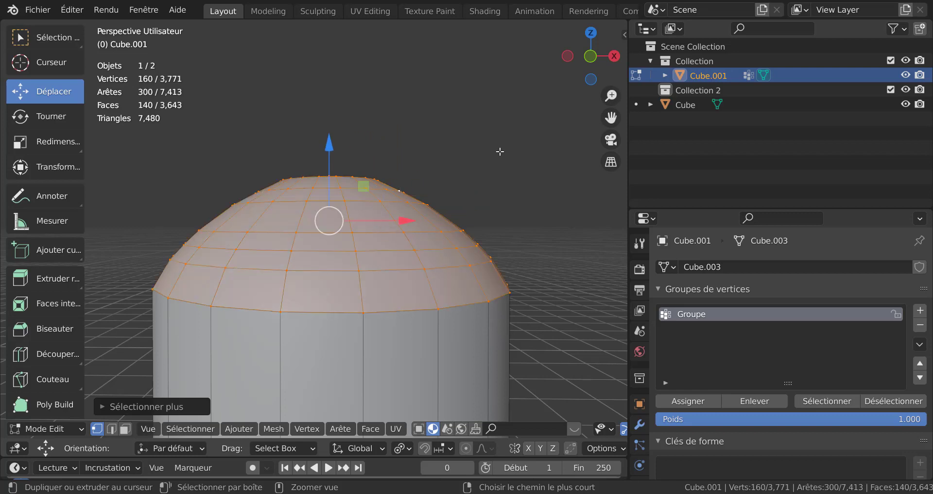
click(544, 180)
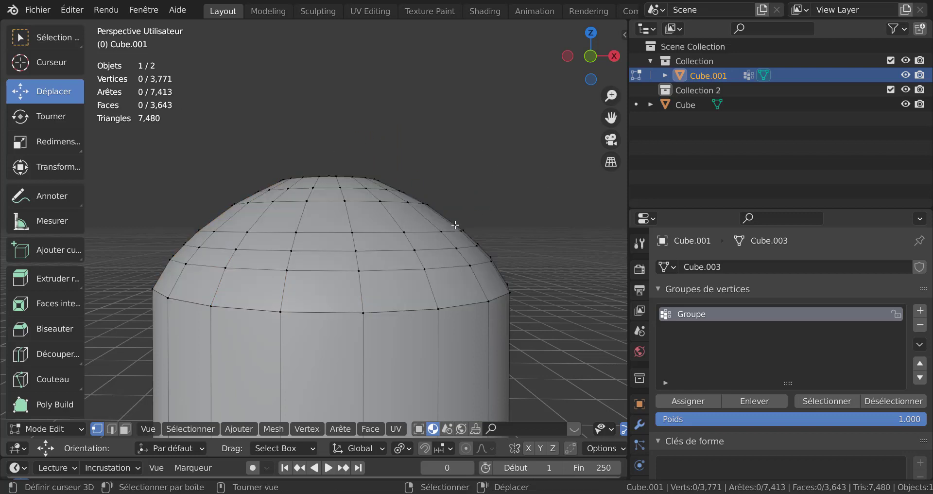
Select the whole dome as linked geometry from one of its vertices and delete its vertices
click(404, 232)
key(ctrl+l)
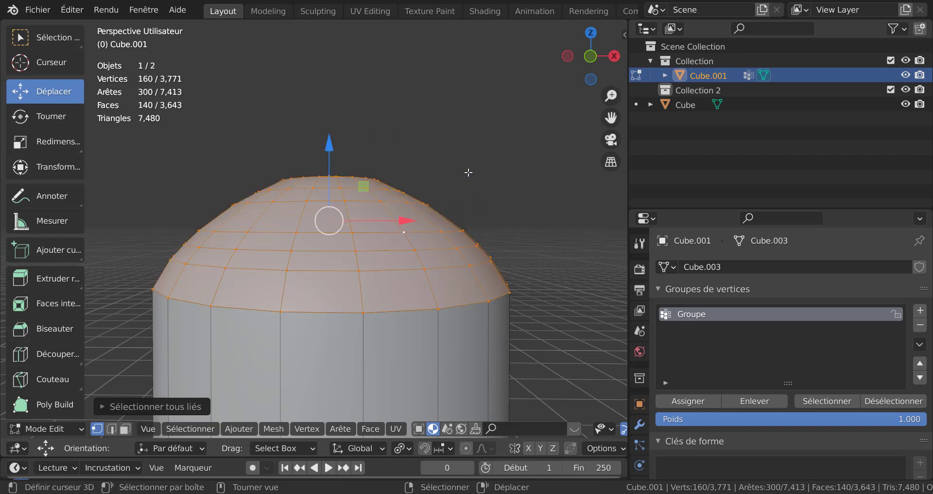
key(x)
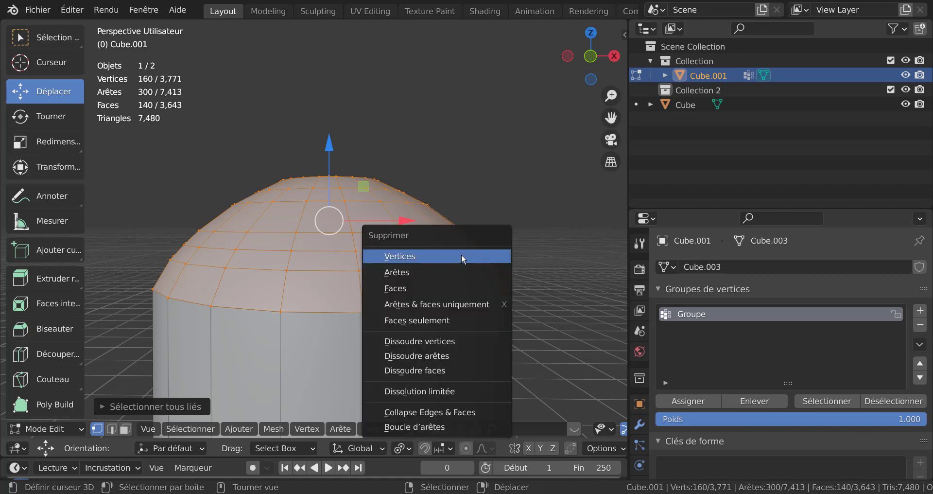
click(462, 256)
Select the edge loop around the cylinder's open upper rim and snap the 3D cursor to the selection
scroll(433, 307, down, 5)
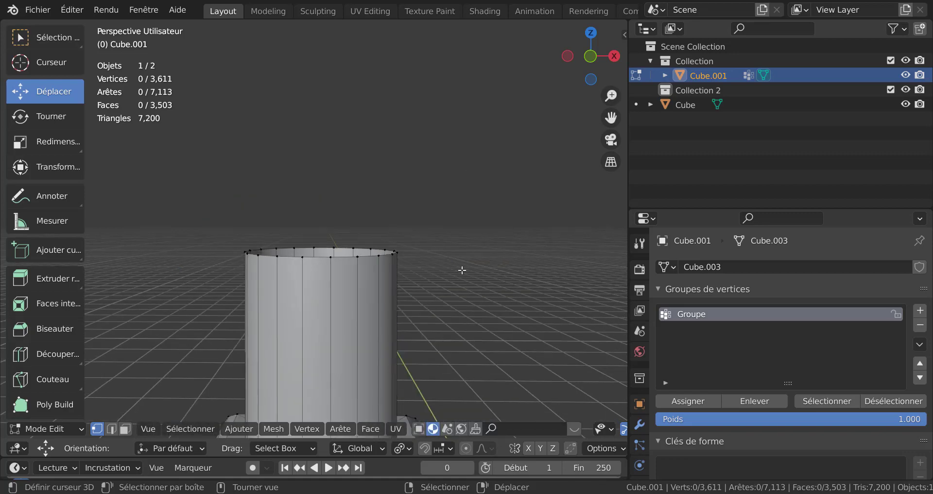
middle_drag(461, 270, 460, 316)
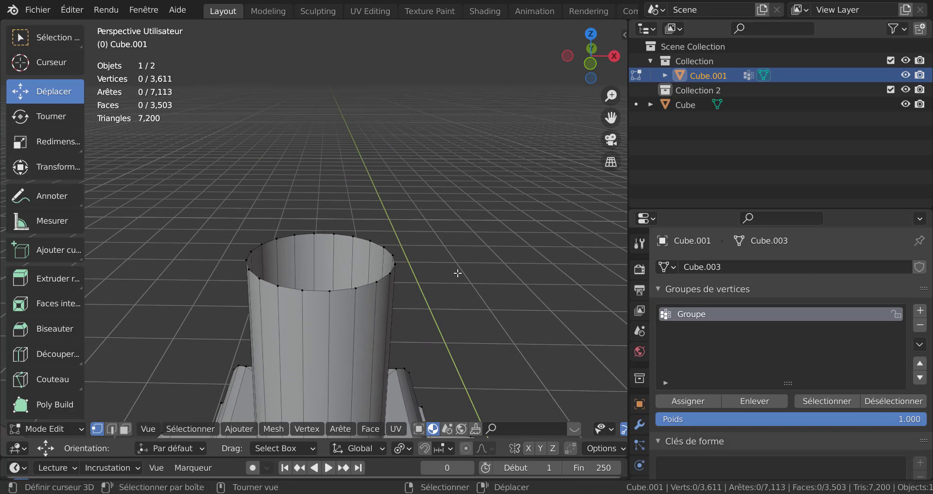
middle_drag(340, 313, 407, 328)
scroll(372, 233, up, 2)
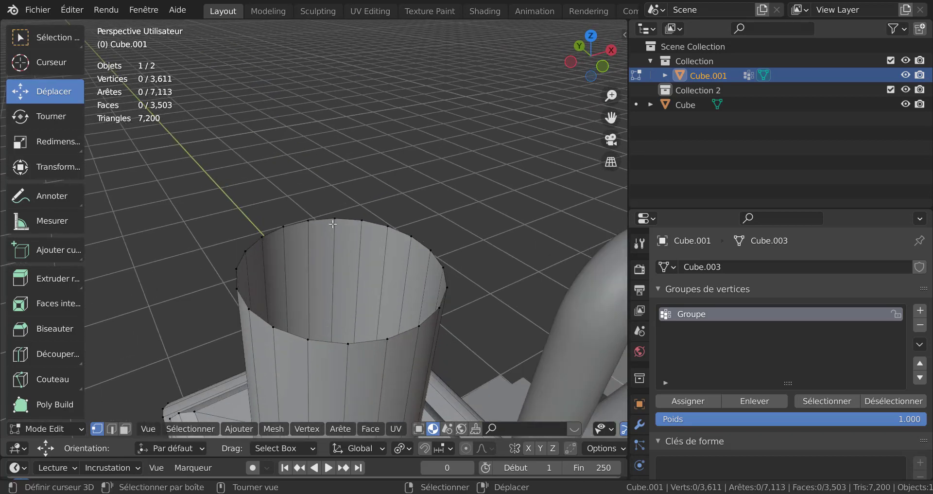
alt+click(348, 220)
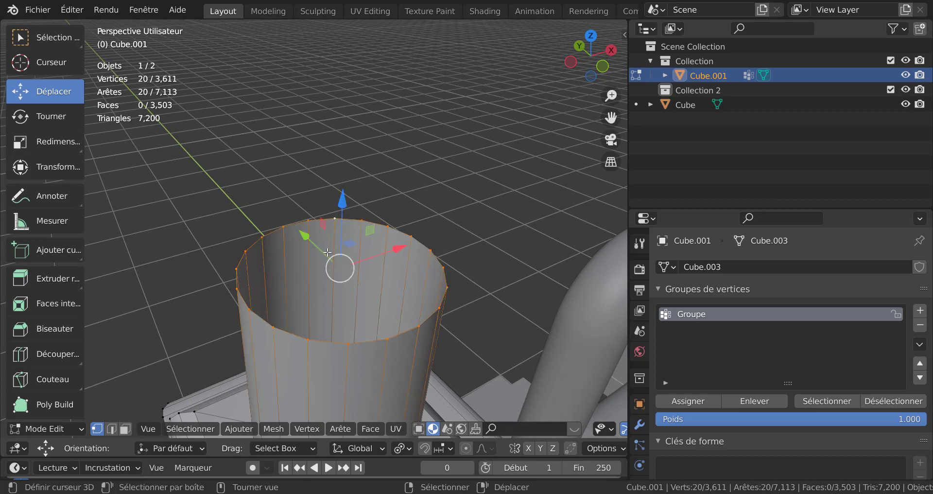
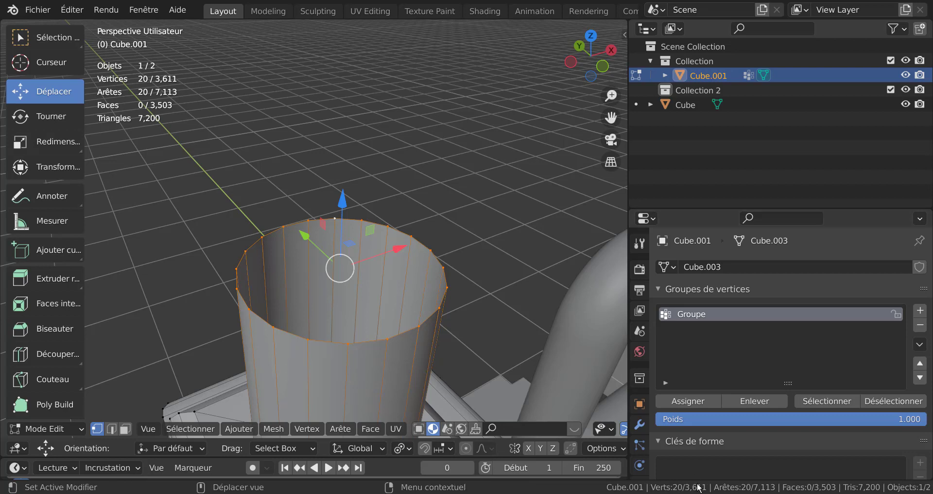
scroll(409, 342, down, 3)
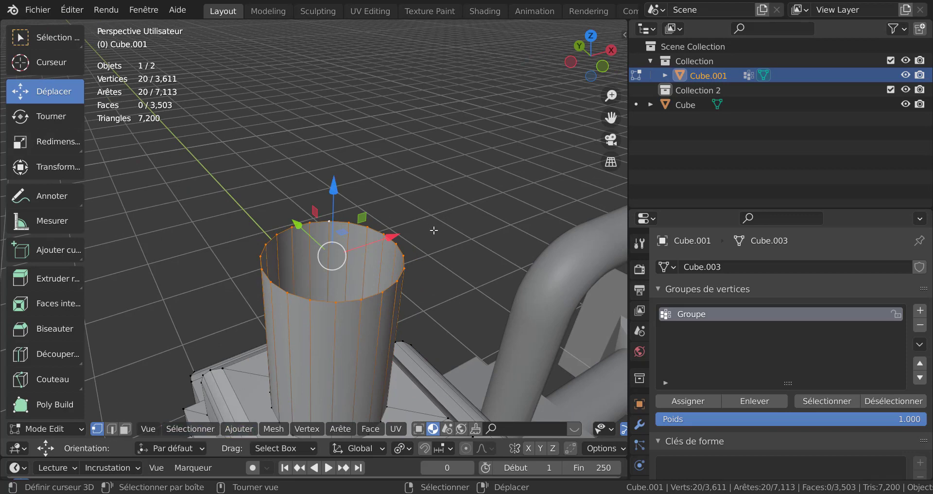
key(KP_7)
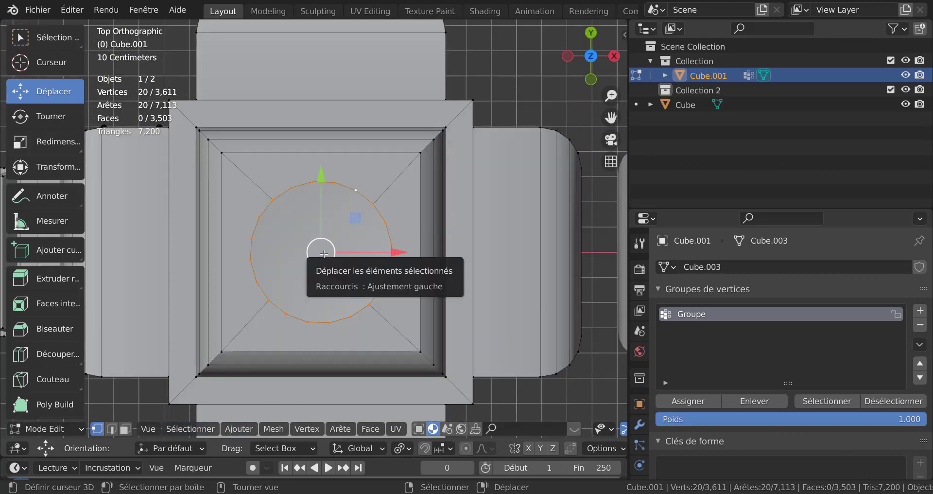
middle_drag(432, 255, 378, 289)
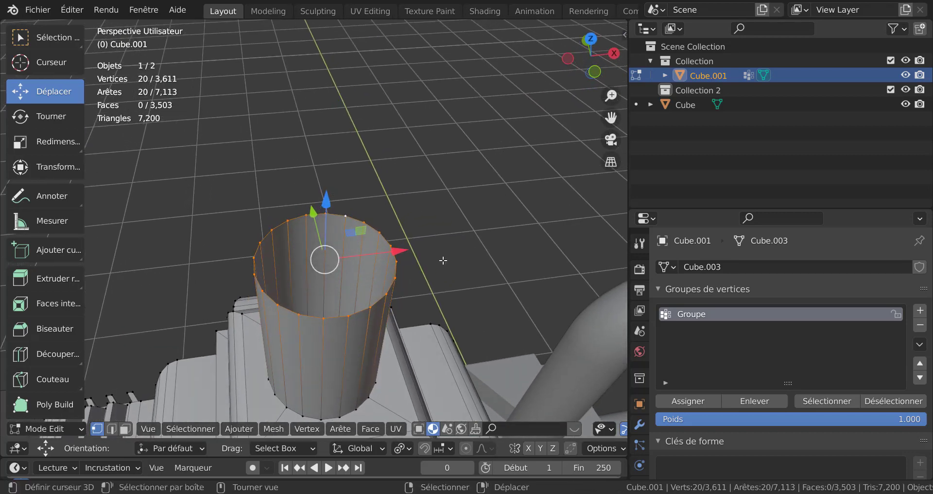
key(shift+s)
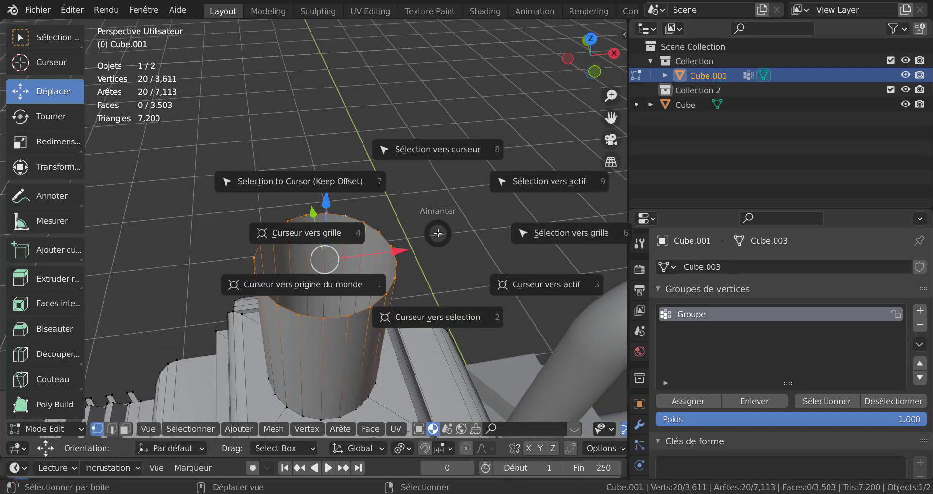
click(439, 316)
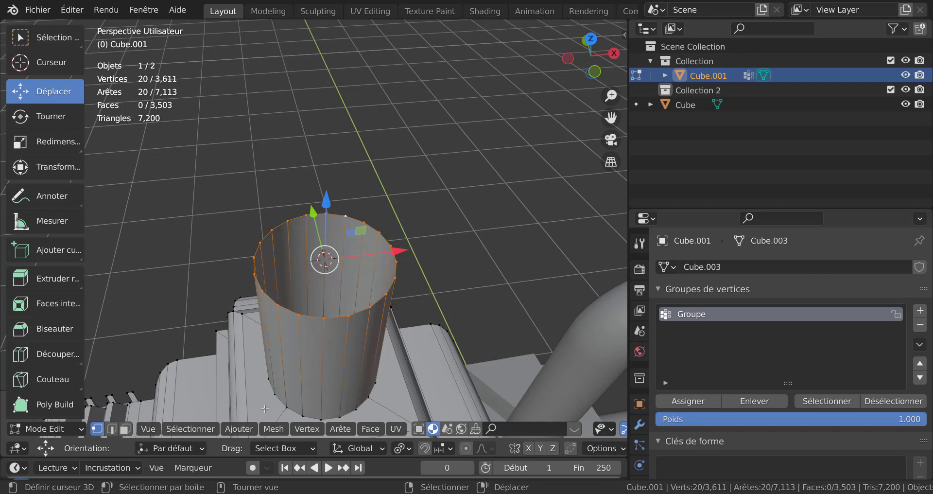
Add a UV sphere at the 3D cursor and set its segments to 20
click(240, 430)
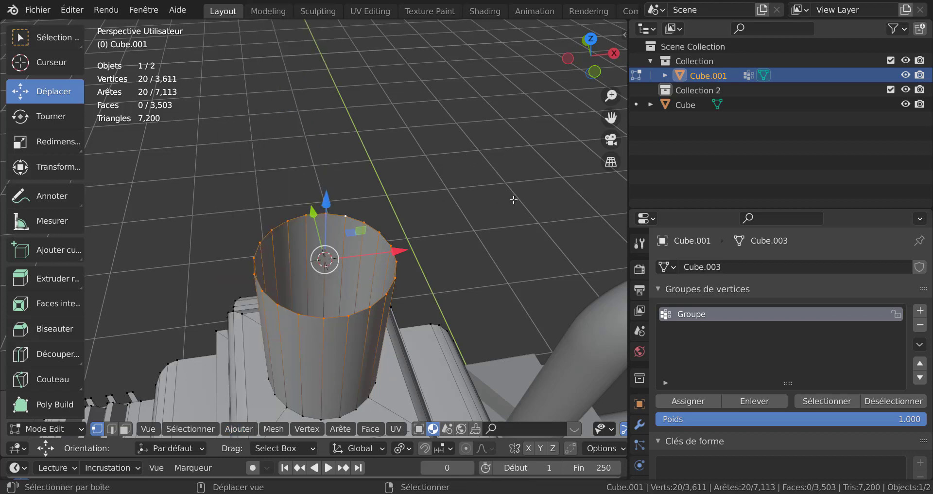
key(shift+a)
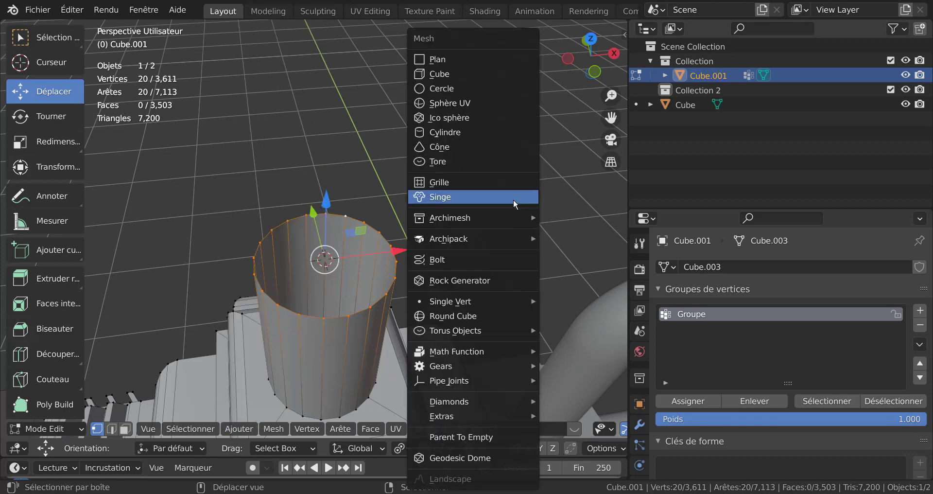
click(473, 101)
scroll(495, 155, down, 5)
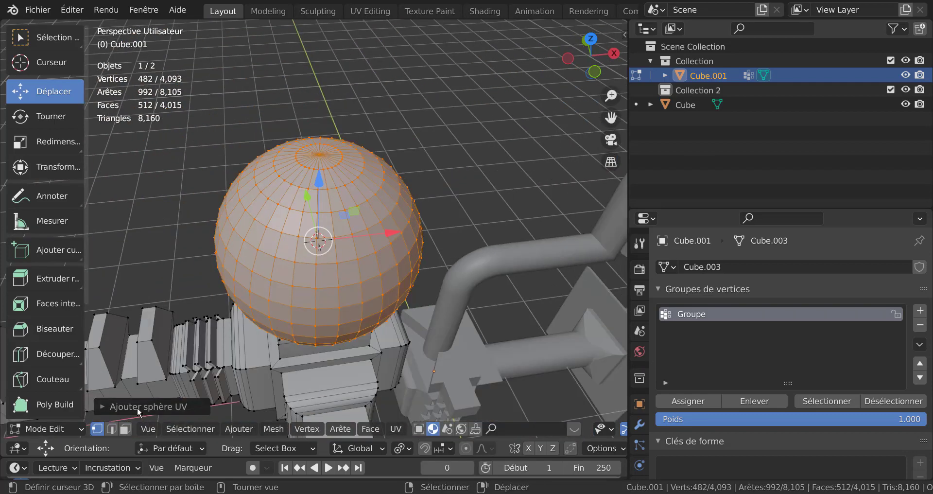
click(137, 407)
click(236, 248)
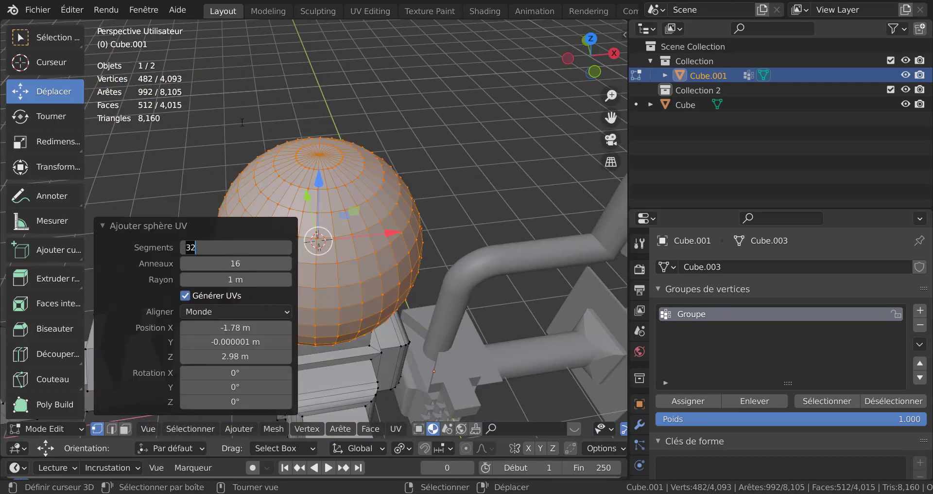
text(20)
key(Return)
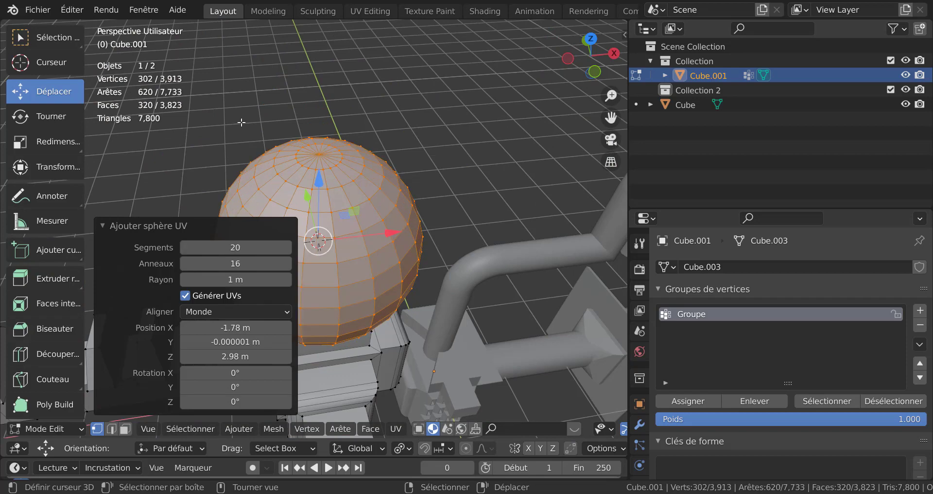
In front view, select the sphere's edge loop one ring above the equator and rip it to separate the two parts
middle_drag(473, 187, 475, 138)
key(KP_1)
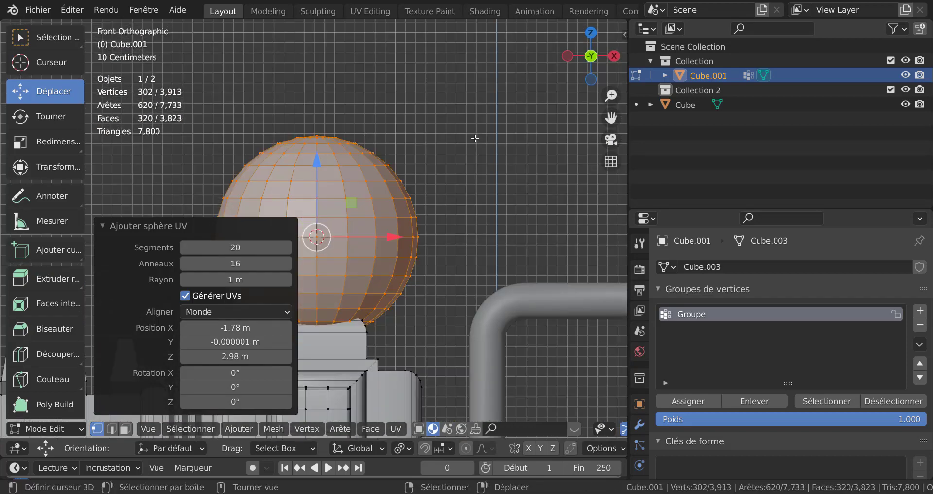
alt+click(384, 219)
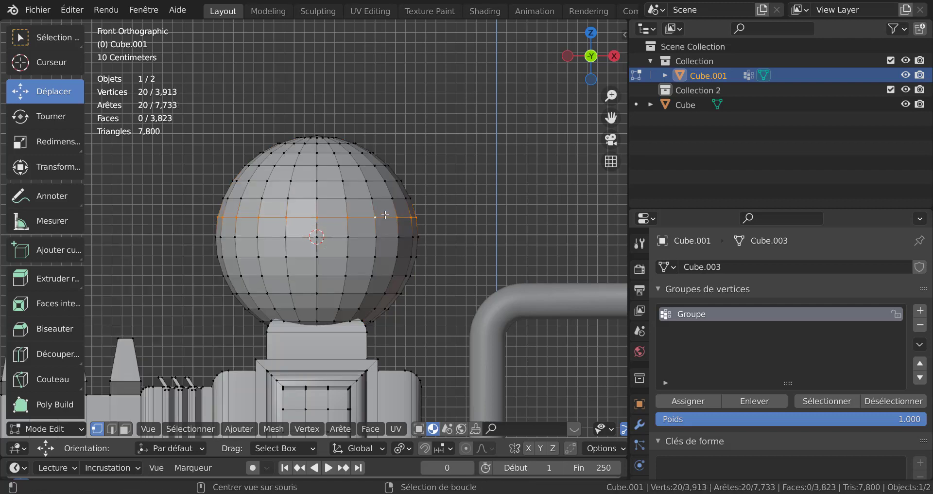
key(ctrl+grave)
key(ctrl+grave)
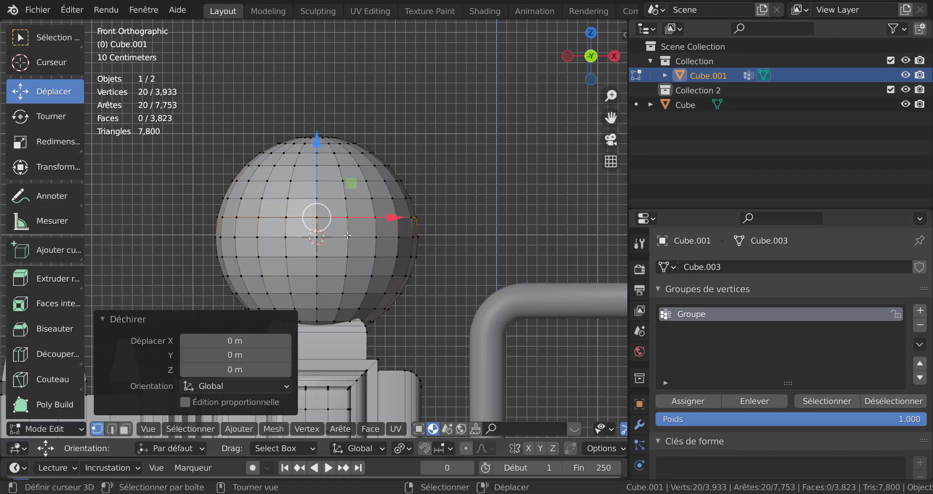
Select the sphere's lower part as linked geometry from an equator vertex and delete its vertices
click(347, 236)
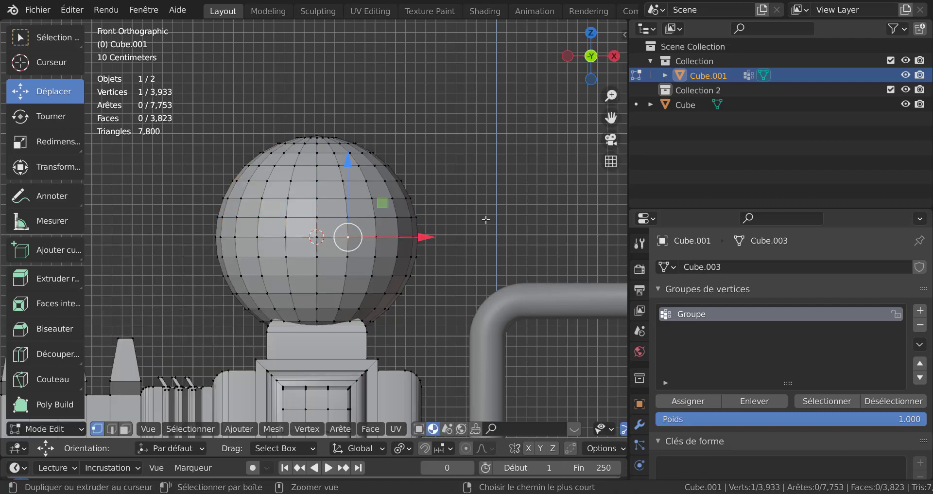
key(ctrl+l)
key(x)
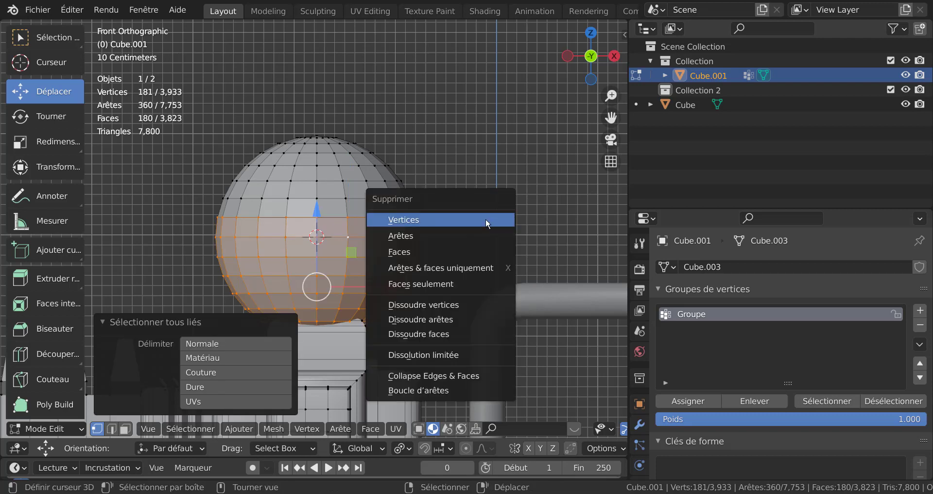
click(487, 222)
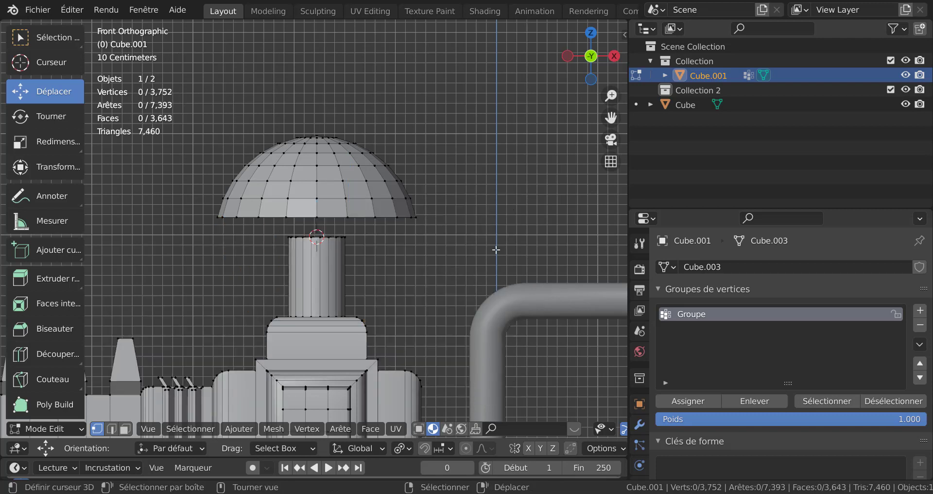
Select the remaining dome as linked geometry, scale it to about 0.303 and lower it about 0.46 m along Z
key(a)
click(407, 196)
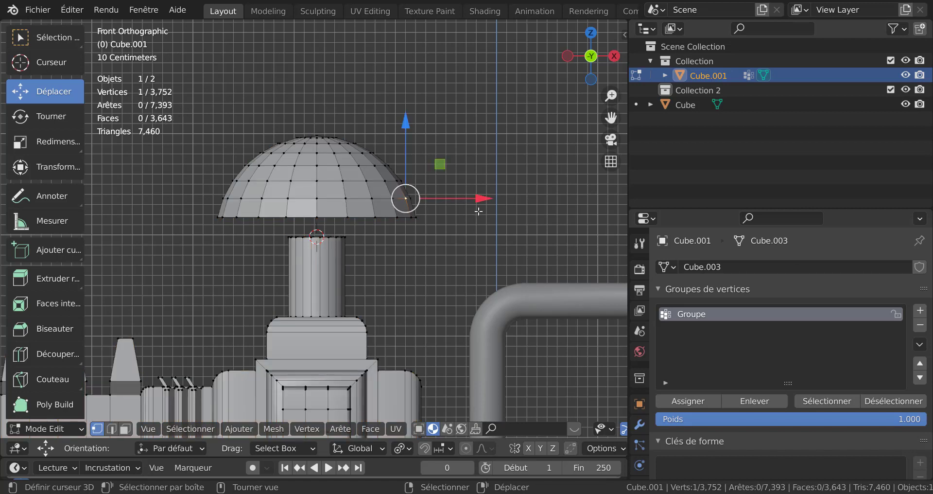
key(ctrl+l)
key(s)
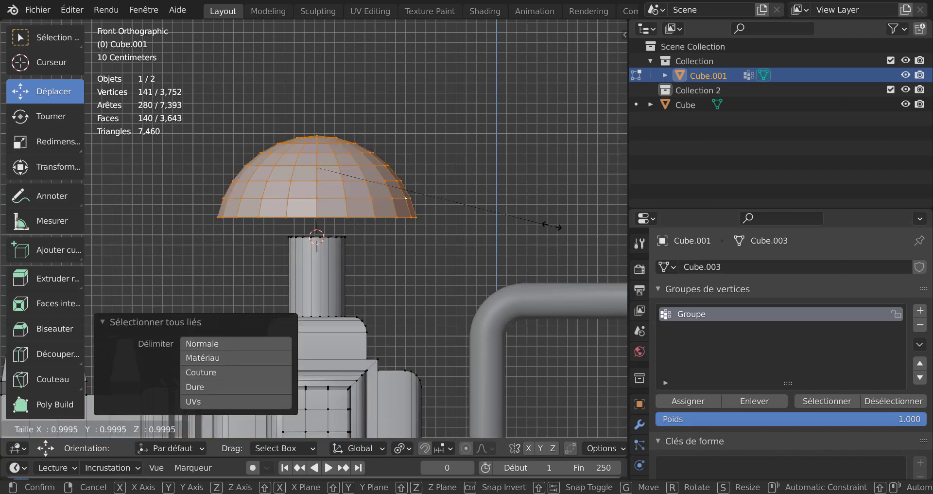
click(391, 158)
key(g)
key(z)
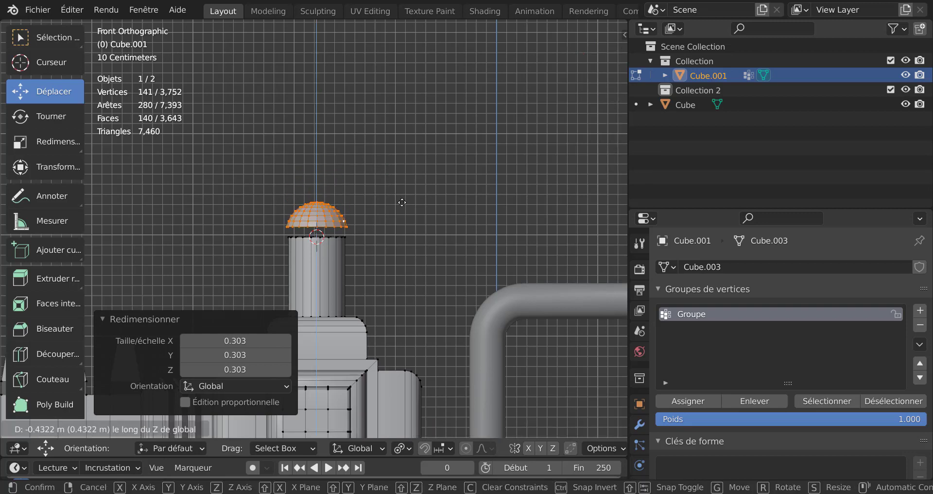
click(408, 201)
Rotate the dome about 5.6° around Z and lower it about 0.07 m along Z onto the cylinder's rim
scroll(408, 201, up, 7)
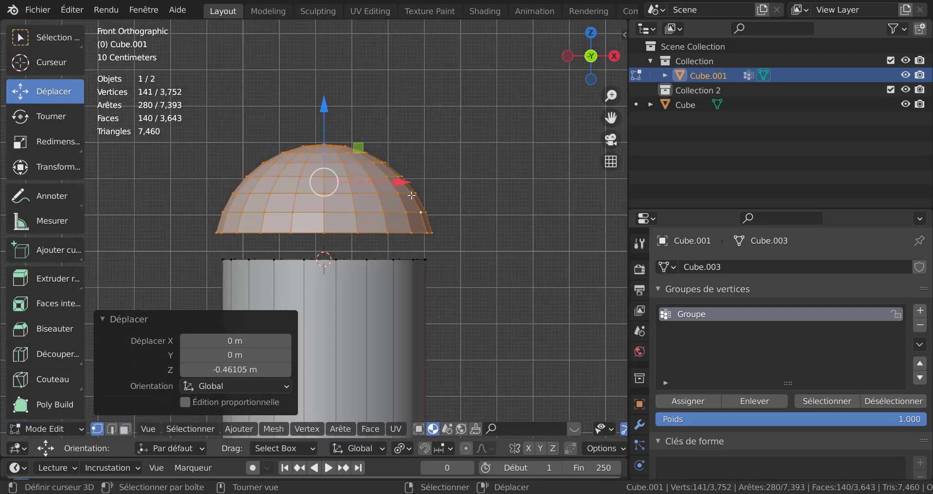
scroll(471, 261, up, 2)
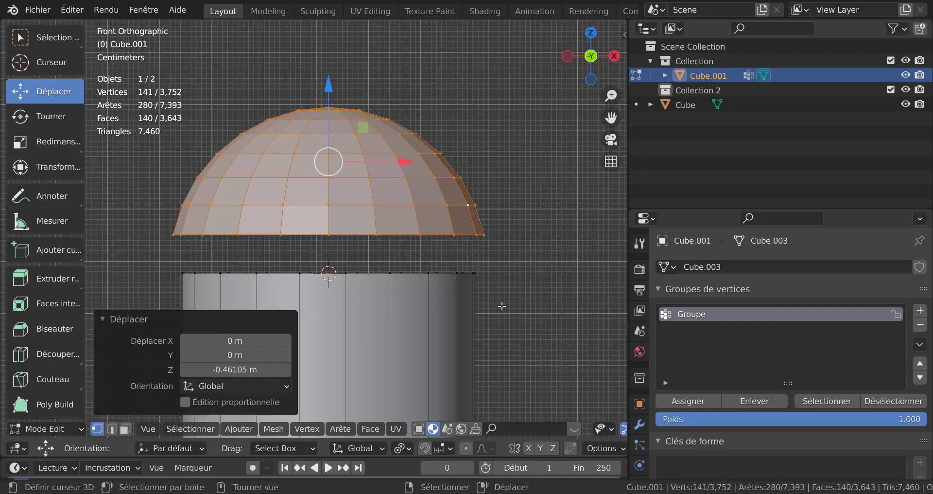
key(r)
key(z)
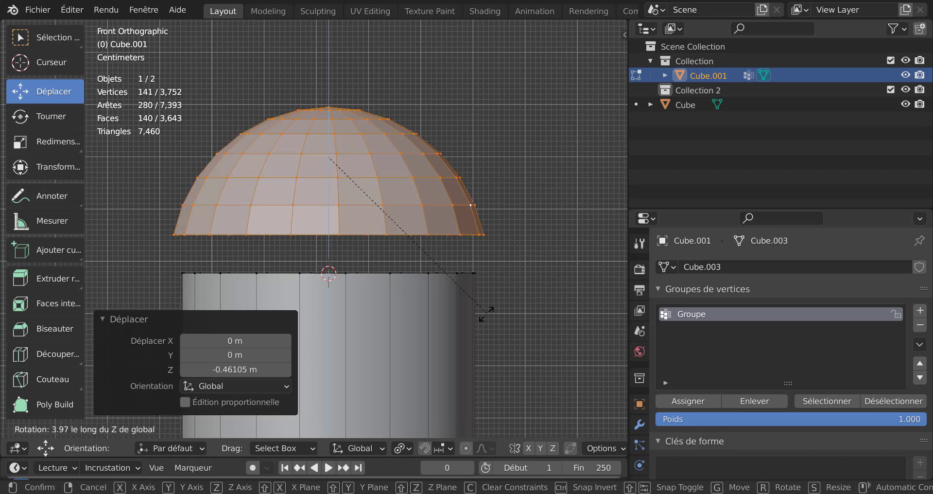
click(483, 318)
key(g)
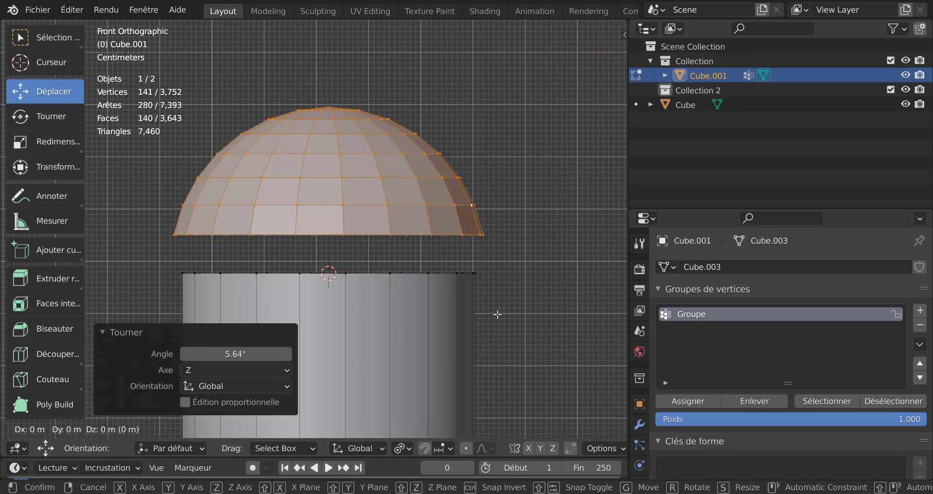
key(z)
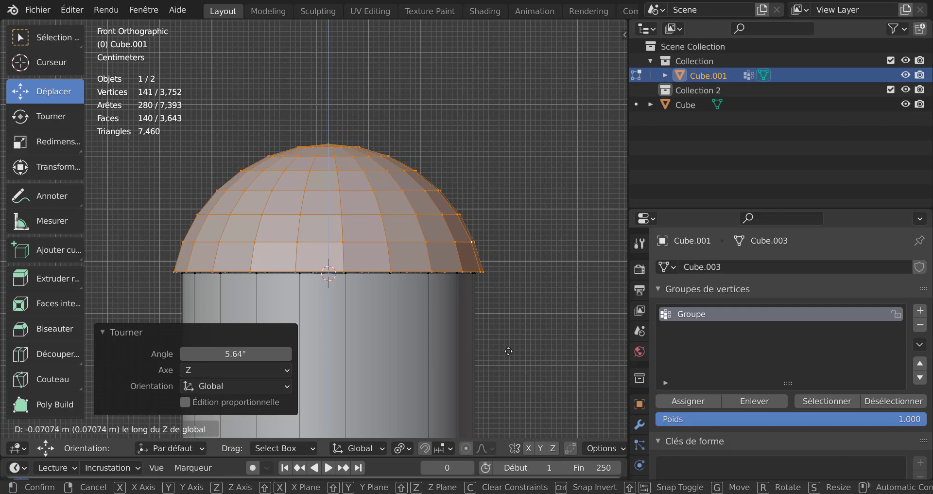
click(508, 347)
scroll(510, 347, up, 3)
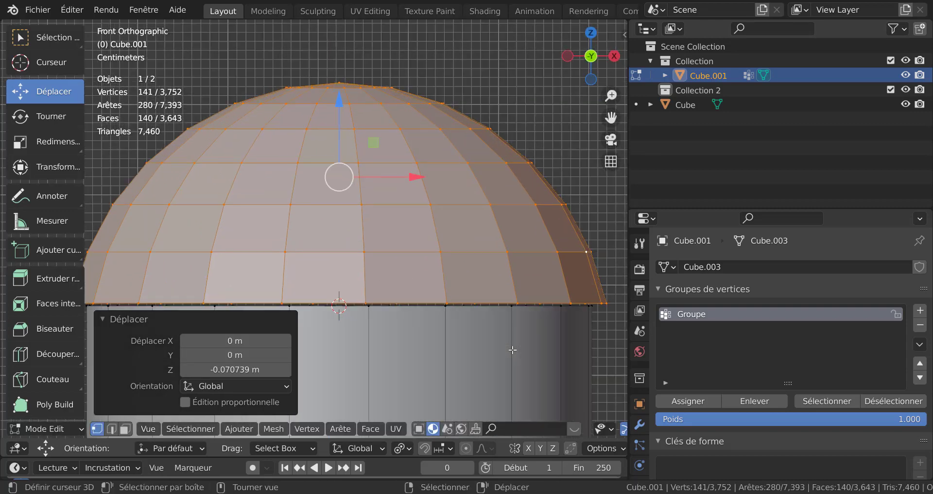
shift+middle_drag(491, 323, 492, 280)
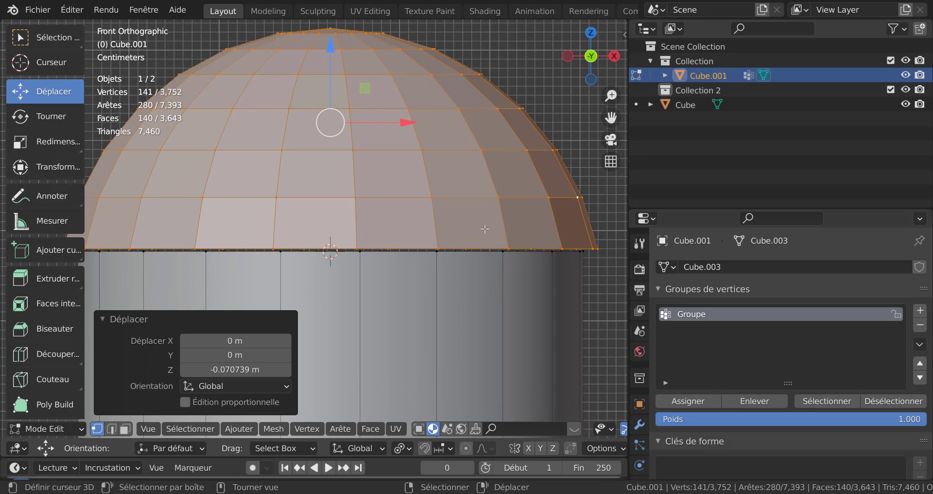
middle_drag(521, 222, 453, 252)
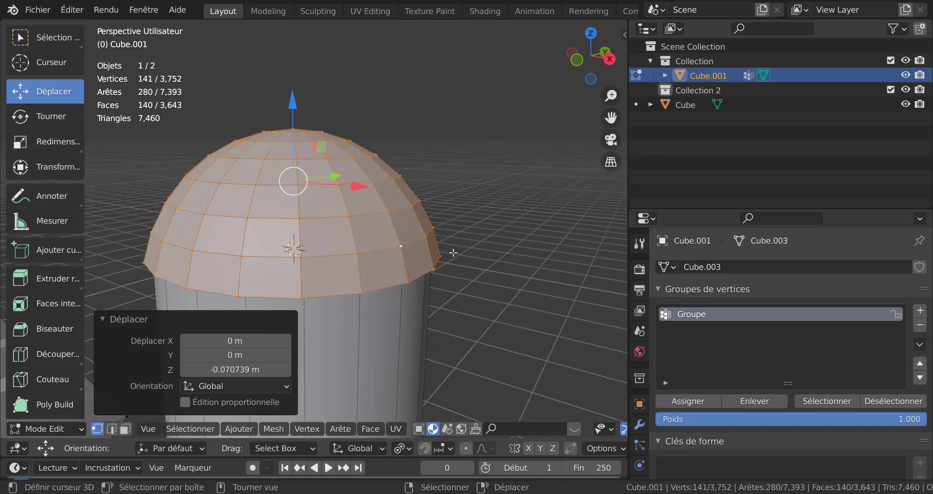
key(KP_1)
scroll(473, 248, up, 1)
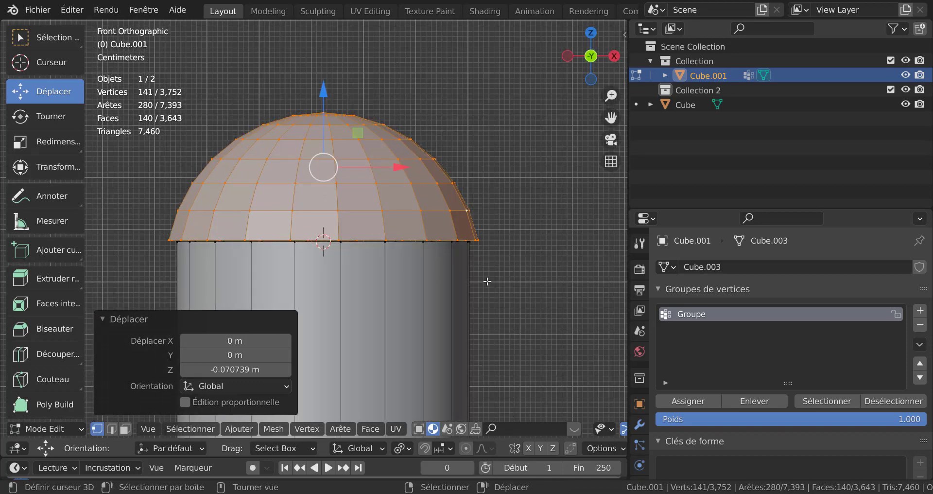
Scale the dome to about 0.946, then in top view with X-ray rotate it about 1.34° around Z to match the rim's vertices
key(s)
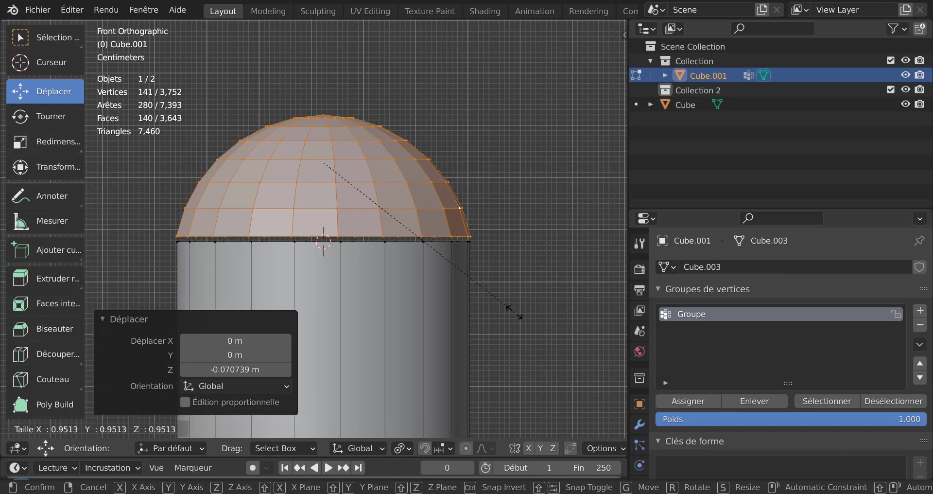
click(516, 304)
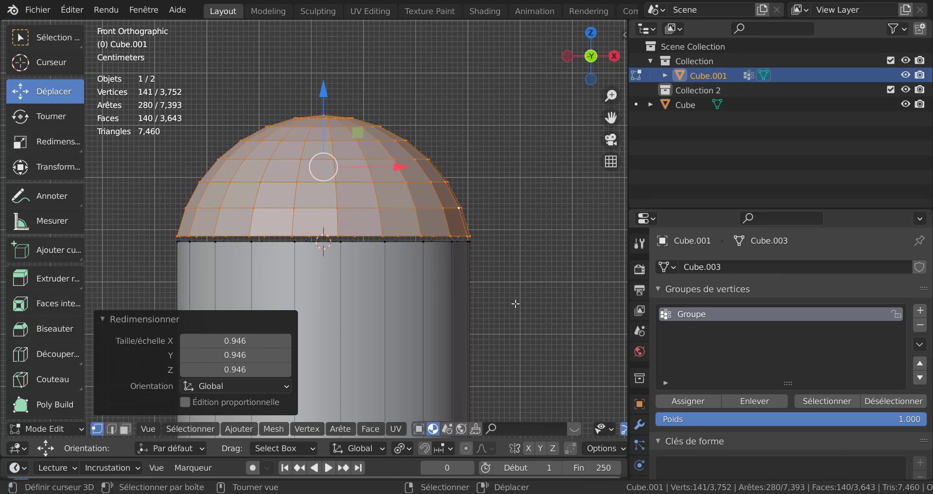
key(KP_7)
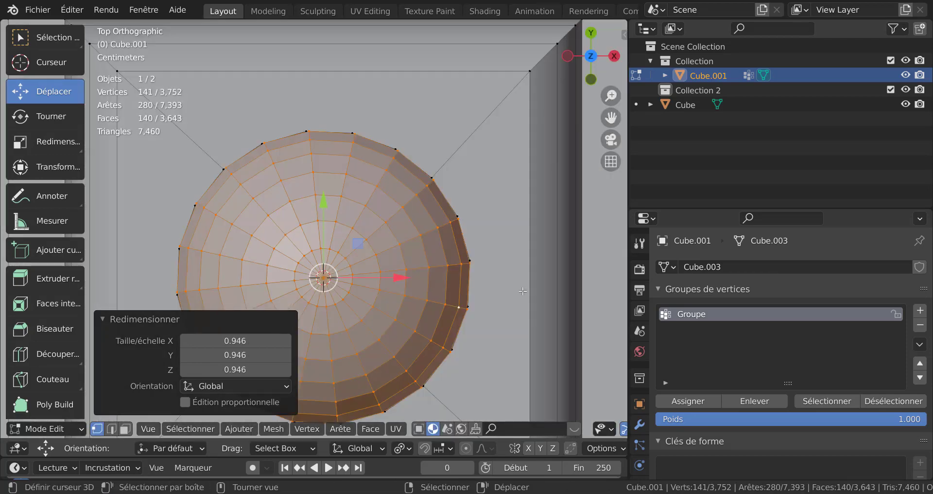
key(alt+z)
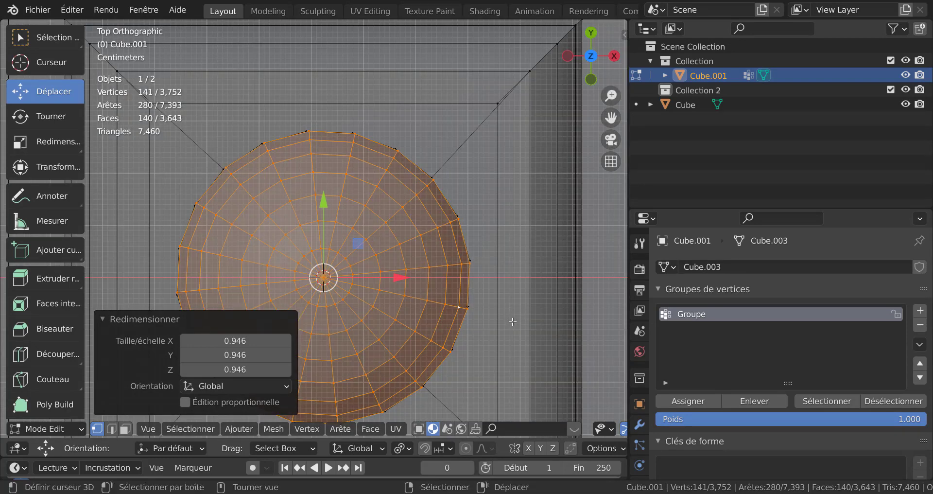
key(g)
key(z)
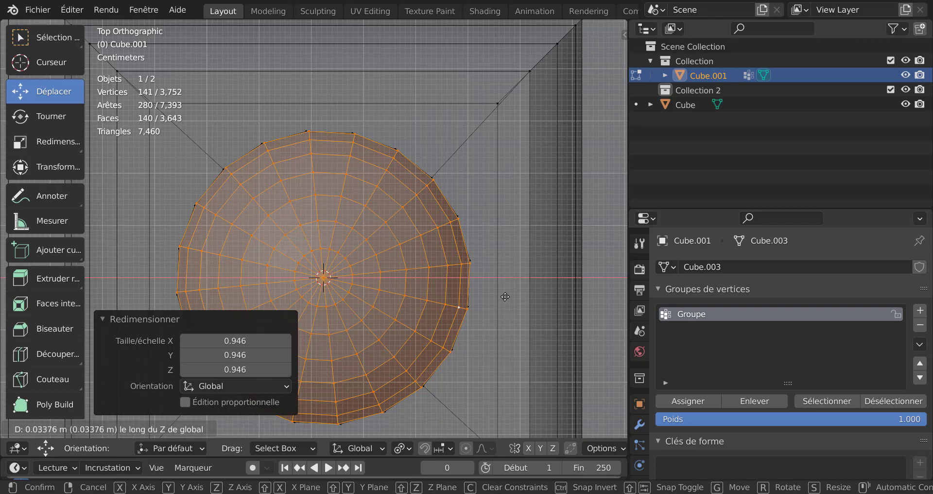
key(Escape)
key(r)
key(z)
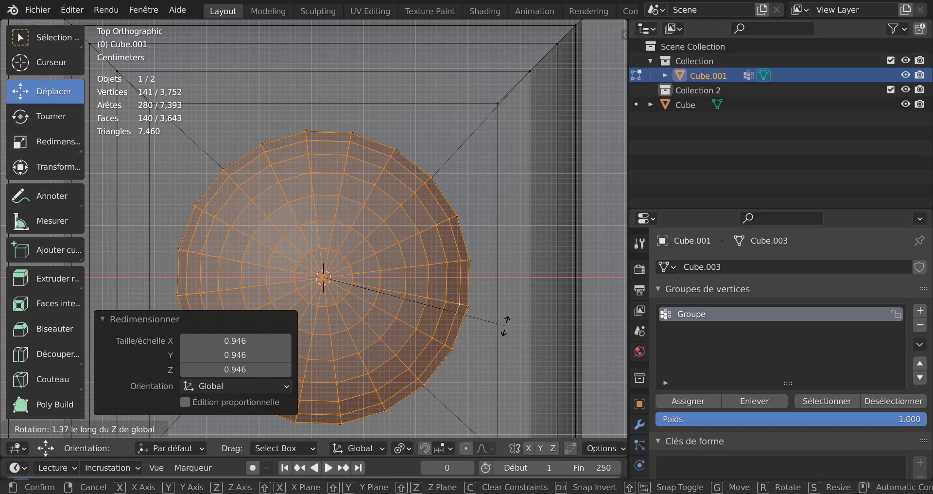
click(503, 329)
Turn off X-ray, enlarge the 3D viewport and lower the dome about 0.009 m along Z onto the cylinder's rim
middle_drag(504, 328, 569, 246)
key(alt+z)
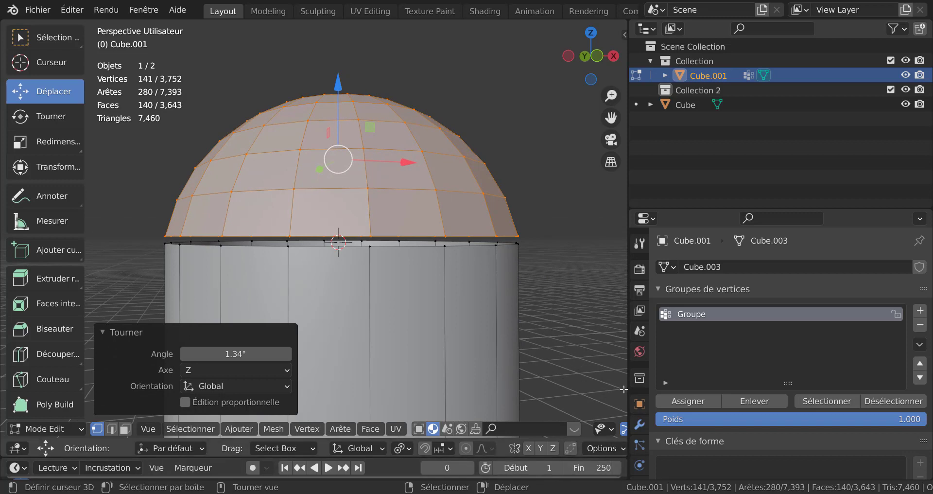
drag(628, 383, 728, 384)
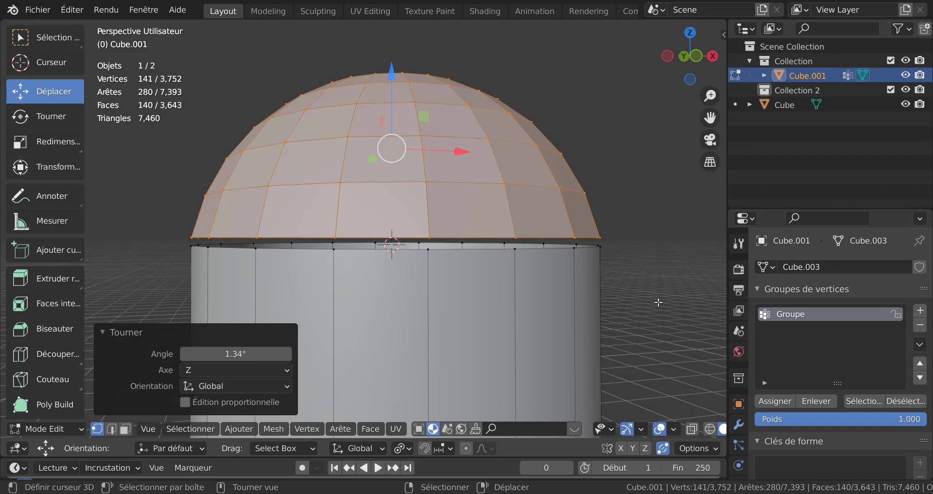
key(g)
key(z)
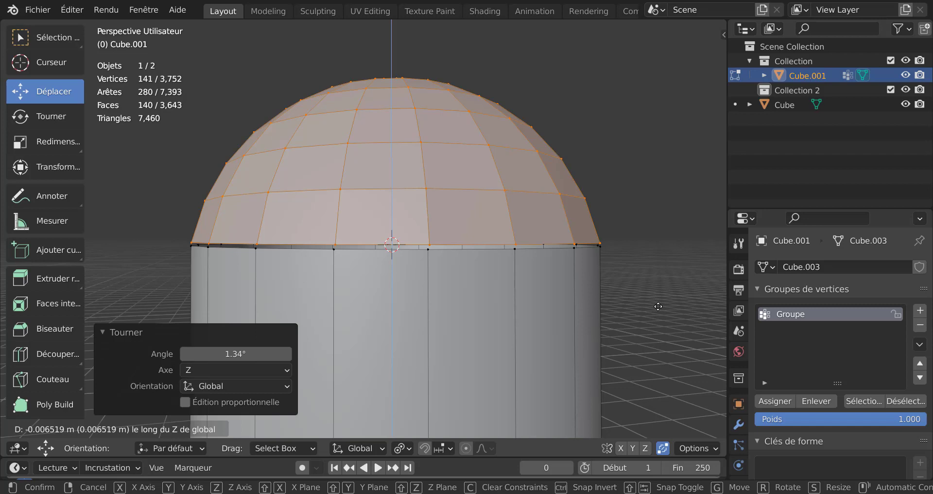
click(621, 304)
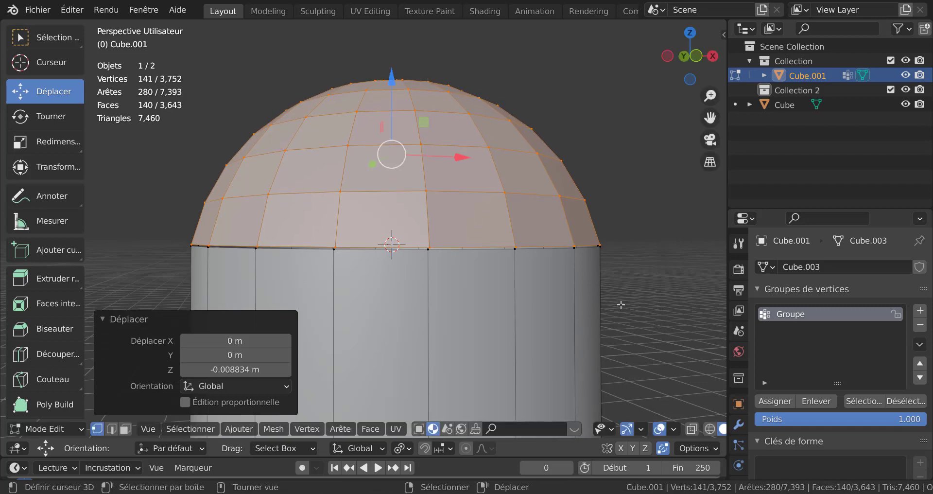
Rotate the dome about -0.245° around Z to align its edges with the cylinder's edges
scroll(607, 300, up, 2)
key(r)
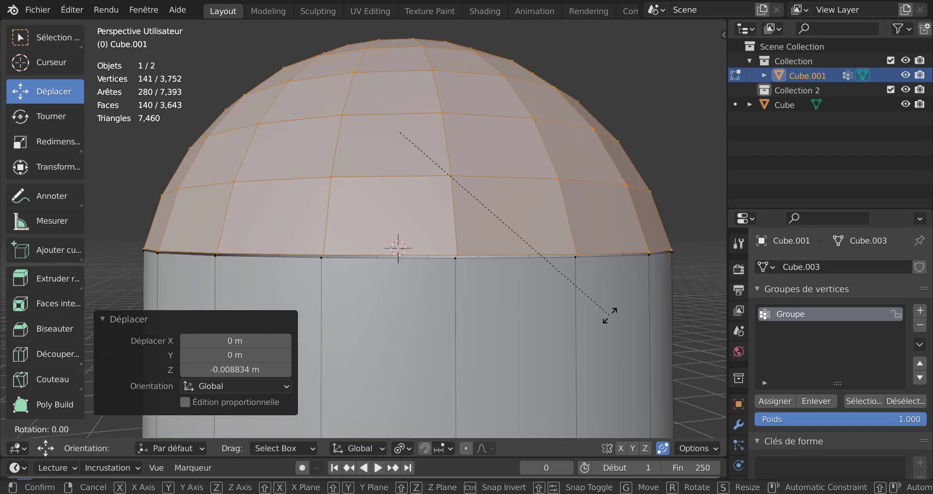
key(z)
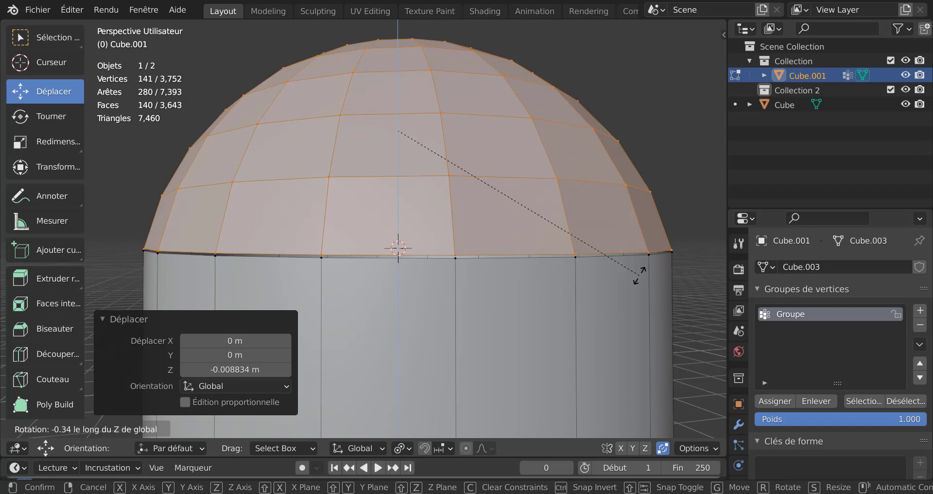
click(640, 275)
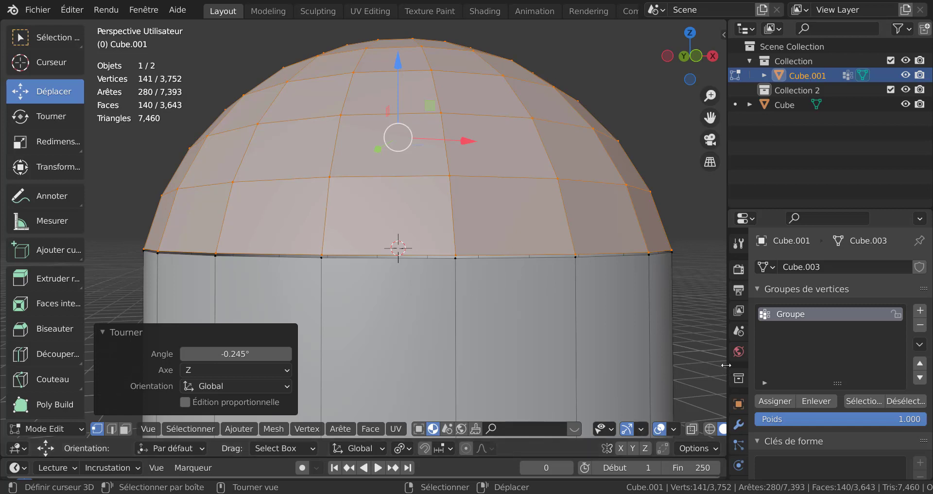
Widen the 3D viewport further, collapse the rotation settings and turn on Auto Merge for vertices
drag(725, 370, 785, 369)
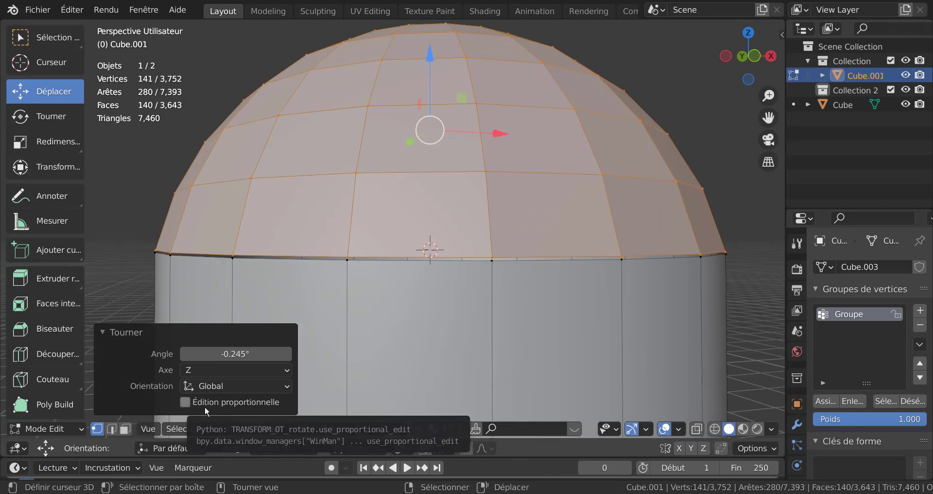
click(162, 333)
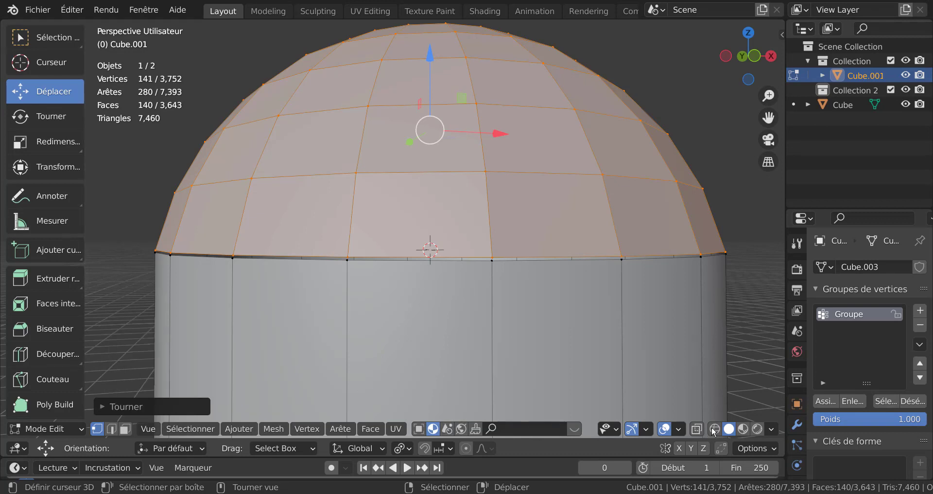
click(721, 448)
Raise the dome about 0.004 m along Z, then lower it about 0.005 m and another 0.0004 m onto the rim
drag(430, 54, 430, 53)
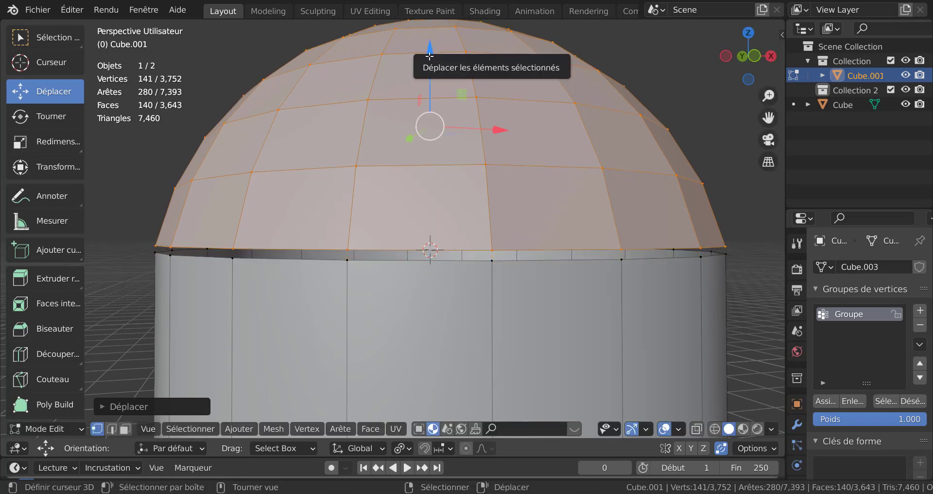
click(133, 407)
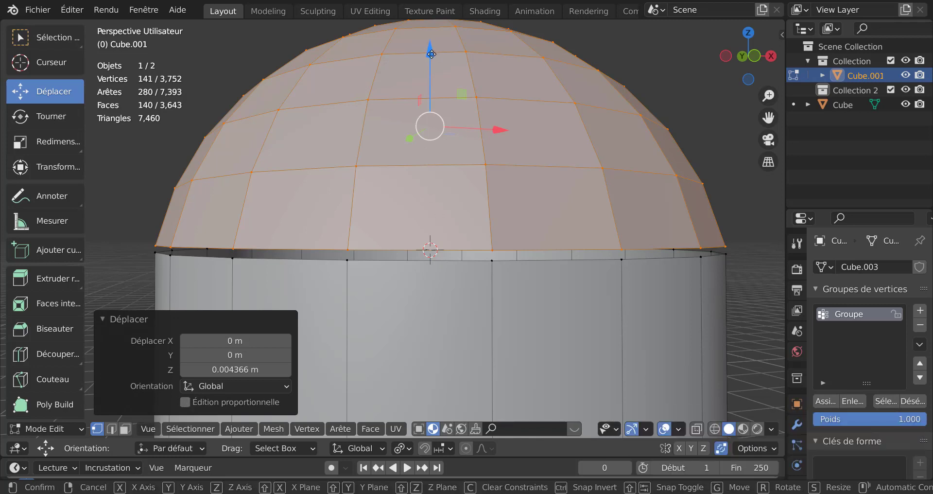
drag(435, 58, 430, 57)
scroll(446, 118, up, 2)
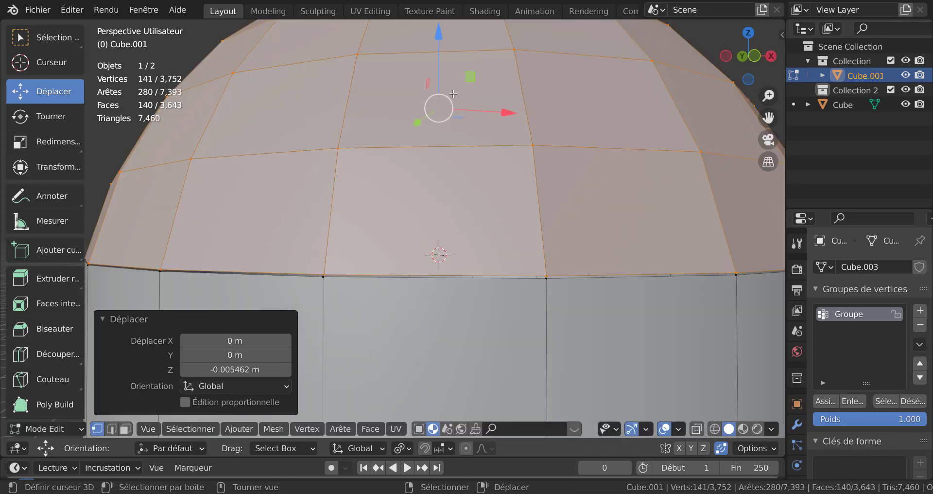
drag(440, 37, 440, 37)
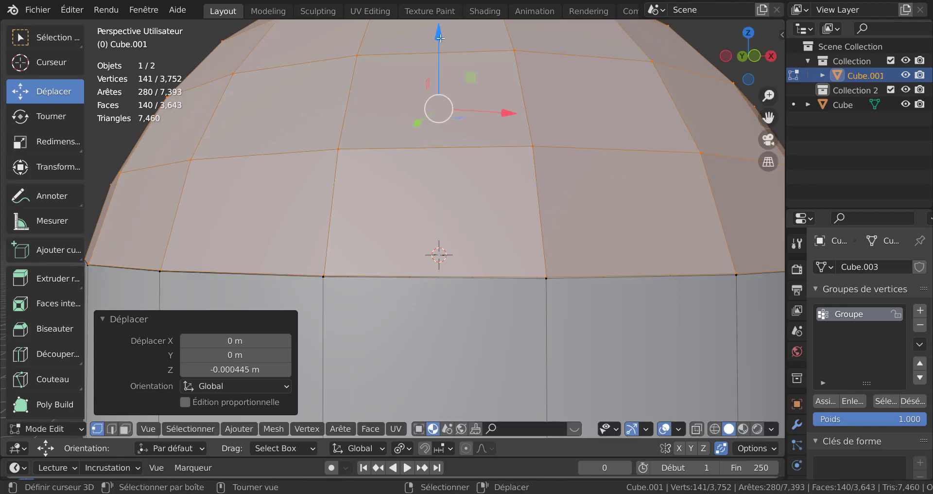
Check the seam between dome and cylinder up close and set the Auto Merge distance limit to 0.1 m
scroll(498, 248, down, 2)
scroll(506, 251, up, 4)
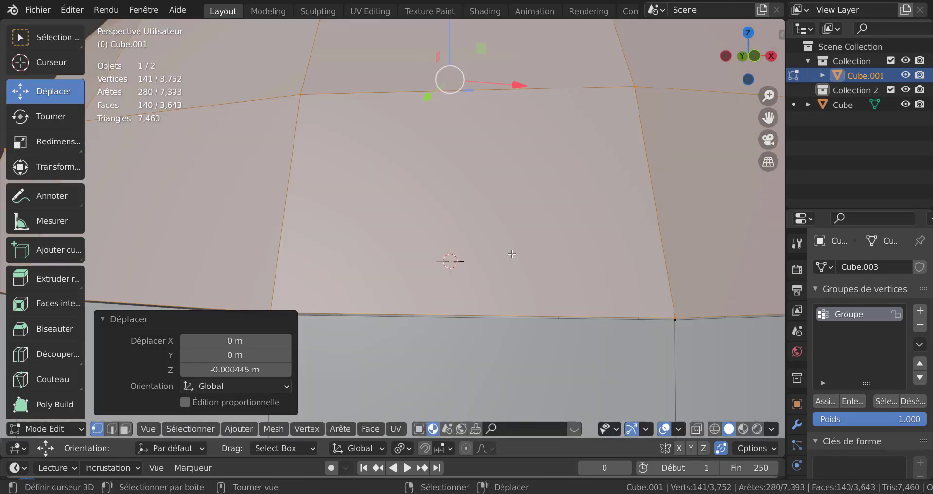
click(742, 448)
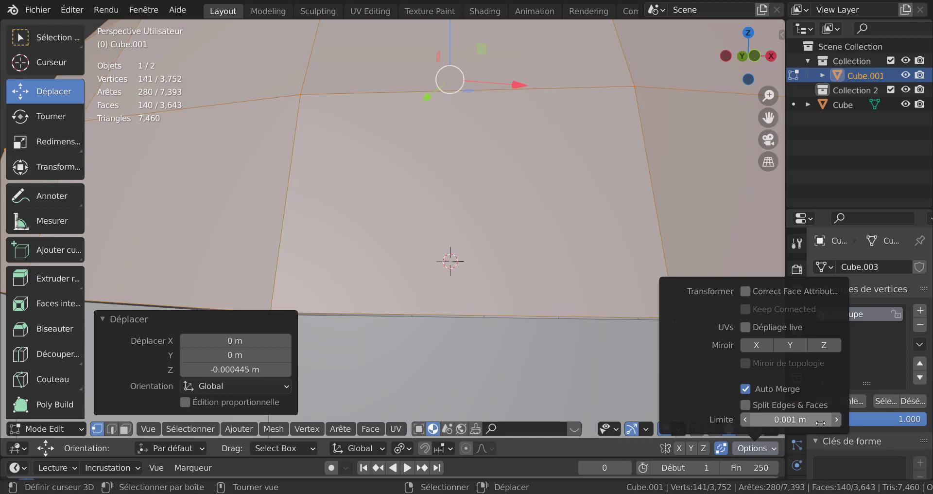
click(836, 419)
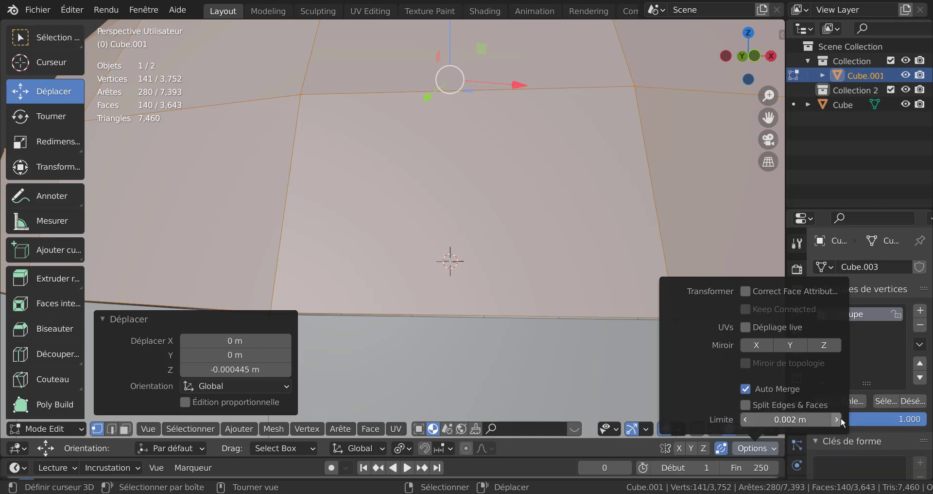
drag(797, 419, 833, 420)
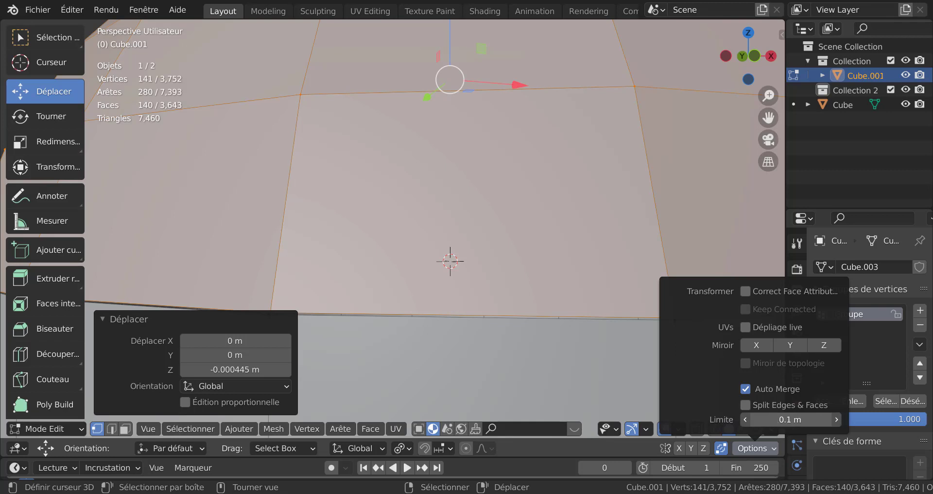
Move the dome about 0.001 m along Z so its bottom vertices auto-merge with the cylinder's rim
scroll(641, 344, down, 5)
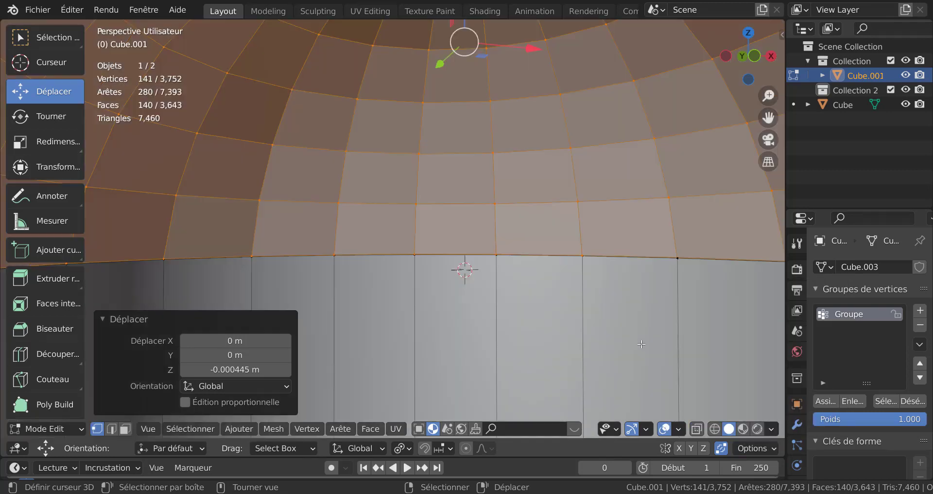
scroll(642, 343, up, 4)
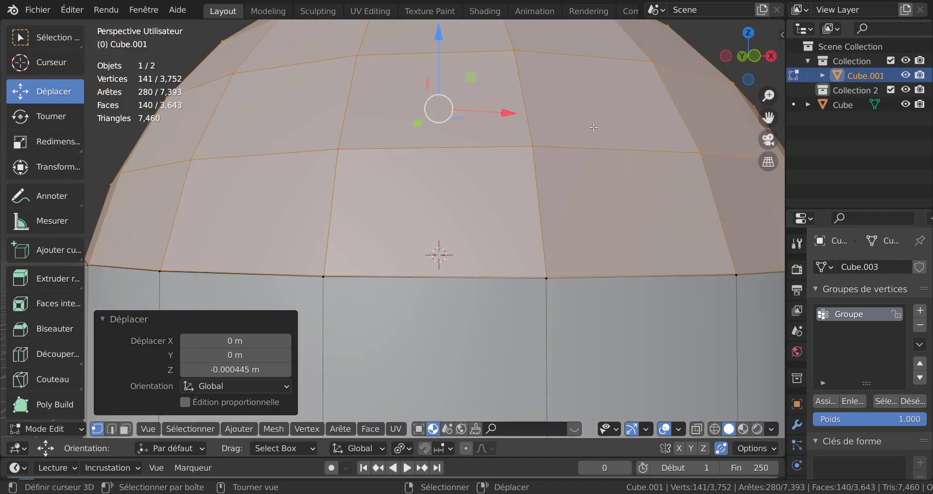
key(g)
key(z)
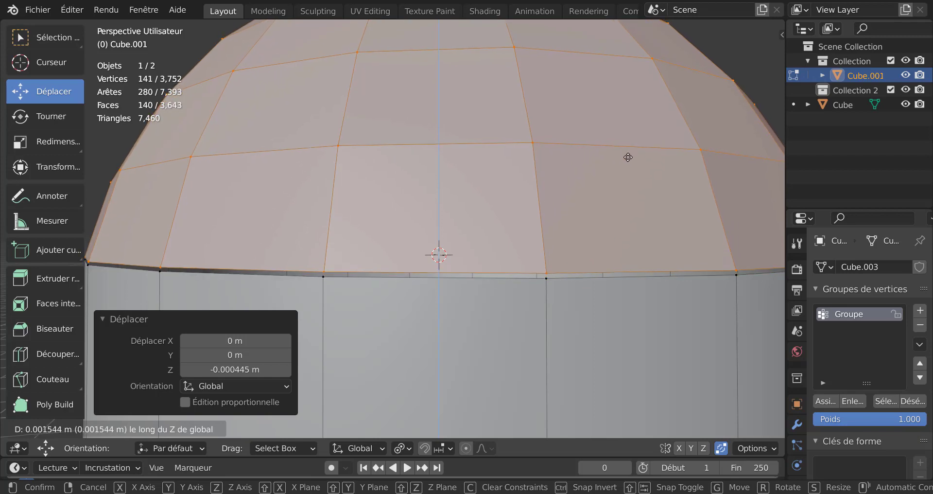
click(629, 163)
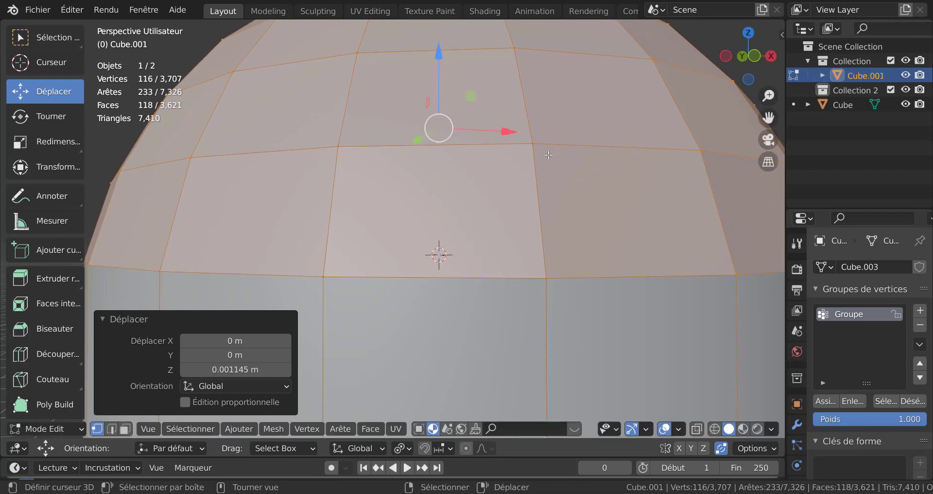
Examine the domed top and its junction with the cylinder from several angles, in both Edit Mode and Object Mode
scroll(568, 172, down, 4)
middle_drag(566, 204, 521, 199)
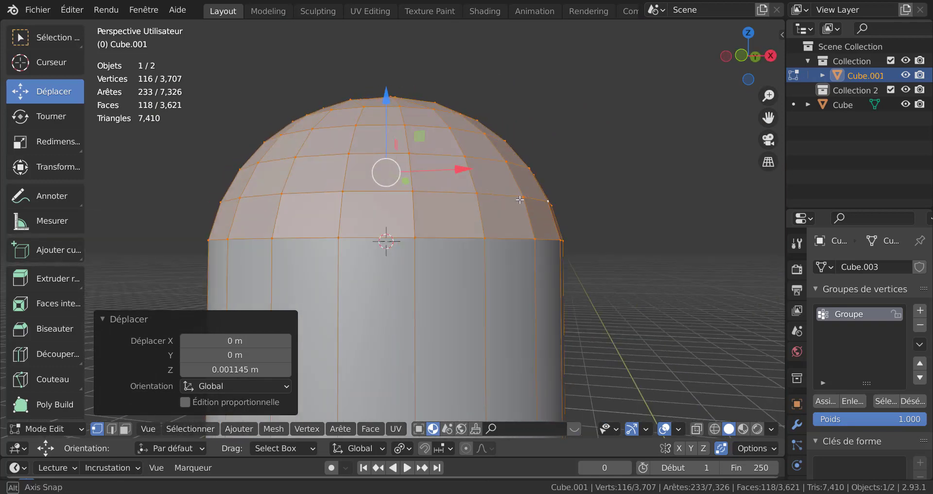
middle_drag(599, 237, 669, 375)
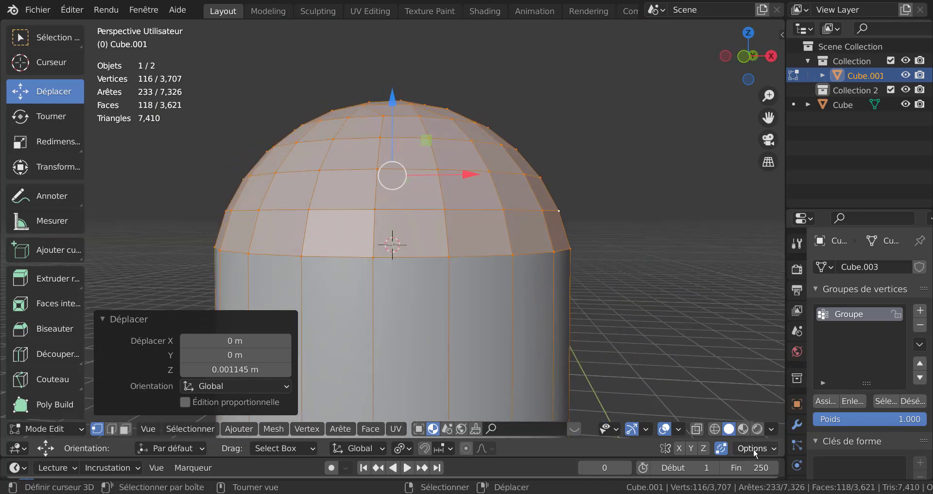
click(776, 450)
middle_drag(527, 152, 623, 214)
key(Tab)
middle_drag(595, 167, 470, 132)
key(Tab)
Bevel the edge loop at the base of the dome with 2 segments and a width of 0.00706 m
scroll(554, 203, up, 2)
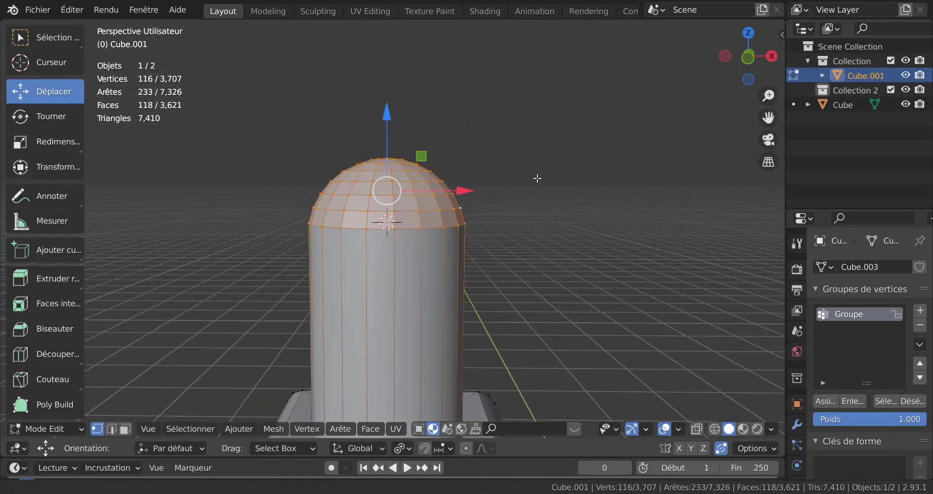
scroll(450, 232, up, 2)
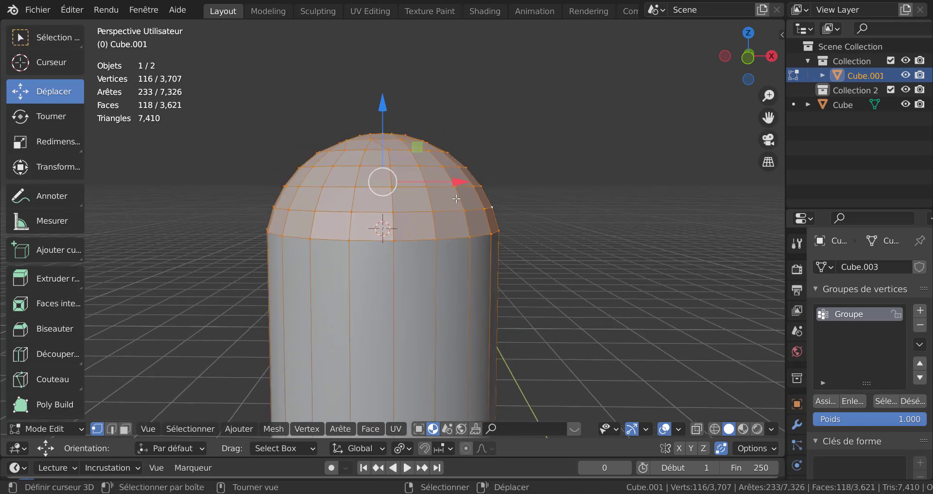
scroll(454, 233, up, 2)
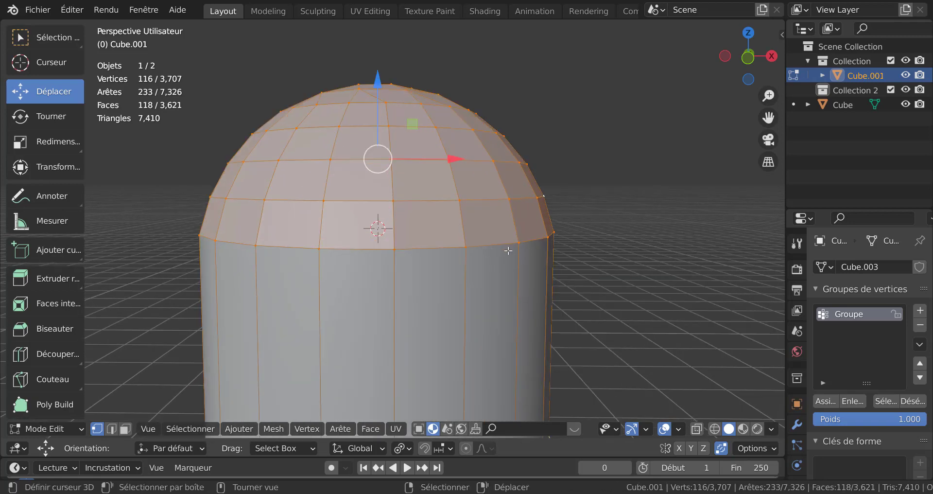
alt+click(503, 242)
scroll(644, 263, up, 1)
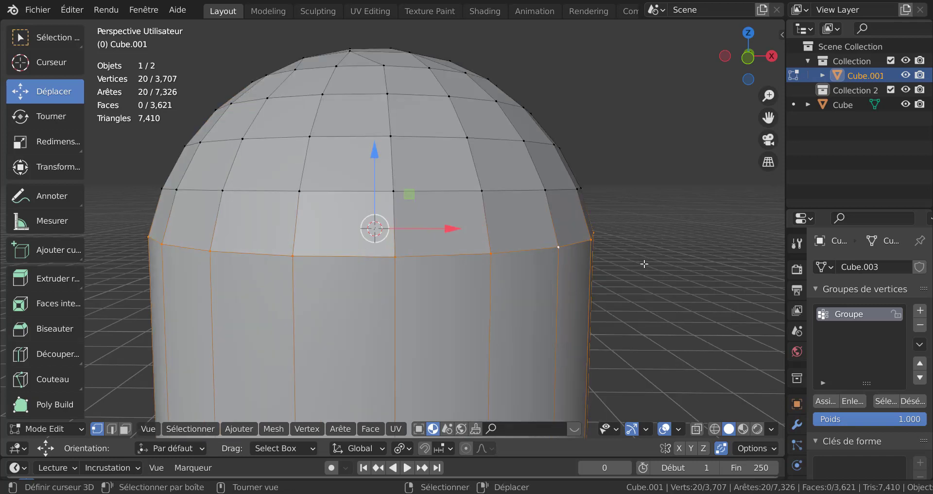
key(ctrl+b)
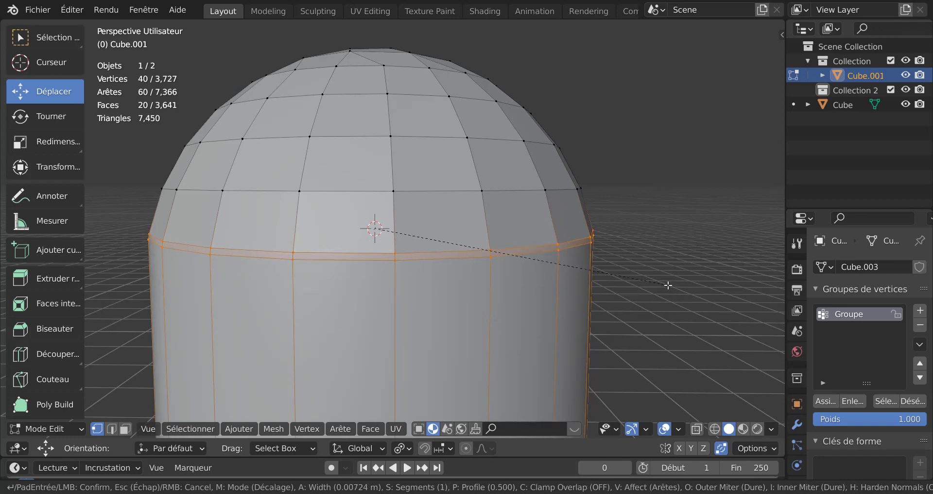
scroll(668, 284, up, 1)
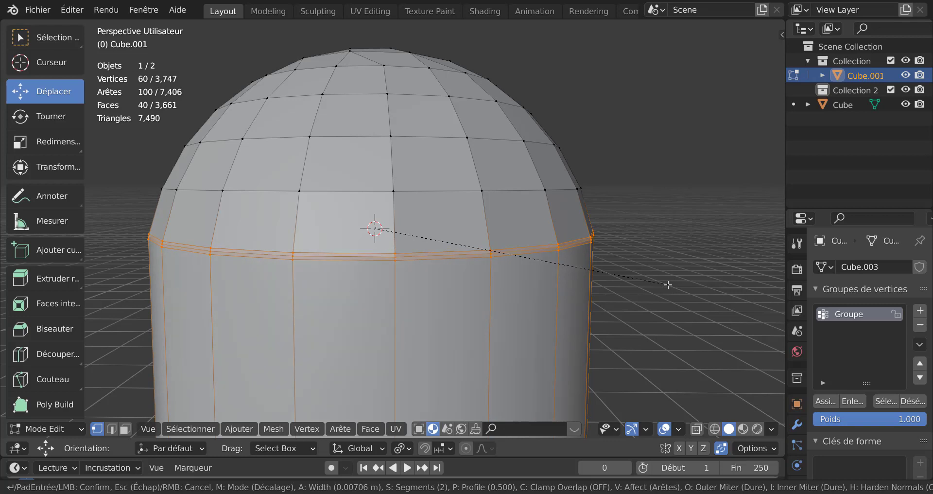
click(669, 284)
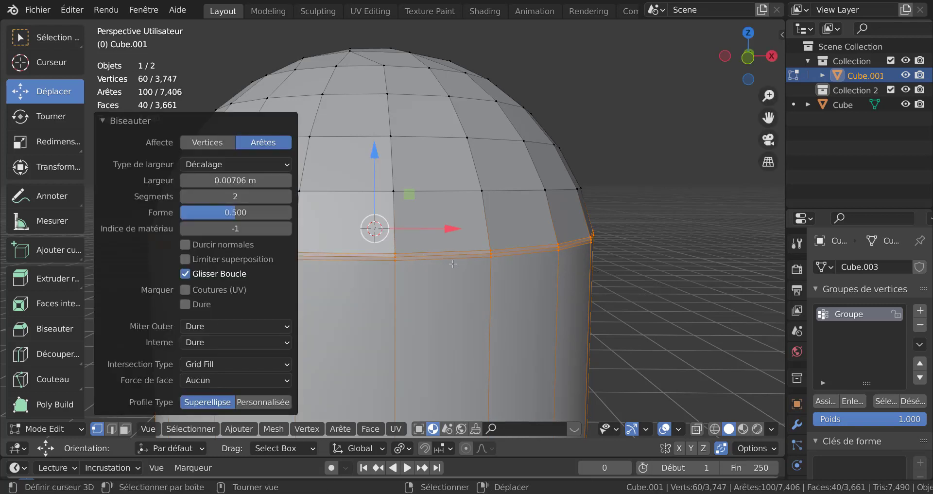
Shrink the selection to the bevel's middle edge loop and scale it inward to 0.966
scroll(453, 263, up, 3)
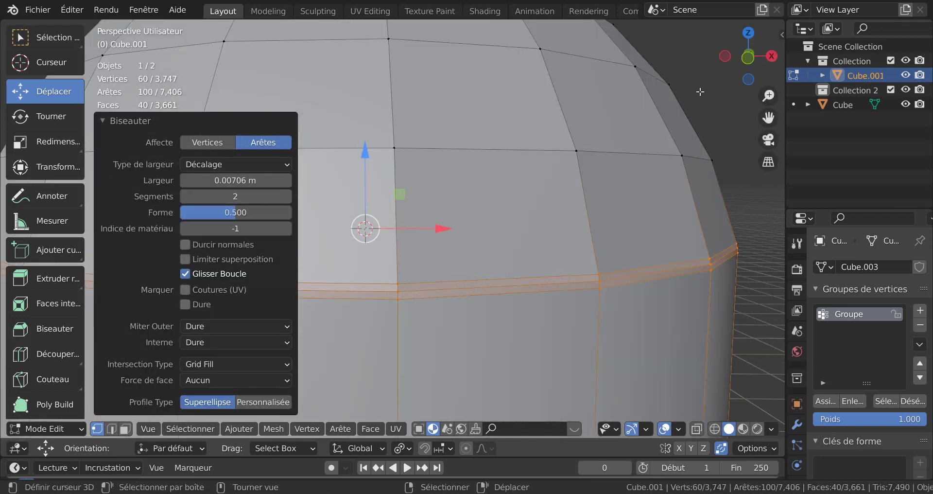
key(ctrl)
key(ctrl+KP_Subtract)
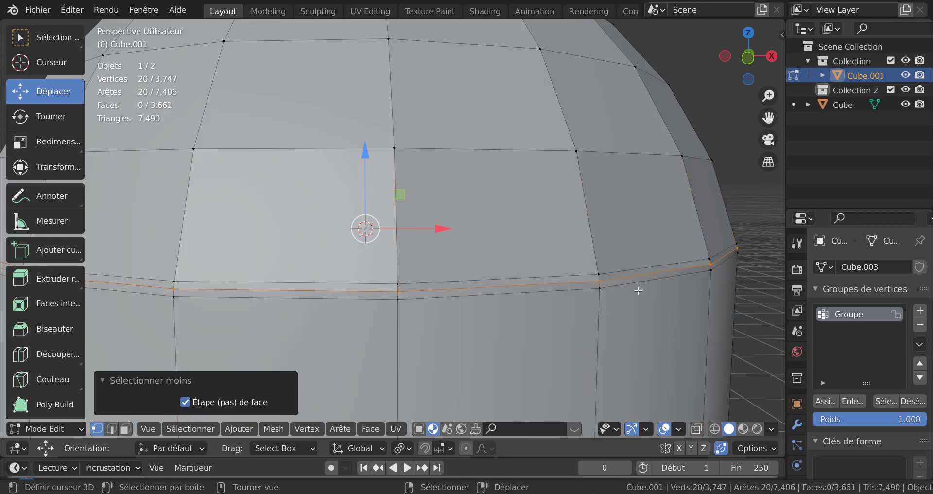
key(s)
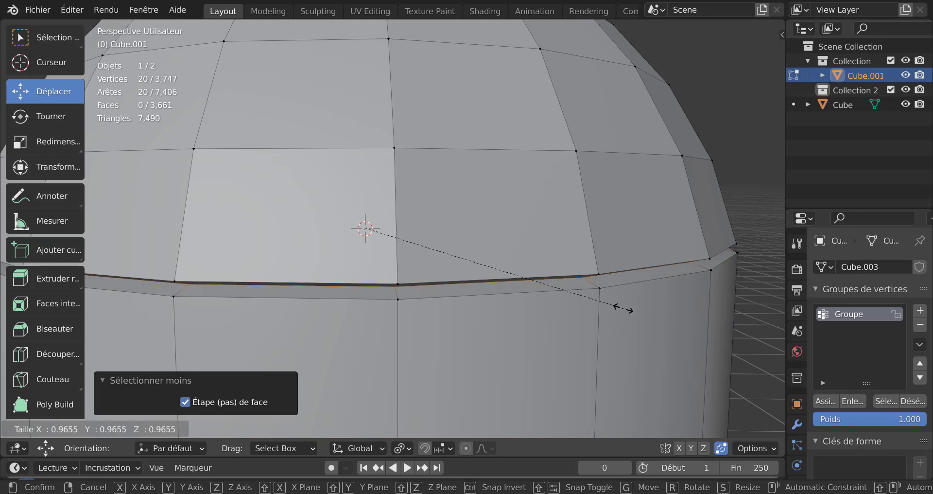
click(623, 308)
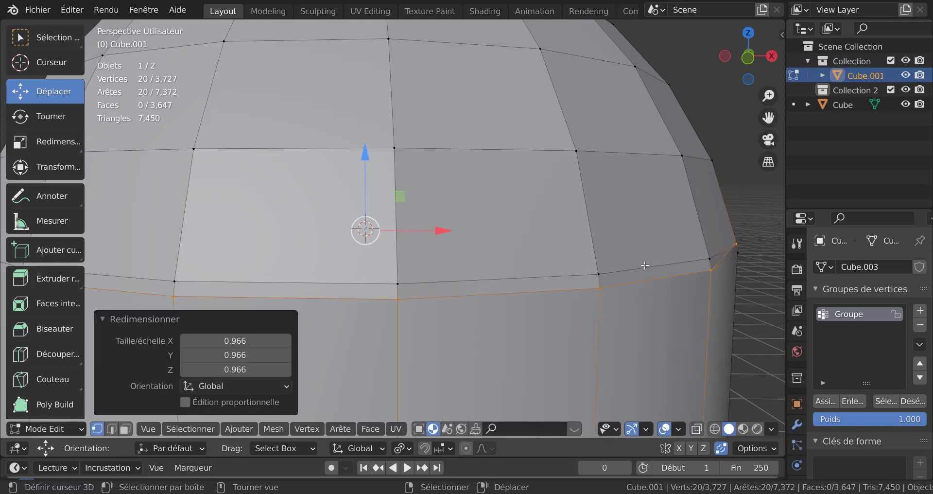
Switch to edge selection and dissolve the two diagonal edges crossing the narrow band at the dome's base
alt+click(644, 265)
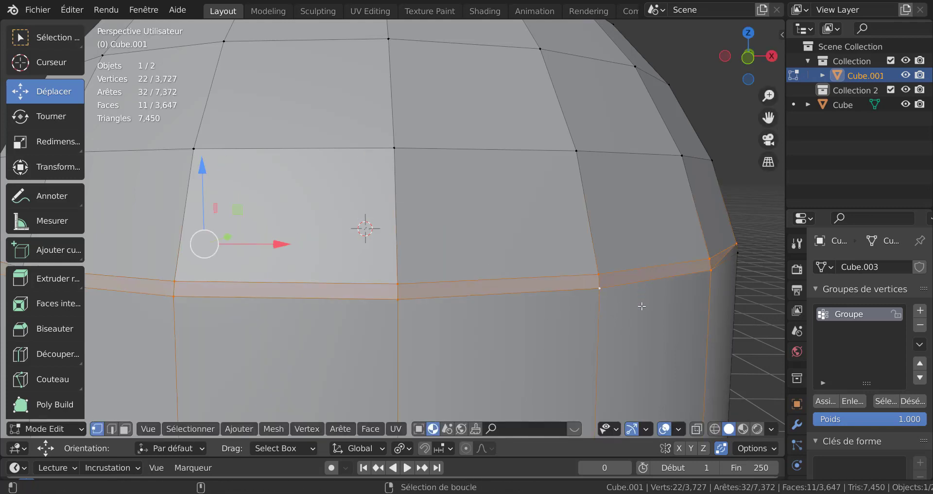
middle_drag(642, 306, 571, 304)
click(111, 428)
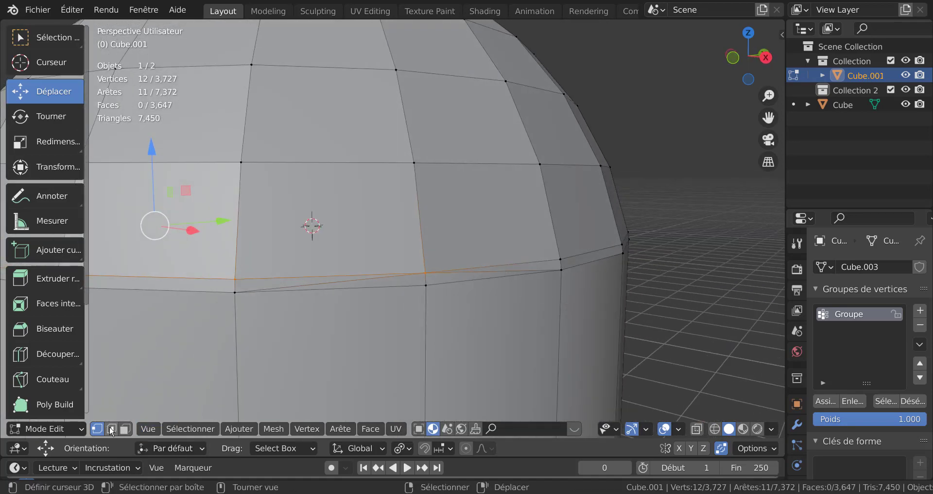
click(339, 282)
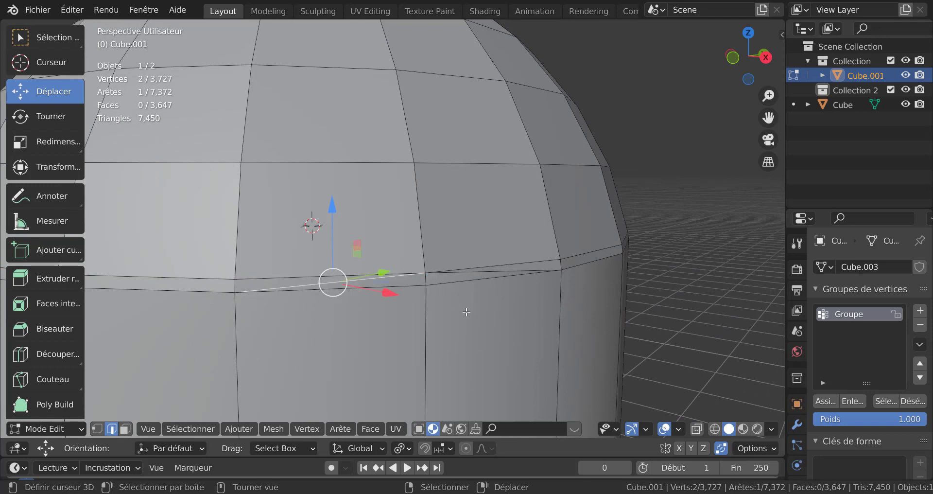
shift+click(499, 270)
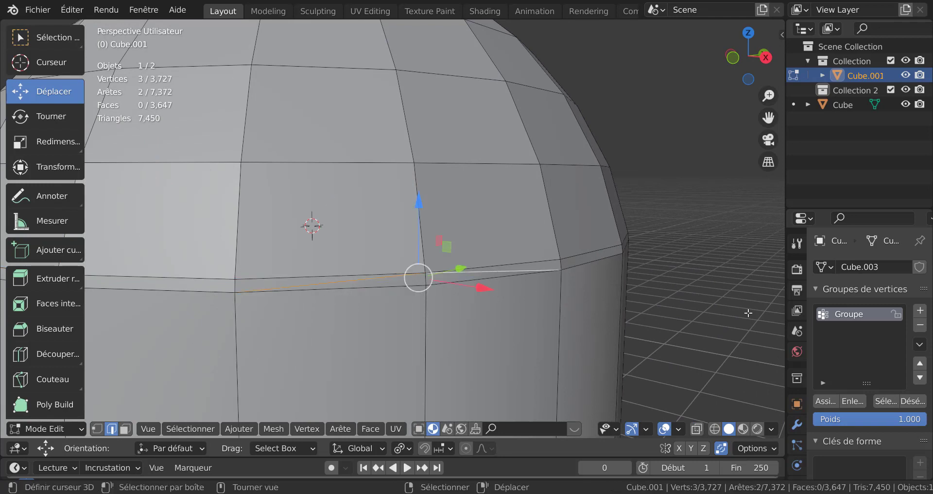
key(x)
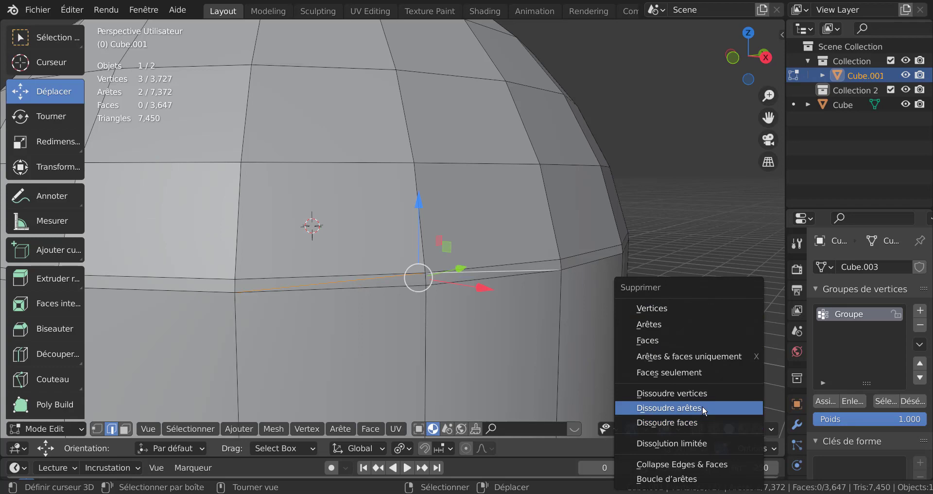
click(702, 407)
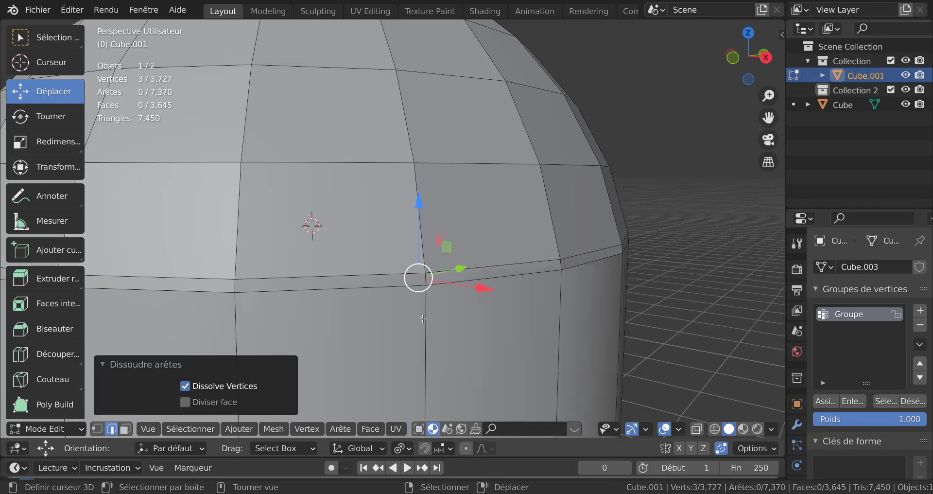
Dissolve the four remaining diagonal edges in the narrow band on the opposite side of the cylinder
middle_drag(423, 319, 287, 255)
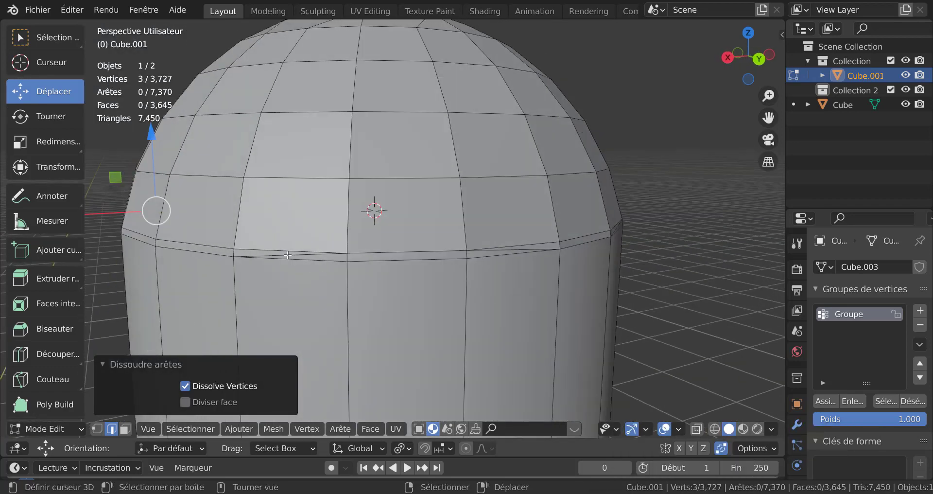
click(288, 255)
shift+click(506, 250)
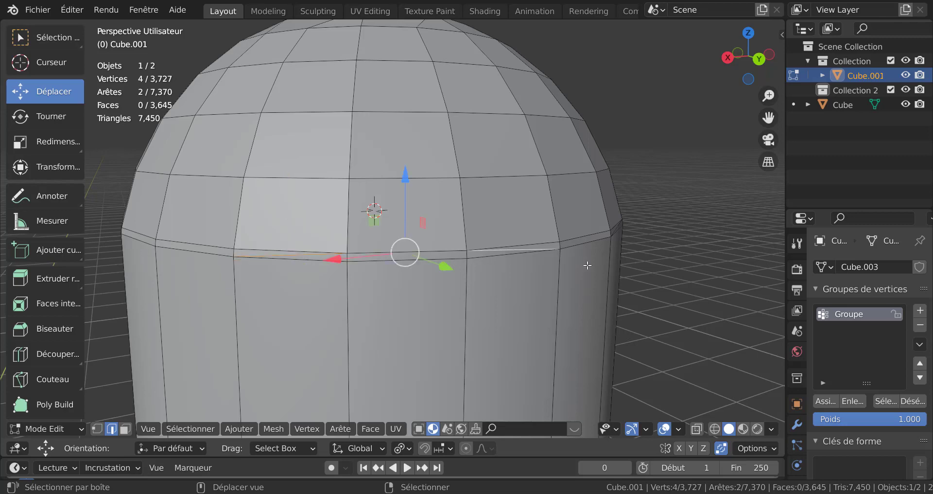
middle_drag(590, 266, 404, 286)
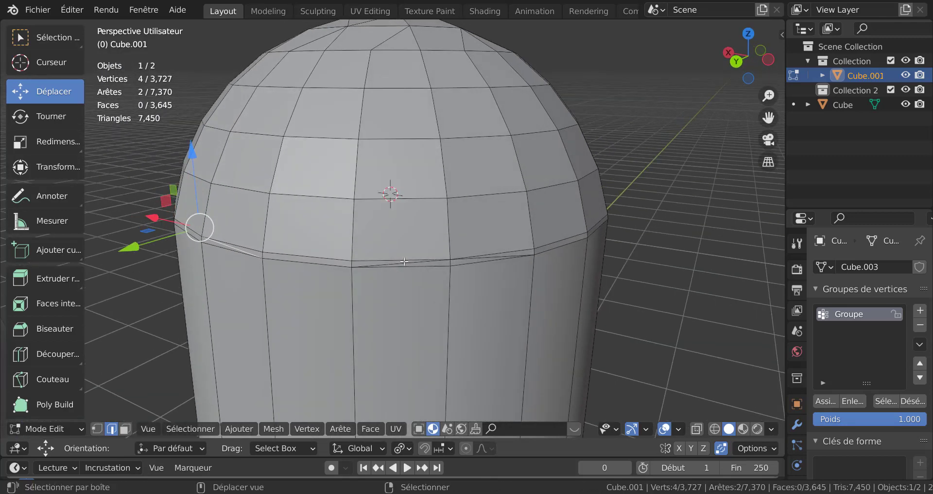
shift+click(440, 266)
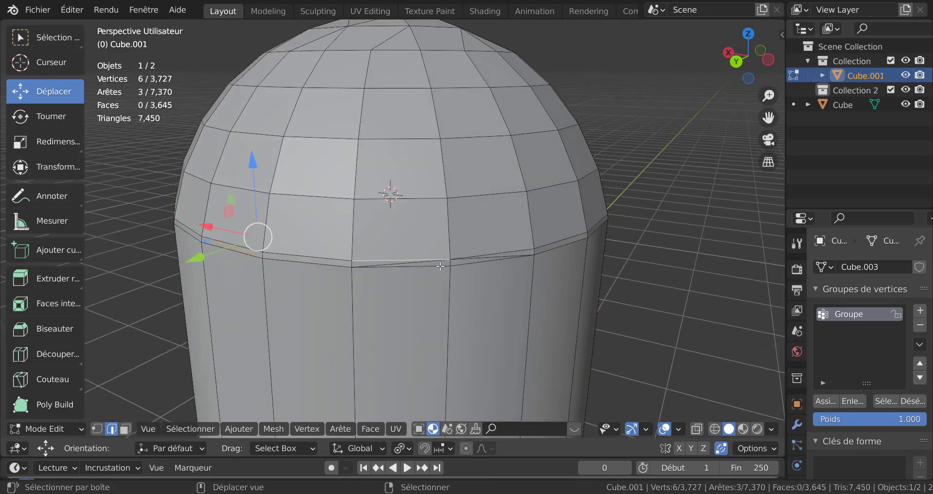
shift+click(505, 258)
key(x)
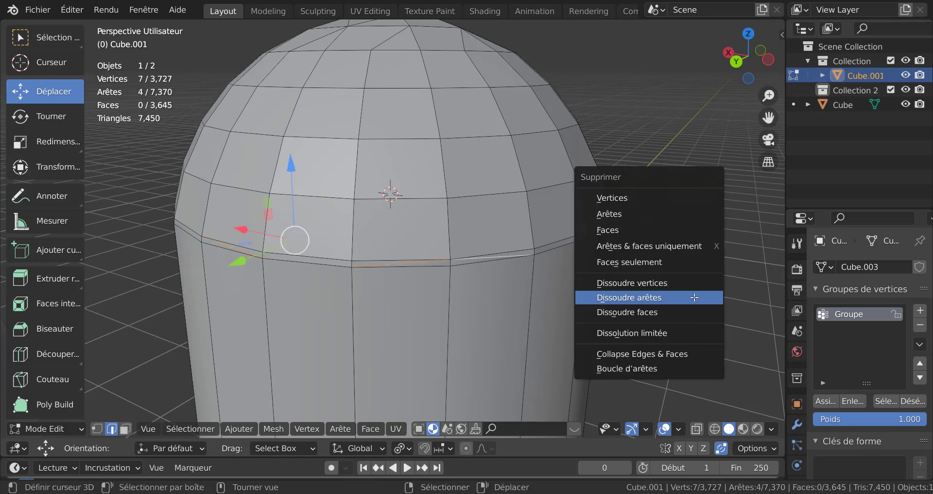
click(693, 297)
Try to add a single centred loop cut around the narrow band at the dome's base
middle_drag(578, 273, 442, 273)
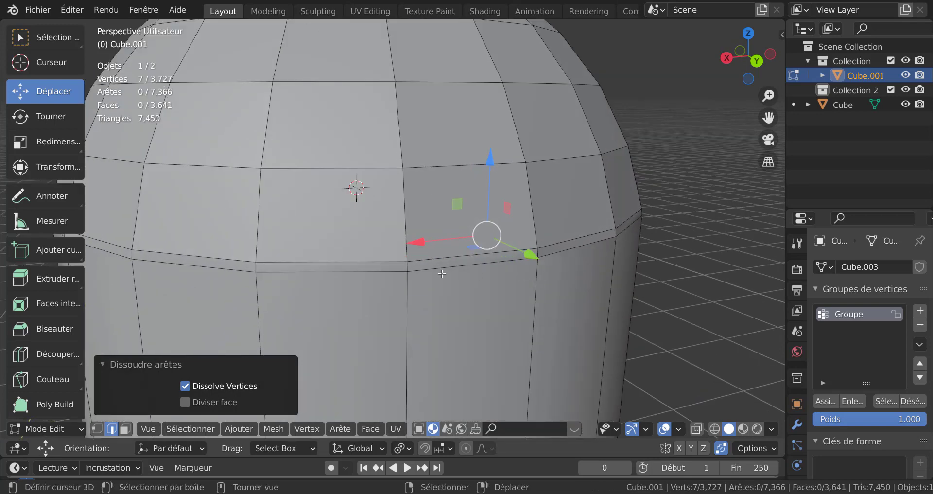
key(ctrl+r)
click(410, 264)
right_click(591, 307)
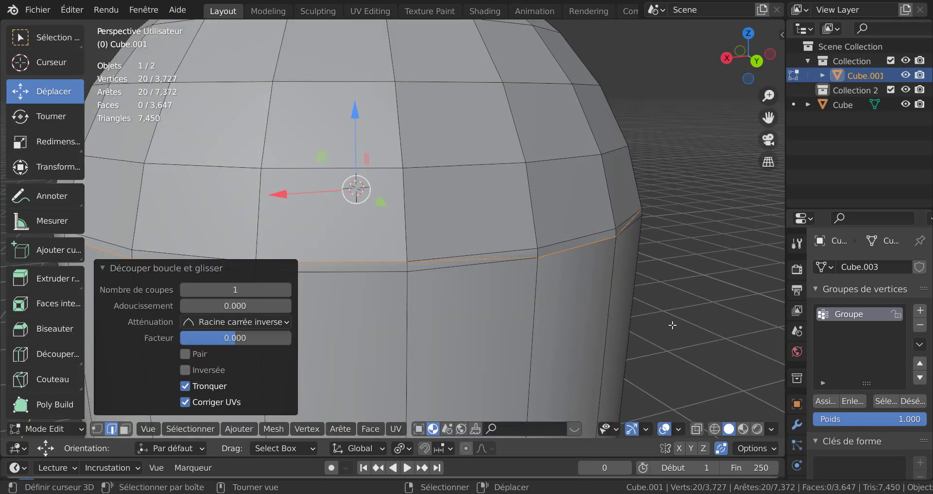
middle_drag(673, 324, 580, 301)
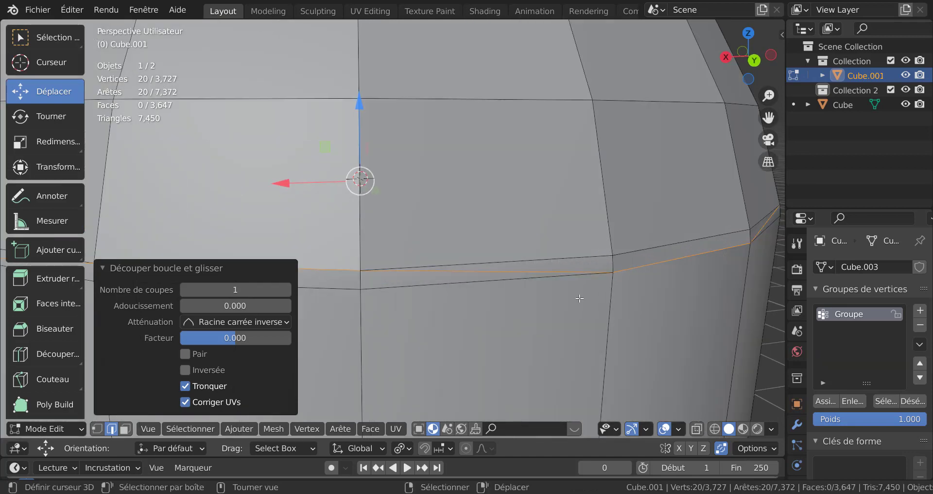
scroll(599, 301, down, 2)
key(ctrl+z)
scroll(599, 293, down, 1)
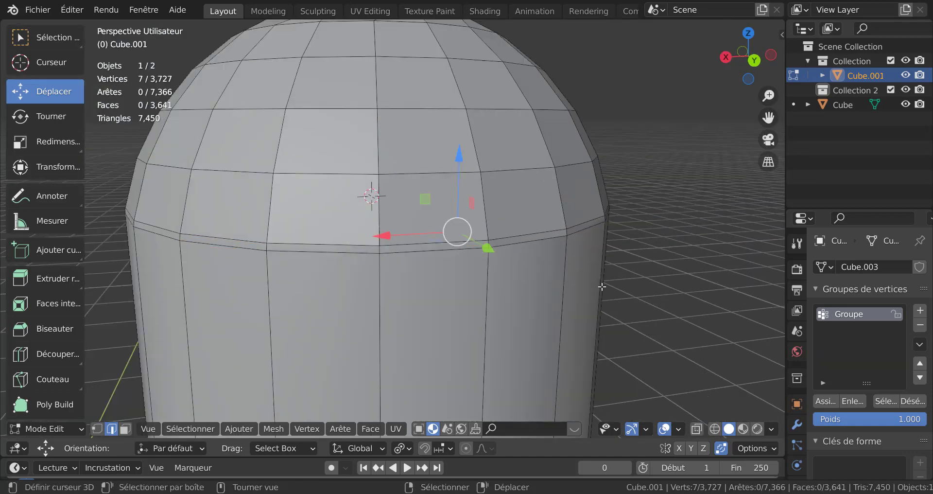
Merge all of the mesh's vertices by distance with a merge distance of 0.0001 m
key(a)
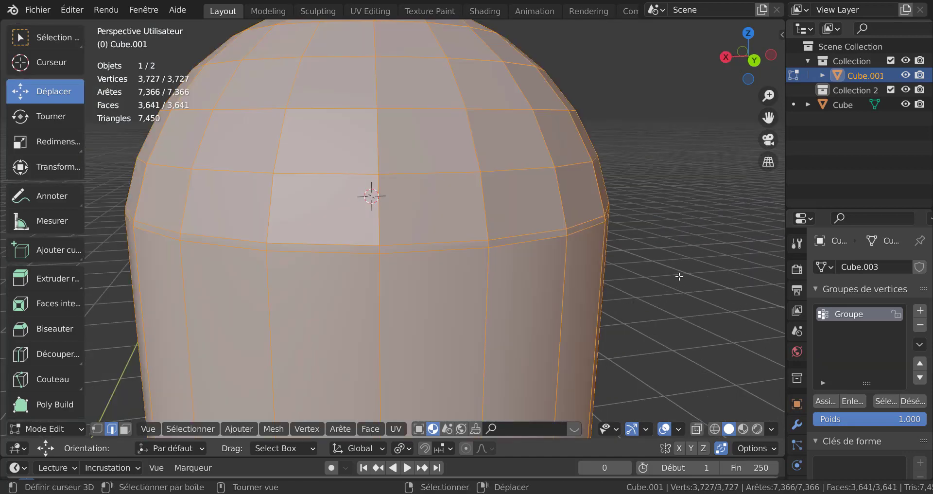
key(q)
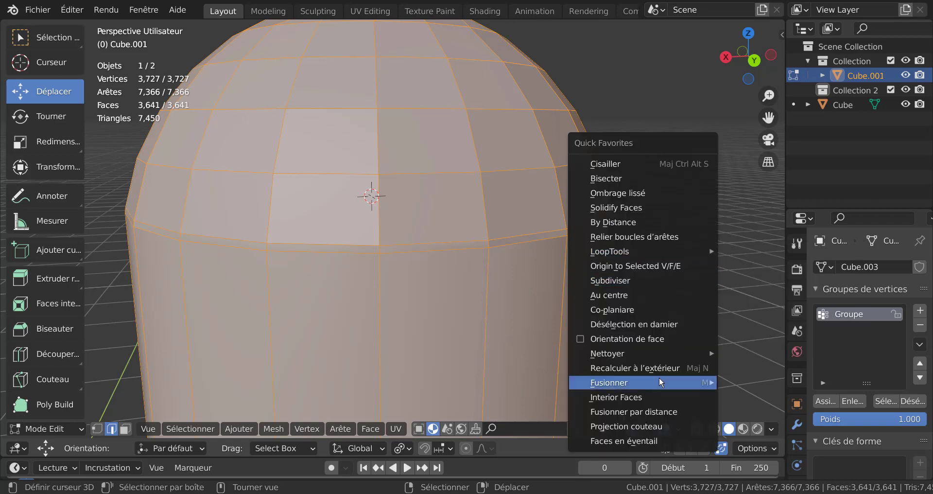
click(626, 414)
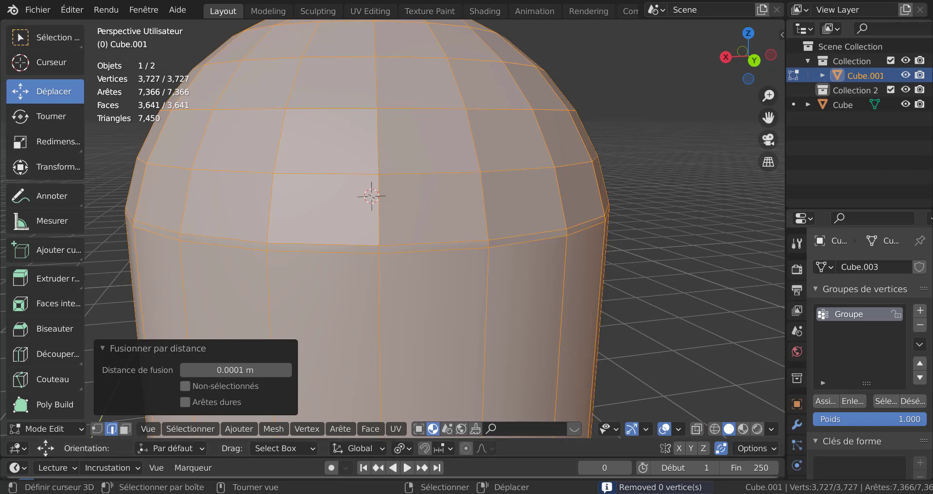
Bevel the narrow band's lower edge loop with 2 segments and a width of 0.00538 m
scroll(549, 286, up, 2)
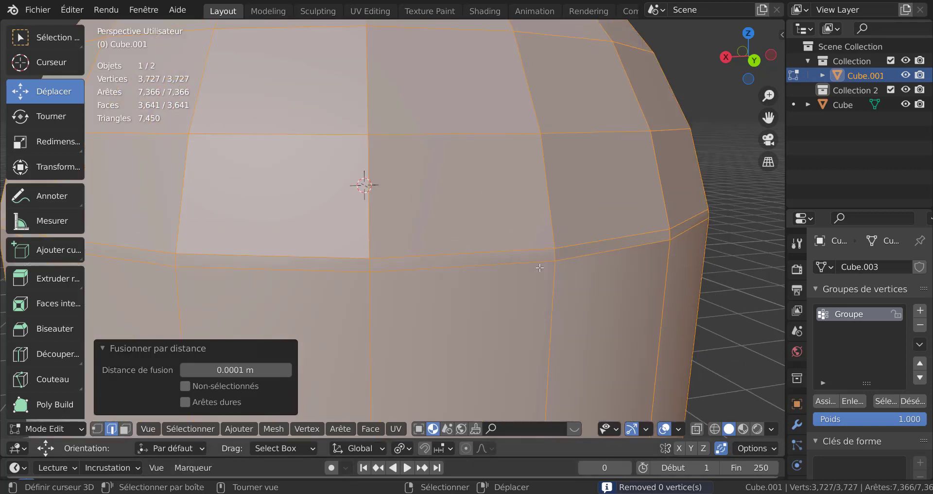
alt+click(578, 257)
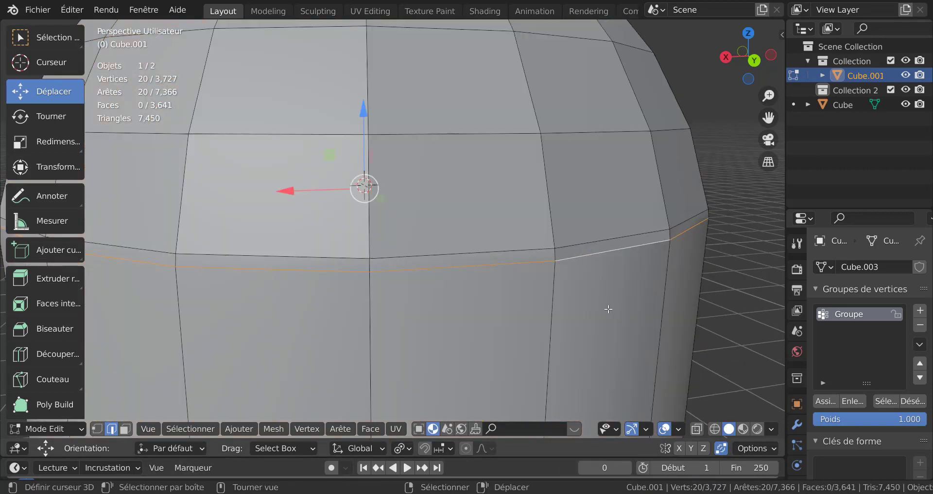
key(ctrl+b)
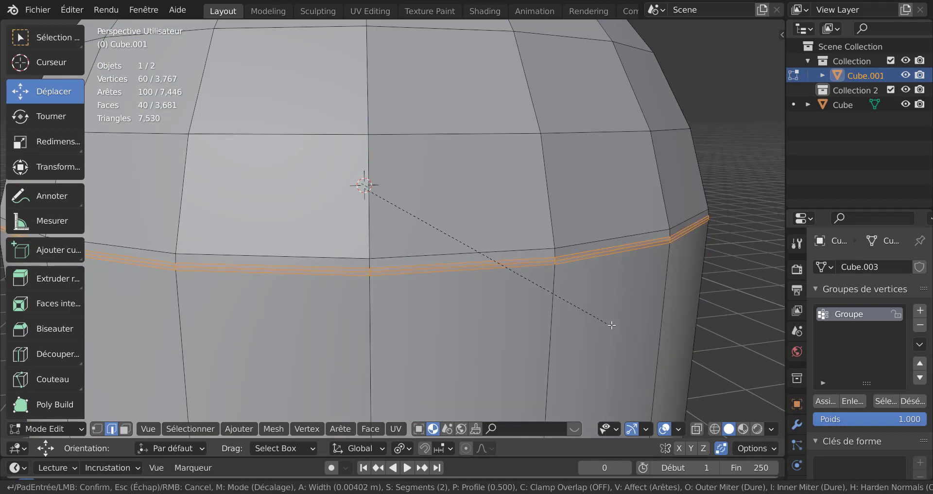
click(611, 325)
scroll(604, 305, up, 2)
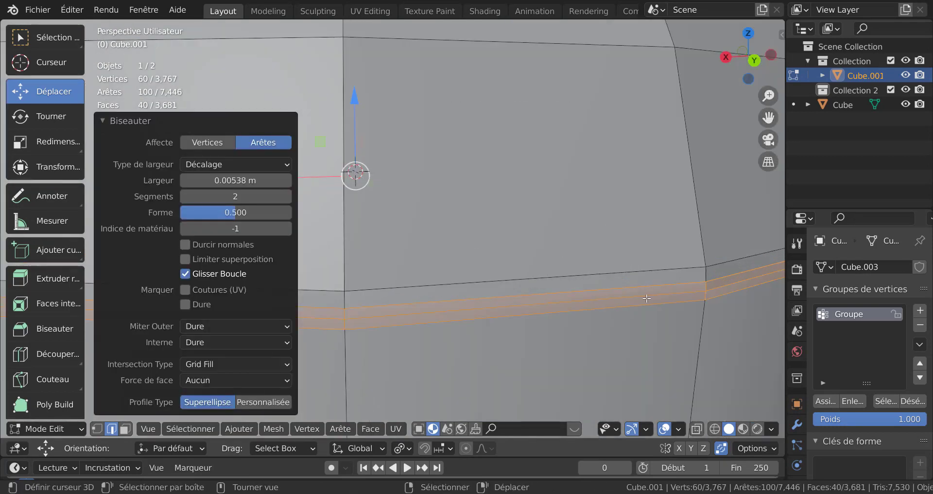
Select the middle edge loop of the bevelled band at the dome's base and scale it to 0.971
key(ctrl+z)
scroll(644, 304, down, 3)
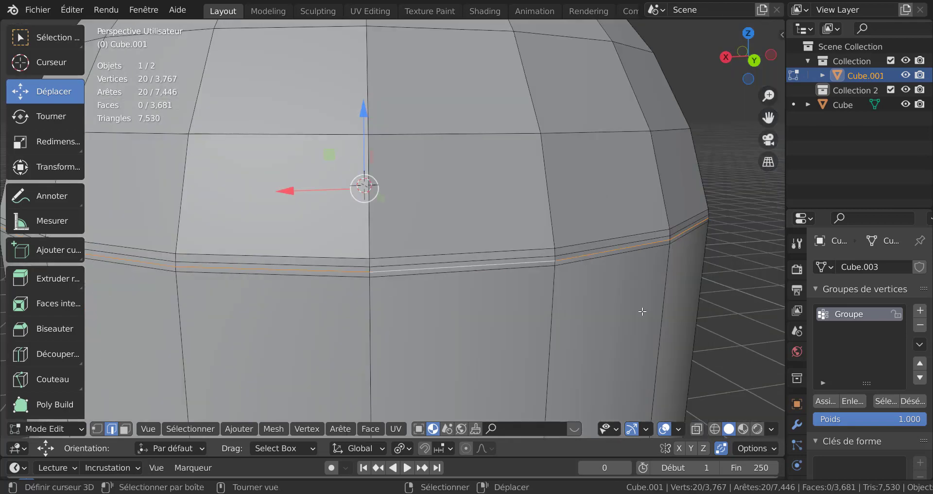
key(s)
click(634, 350)
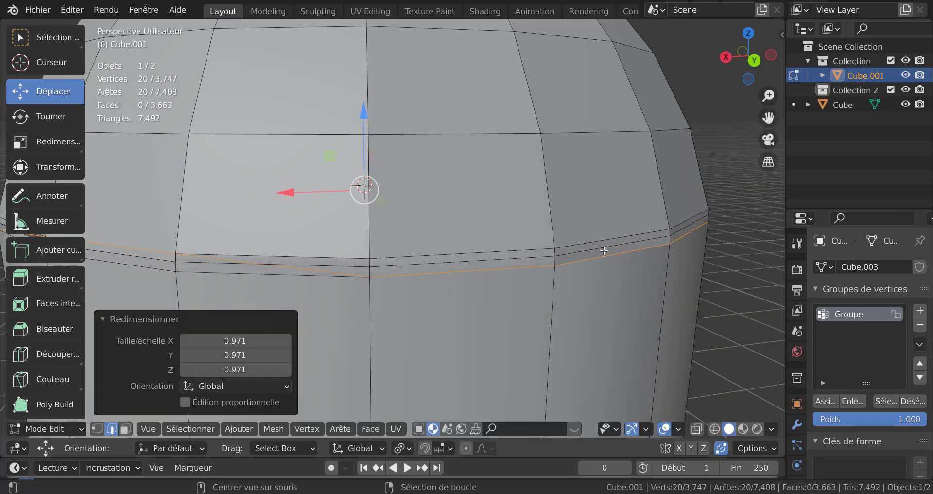
Bevel the edge loops above and below the scaled loop with 2 segments and a width of about 0.0121 m
alt+click(604, 251)
alt+shift+click(605, 256)
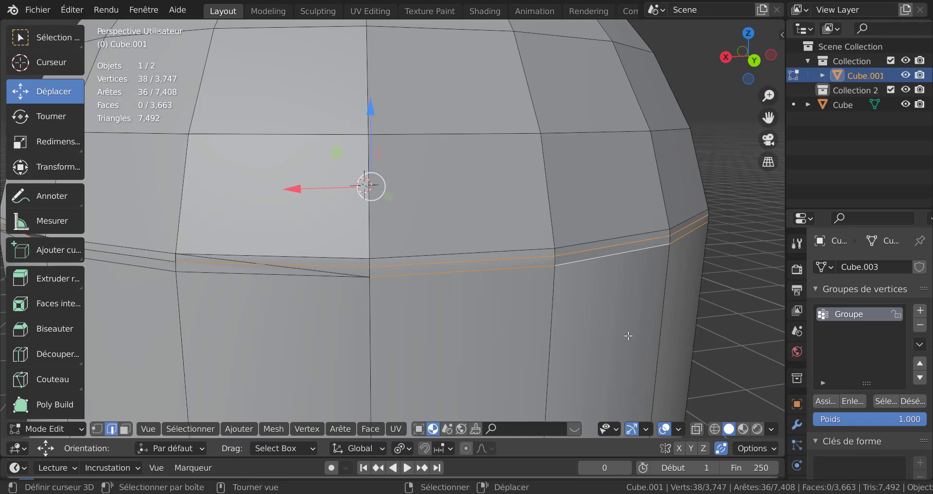
key(ctrl+b)
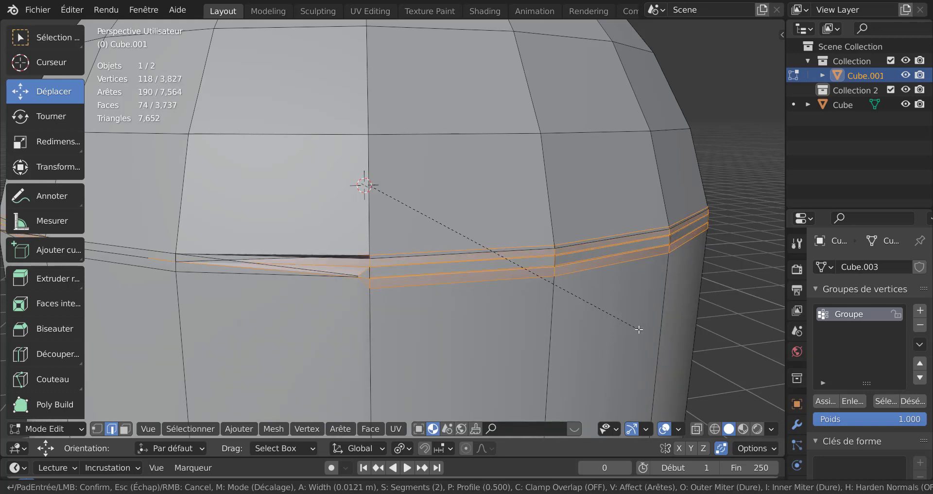
click(637, 328)
Undo the groove's bevel and scaling, along with the earlier bevel of the band's lower edge loop
scroll(632, 325, down, 4)
middle_drag(630, 323, 508, 310)
scroll(544, 308, up, 2)
key(ctrl+z)
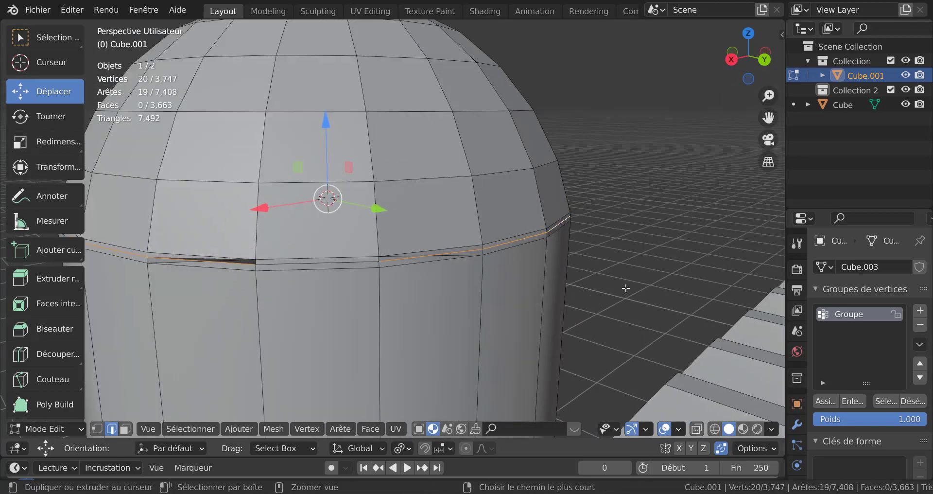
key(ctrl+b)
click(612, 289)
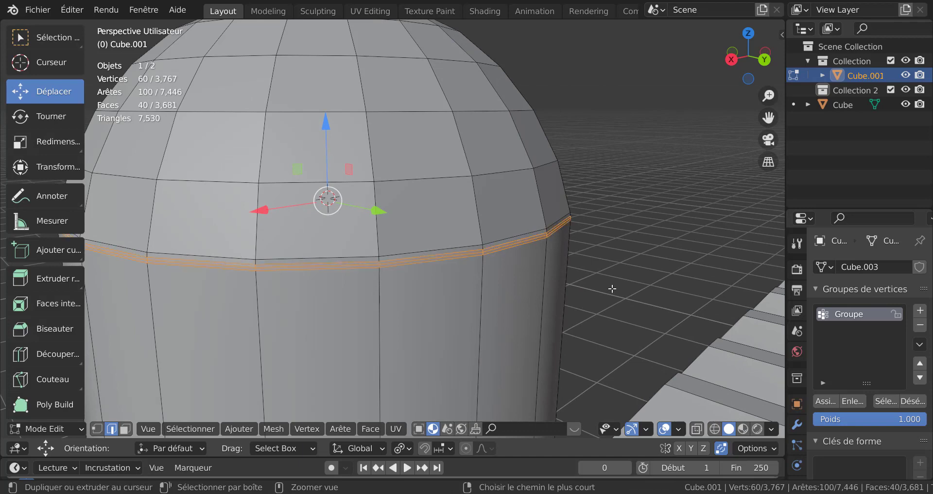
key(ctrl+z)
scroll(612, 285, down, 3)
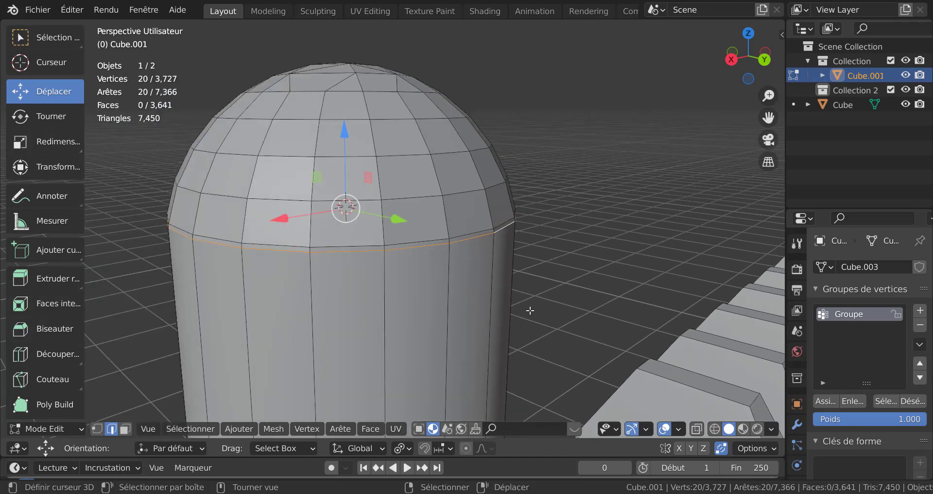
Apply all transformations to the object in Object Mode and return to Edit Mode
key(Tab)
scroll(384, 311, down, 2)
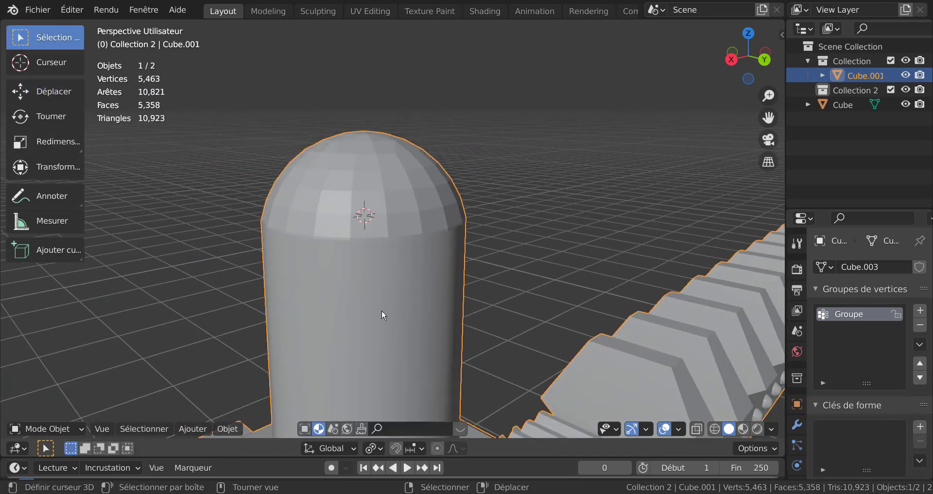
key(ctrl+a)
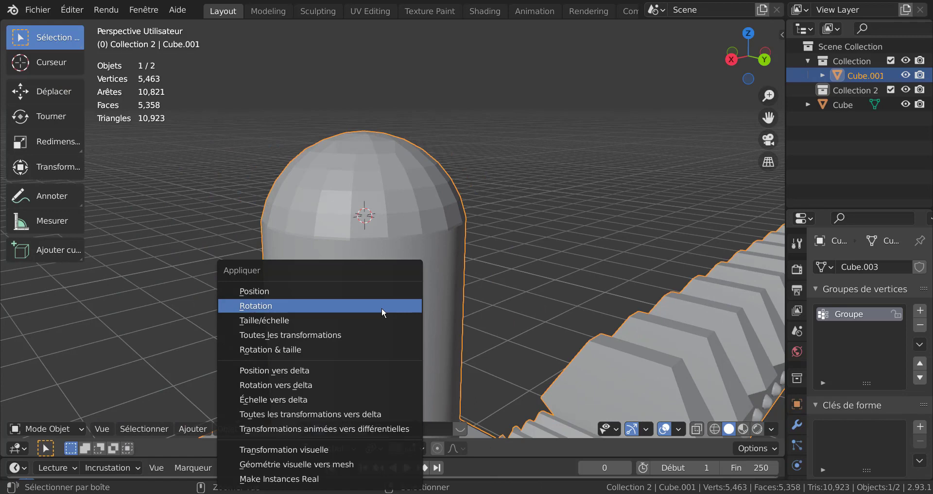
click(303, 336)
key(Tab)
Try a centred loop cut around the narrow band beneath the dome, and undo it
scroll(442, 284, up, 6)
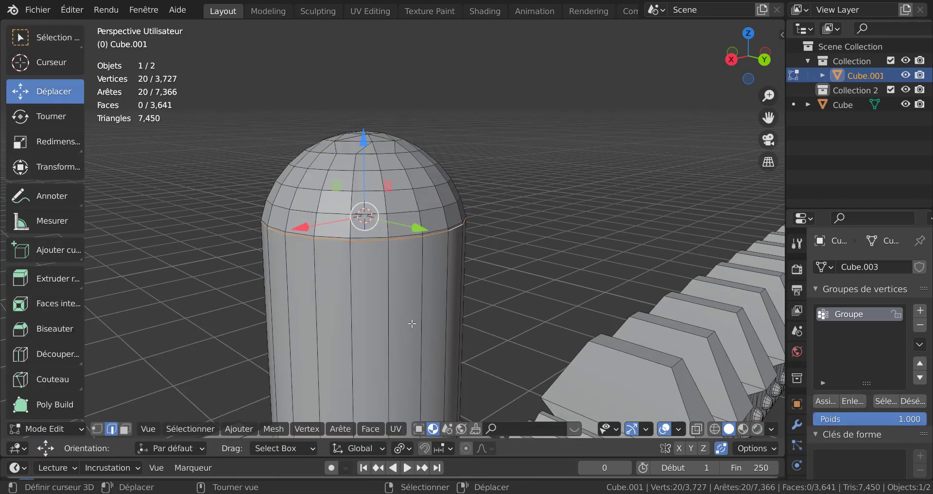
scroll(464, 257, up, 2)
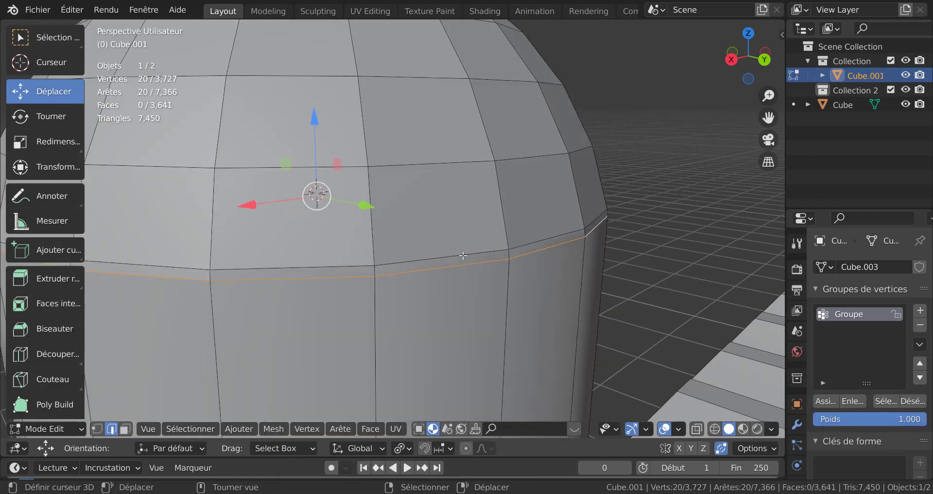
key(ctrl+r)
click(510, 252)
right_click(509, 251)
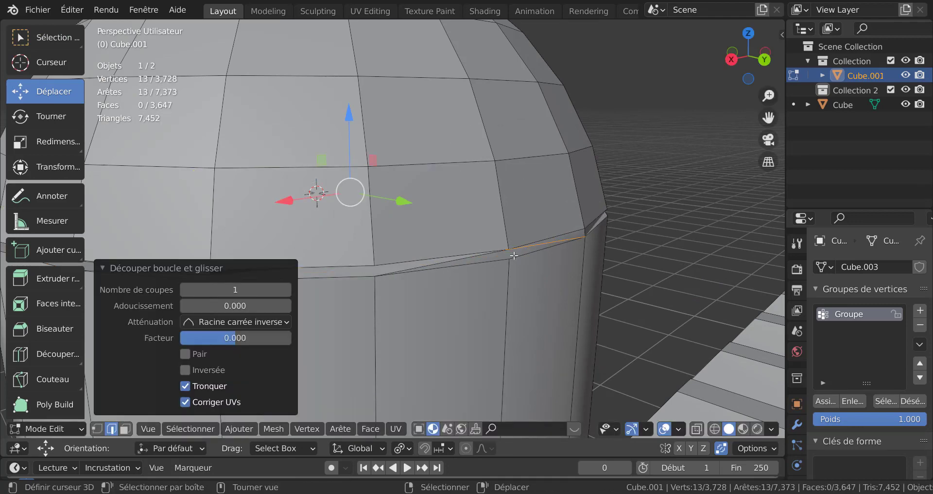
middle_drag(510, 251, 532, 237)
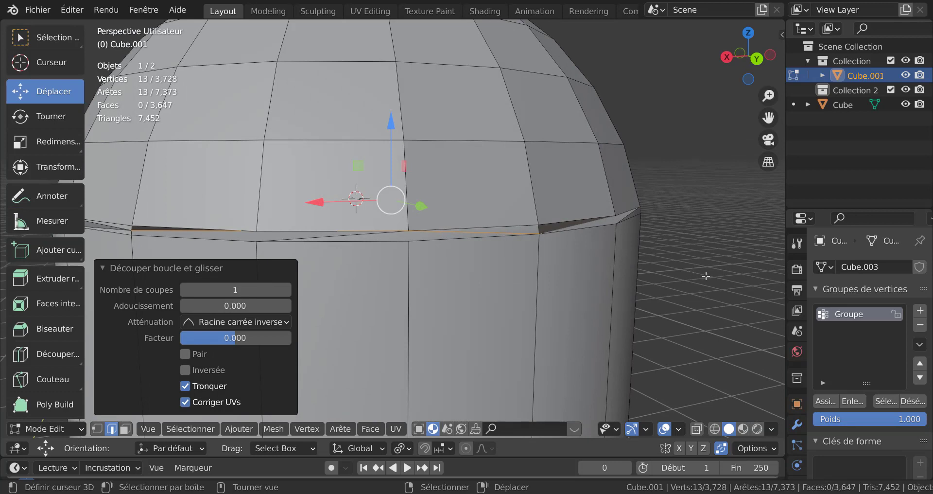
key(ctrl+z)
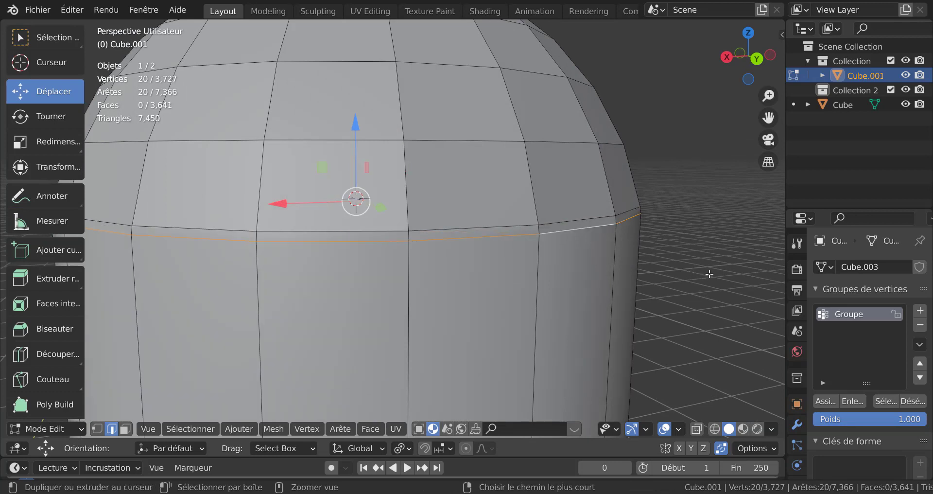
Turn off automatic merging of vertices for mesh editing
click(722, 450)
scroll(673, 336, down, 2)
middle_drag(673, 337, 644, 342)
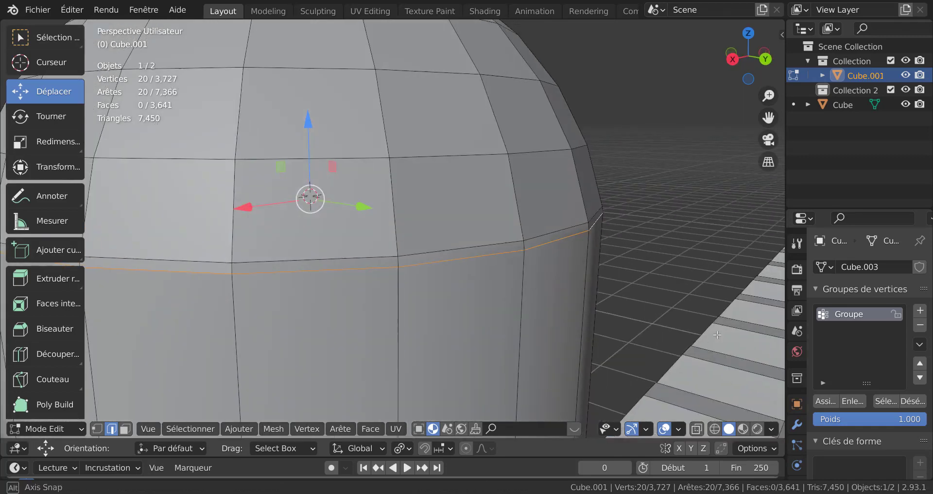
Add a centred loop cut around the narrow band at the dome's base and scale it inward to about 0.983
scroll(564, 305, up, 3)
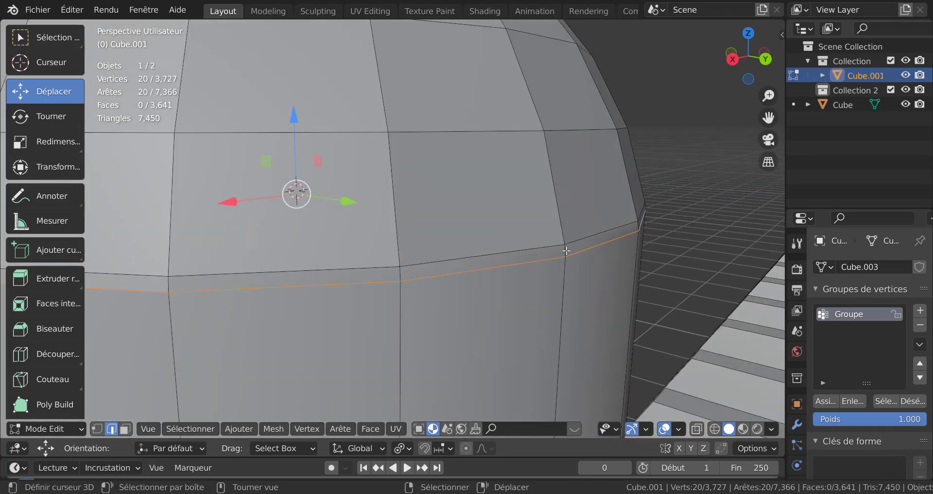
key(ctrl+r)
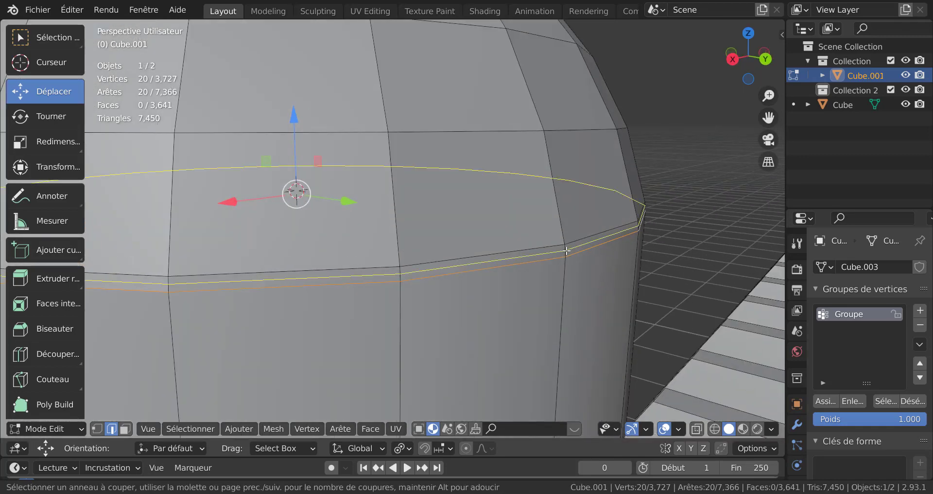
click(578, 262)
right_click(588, 269)
key(s)
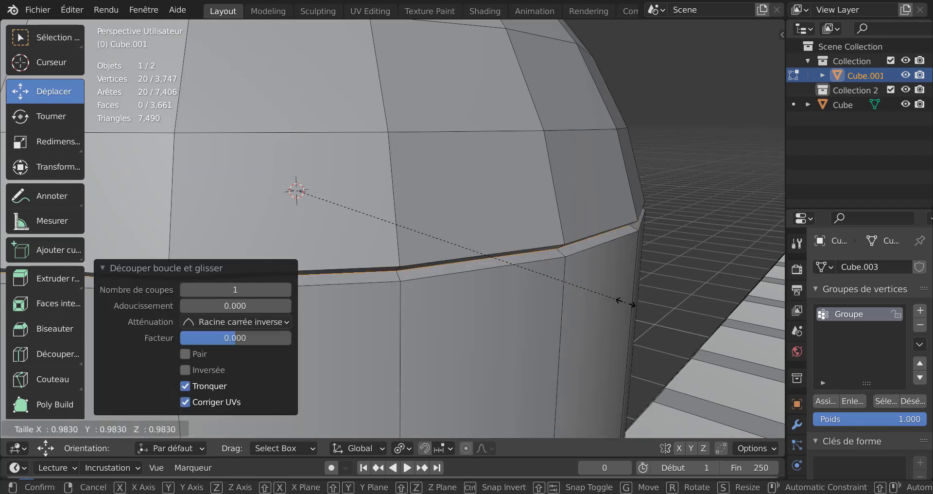
click(620, 302)
Bevel the groove's upper and lower edge loops with 2 segments and a width of about 0.0024 m
alt+click(574, 243)
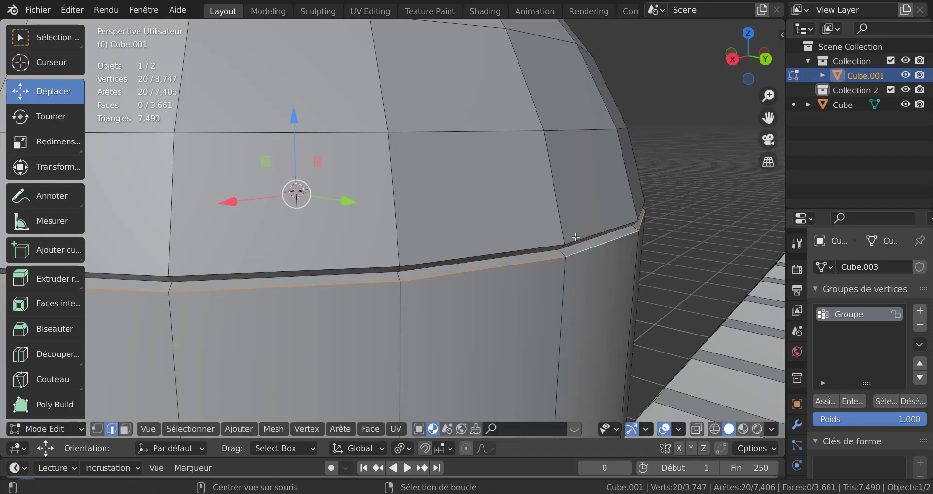
alt+shift+click(576, 238)
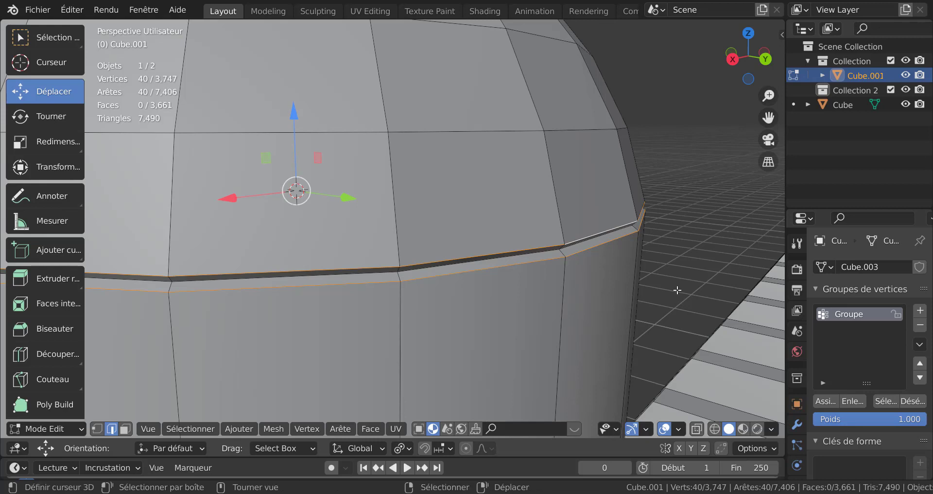
key(ctrl+b)
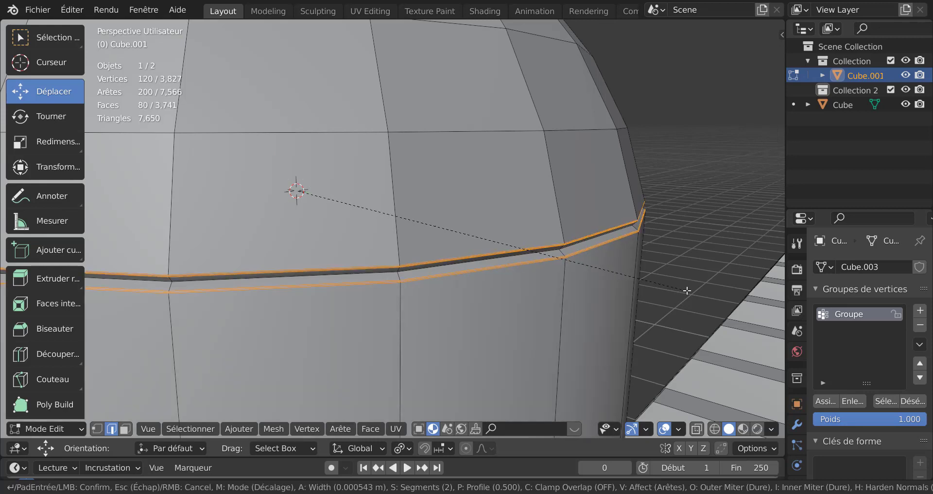
click(701, 291)
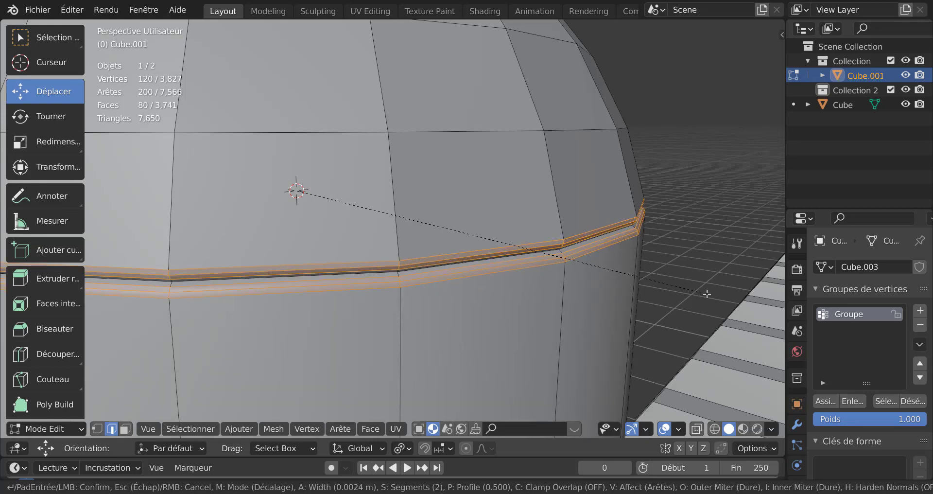
Switch to Object Mode and apply smooth shading to the whole object
key(Tab)
scroll(272, 277, down, 2)
scroll(351, 253, down, 4)
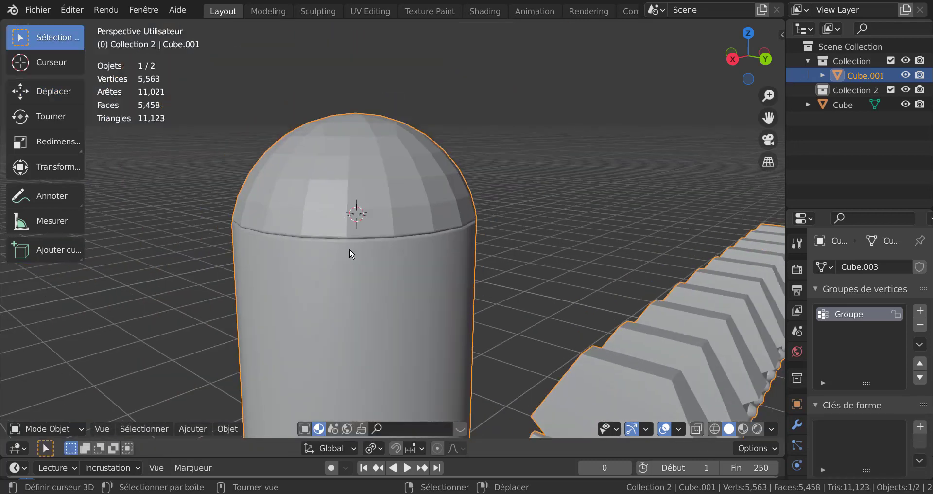
key(Tab)
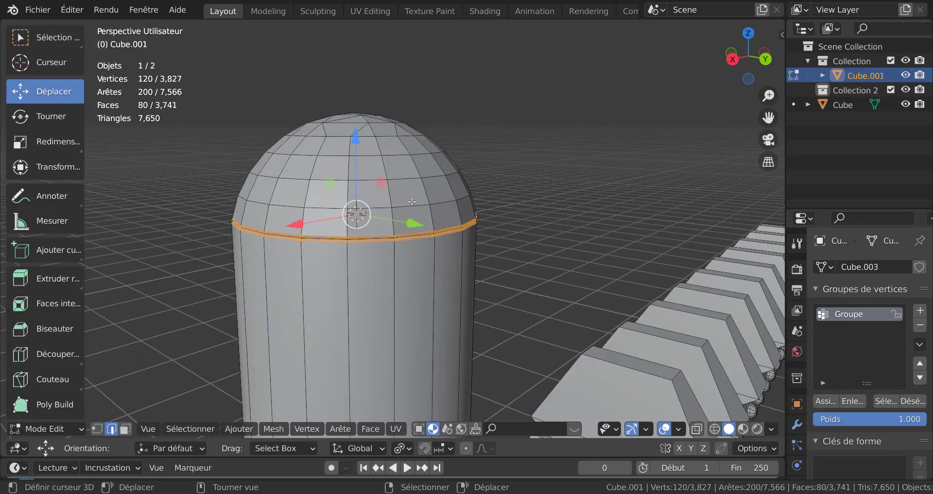
key(Tab)
scroll(410, 260, down, 2)
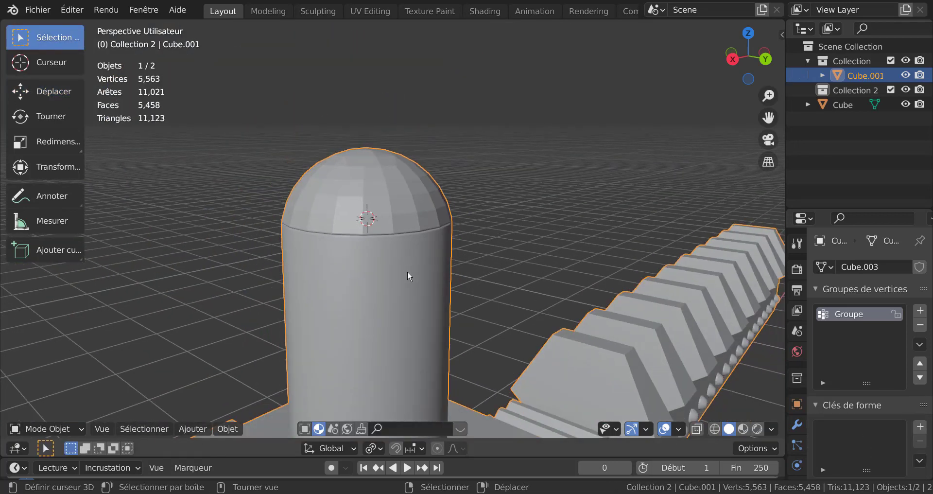
scroll(340, 311, down, 1)
click(194, 428)
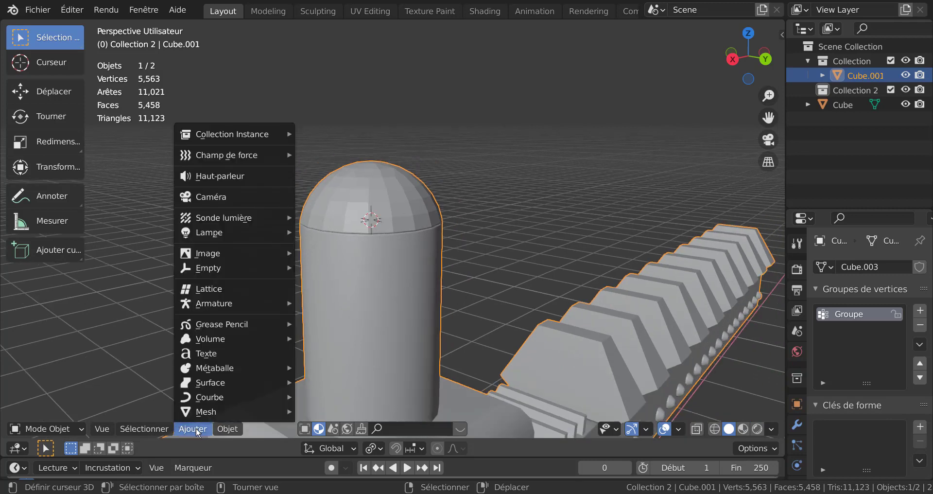
mouse_move(223, 433)
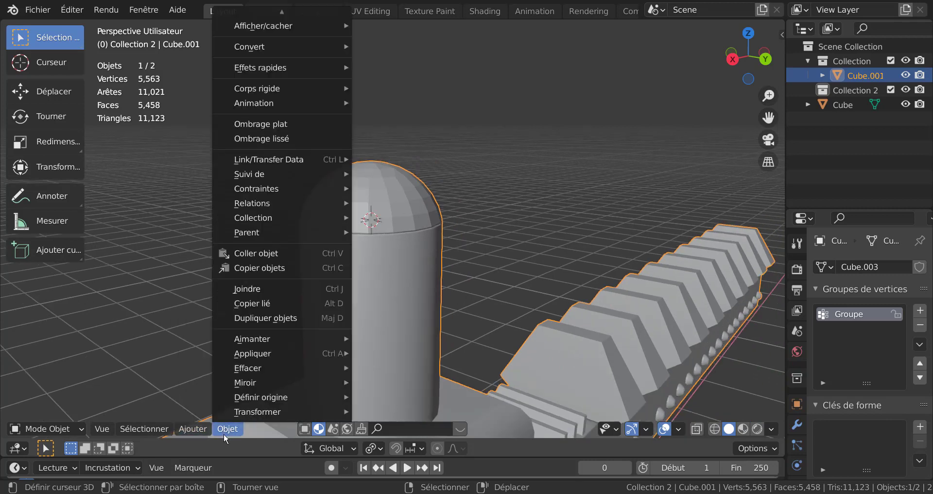
click(264, 140)
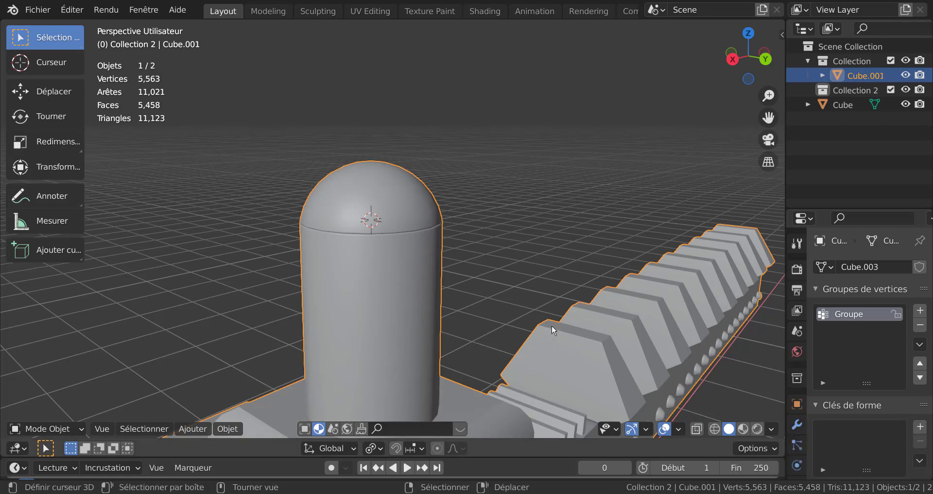
Return to Edit Mode and, in vertex select mode, select the centre vertex of the first rivet beside the vertical ribs
middle_drag(552, 324, 391, 197)
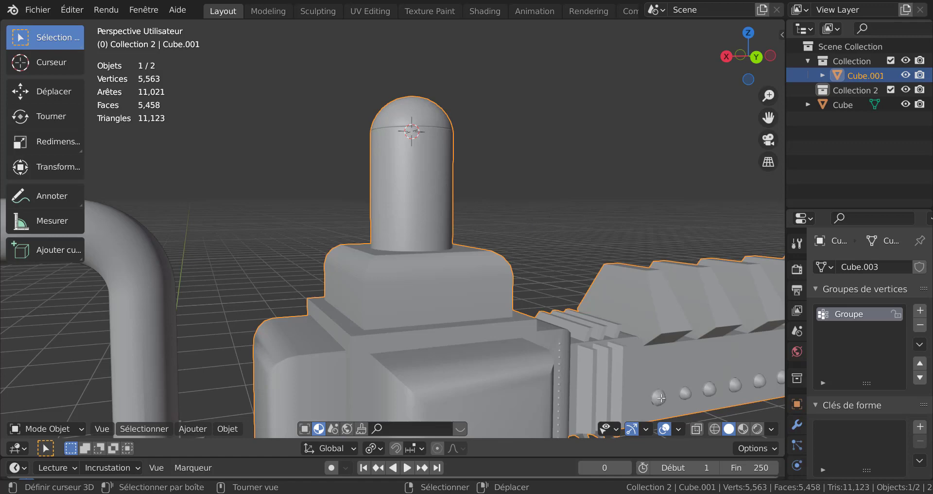
key(Tab)
middle_drag(647, 403, 422, 193)
scroll(427, 197, up, 3)
shift+middle_drag(656, 281, 413, 258)
scroll(413, 258, up, 4)
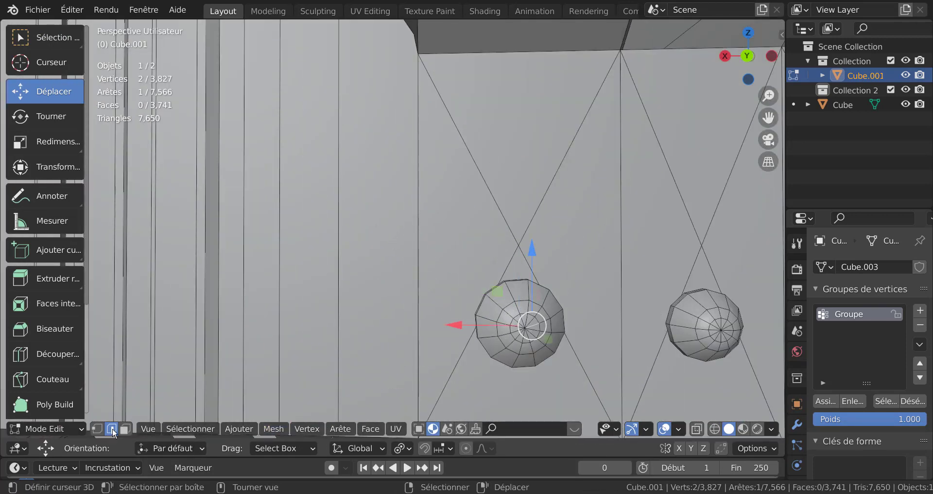
click(97, 428)
click(524, 327)
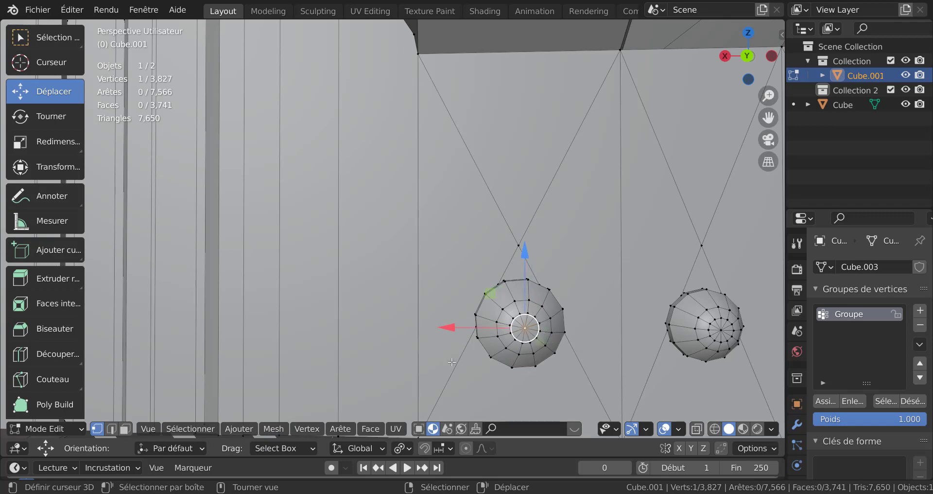
Grow the selection four times from the centre vertex to cover the entire first rivet
shift+middle_drag(585, 218, 495, 180)
scroll(502, 216, up, 3)
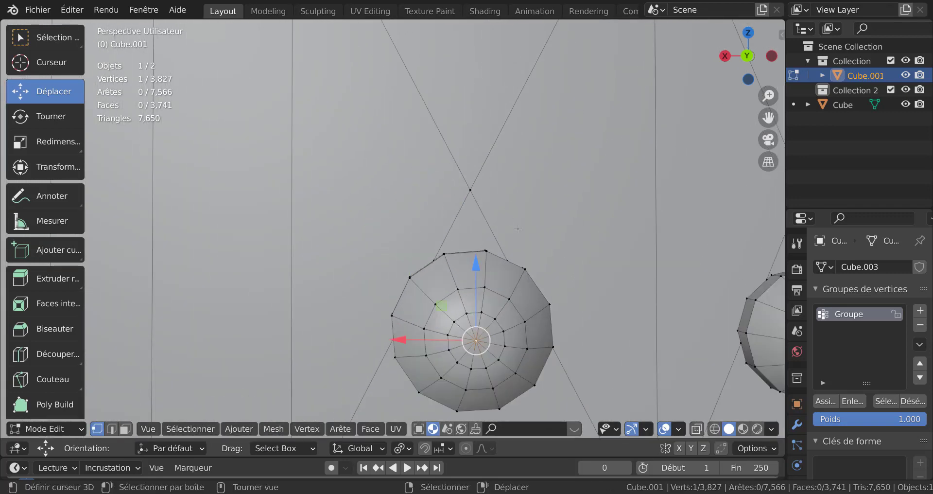
key(ctrl+KP_Add)
key(ctrl+KP_Add)
key(ctrl+KP_Add)
key(ctrl+KP_Add)
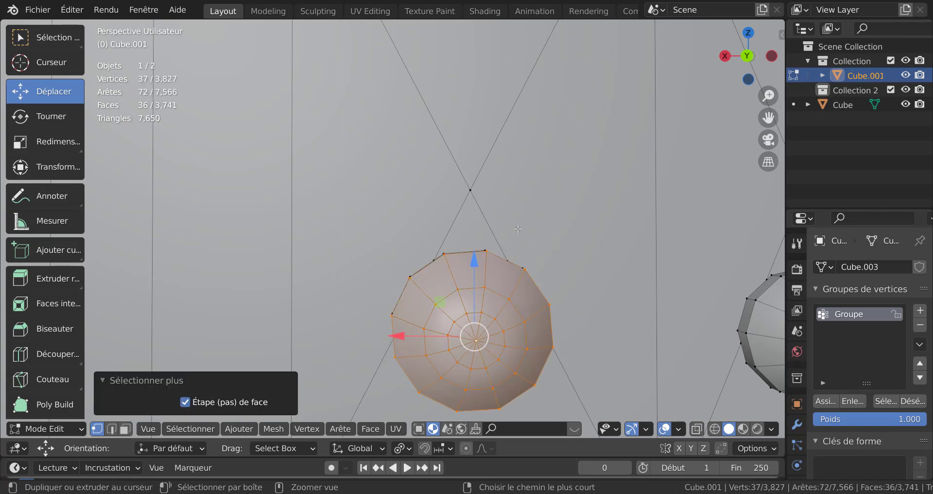
scroll(519, 228, down, 5)
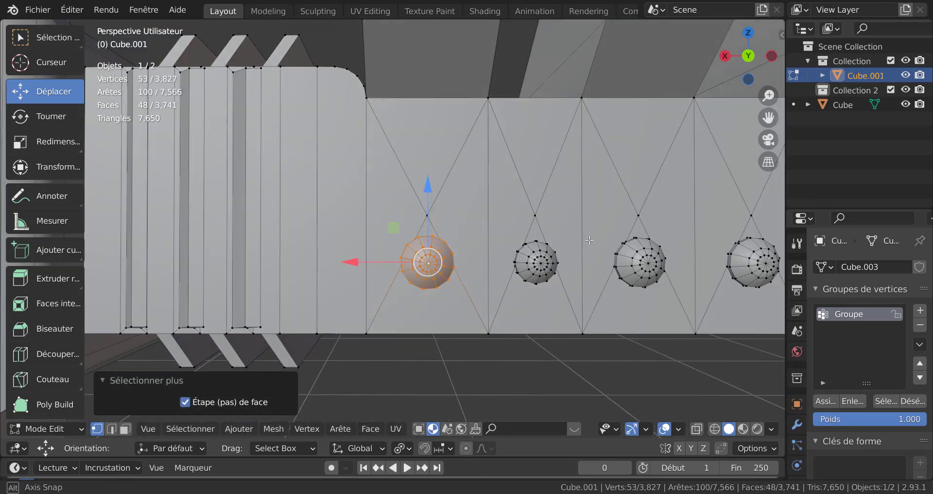
middle_drag(518, 228, 612, 282)
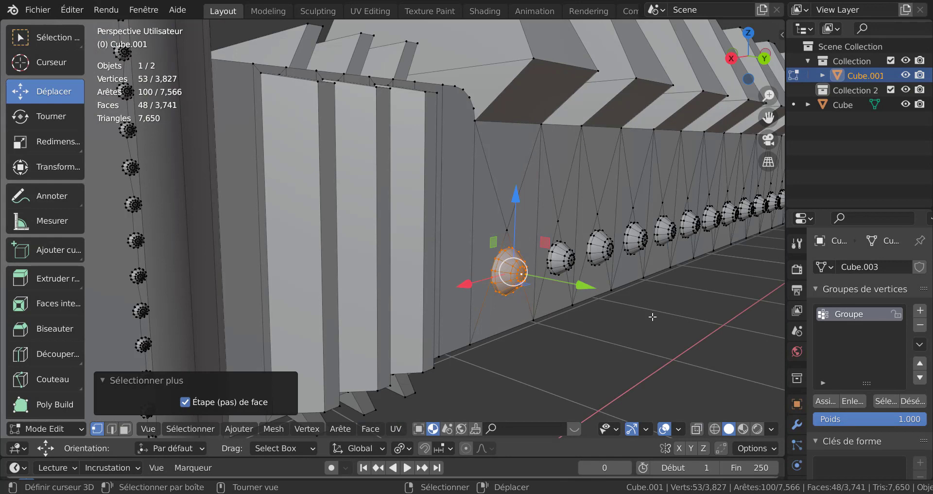
Duplicate the selected first rivet and move the copy about 0.21 m outward along the Y axis
key(shift+d)
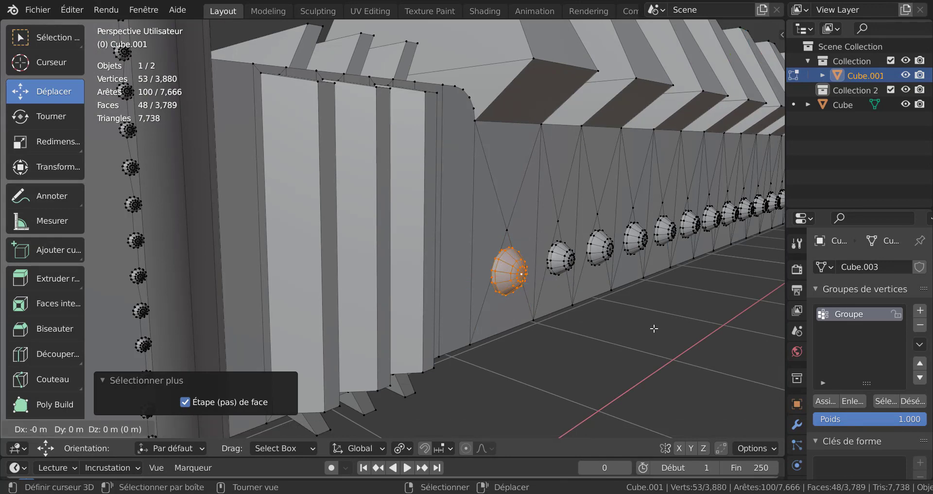
right_click(654, 329)
drag(588, 289, 652, 340)
middle_drag(615, 348, 530, 310)
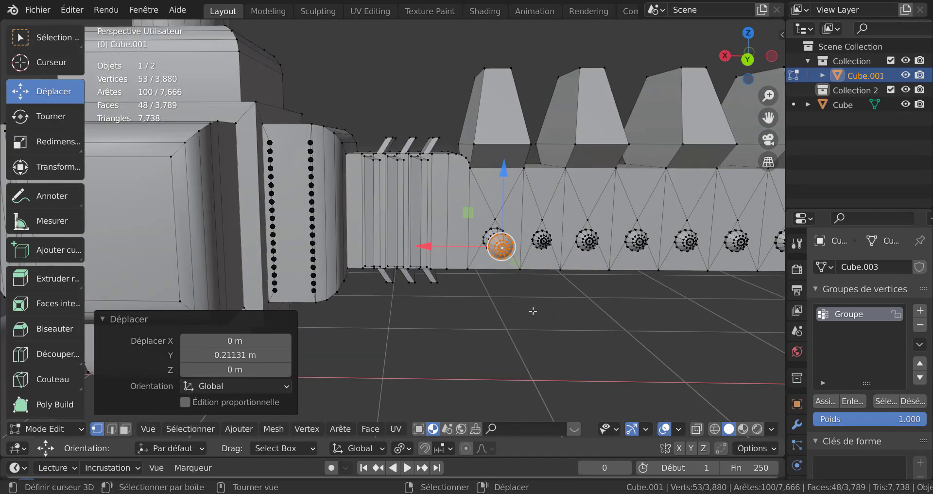
key(KP_1)
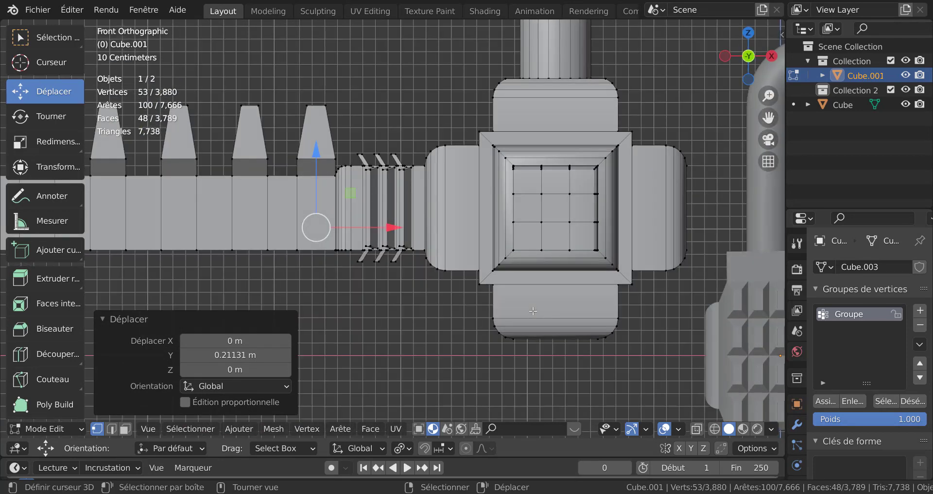
key(ctrl+KP_1)
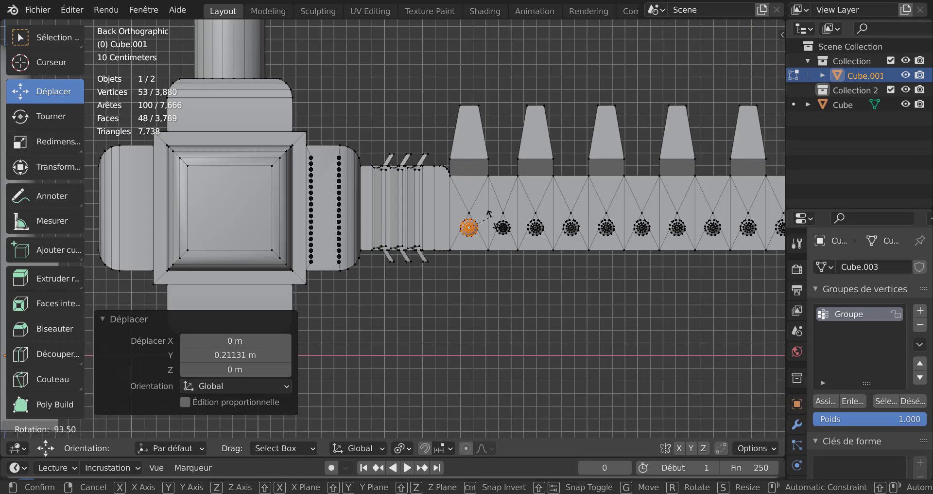
scroll(521, 294, up, 2)
key(Tab)
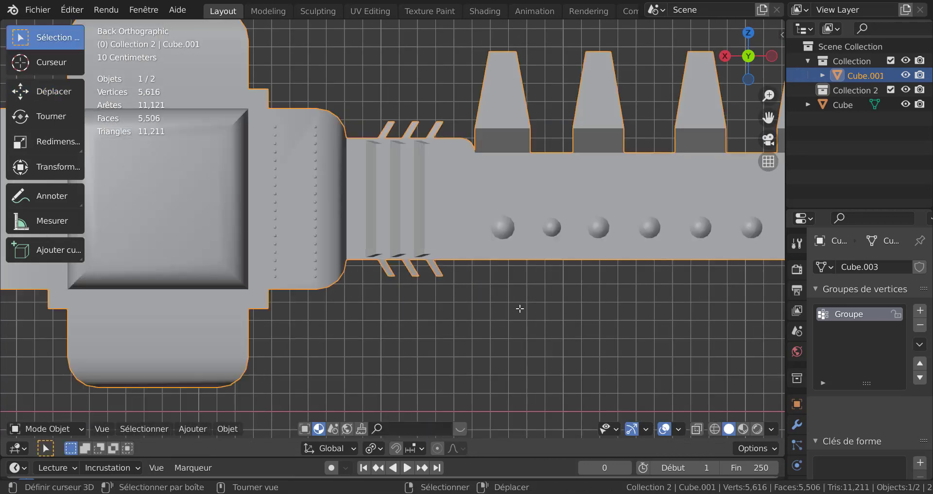
key(Tab)
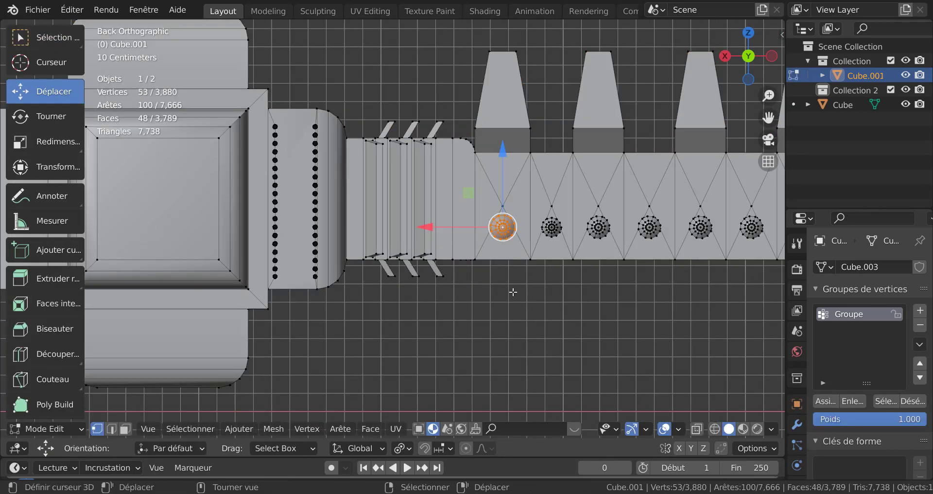
scroll(514, 294, down, 3)
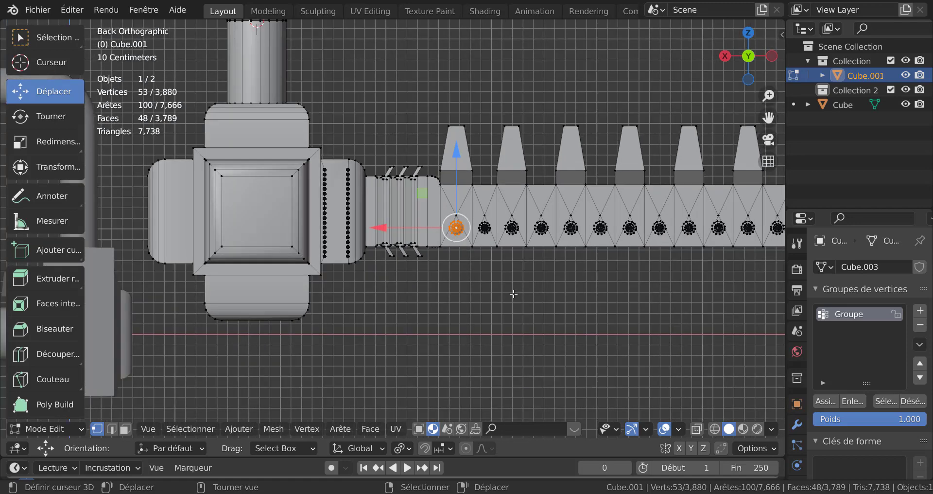
middle_drag(513, 289, 518, 323)
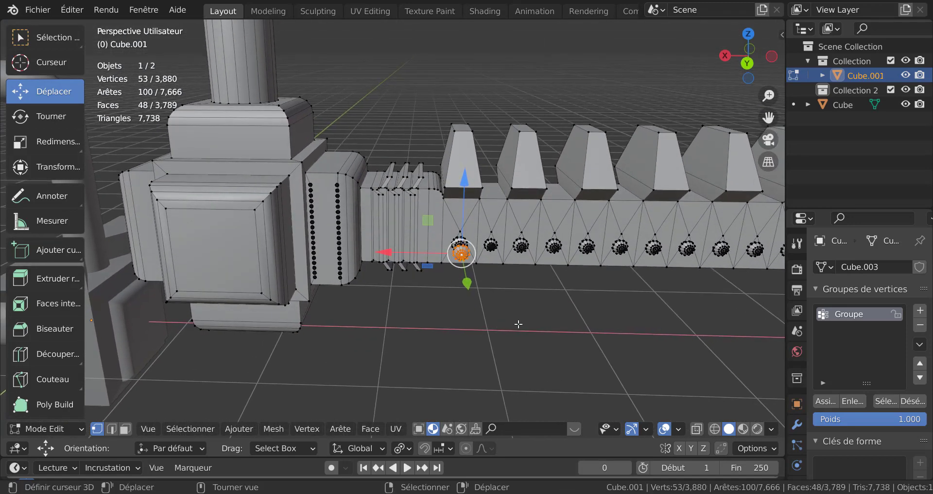
key(KP_1)
key(ctrl+KP_1)
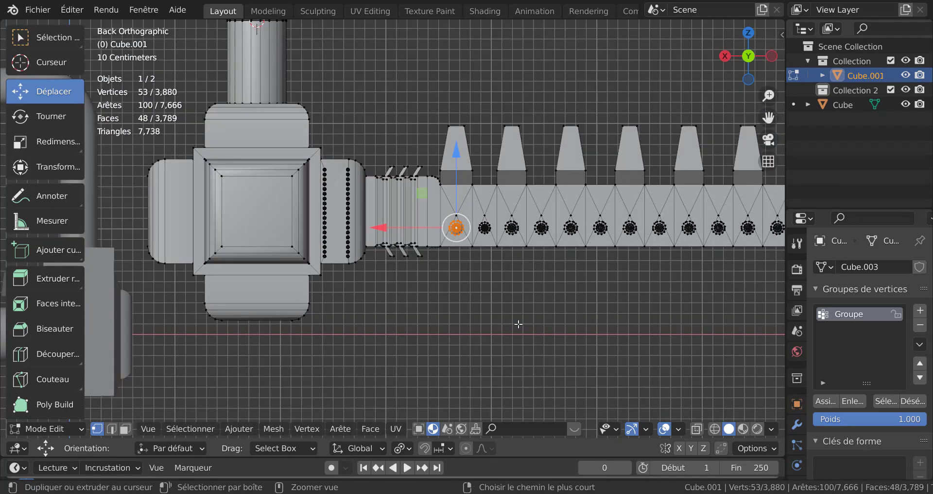
key(r)
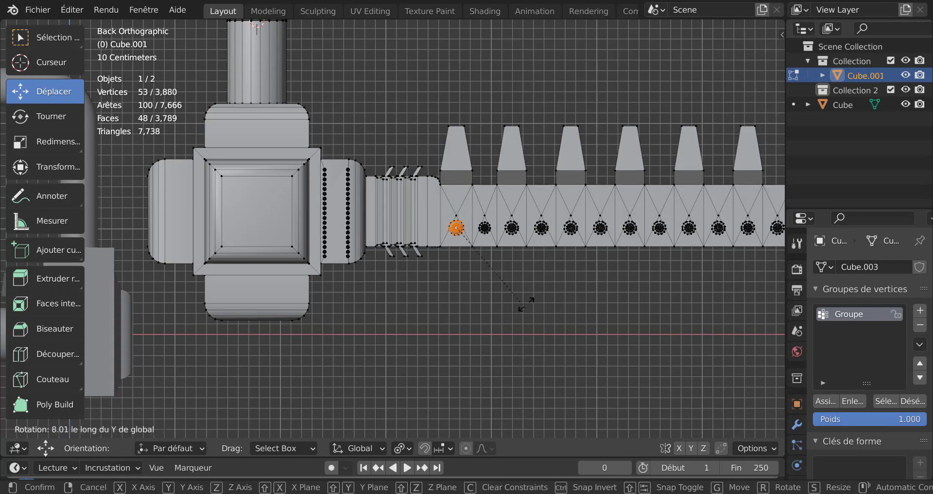
click(528, 295)
scroll(480, 240, up, 2)
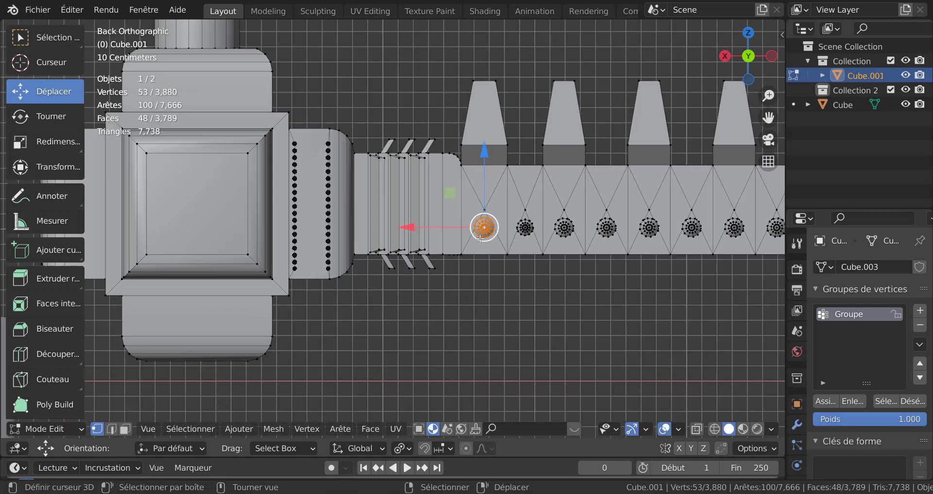
key(Tab)
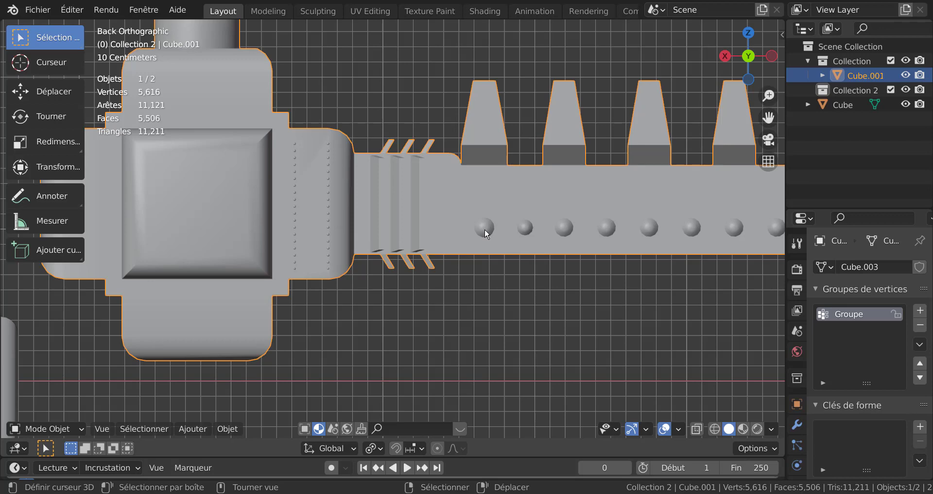
key(Tab)
Separate the duplicated rivet into its own object, return to Object Mode and select only that rivet
middle_drag(485, 229, 440, 307)
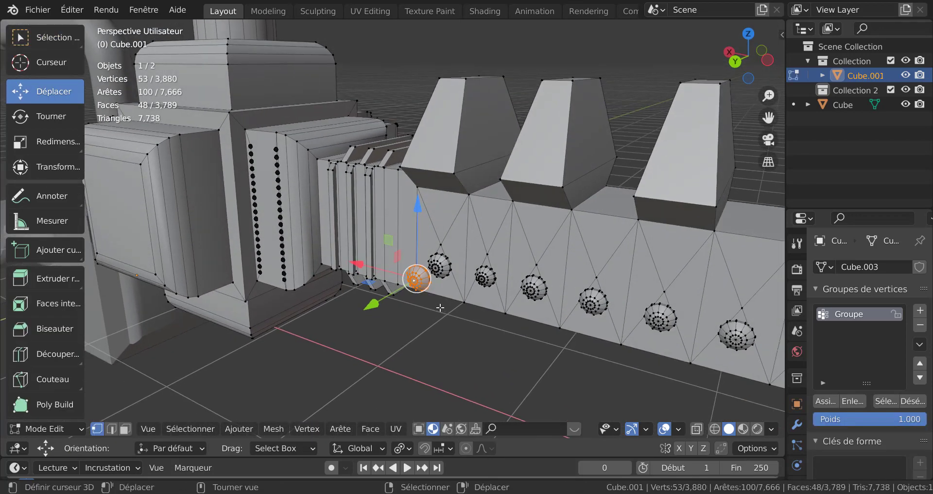
scroll(440, 308, up, 2)
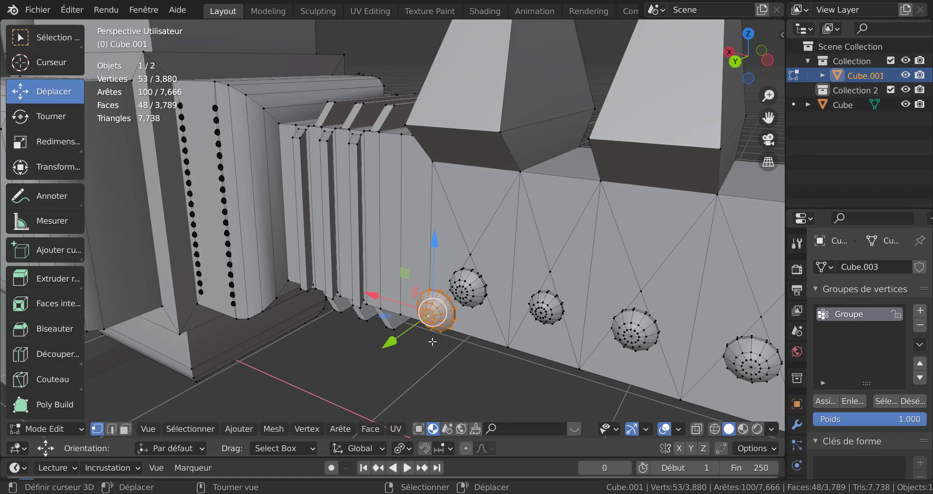
key(p)
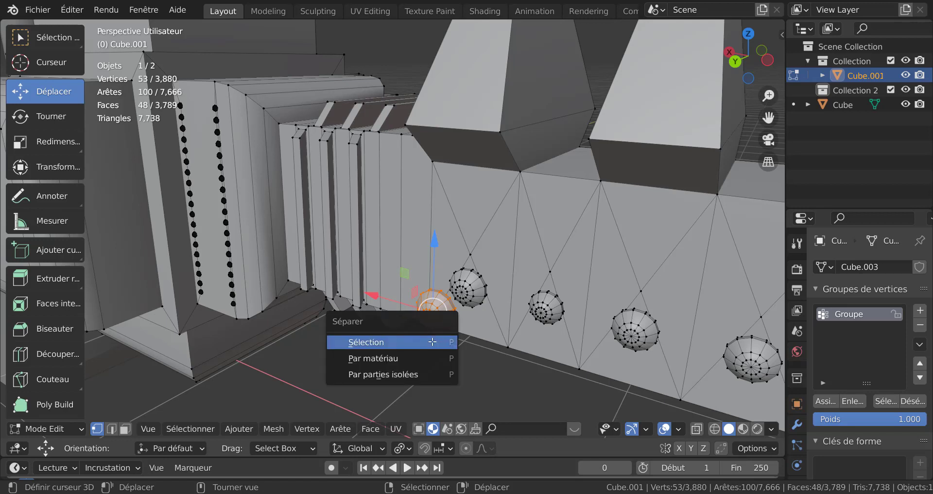
click(432, 342)
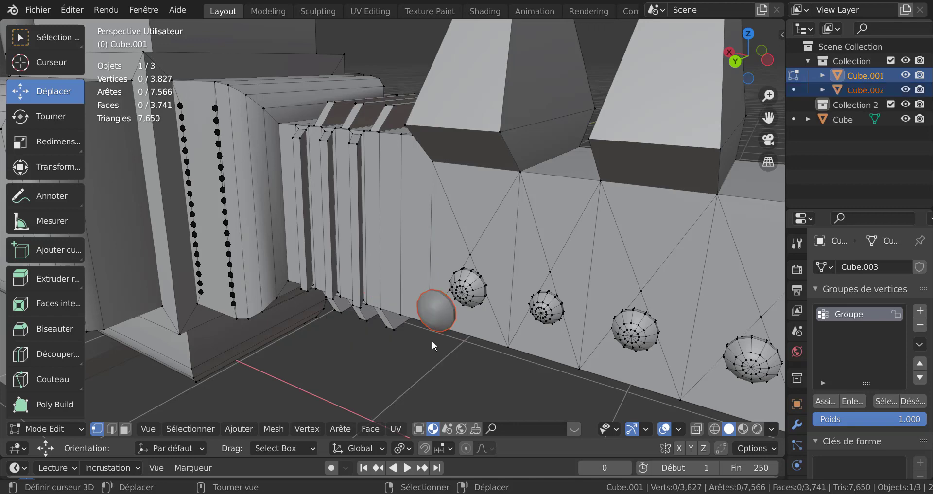
key(Tab)
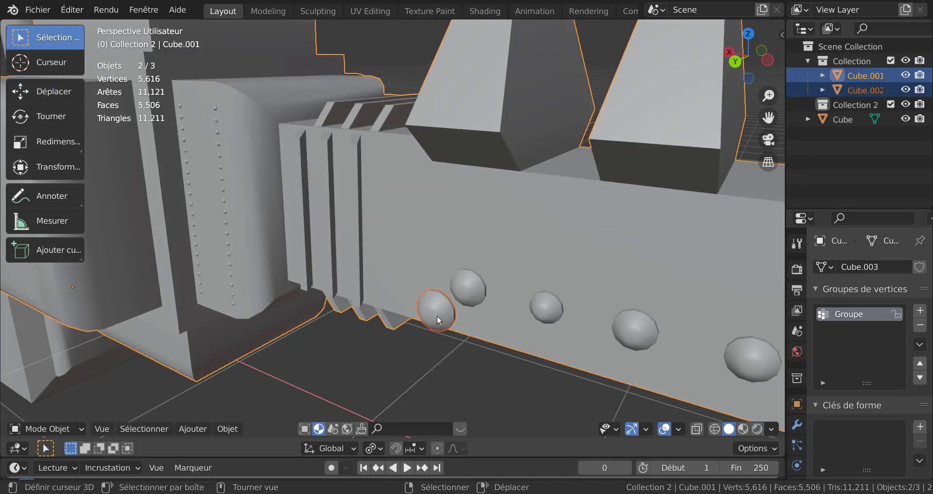
click(436, 315)
scroll(428, 335, down, 5)
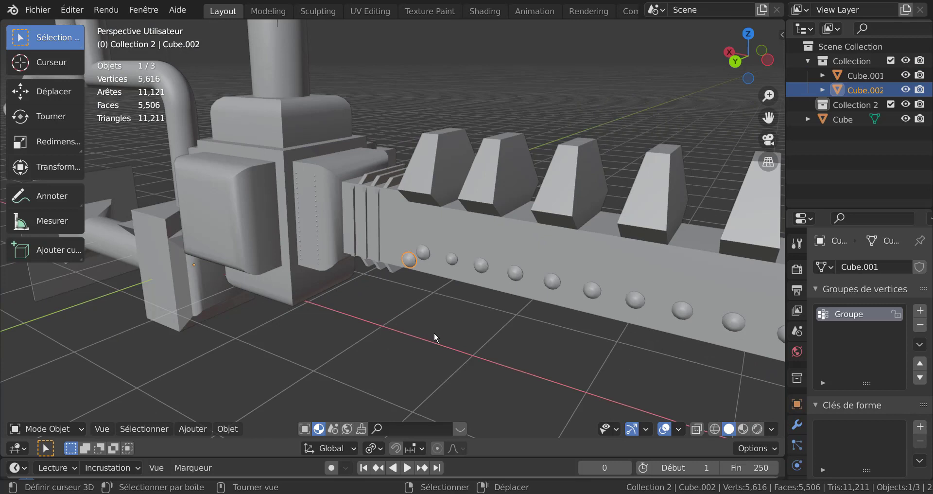
key(r)
key(y)
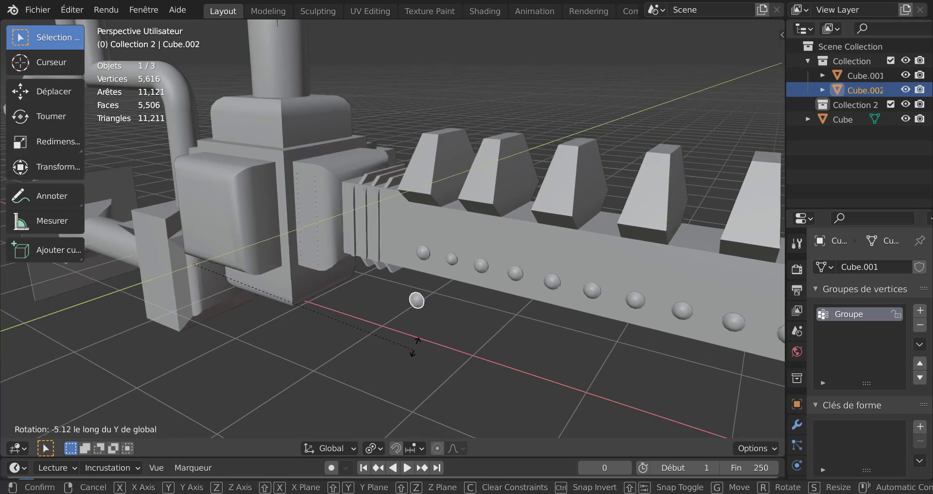
right_click(413, 328)
middle_drag(220, 247, 389, 270)
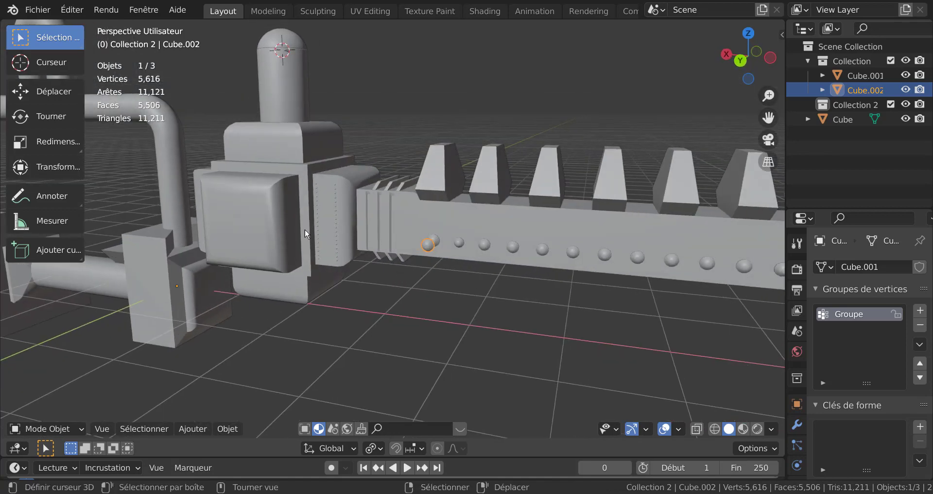
click(301, 221)
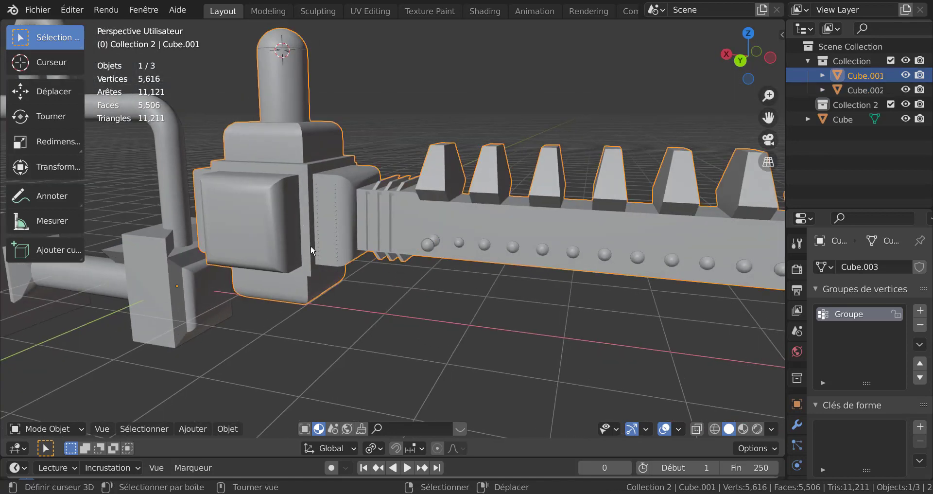
key(r)
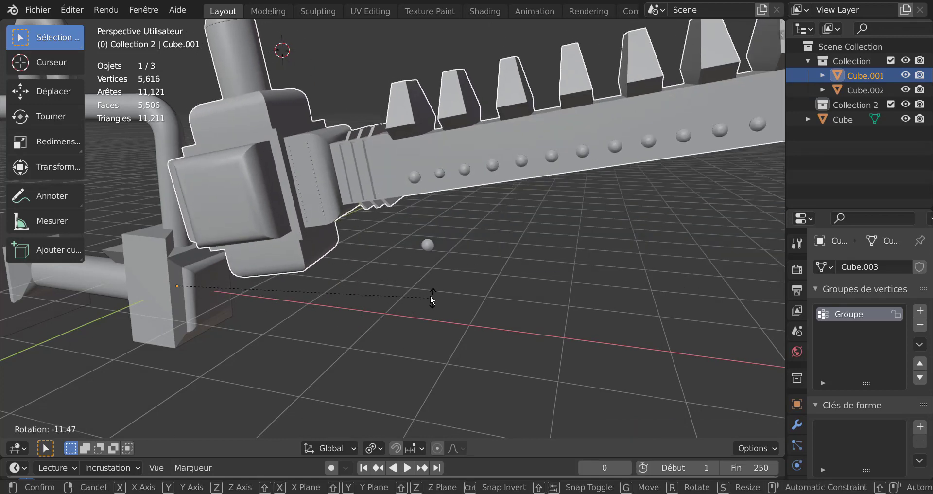
right_click(430, 295)
click(426, 245)
key(r)
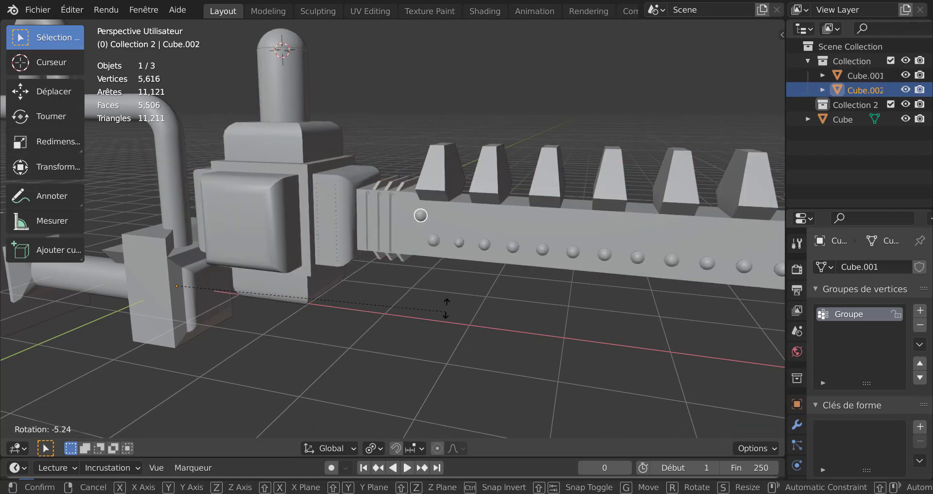
right_click(446, 308)
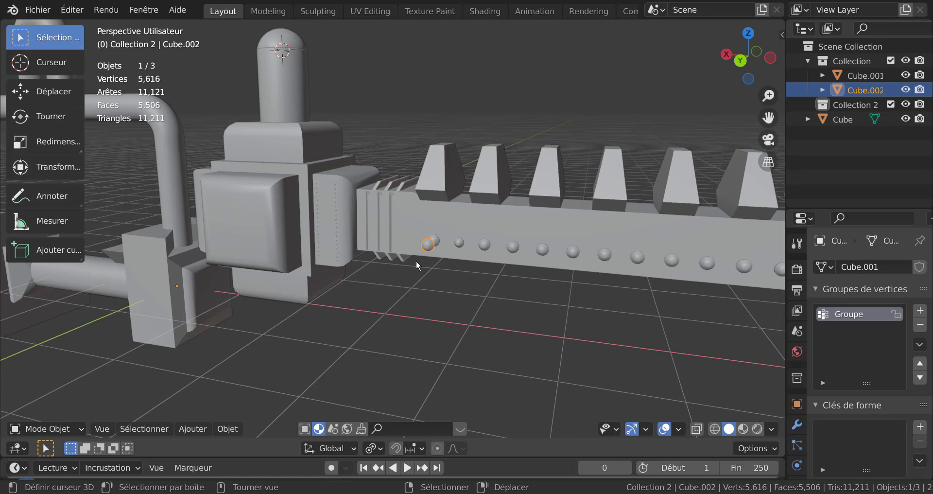
Set the separated rivet's origin to its geometry
click(226, 429)
mouse_move(223, 401)
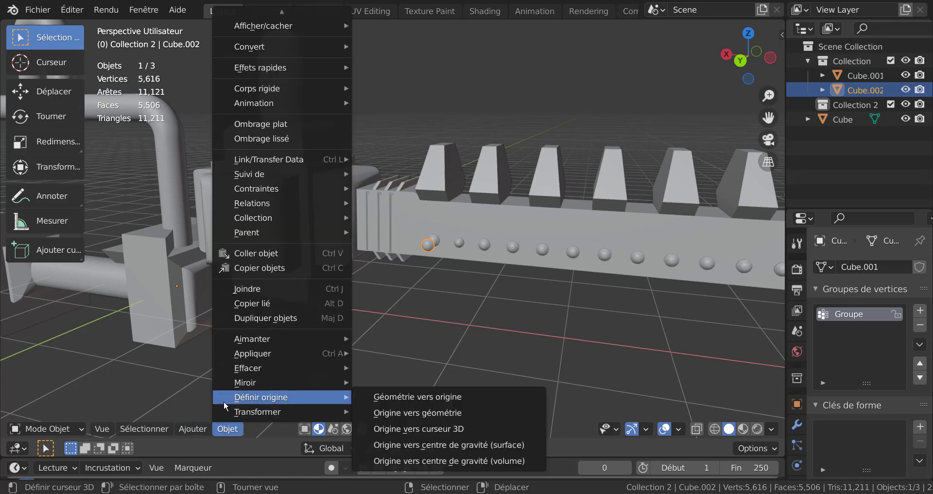
click(404, 413)
scroll(432, 267, up, 2)
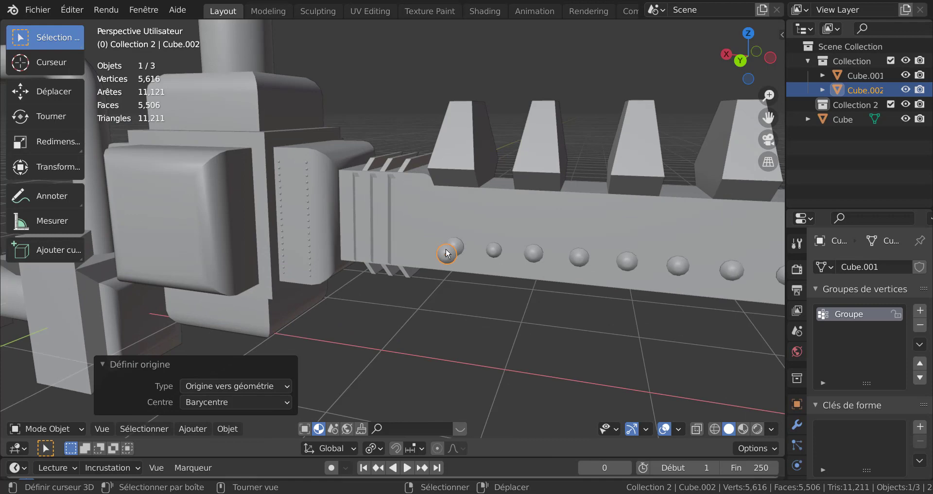
In top view, move the separated rivet about 1.90 m along X and -0.18 m along Y, beside the domed cylinder
scroll(451, 326, down, 5)
middle_drag(453, 323, 463, 332)
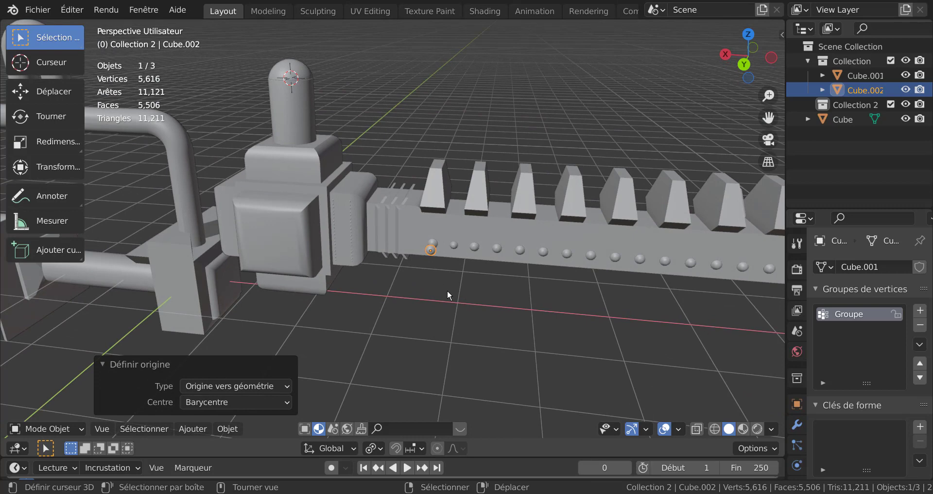
key(KP_7)
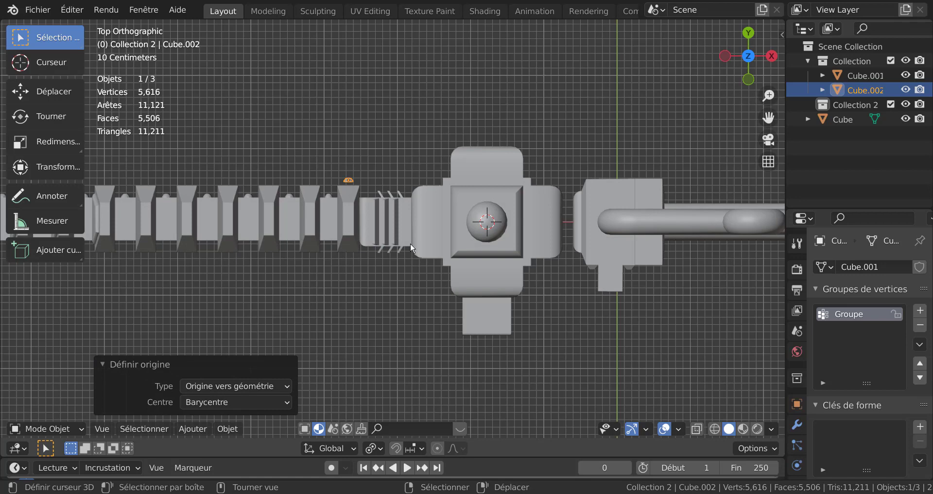
key(g)
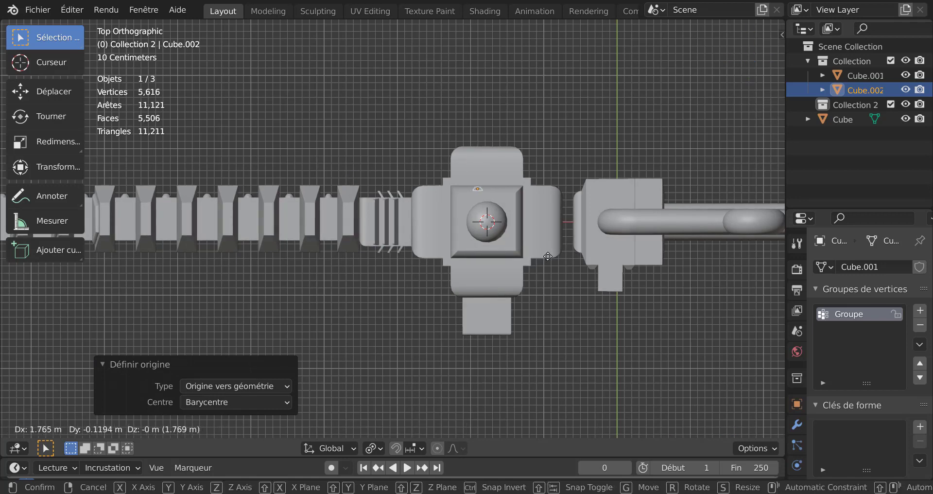
click(555, 256)
scroll(556, 237, up, 5)
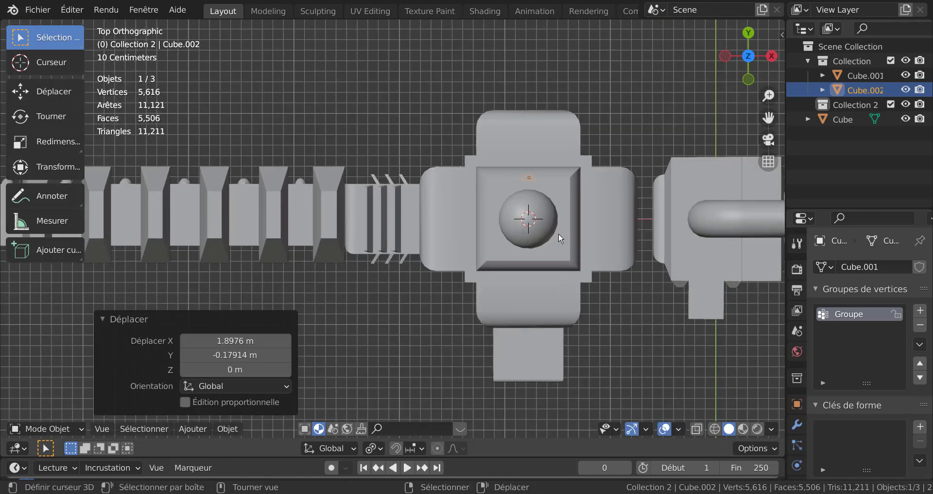
Move the rivet about -0.10 m along the Y axis so its base meets the cylinder's outer edge
scroll(501, 277, up, 3)
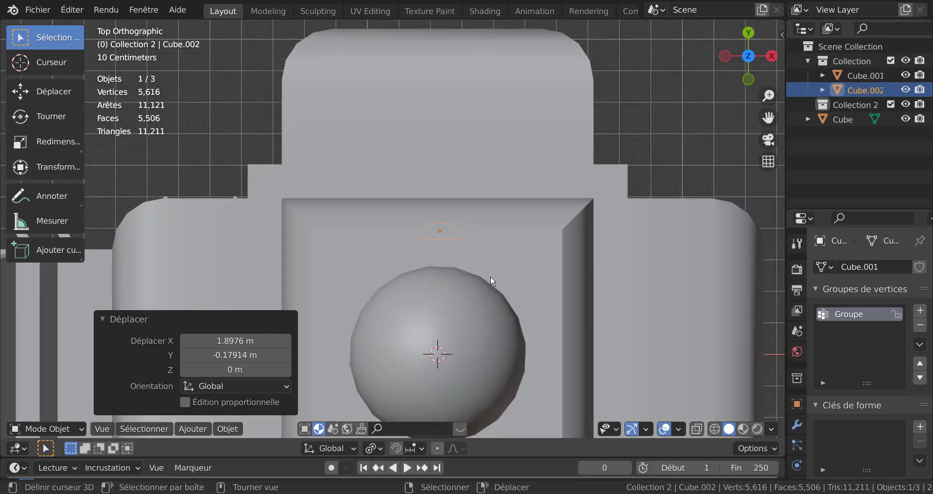
key(g)
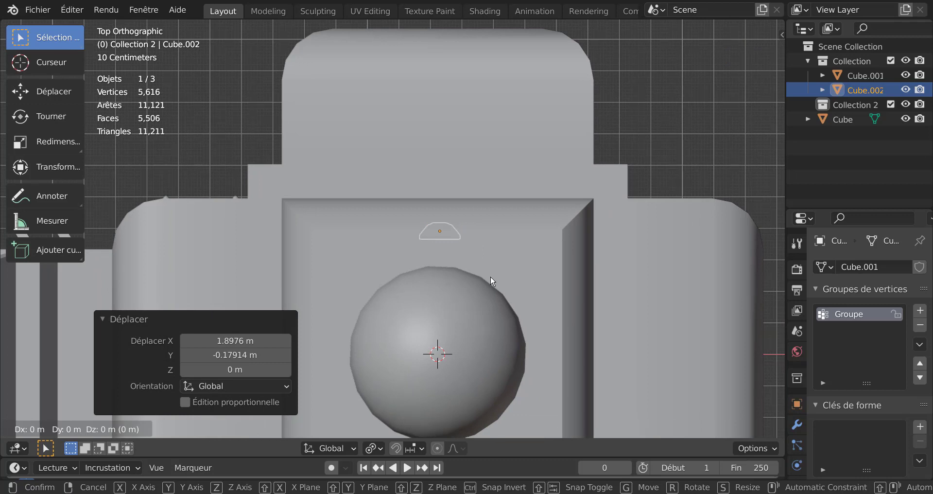
key(y)
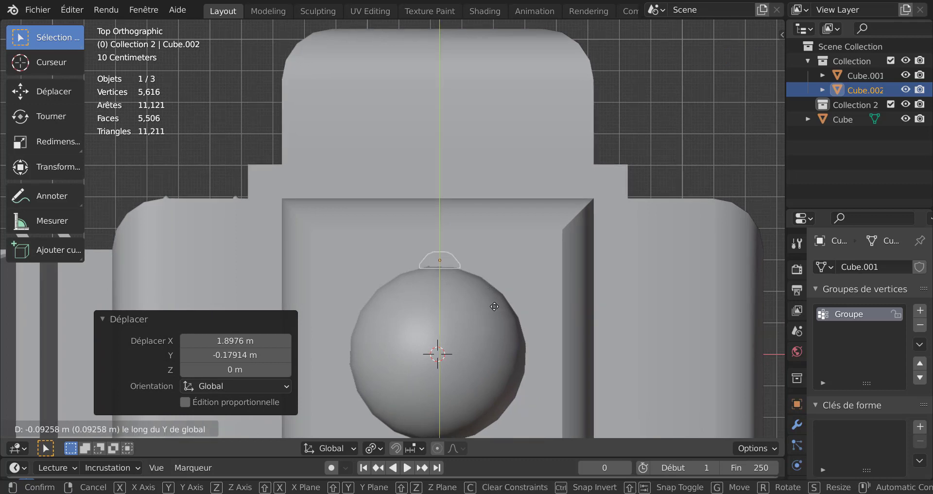
click(477, 327)
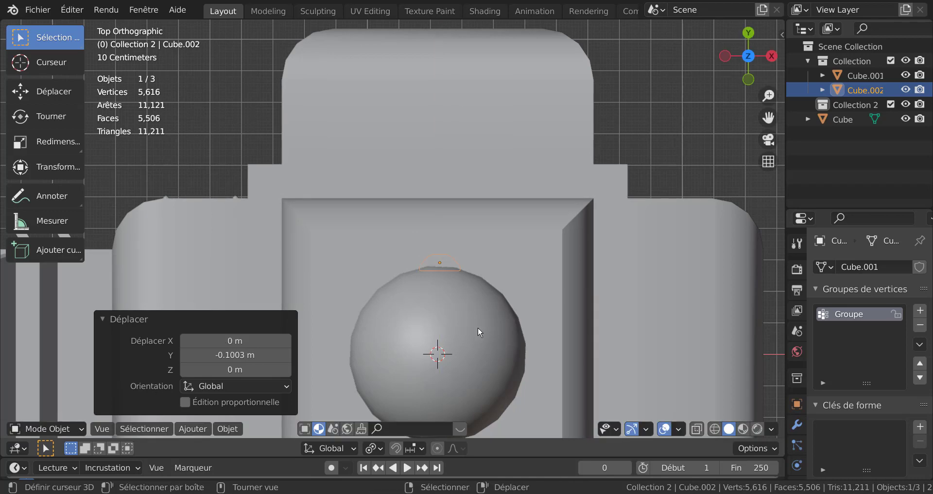
In back view, raise the rivet about 1.26 m along Z to the foot of the domed cylinder
scroll(476, 321, down, 4)
key(KP_1)
key(ctrl+KP_1)
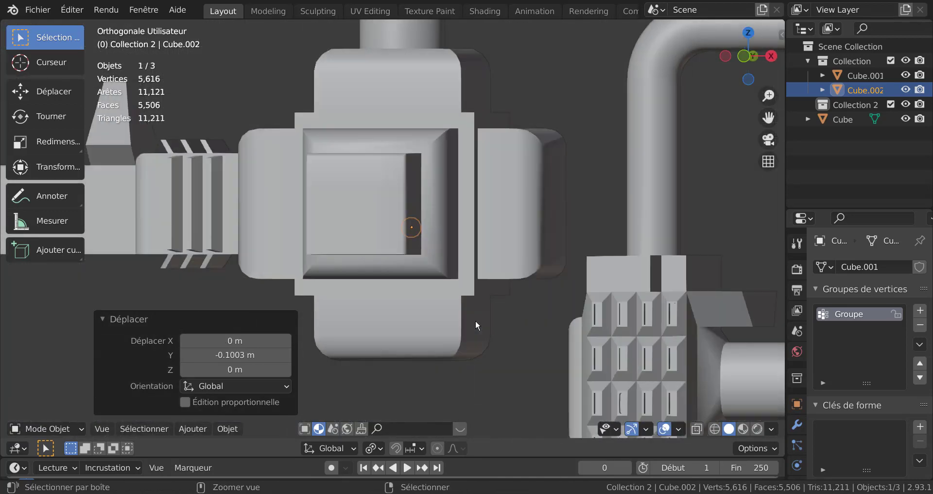
scroll(488, 331, down, 2)
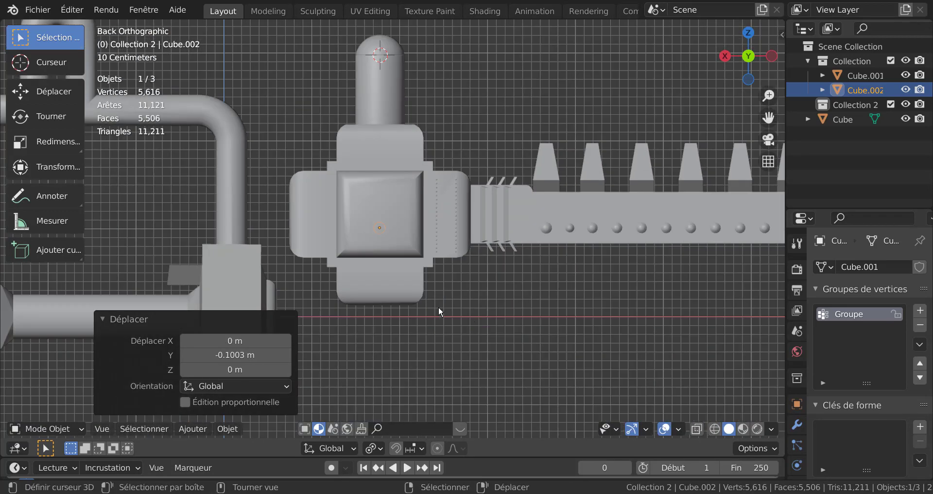
key(g)
key(z)
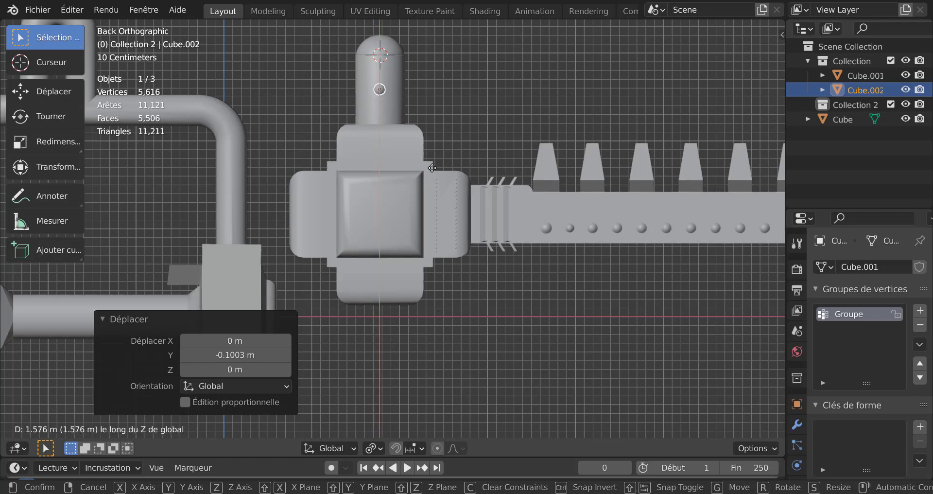
click(440, 199)
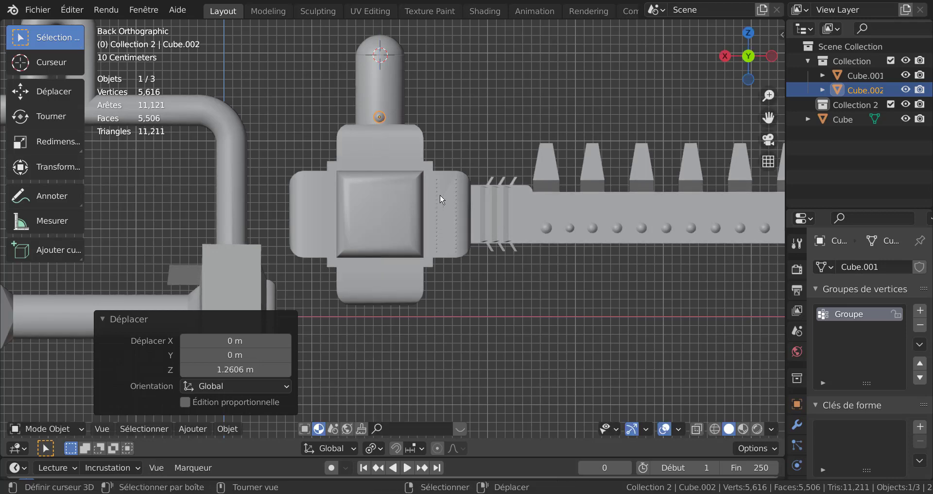
Move the rivet about 0.04 m along Y, away from the cylinder wall
scroll(445, 185, up, 3)
middle_drag(449, 176, 502, 308)
scroll(433, 290, up, 6)
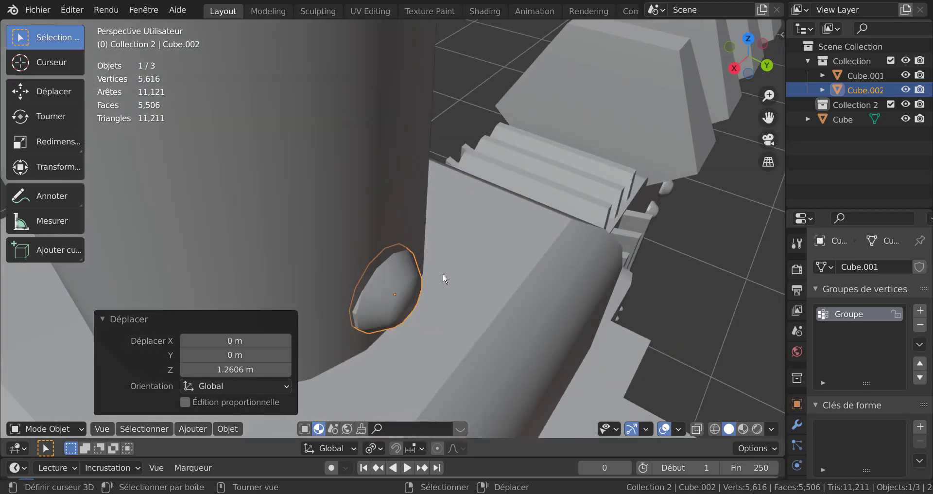
middle_drag(443, 278, 451, 272)
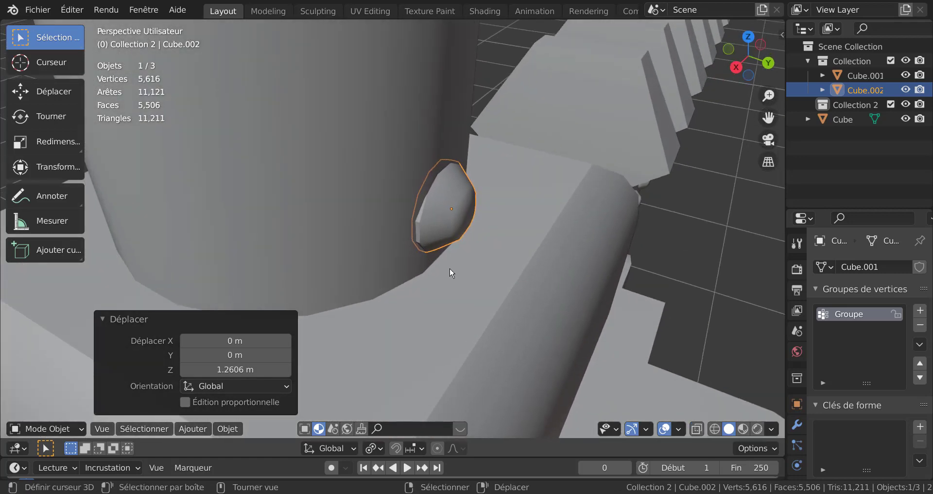
click(459, 209)
click(458, 209)
scroll(458, 209, down, 4)
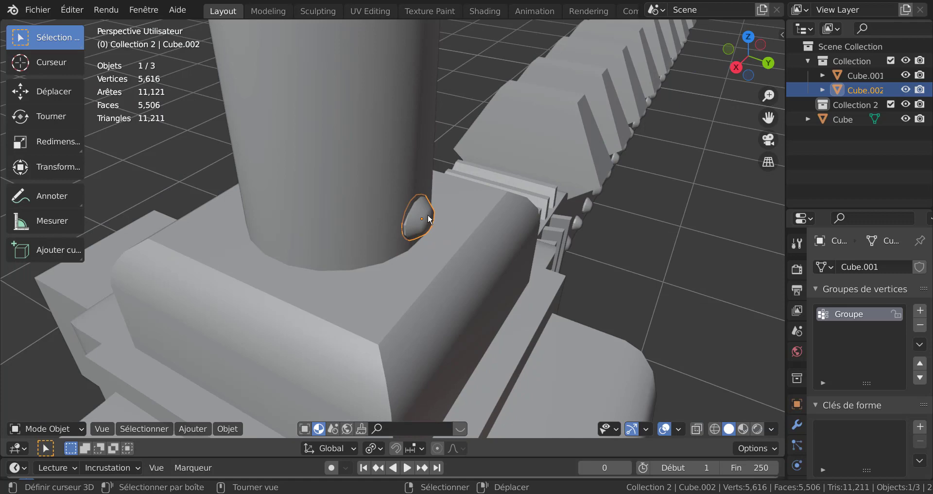
scroll(423, 214, down, 3)
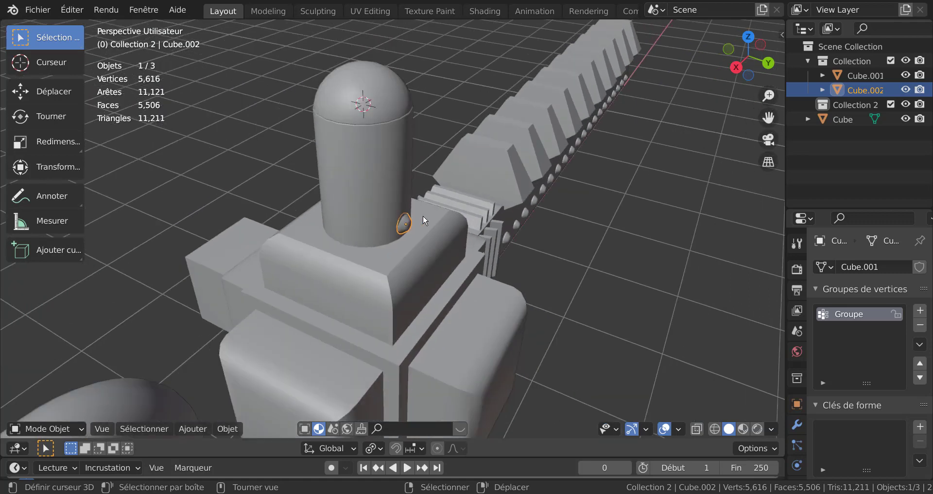
scroll(423, 214, up, 3)
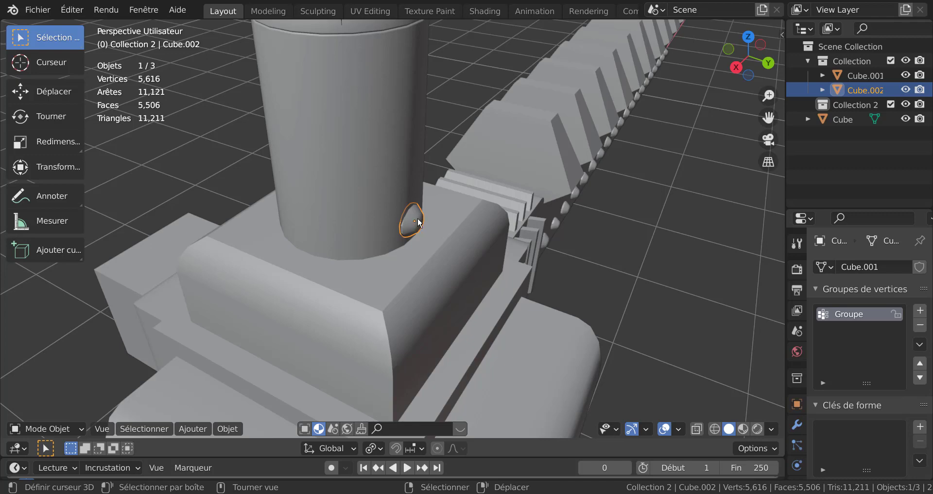
key(g)
key(y)
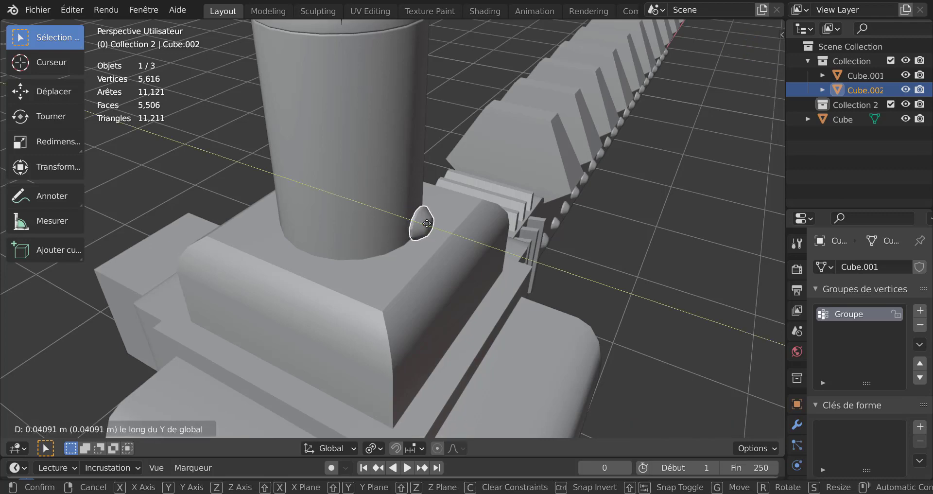
click(428, 223)
Try to select the edge loop around the rivet's base in Edit Mode, then return to Object Mode
key(Tab)
scroll(434, 229, up, 3)
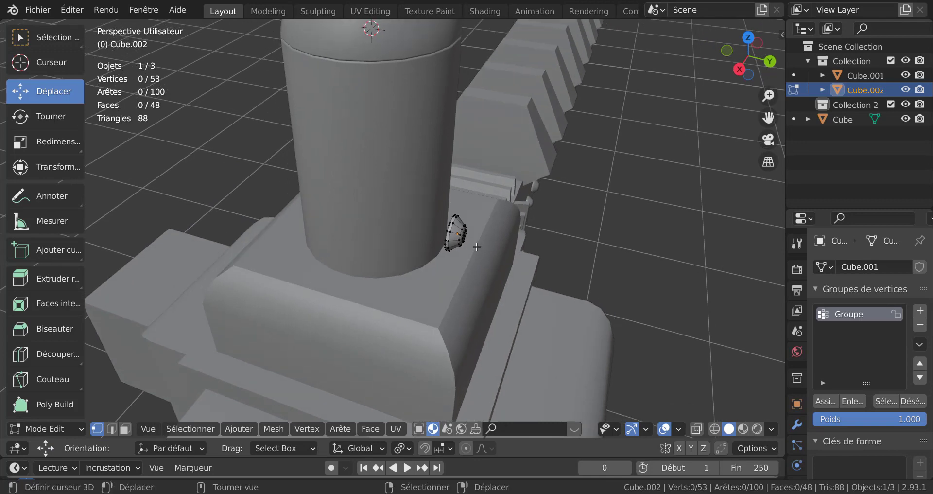
alt+click(468, 224)
scroll(469, 225, up, 4)
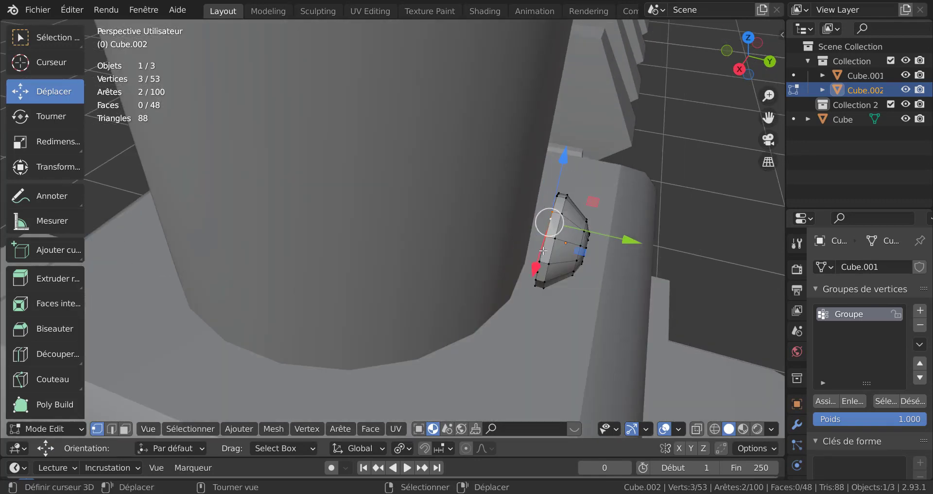
middle_drag(543, 250, 559, 234)
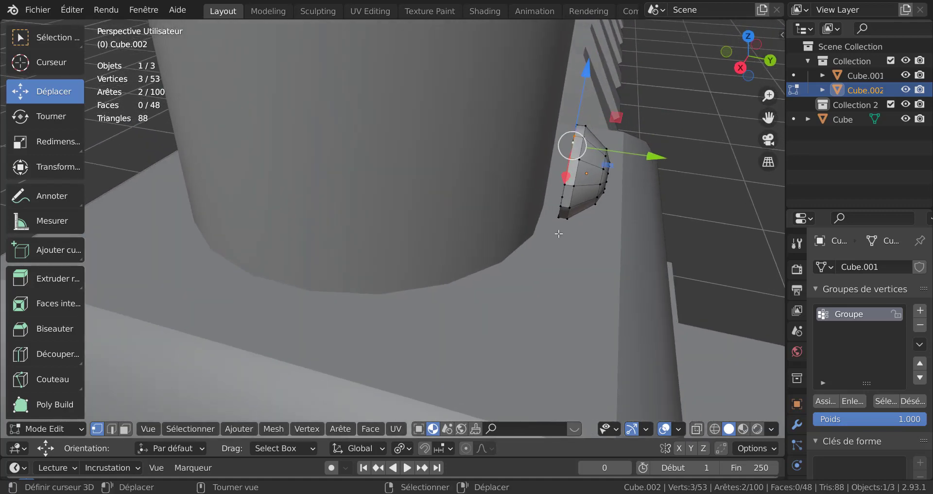
scroll(574, 224, up, 3)
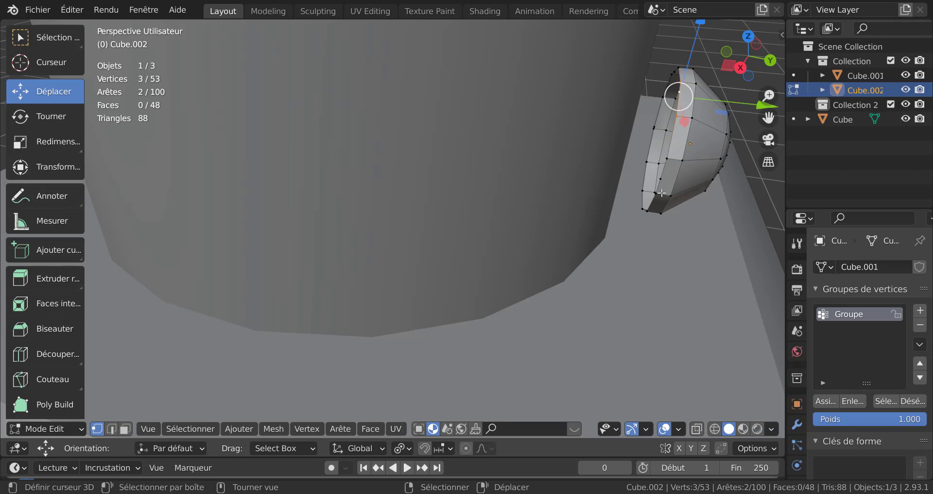
scroll(629, 238, down, 4)
key(Tab)
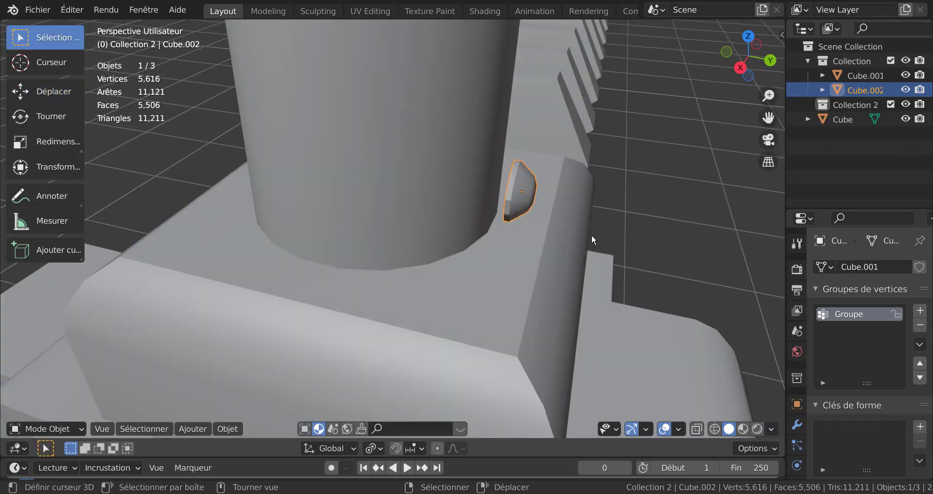
Isolate the rivet in local view and enter Edit Mode, with its hollow underside facing the view
key(KP_Divide)
key(Tab)
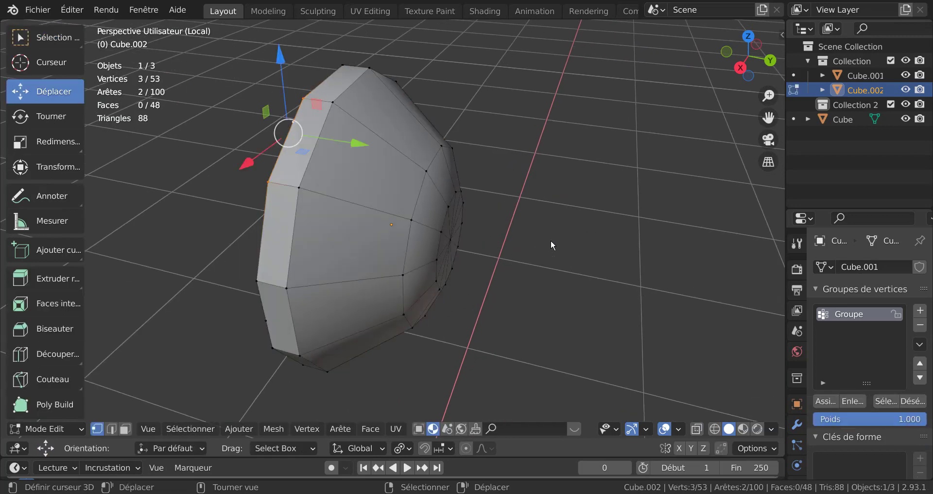
middle_drag(551, 240, 462, 182)
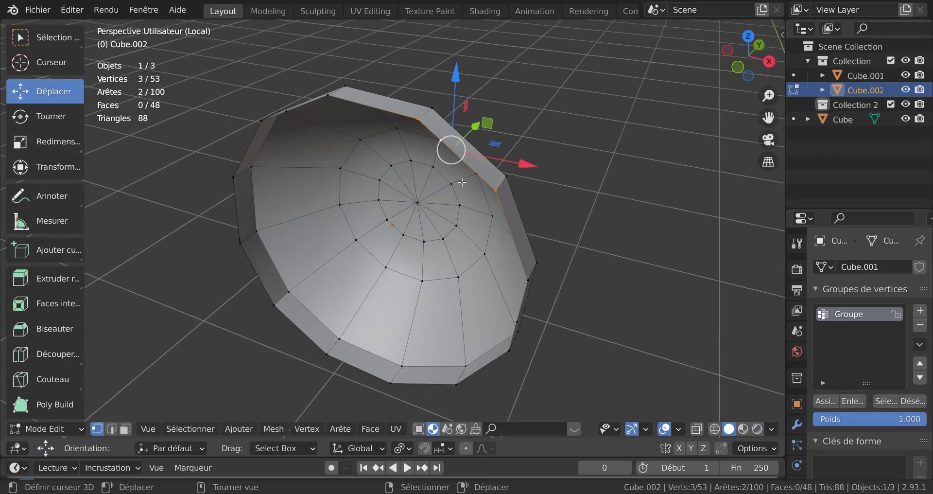
mouse_move(317, 137)
middle_down()
mouse_move(343, 152)
mouse_move(311, 145)
middle_up()
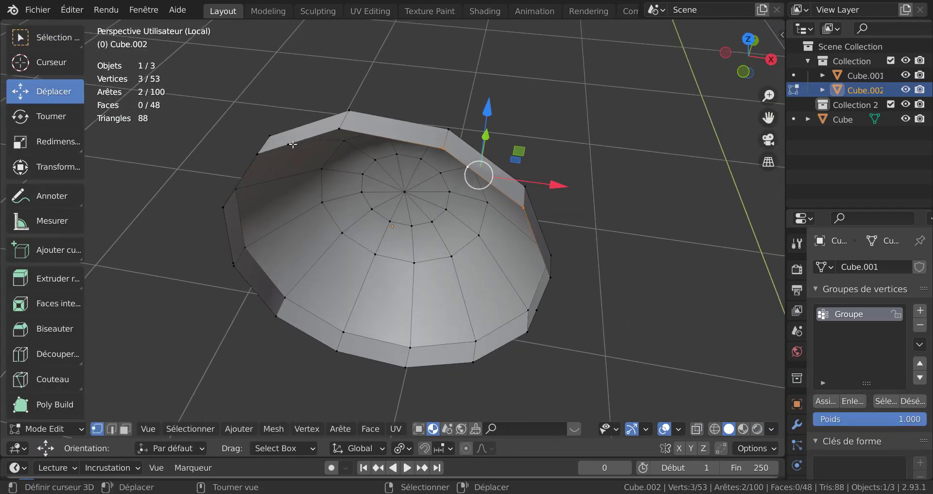
Select the four extra vertices on the rivet's open rim and dissolve them
click(290, 144)
ctrl+click(234, 263)
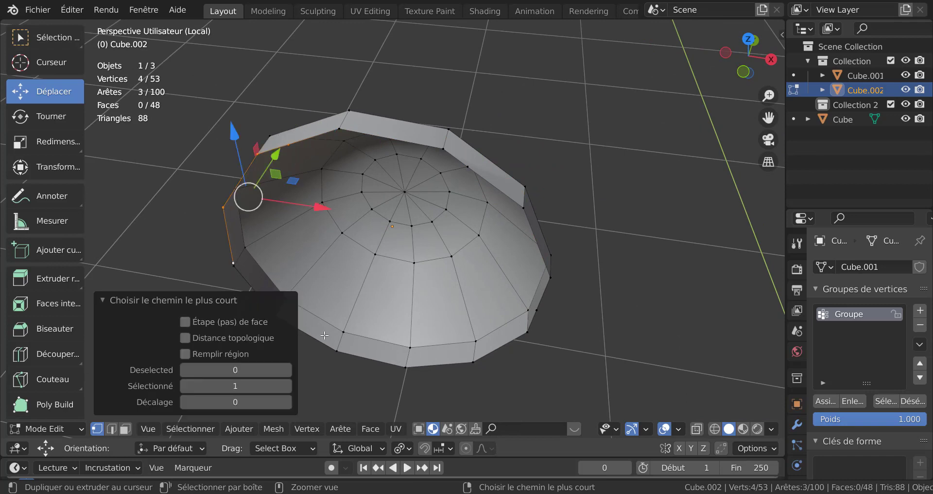
click(233, 263)
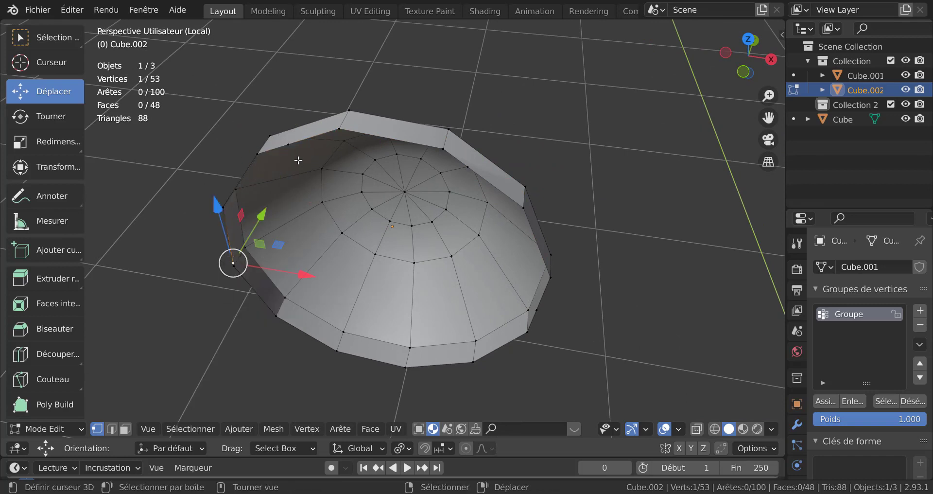
shift+click(289, 144)
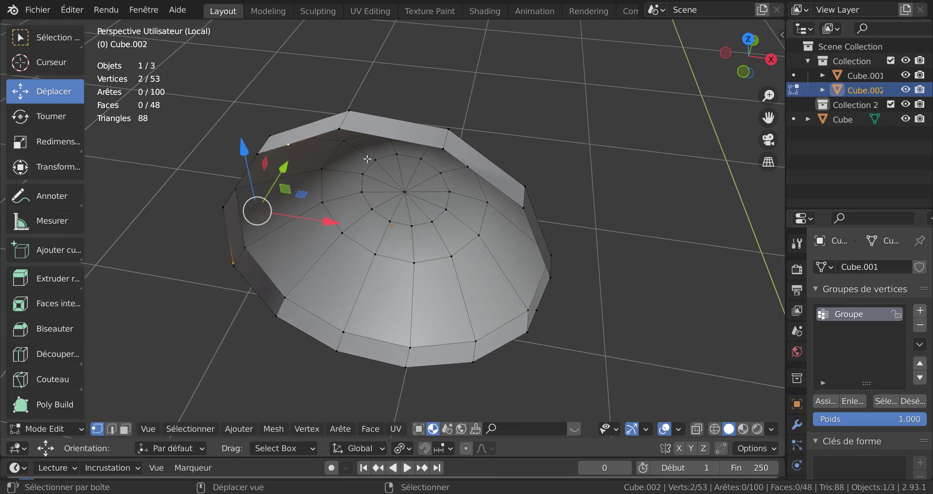
shift+click(469, 167)
middle_drag(604, 301, 652, 309)
shift+click(496, 212)
middle_drag(639, 176, 646, 202)
key(x)
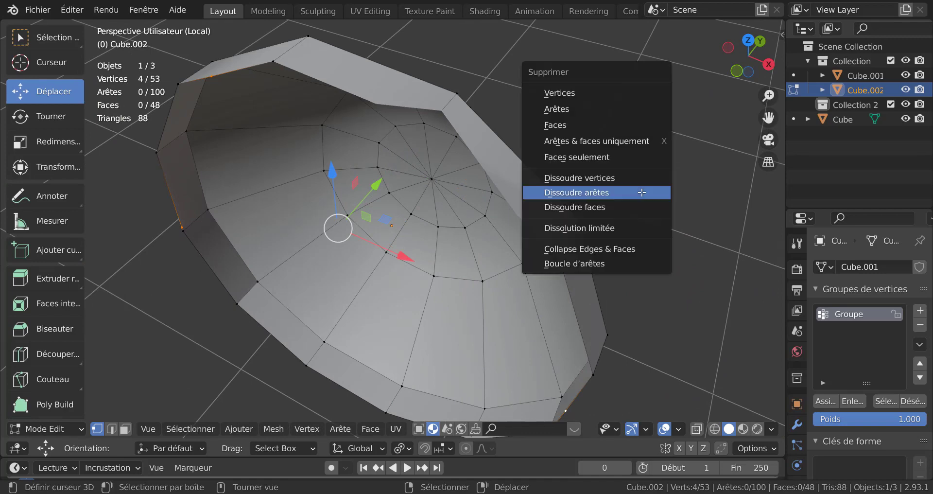
click(630, 179)
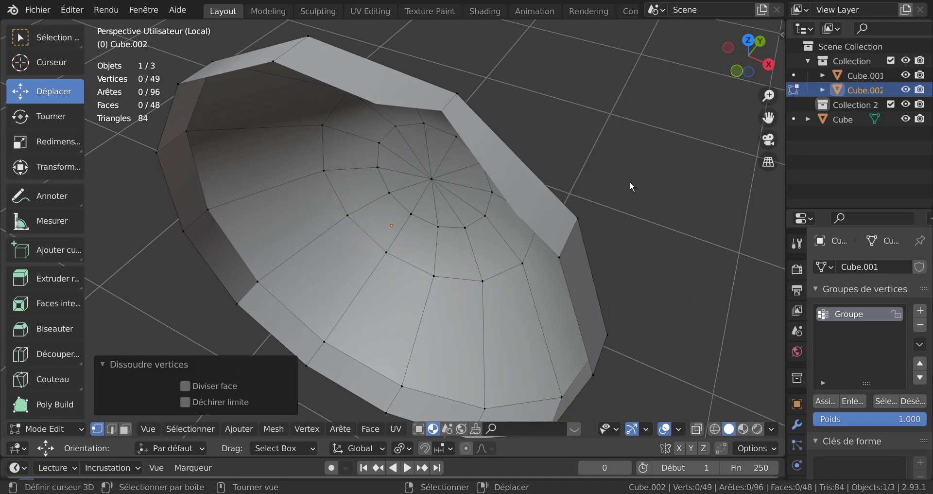
Leave local view to bring the rest of the model back around the rivet
scroll(651, 193, down, 3)
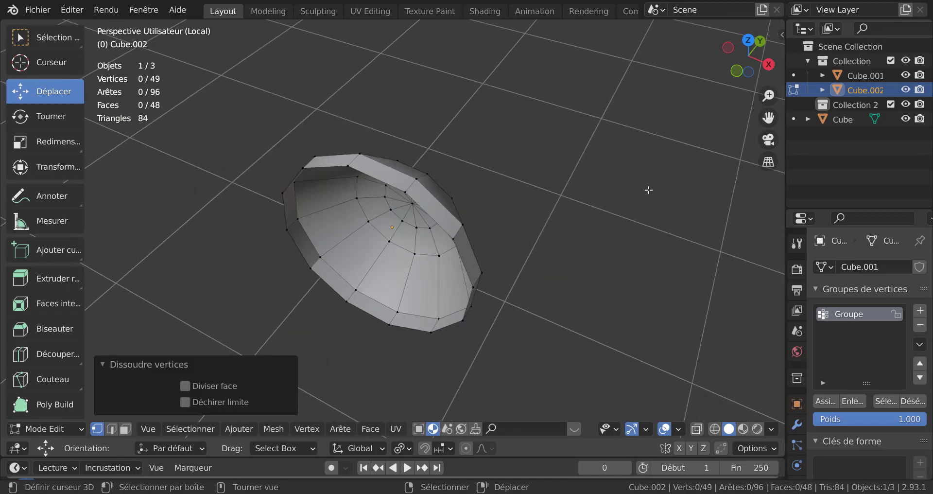
middle_drag(621, 217, 537, 208)
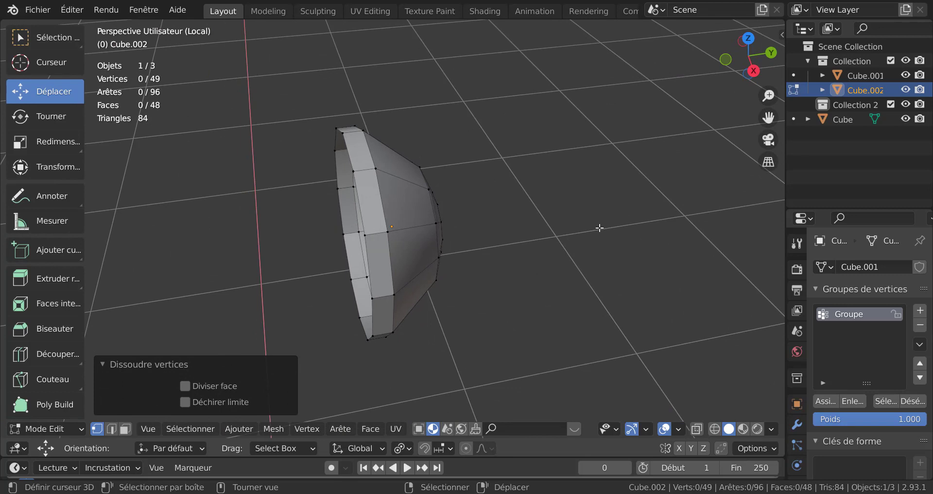
key(KP_Divide)
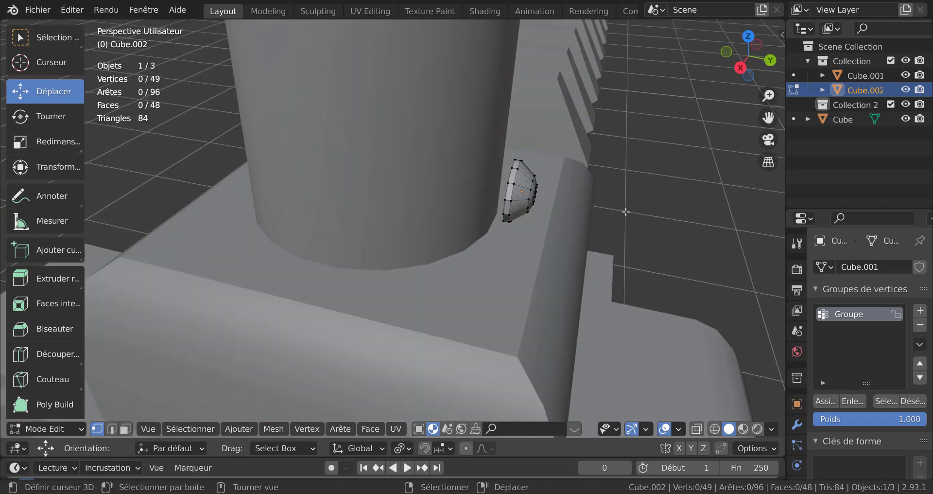
Select the edge loop around the rivet's open base and move it -0.0124 m along Y toward the cylinder
click(523, 180)
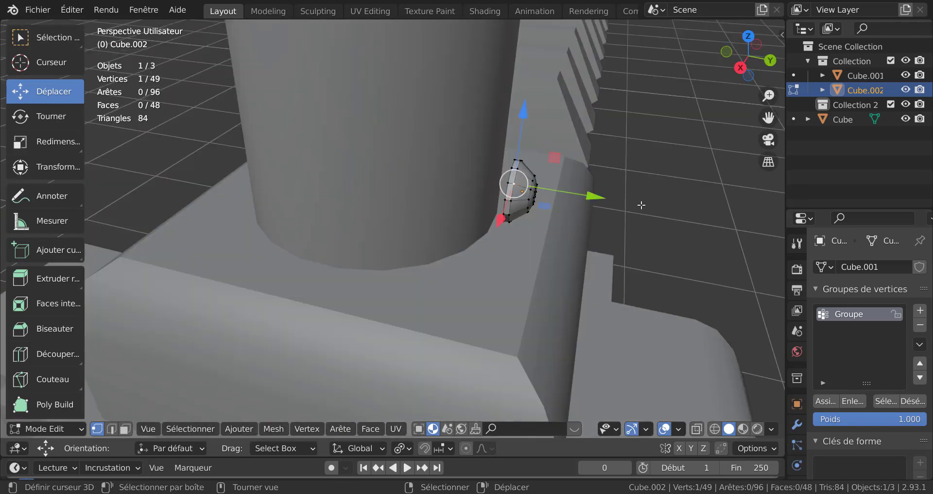
key(a)
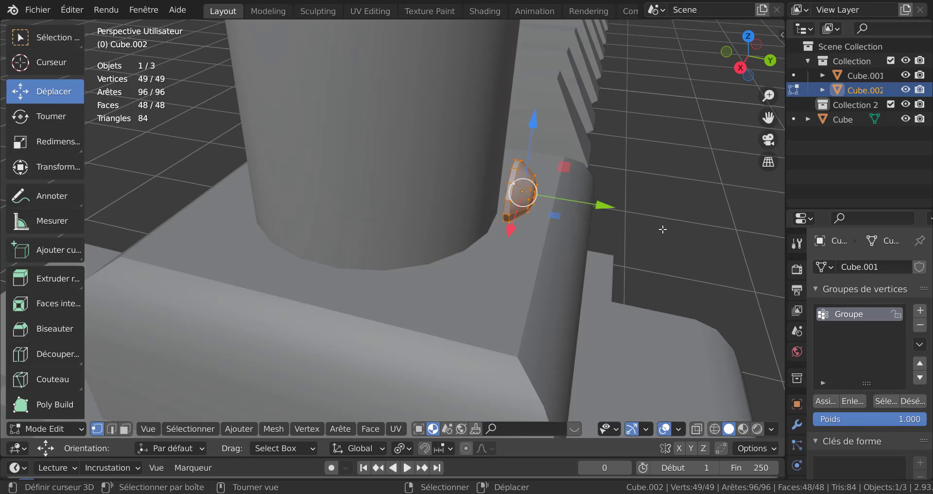
alt+click(511, 180)
scroll(516, 206, up, 2)
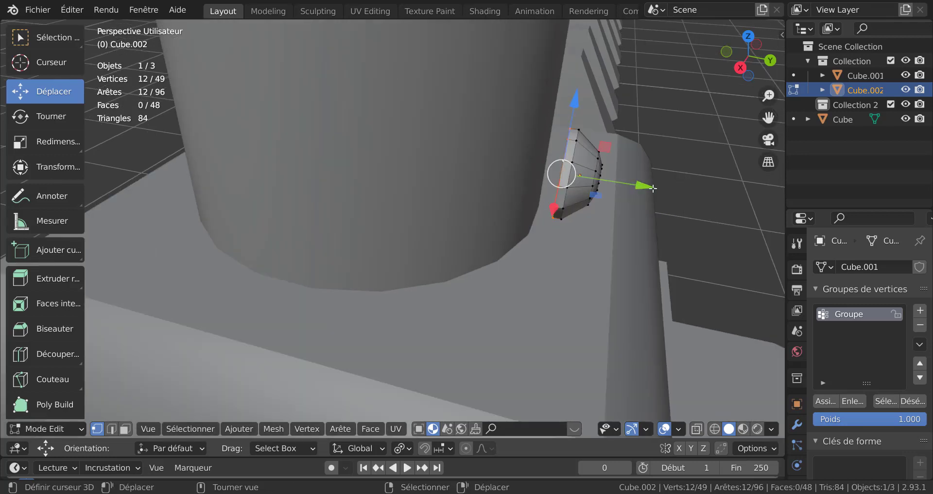
drag(641, 188, 630, 187)
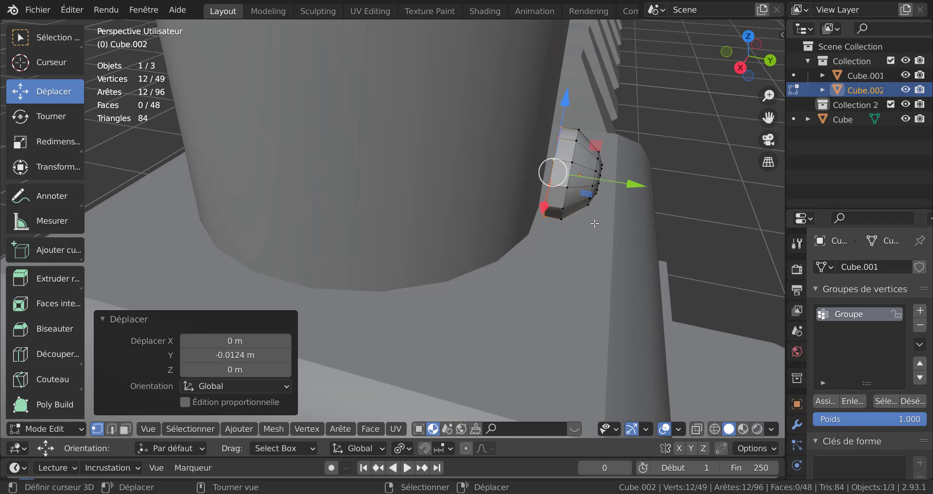
Select the rivet's whole linked mesh and move it about -0.031 m along Y against the cylinder wall
key(ctrl+l)
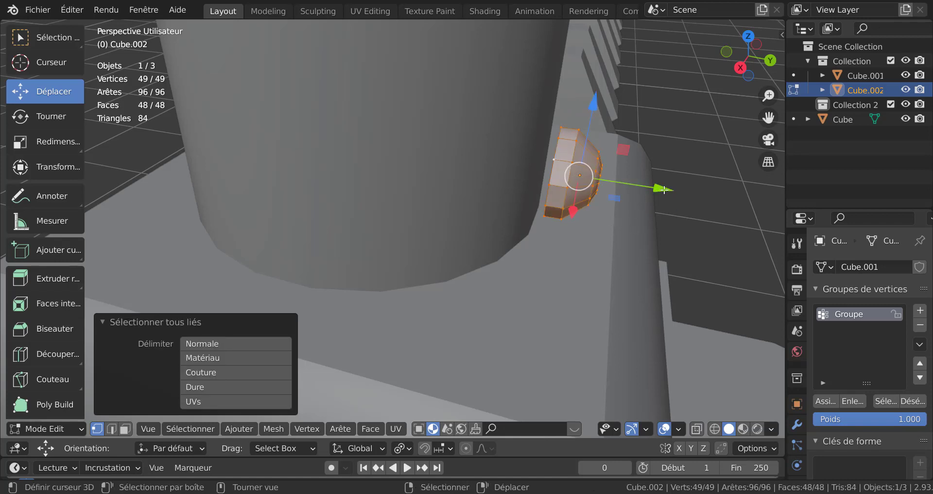
drag(660, 189, 639, 185)
scroll(639, 185, down, 5)
middle_drag(639, 213, 654, 222)
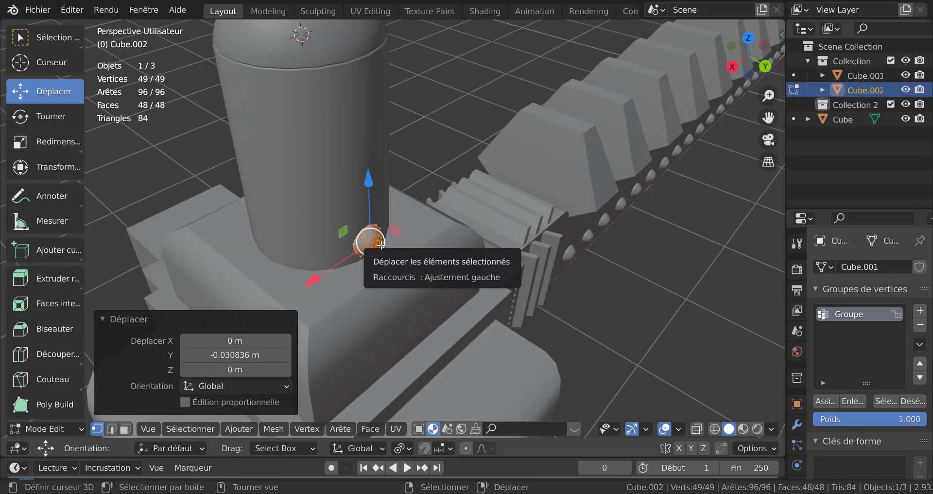
scroll(389, 243, up, 1)
middle_drag(404, 240, 454, 209)
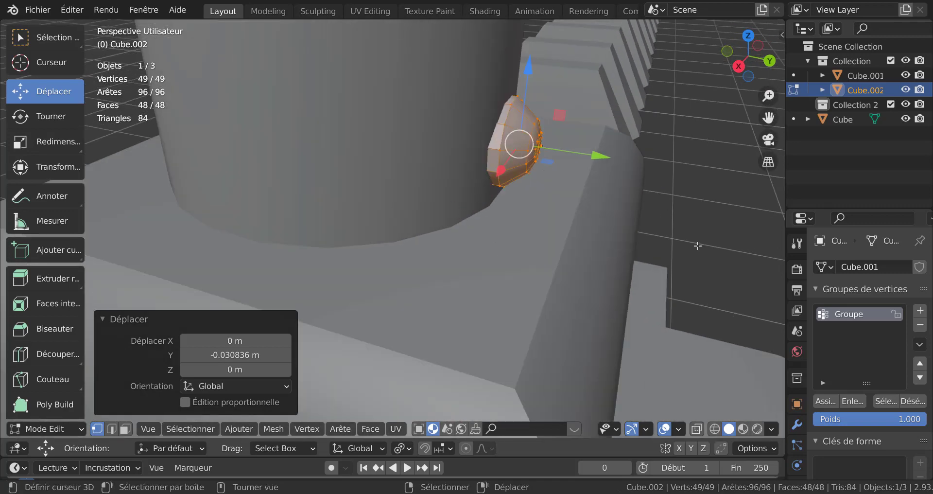
Select the rivet's tip vertex, grow the selection by two rings, and flatten it with LoopTools using the best-fit plane
middle_drag(665, 229, 601, 254)
scroll(539, 254, up, 3)
middle_drag(525, 252, 512, 256)
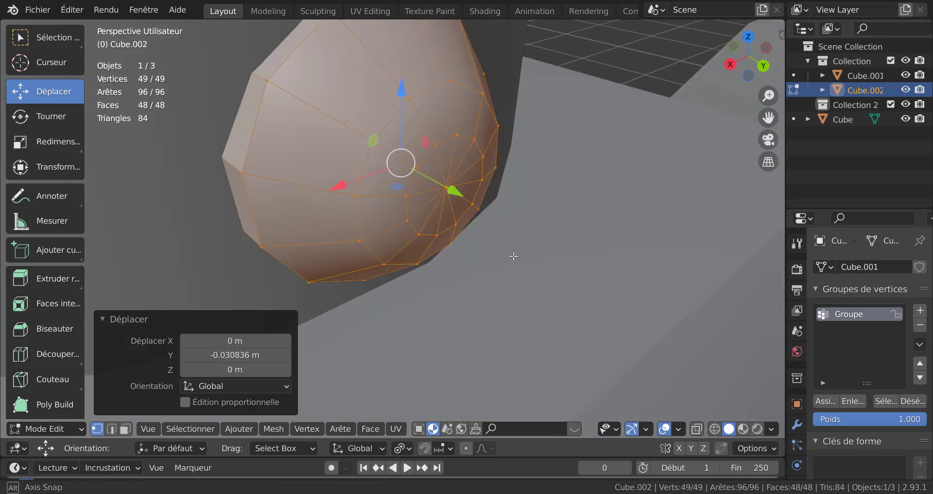
click(446, 188)
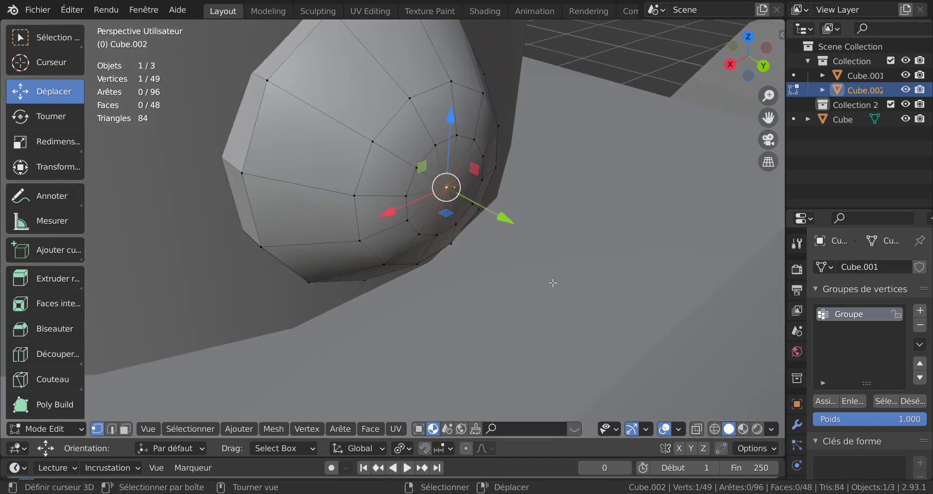
key(ctrl+KP_Add)
key(ctrl+KP_Add)
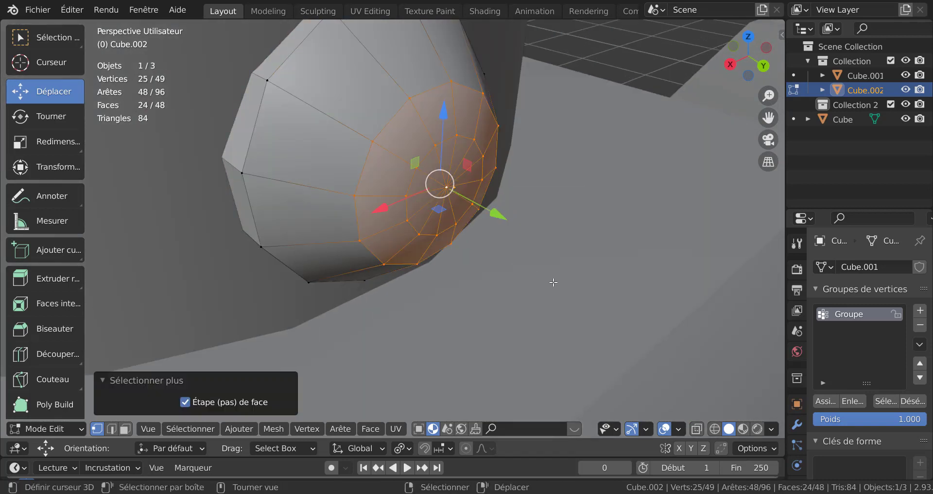
scroll(568, 271, down, 5)
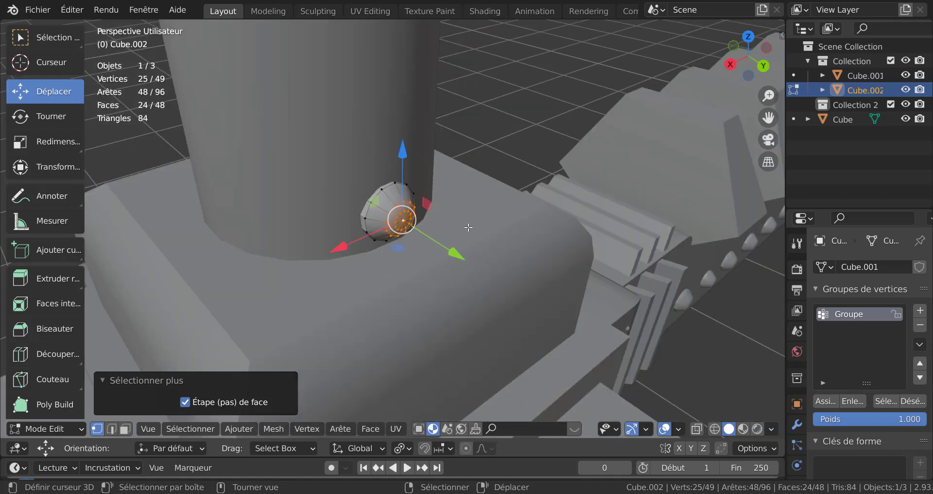
scroll(469, 229, up, 2)
key(q)
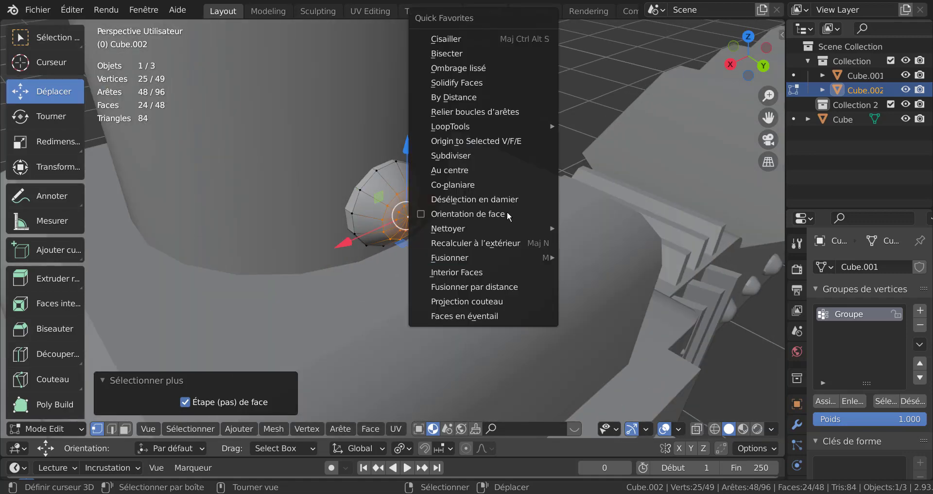
mouse_move(503, 126)
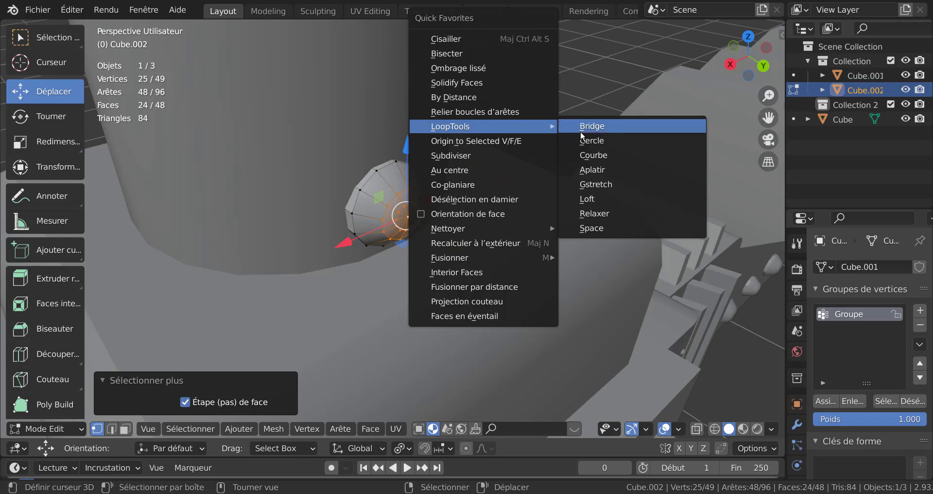
click(602, 170)
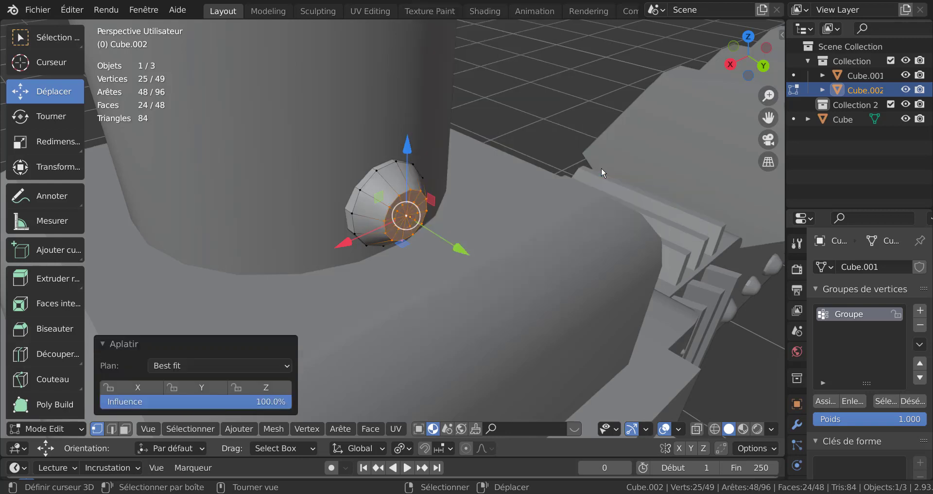
scroll(453, 244, up, 6)
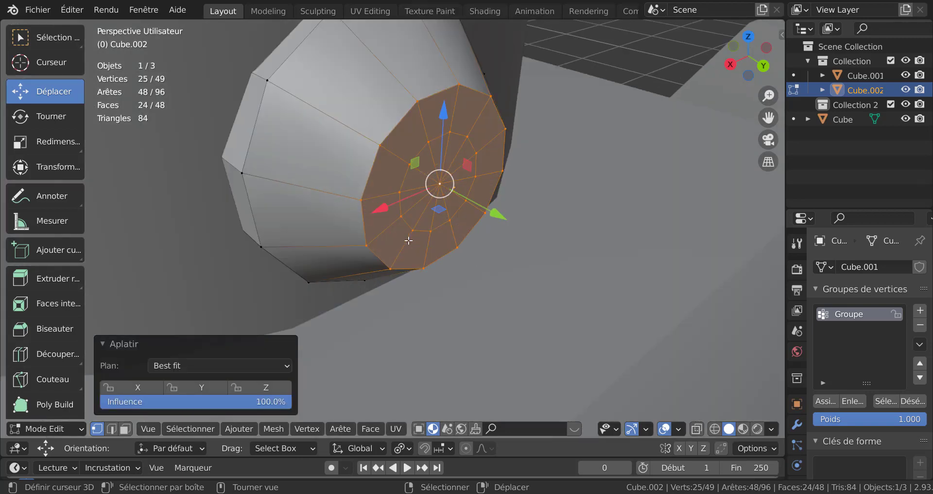
Bevel the outer edge loop of the rivet's flat cap by about 0.0017 m with 2 segments
alt+click(469, 228)
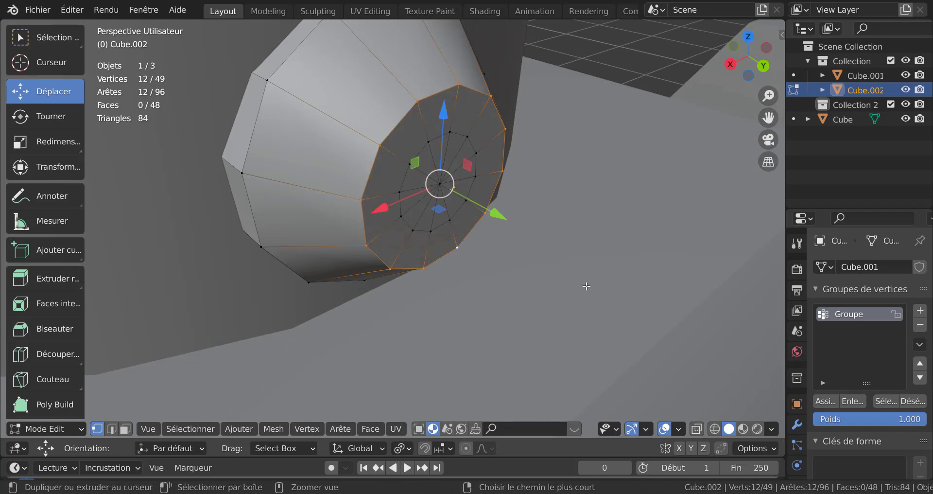
key(ctrl+b)
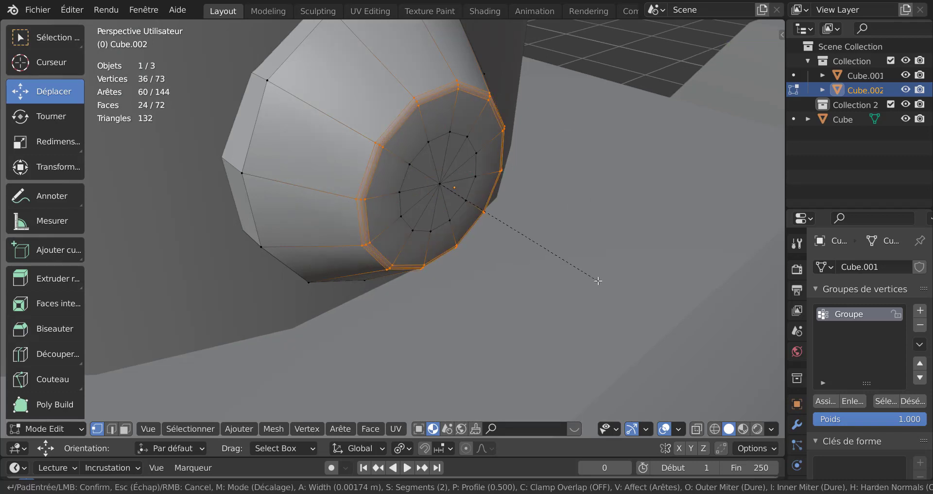
click(598, 280)
key(Tab)
scroll(596, 280, down, 8)
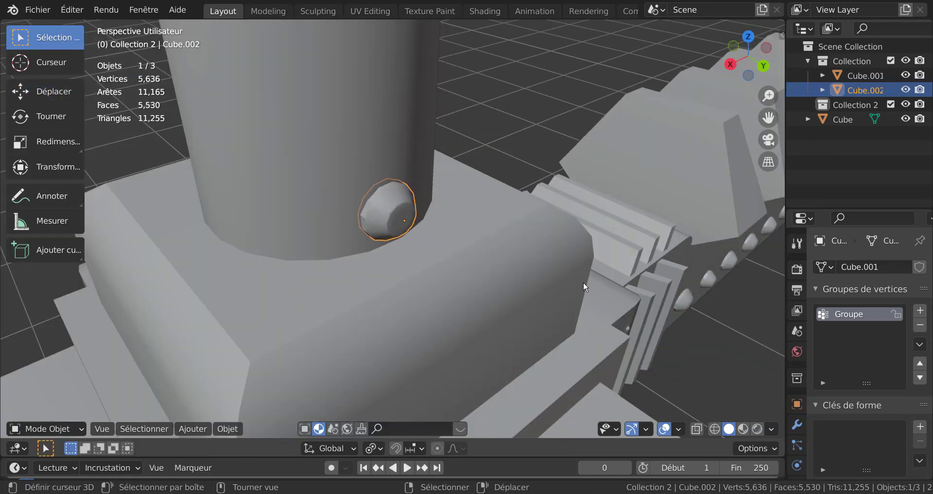
key(Tab)
key(Tab)
key(Tab)
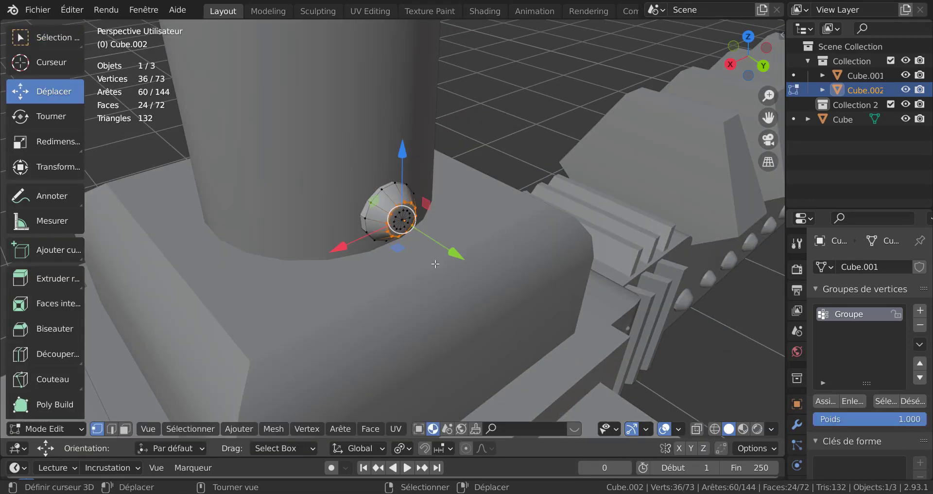
Select the rivet's whole flat cap including its bevelled rim and move it along Y toward the cylinder
scroll(426, 224, up, 2)
scroll(426, 224, up, 3)
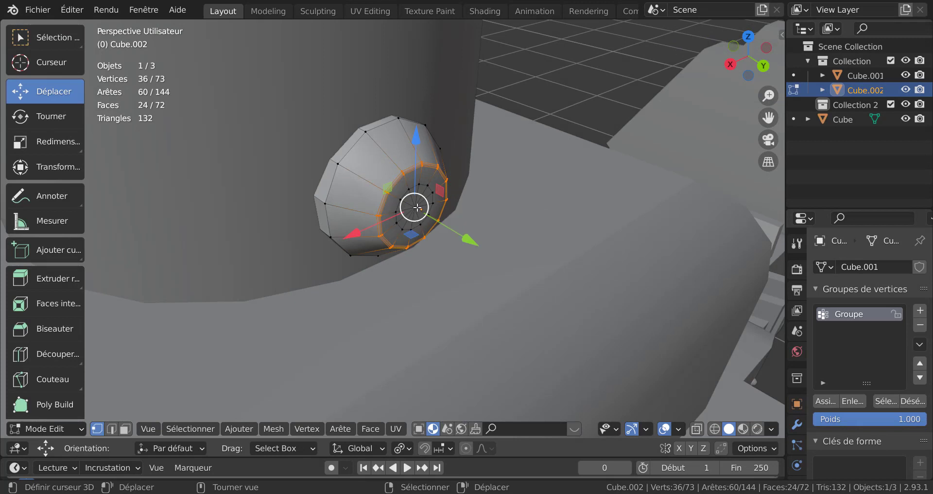
click(418, 207)
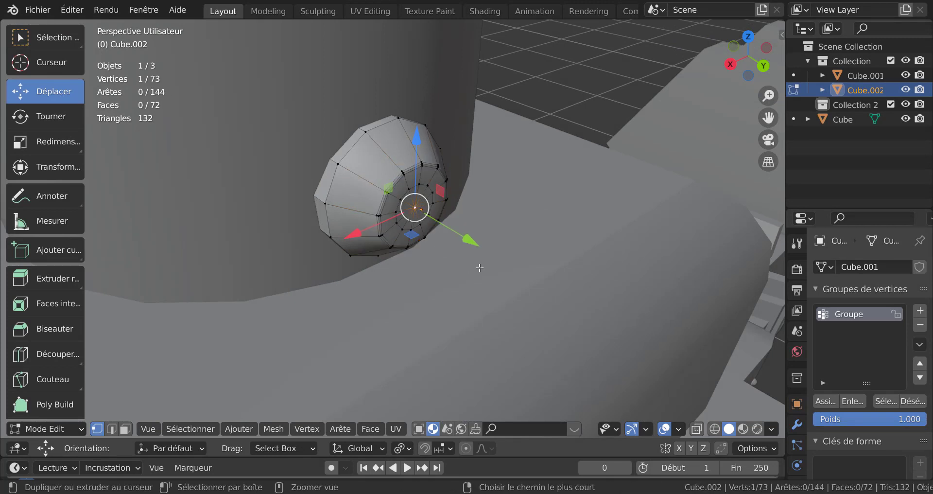
key(ctrl+KP_Add)
key(ctrl+KP_Add)
key(ctrl+KP_Add)
key(ctrl+KP_Add)
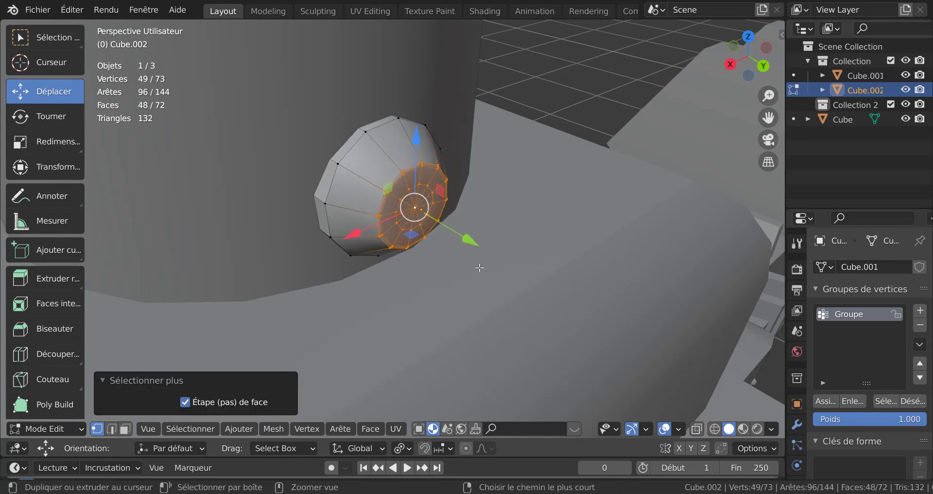
drag(476, 246, 464, 224)
key(Tab)
scroll(465, 233, down, 6)
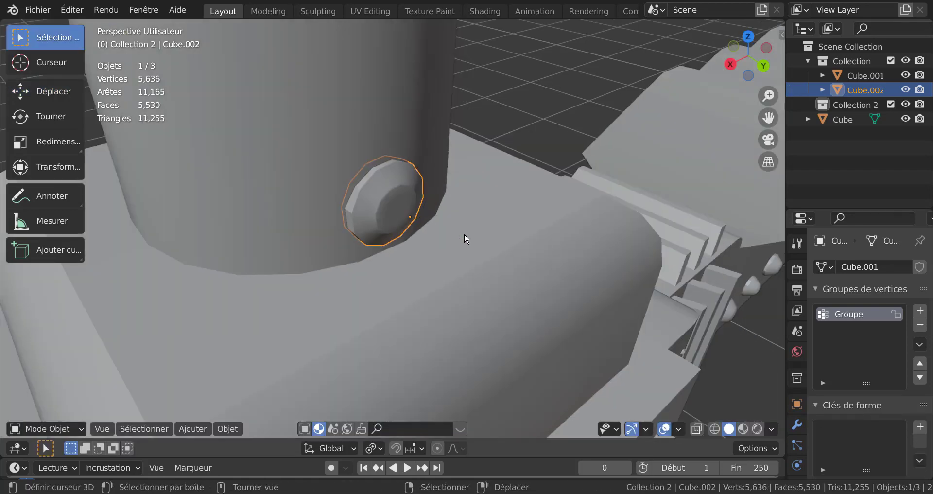
Scale the rivet object uniformly to about 0.628
middle_drag(457, 243, 439, 233)
scroll(439, 234, up, 2)
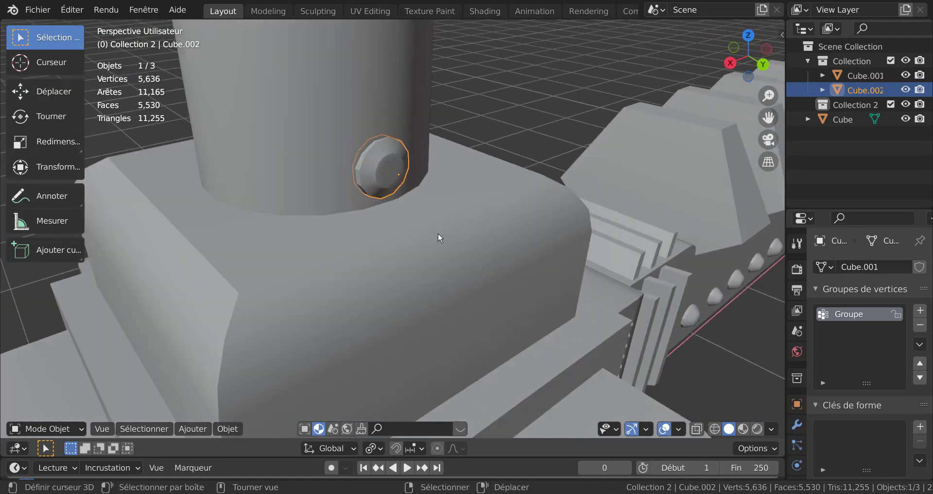
key(s)
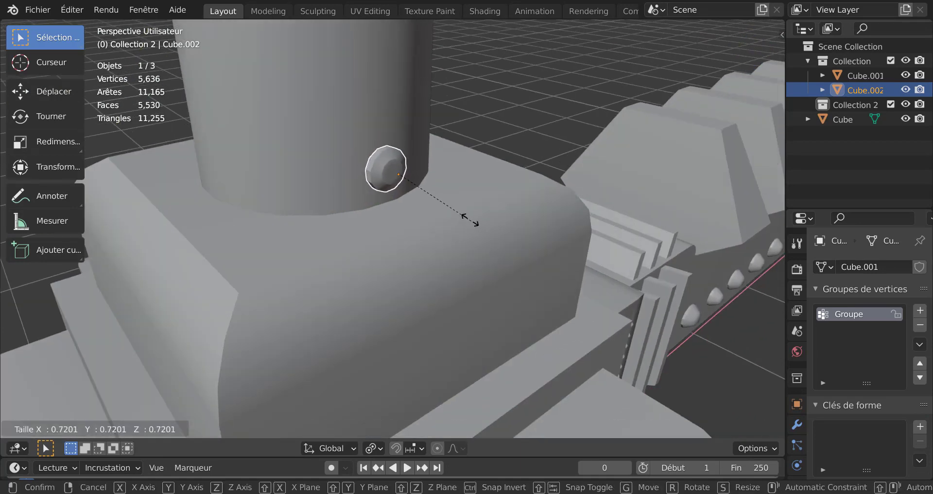
click(461, 212)
Move the rivet object about -0.0165 m along Y into the cylinder wall
middle_drag(461, 212, 581, 243)
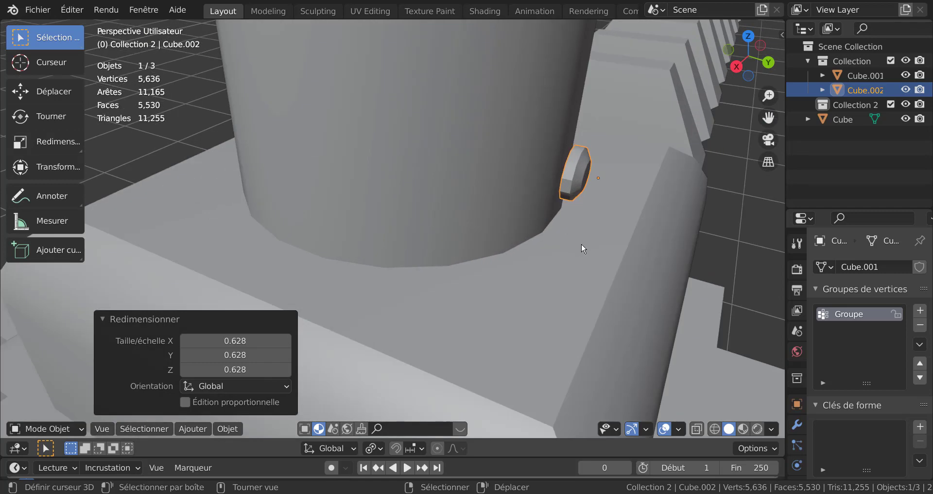
key(g)
key(y)
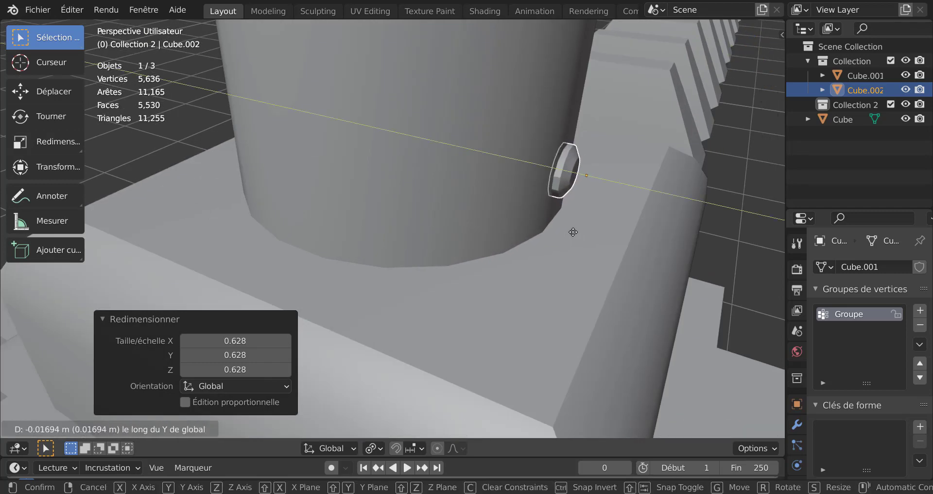
click(573, 232)
scroll(577, 232, down, 5)
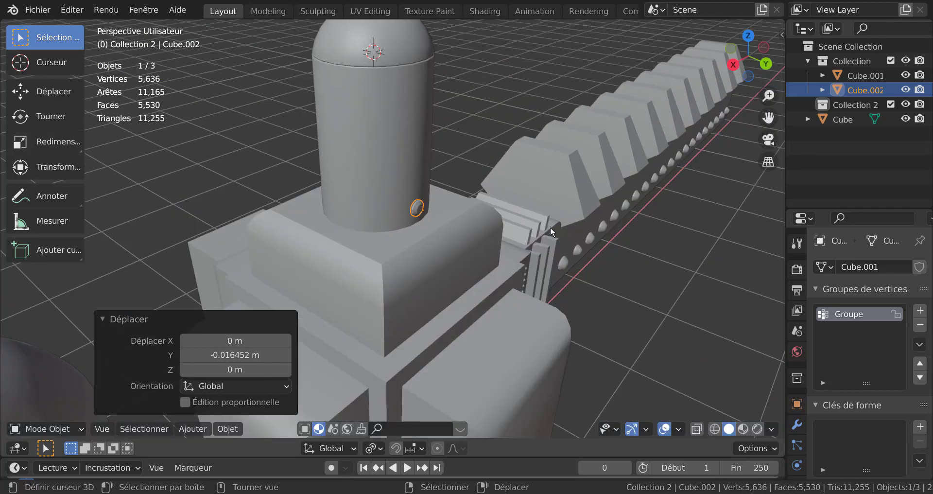
middle_drag(550, 226, 451, 246)
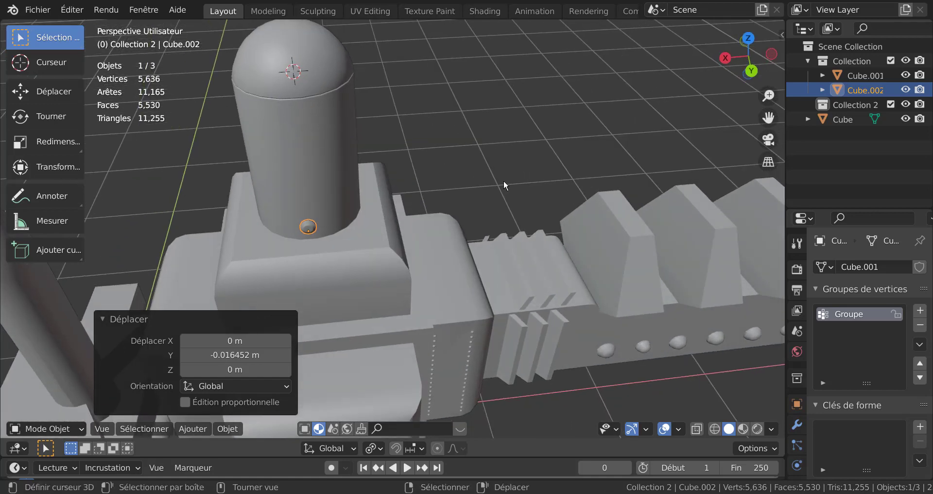
key(KP_7)
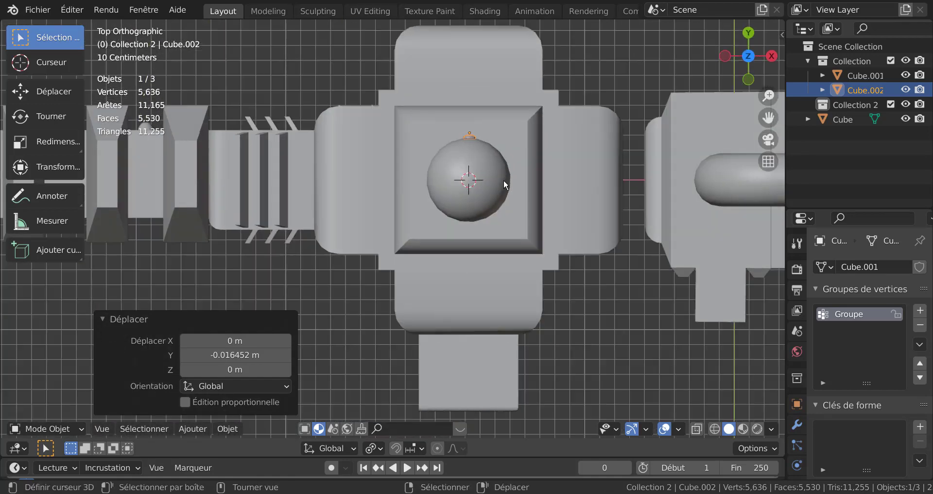
shift+middle_drag(523, 191, 497, 274)
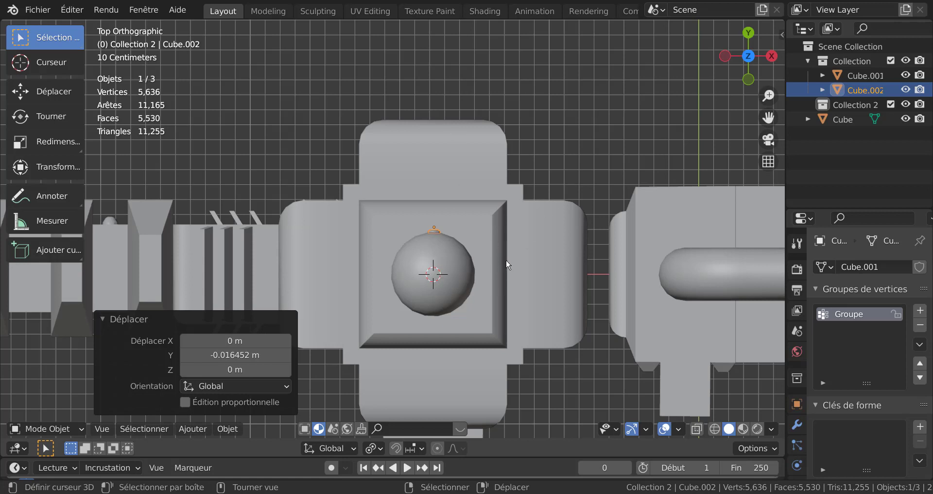
key(g)
key(x)
key(Escape)
key(g)
key(y)
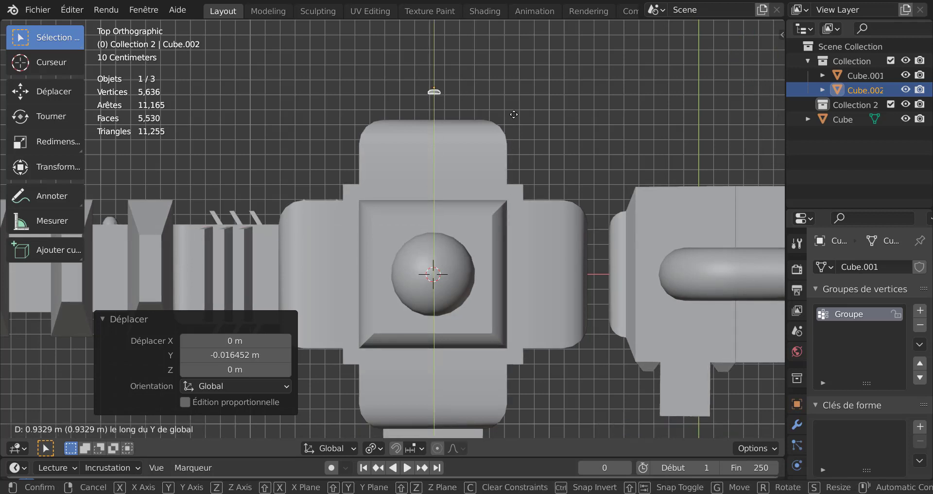
key(Escape)
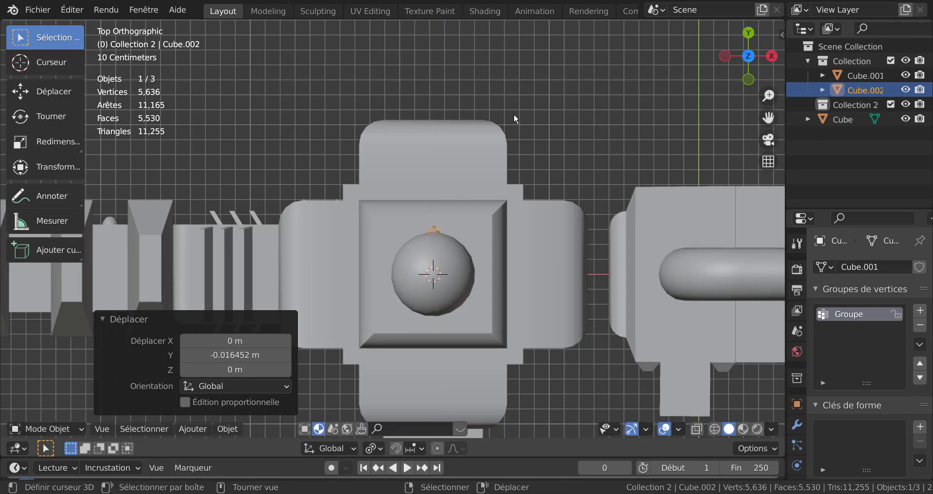
shift+middle_drag(556, 162, 537, 137)
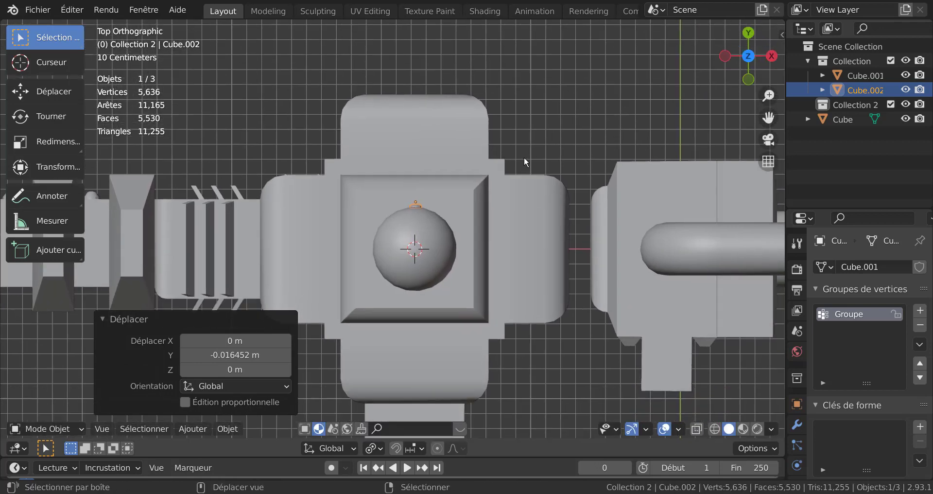
scroll(424, 263, up, 3)
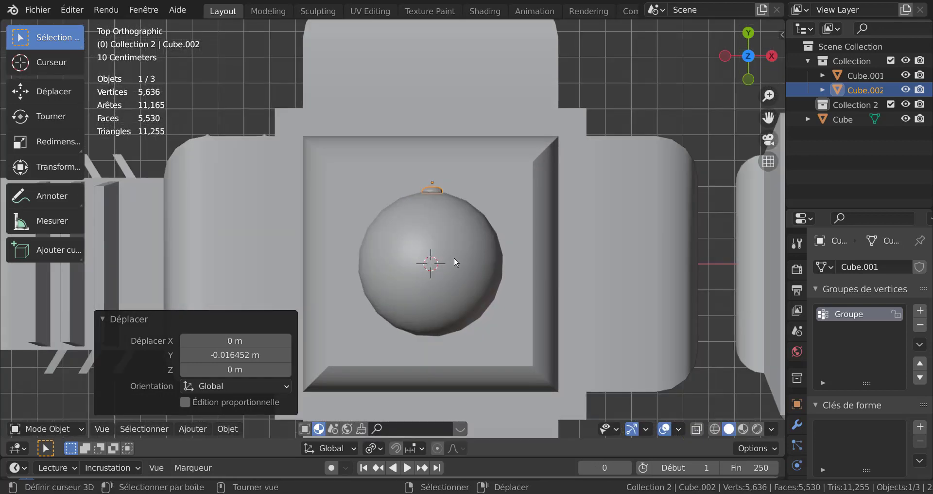
middle_drag(454, 256, 452, 195)
key(Tab)
key(Tab)
scroll(458, 192, down, 2)
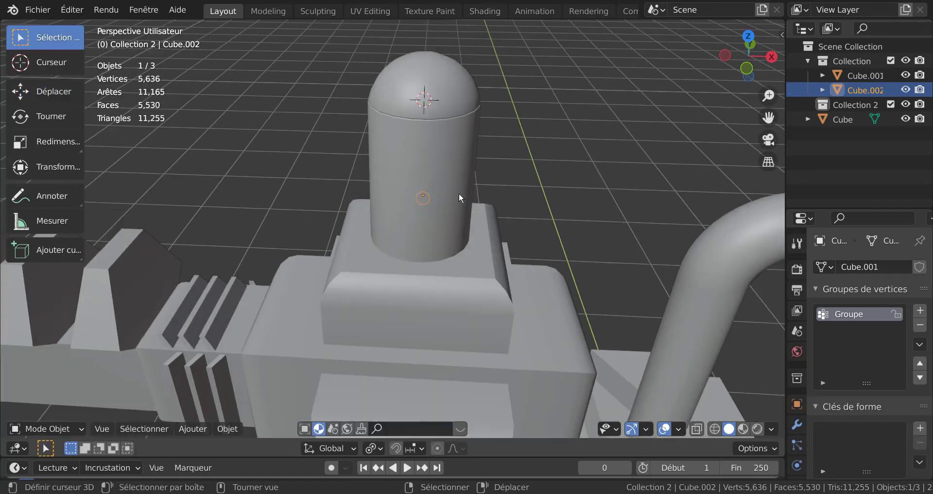
Add one horizontal loop cut around the domed cylinder's wall and slide it down near the foot at a factor of 0.820
click(458, 193)
key(Tab)
middle_drag(461, 221, 469, 184)
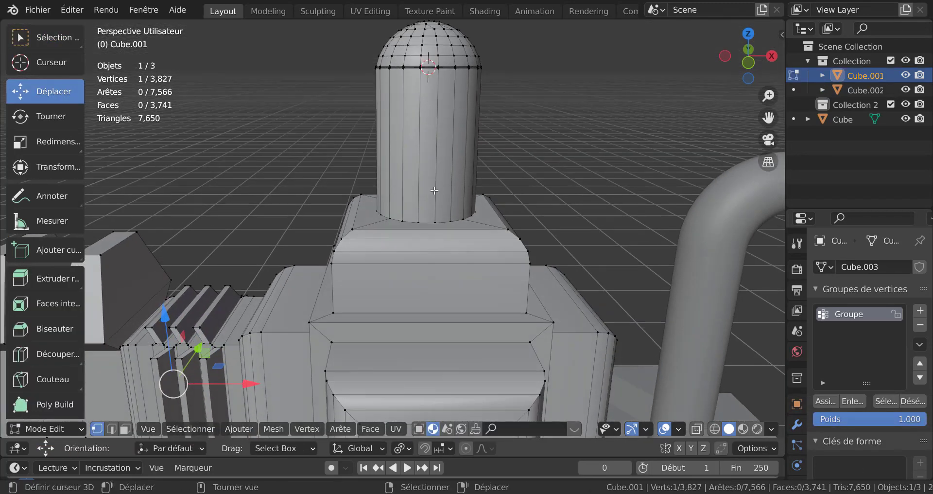
key(ctrl+r)
click(453, 191)
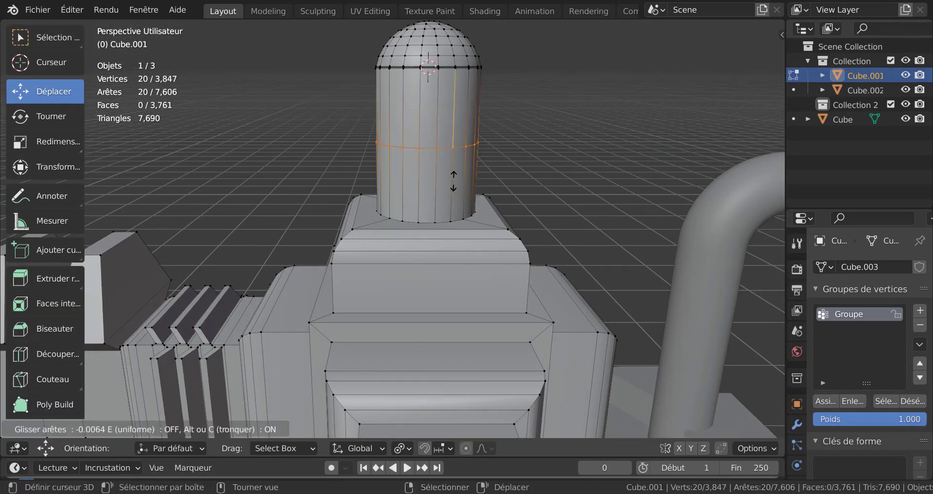
click(458, 240)
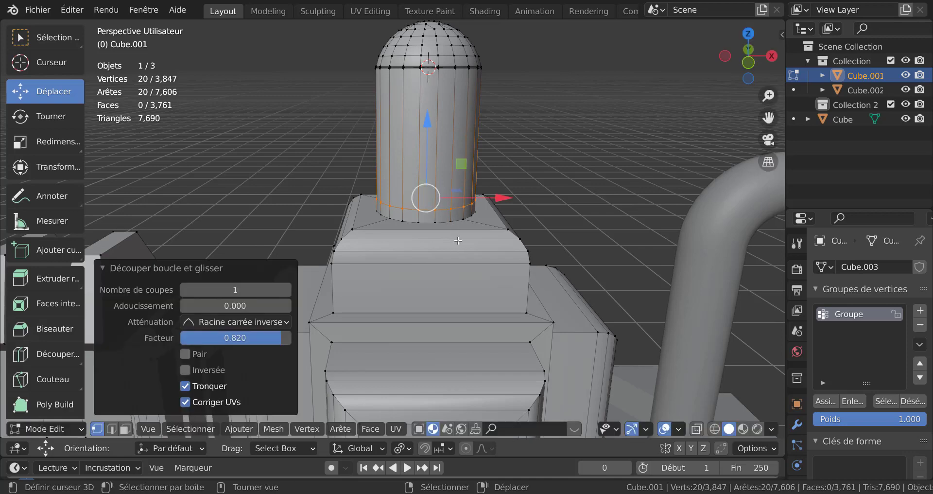
Snap the 3D cursor to the centre of the selected edge loop at the cylinder's foot
middle_drag(546, 212, 523, 222)
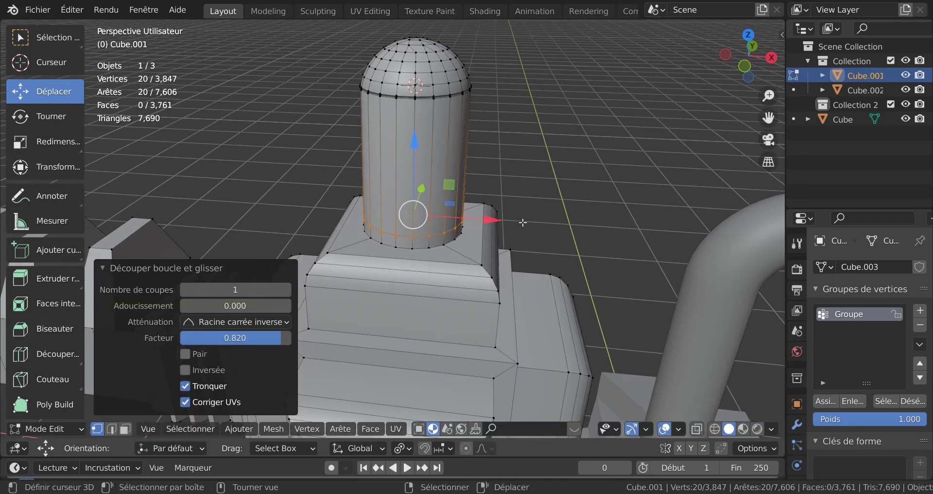
key(shift+s)
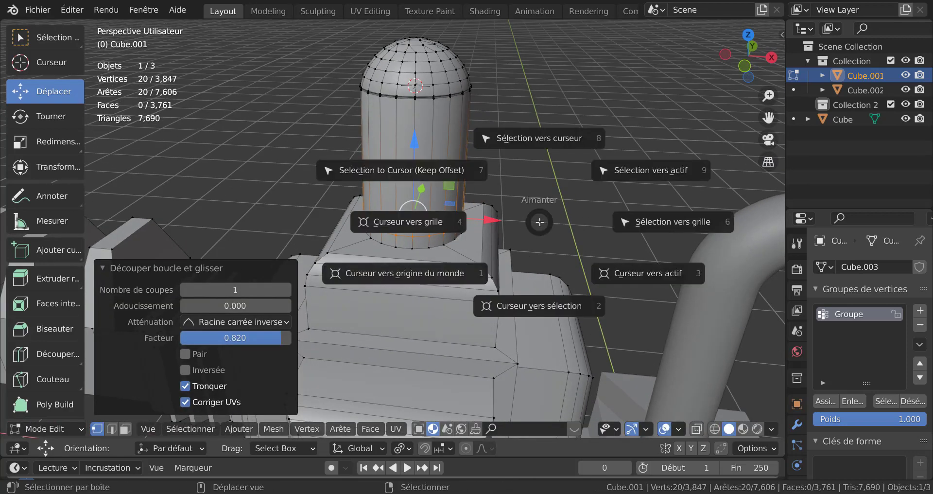
click(530, 310)
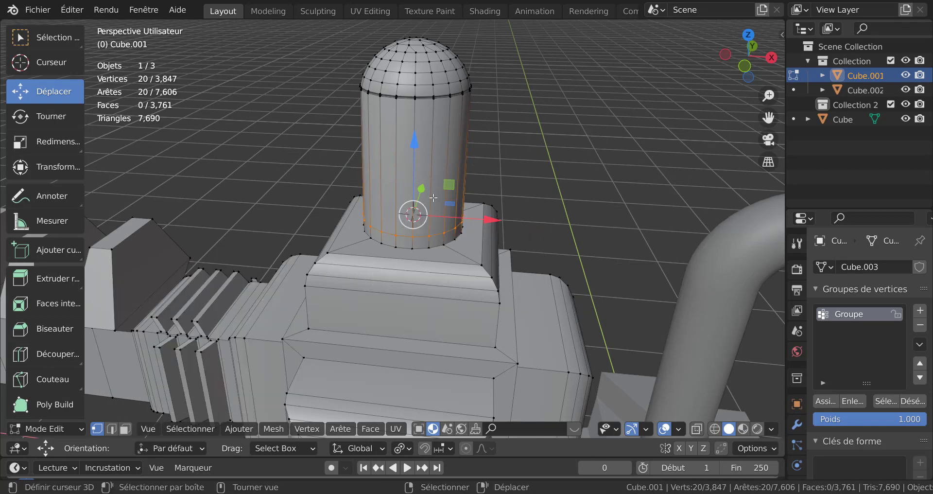
Select the rivet at the cylinder's foot and select its entire mesh for editing in top orthographic view
middle_drag(554, 215, 568, 289)
key(Tab)
middle_drag(545, 246, 553, 222)
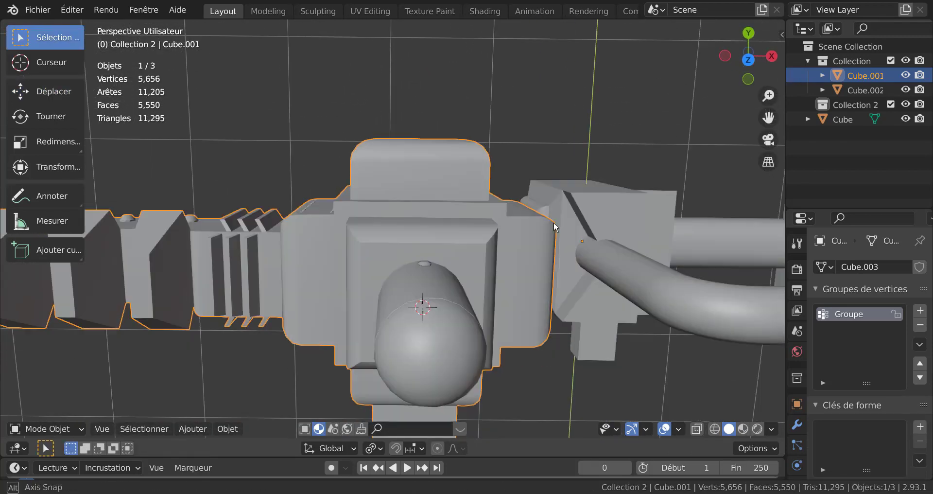
click(427, 266)
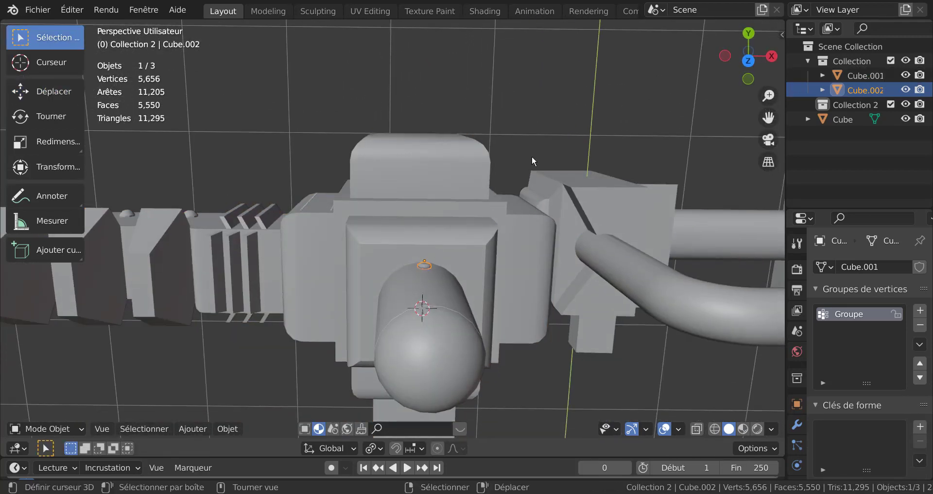
key(KP_7)
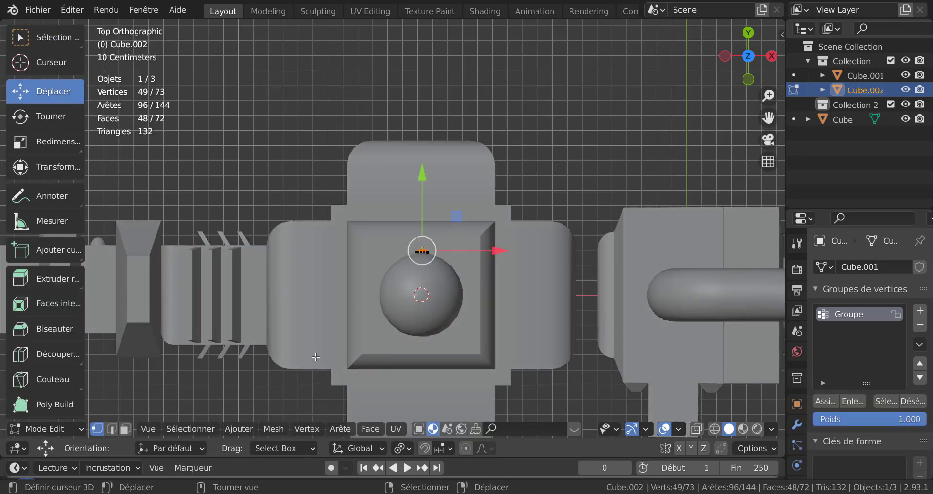
key(a)
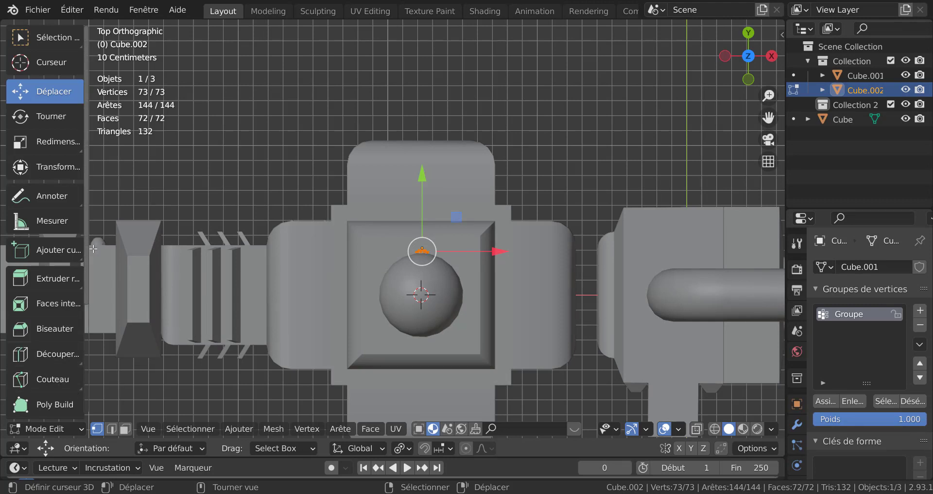
Spin duplicates of the rivet around the 3D cursor on the cylinder's Z axis with 12 steps
scroll(87, 260, down, 6)
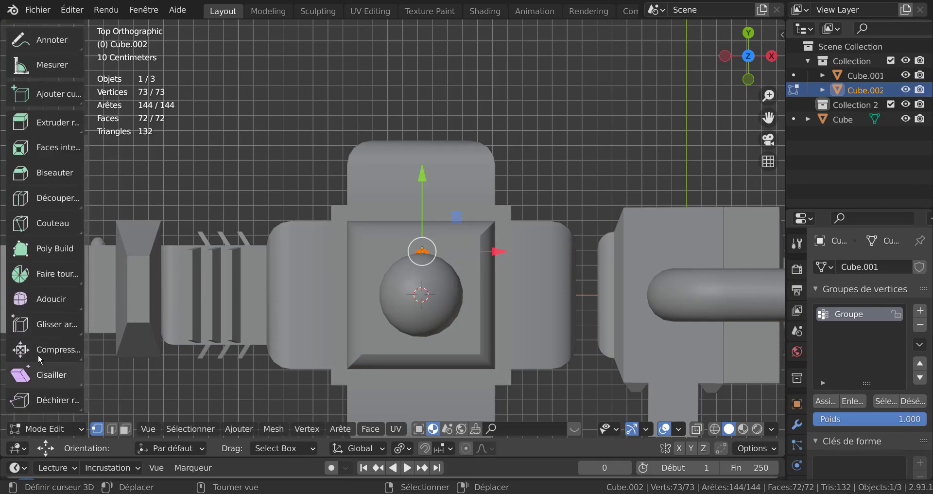
click(34, 271)
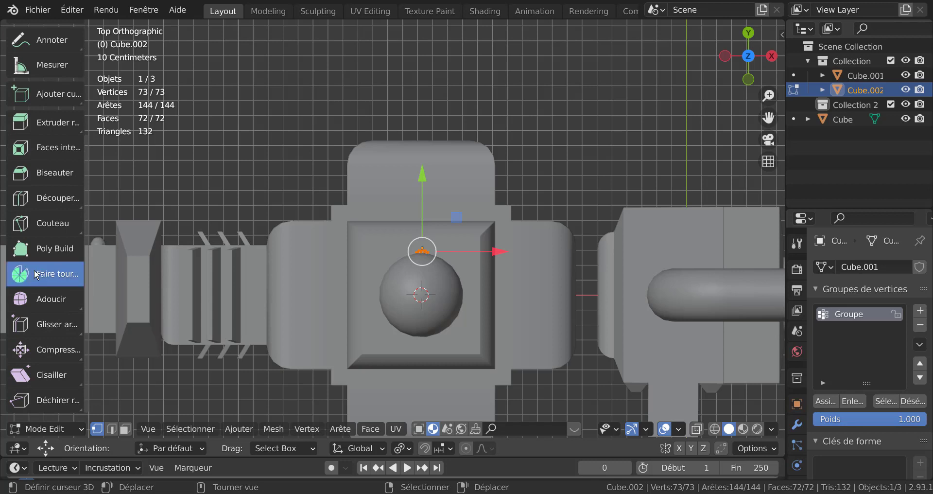
click(67, 277)
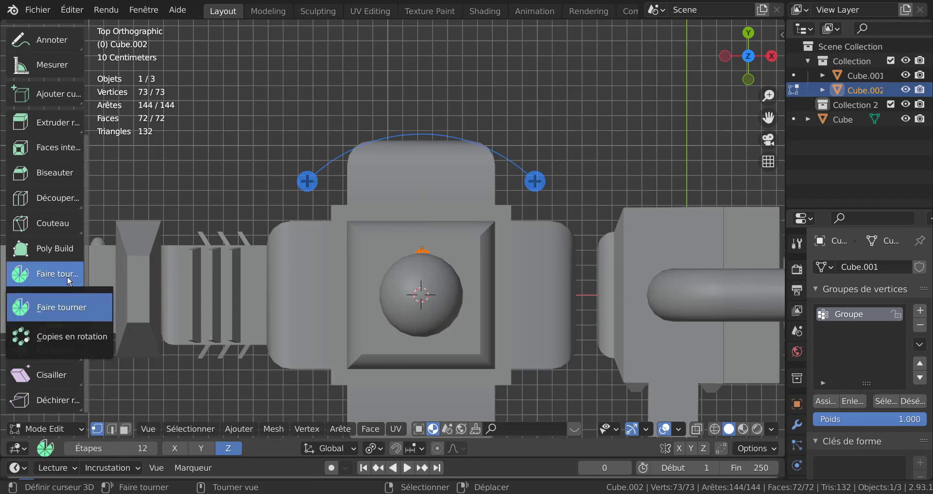
click(73, 335)
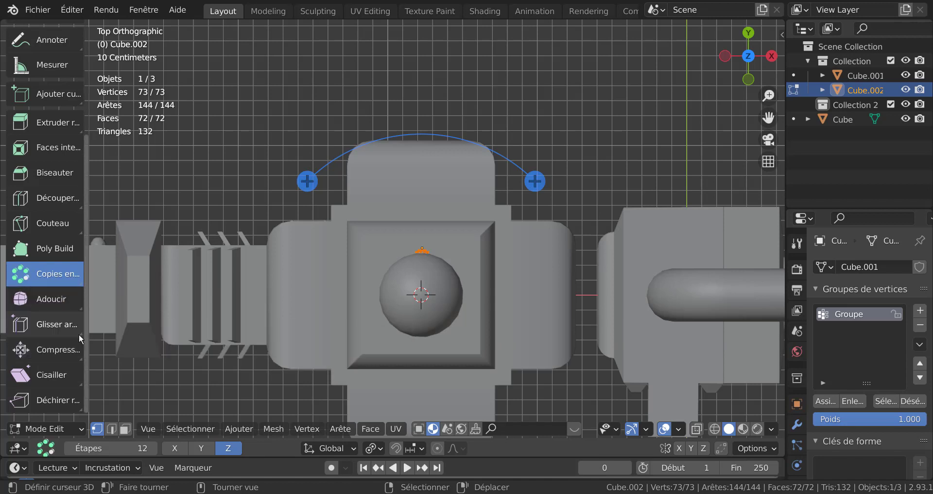
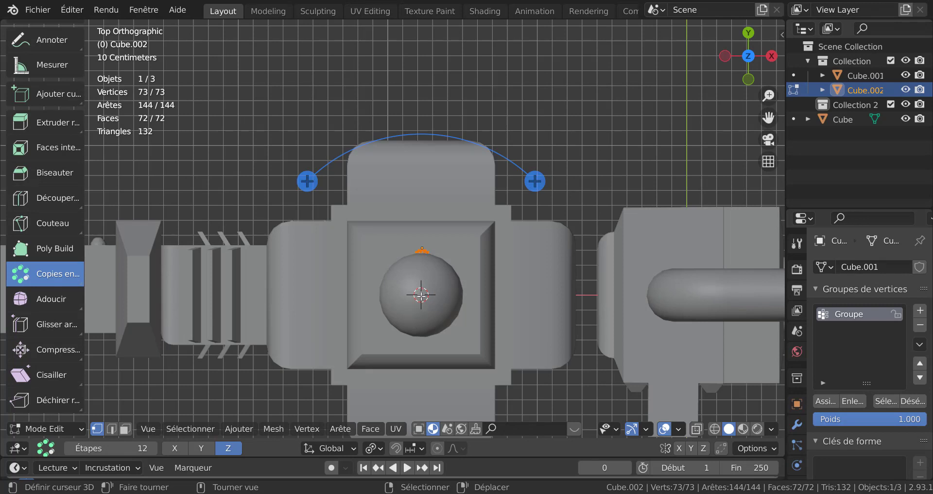
drag(425, 301, 487, 335)
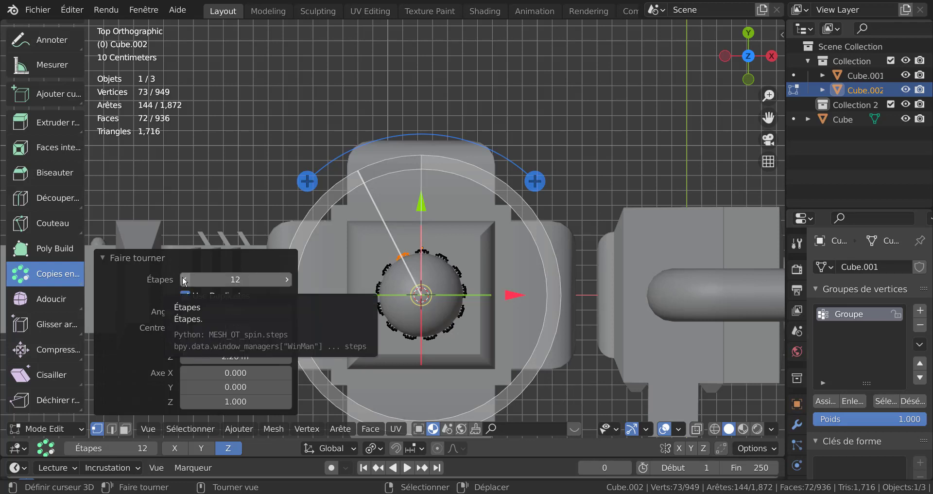
Set the rivet spin to 9 steps and an angle of 323°, keeping duplicates, and return to Object Mode
click(185, 279)
click(184, 279)
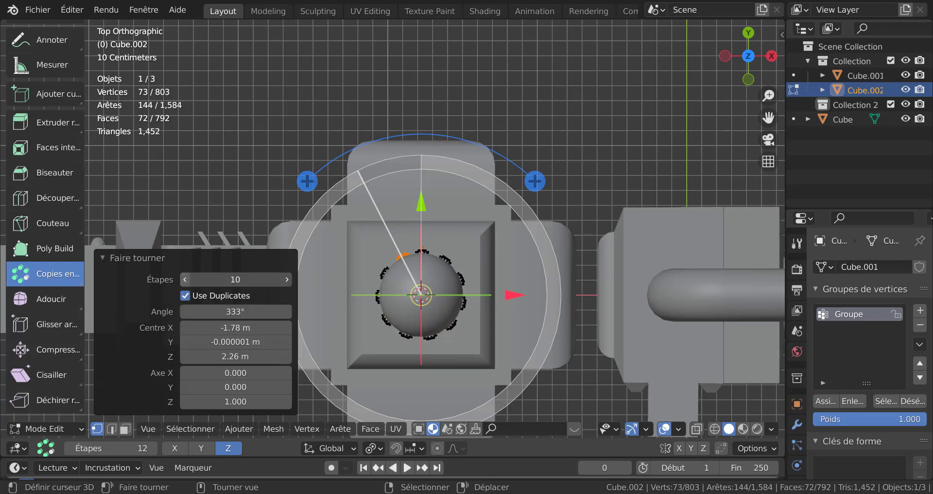
click(185, 279)
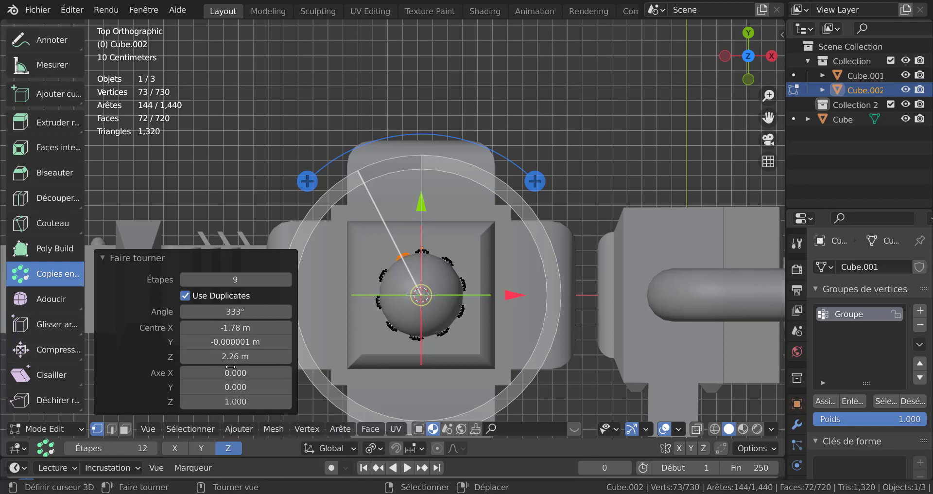
drag(225, 312, 210, 311)
scroll(303, 289, up, 2)
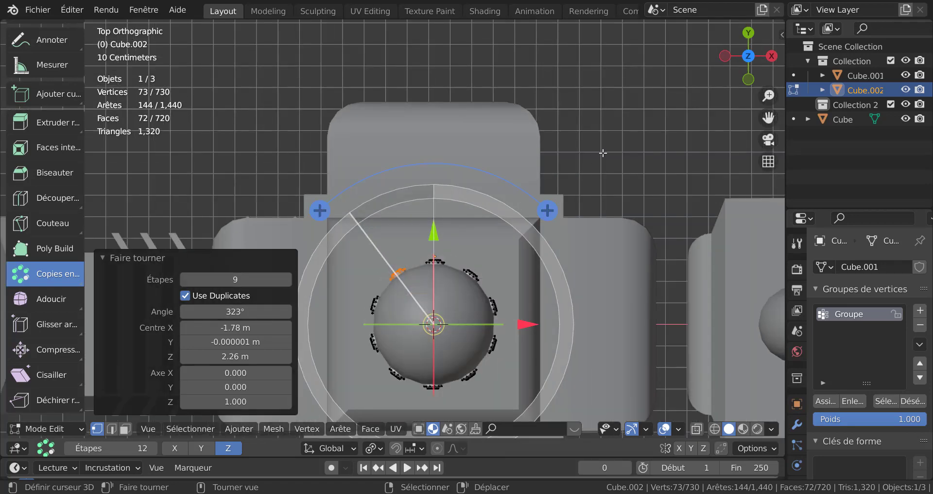
scroll(594, 289, down, 4)
middle_drag(543, 377, 594, 275)
key(Tab)
scroll(497, 268, up, 3)
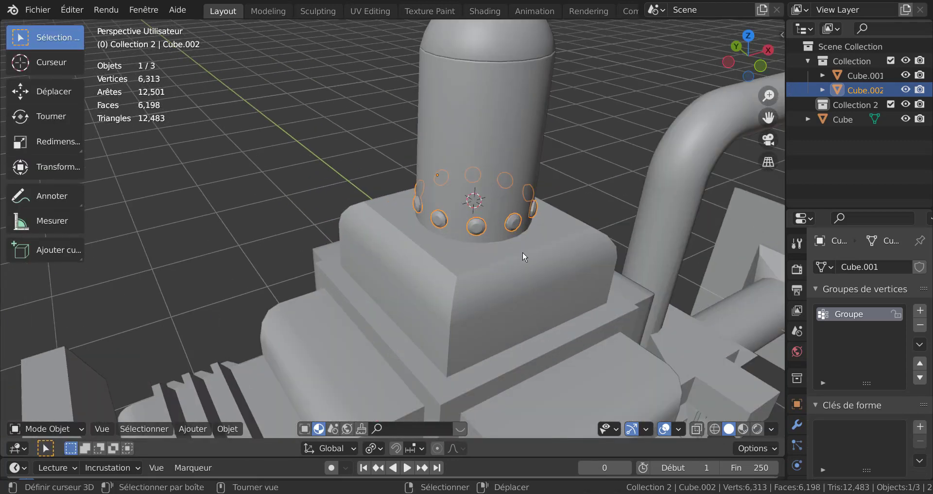
Duplicate the ring of rivets and move the copy about 0.593 m up along Z, just under the dome
scroll(524, 252, down, 2)
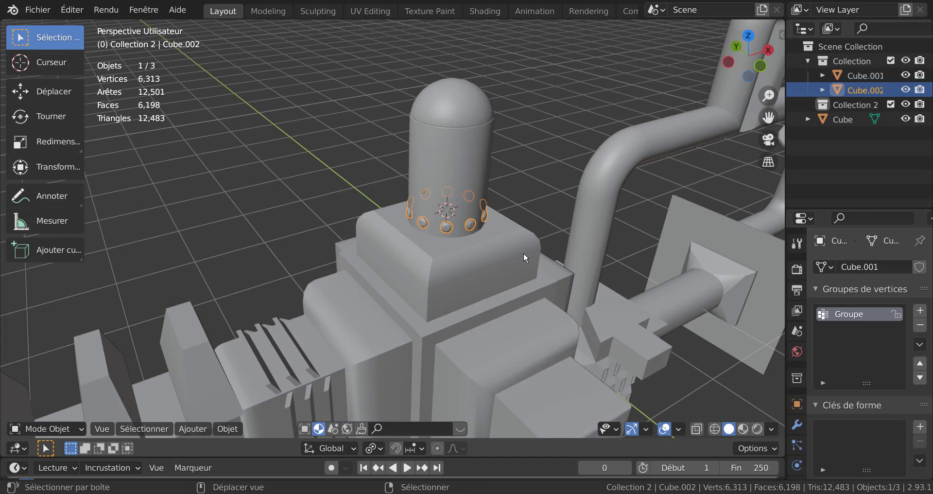
key(shift+d)
key(Escape)
key(g)
key(z)
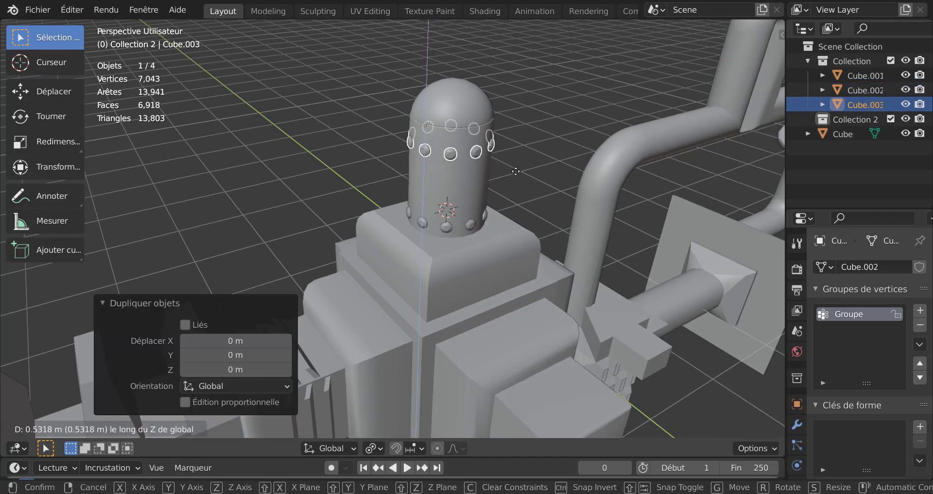
click(516, 218)
middle_drag(516, 217, 477, 224)
scroll(481, 222, up, 2)
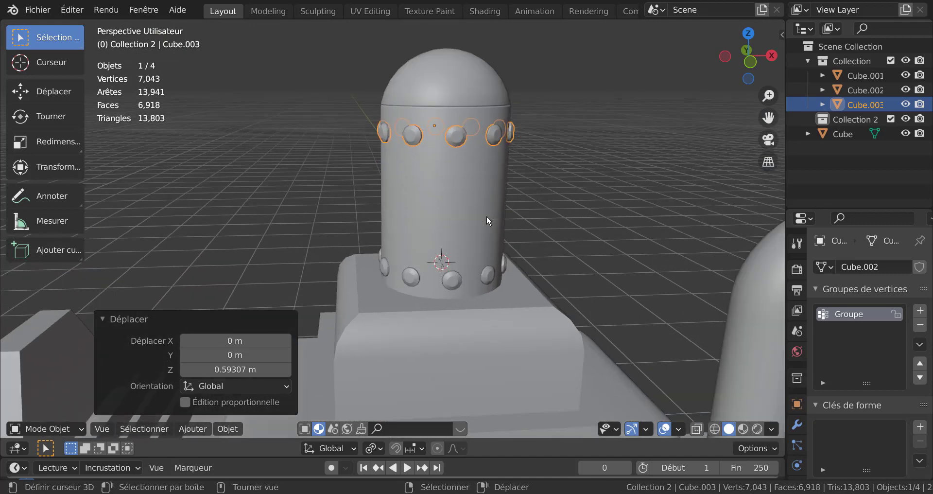
middle_drag(492, 154, 559, 201)
key(Tab)
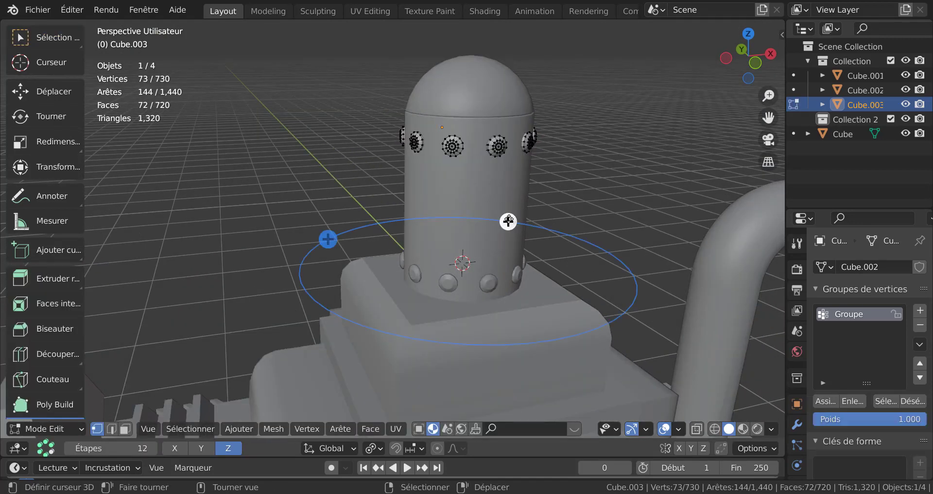
key(Tab)
click(506, 203)
click(596, 195)
Move the upper ring of rivets about 0.043 m further up along Z, towards the dome seam
scroll(596, 194, down, 3)
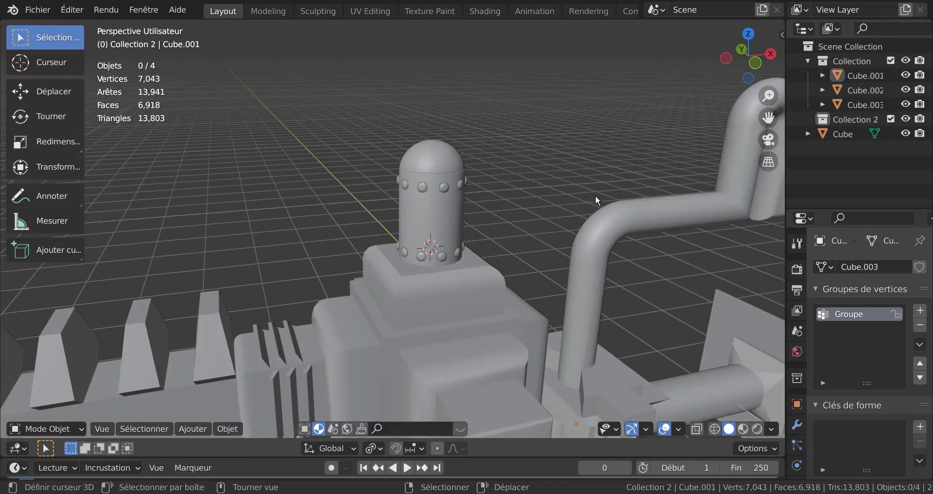
scroll(541, 201, up, 1)
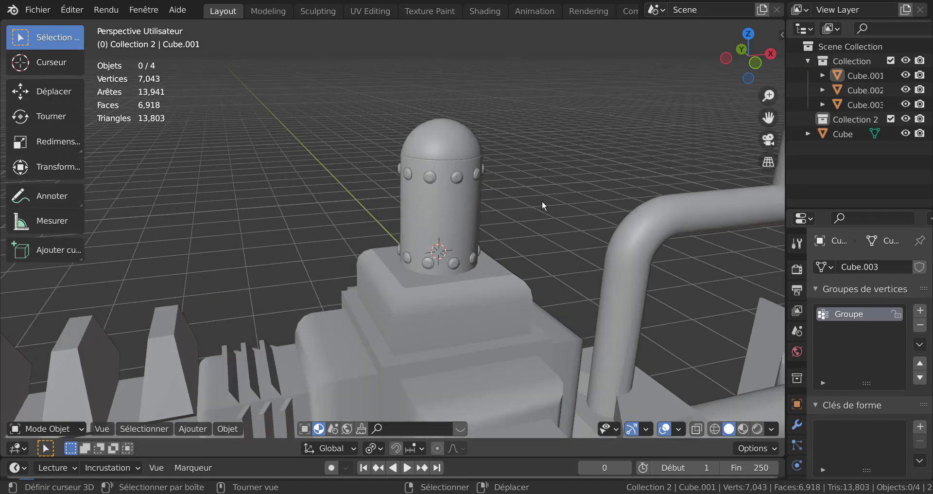
click(457, 174)
key(g)
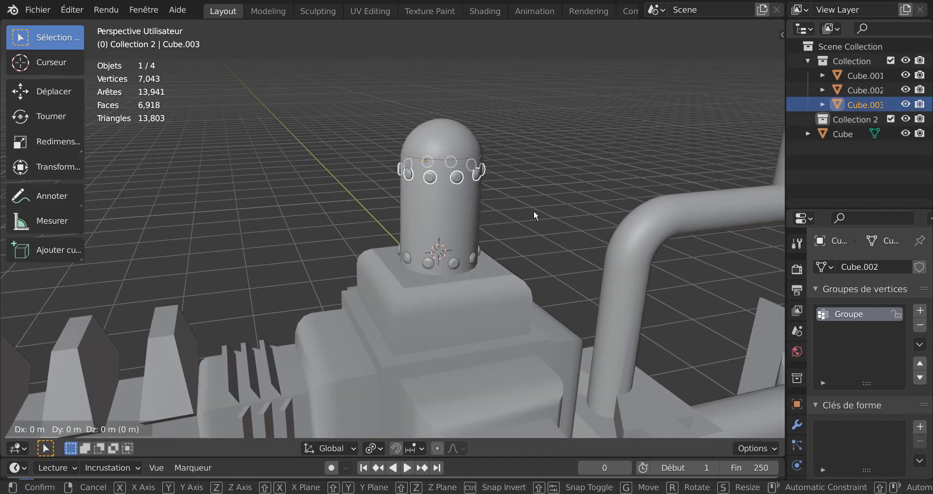
key(z)
click(529, 205)
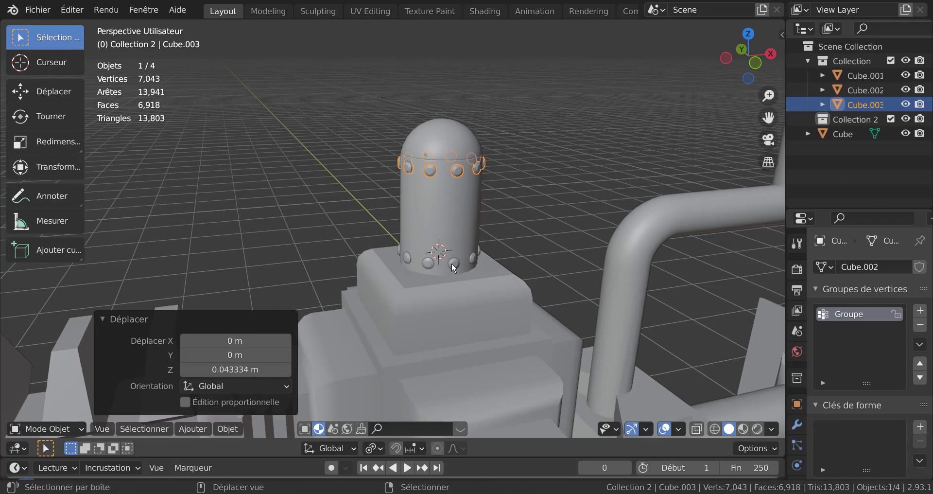
Join the upper and lower rivet rings into a single object
shift+click(451, 262)
mouse_move(545, 205)
middle_down()
mouse_move(555, 185)
mouse_move(541, 205)
middle_up()
scroll(459, 254, up, 2)
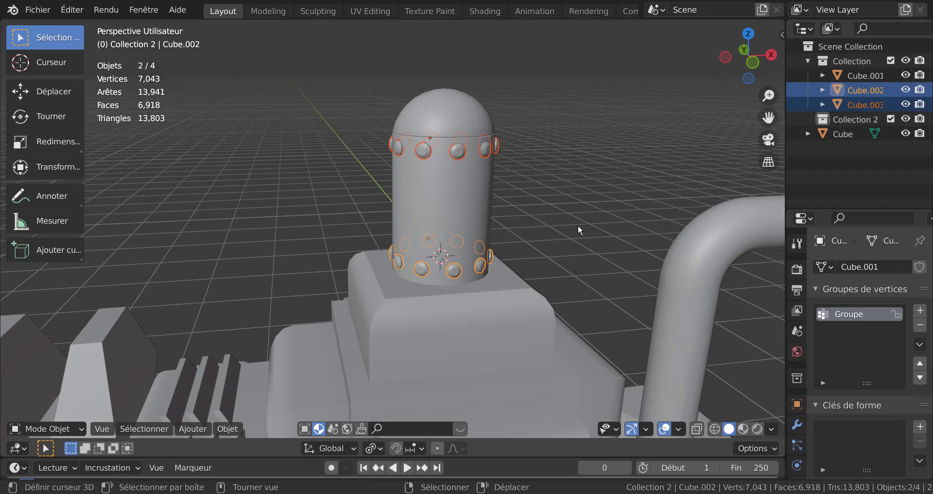
key(ctrl+j)
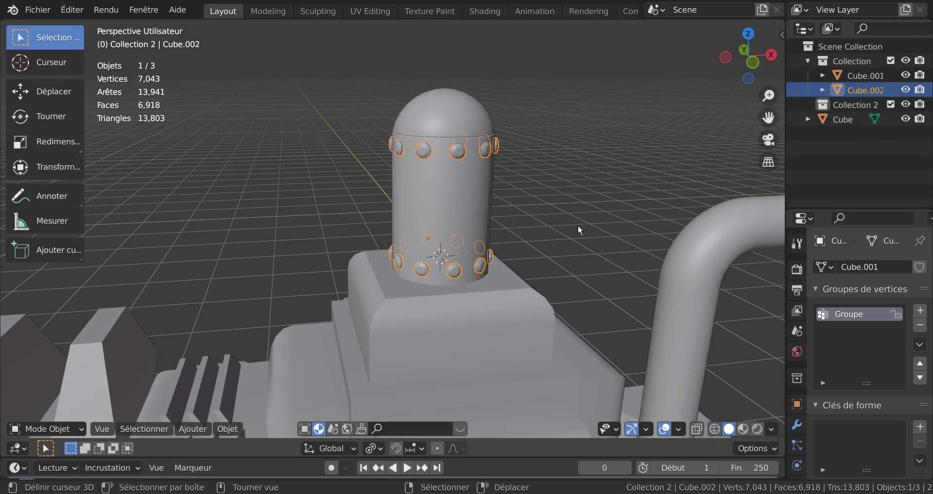
key(g)
key(z)
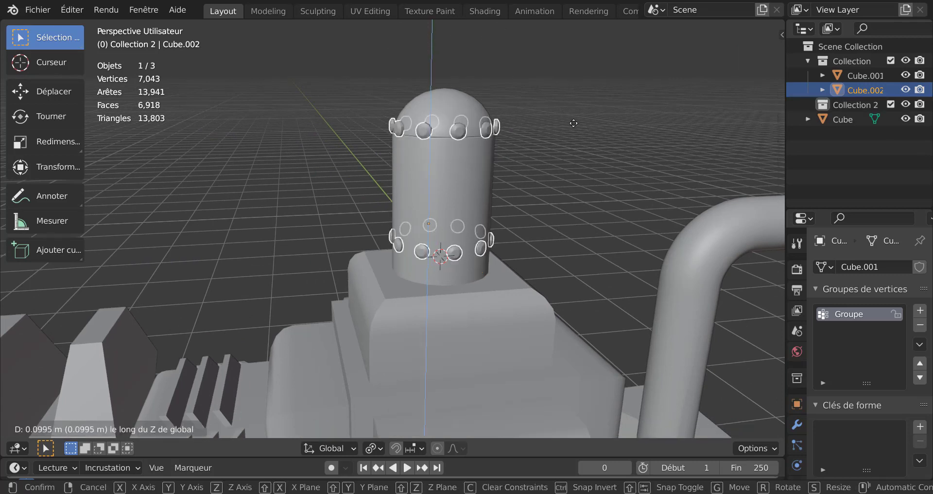
click(582, 226)
Examine how both rivet rings sit against the cylinder's wall and its edges in Edit Mode
middle_drag(582, 226, 497, 208)
key(Tab)
scroll(608, 219, up, 3)
key(Tab)
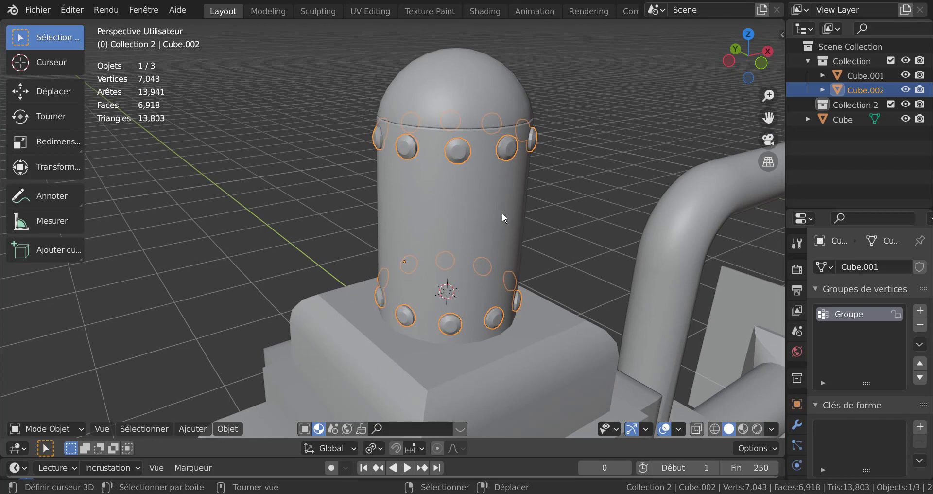
click(503, 214)
key(Tab)
middle_drag(503, 212, 478, 218)
scroll(441, 202, up, 3)
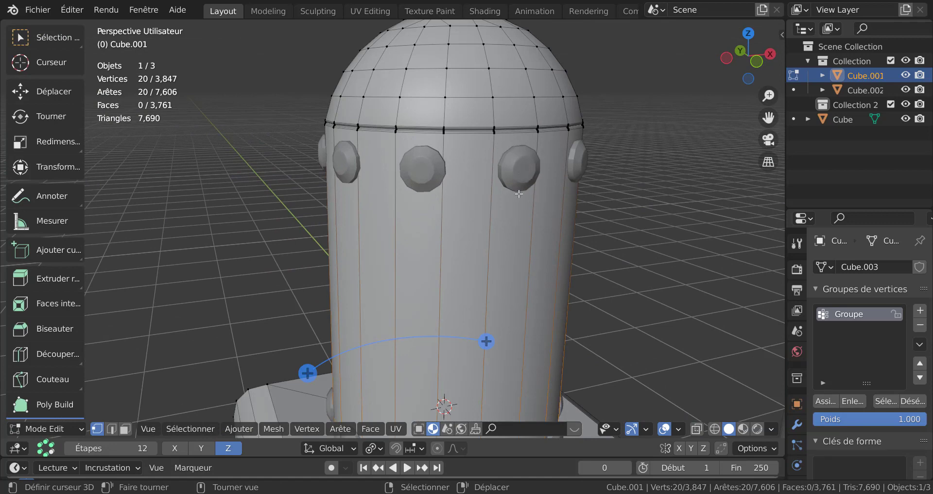
scroll(516, 184, down, 1)
scroll(509, 188, down, 2)
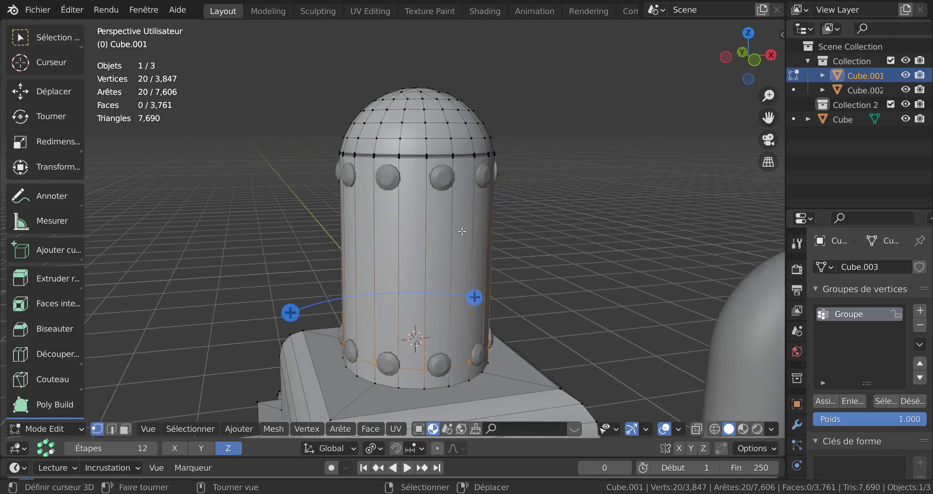
middle_drag(450, 224, 462, 176)
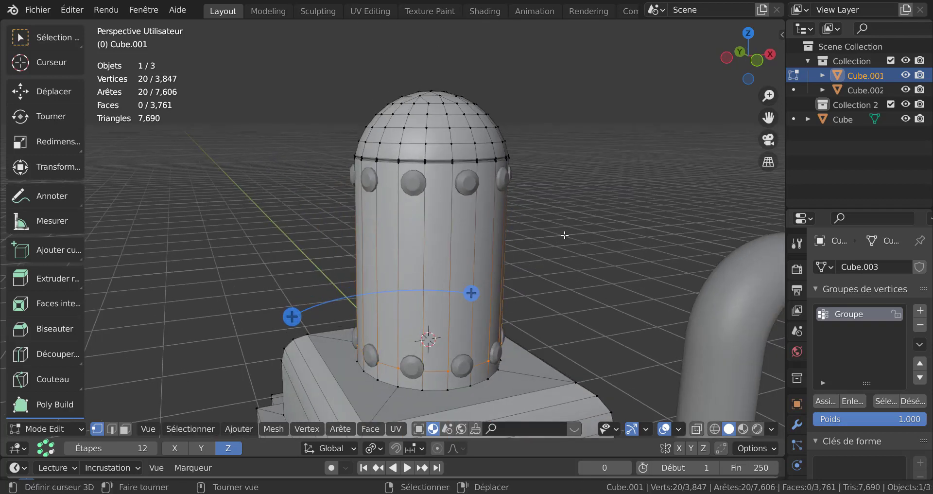
key(Tab)
Join the rivet rings to the domed cylinder's body object
click(472, 183)
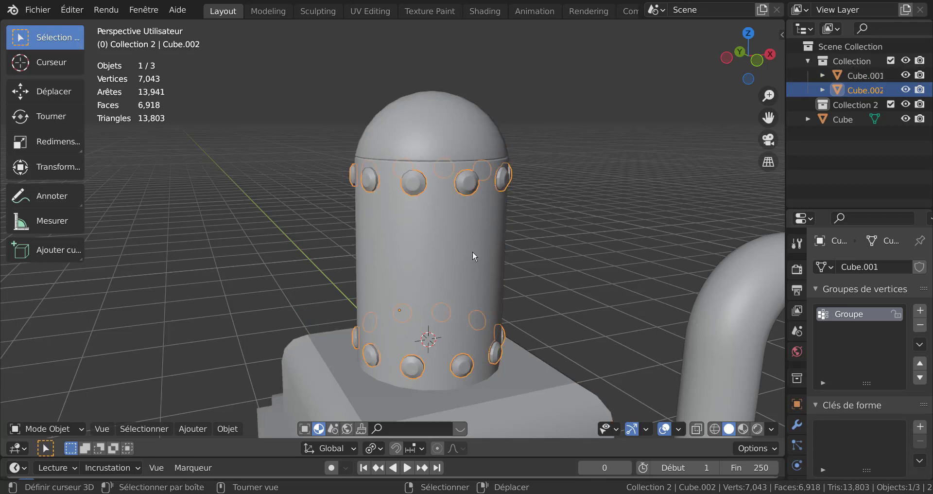
shift+click(447, 259)
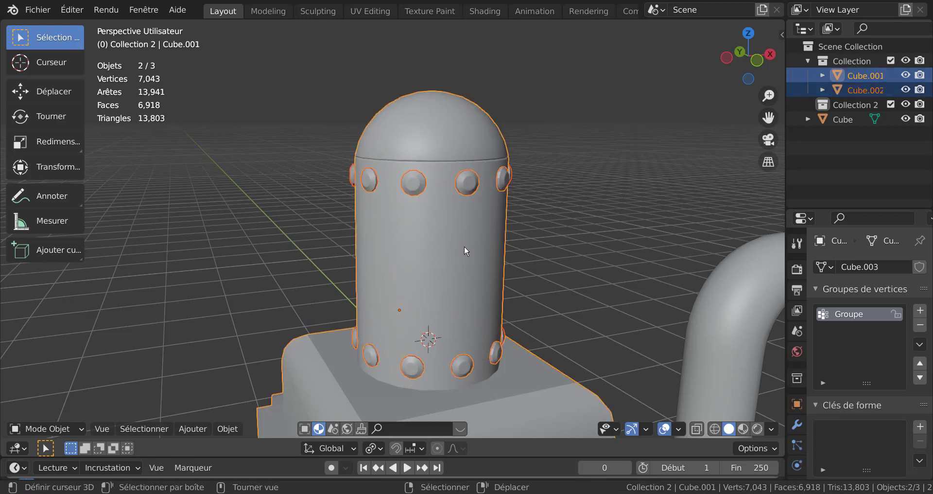
scroll(500, 233, down, 4)
scroll(499, 234, up, 2)
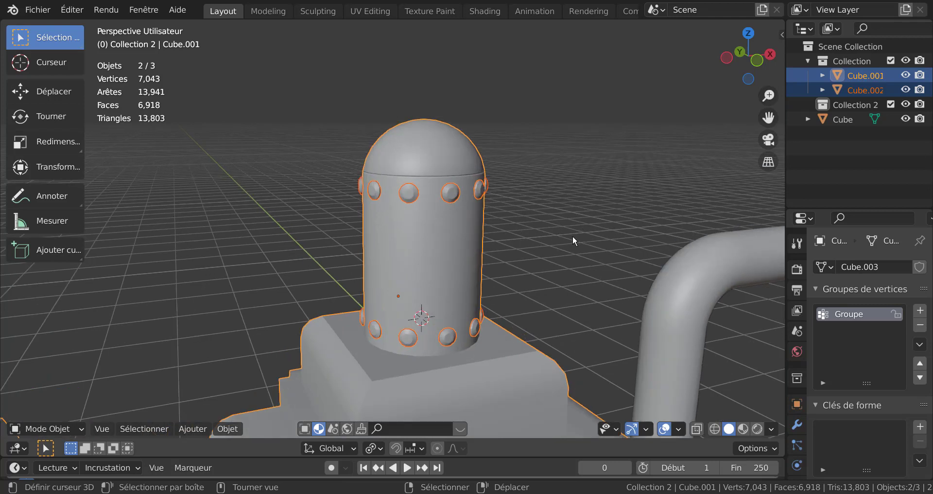
key(ctrl+j)
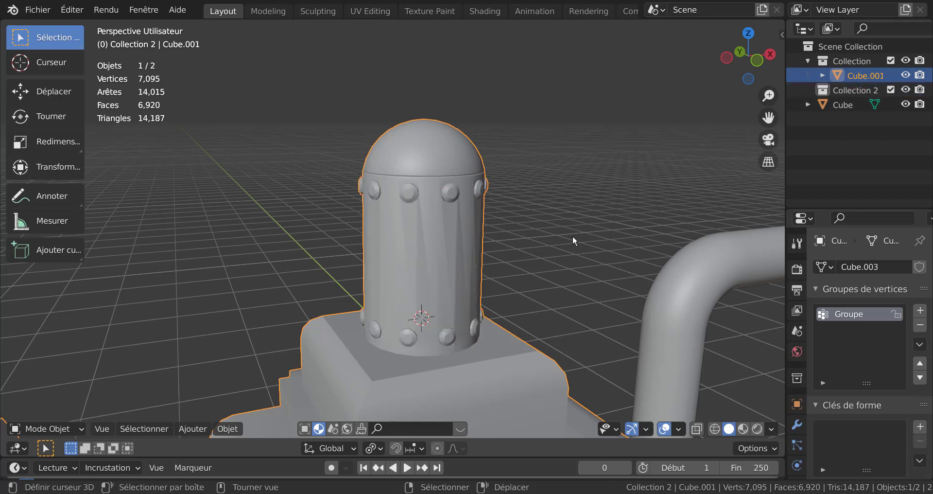
Examine the joined rivet and cylinder wall mesh in Edit Mode
click(573, 235)
key(Tab)
scroll(548, 241, up, 4)
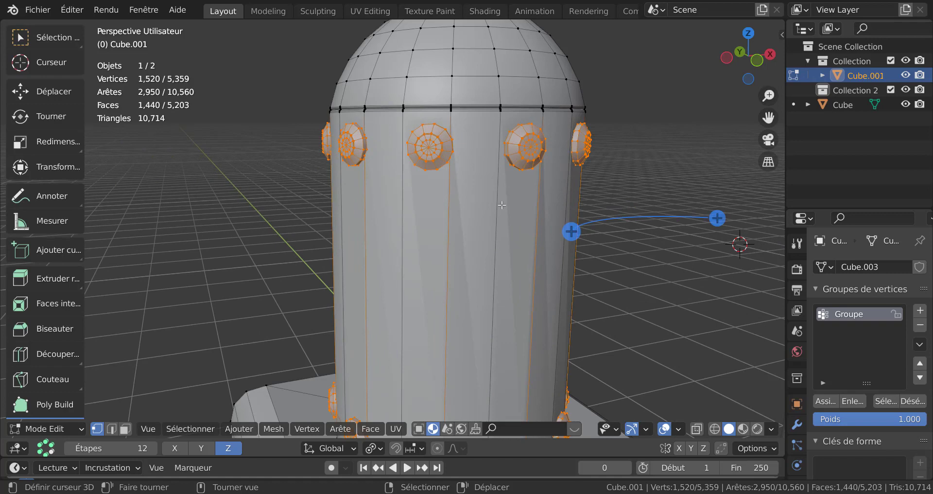
scroll(502, 205, down, 4)
key(Tab)
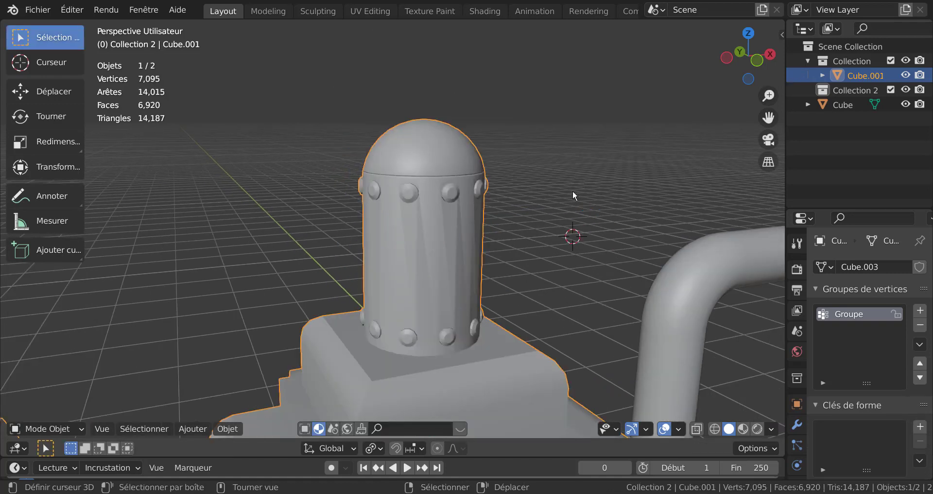
Undo the join of the rivet rings with the cylinder's body and select only the body object
key(Tab)
key(Tab)
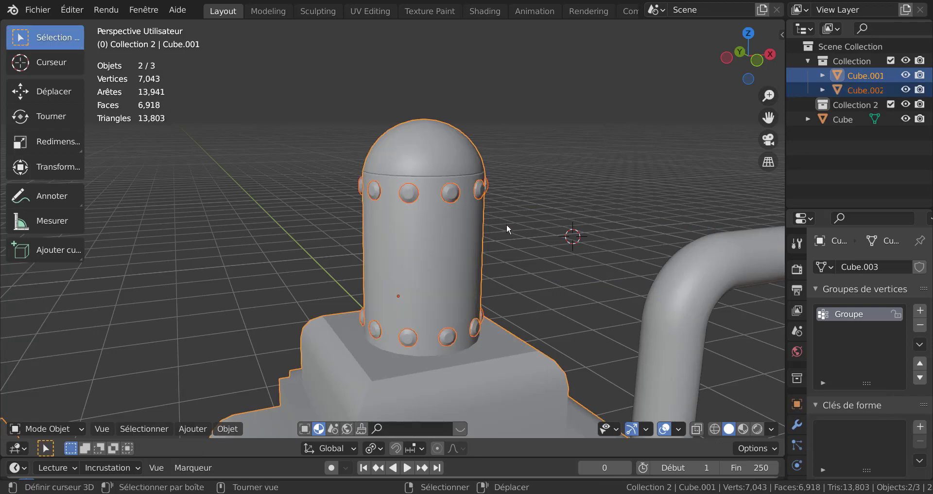
key(Tab)
key(Tab)
click(474, 236)
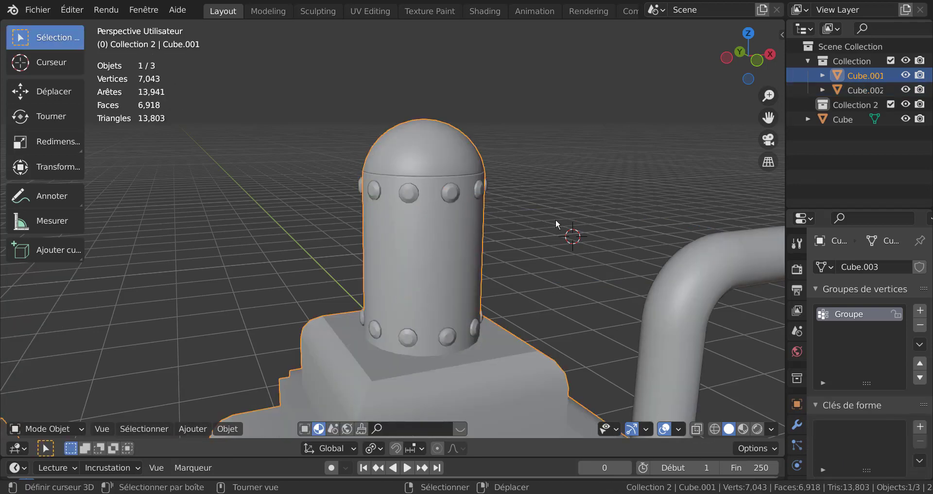
Add a loop cut around the cylinder wall at the height of the upper rivets, with a slide factor of -0.835
scroll(559, 223, down, 5)
scroll(466, 306, up, 4)
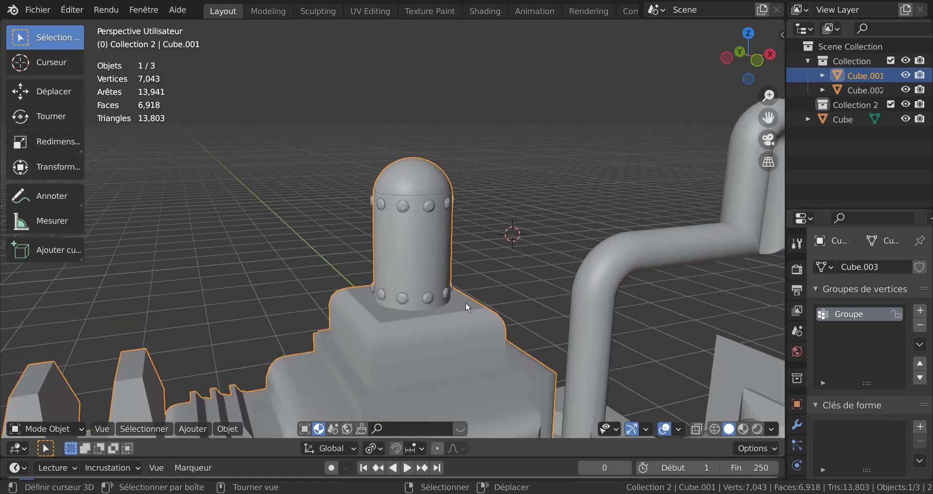
key(Tab)
key(KP_1)
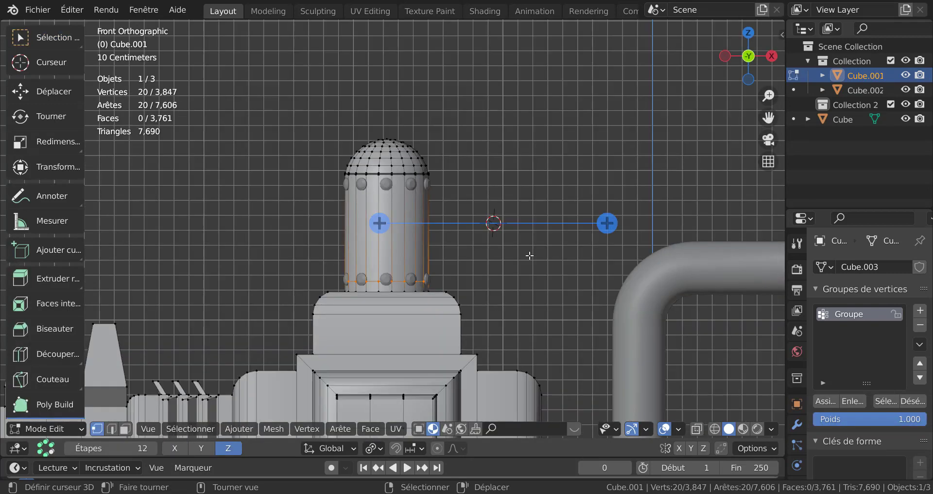
scroll(467, 209, up, 5)
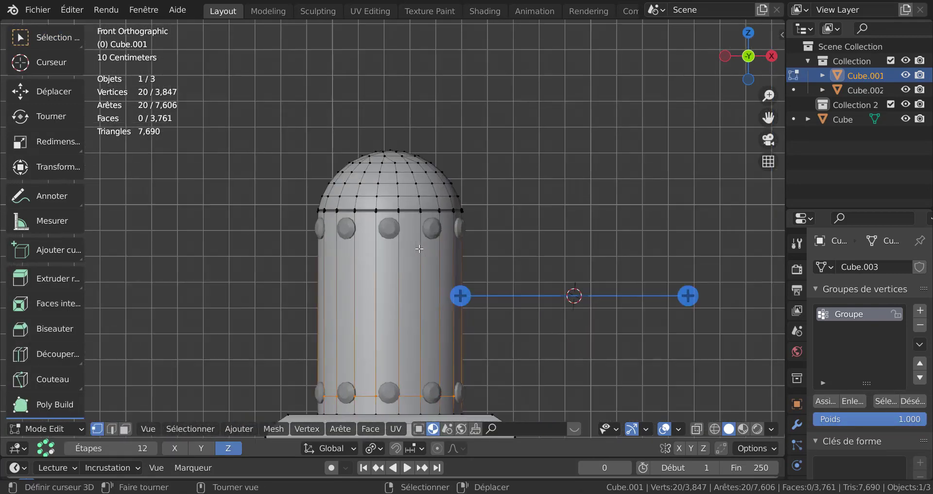
key(ctrl+r)
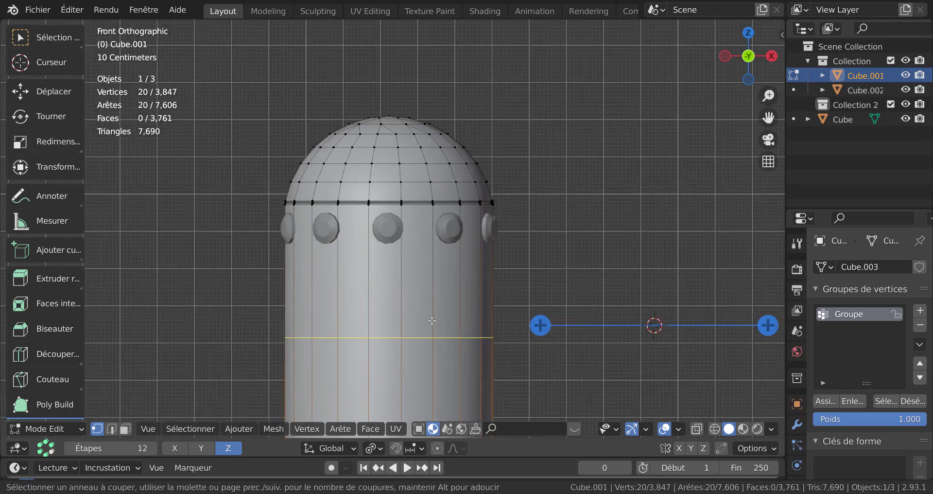
click(431, 321)
click(419, 212)
scroll(541, 257, down, 3)
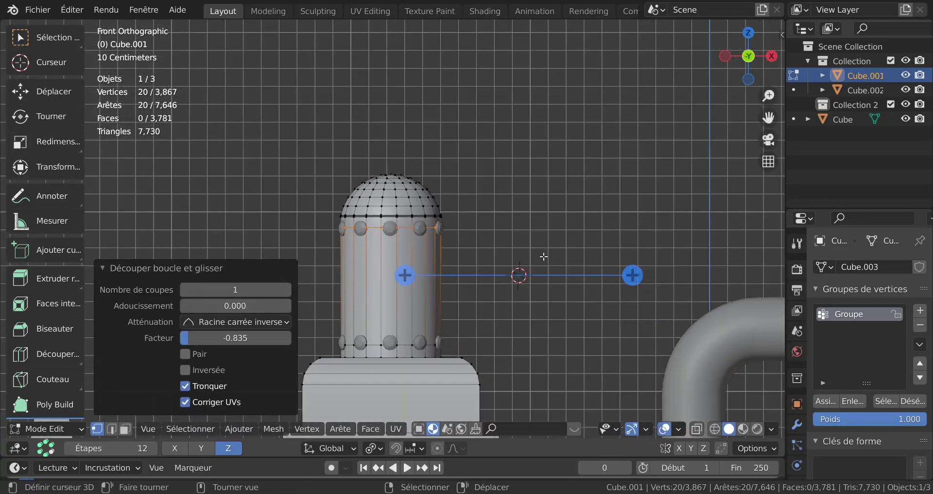
Bevel the new edge loop behind the upper rivets with a width of 0.051 m and 9 segments
middle_drag(541, 256, 558, 257)
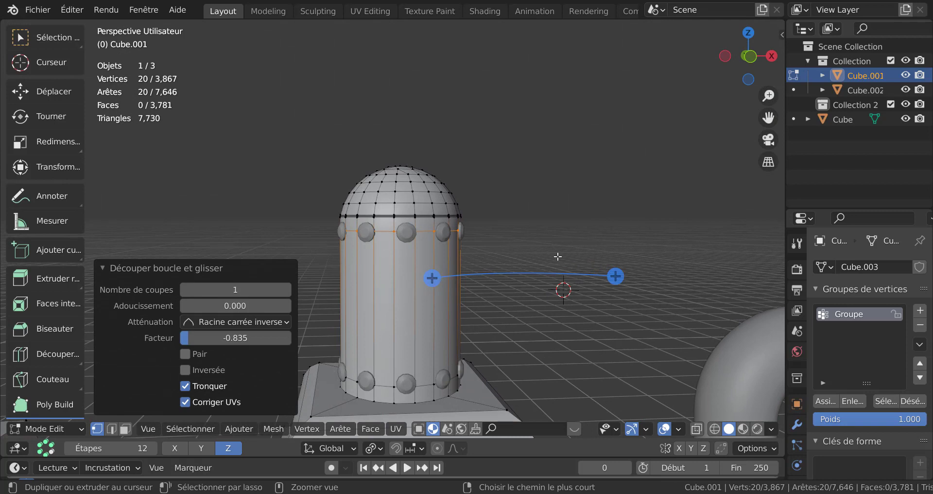
key(ctrl+b)
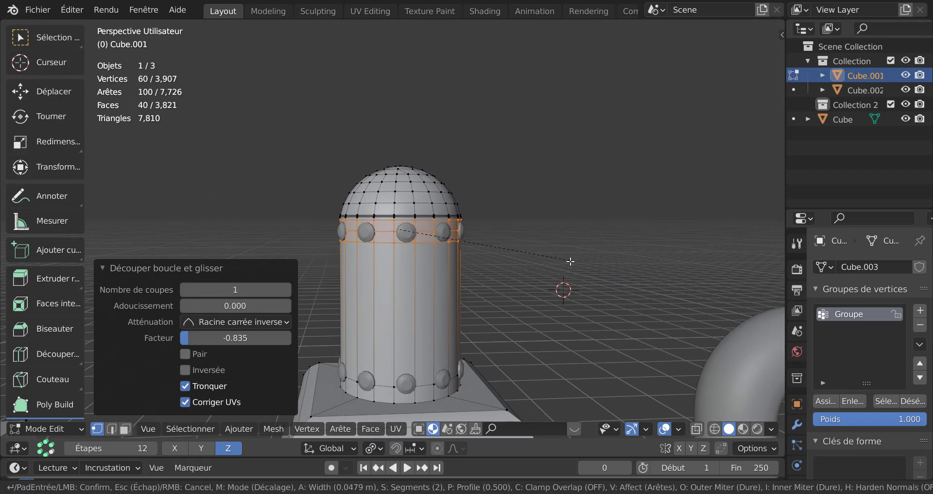
click(570, 261)
scroll(514, 234, up, 4)
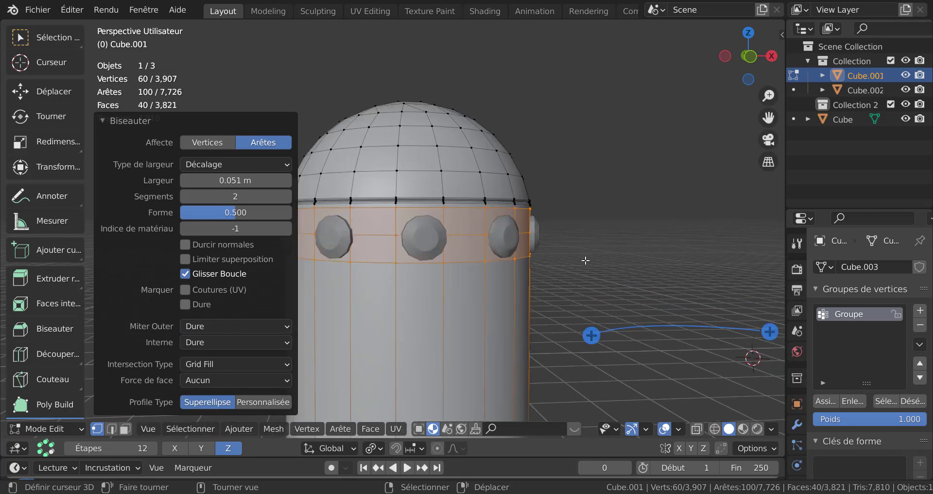
click(287, 197)
click(287, 197)
click(286, 197)
click(286, 197)
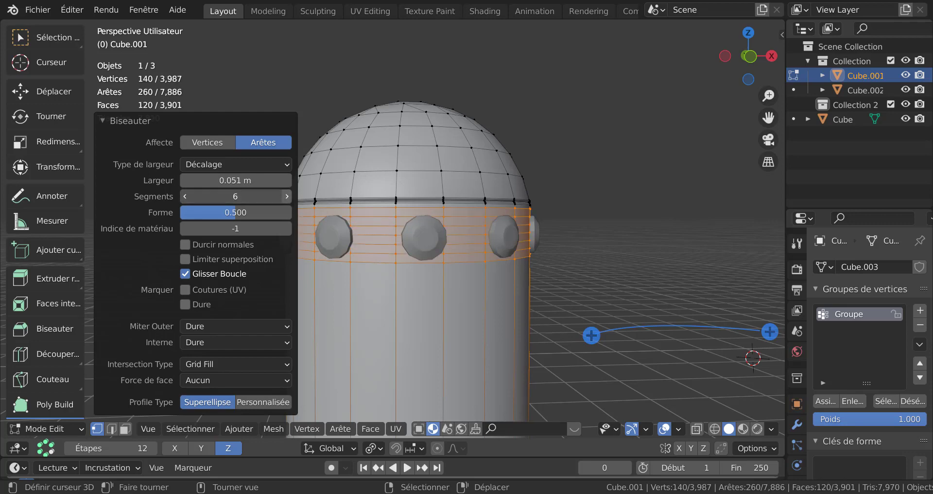
click(287, 197)
click(286, 198)
click(287, 198)
scroll(538, 224, down, 4)
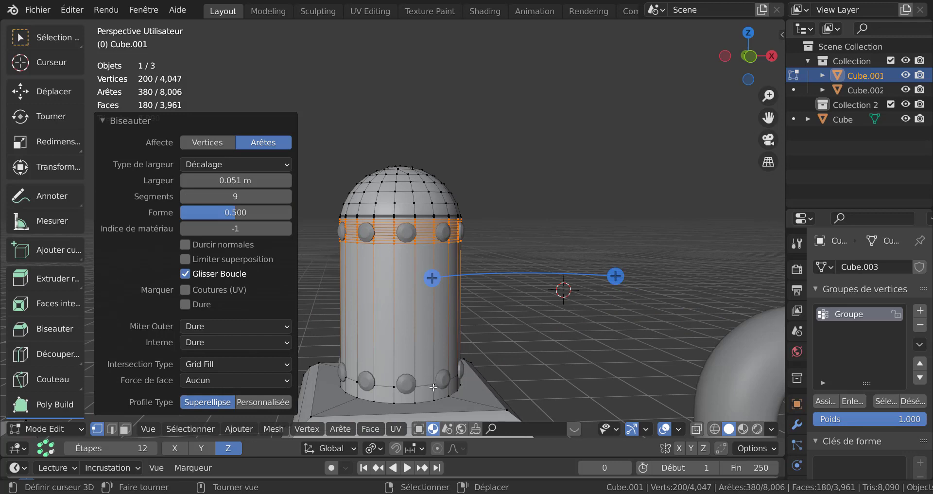
Bevel the edge loop behind the lower rivets with a width of 0.0599 m and 9 segments
alt+click(434, 387)
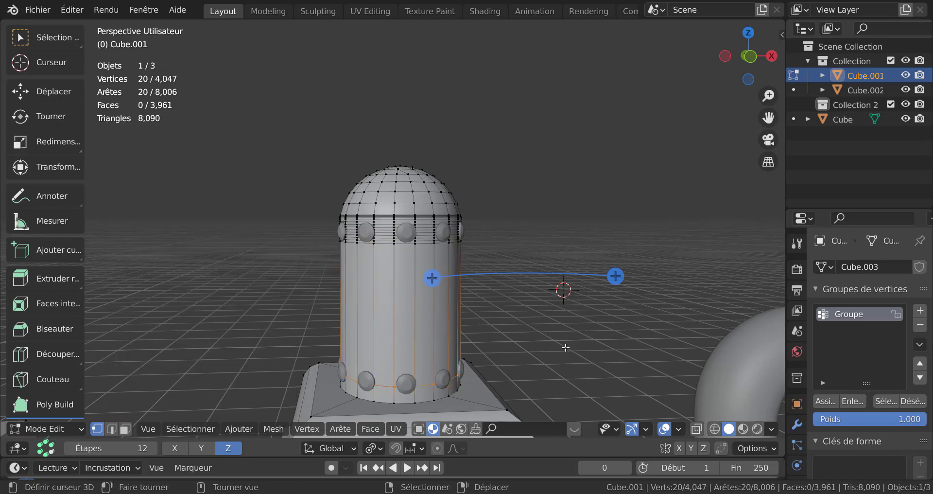
key(ctrl+b)
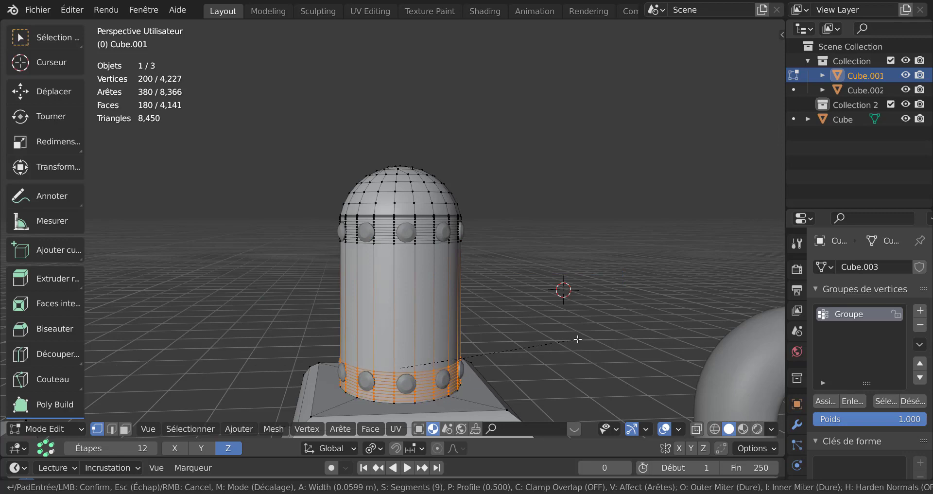
click(577, 339)
middle_drag(577, 339, 526, 358)
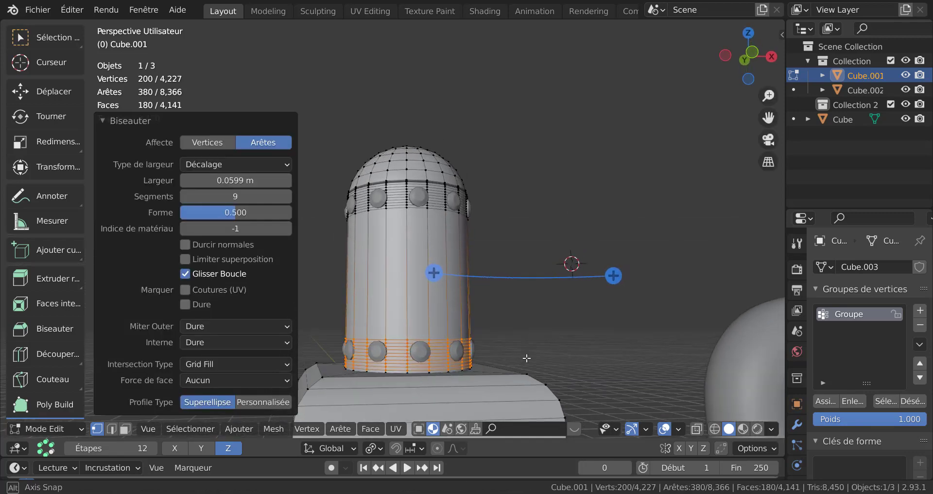
Move the bevelled lower band up 0.01927 m along Z to sit behind the lower rivets, and return to Object Mode
key(g)
key(z)
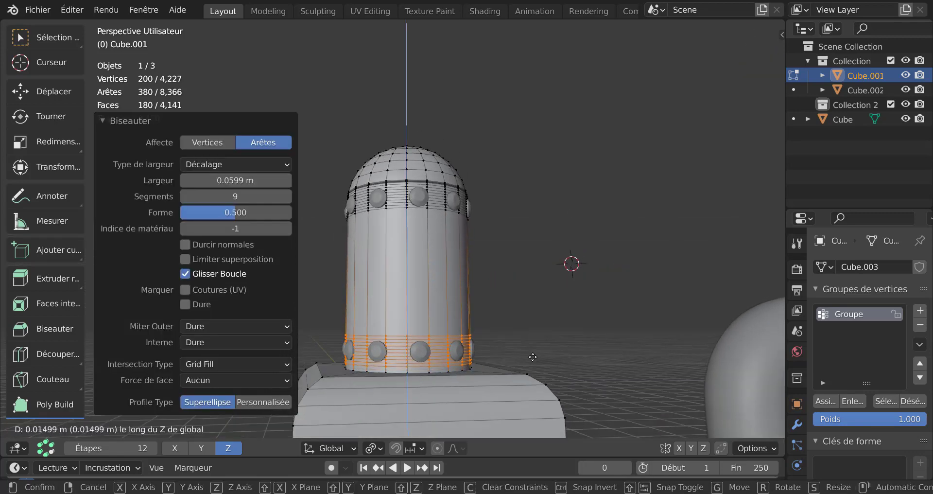
click(534, 344)
middle_drag(554, 286, 558, 324)
scroll(450, 240, up, 1)
scroll(450, 241, up, 1)
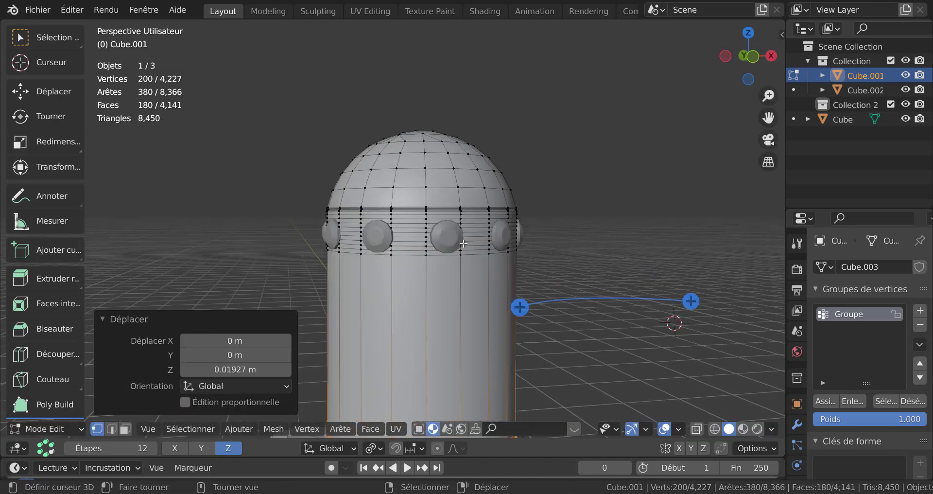
scroll(547, 261, down, 4)
key(Tab)
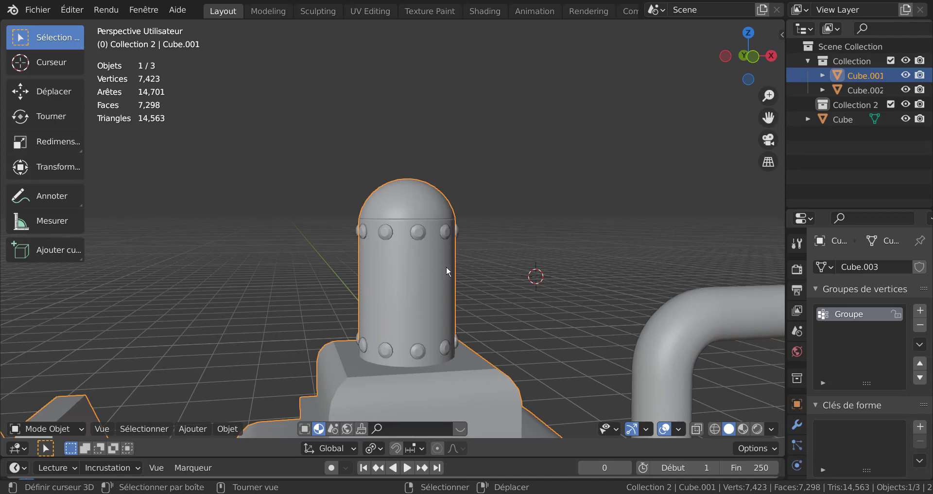
Try joining the two rivet rings to the cylinder's body object again
middle_drag(447, 271, 515, 266)
click(470, 233)
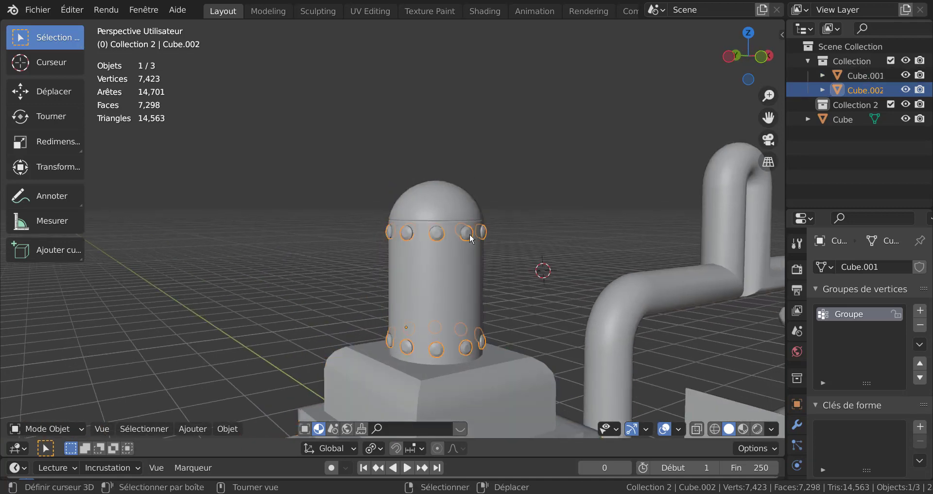
key(KP_Decimal)
shift+click(467, 299)
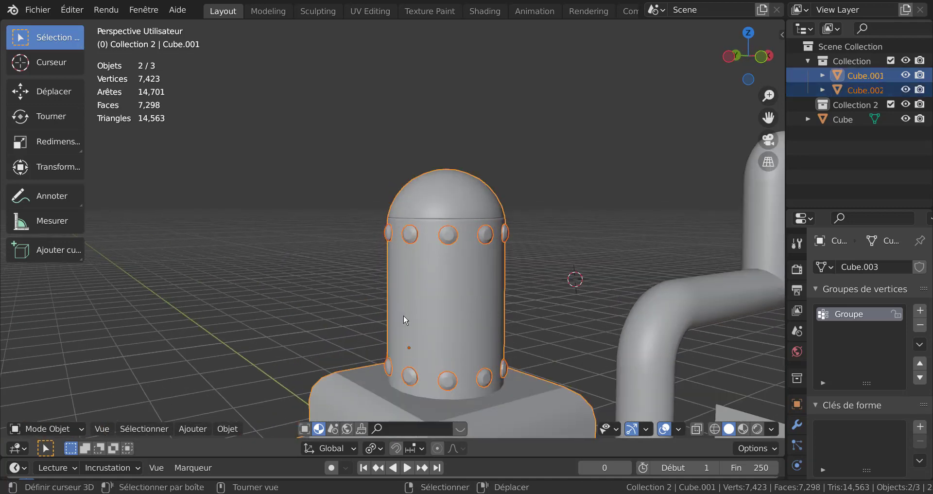
scroll(575, 246, down, 4)
scroll(575, 246, up, 3)
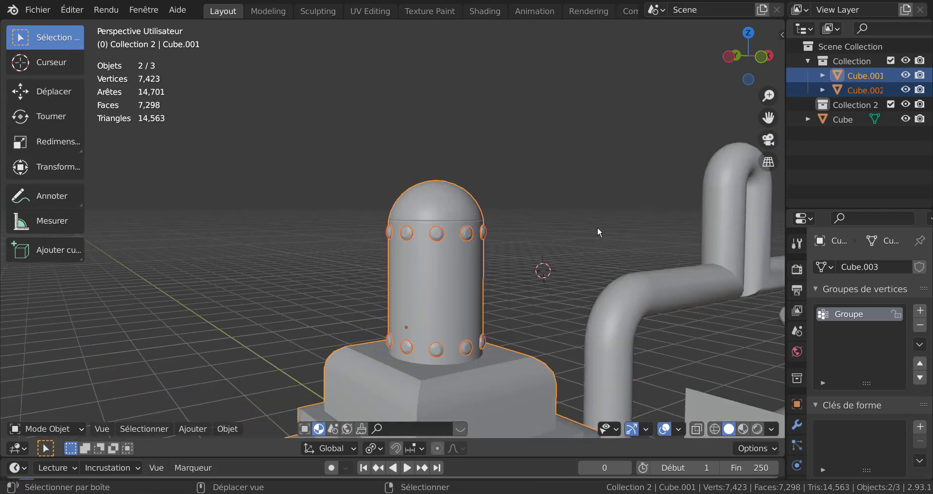
key(ctrl+j)
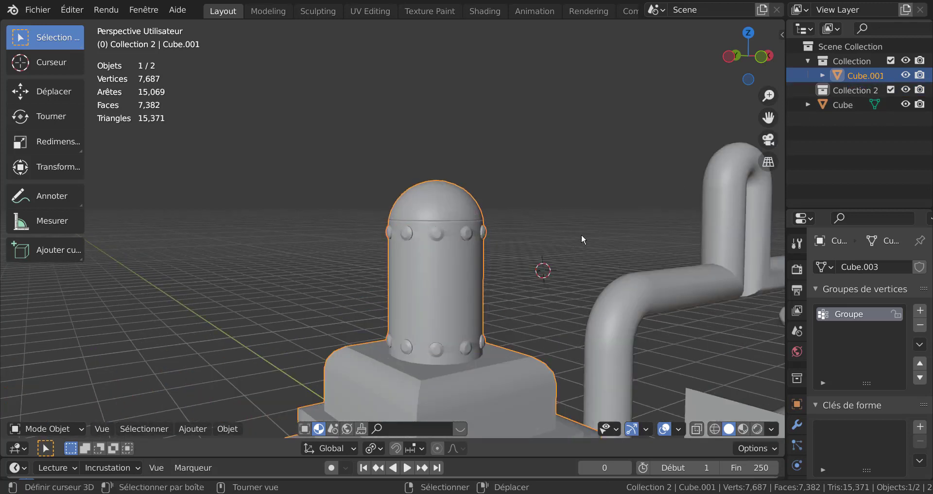
Inspect the joined rivets and bevelled bands up close, comparing the mesh in Edit Mode with the shading in Object Mode
key(Tab)
scroll(534, 245, up, 3)
key(Tab)
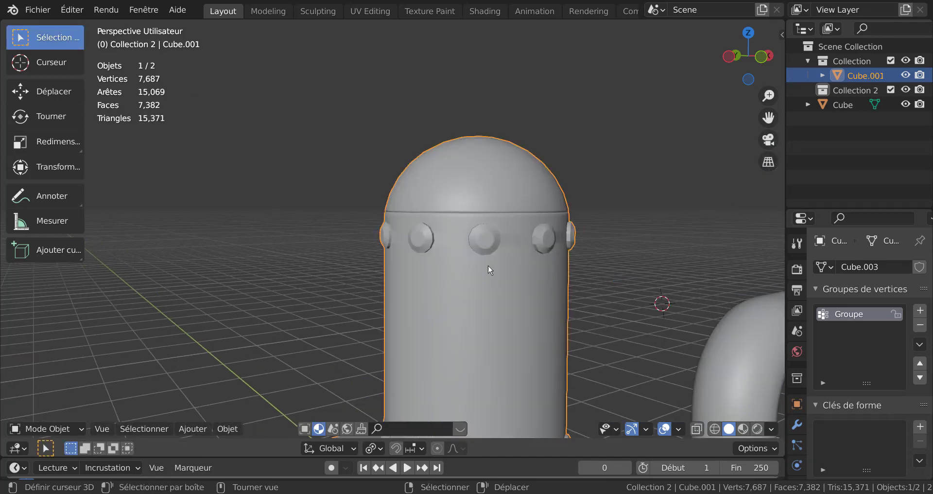
middle_drag(488, 264, 410, 246)
key(Tab)
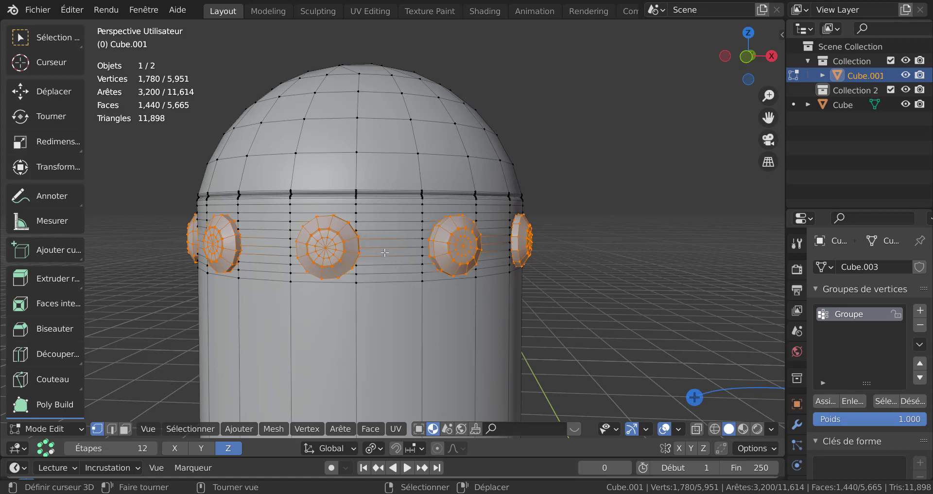
scroll(400, 268, down, 5)
key(Tab)
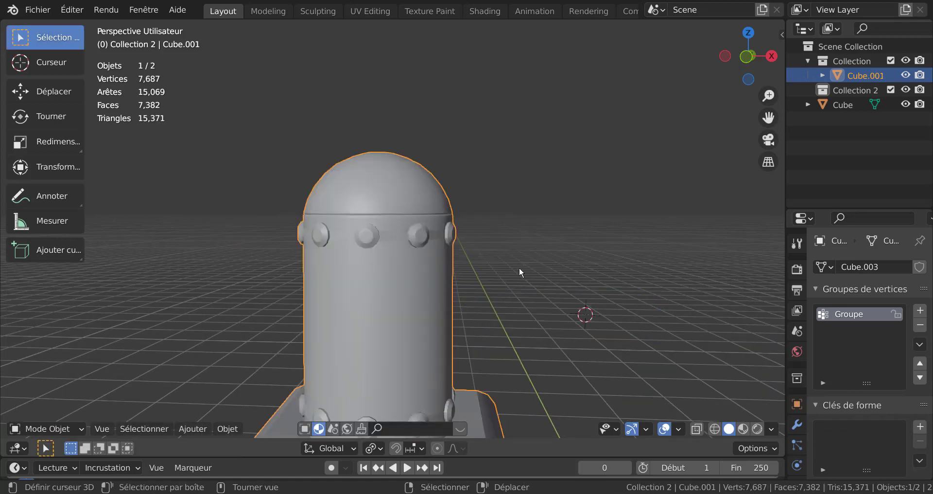
key(Tab)
key(Tab)
scroll(518, 267, down, 3)
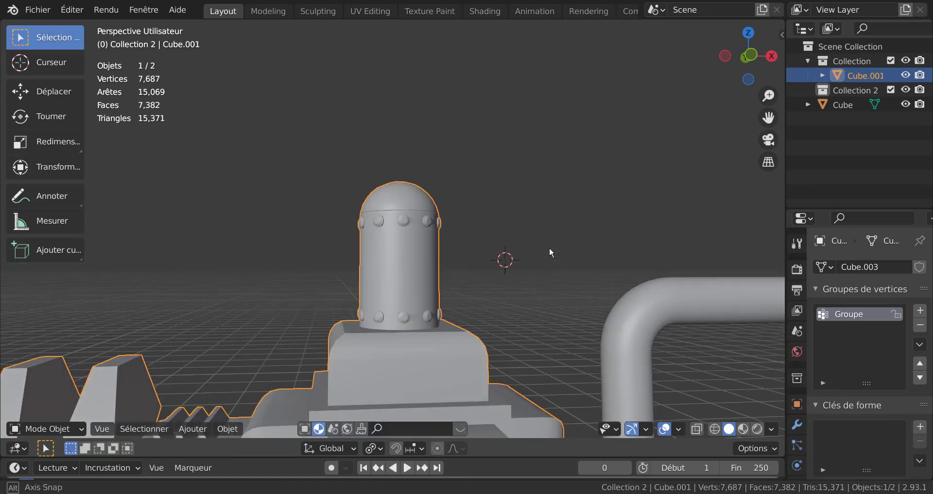
scroll(546, 270, up, 2)
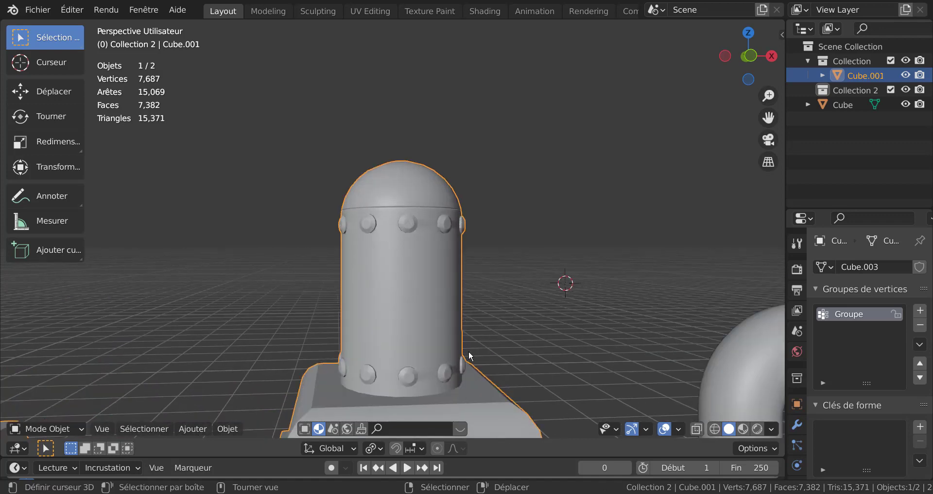
key(Tab)
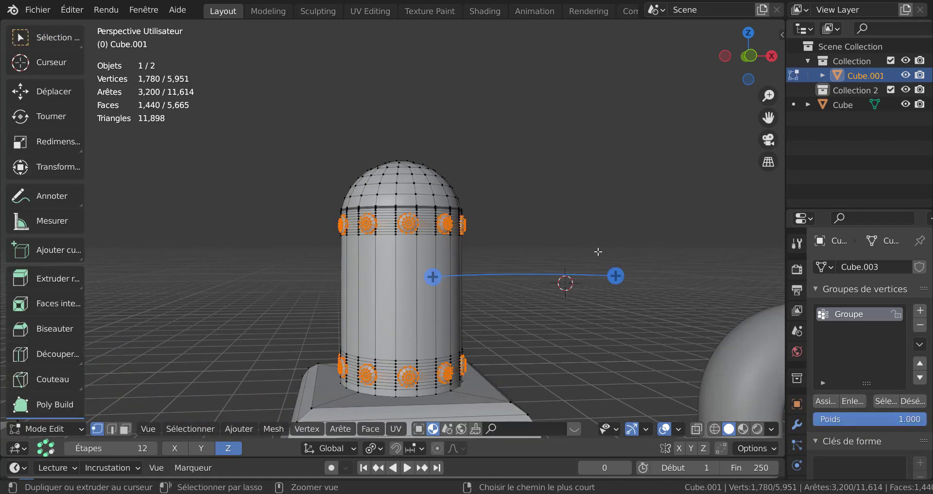
key(Tab)
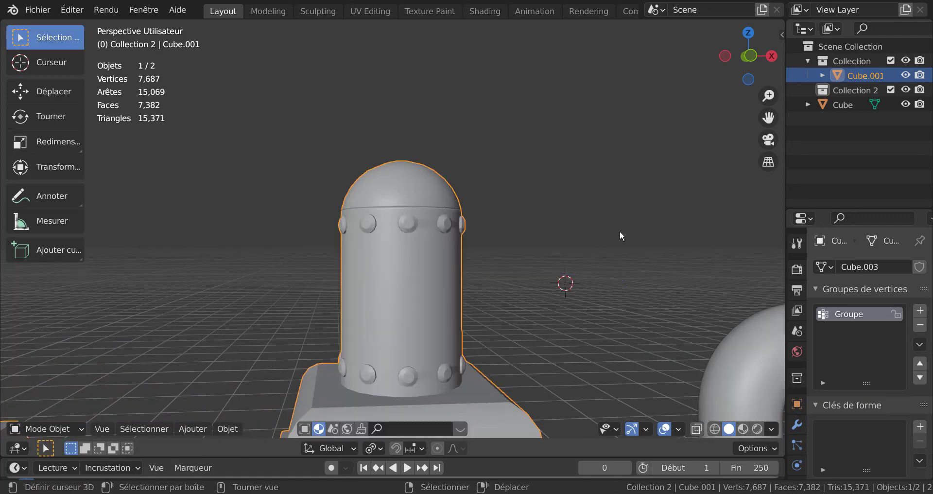
Undo the last join so the rivet rings and the body are separate objects again
key(ctrl+a)
click(645, 229)
key(Tab)
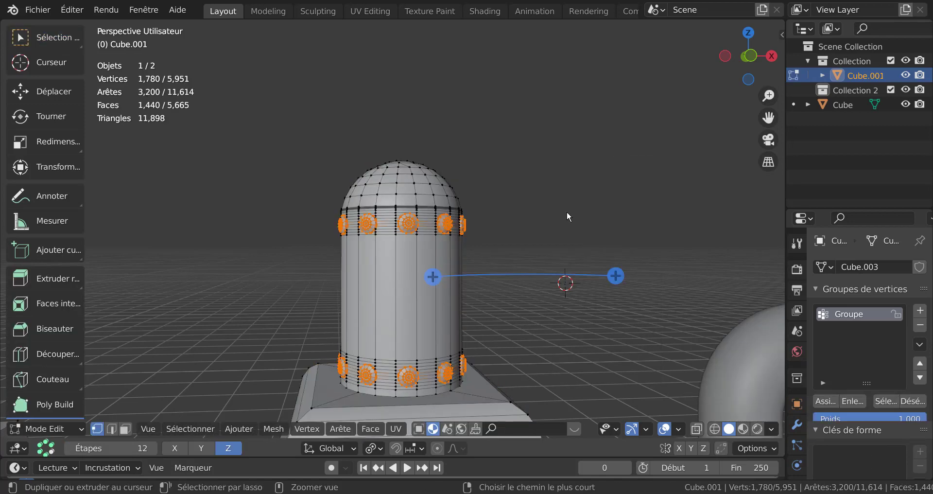
key(Tab)
key(Tab)
key(p)
click(566, 211)
key(Tab)
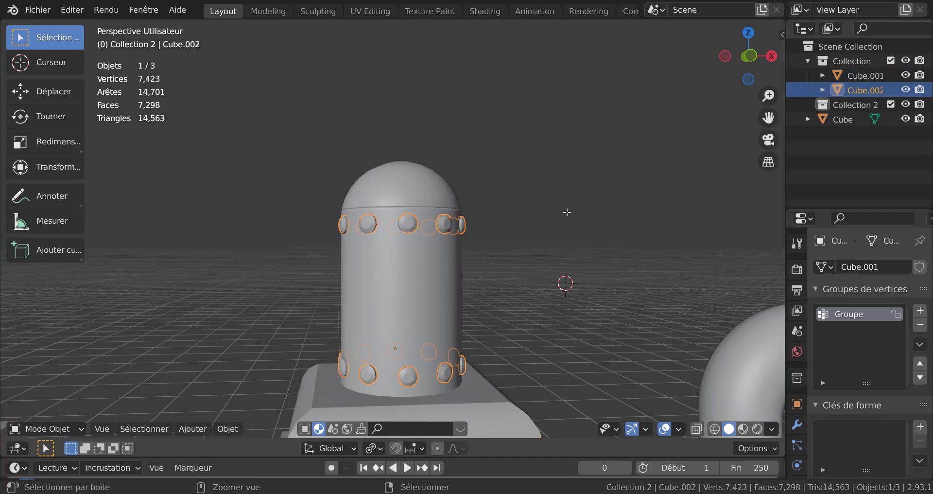
Examine the separate rivet and cylinder body meshes in Edit Mode, stepping back and forth through the recent edit history
key(Tab)
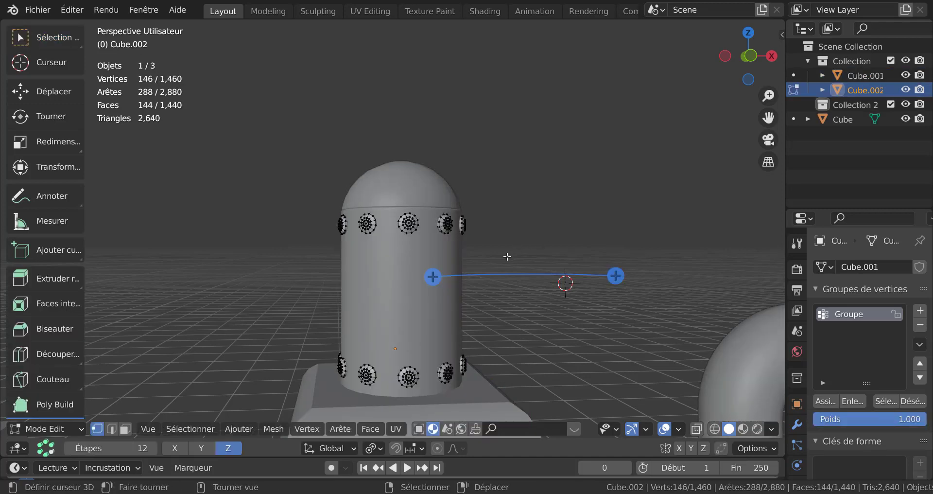
key(Tab)
click(431, 259)
key(Tab)
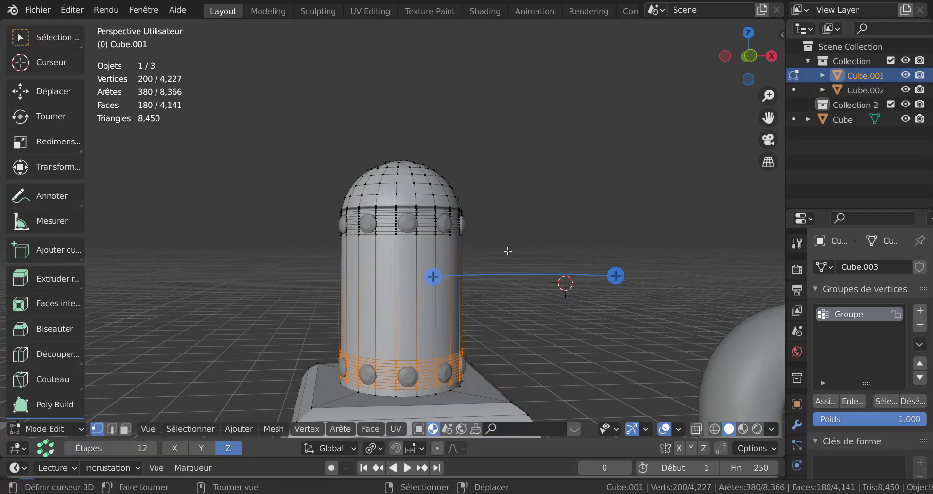
key(ctrl+z)
key(ctrl+shift+z)
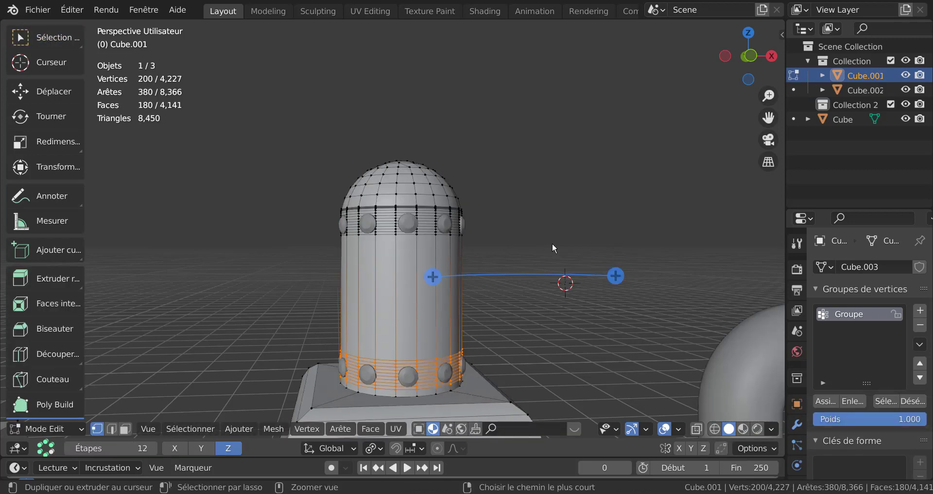
key(ctrl+z)
key(ctrl+z)
key(ctrl+shift+z)
key(ctrl+z)
key(ctrl+shift+z)
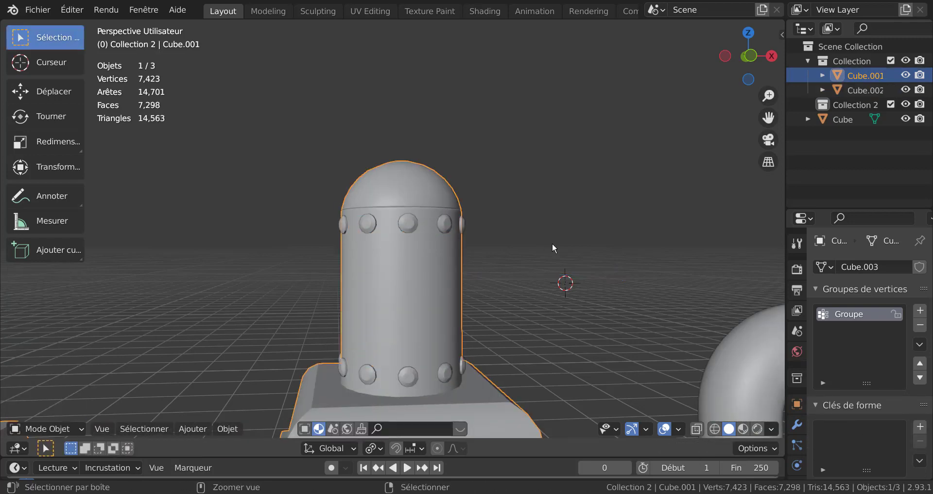
Step through the edit history to the state before the upper rivet ring's edge loop was bevelled
key(ctrl+shift+z)
key(ctrl+shift+z)
key(ctrl+shift+z)
key(ctrl+shift+z)
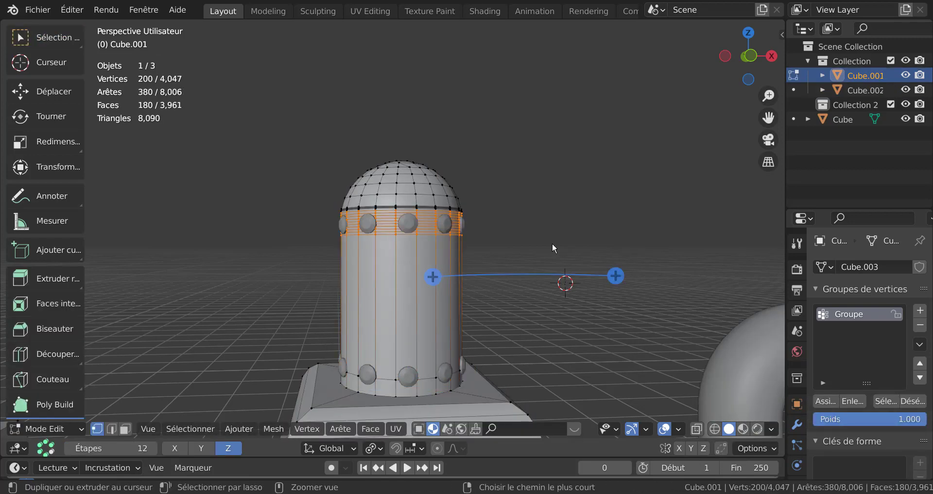
key(ctrl+shift+z)
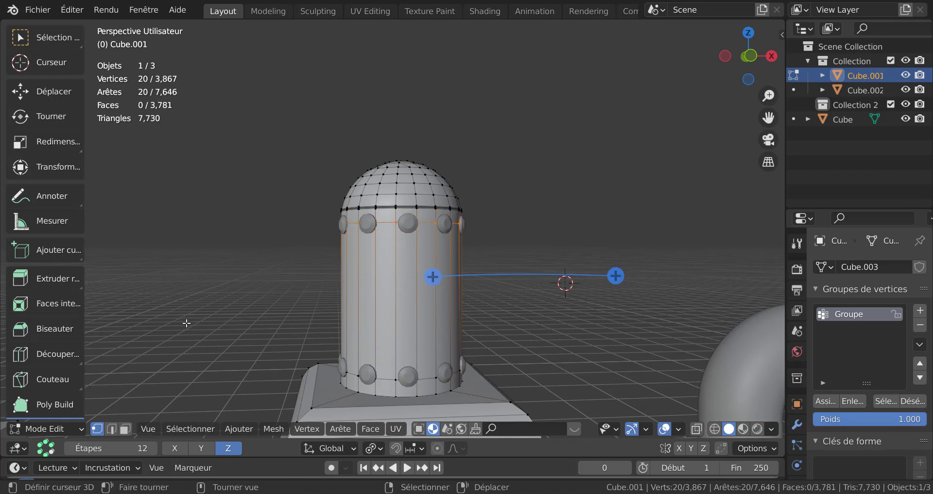
click(39, 11)
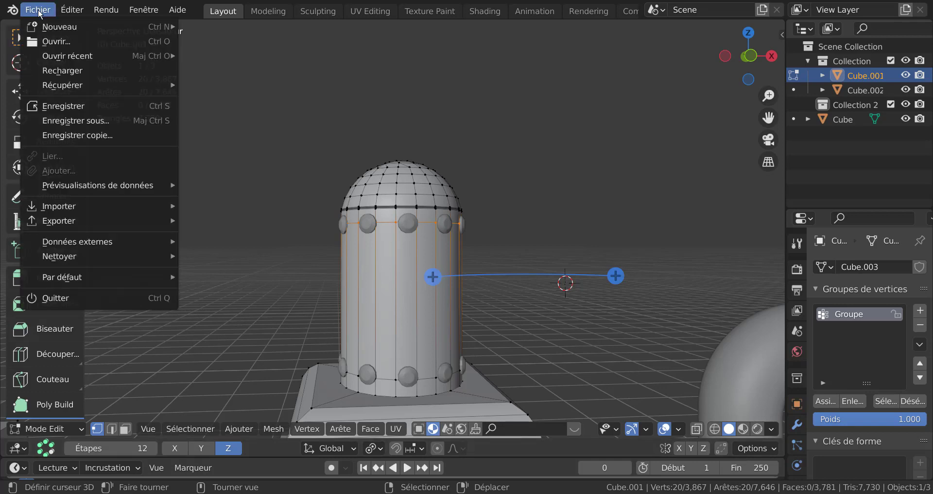
mouse_move(77, 15)
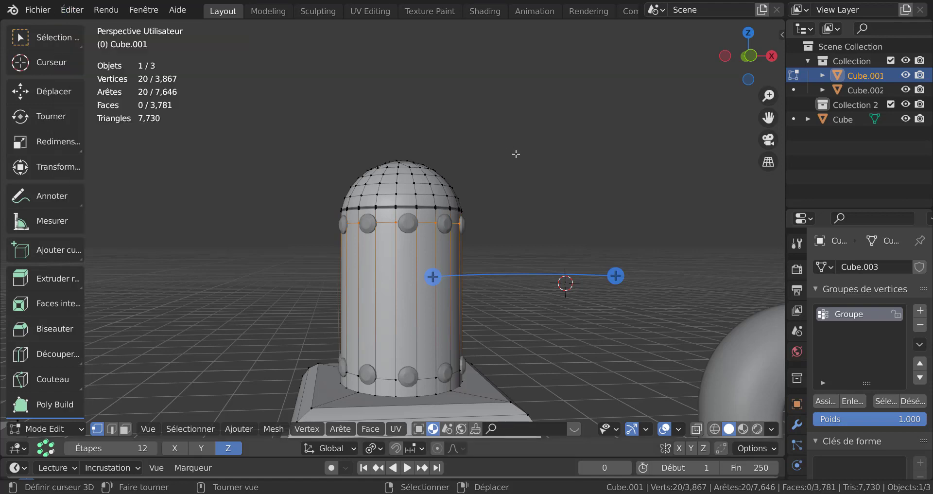
Bevel the upper edge loop about 0.054 m wide with 15 segments and move the band down about 0.0075 m along Z
scroll(534, 199, up, 2)
shift+middle_drag(583, 225, 567, 189)
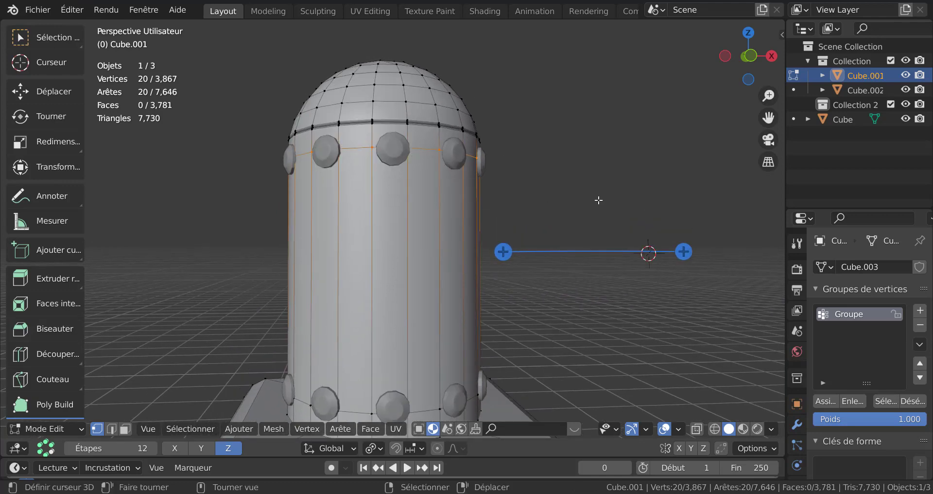
key(KP_1)
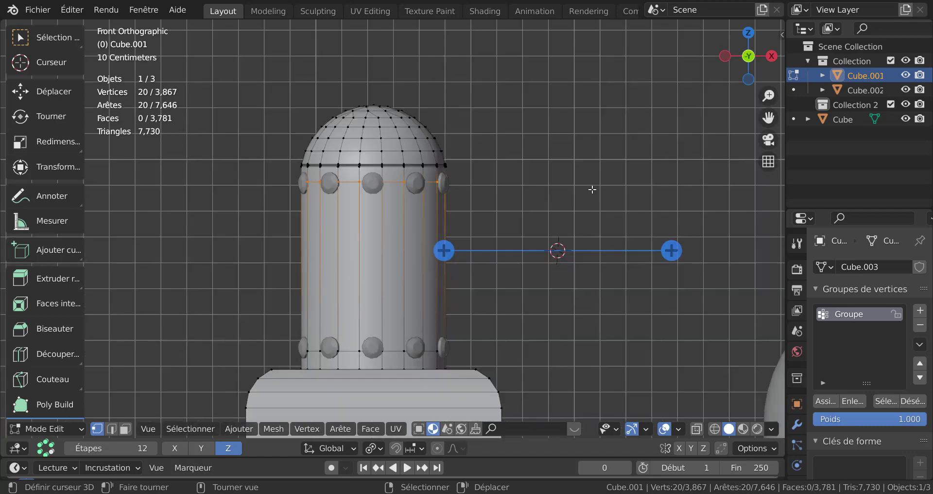
key(ctrl+b)
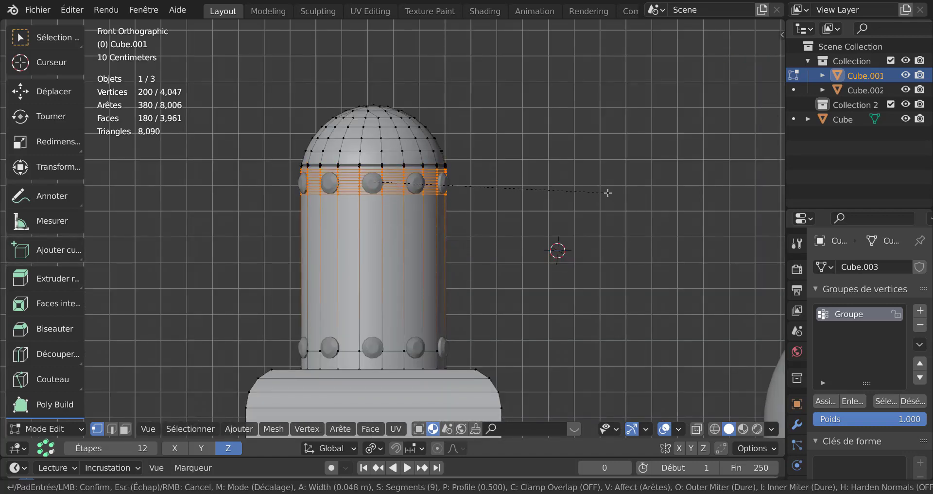
scroll(609, 193, up, 6)
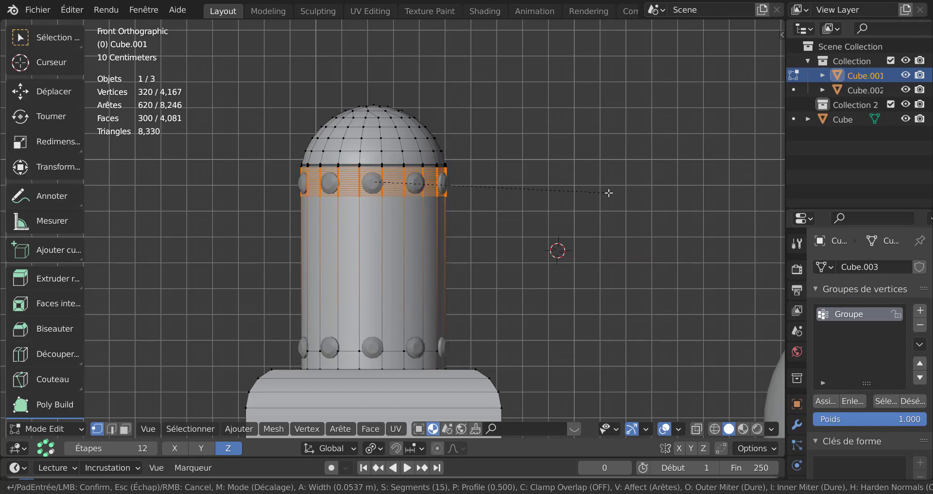
click(609, 193)
key(g)
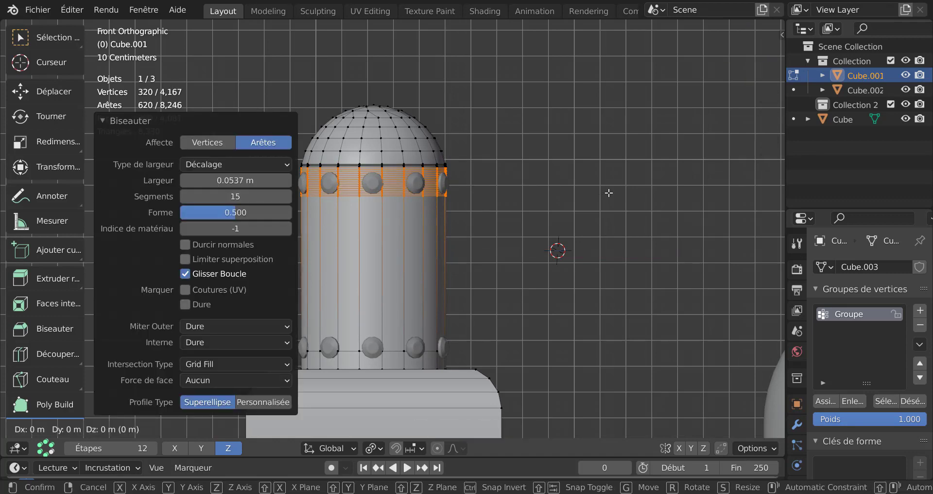
key(z)
click(607, 195)
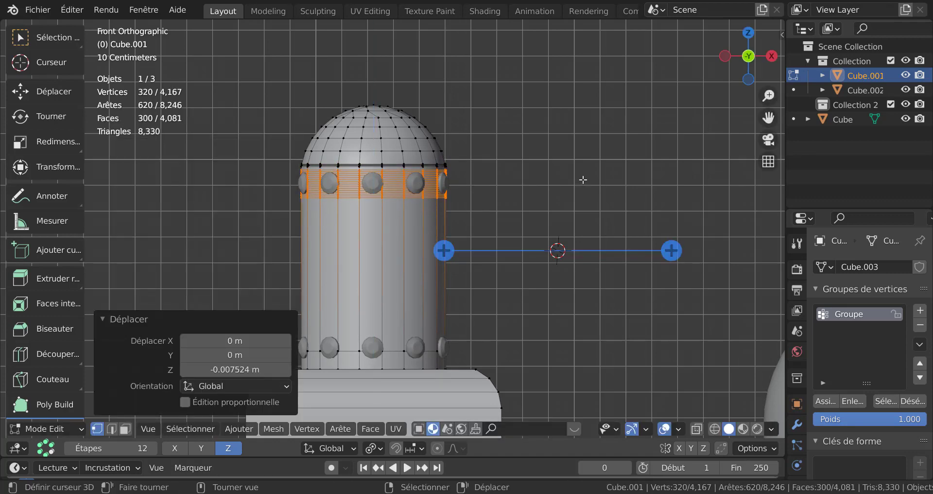
scroll(582, 180, up, 3)
scroll(582, 184, down, 3)
Bevel the lower rivet ring's edge loop about 0.059 m wide with 15 segments and raise the band about 0.015 m along Z
alt+click(396, 351)
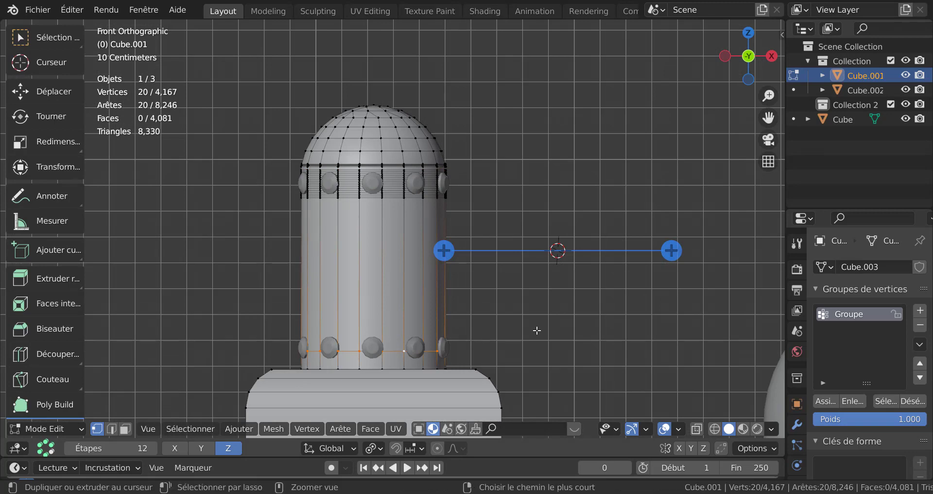
key(ctrl+b)
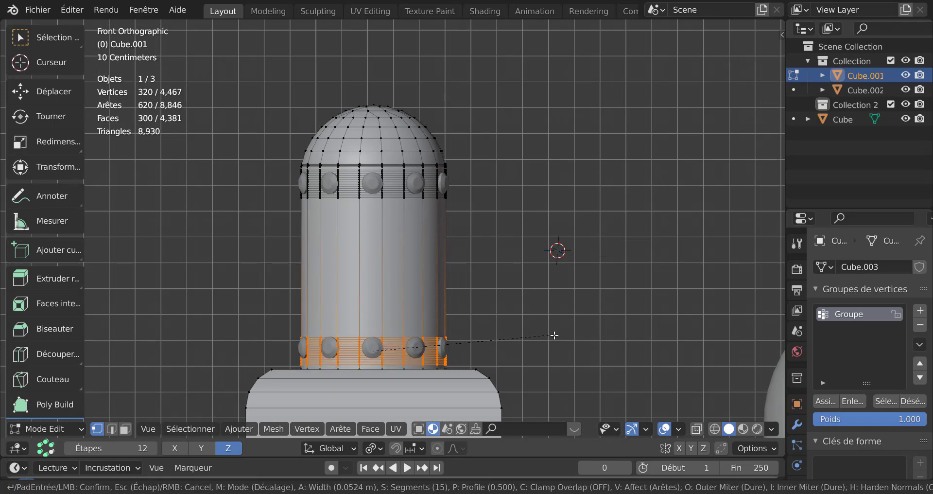
click(554, 334)
key(g)
key(z)
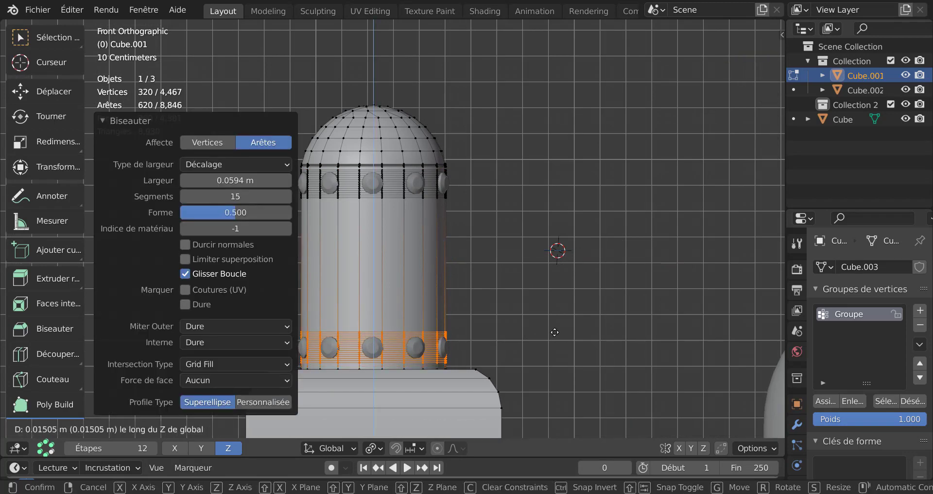
click(555, 332)
Join the two rivet rings to the cylinder body object in Object Mode and check the shading around them
key(Tab)
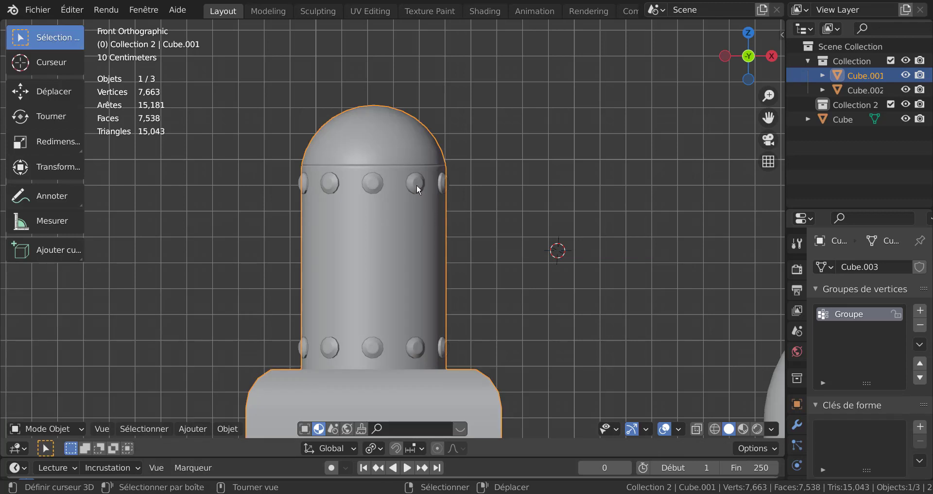
shift+click(416, 184)
shift+click(392, 244)
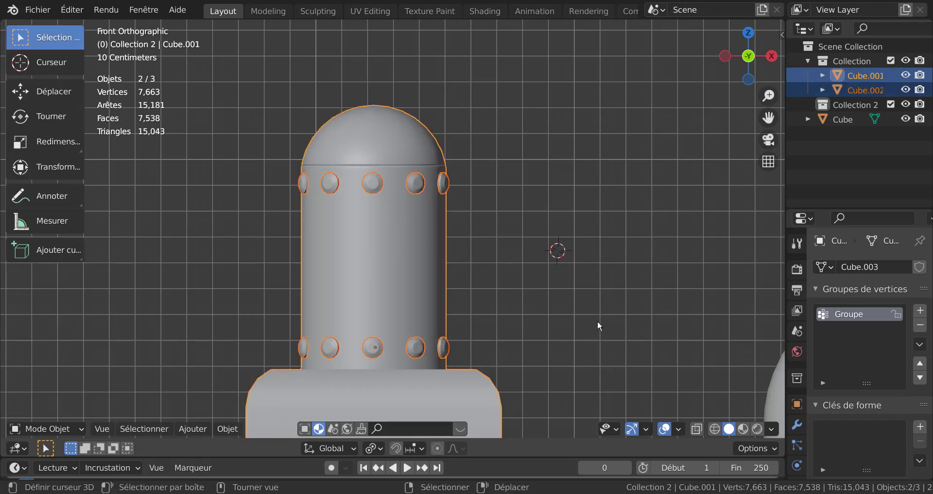
key(ctrl+j)
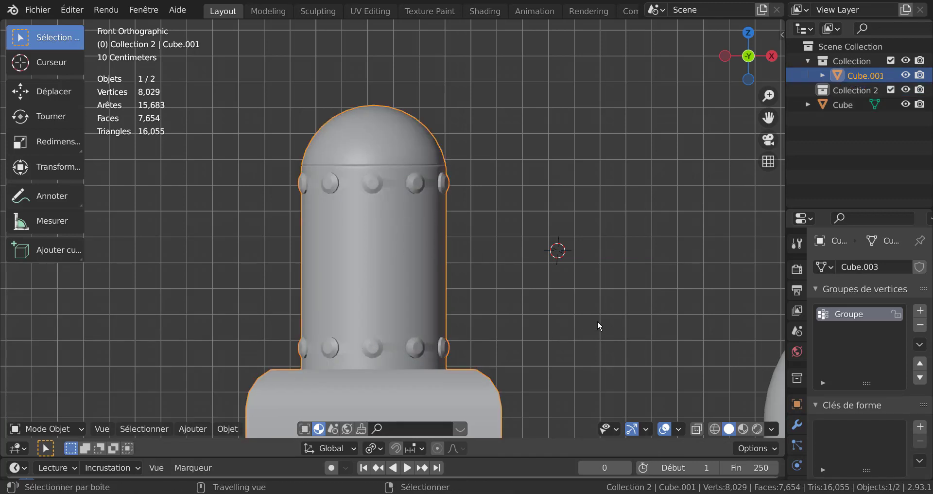
scroll(597, 320, up, 3)
key(Tab)
key(Tab)
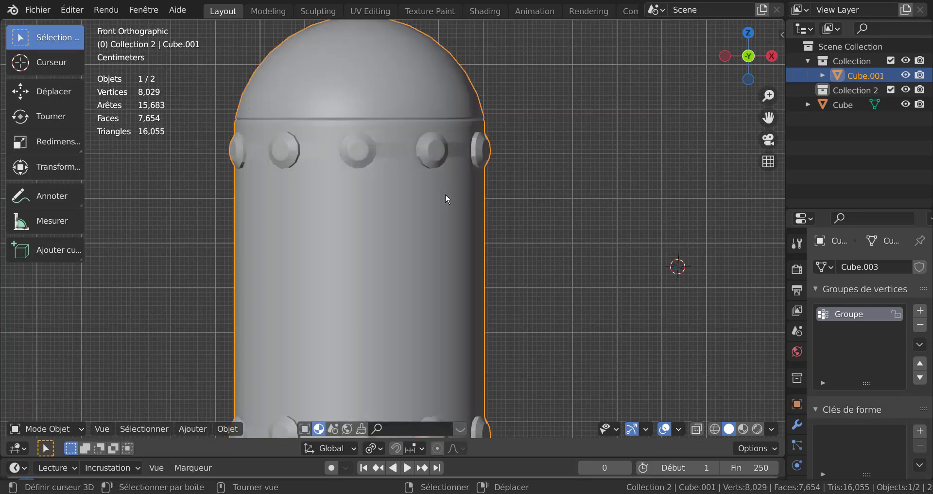
scroll(415, 252, down, 2)
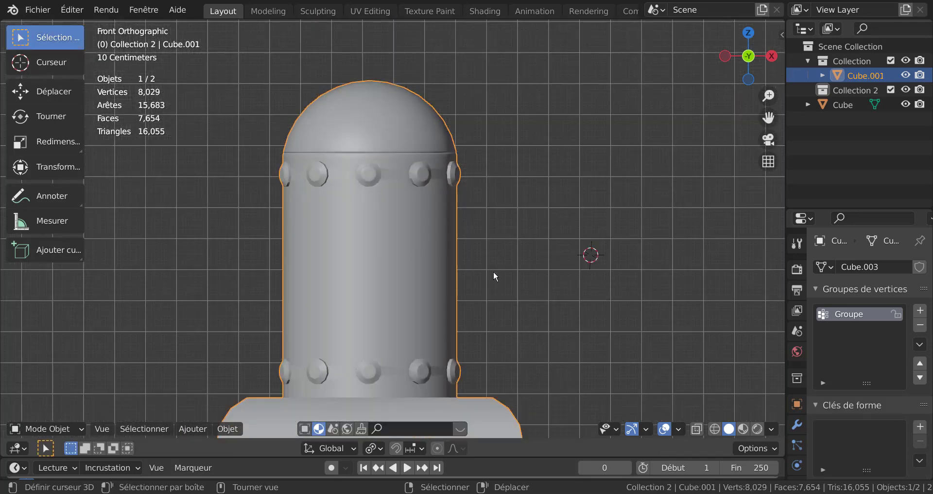
Try a wider Auto Smooth angle of about 59.8° on the joined mesh's normals and restore it to 30°
click(793, 429)
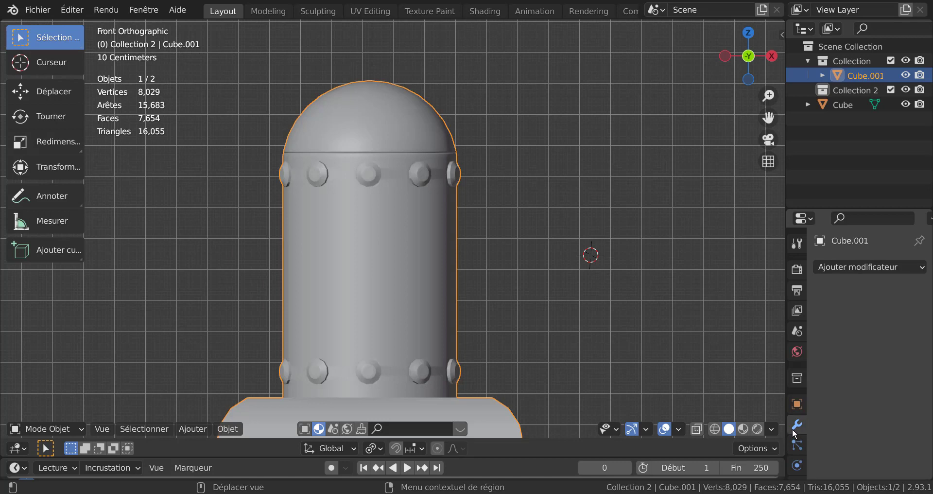
scroll(800, 422, down, 4)
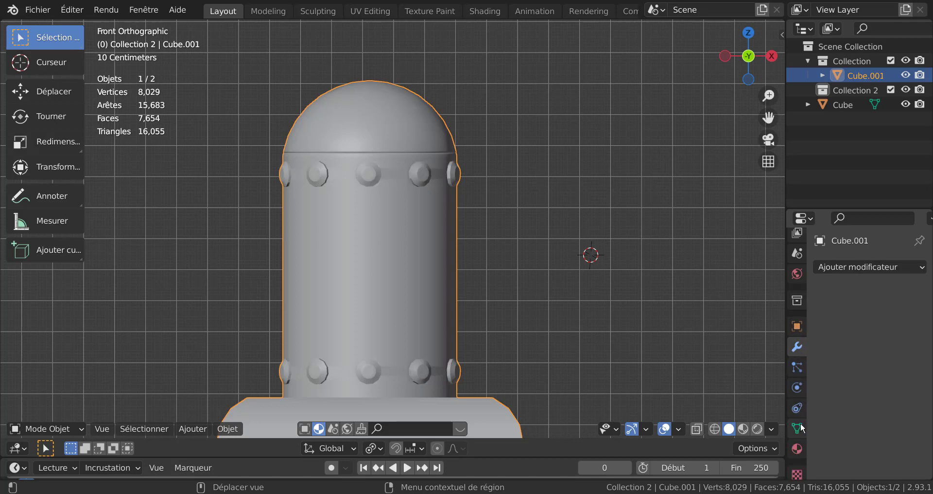
click(797, 428)
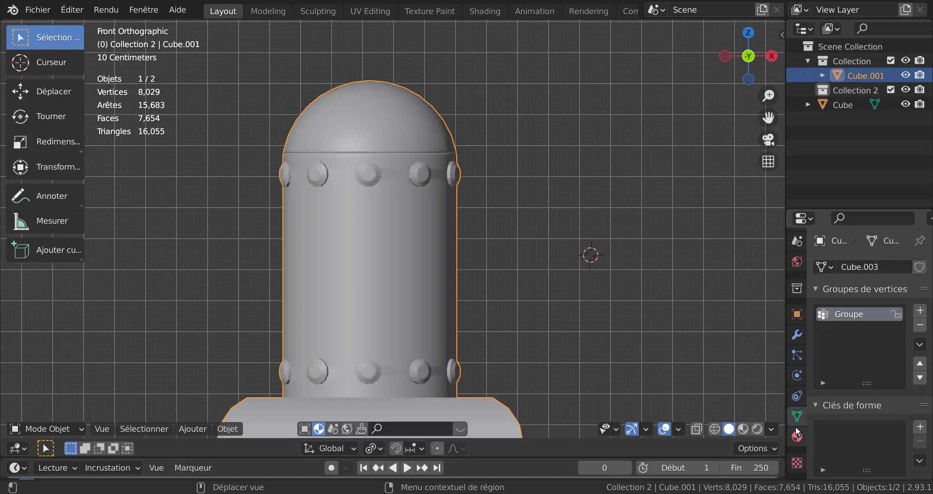
scroll(857, 430, down, 5)
scroll(858, 431, down, 3)
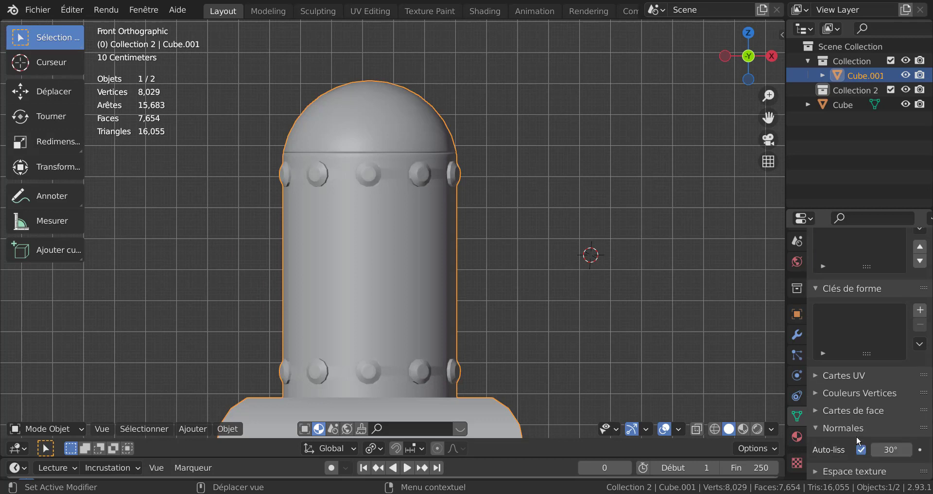
click(860, 411)
click(861, 411)
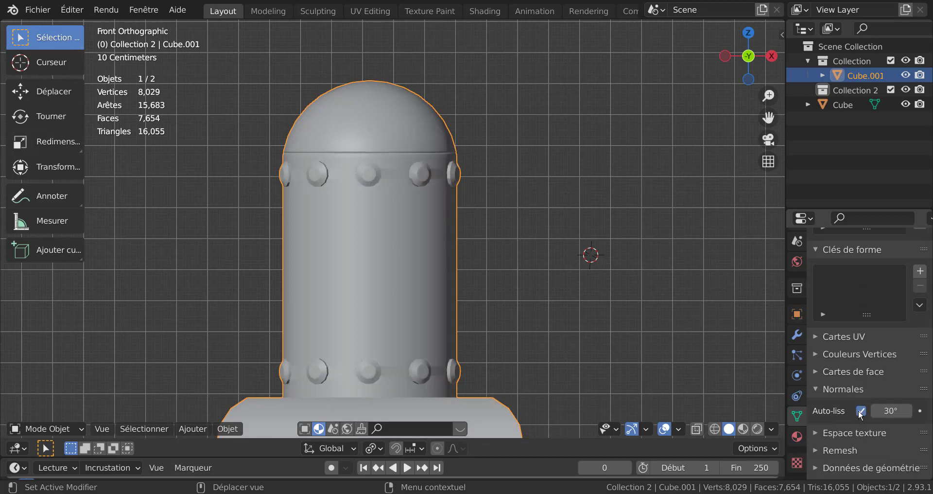
mouse_move(882, 412)
mouse_down()
mouse_move(913, 411)
mouse_move(906, 411)
mouse_up()
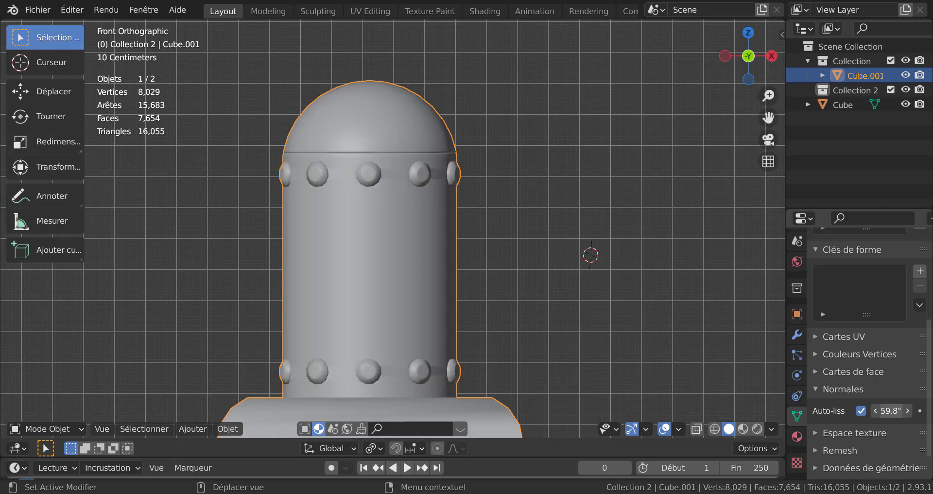
click(893, 412)
text(30)
key(Return)
Select the whole joined mesh in Edit Mode and turn on the face orientation overlay
key(Tab)
middle_drag(482, 244, 458, 224)
key(Tab)
scroll(448, 208, up, 4)
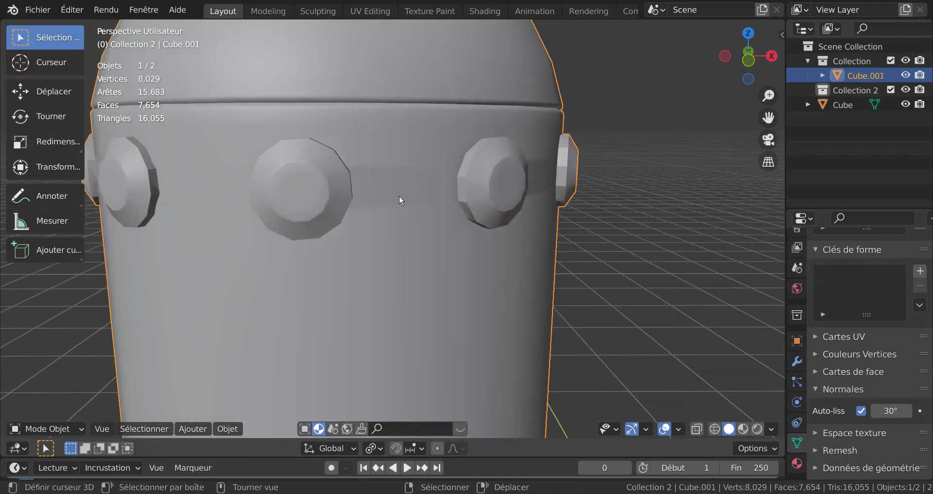
click(148, 429)
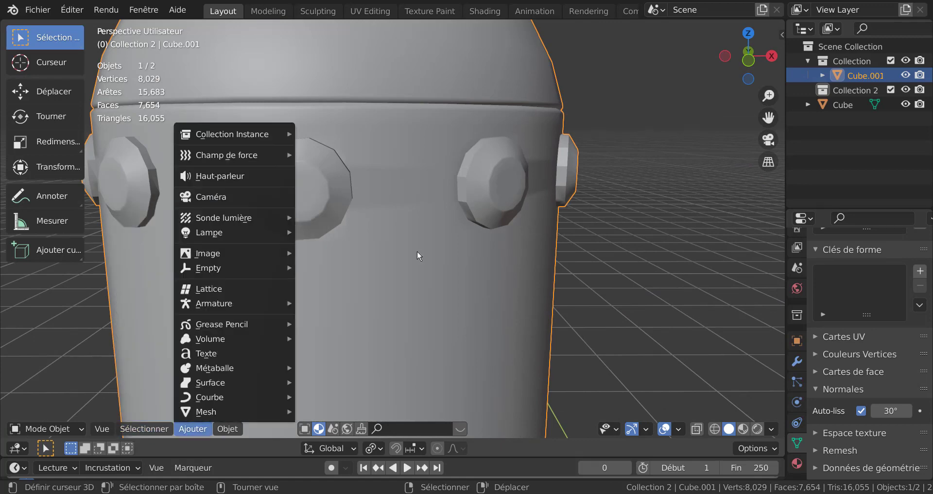
key(q)
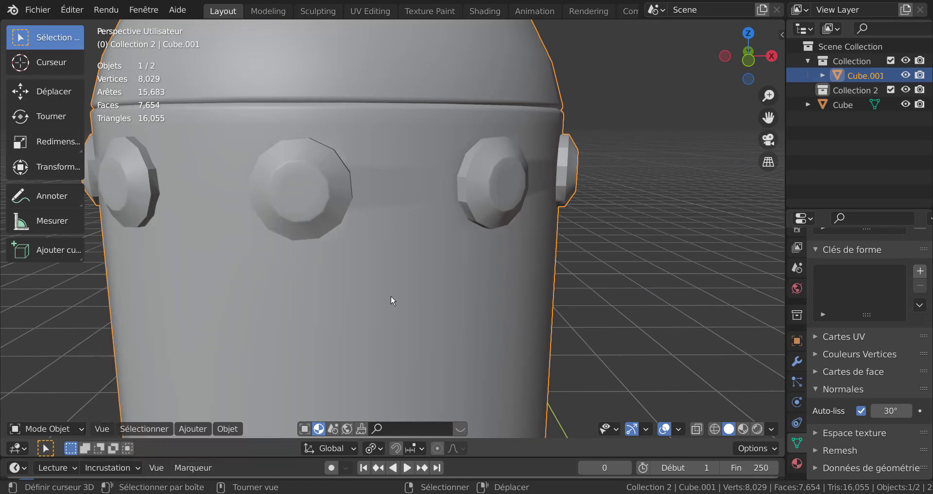
key(Tab)
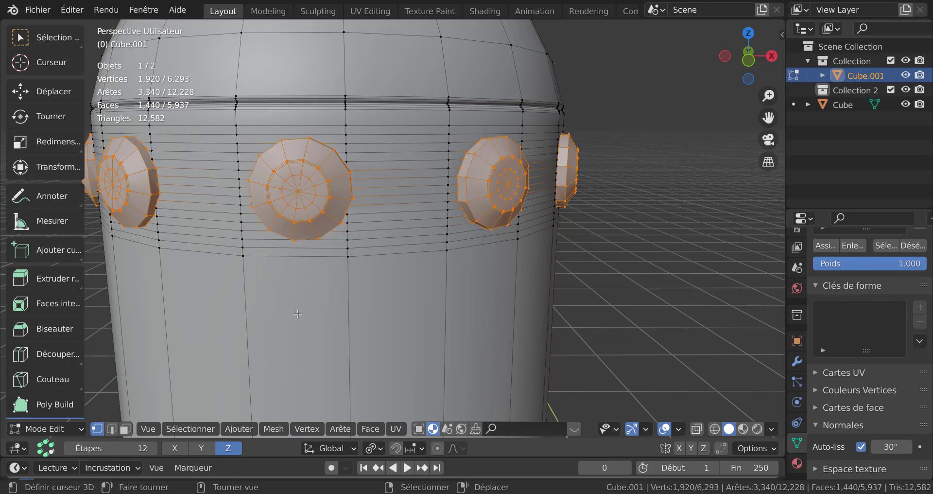
key(a)
key(q)
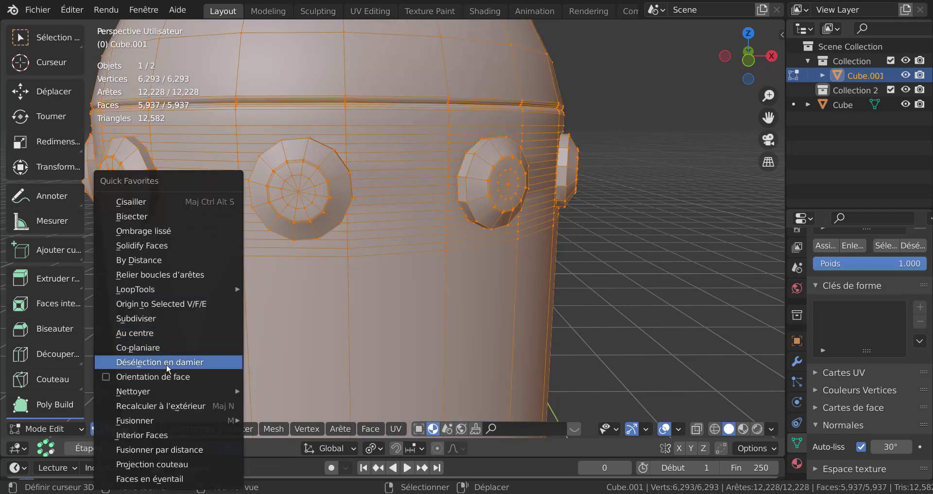
click(138, 377)
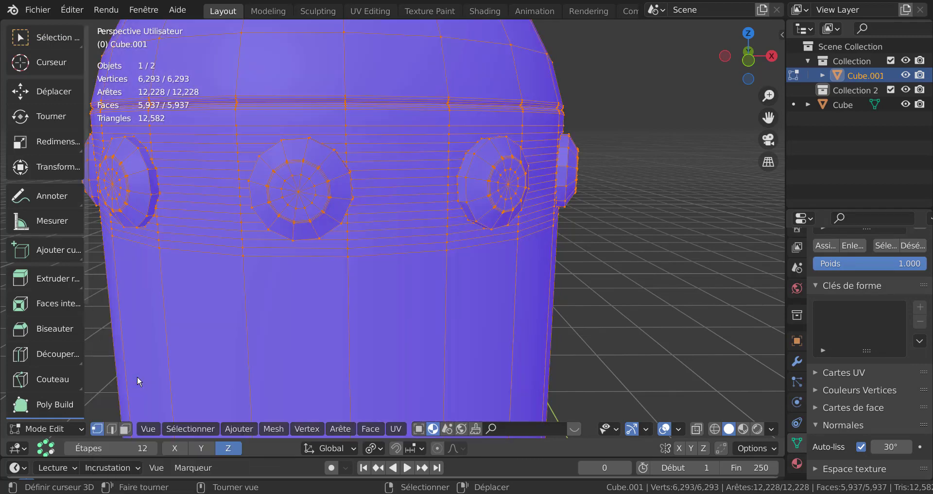
Check the face orientation around the rivets and dome in both Edit and Object Mode, and turn the overlay off
scroll(398, 289, down, 5)
middle_drag(447, 281, 417, 276)
key(Tab)
scroll(416, 268, up, 4)
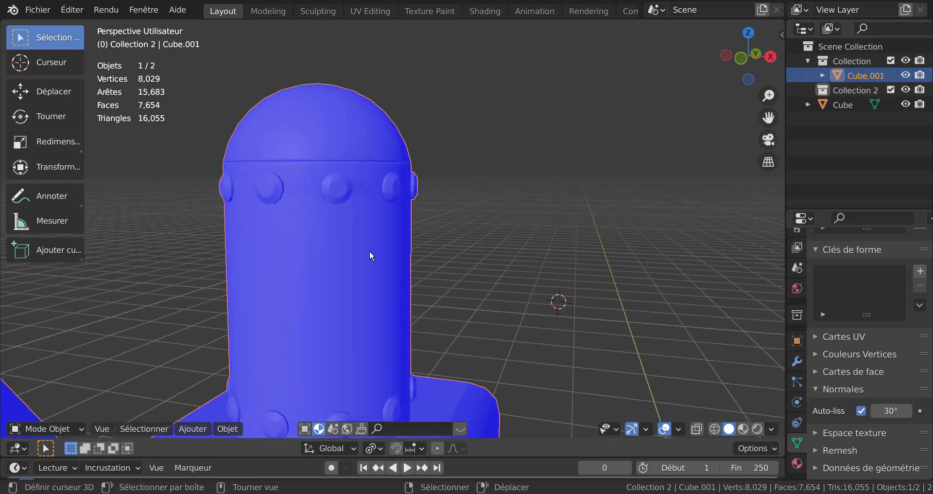
key(Tab)
middle_drag(371, 254, 411, 269)
scroll(411, 269, up, 2)
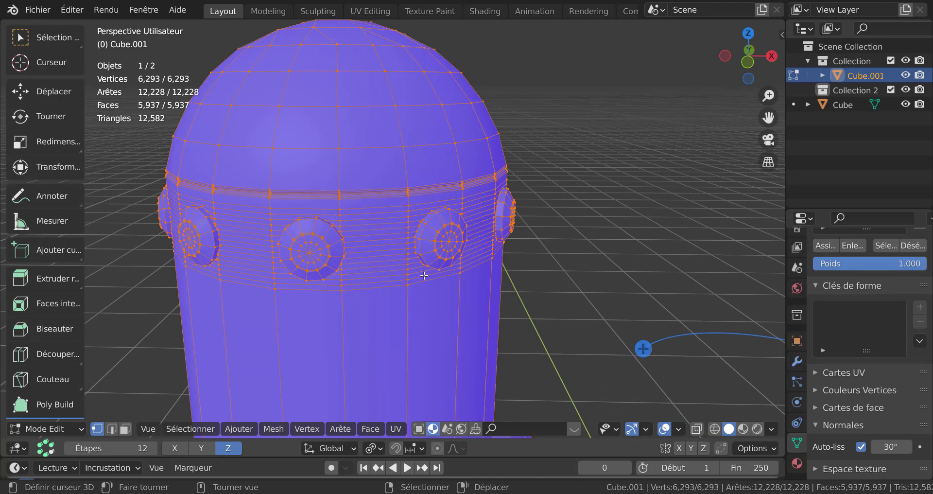
scroll(416, 282, up, 3)
scroll(401, 279, down, 6)
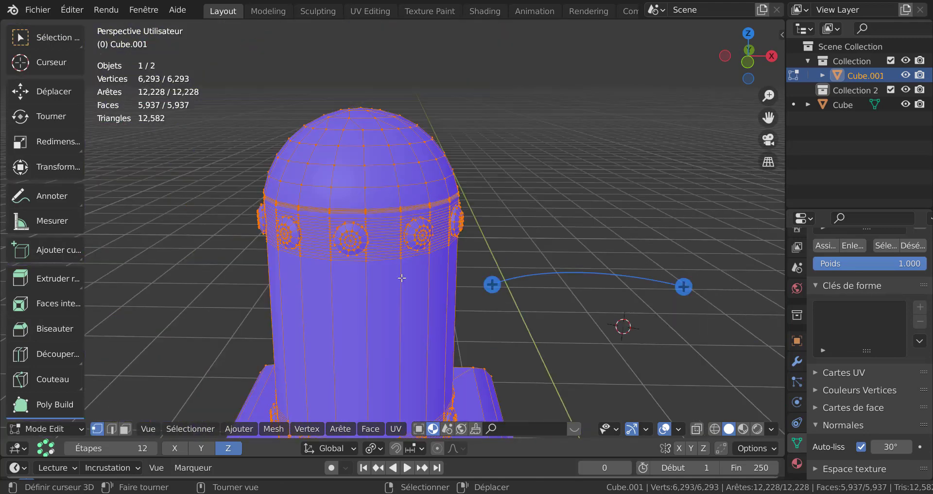
key(Tab)
key(Tab)
key(q)
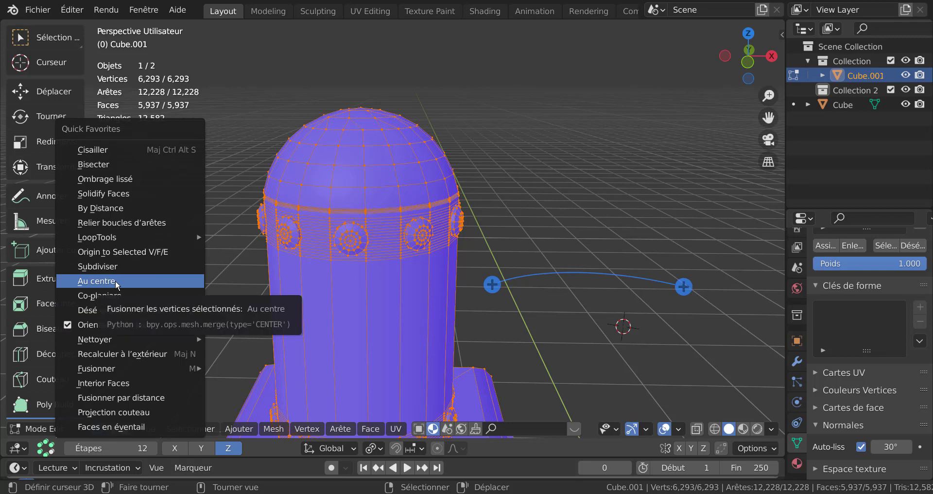
click(84, 324)
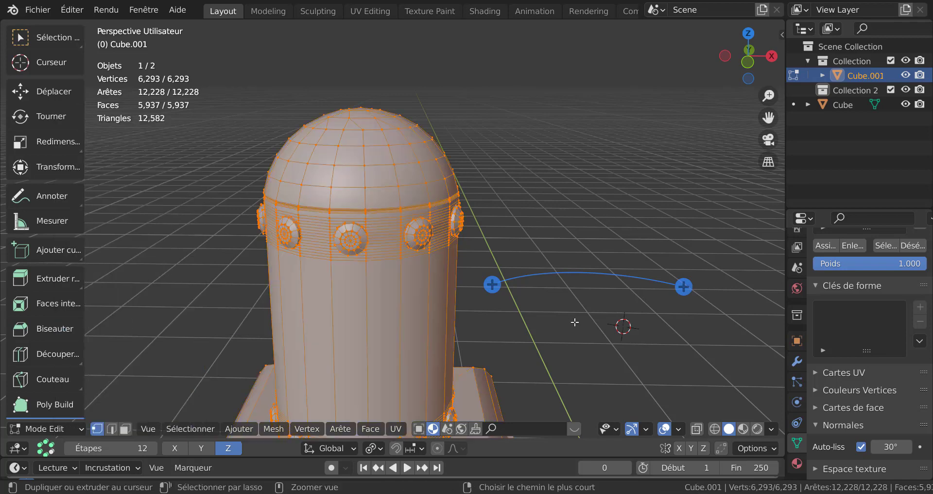
Undo the recent edits back past the join, so the rivet rings are a separate object from the cylinder body
key(ctrl+z)
key(ctrl+z)
key(ctrl+z)
key(ctrl+z)
key(ctrl+z)
key(ctrl+z)
key(ctrl+z)
key(ctrl+z)
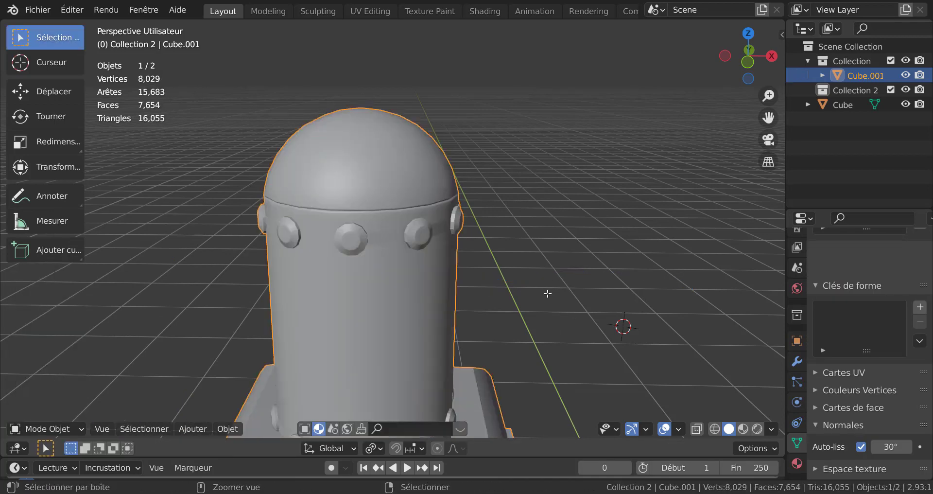
key(ctrl+z)
key(ctrl+z)
key(ctrl+z)
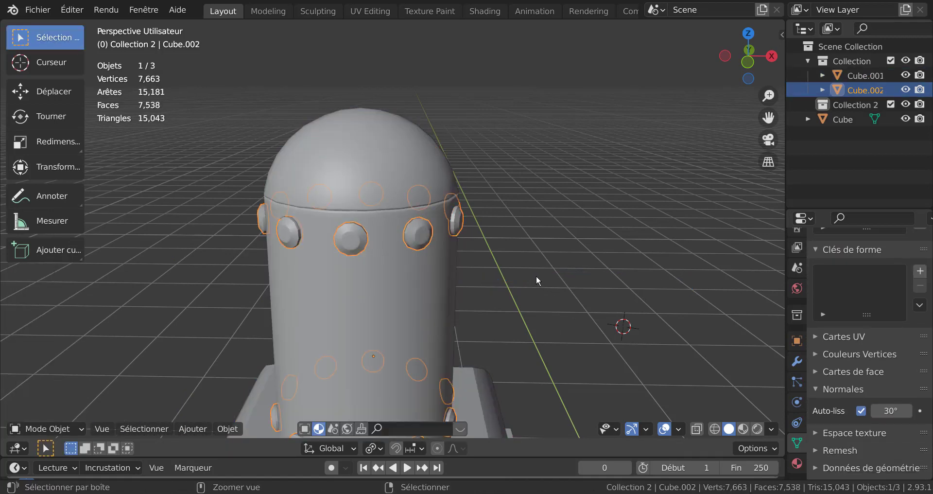
Undo the bevelled edge loops behind the rivet rings on the cylinder body, leaving only the single lower loop in Edit Mode
key(ctrl+z)
key(ctrl+z)
key(ctrl+z)
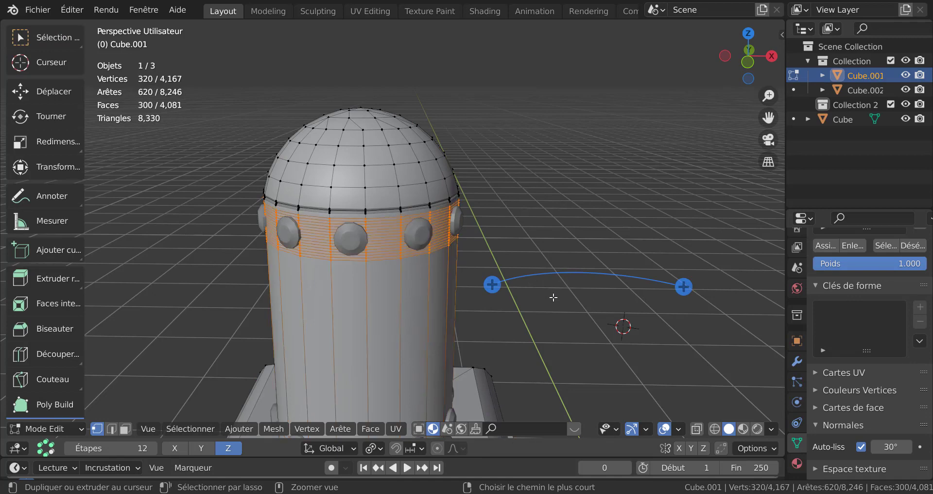
key(Tab)
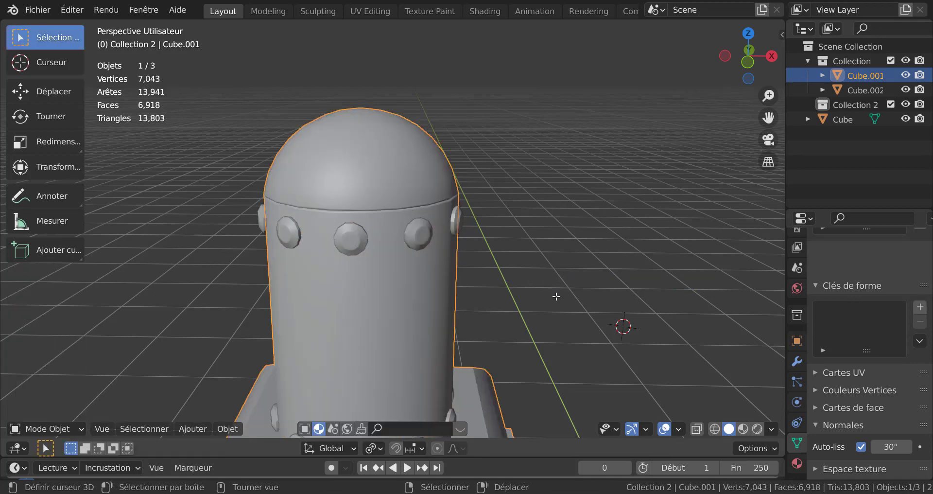
middle_drag(573, 269, 583, 244)
scroll(583, 244, down, 4)
key(Tab)
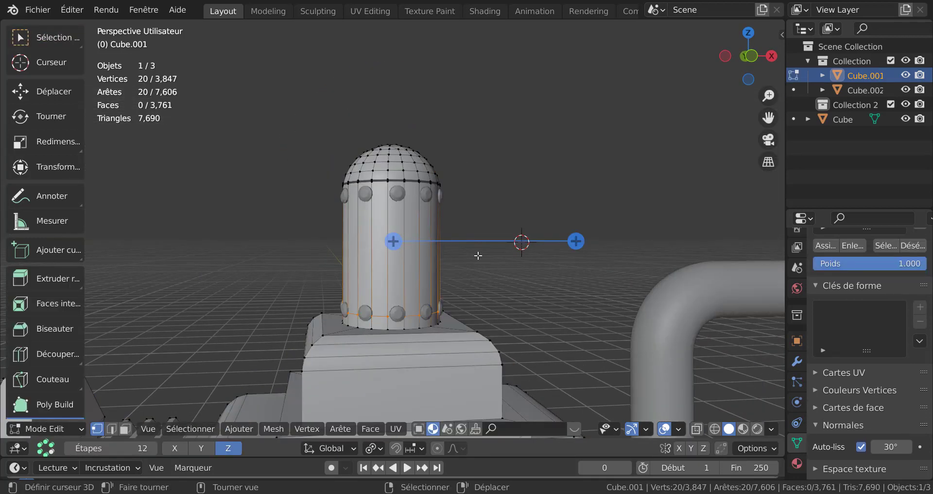
Dissolve the edges of the single loop running behind the lower rivets at the cylinder's foot
middle_drag(477, 255, 477, 230)
scroll(482, 255, up, 2)
scroll(421, 289, up, 1)
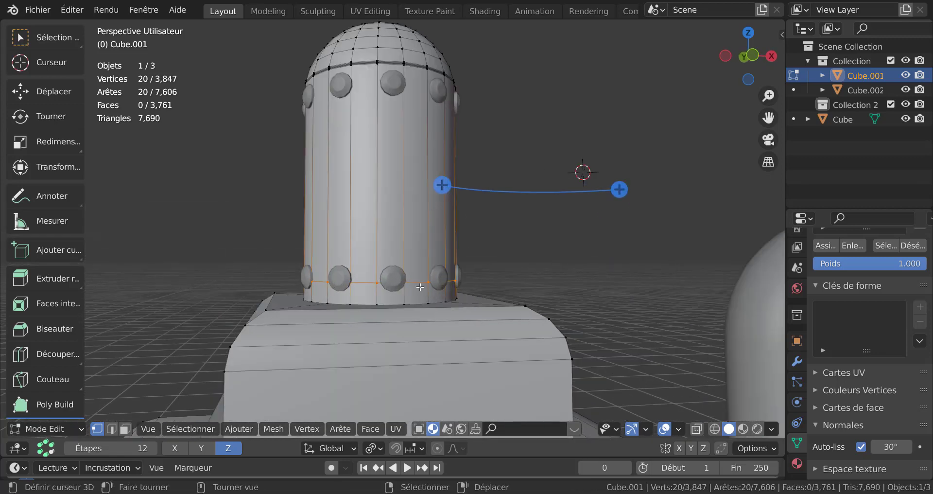
click(512, 286)
alt+click(424, 282)
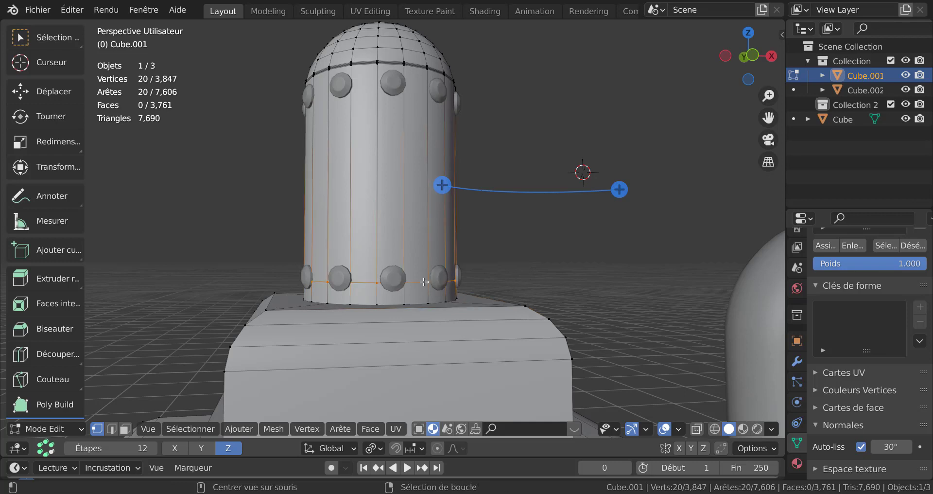
key(x)
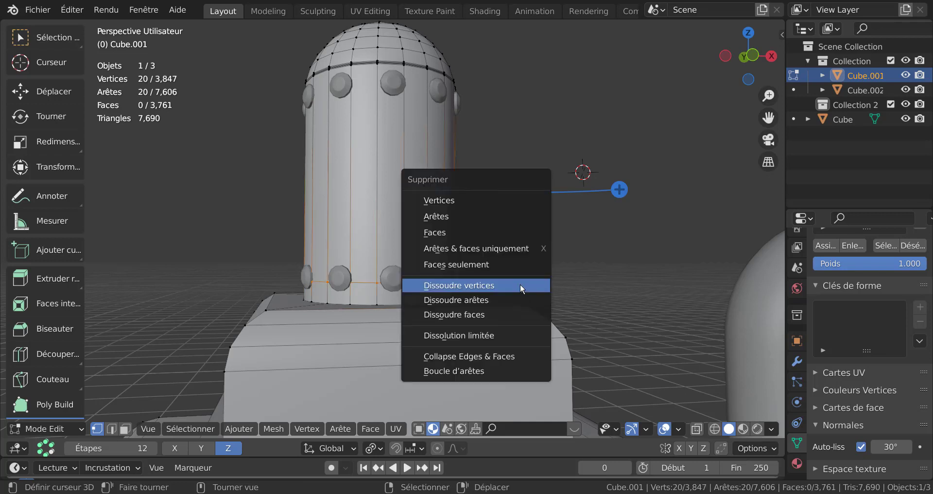
click(489, 299)
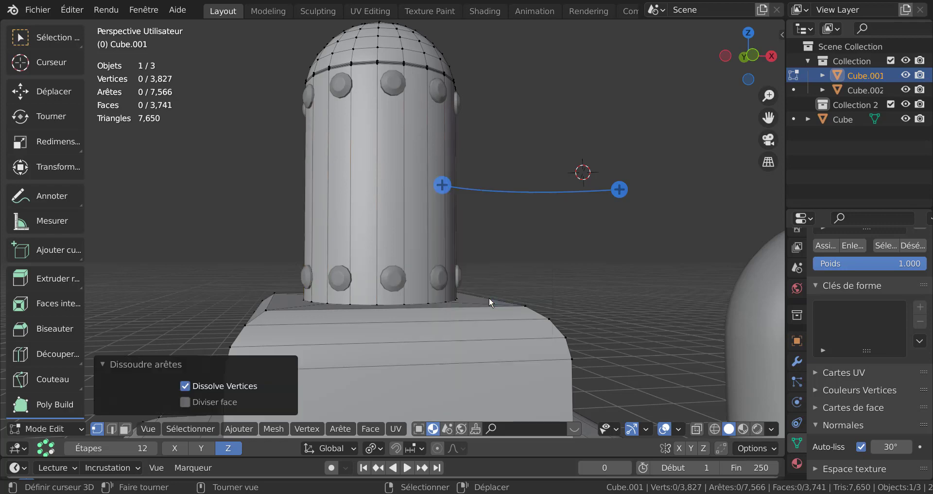
middle_drag(504, 275, 549, 310)
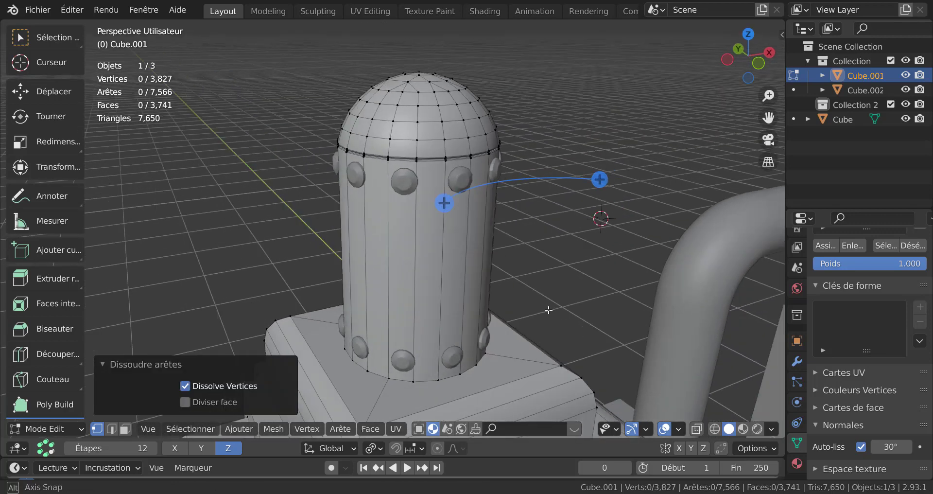
Join the rivet rings to the cylinder body object in Object Mode, keeping the body as the active object
key(Tab)
click(458, 182)
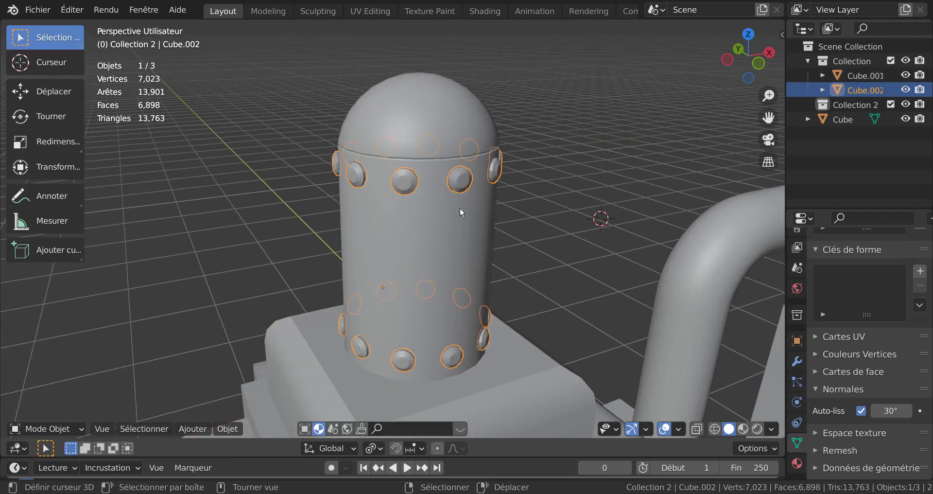
shift+click(462, 264)
middle_drag(549, 264, 559, 265)
key(ctrl+j)
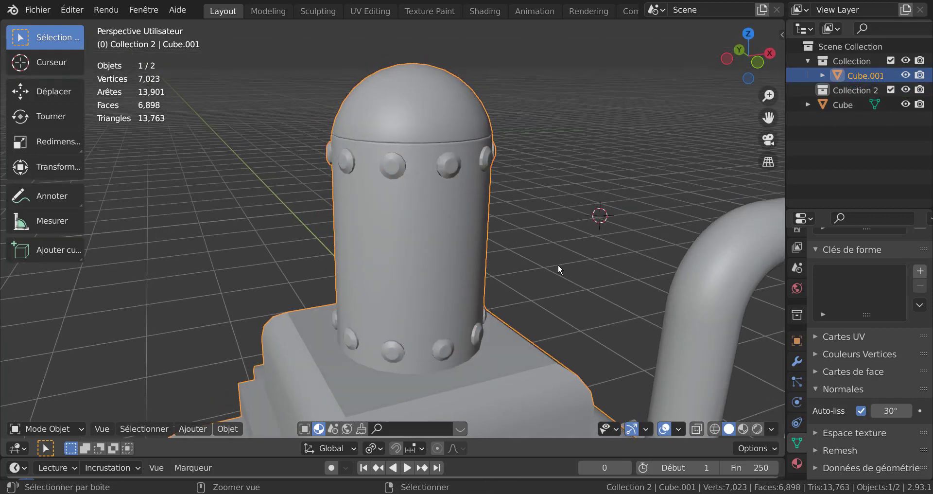
Check the mesh and shading around the joined rivets in Edit and Object Mode, and review the whole model from both sides
key(Tab)
scroll(481, 173, up, 3)
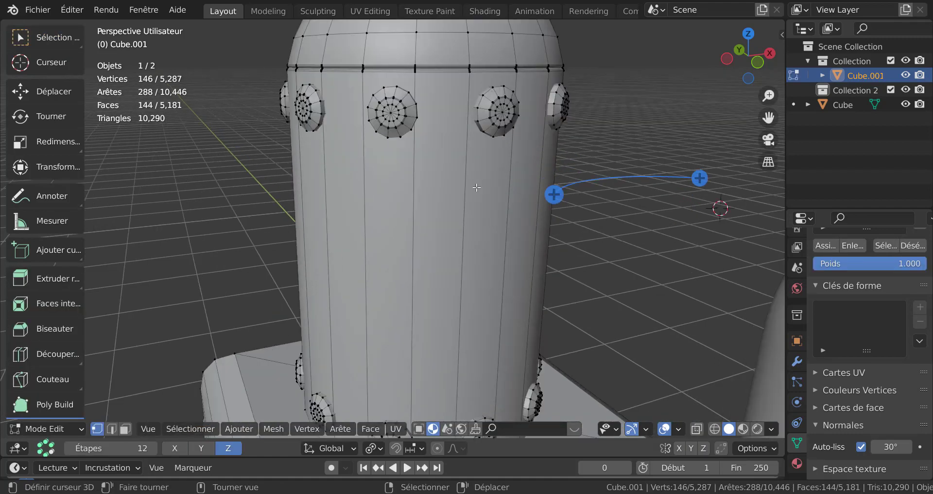
scroll(508, 168, down, 4)
key(Tab)
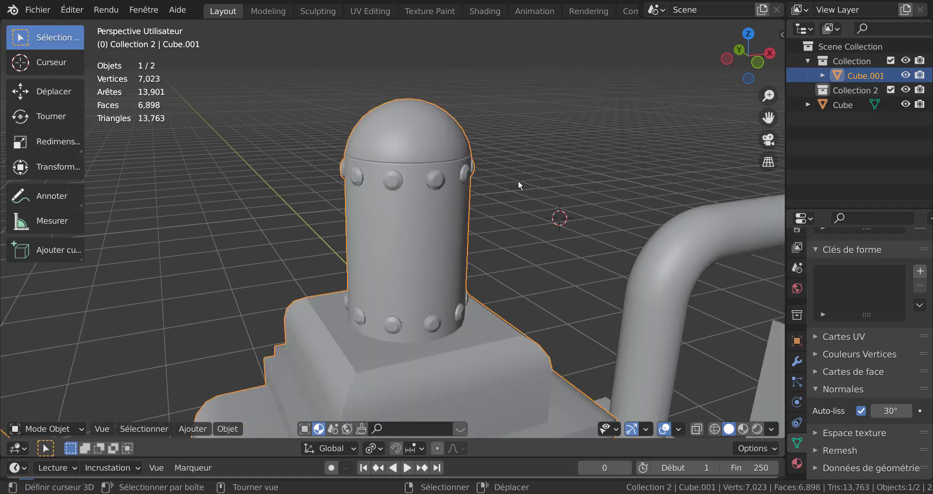
key(Tab)
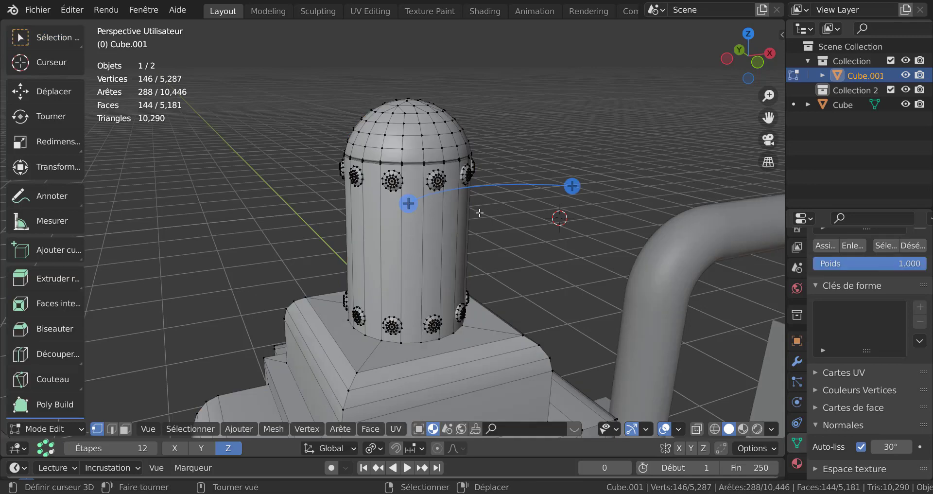
key(Tab)
scroll(500, 200, up, 3)
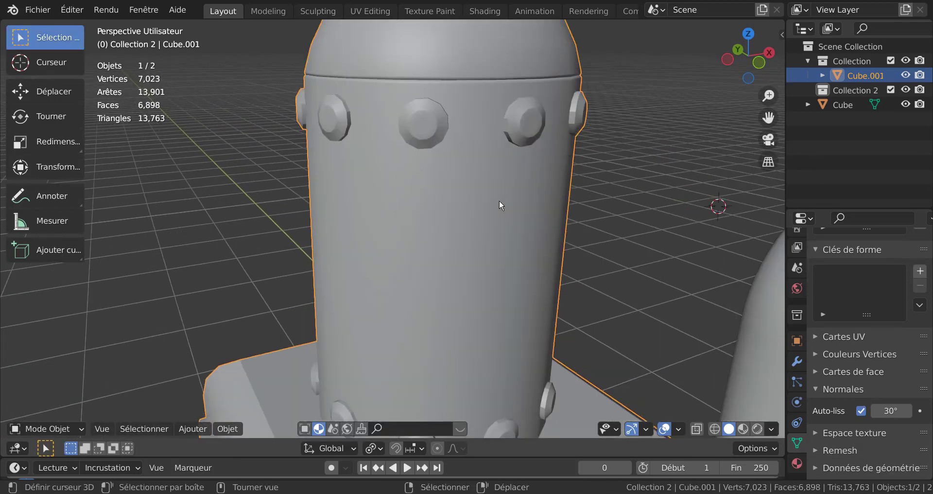
scroll(459, 226, down, 5)
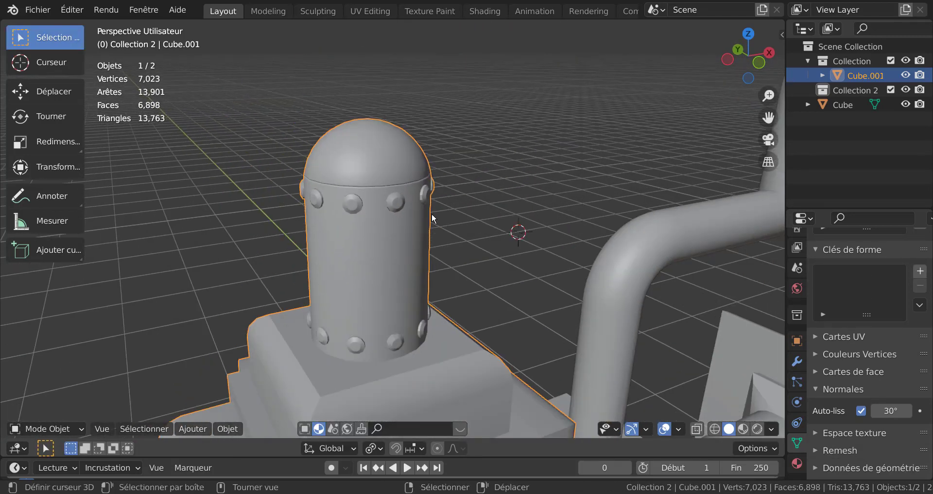
key(Tab)
key(Tab)
scroll(436, 214, down, 5)
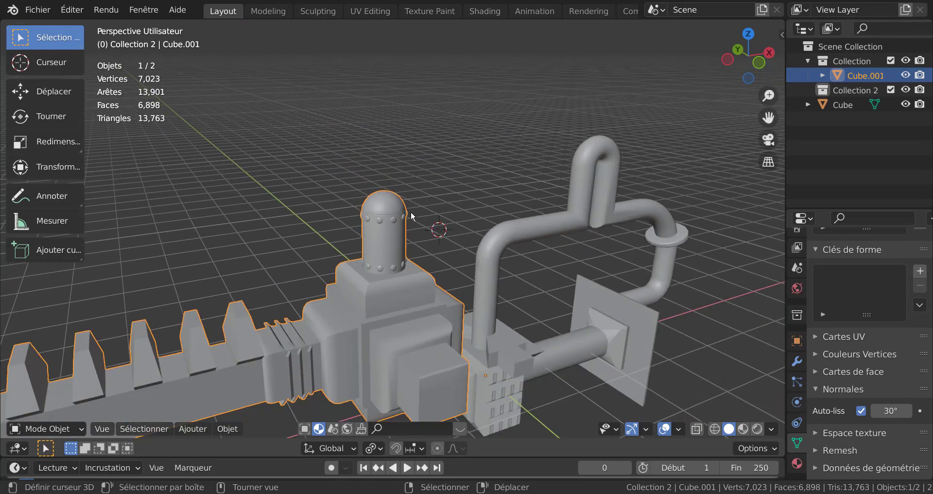
middle_drag(410, 211, 704, 190)
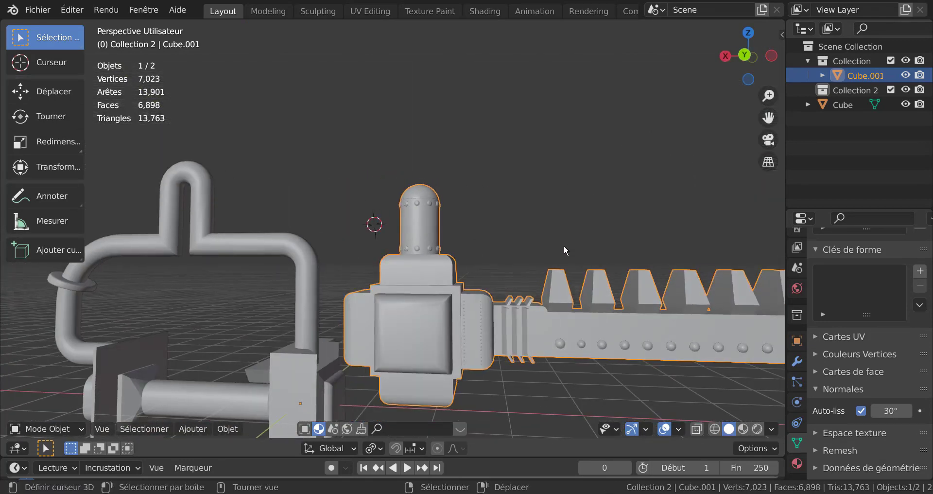
middle_drag(549, 227, 237, 223)
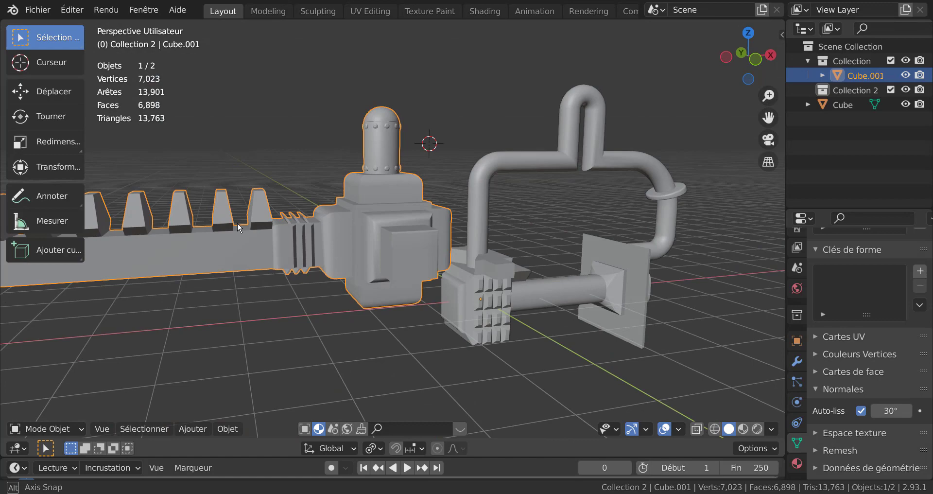
Select the central square face of the block in back orthographic view and snap the 3D cursor to it
key(Tab)
middle_drag(344, 251, 467, 268)
key(ctrl+KP_1)
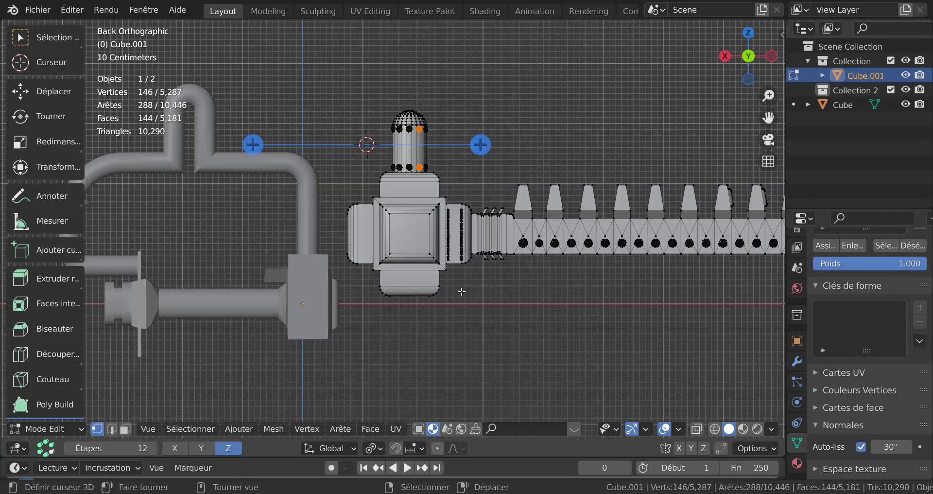
scroll(461, 292, up, 2)
click(513, 327)
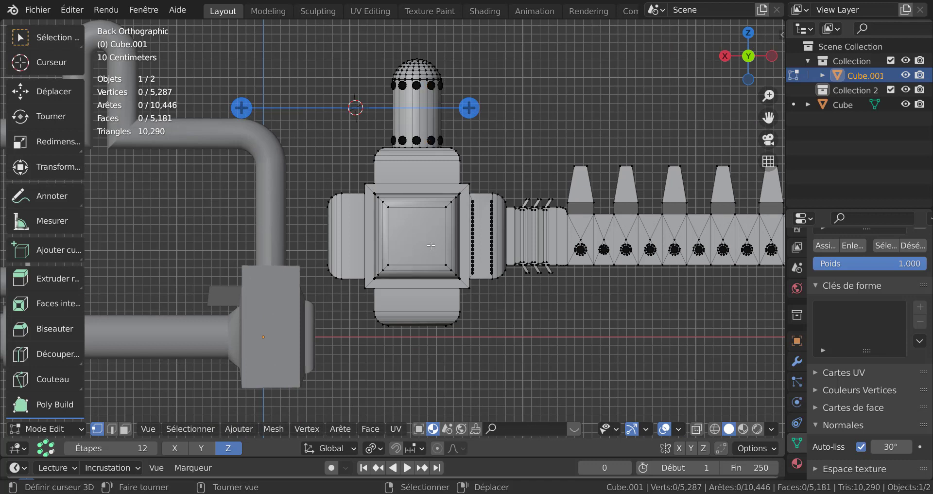
click(403, 235)
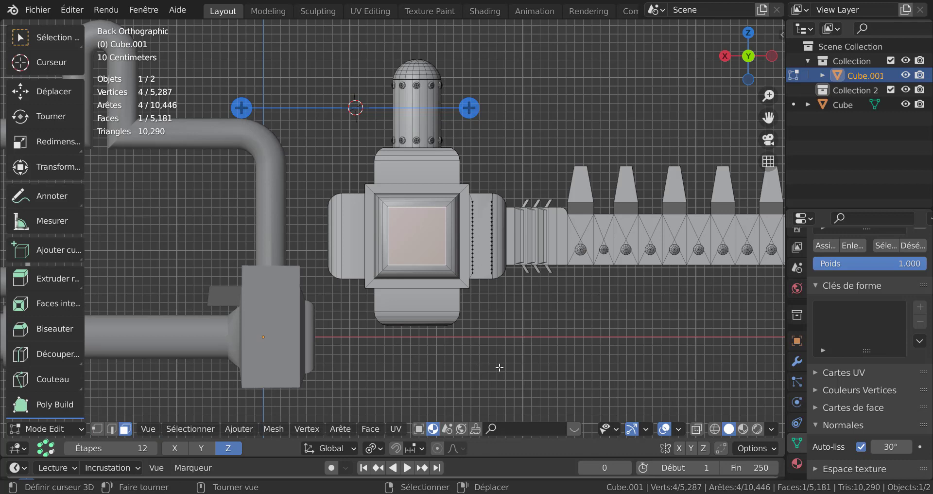
click(309, 430)
key(shift+s)
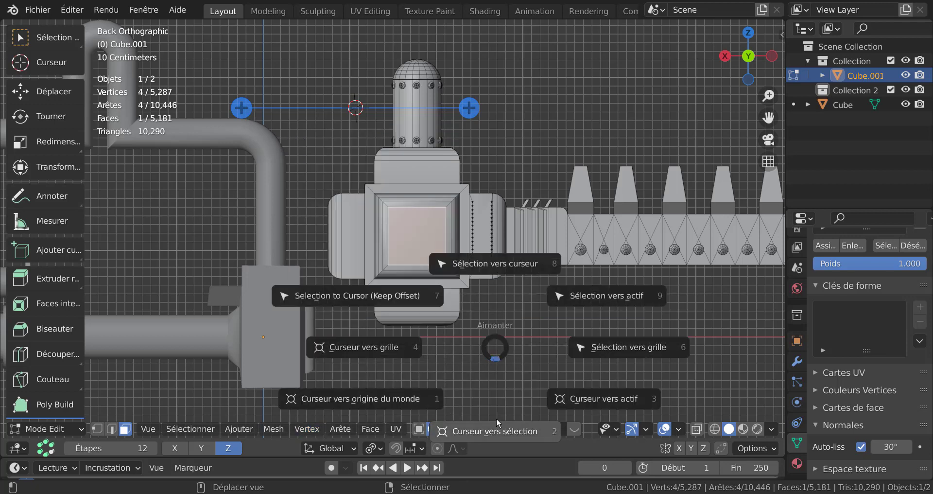
click(491, 431)
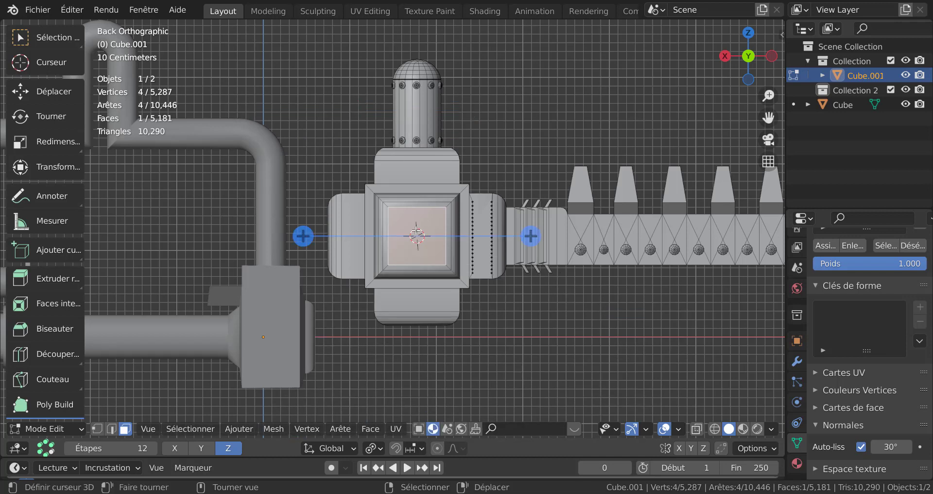
Add a 32-vertex mesh circle of 1 m radius at the 3D cursor and try to rotate it 90° about the global X axis
click(48, 92)
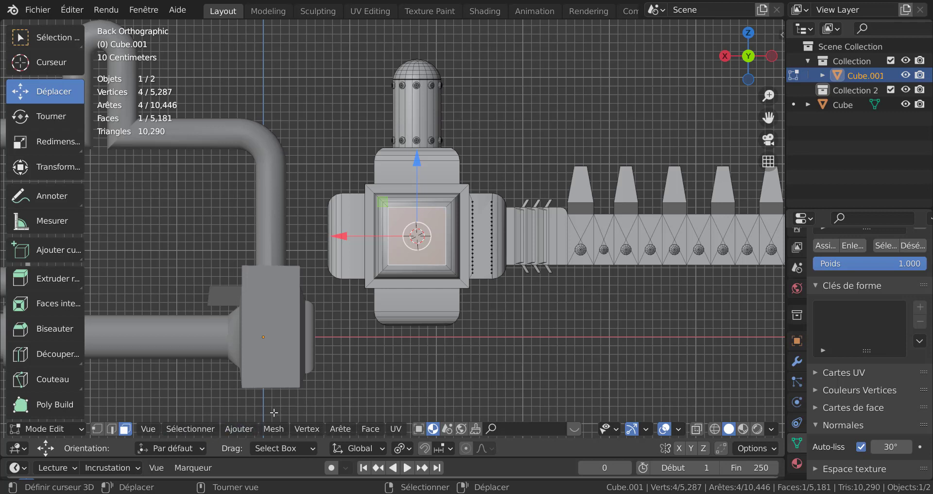
click(239, 428)
key(shift+a)
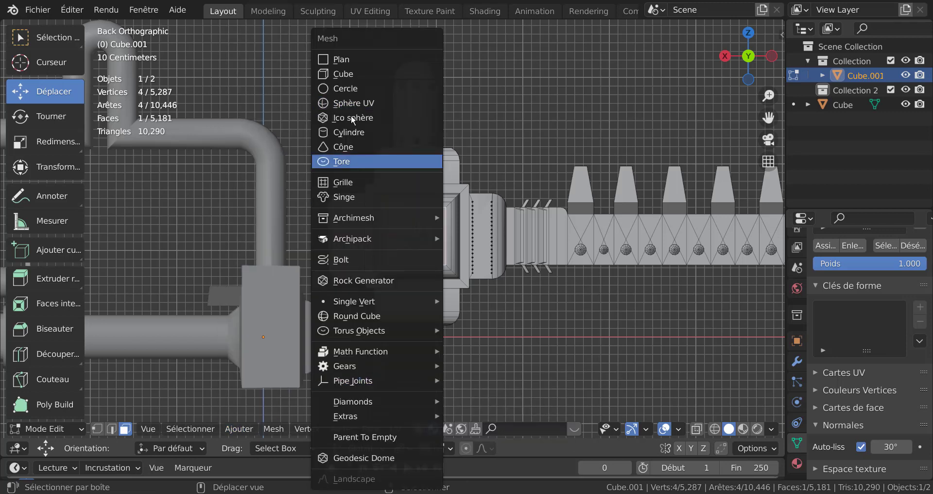
click(354, 90)
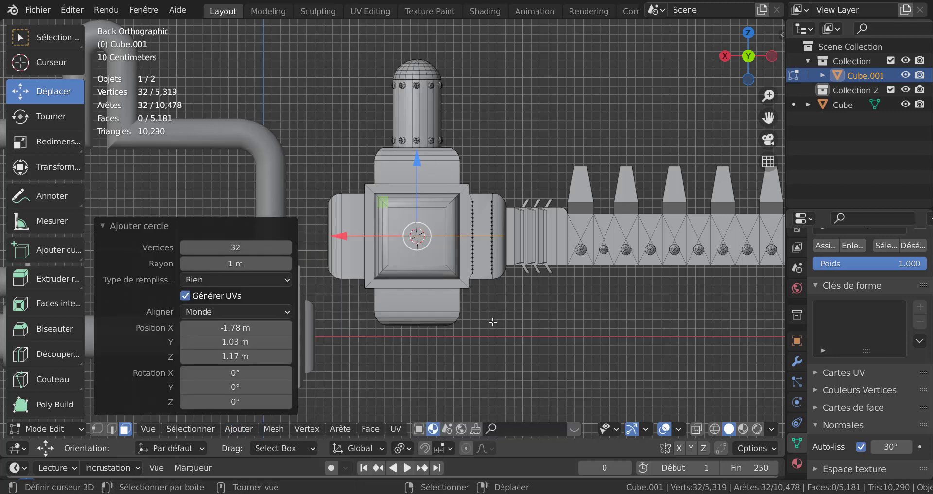
text(rx)
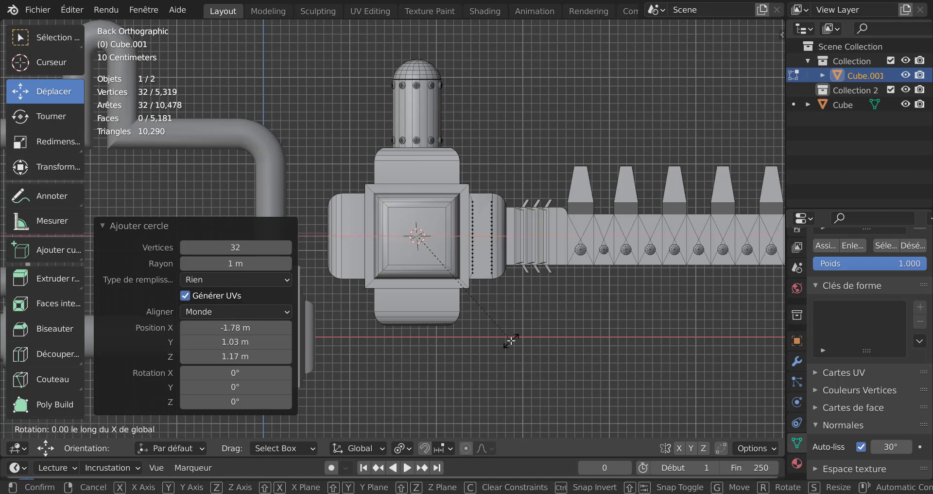
text(90)
key(Return)
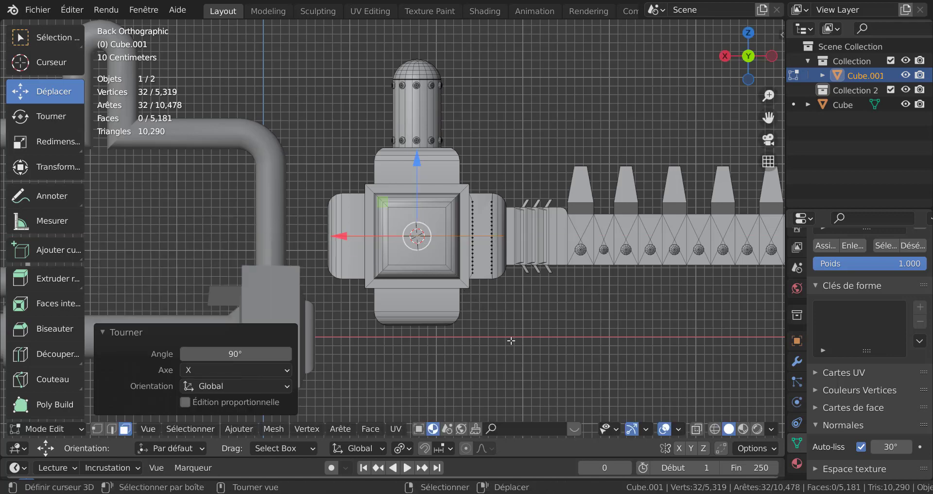
Try once more to rotate the circle 90° about the global X axis, working in perspective view
scroll(511, 340, down, 3)
middle_drag(516, 321, 456, 377)
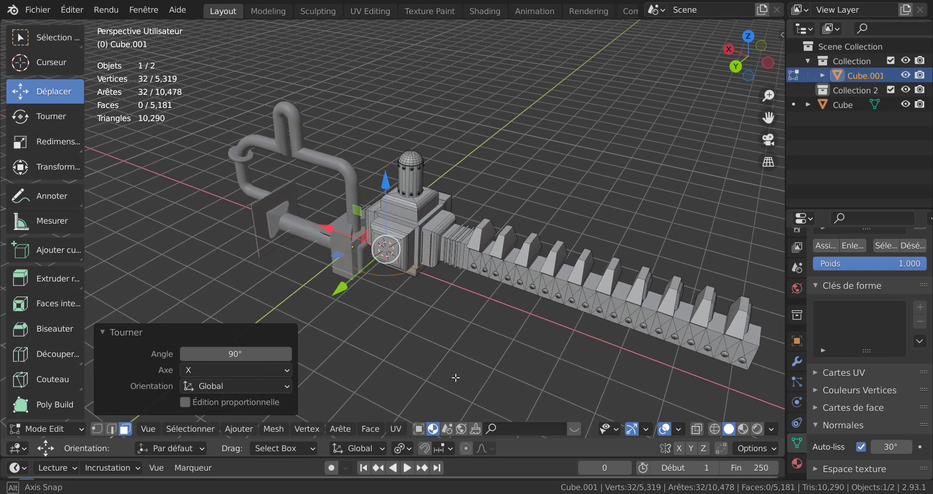
scroll(456, 373, up, 2)
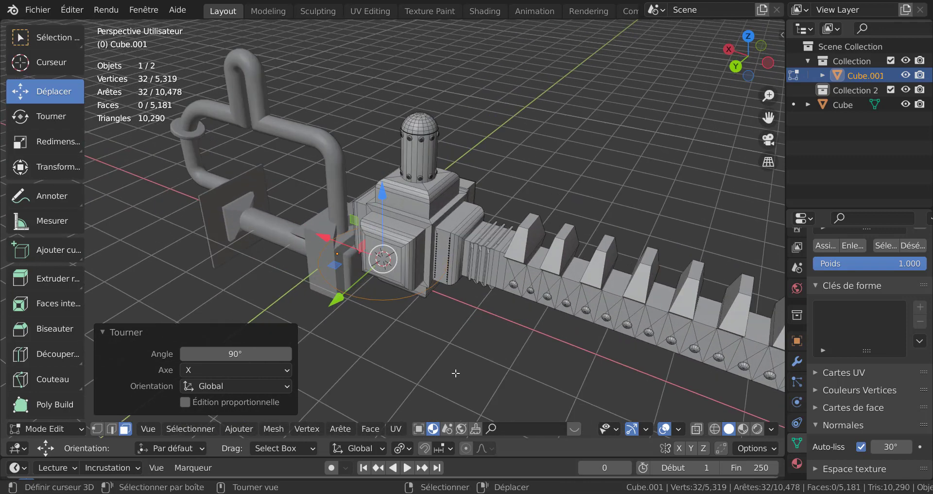
scroll(456, 373, up, 2)
text(r)
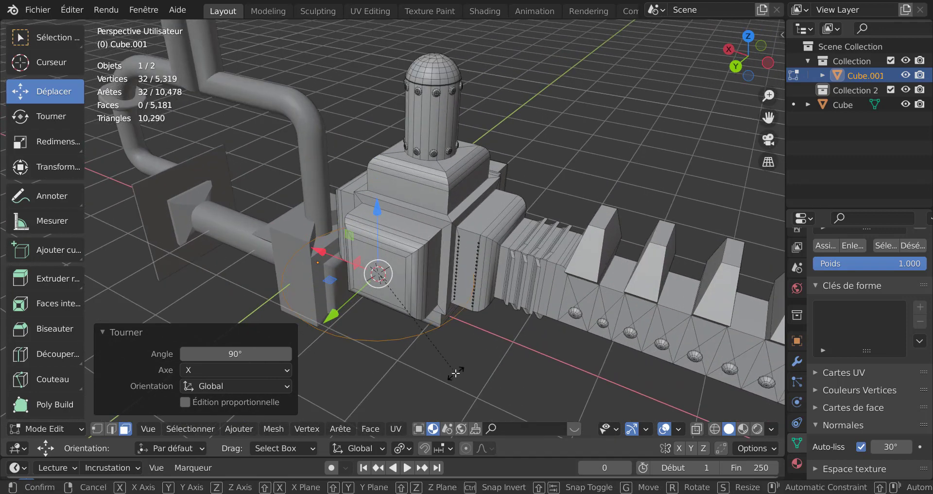
text(x)
text(90)
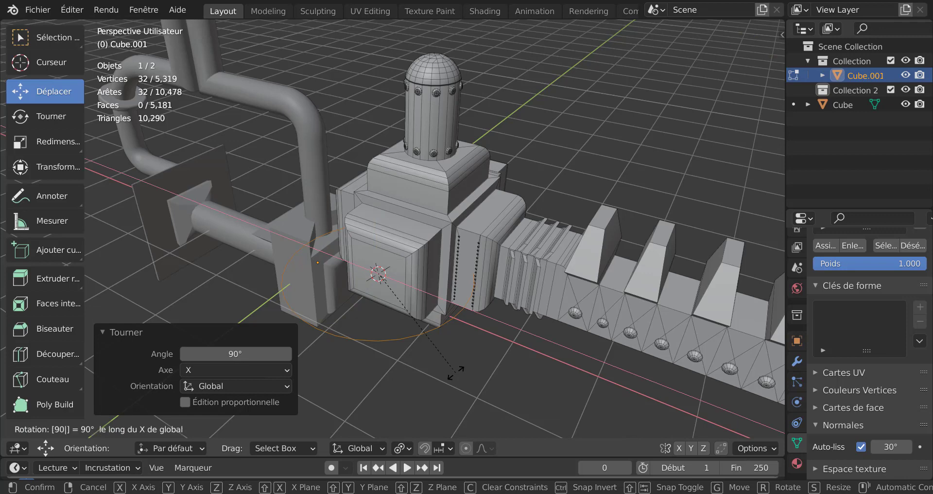
key(Return)
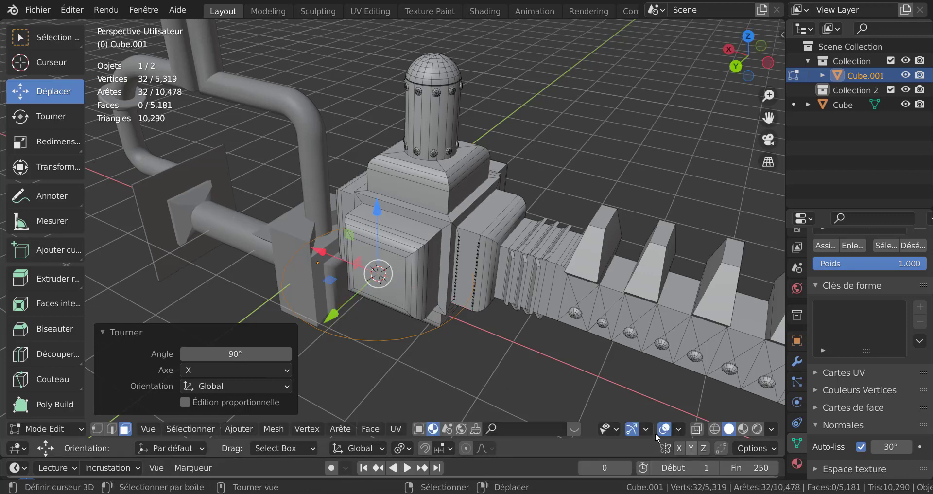
Separate the selected circle from the body mesh into its own object and select only it in Object Mode
middle_drag(520, 374, 522, 343)
scroll(513, 350, down, 2)
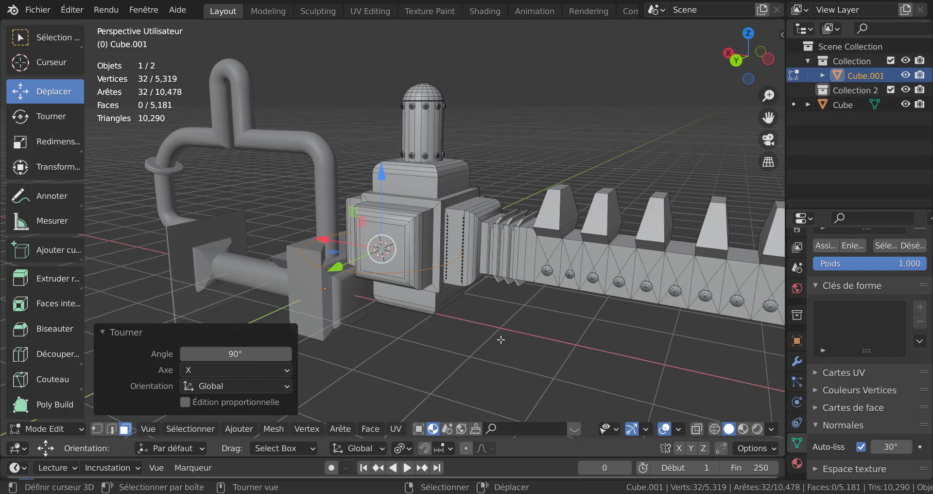
key(p)
click(502, 343)
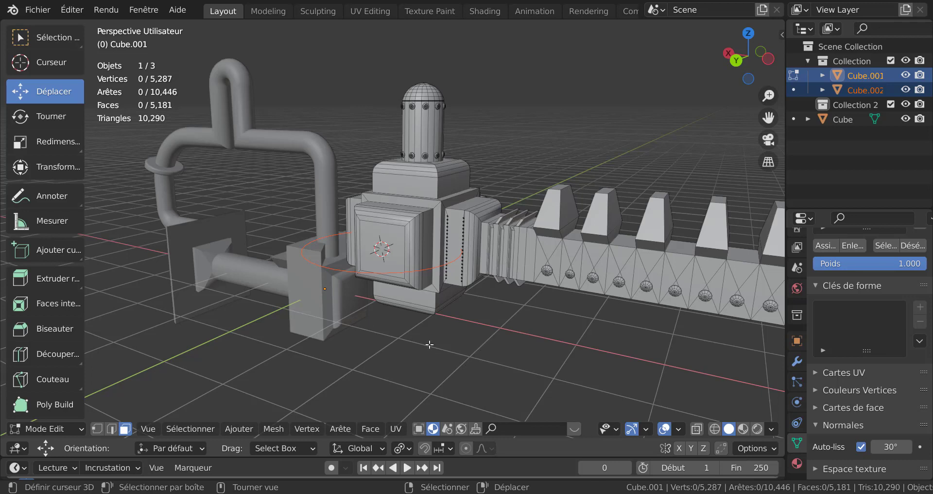
key(Tab)
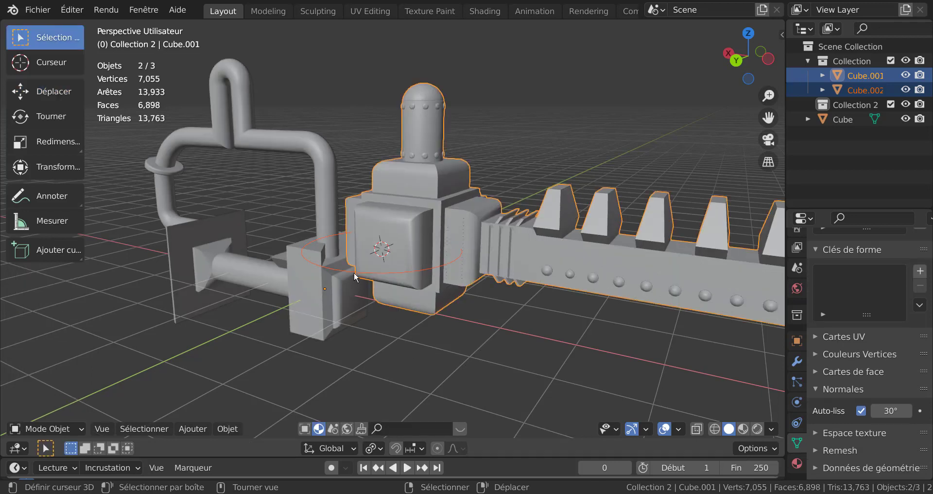
click(354, 276)
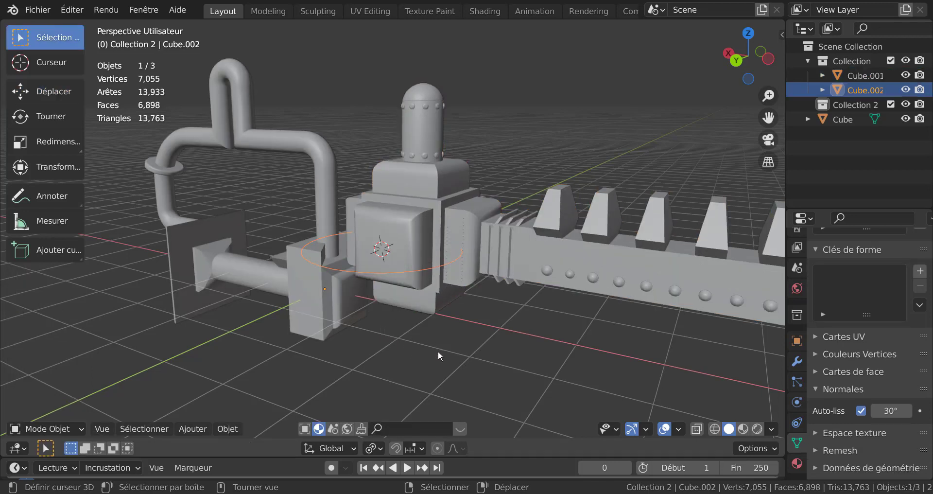
Rotate the separated circle 90° about the global X axis
text(rx)
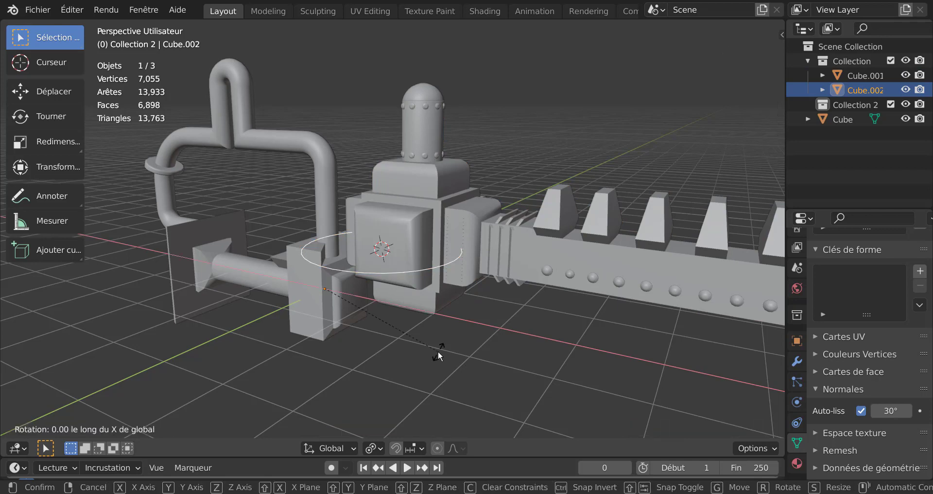
text(90)
key(Return)
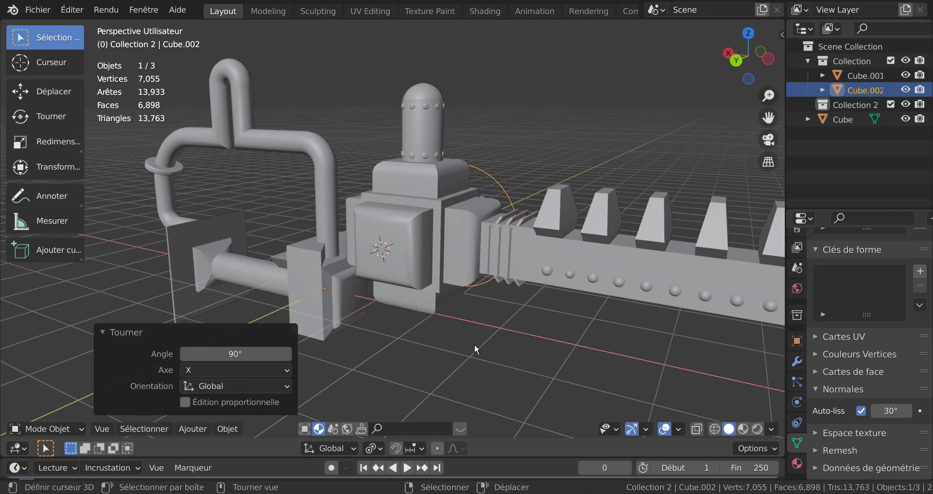
Move the circle about 2.38 m along the global Y axis to bring it in front of the block's square face
middle_drag(559, 331, 512, 344)
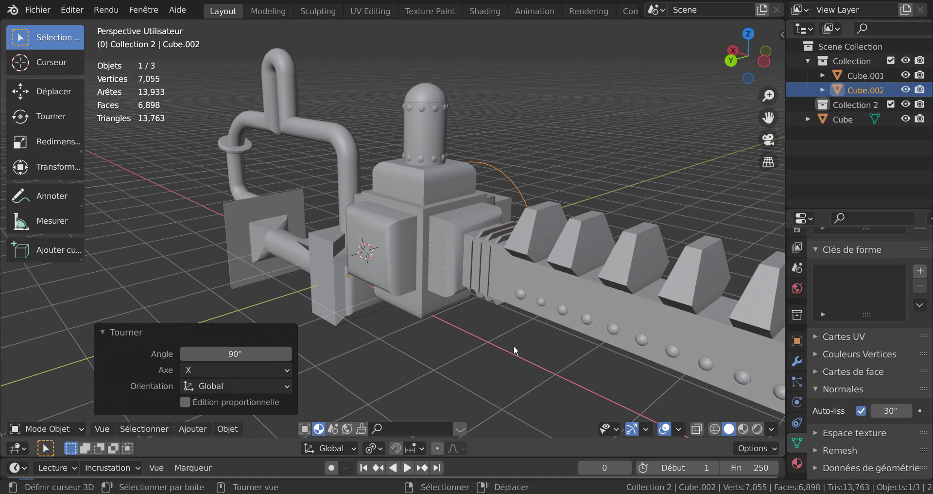
key(g)
key(y)
click(515, 374)
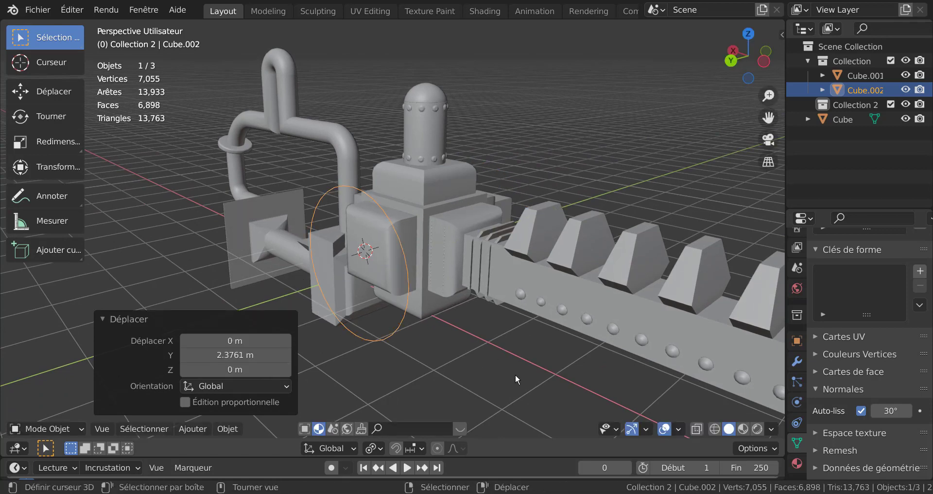
Set the circle's origin to its geometry
key(s)
right_click(381, 336)
middle_drag(384, 338, 489, 332)
scroll(434, 331, up, 3)
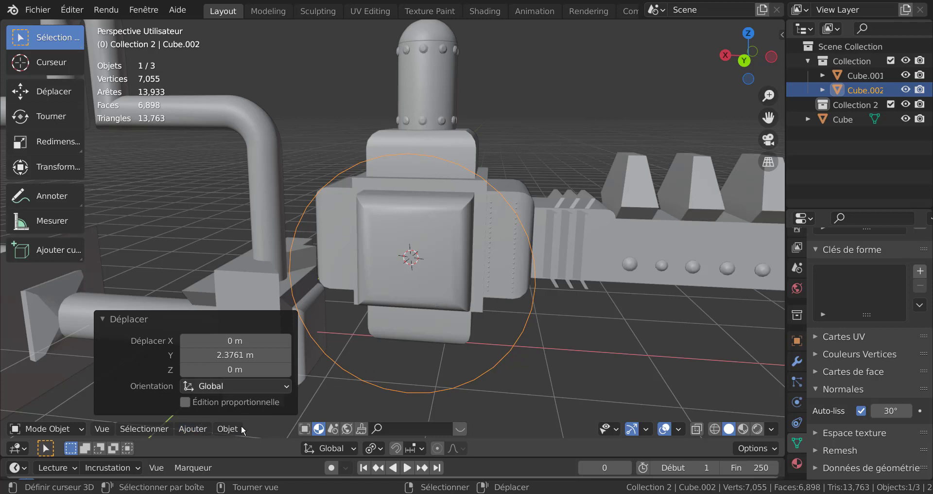
click(193, 428)
mouse_move(227, 428)
mouse_move(262, 397)
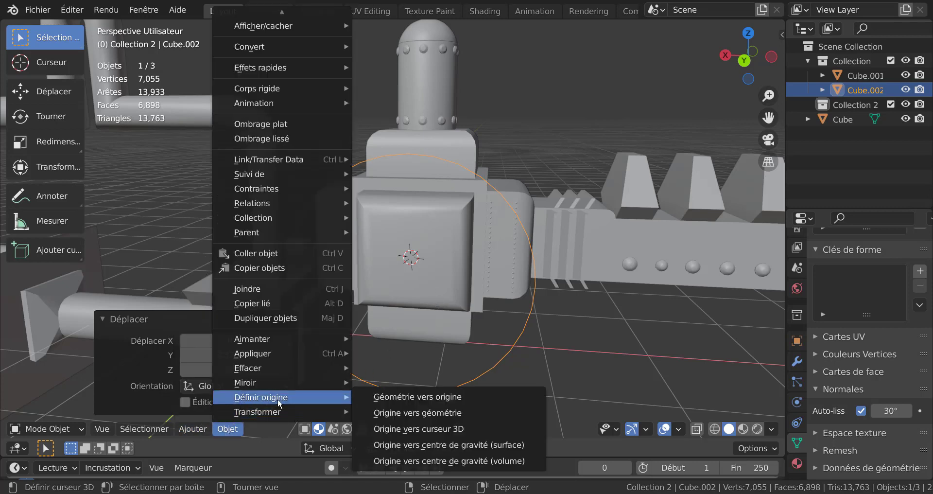
click(420, 410)
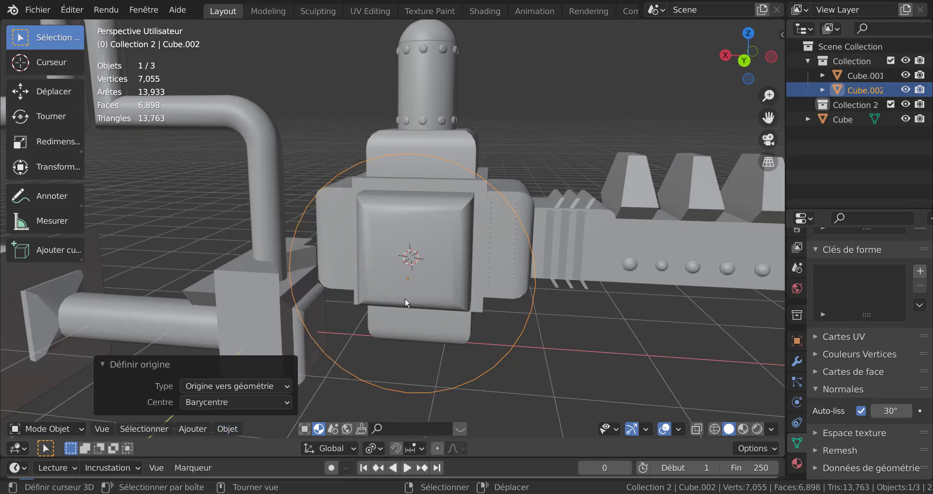
Scale the circle by about 0.345 and again by about 0.769 in back orthographic view to fit within the square face
key(s)
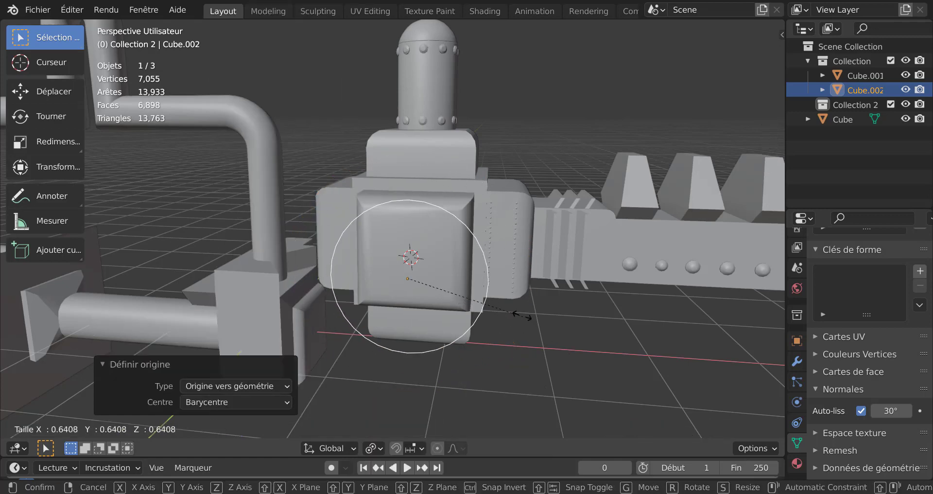
click(528, 338)
key(KP_1)
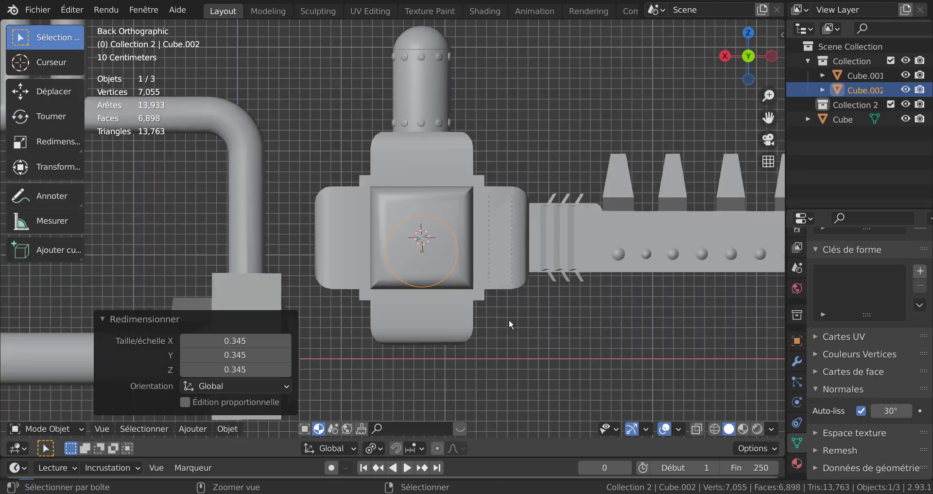
key(ctrl+KP_1)
scroll(505, 317, up, 2)
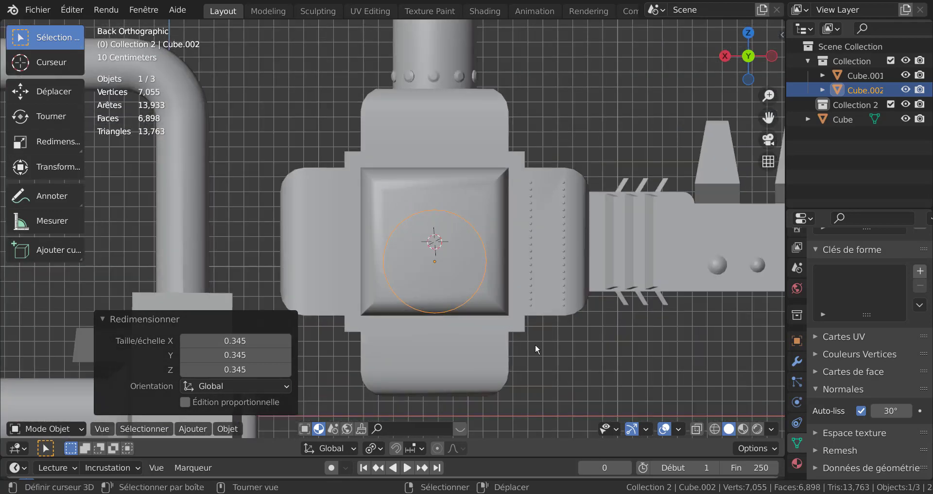
key(s)
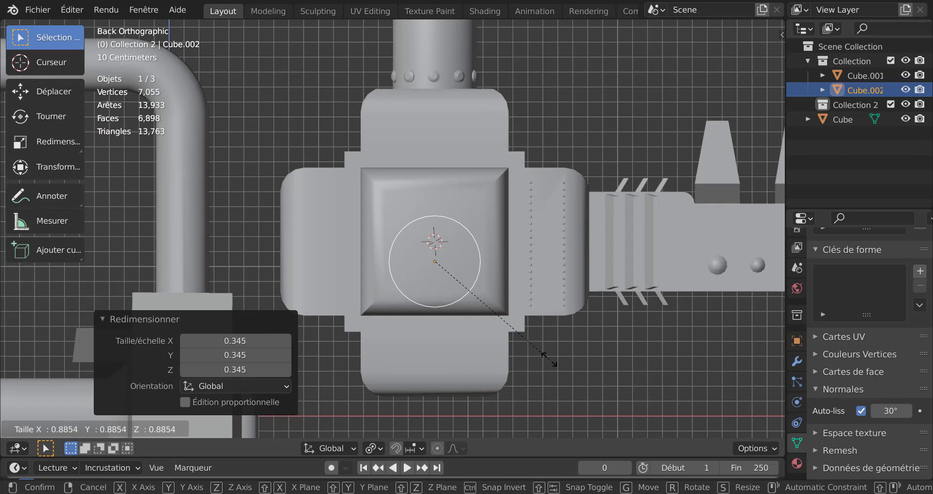
click(559, 361)
Move the circle about 0.14 m up to roughly the centre of the square face, staying in Object Mode
key(g)
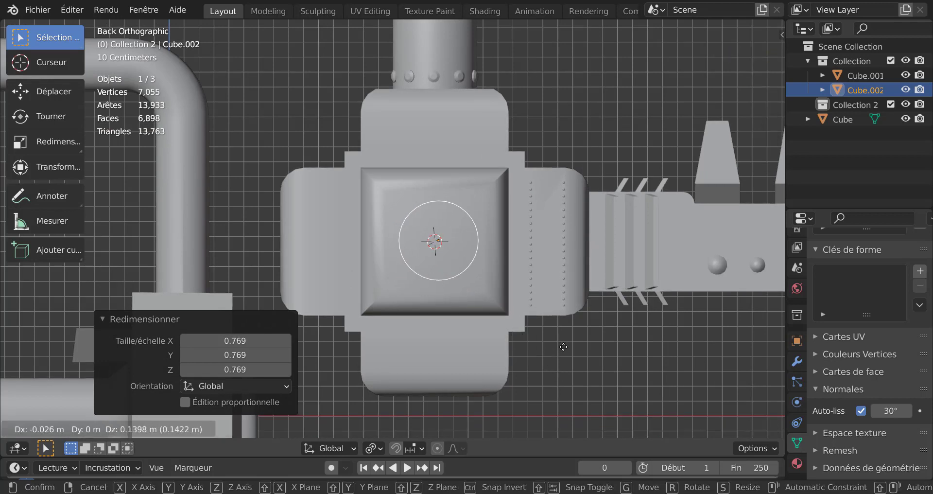
click(564, 346)
key(Tab)
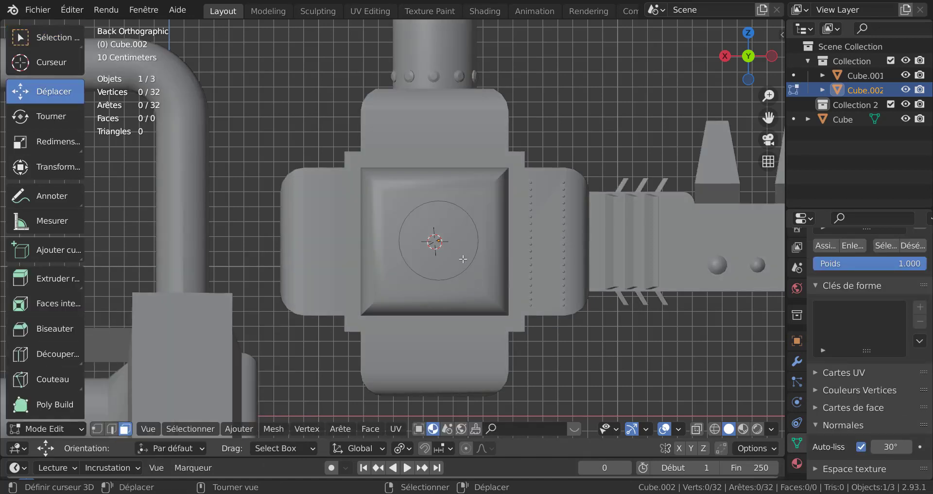
key(Tab)
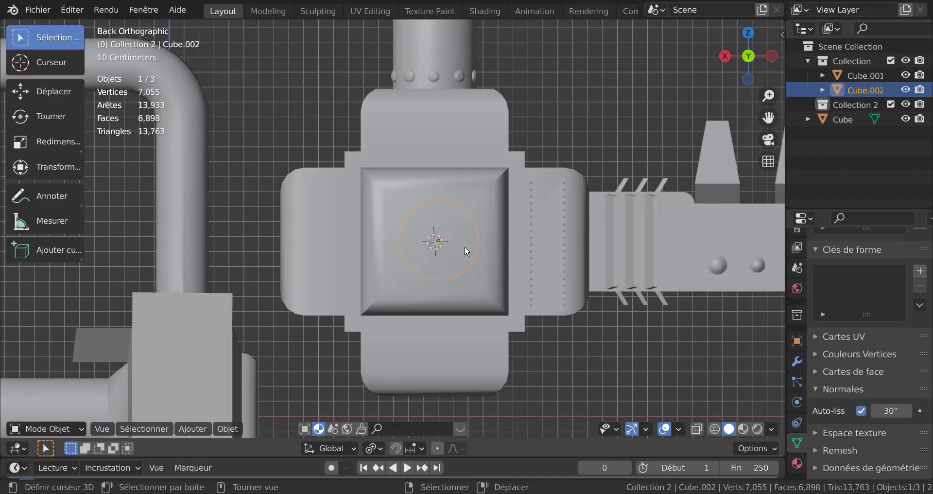
Snap the 3D cursor to the block's central square face in Edit Mode and reselect the circle in Object Mode
click(464, 246)
key(Tab)
click(465, 246)
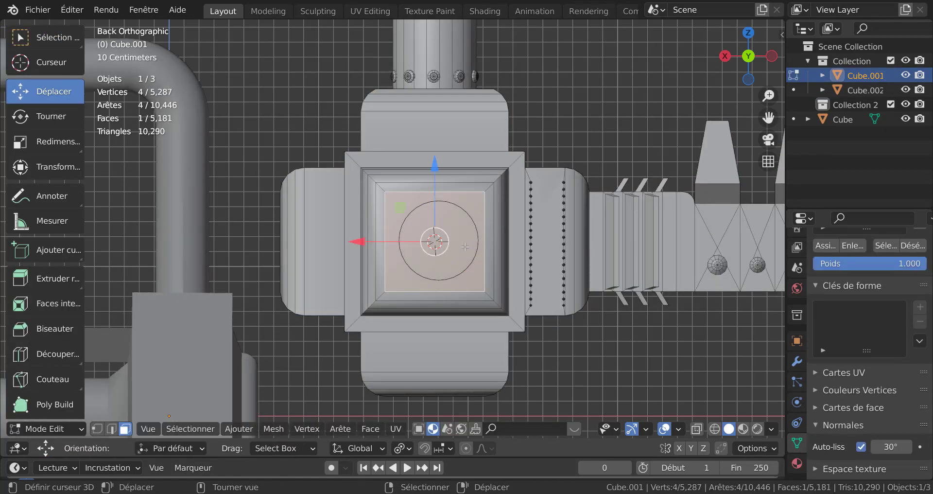
key(shift+s)
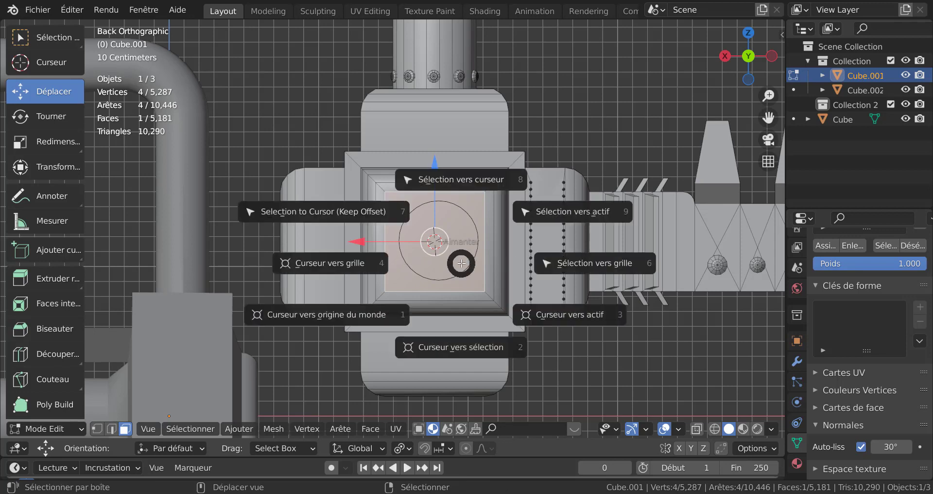
click(468, 337)
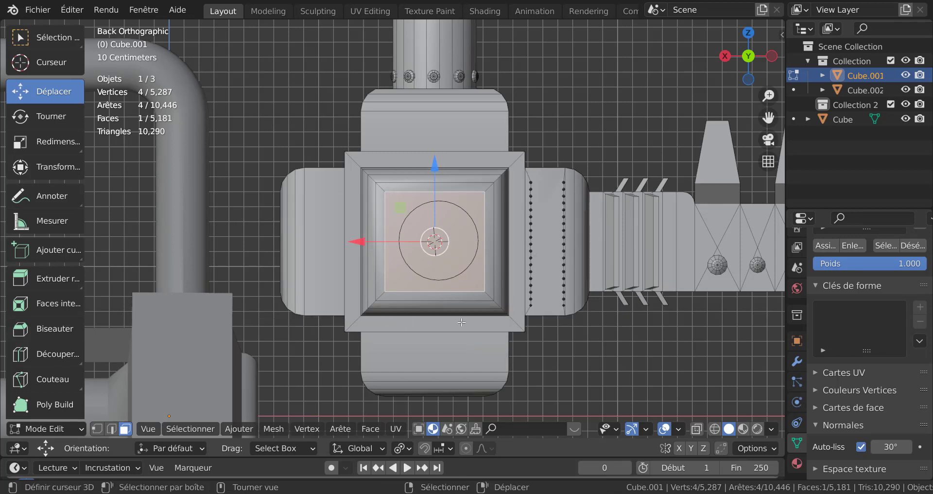
key(Tab)
click(463, 267)
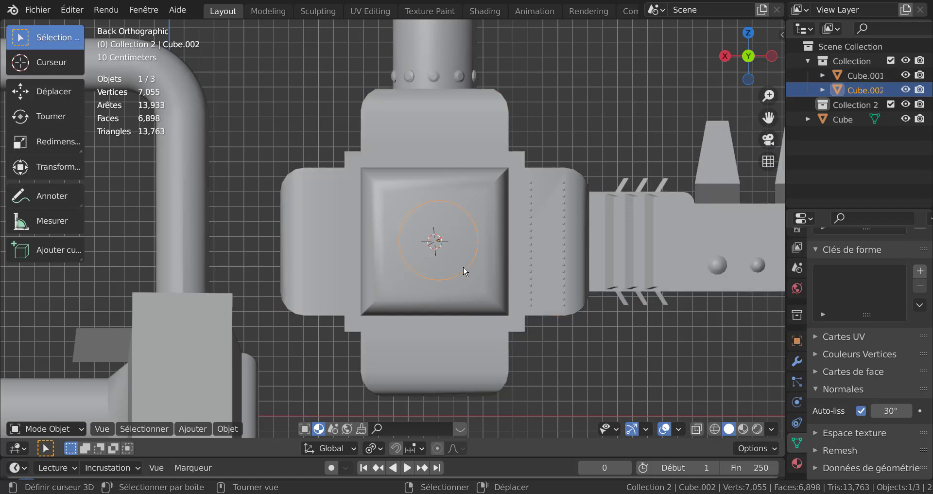
Snap the selected circle to the 3D cursor at the centre of the block's rear face
key(shift+s)
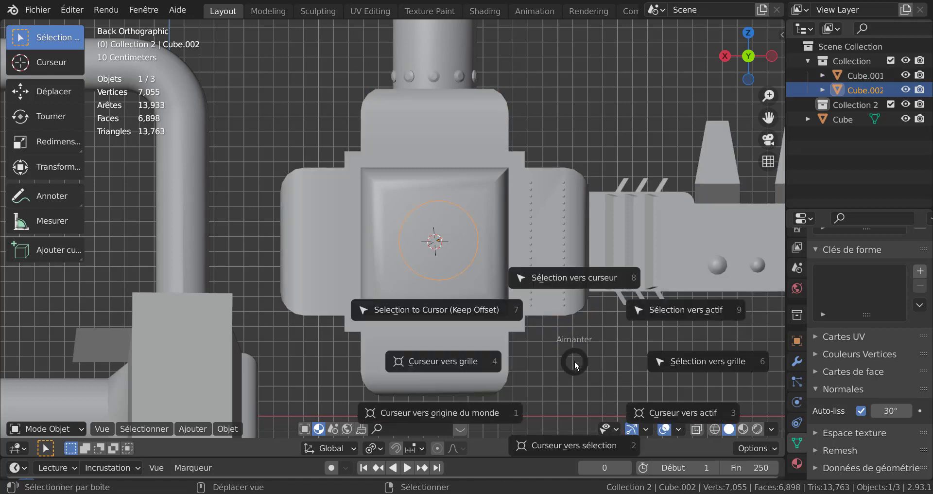
click(570, 283)
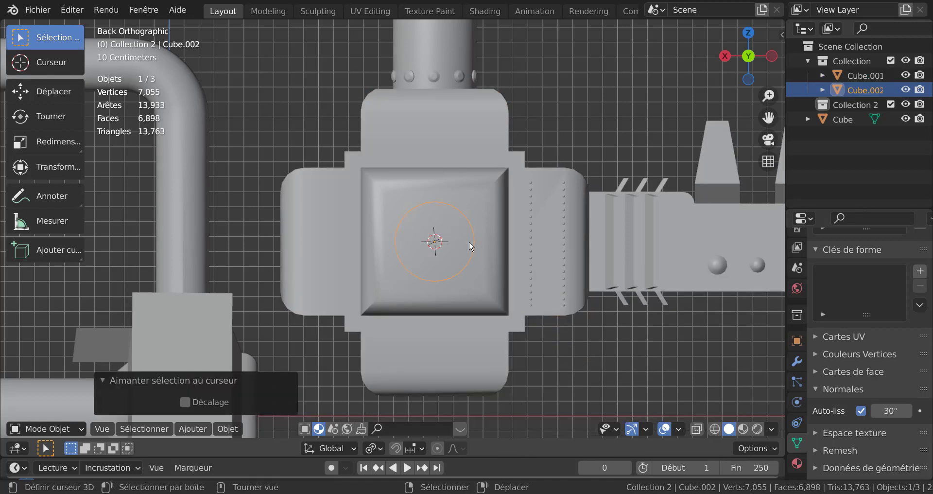
key(Tab)
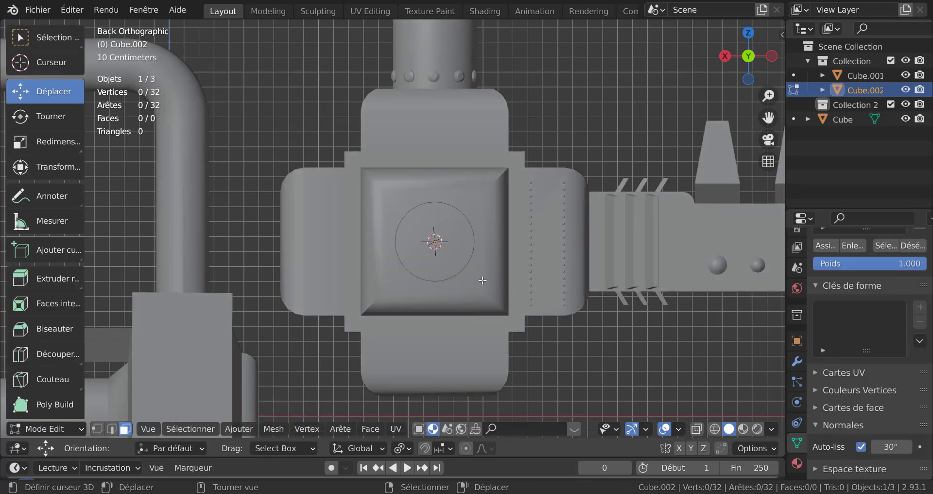
scroll(502, 283, down, 1)
middle_drag(487, 339, 393, 389)
scroll(346, 362, up, 4)
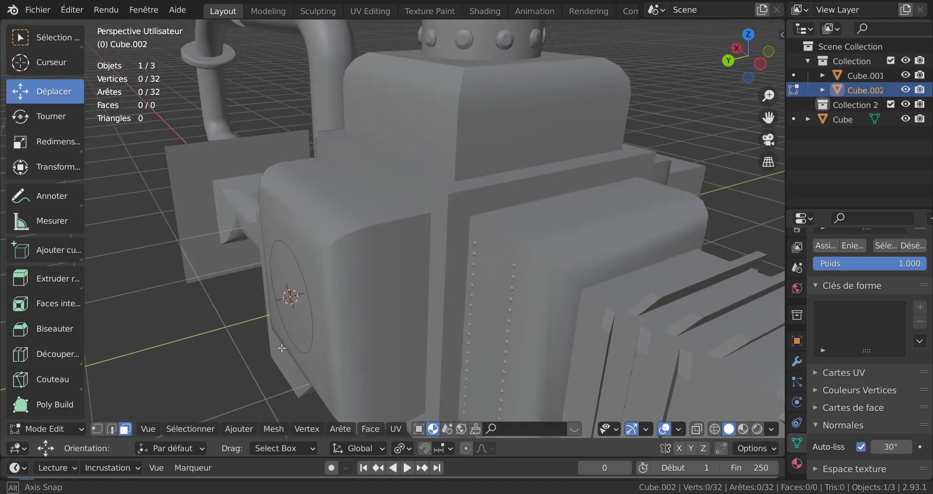
Move the circle about 0.042 m along the Y axis, outward from the block's rear face
key(Tab)
click(313, 306)
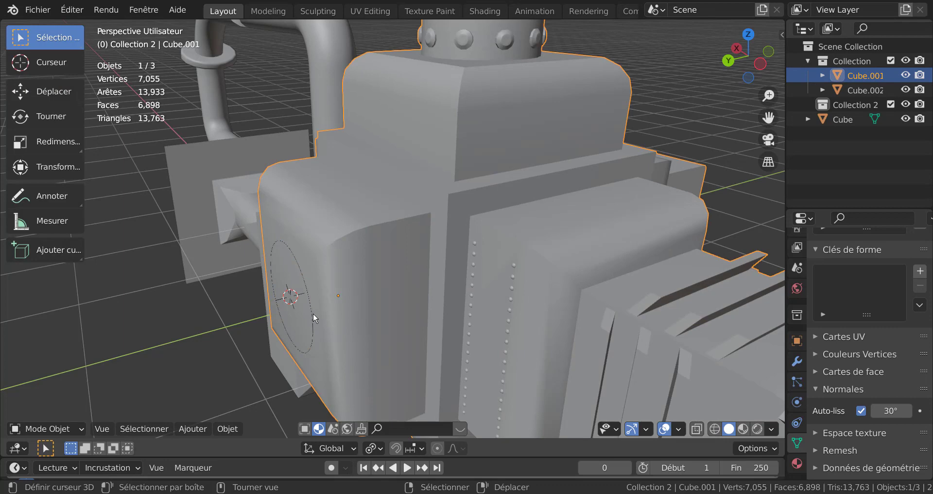
click(313, 315)
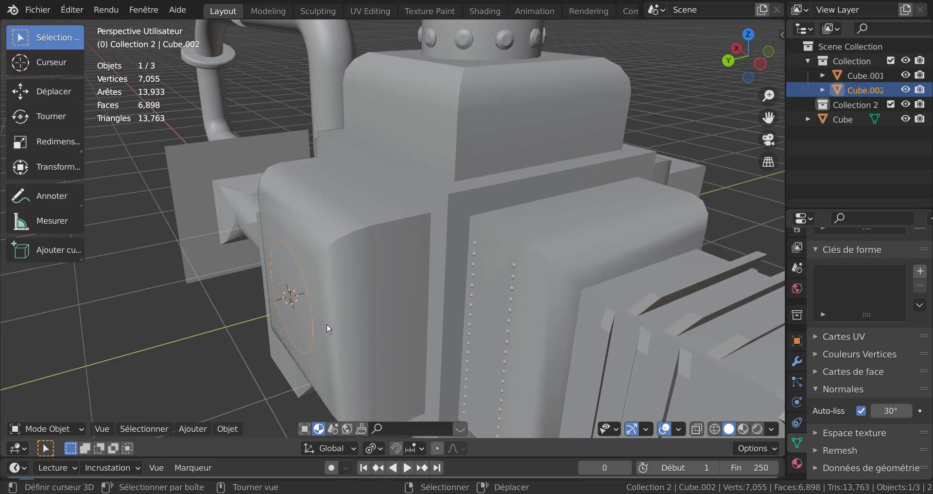
key(g)
key(y)
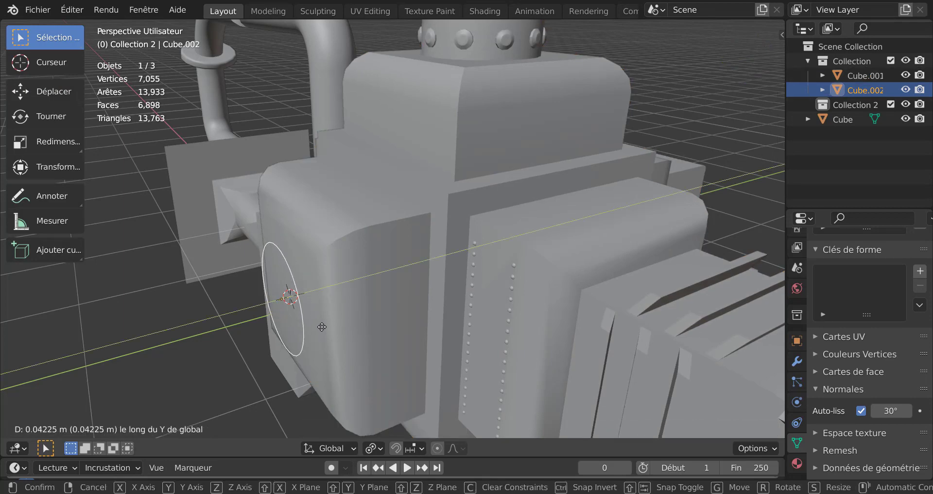
click(322, 327)
In back orthographic view, cut the circle's outline into the main body's rear face using Knife Project
key(Tab)
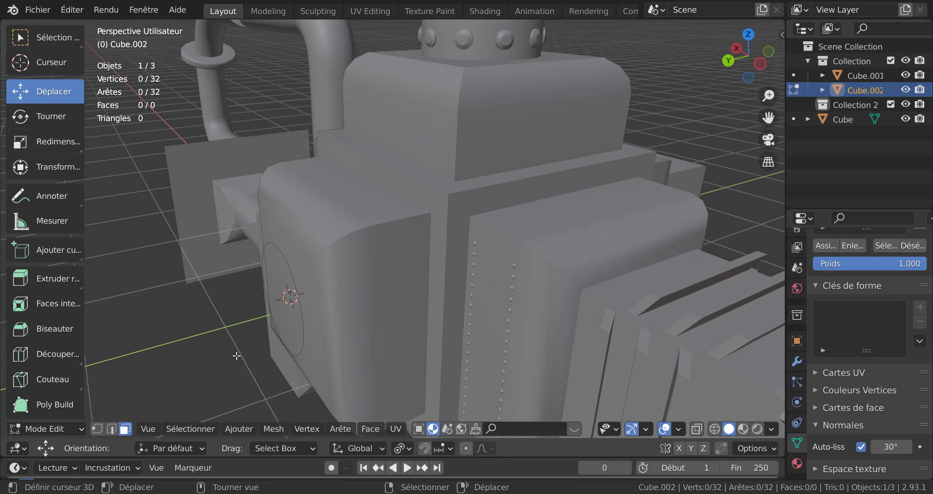
key(ctrl+KP_1)
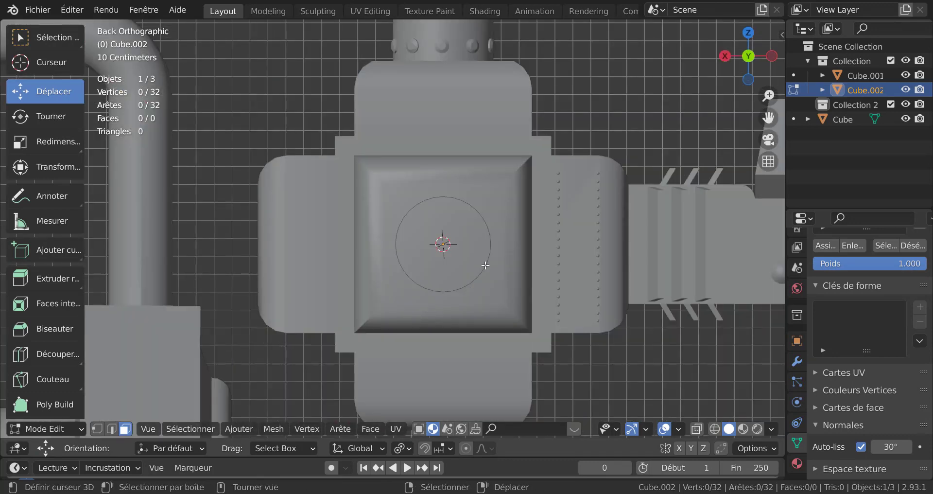
key(Tab)
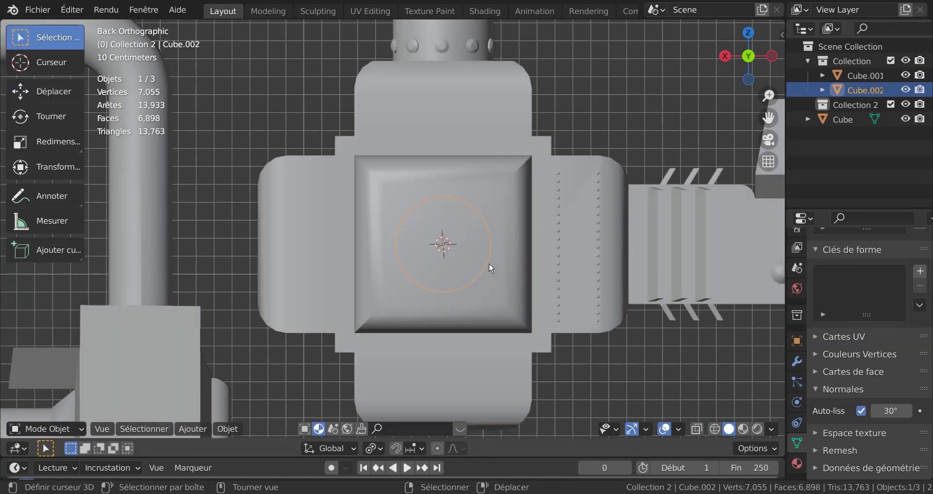
click(486, 256)
click(486, 259)
shift+click(366, 360)
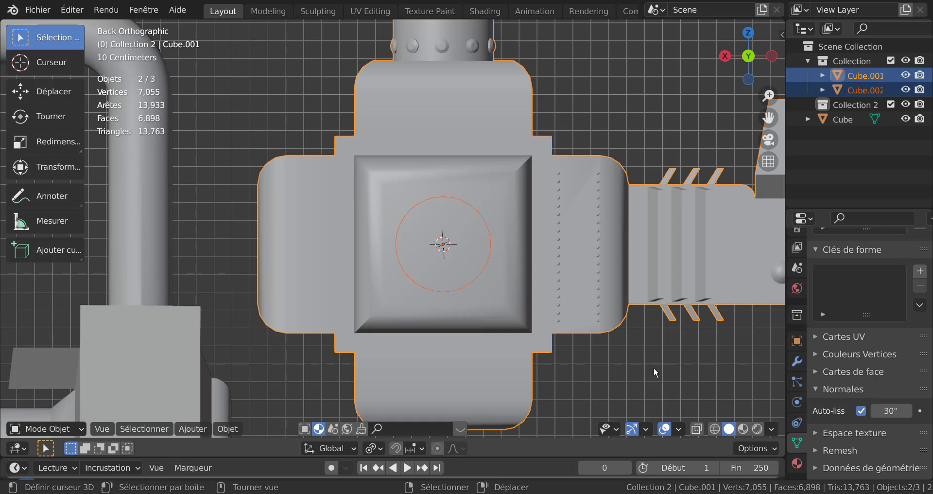
key(Tab)
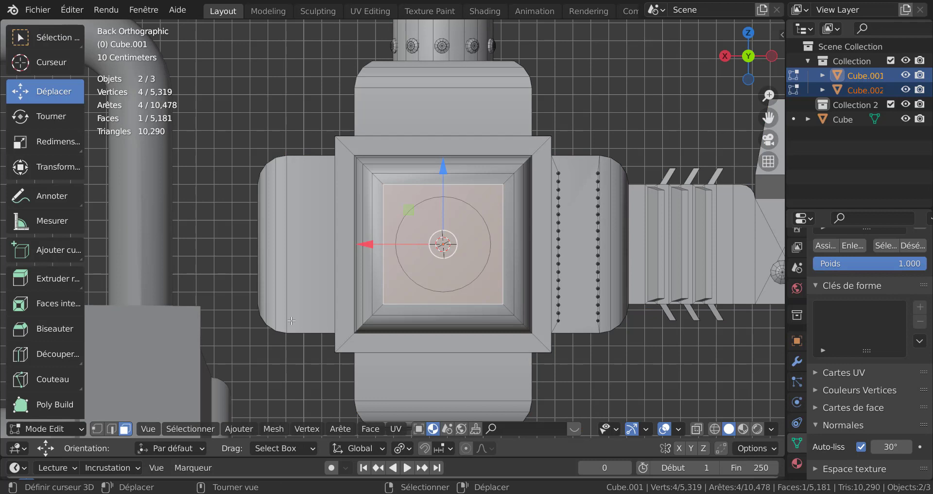
key(q)
click(277, 435)
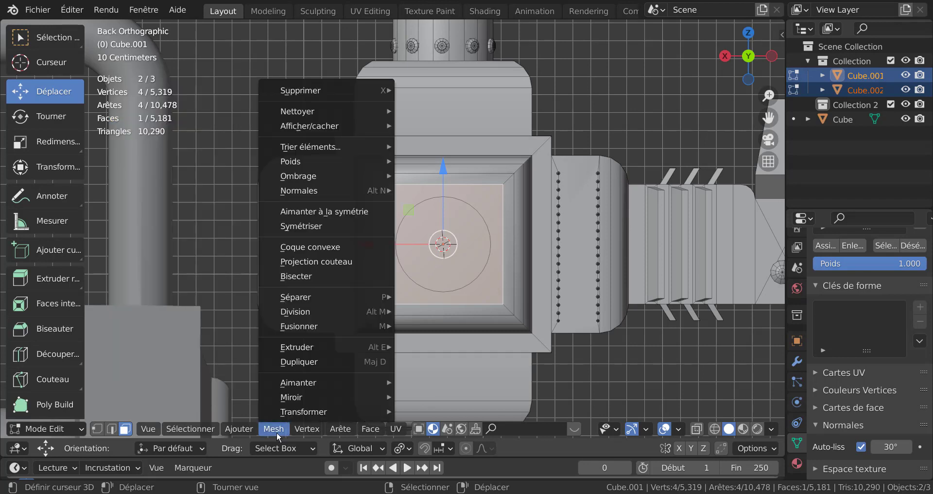
click(304, 261)
Delete the separate circle object in front of the block's rear face
middle_drag(472, 304, 401, 309)
scroll(399, 306, up, 2)
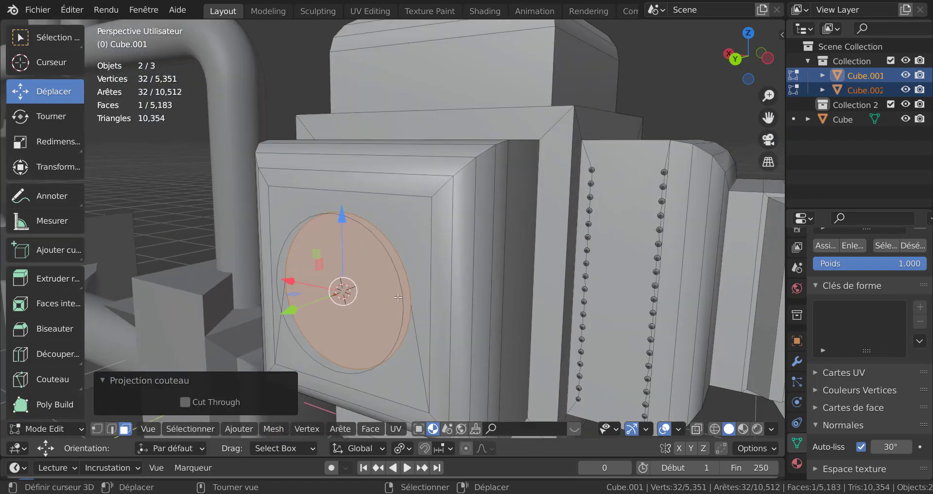
key(Tab)
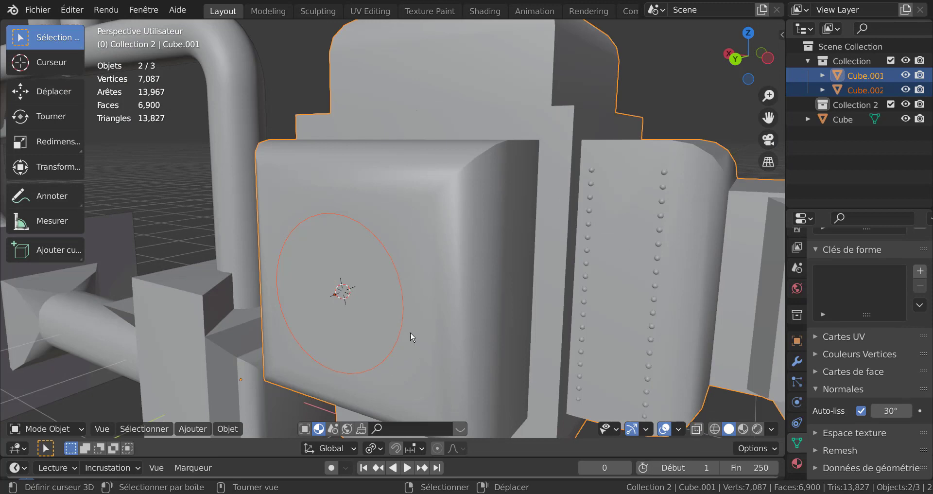
click(403, 302)
key(x)
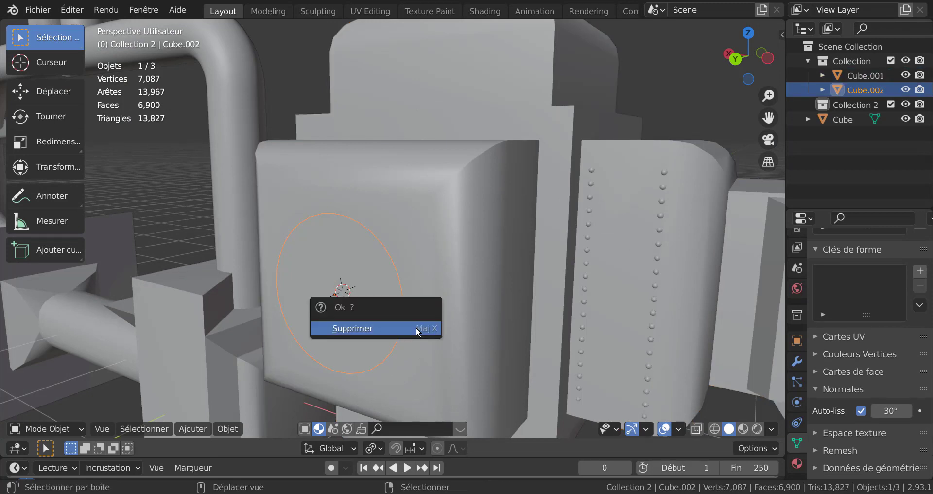
click(416, 326)
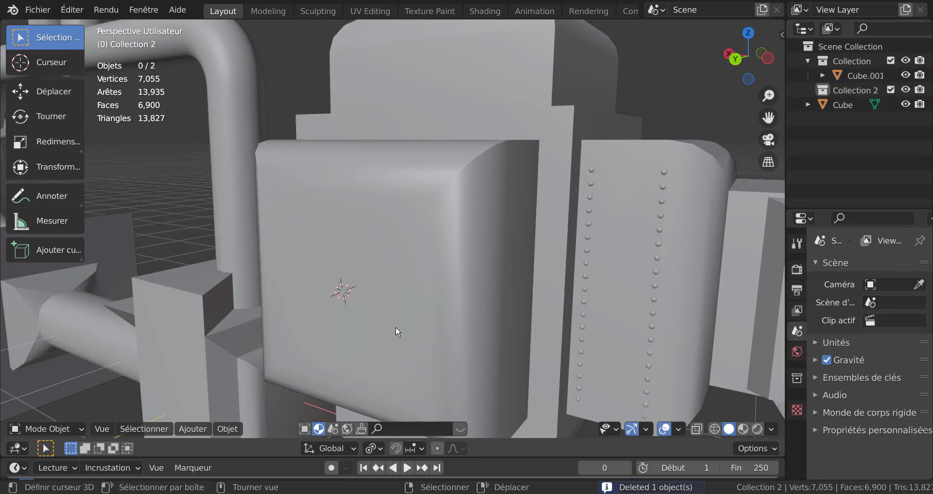
Delete the circular face cut into the main body's rear face to open a round hole
click(416, 301)
key(Tab)
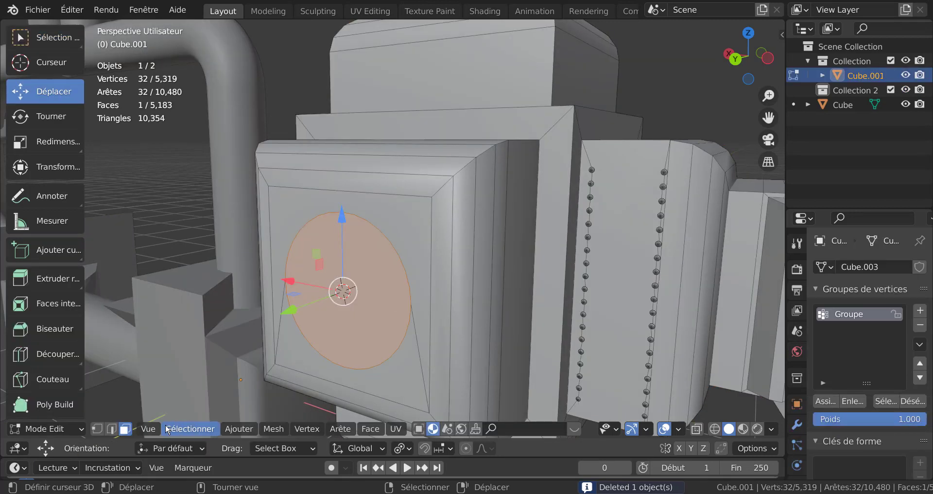
click(343, 293)
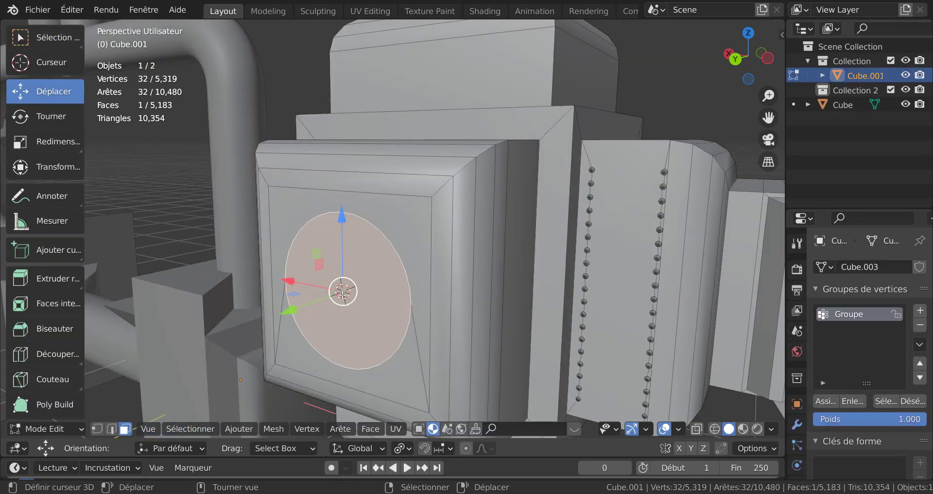
key(x)
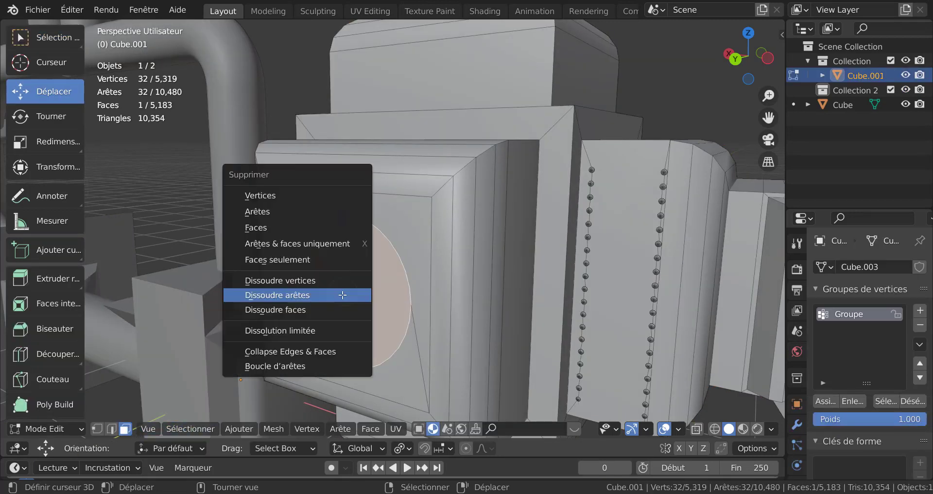
click(296, 227)
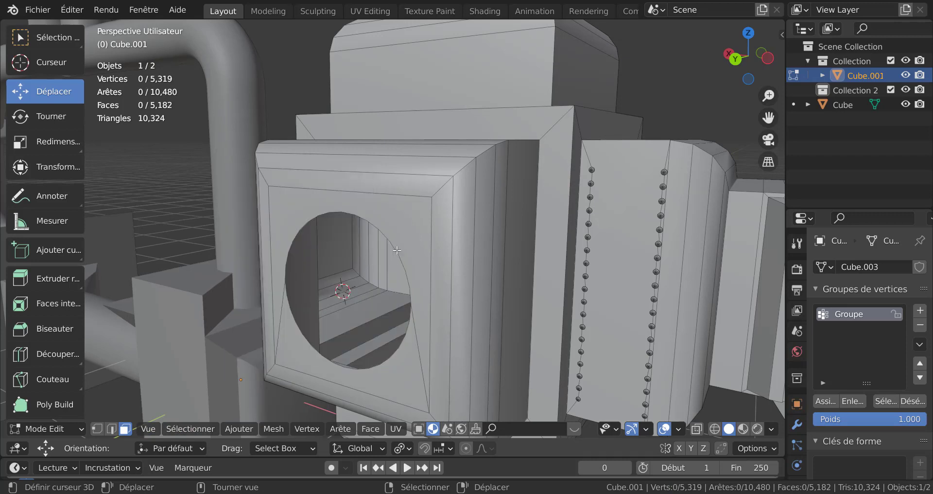
Select the hole's full edge loop and extrude it about 0.171 m inward along the Y axis
click(112, 428)
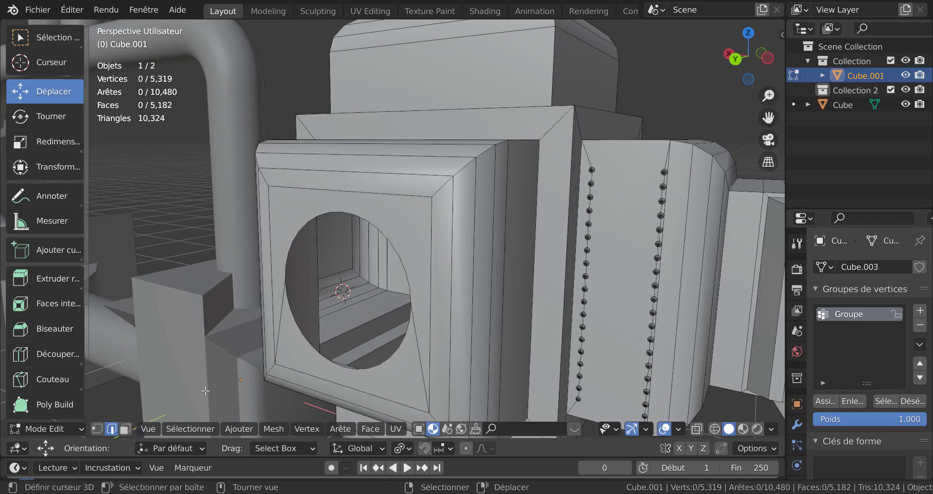
alt+click(402, 267)
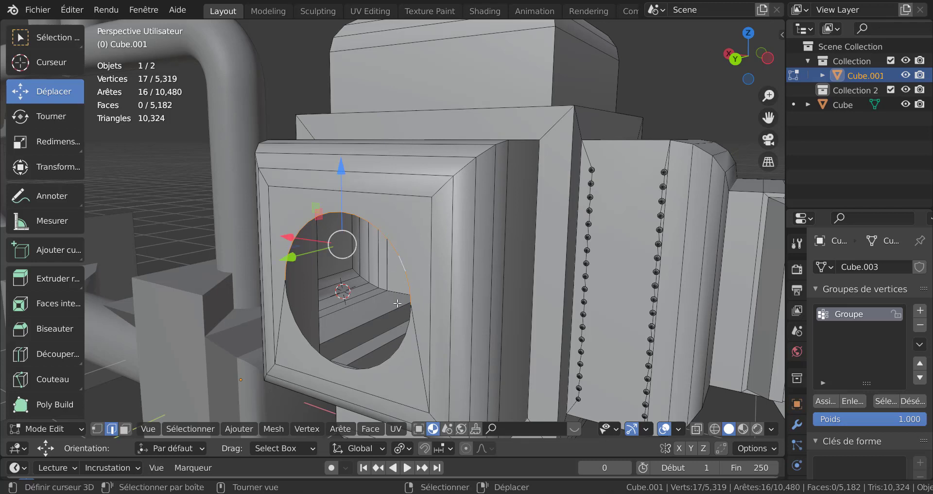
alt+click(402, 343)
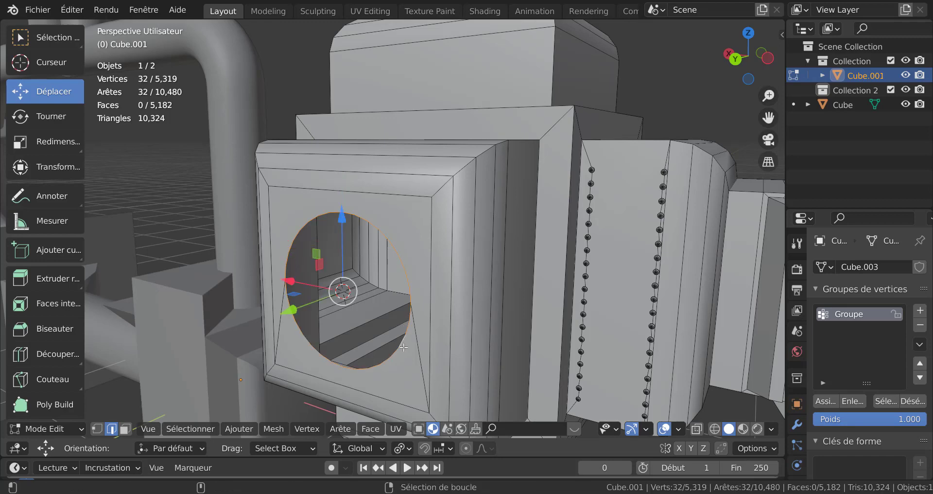
middle_drag(408, 340, 372, 359)
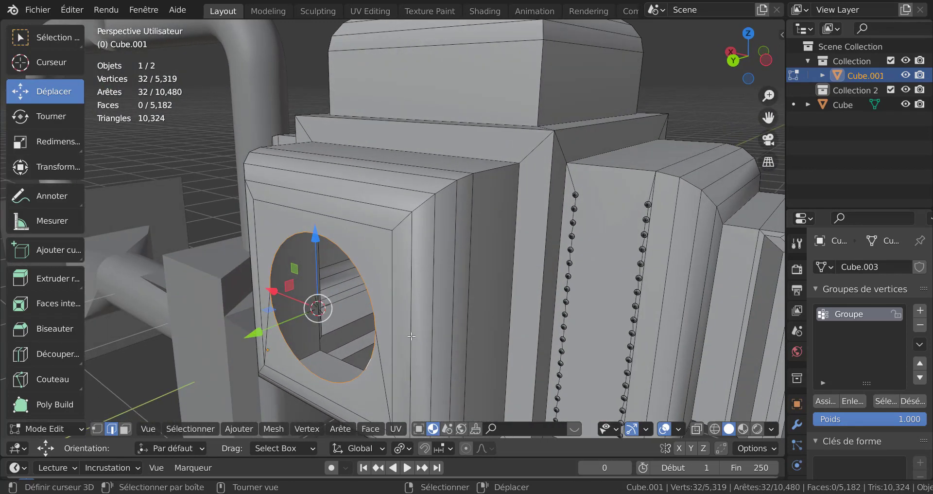
key(y)
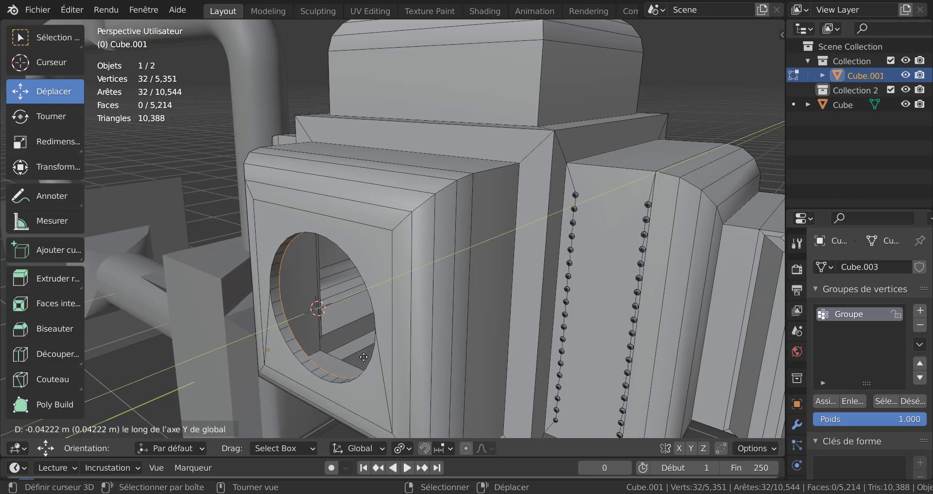
click(437, 331)
Extrude the recess's inner edge loop twice in place, scaling the first ring to about 0.609 and the second to about 0.464
middle_drag(437, 331, 448, 328)
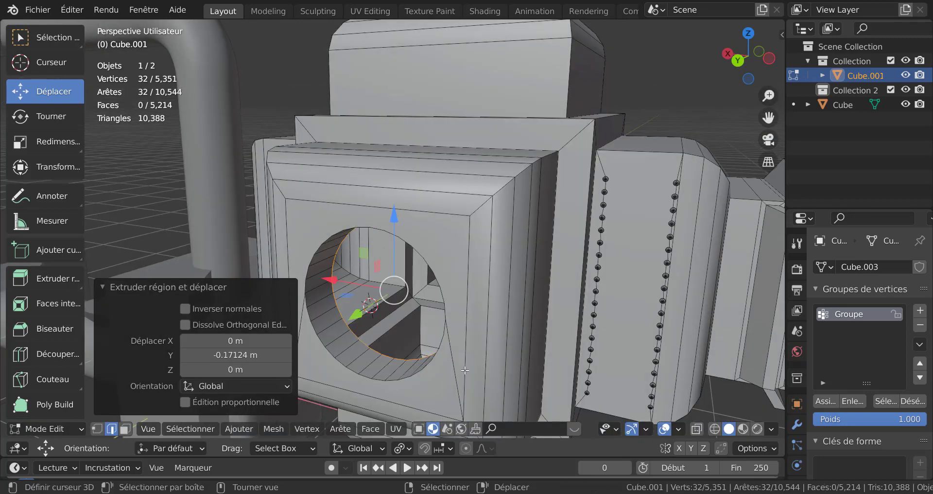
key(e)
key(Escape)
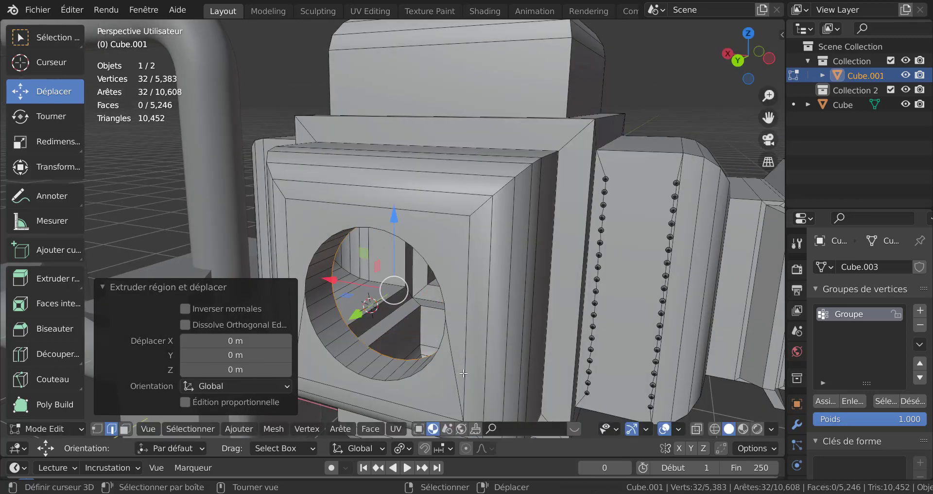
key(s)
click(430, 316)
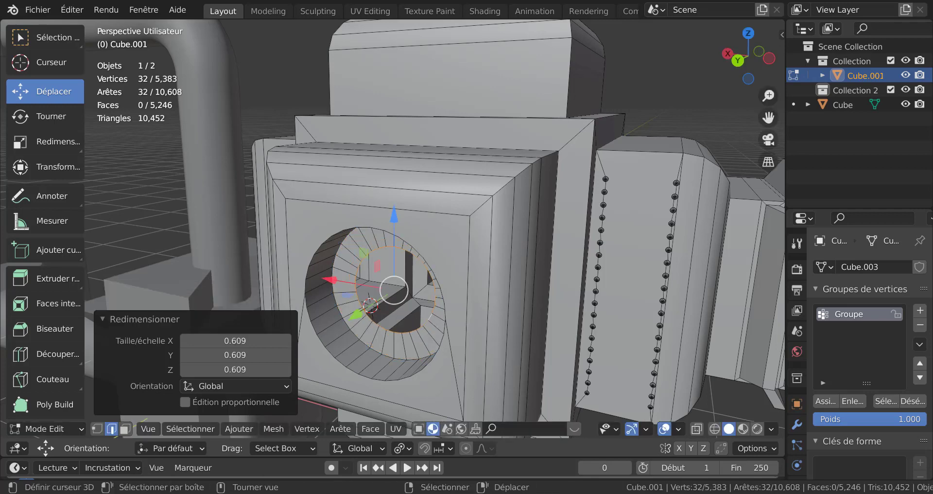
key(e)
key(s)
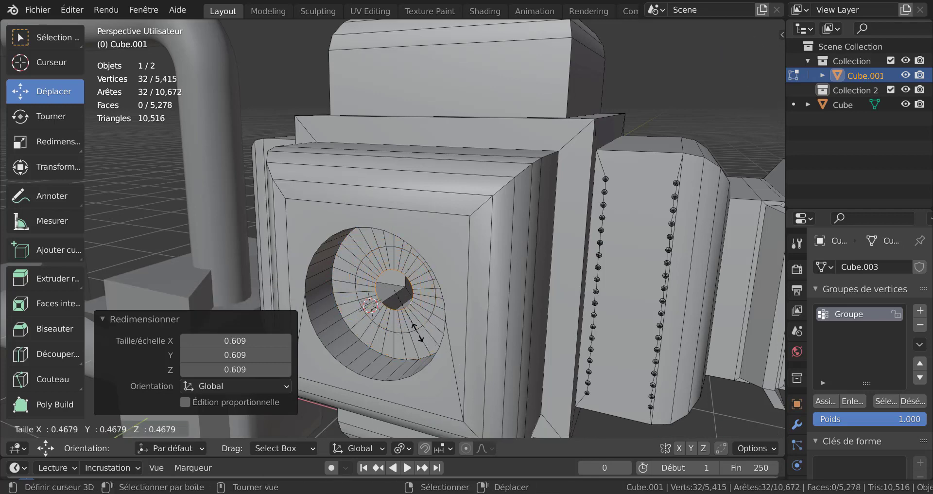
click(418, 332)
Extrude the innermost ring and scale it to 0 to close the recess's floor at its centre
key(e)
key(s)
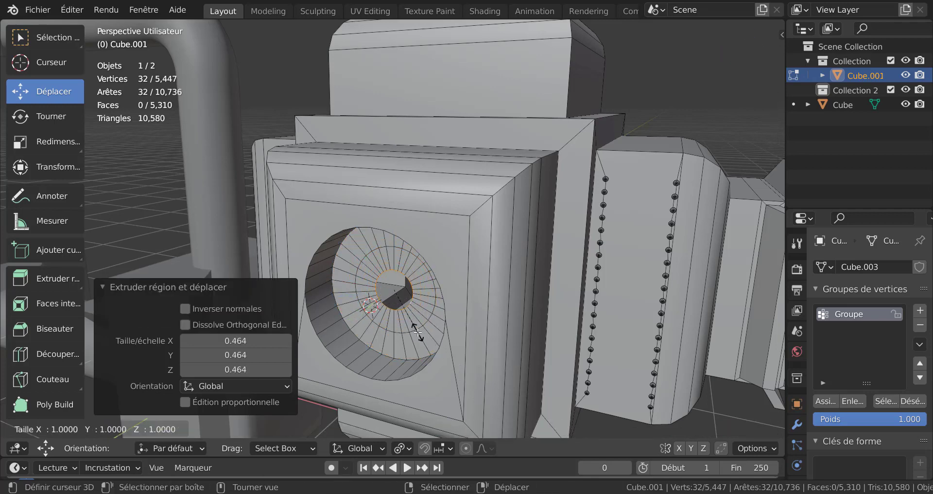
key(0)
key(Return)
key(Tab)
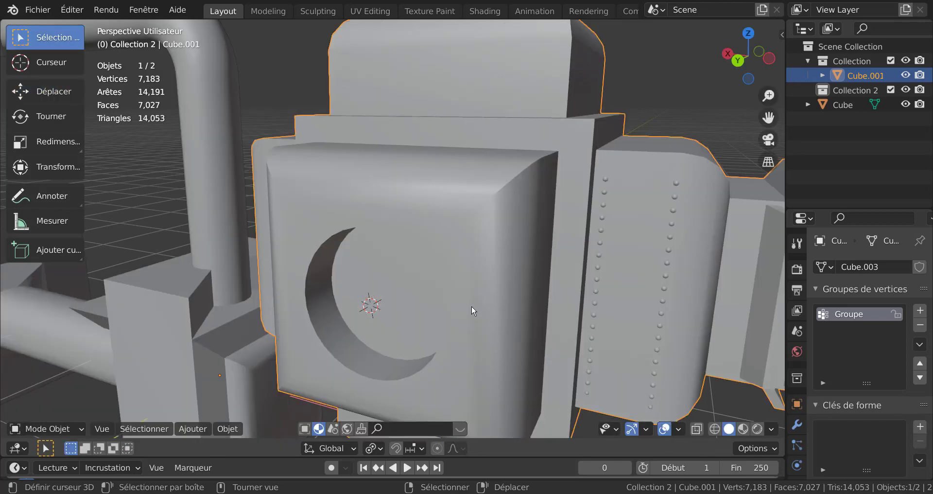
Bevel the recess's full outer rim loop about 0.031 m wide with 7 segments
middle_drag(471, 305, 570, 302)
key(Tab)
alt+click(589, 298)
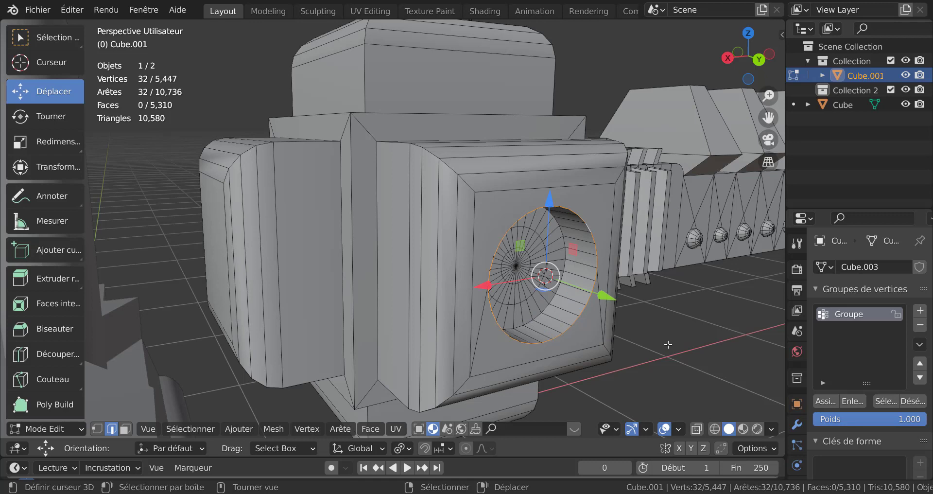
key(ctrl+b)
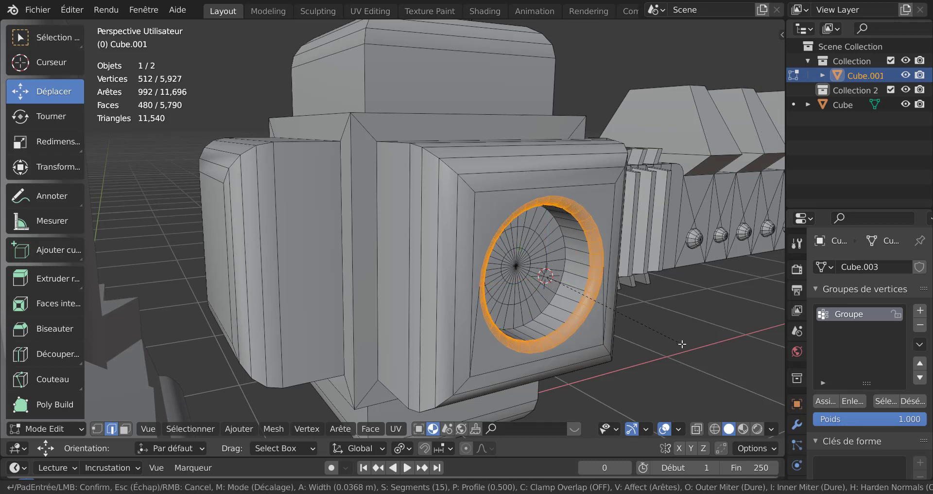
scroll(682, 343, down, 8)
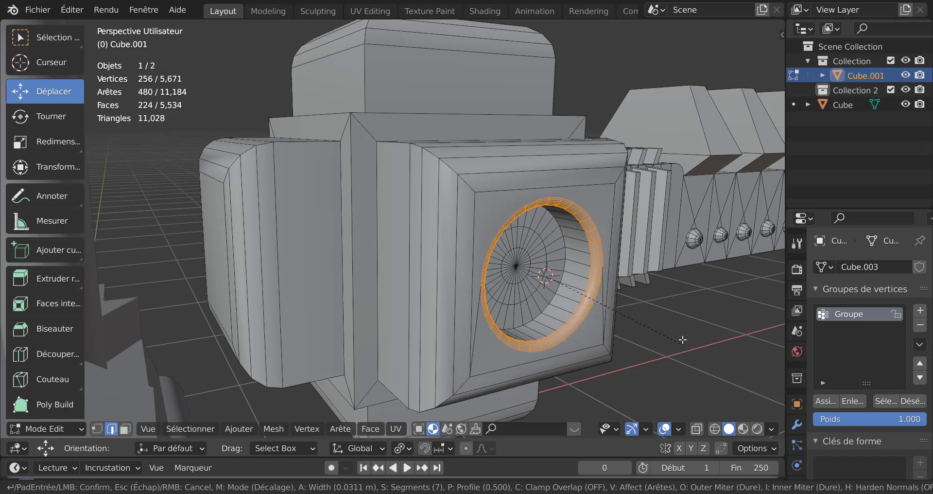
click(685, 344)
key(Tab)
Try to select the whole recess floor by growing the selection outward from its centre vertex
middle_drag(685, 344, 573, 328)
key(Tab)
click(524, 283)
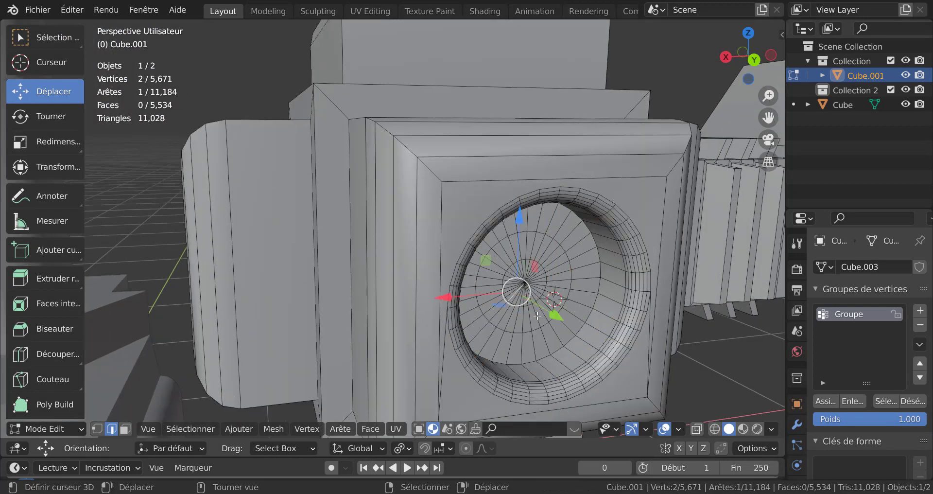
click(96, 428)
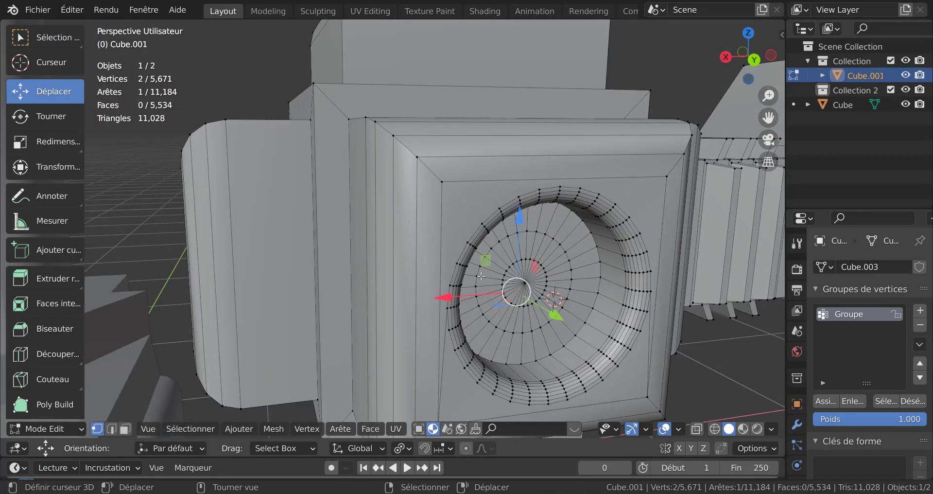
click(523, 284)
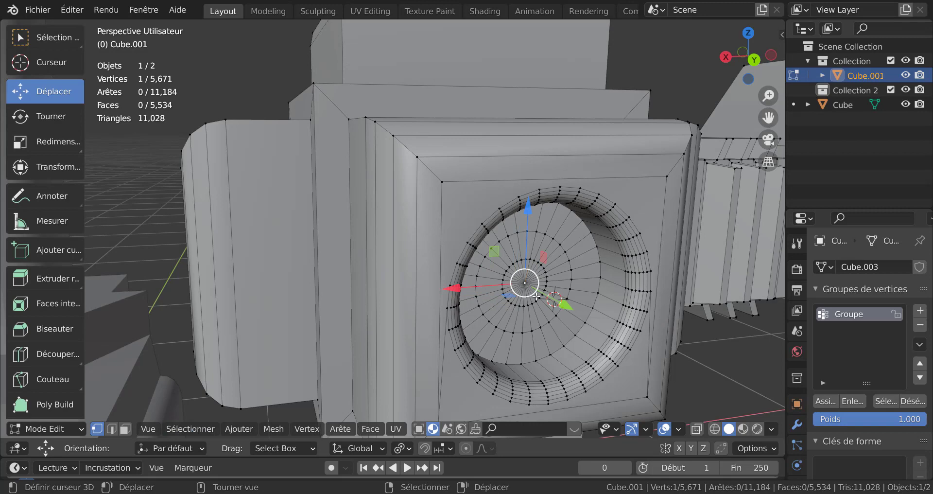
scroll(555, 315, up, 3)
key(ctrl+KP_Add)
key(ctrl+KP_Add)
key(ctrl+KP_Add)
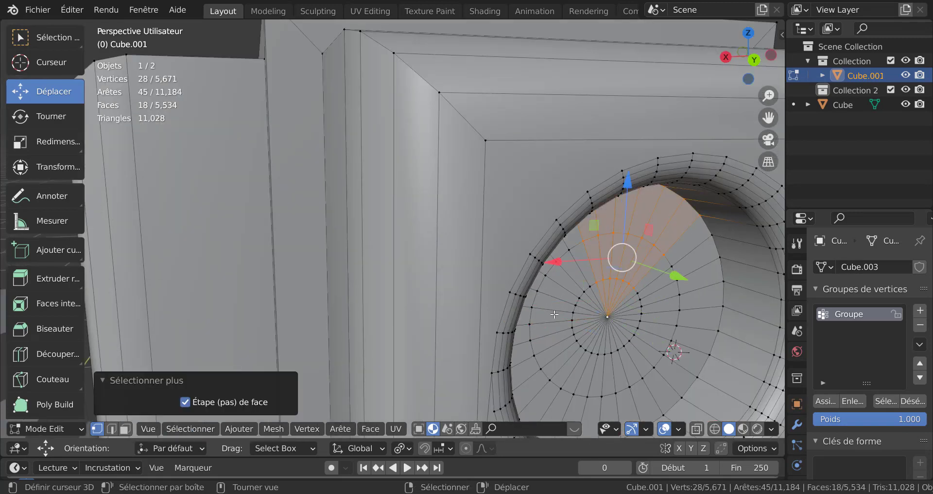
middle_drag(529, 293, 534, 275)
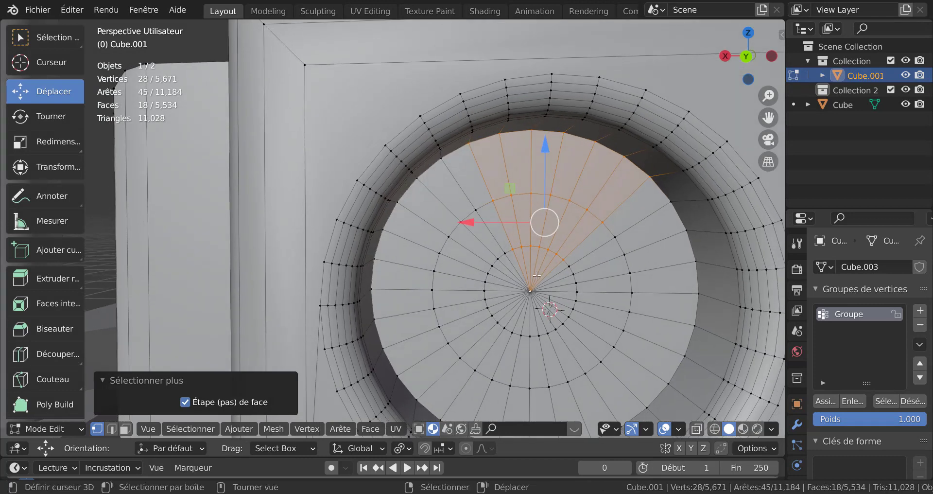
scroll(601, 305, down, 5)
scroll(533, 302, up, 4)
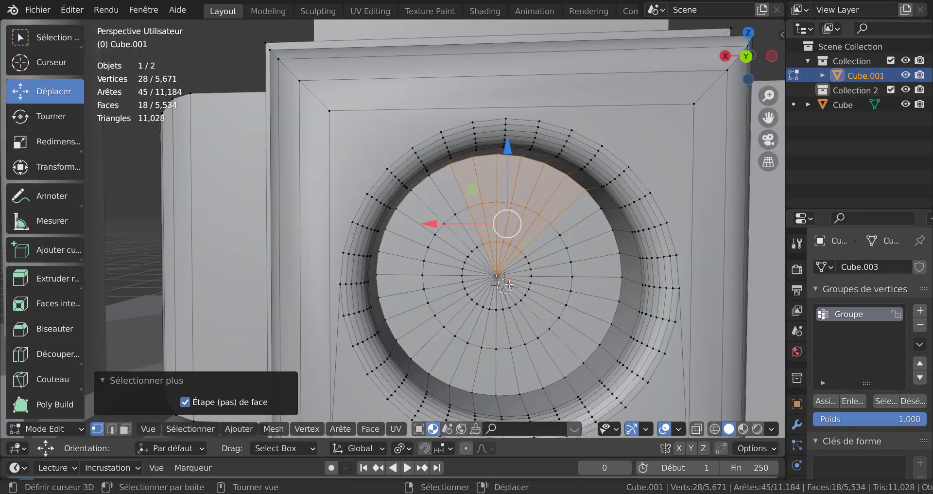
scroll(505, 286, down, 3)
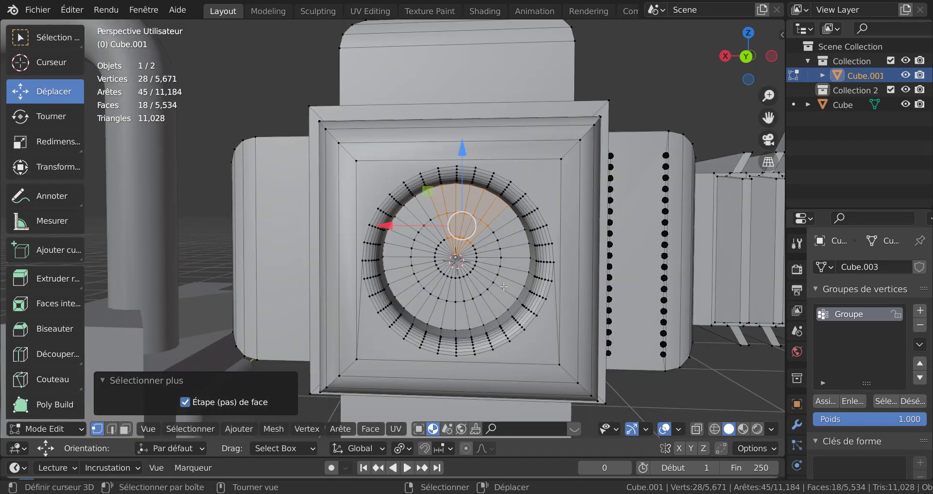
Select the whole mesh and merge its overlapping vertices by distance
key(a)
scroll(503, 287, up, 2)
key(q)
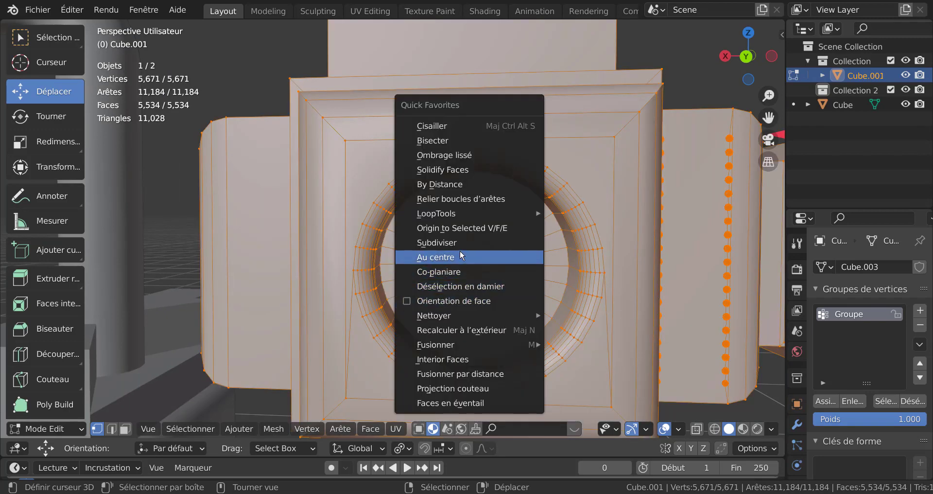
click(460, 375)
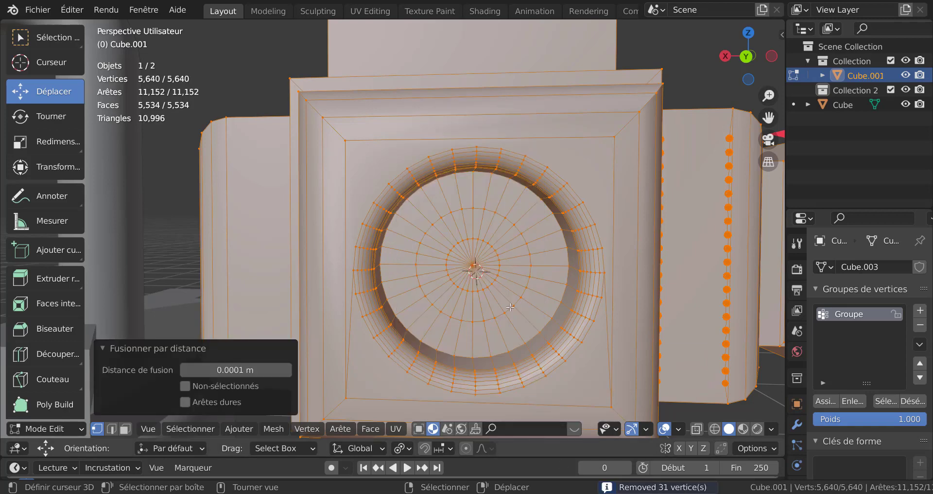
Grow the selection from the floor's centre vertex to the whole recess floor and scale it to 0.678
click(477, 269)
drag(477, 268, 477, 270)
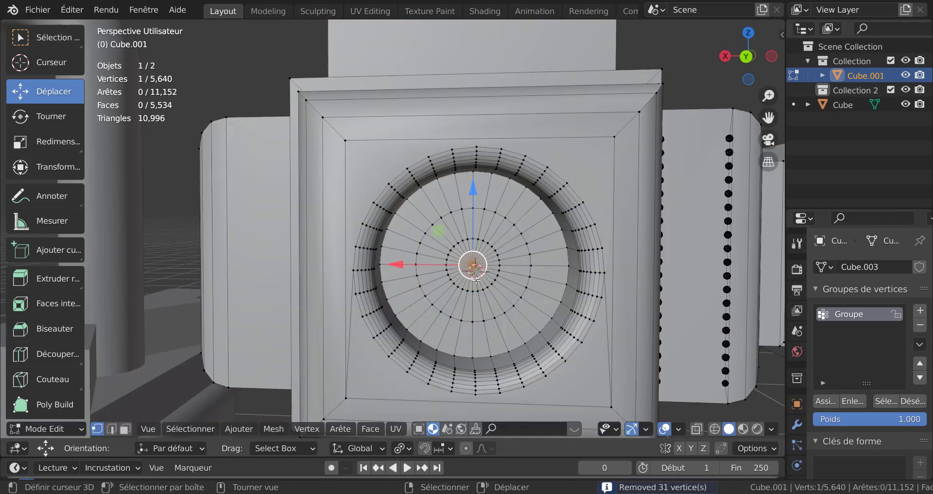
scroll(481, 275, up, 5)
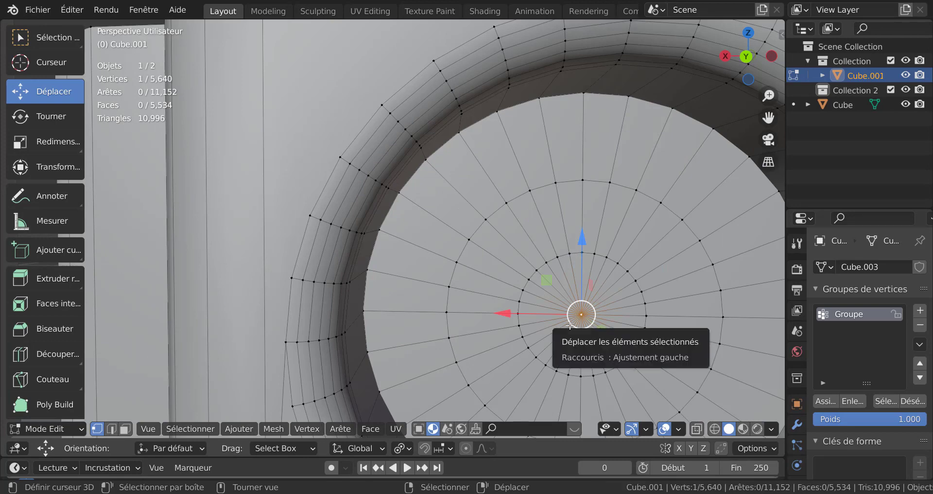
scroll(574, 326, down, 3)
key(ctrl+KP_Add)
key(ctrl+KP_Add)
key(ctrl+KP_Add)
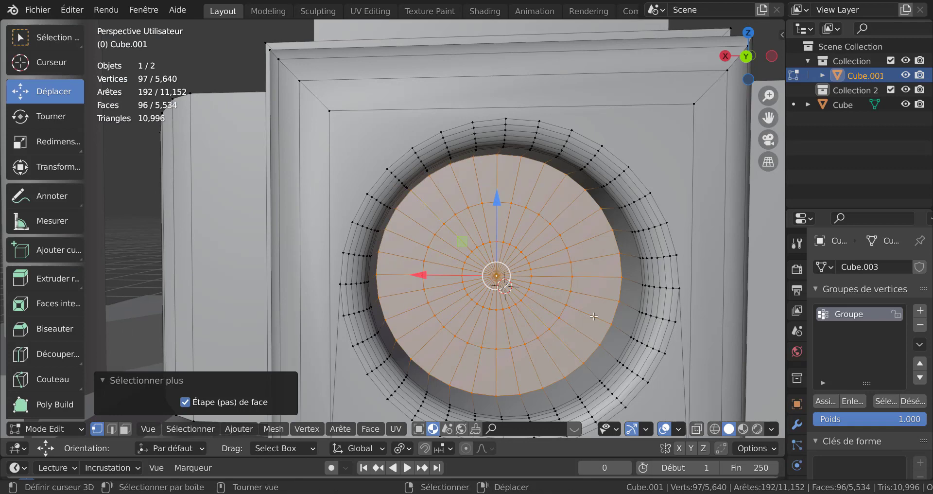
scroll(594, 316, down, 3)
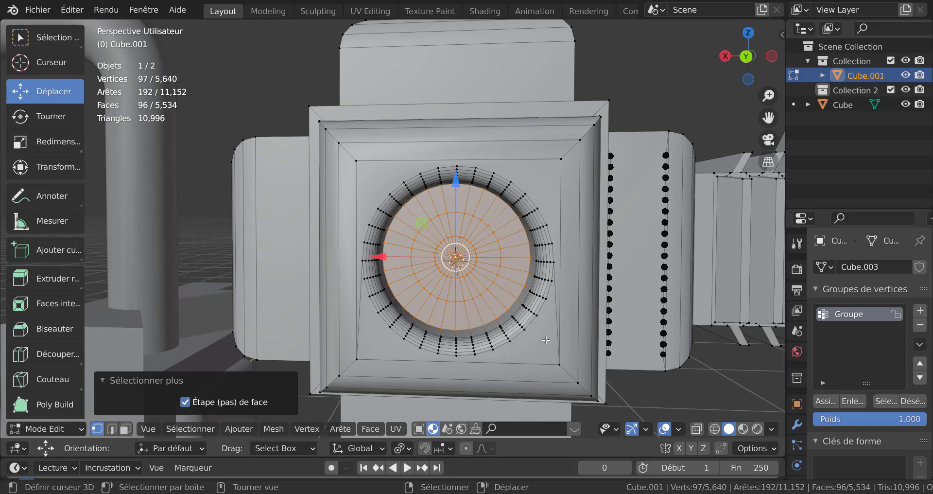
key(s)
click(535, 311)
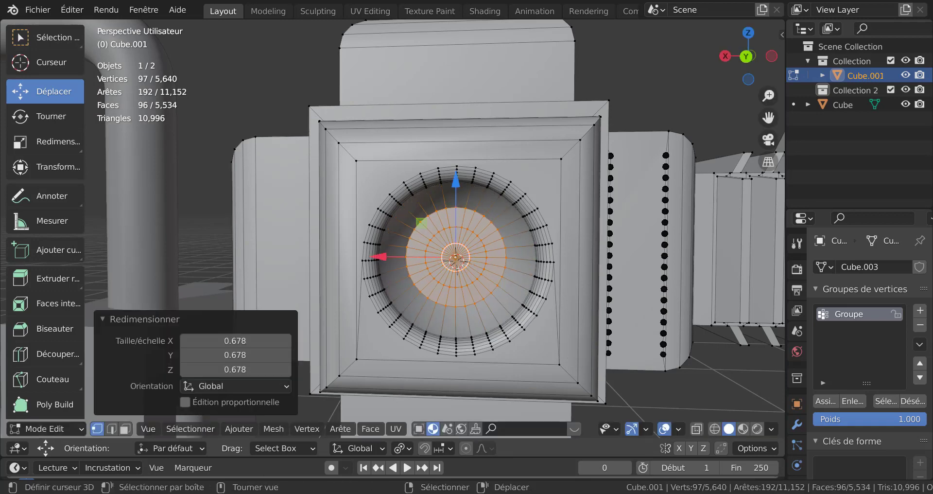
key(Tab)
middle_drag(545, 317, 594, 316)
key(Tab)
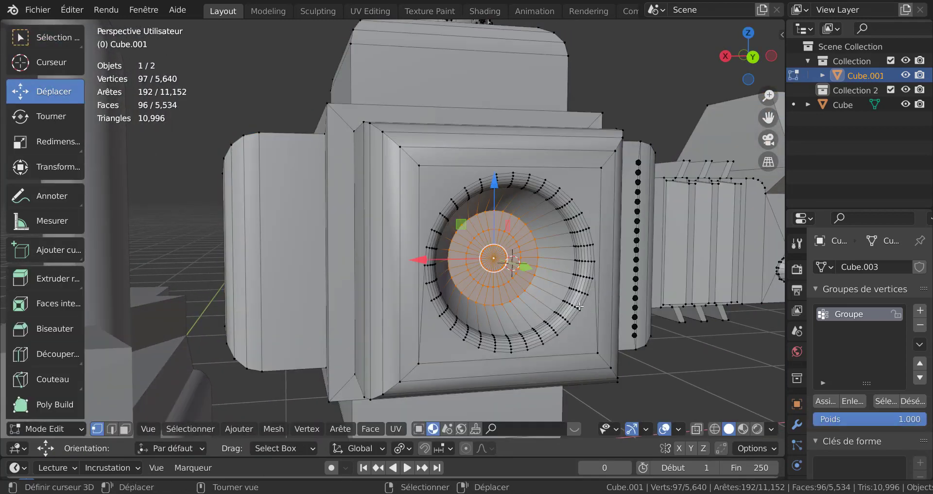
Move the floor's centre vertex slightly inward along Y, and push the innermost ring and centre deeper together
scroll(580, 306, up, 3)
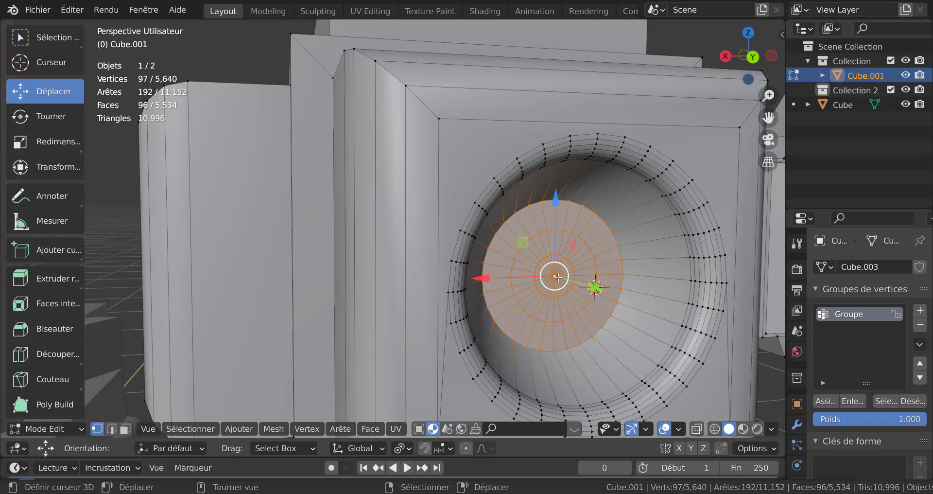
click(549, 275)
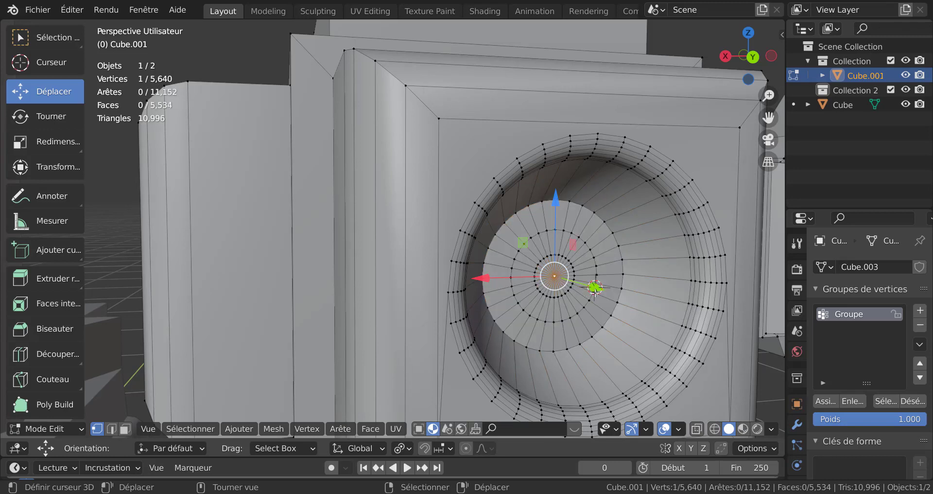
drag(590, 286, 588, 283)
alt+click(574, 269)
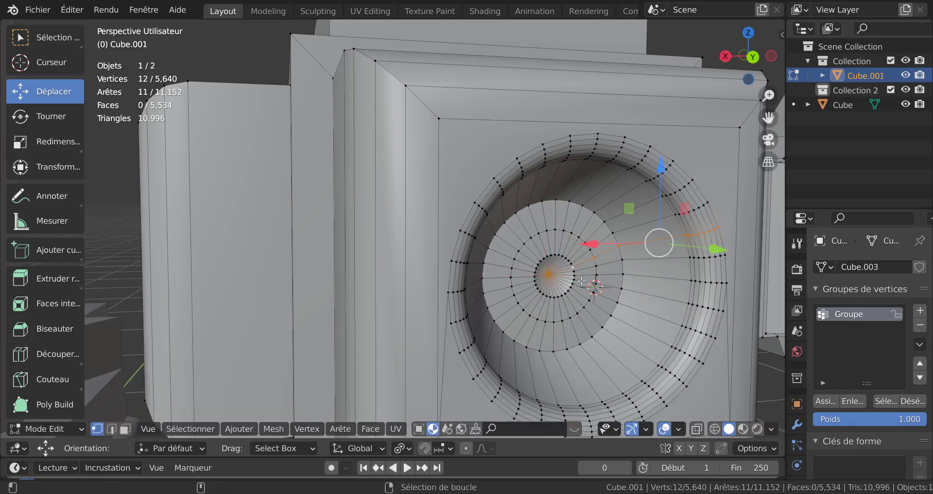
alt+click(574, 269)
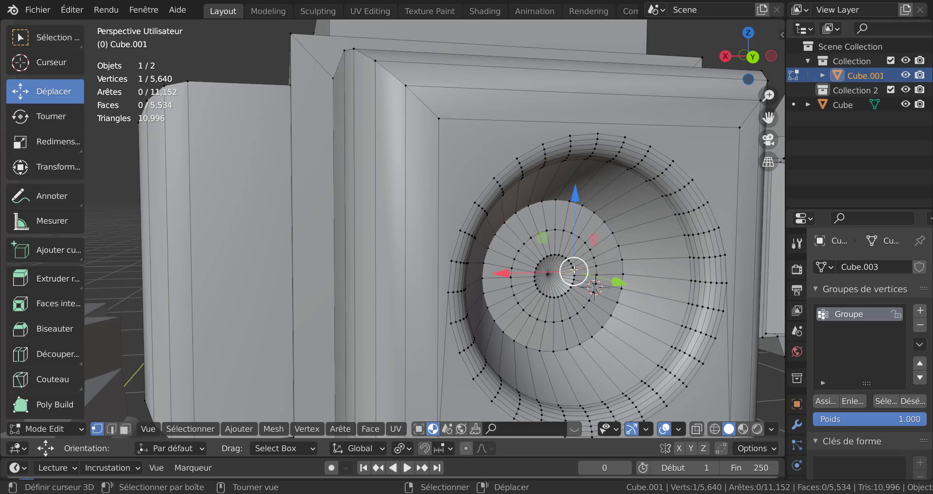
shift+click(548, 275)
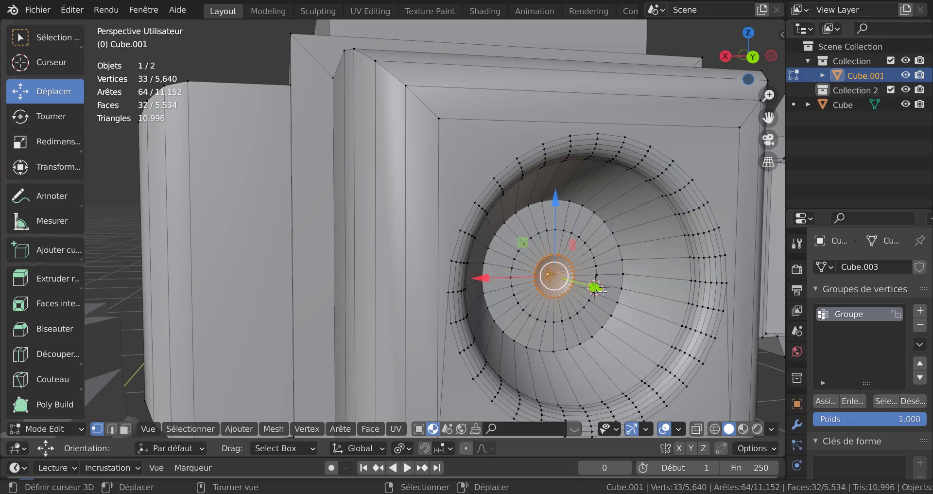
drag(595, 287, 586, 284)
key(Tab)
scroll(586, 291, down, 5)
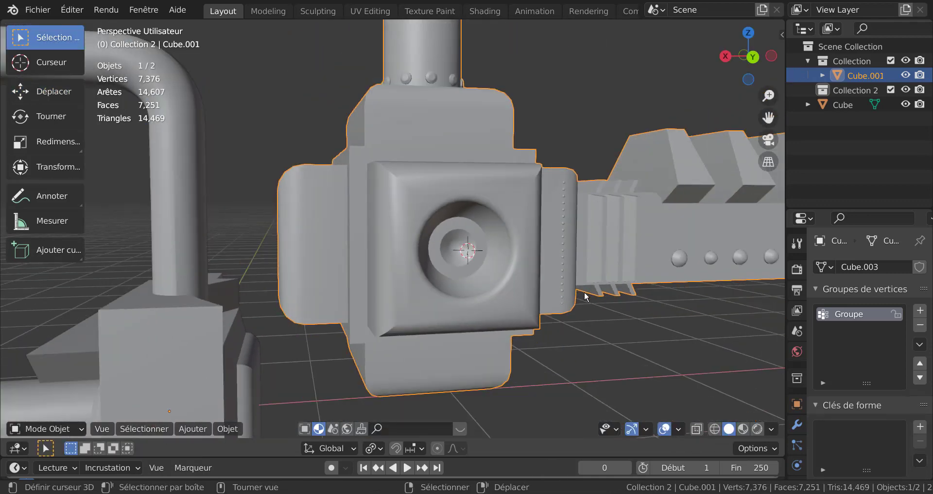
Examine the stepped recess and the opposite side of the blocky body from several angles
middle_drag(585, 292, 596, 307)
scroll(596, 307, up, 4)
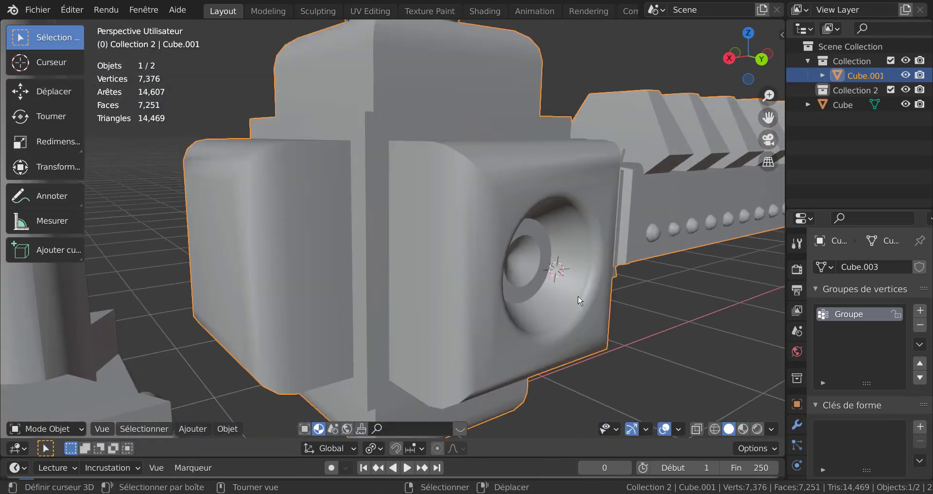
key(Tab)
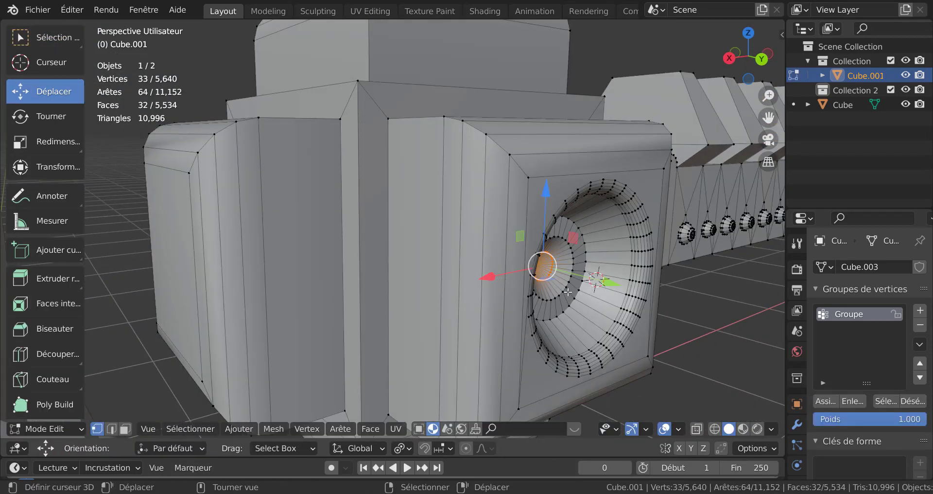
scroll(571, 298, down, 3)
middle_drag(571, 297, 326, 263)
key(Tab)
scroll(566, 299, down, 2)
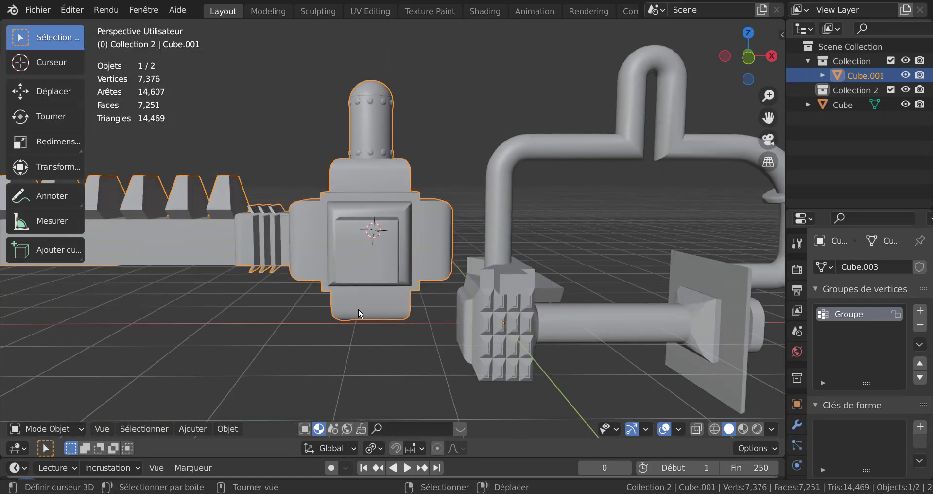
middle_drag(358, 308, 486, 312)
Select the whole rivet nearest the ribbed collar on the toothed arm and duplicate it in place
scroll(619, 303, up, 4)
key(Tab)
click(467, 342)
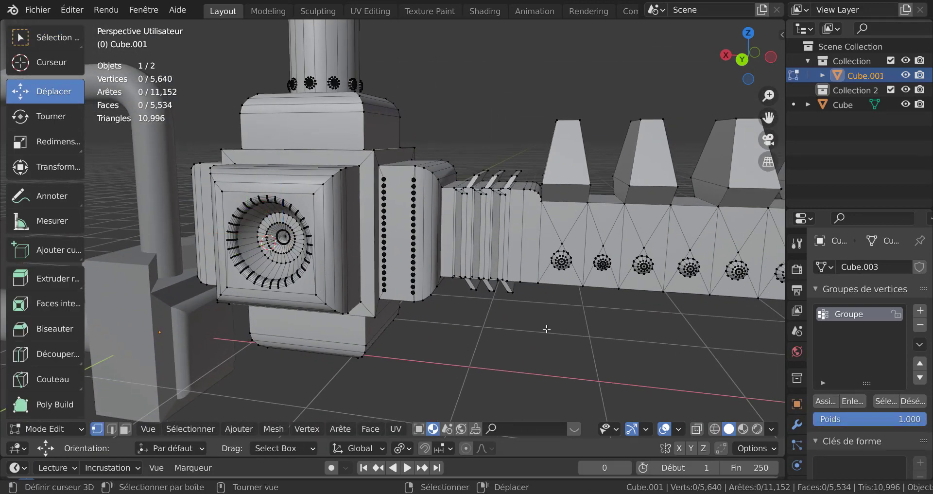
scroll(546, 329, up, 4)
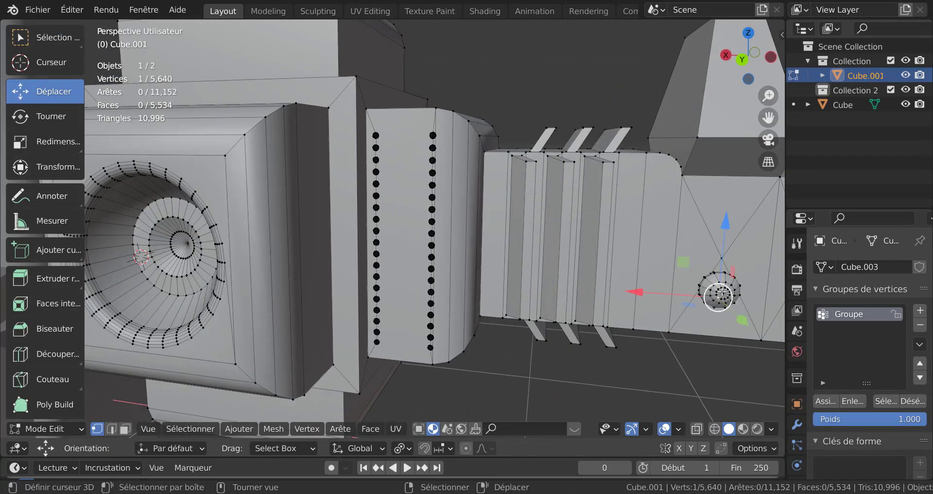
shift+middle_drag(626, 351, 455, 348)
key(ctrl+KP_Add)
key(ctrl+KP_Add)
key(ctrl+KP_Add)
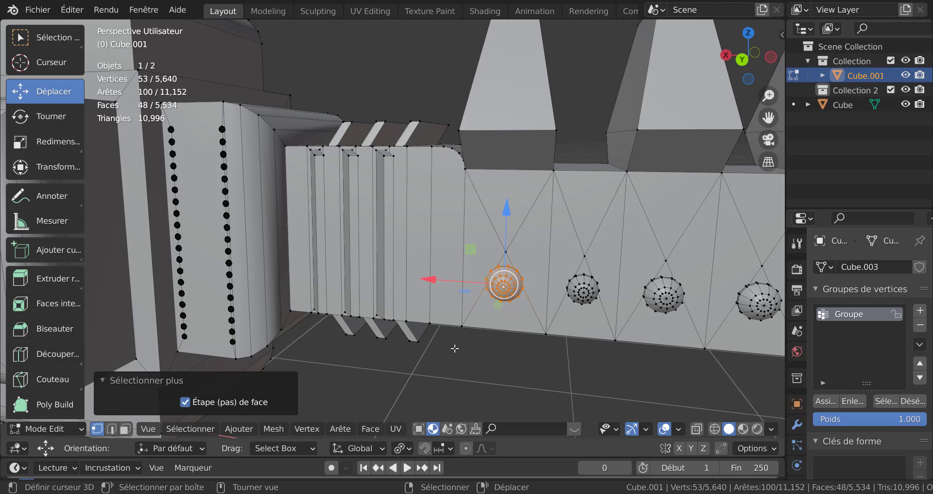
key(shift+d)
right_click(455, 348)
scroll(455, 349, down, 5)
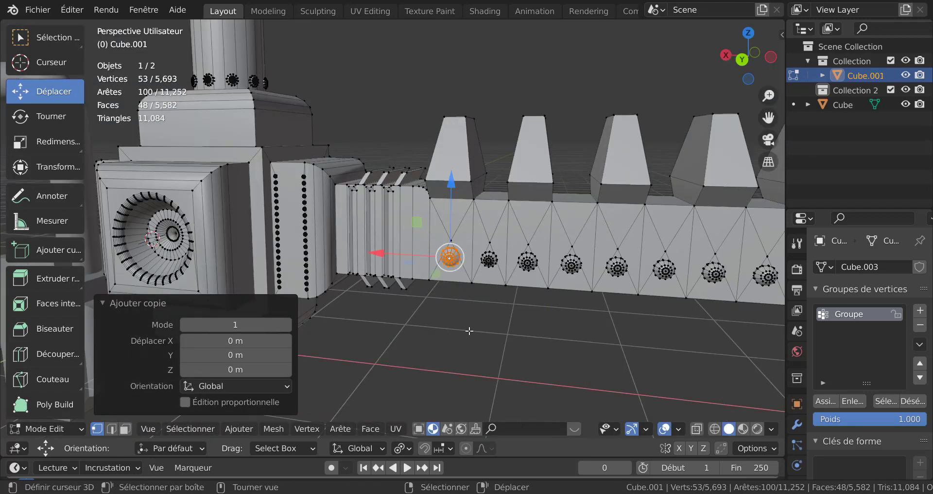
Move the duplicated rivet -3.0532 m along the Y axis, out past the arm's opposite side
middle_drag(455, 348, 376, 341)
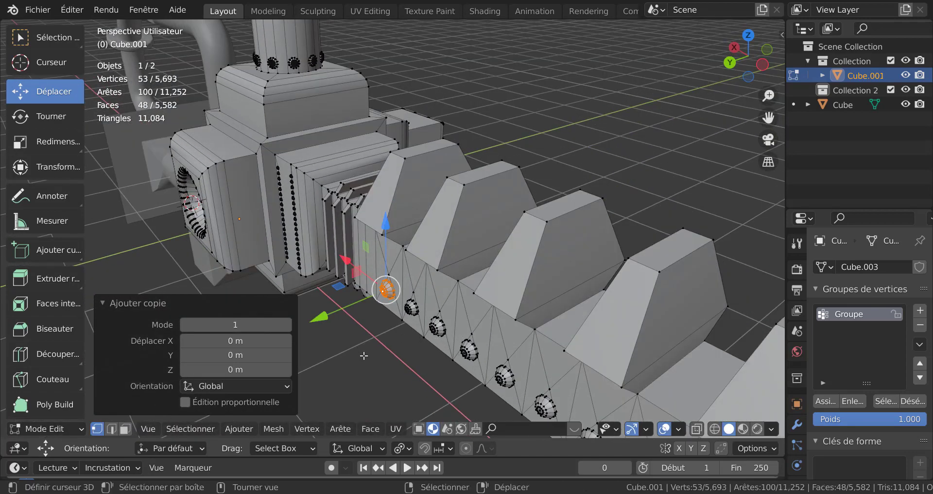
key(g)
key(y)
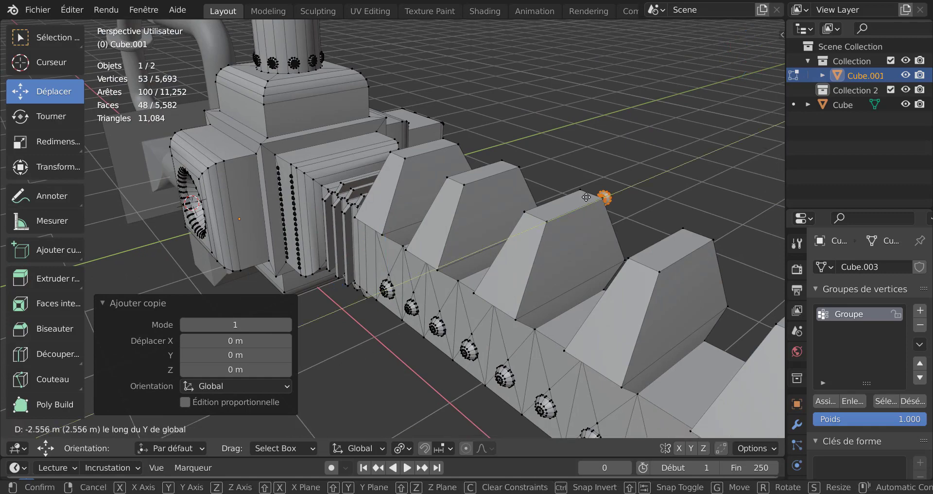
click(583, 239)
middle_drag(583, 239, 445, 224)
scroll(445, 224, down, 4)
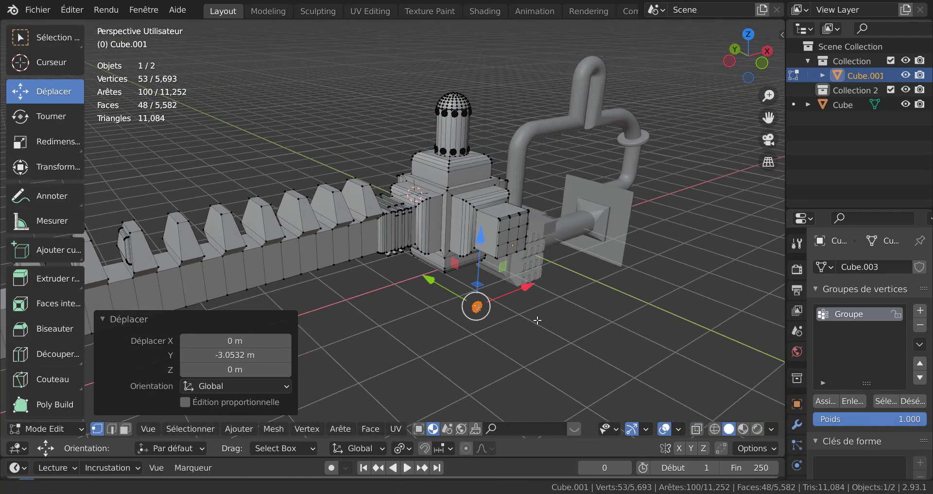
scroll(500, 287, up, 3)
scroll(515, 274, up, 1)
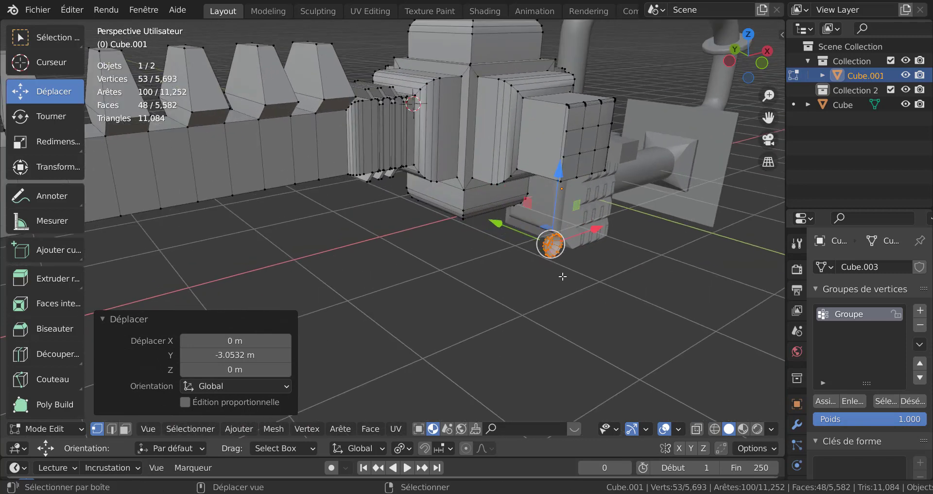
Set the origin of the whole toothed-arm model to its geometry in Object Mode
shift+middle_drag(563, 276, 485, 292)
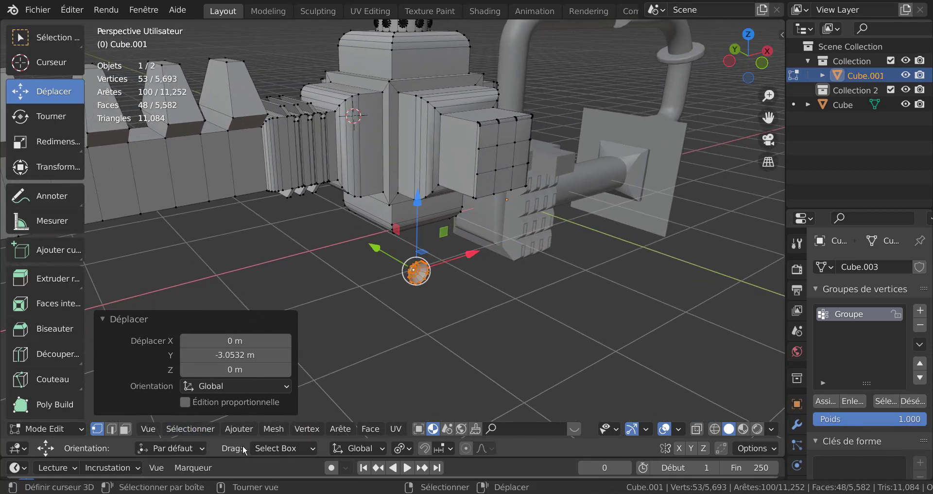
click(236, 428)
mouse_move(274, 433)
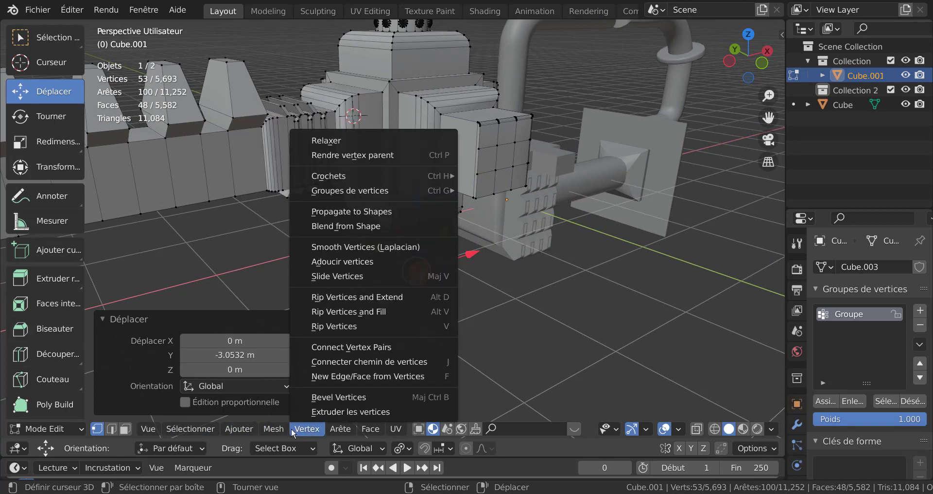
key(Escape)
key(Tab)
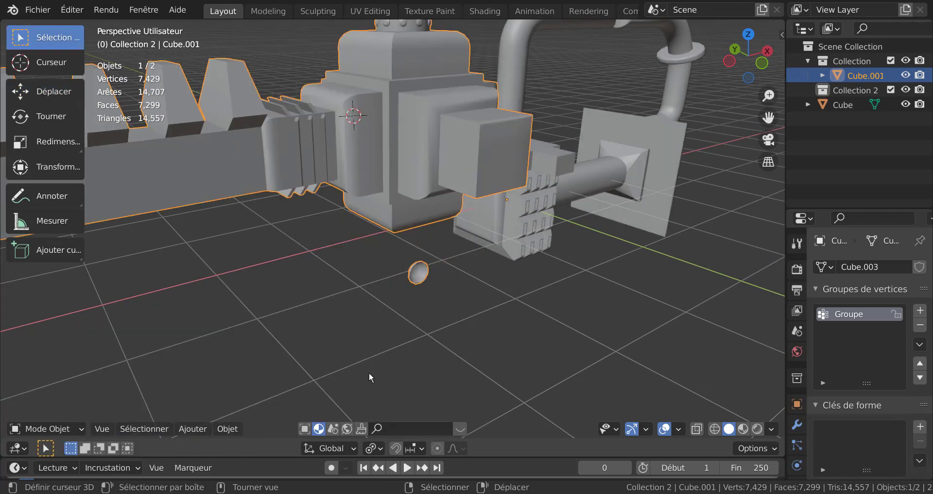
click(226, 428)
mouse_move(262, 397)
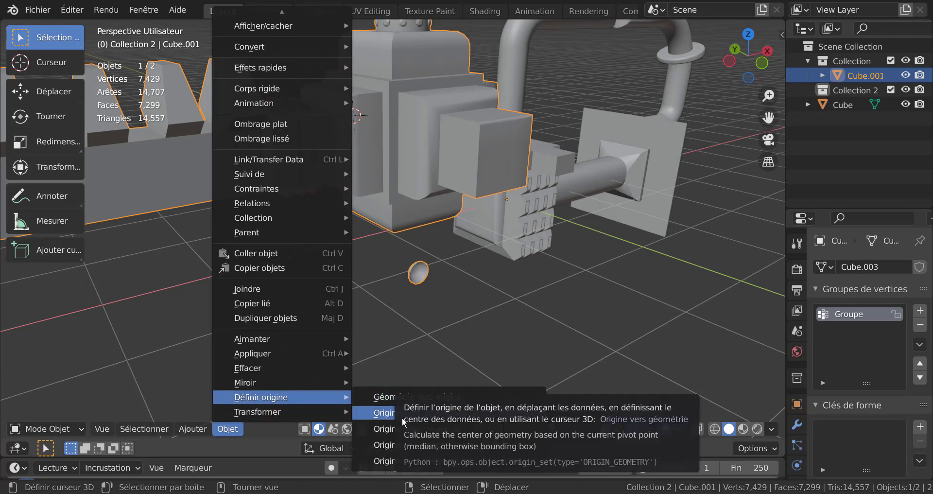
click(384, 413)
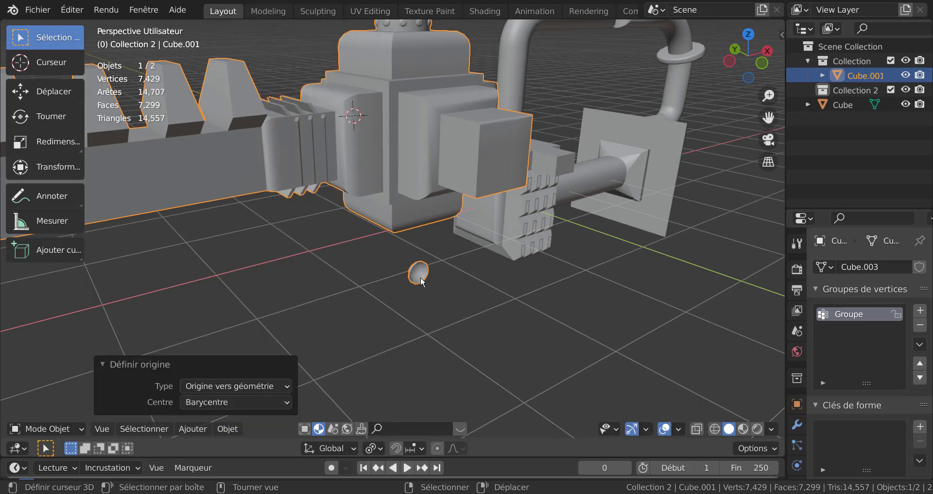
Separate the selected rivet copy from the toothed-arm mesh into its own object and select that object
key(Tab)
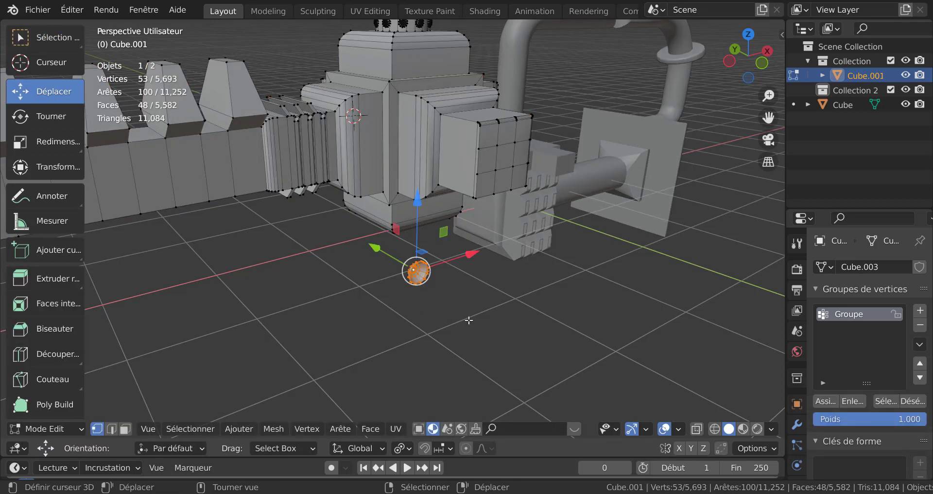
key(p)
click(469, 320)
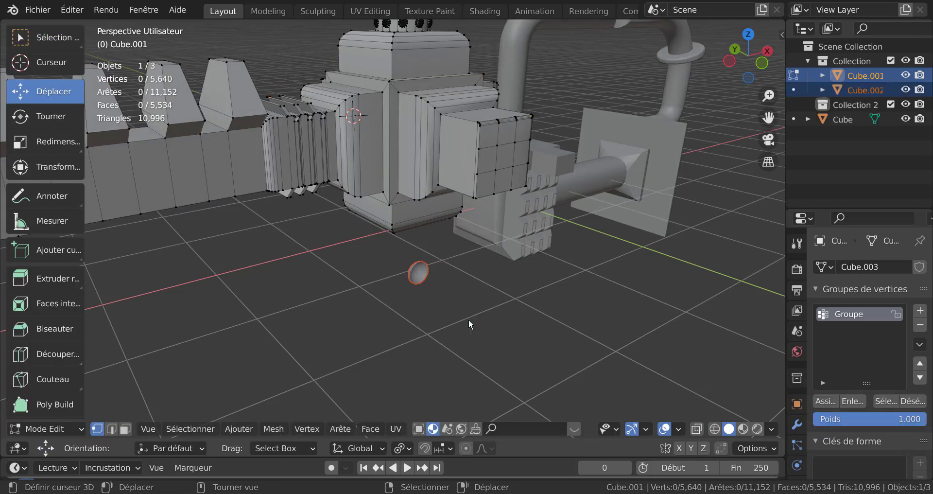
key(Tab)
click(421, 281)
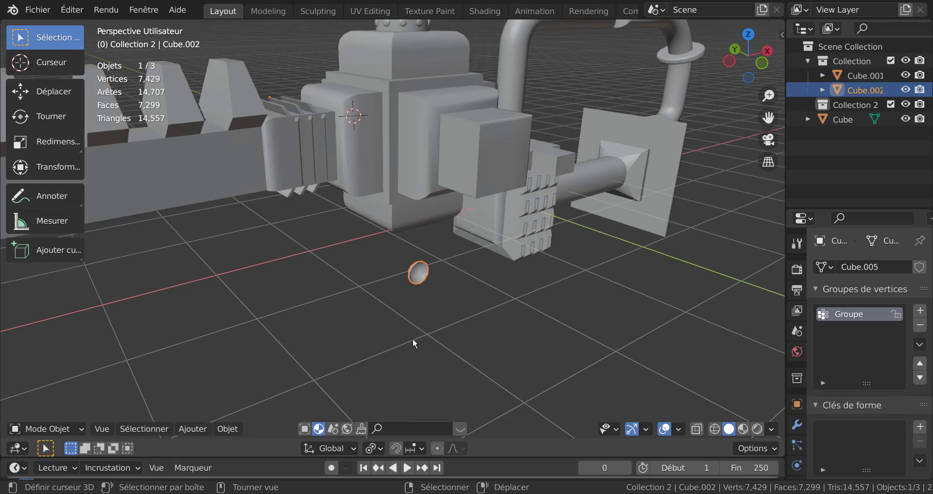
Set the separated rivet's origin to its geometry and rotate the rivet 180° about the global Z axis
click(228, 429)
mouse_move(289, 392)
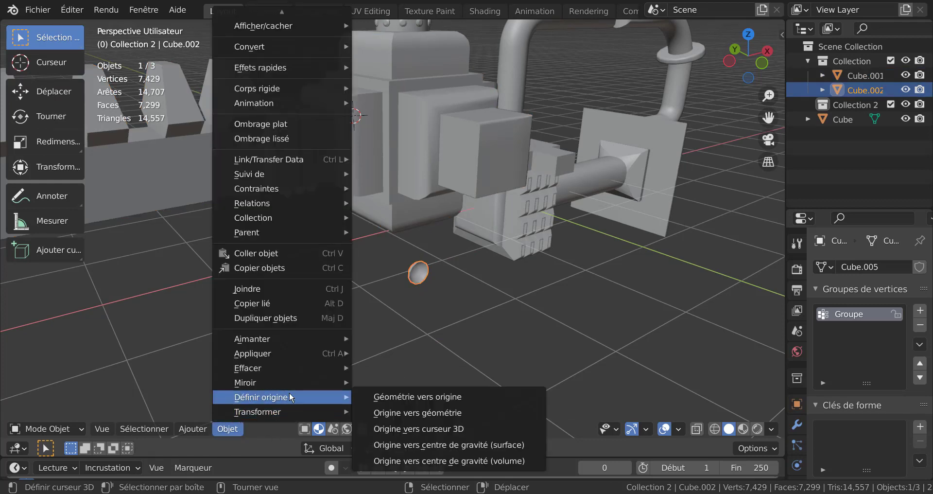
click(448, 412)
scroll(442, 302, up, 2)
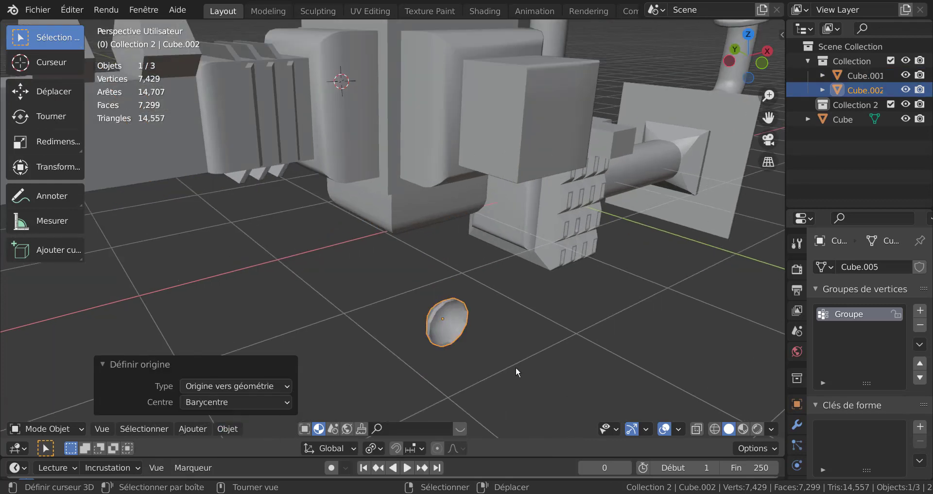
text(rz)
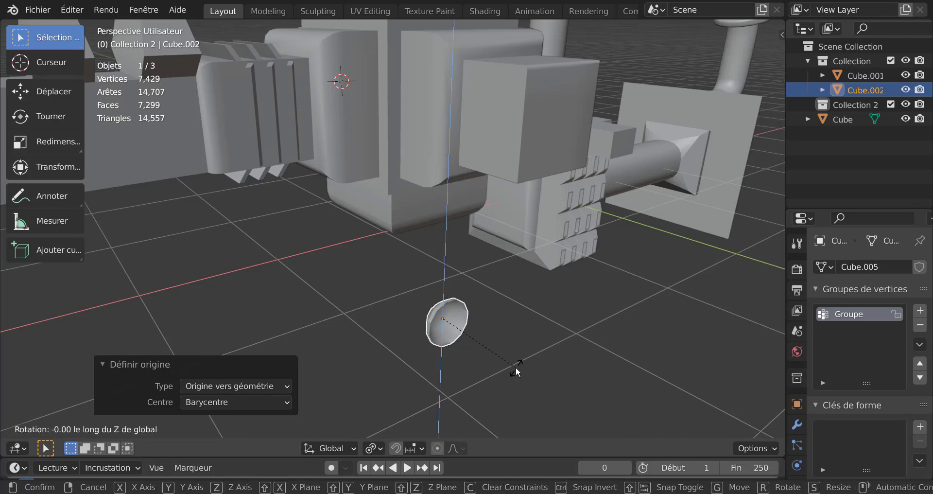
text(180)
key(Return)
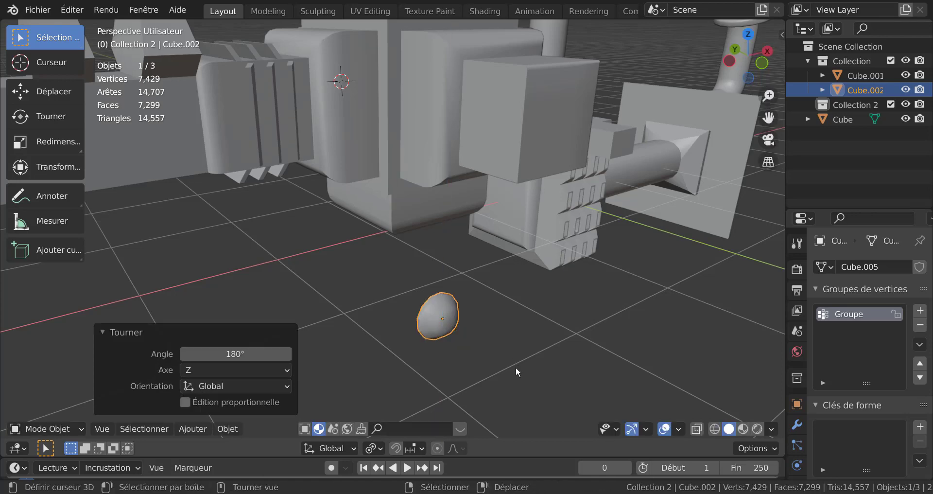
In front view, move the rivet 1.661 m in X and -0.068262 m in Z onto the square block's lower-left area, and scale it to 0.585
middle_drag(510, 340, 428, 329)
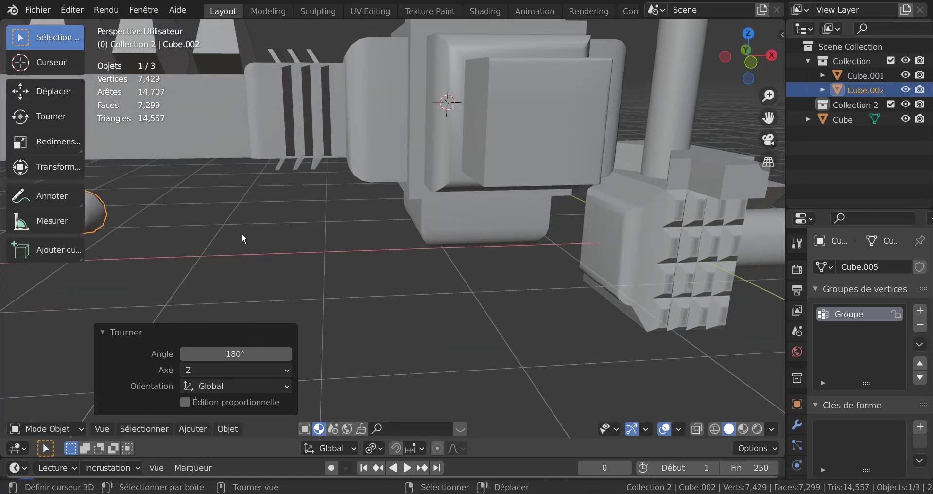
key(KP_3)
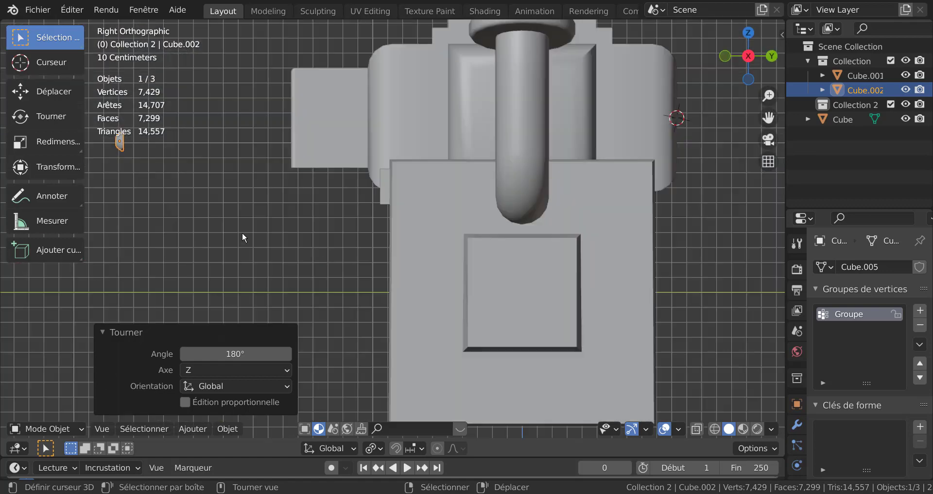
key(KP_1)
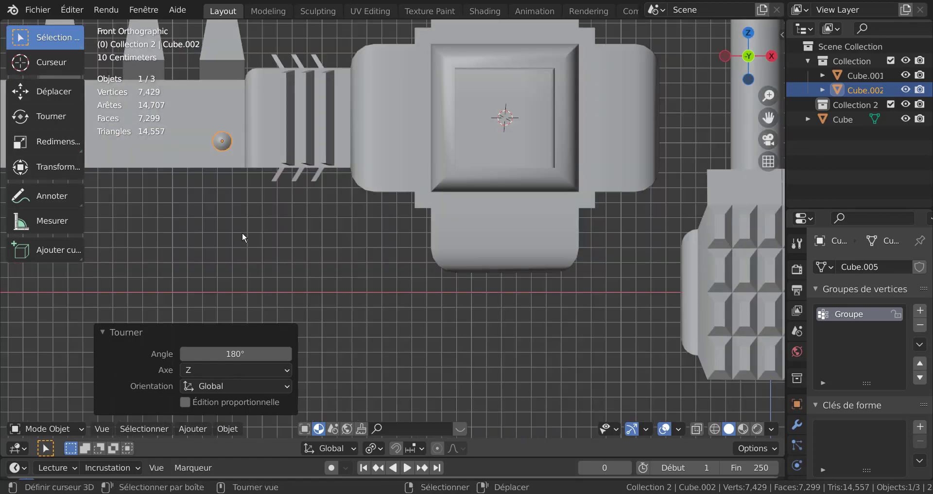
key(g)
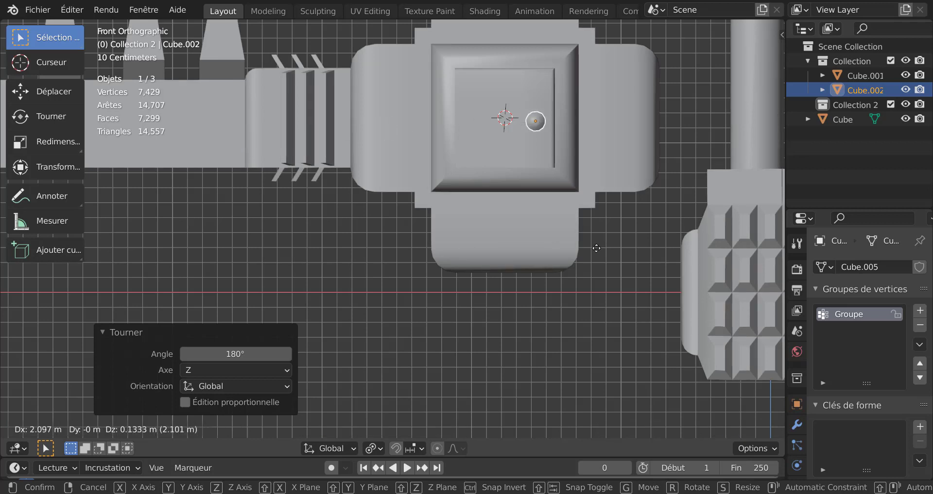
click(538, 269)
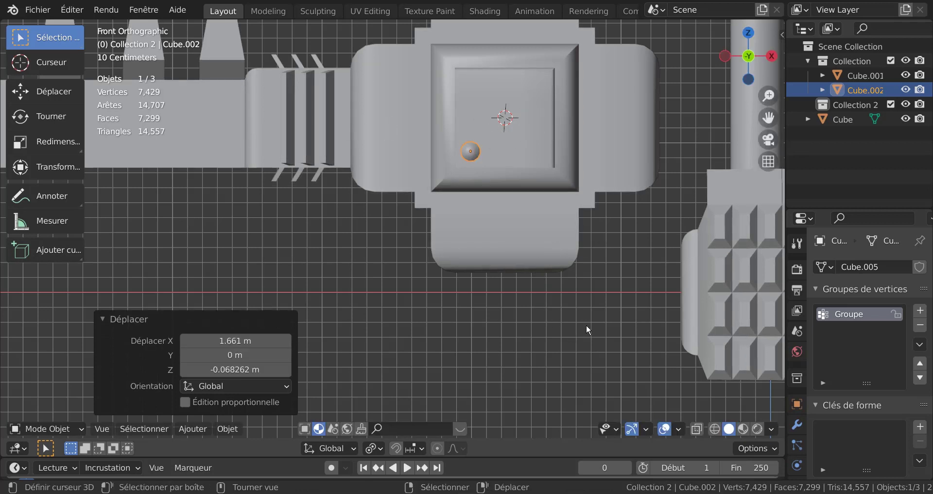
key(s)
click(534, 260)
scroll(519, 167, up, 2)
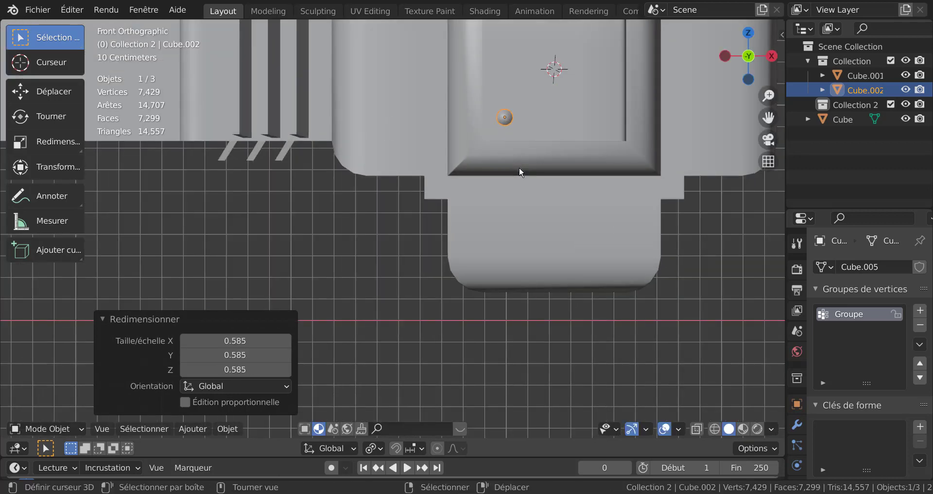
In top view, move the rivet -0.023404 m in X and 1.1195 m in Y, close to the square block's front face
scroll(526, 170, down, 2)
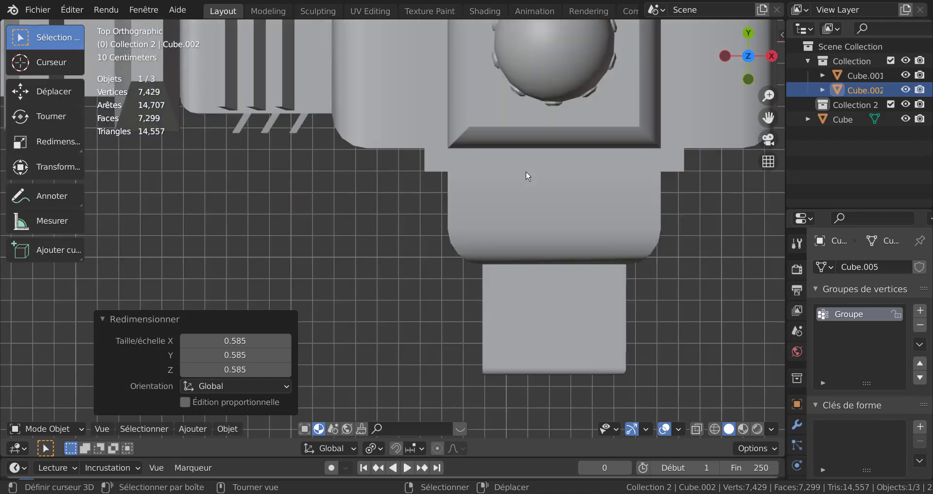
key(KP_7)
scroll(543, 291, down, 4)
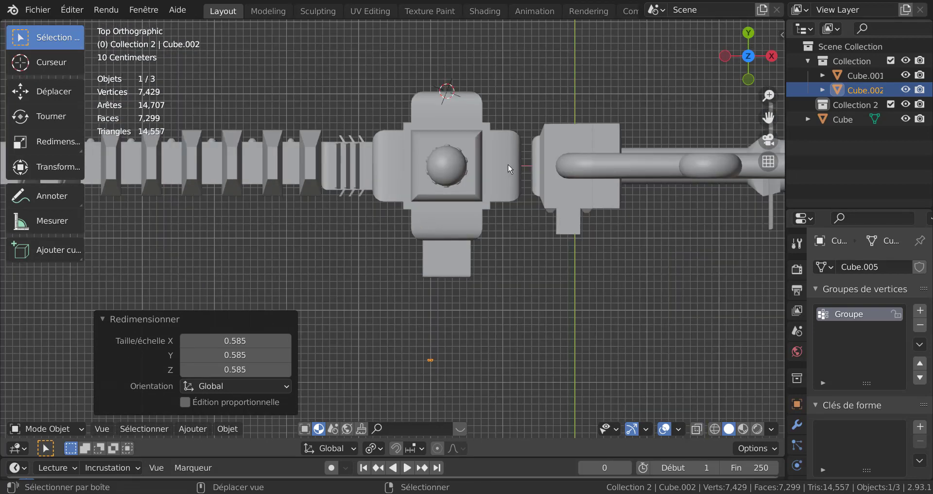
scroll(502, 272, up, 1)
scroll(500, 270, up, 3)
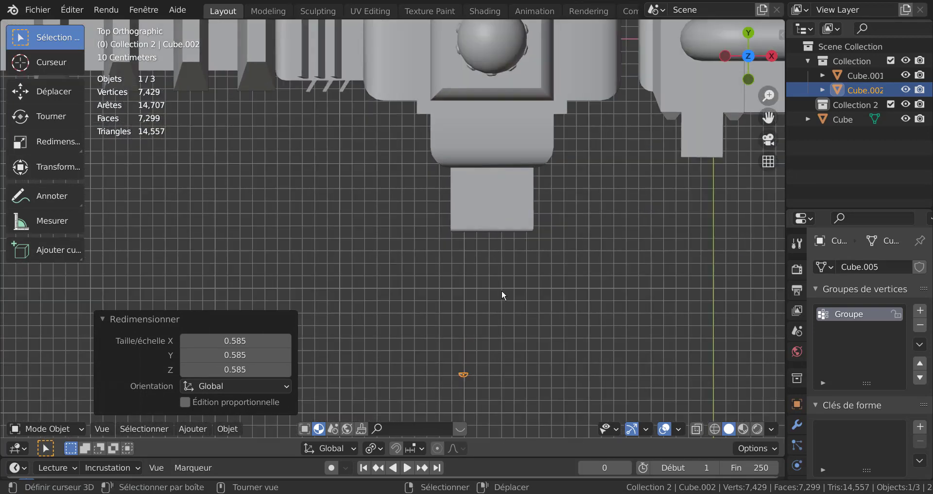
key(g)
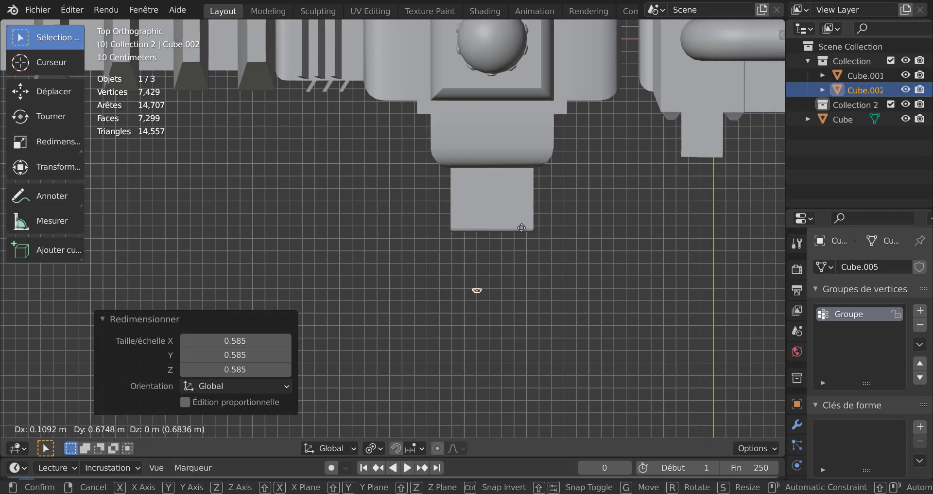
click(509, 202)
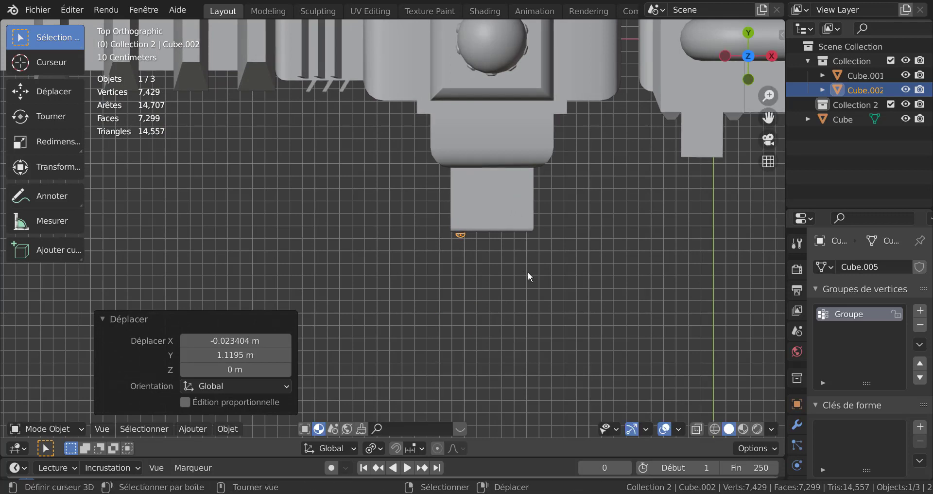
Nudge the rivet -0.001814 m in X and 0.015422 m in Y so it sits against the block's front face
scroll(559, 277, up, 3)
scroll(482, 307, up, 4)
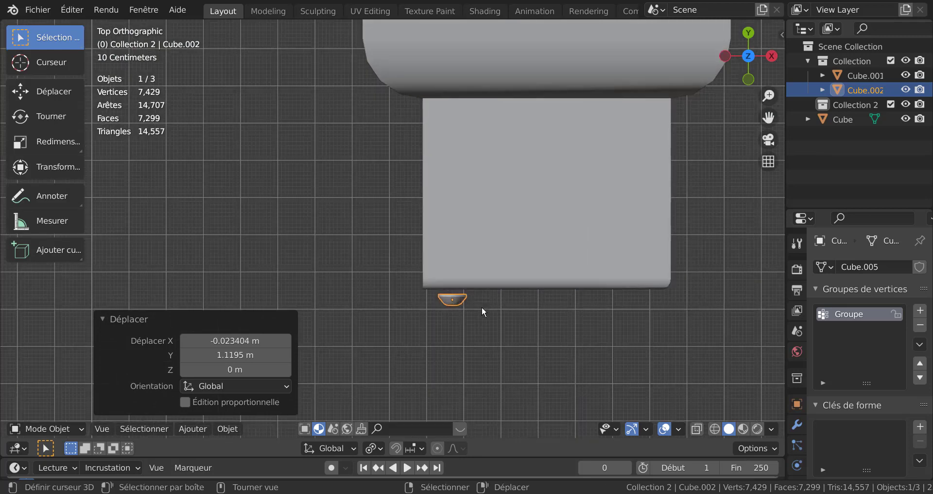
scroll(487, 325, up, 1)
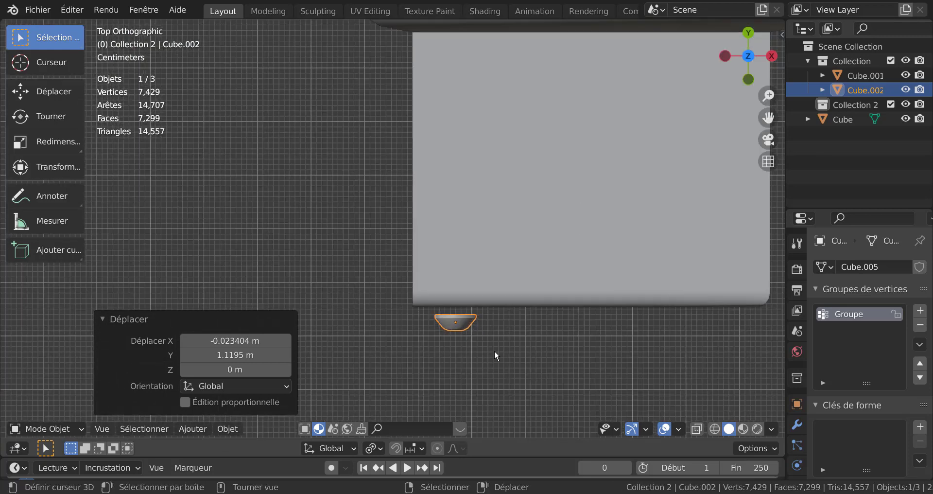
key(g)
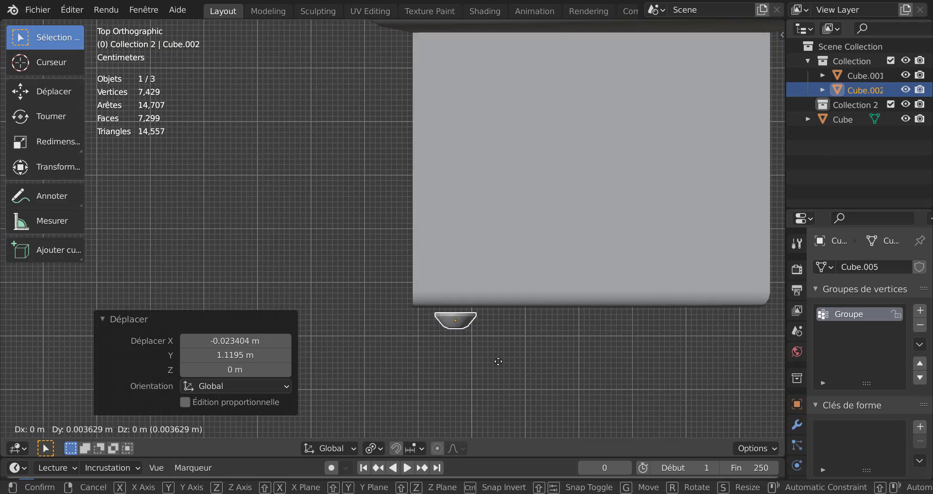
click(498, 359)
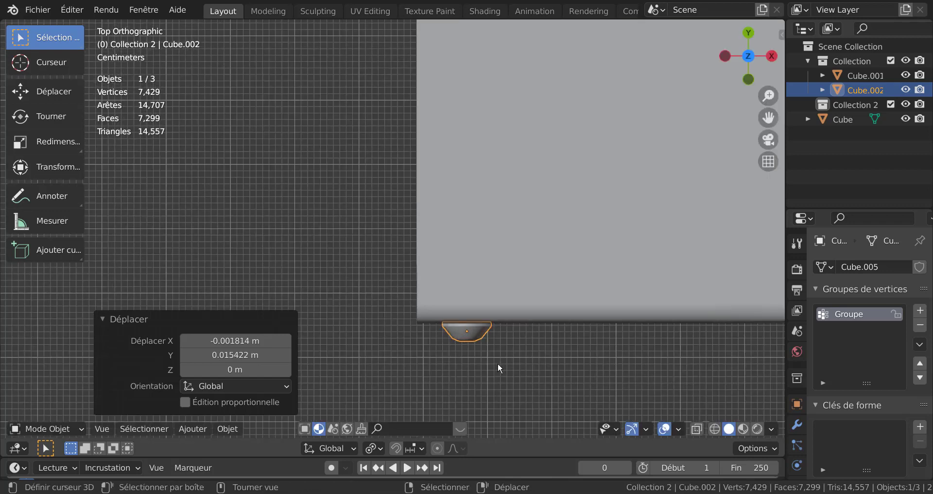
scroll(498, 362, up, 3)
middle_drag(506, 364, 533, 242)
In front view, shift the rivet 0.009406 m in X and -0.034487 m in Z, nearer the block face's lower-left corner
key(KP_1)
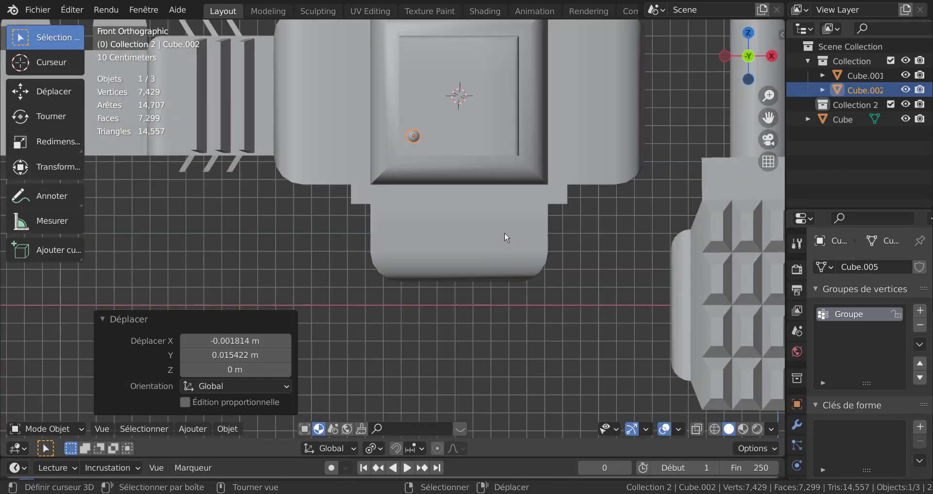
scroll(471, 250, up, 2)
scroll(467, 239, up, 1)
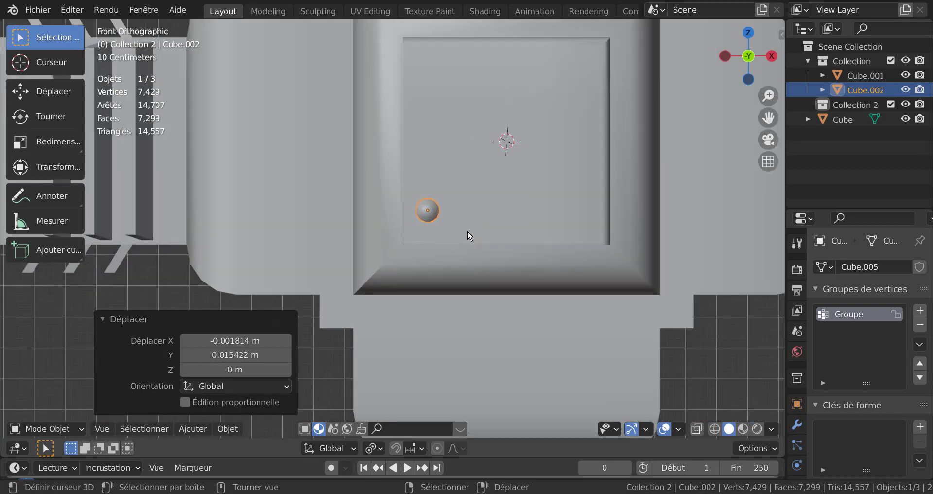
key(g)
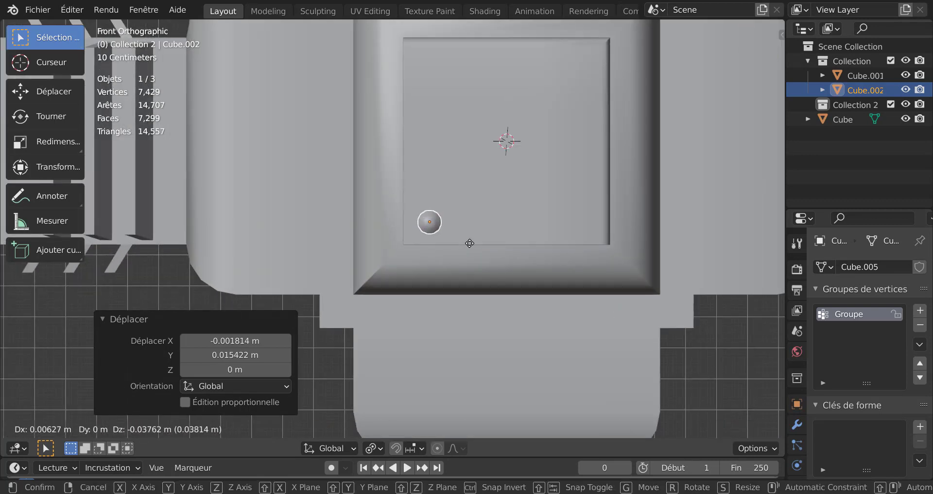
click(470, 242)
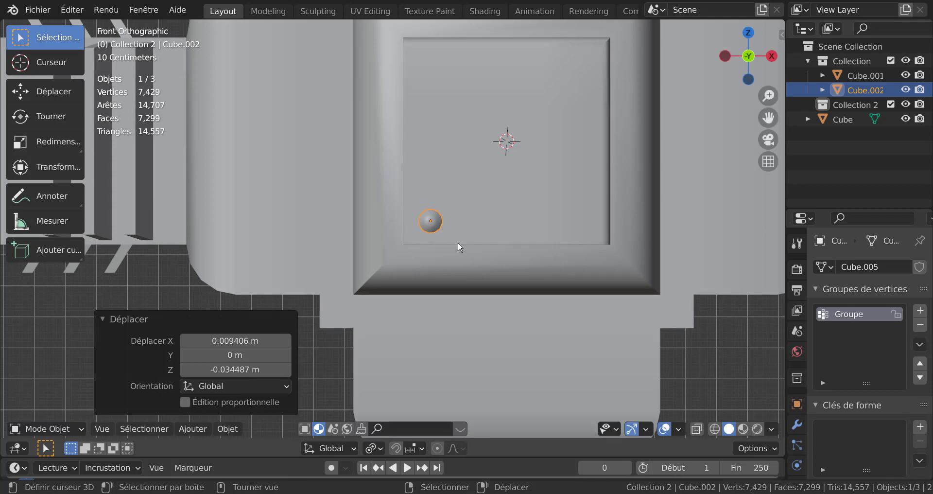
In Edit Mode, select the rivet's whole mesh and duplicate it 0.10346 m upward along Z
key(Tab)
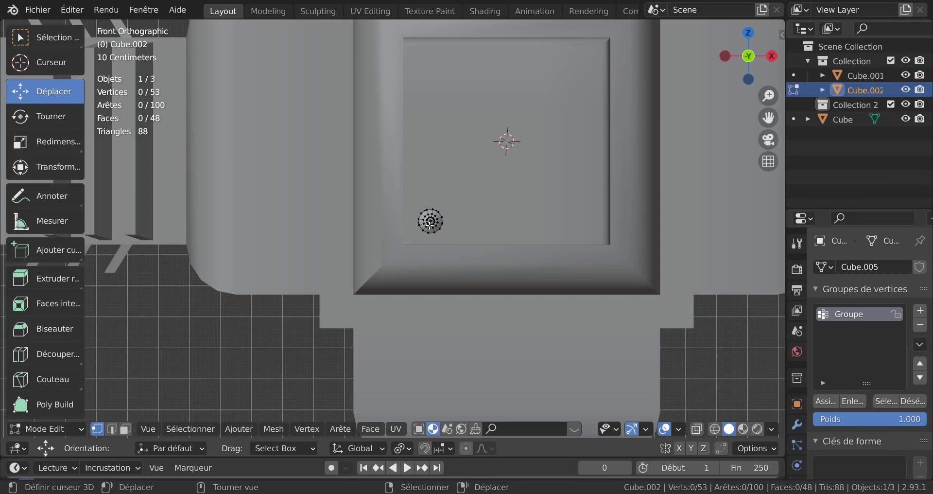
click(430, 223)
key(ctrl+l)
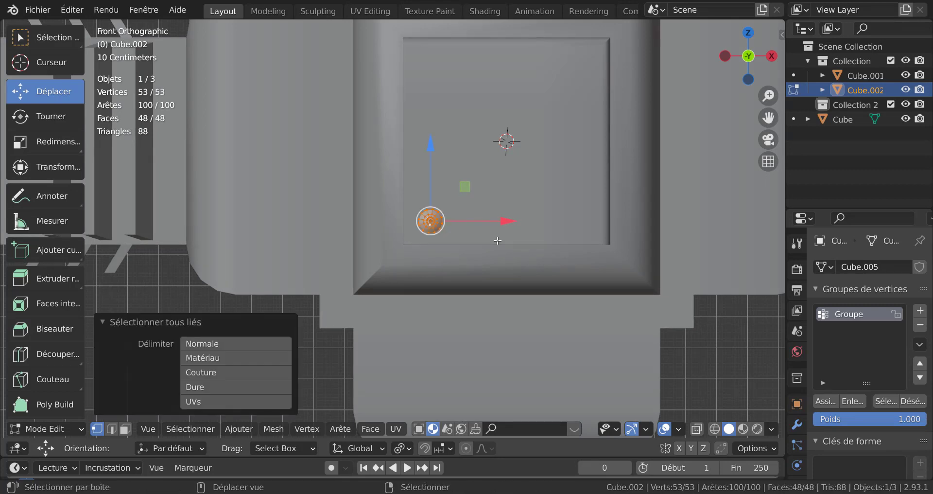
key(shift+d)
key(z)
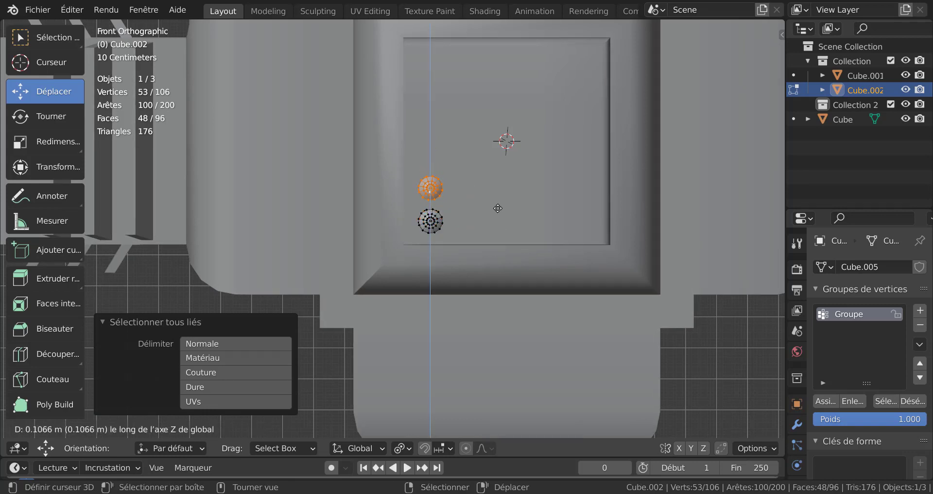
click(496, 208)
scroll(484, 180, down, 2)
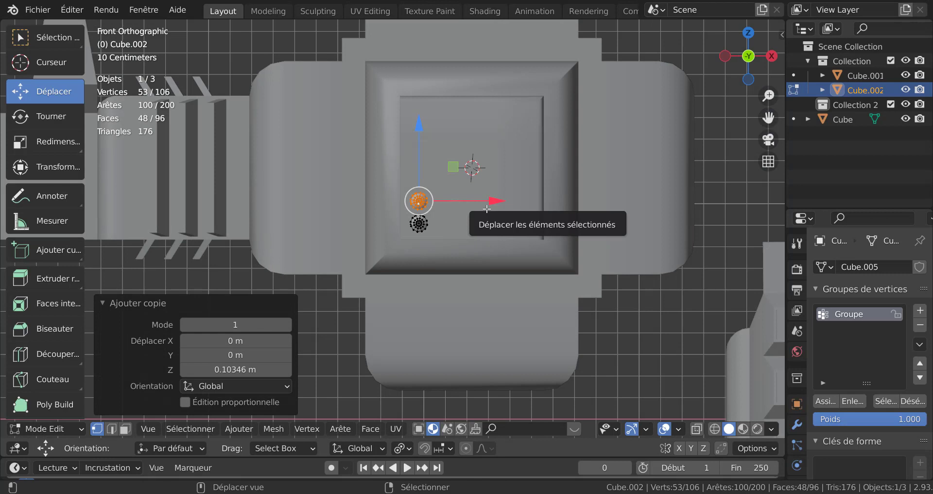
Repeat the upward 0.10346 m rivet duplication four more times to complete a vertical column of six on the block face
key(shift+r)
key(shift+r)
key(shift+r)
key(shift+r)
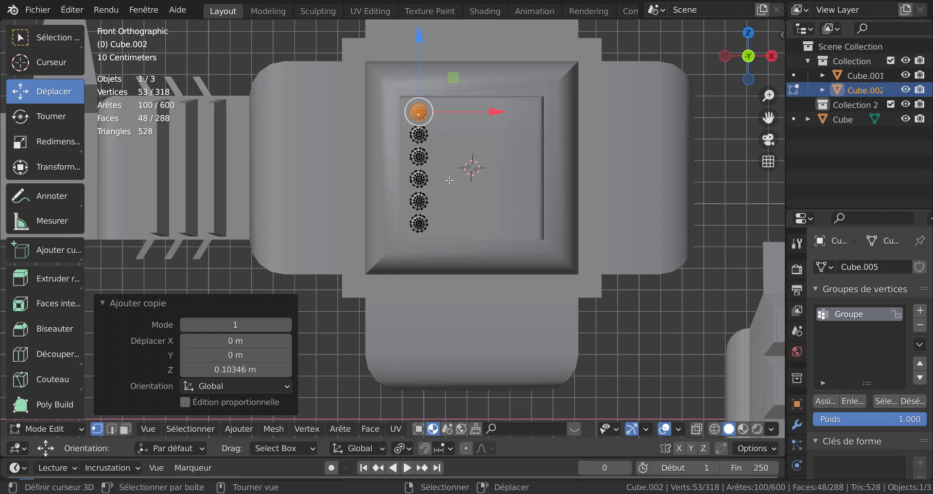
Duplicate the whole column of six rivets and move the copy 0.4921 m along X to the face's opposite edge
key(a)
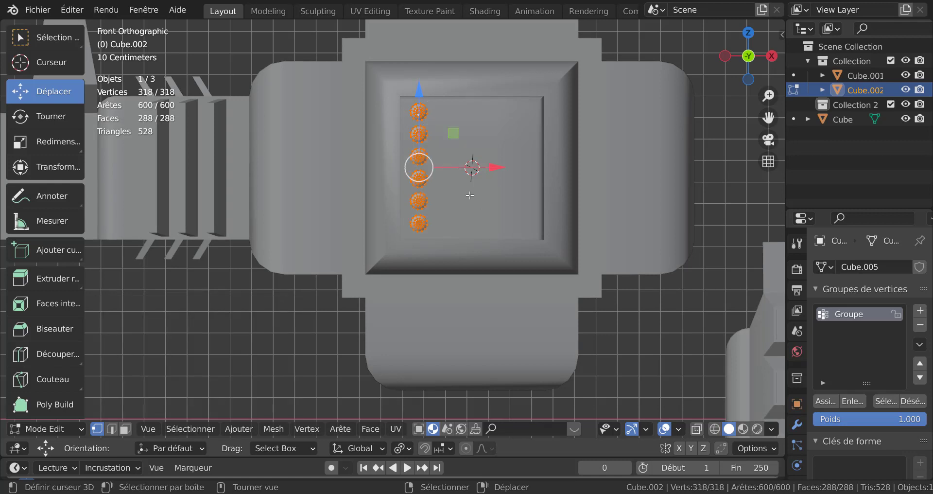
key(shift+d)
key(Escape)
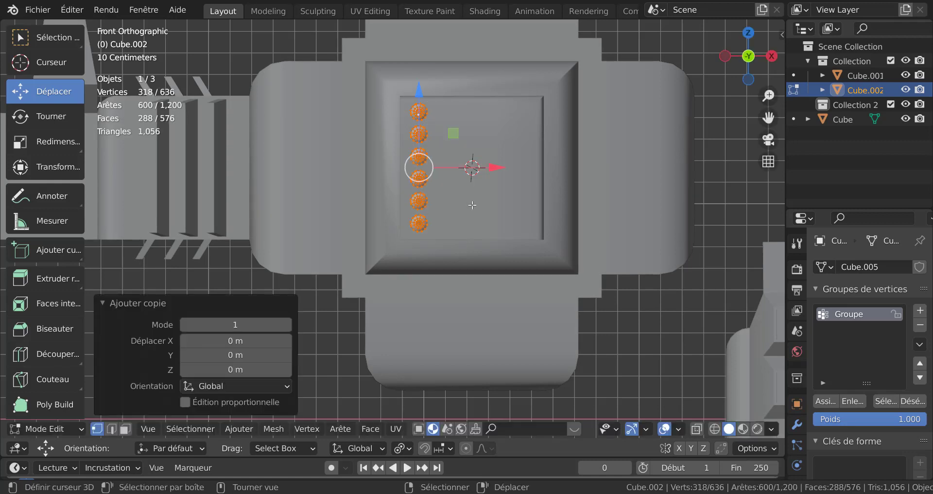
drag(494, 167, 601, 179)
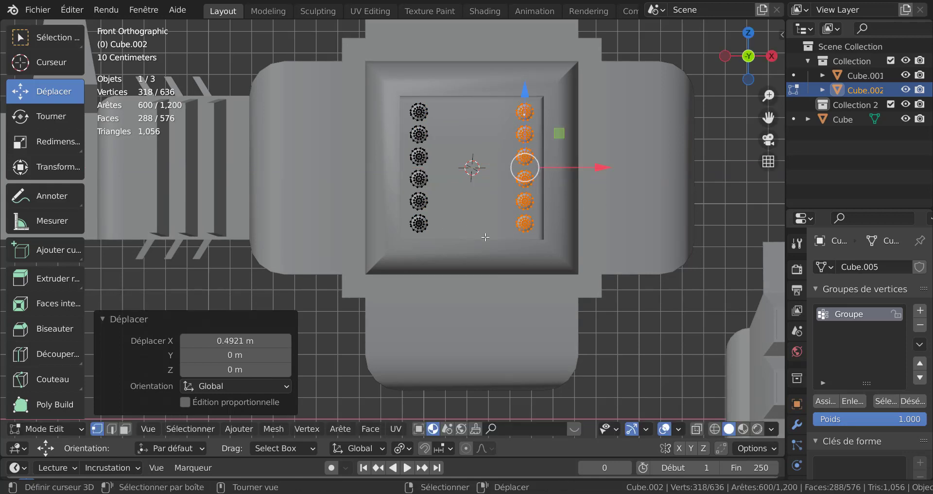
Duplicate the lowest rivet of the new column -0.11287 m along X and repeat twice to form the lower row
click(527, 223)
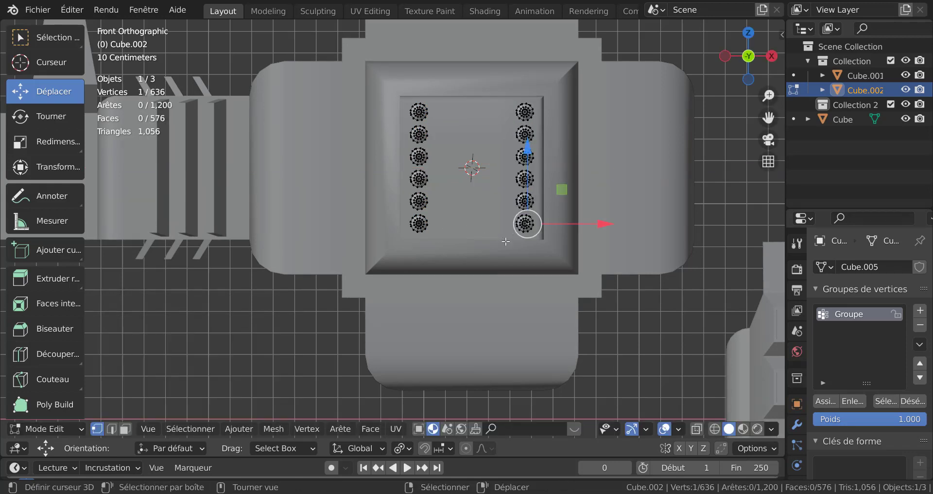
key(ctrl+l)
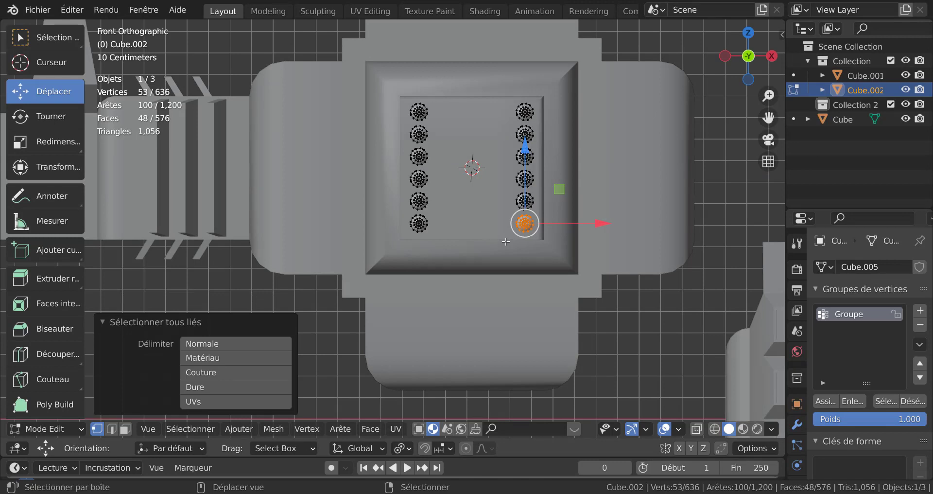
key(shift+d)
key(x)
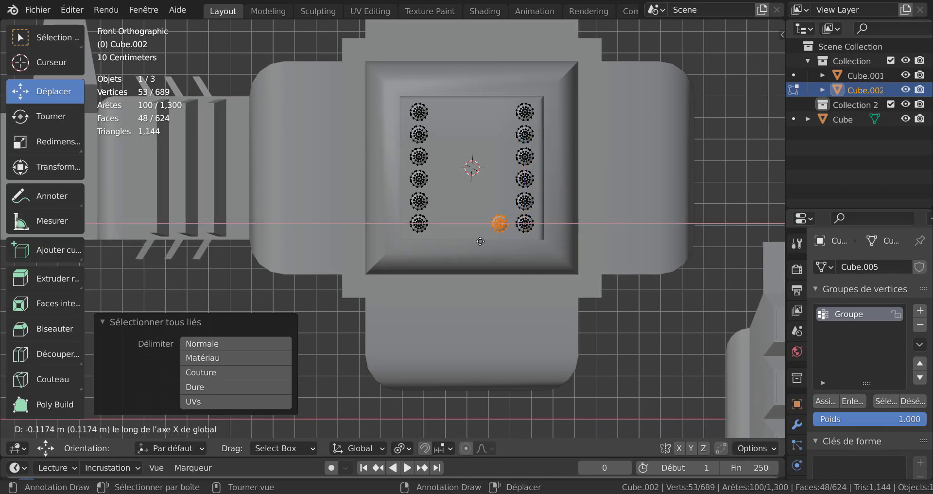
click(481, 240)
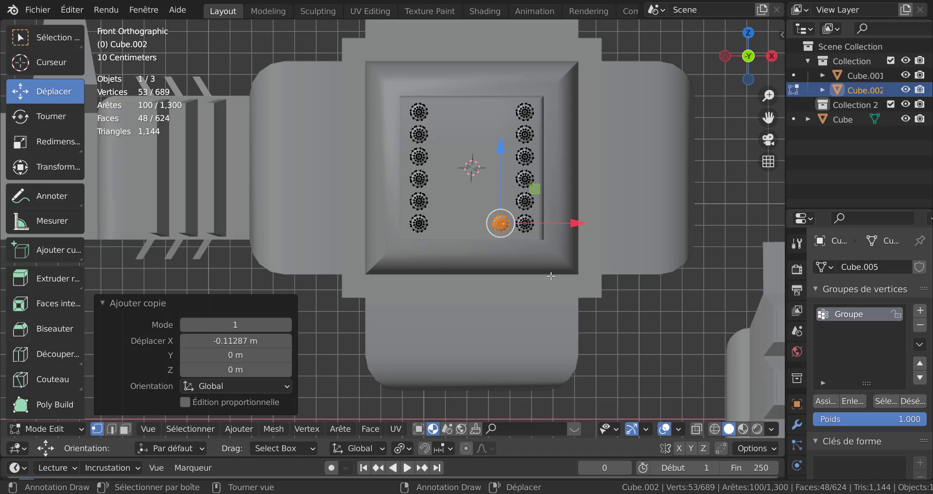
key(shift+r)
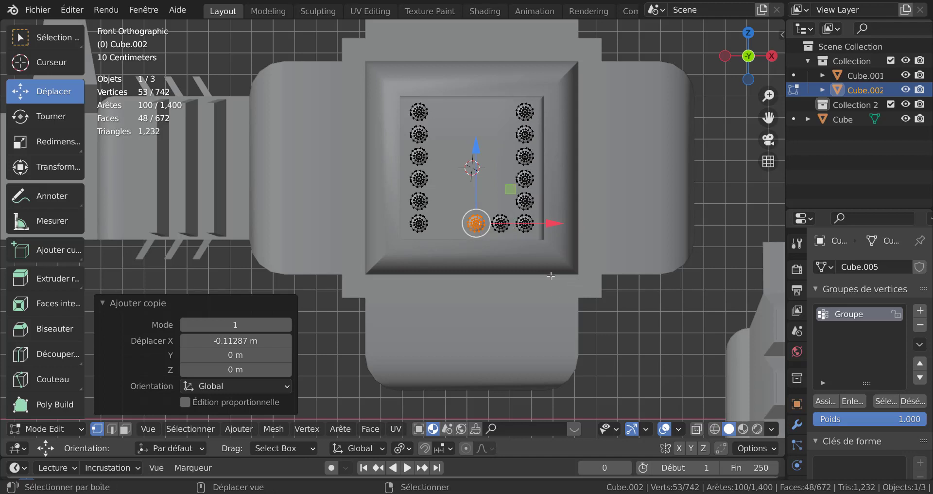
key(shift+r)
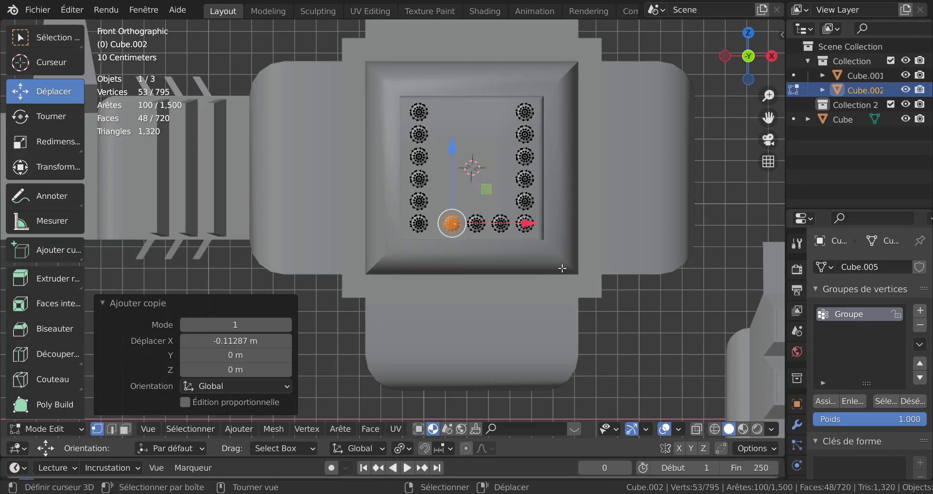
Select the three inner rivets of the lower row and shift them -0.020684 m in X to centre them between the columns
scroll(563, 267, up, 2)
shift+middle_drag(550, 267, 465, 264)
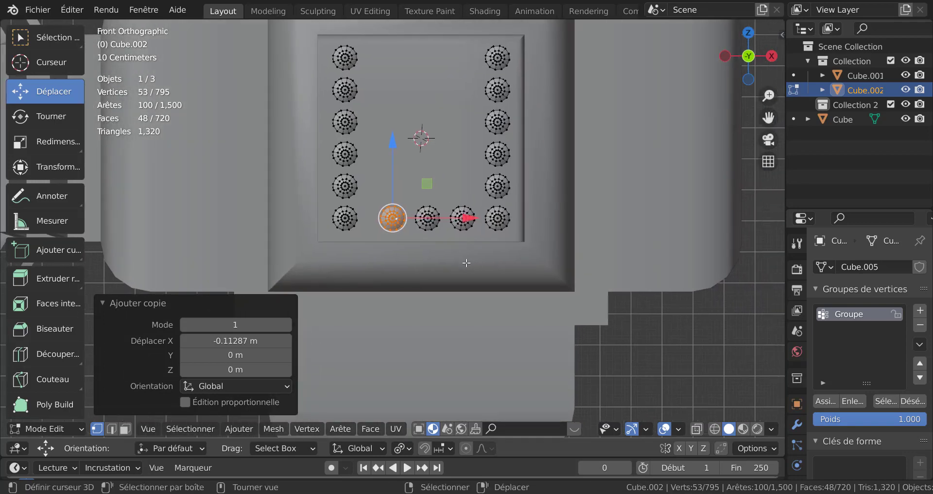
scroll(465, 265, up, 2)
shift+right_click(441, 214)
shift+right_click(488, 218)
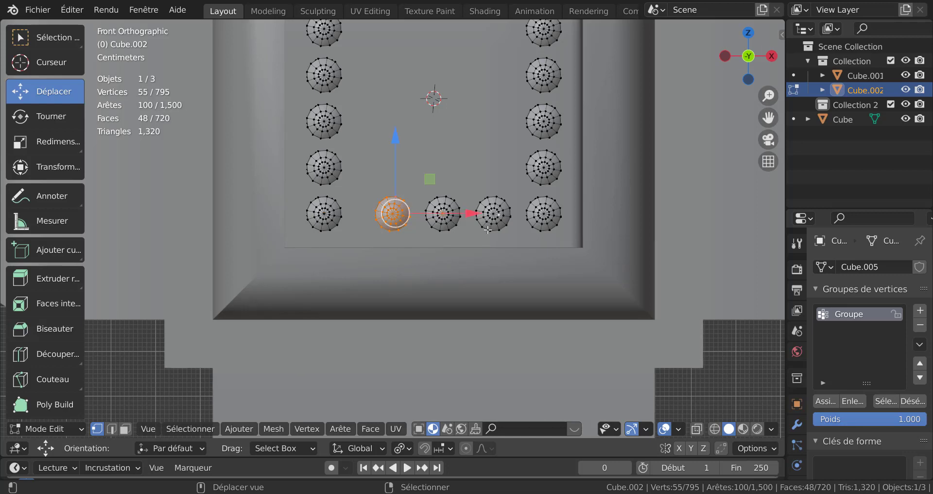
key(ctrl+l)
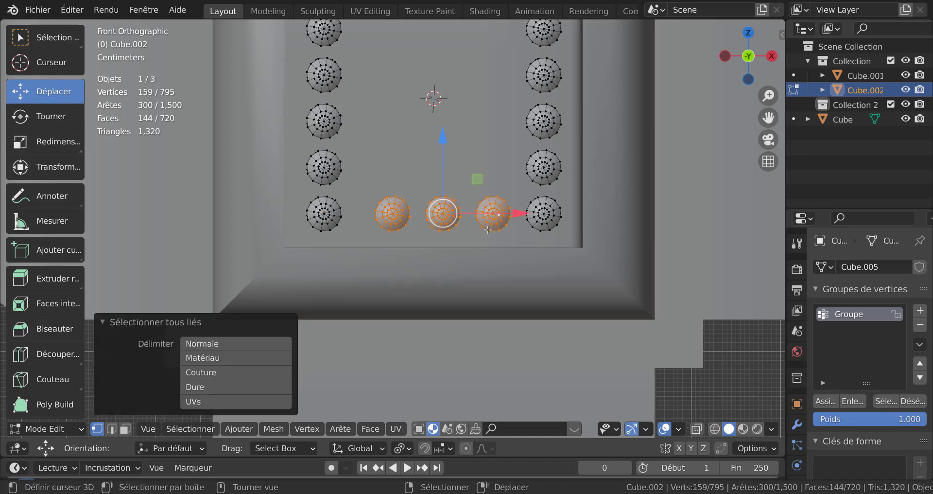
drag(516, 213, 506, 214)
scroll(507, 218, down, 2)
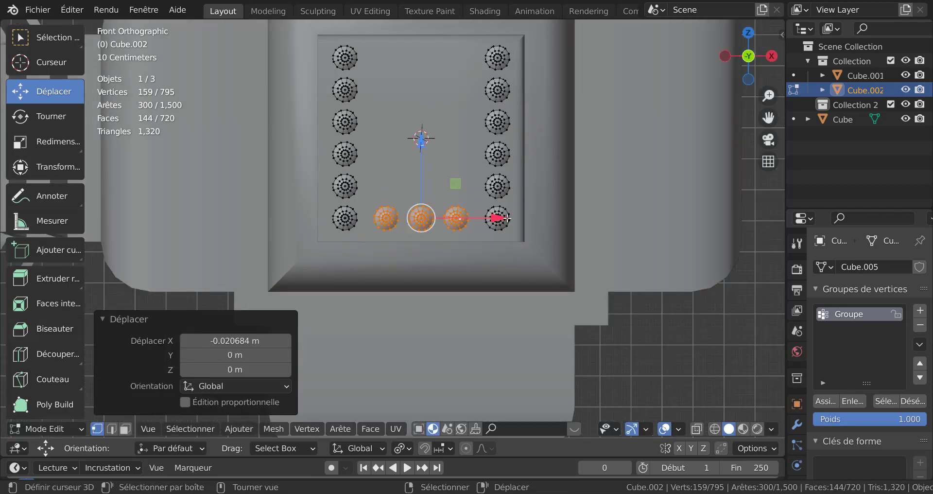
Duplicate the three inner rivets, move the copies 0.52201 m up along Z to form the upper row, and return to Object Mode
key(shift+d)
right_click(462, 175)
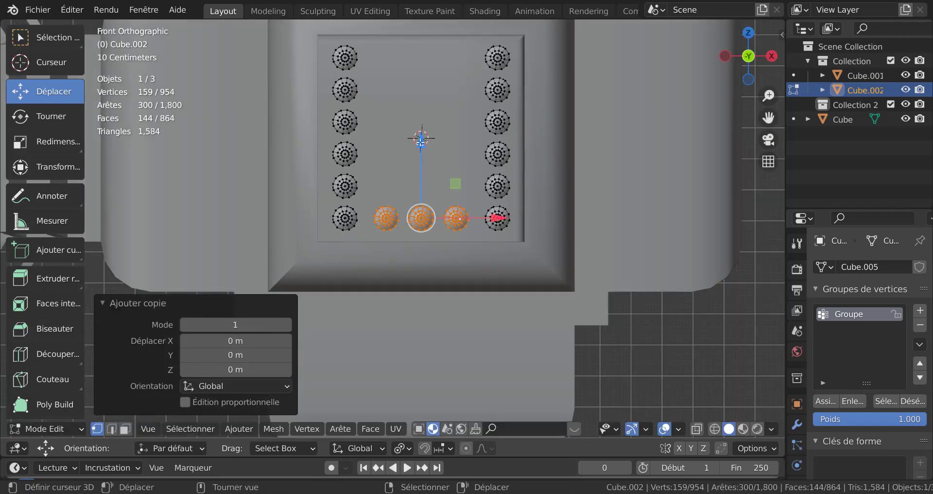
key(g)
key(z)
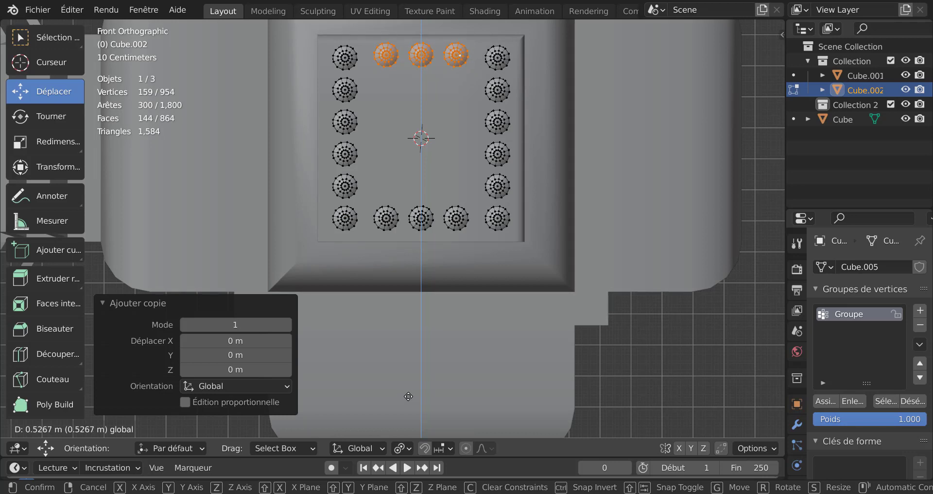
click(409, 396)
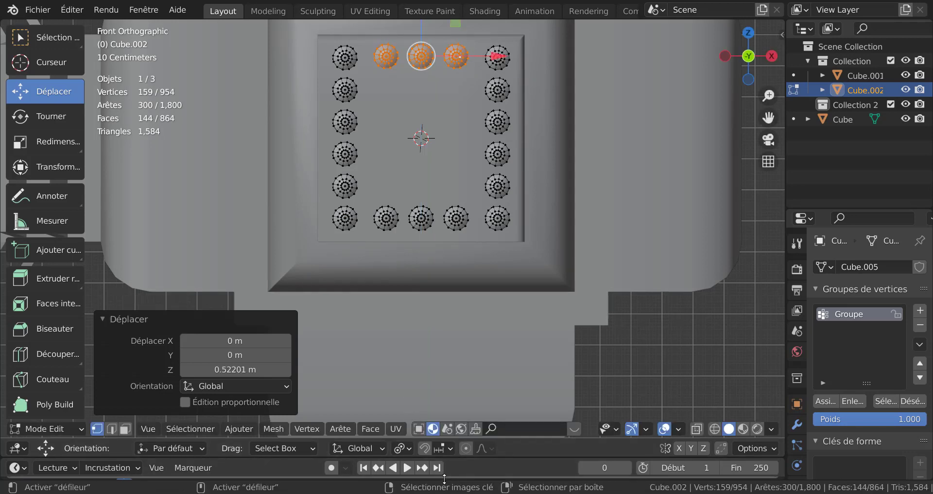
right_click(460, 486)
right_click(719, 368)
key(Tab)
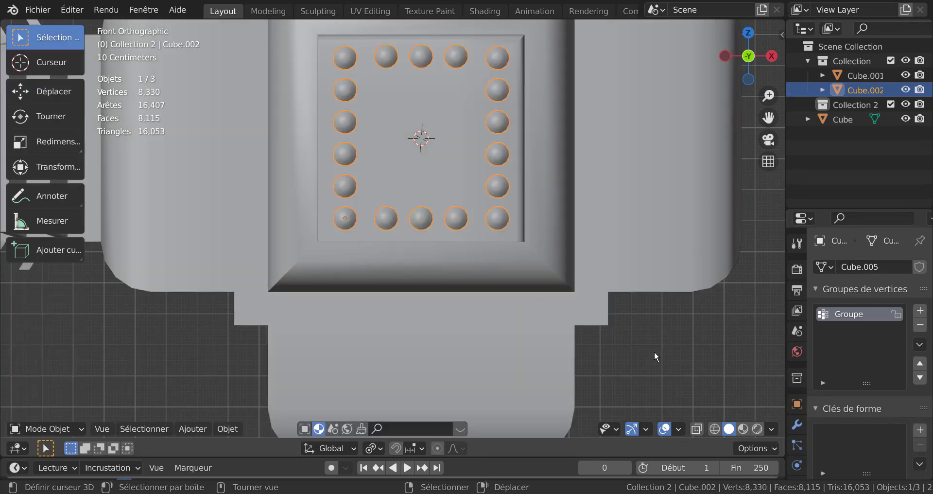
Join the rivet object into the main body mesh and enter Edit Mode on the combined object
scroll(655, 356, down, 4)
mouse_move(577, 371)
middle_down()
mouse_move(687, 404)
mouse_move(587, 376)
middle_up()
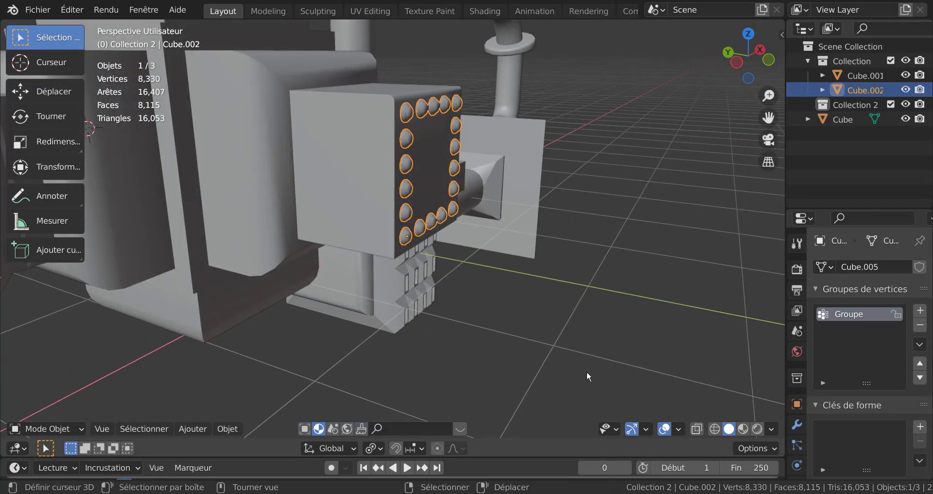
scroll(580, 371, up, 4)
middle_drag(588, 341, 608, 399)
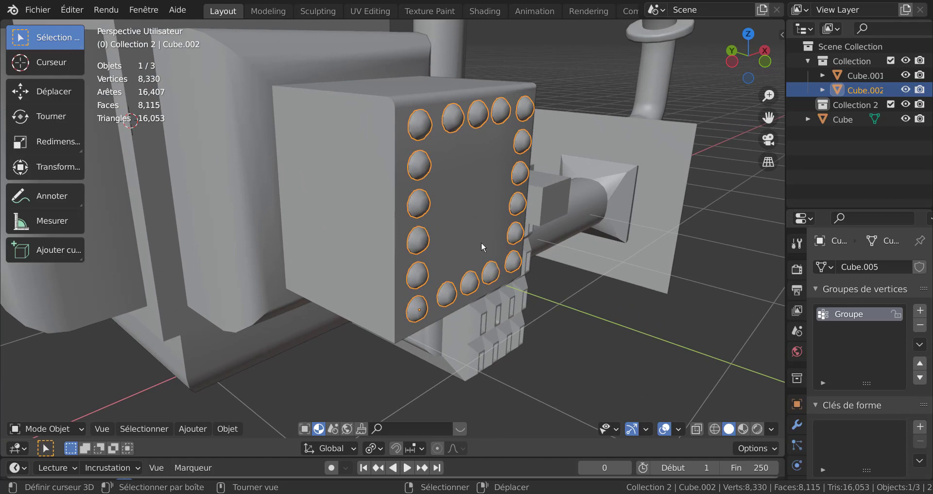
right_click(491, 274)
right_click(492, 274)
shift+right_click(477, 196)
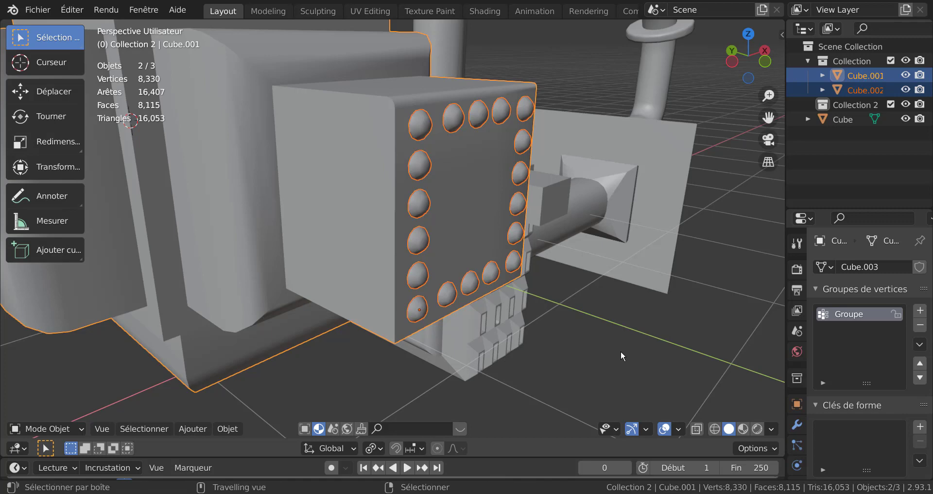
key(ctrl+j)
key(Tab)
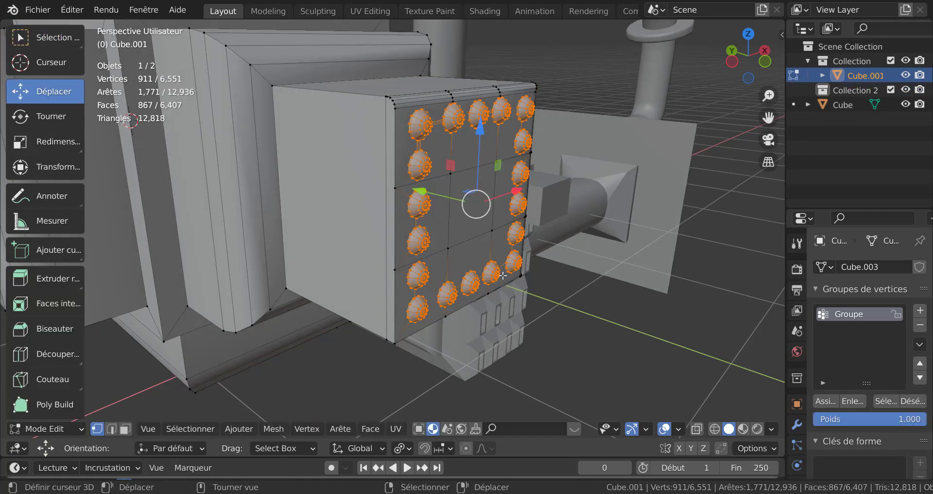
Examine the joined rivets on the block's front face in both Object Mode and Edit Mode
scroll(503, 275, up, 5)
key(Tab)
key(Tab)
middle_drag(494, 269, 398, 230)
scroll(494, 243, down, 5)
key(Tab)
scroll(533, 267, up, 2)
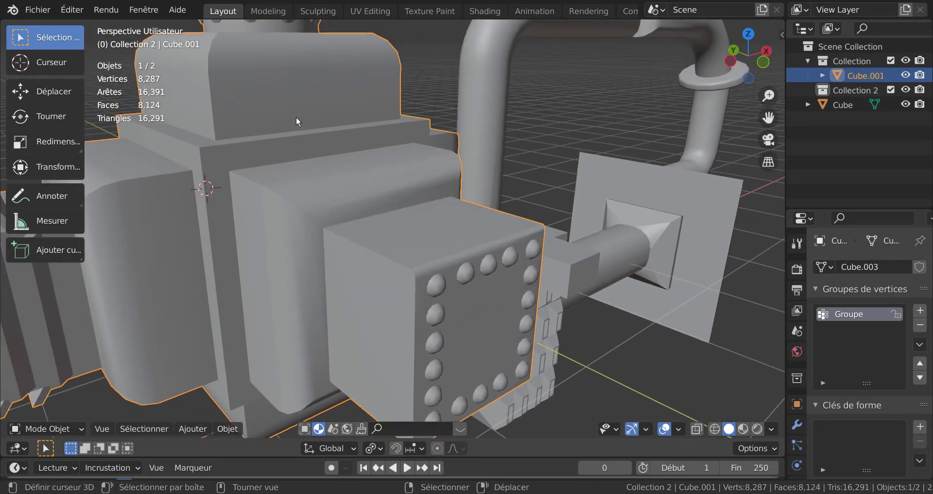
scroll(297, 117, down, 3)
key(Tab)
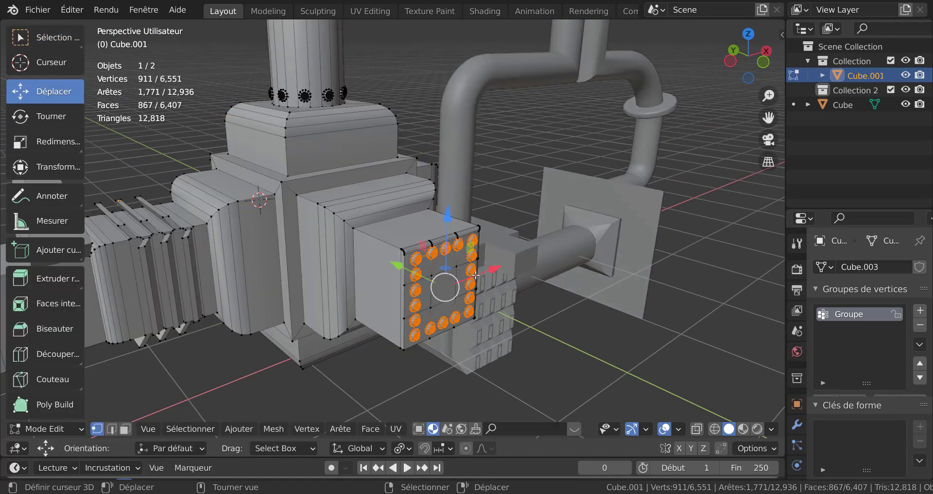
Select the centre vertex of the block face's upper corner rivet and extend the selection to similar vertices by number of adjacent faces
scroll(459, 221, up, 4)
scroll(458, 221, up, 6)
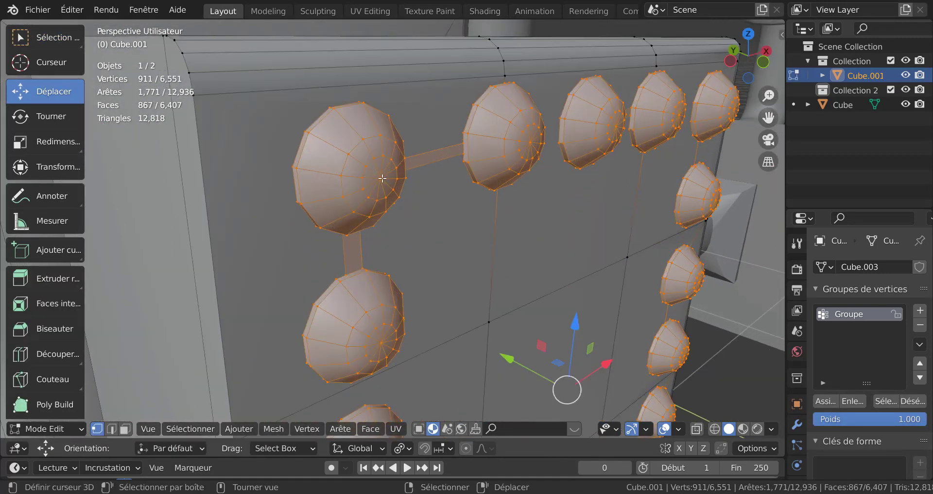
click(383, 178)
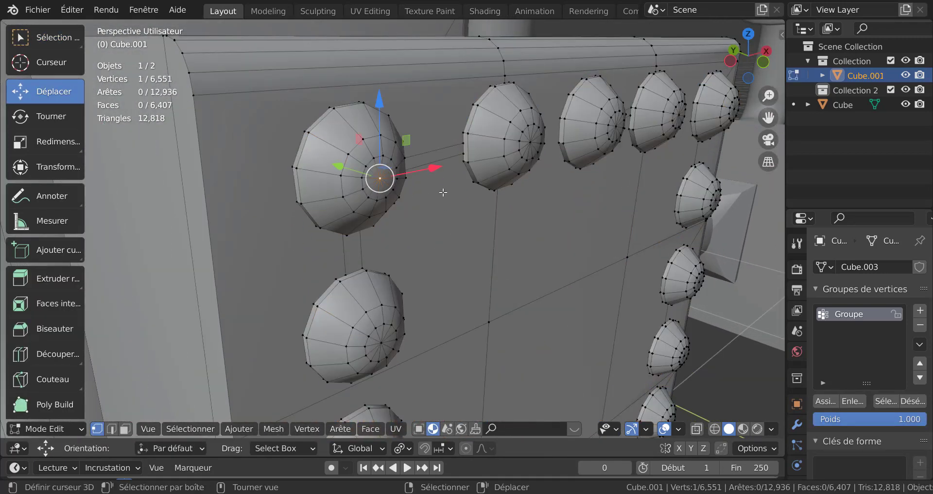
scroll(502, 245, down, 4)
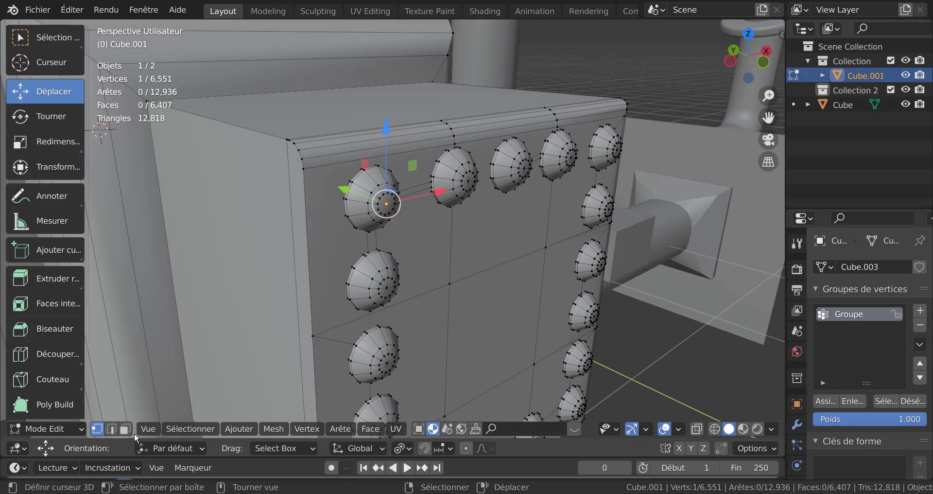
click(190, 428)
mouse_move(220, 250)
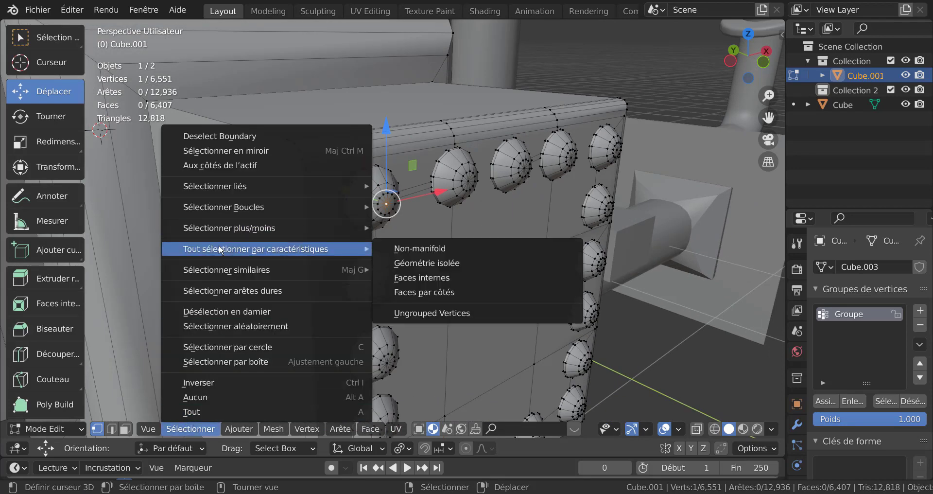
mouse_move(228, 271)
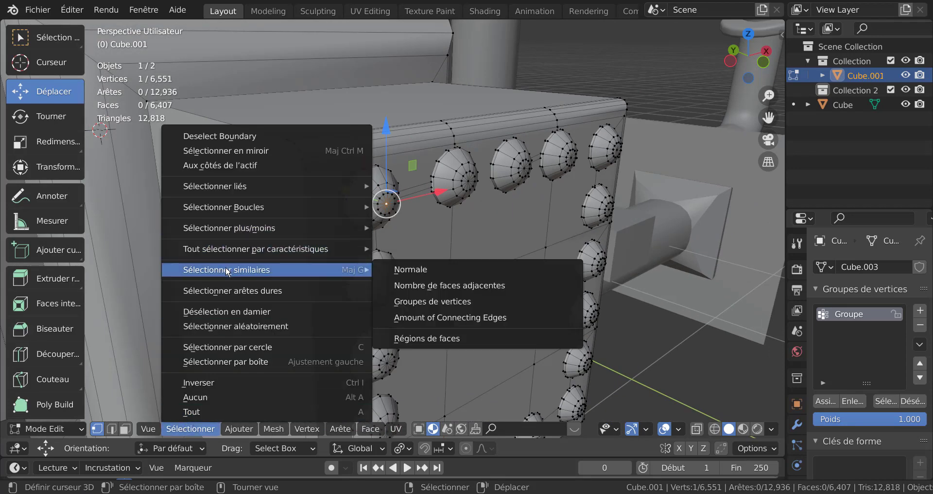
click(414, 285)
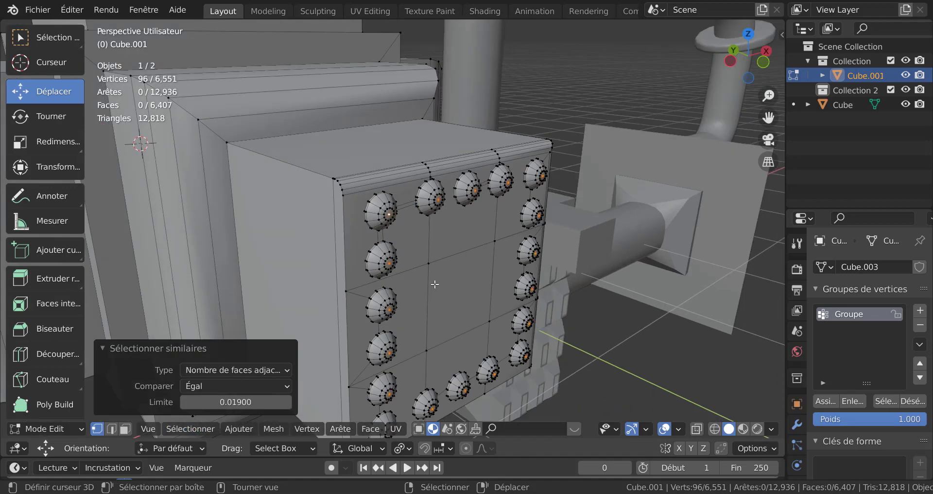
Examine from several sides which vertices on the arm, body and block belong to the similar selection
scroll(434, 284, down, 5)
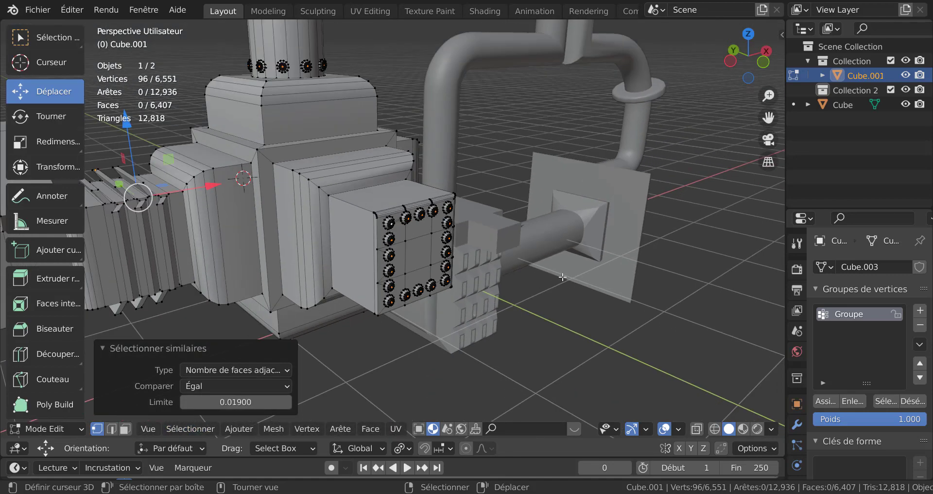
middle_drag(563, 276, 125, 241)
scroll(124, 241, down, 6)
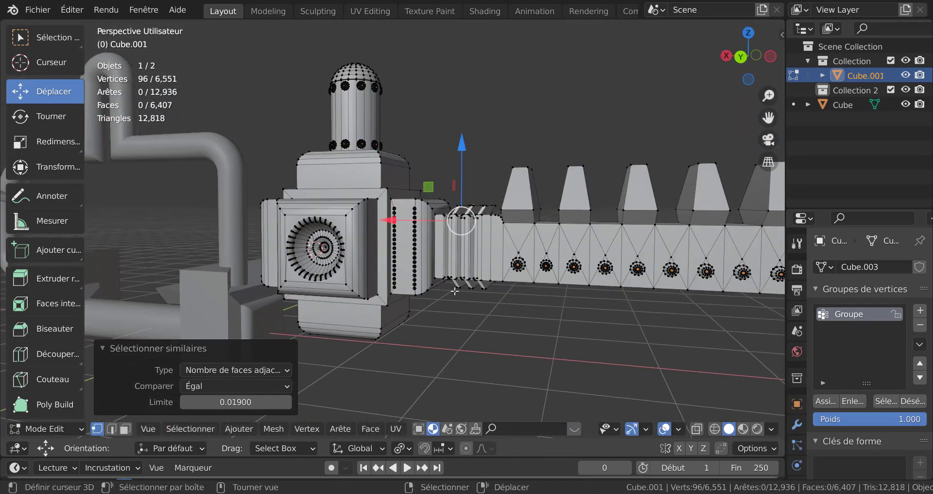
scroll(455, 290, up, 4)
scroll(582, 306, down, 5)
middle_drag(581, 305, 523, 328)
scroll(496, 316, up, 3)
scroll(490, 312, down, 2)
Turn on X-ray and circle-deselect the unwanted vertices on the toothed arm and main body, leaving the square block's rivet centres selected
key(alt+z)
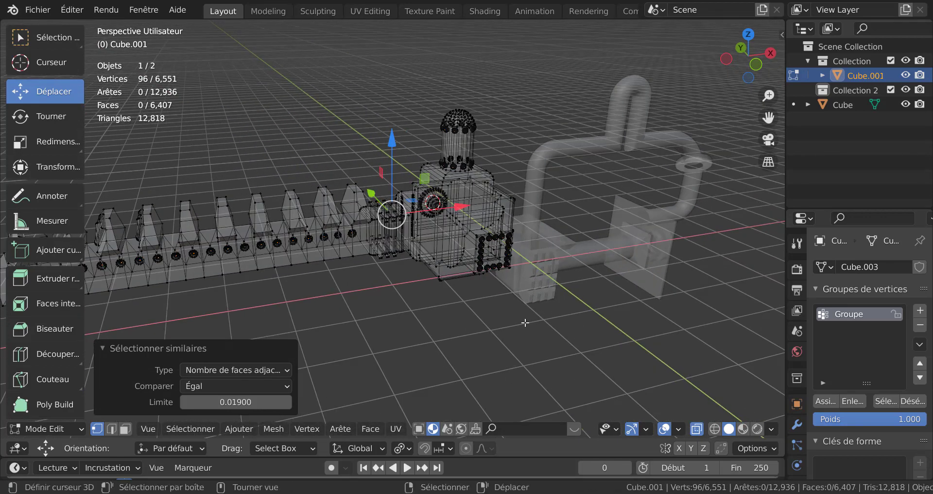
key(c)
scroll(486, 301, down, 3)
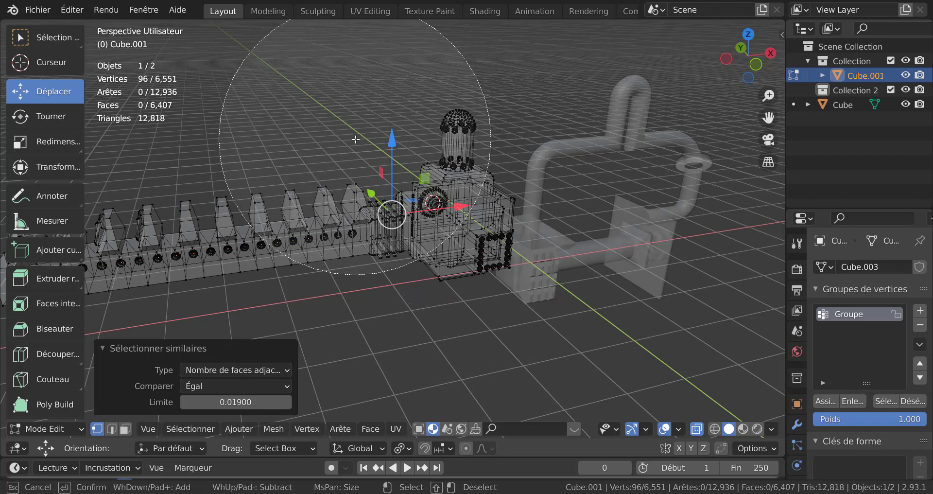
mouse_move(357, 151)
middle_down()
mouse_move(199, 206)
mouse_move(323, 219)
middle_up()
scroll(199, 206, up, 1)
key(Escape)
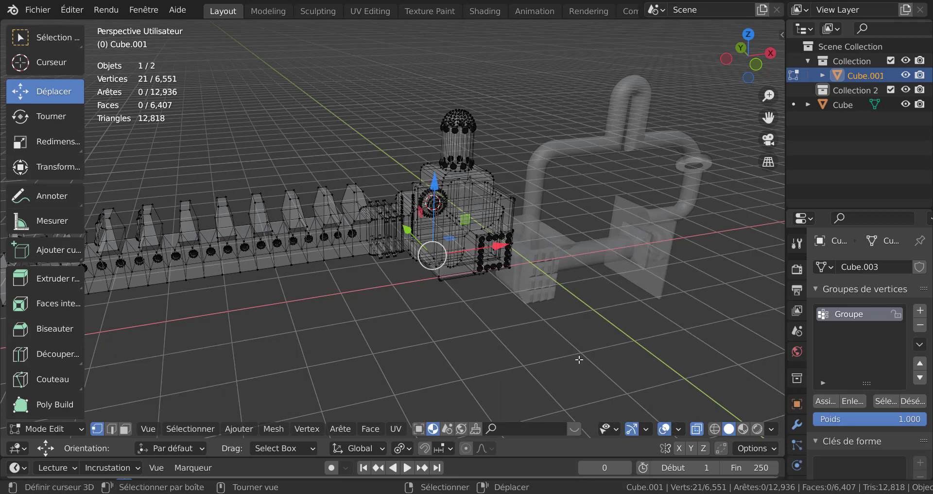
Circle-deselect the last stray vertices on the toothed arm and check the main body, keeping only the block's rivet centres selected
scroll(510, 336, down, 2)
key(c)
middle_drag(239, 229, 240, 239)
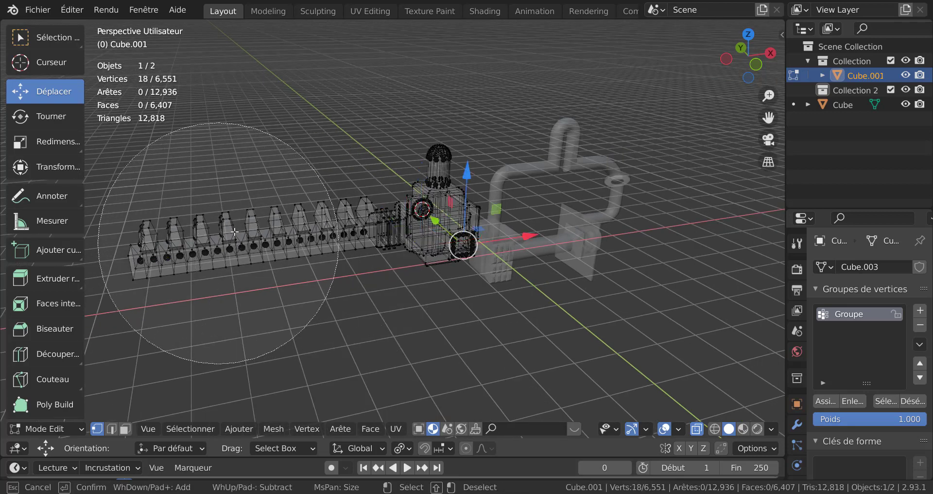
key(Escape)
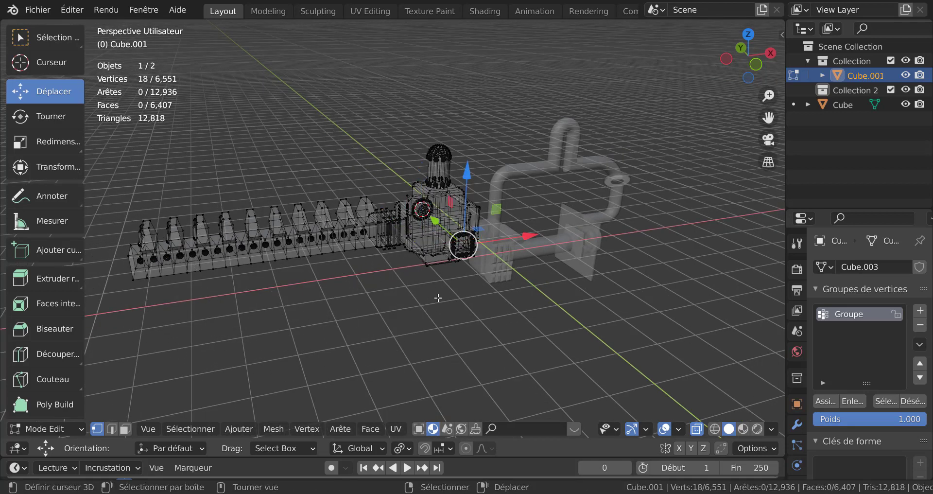
scroll(531, 225, up, 2)
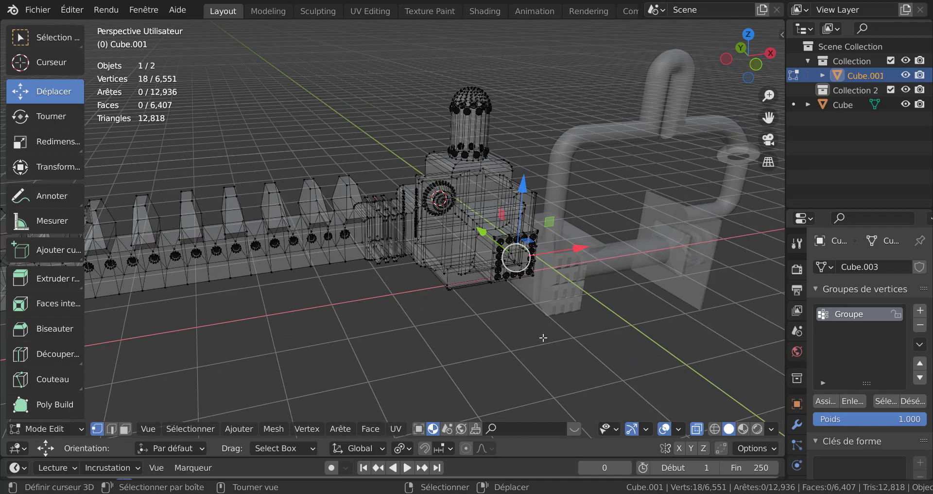
middle_drag(481, 336, 403, 189)
key(c)
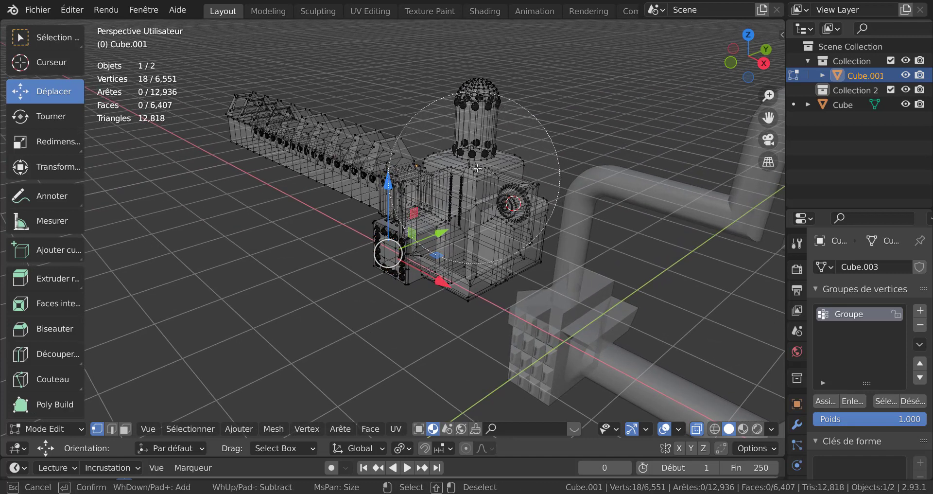
scroll(552, 129, down, 3)
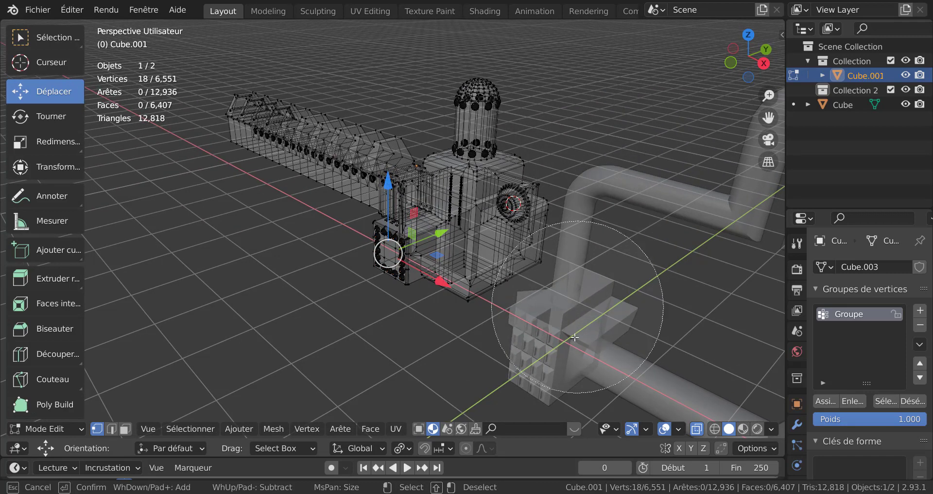
key(Escape)
scroll(510, 238, up, 5)
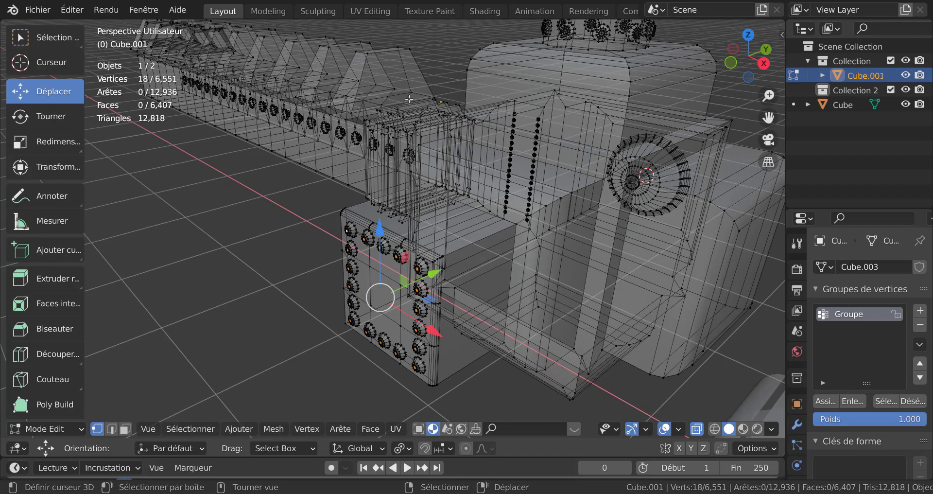
Grow the selection twice around the block's rivet centres and turn off X-ray
middle_drag(495, 220, 515, 249)
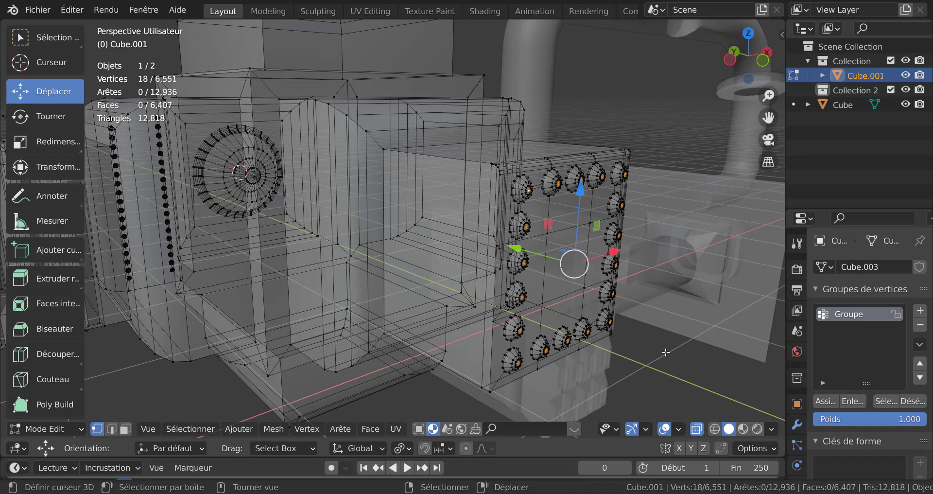
key(ctrl+KP_Add)
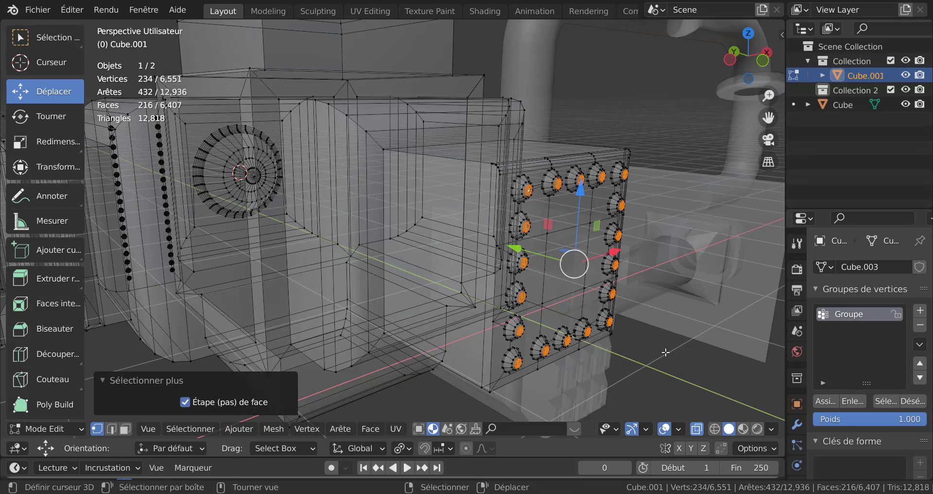
key(ctrl+KP_Add)
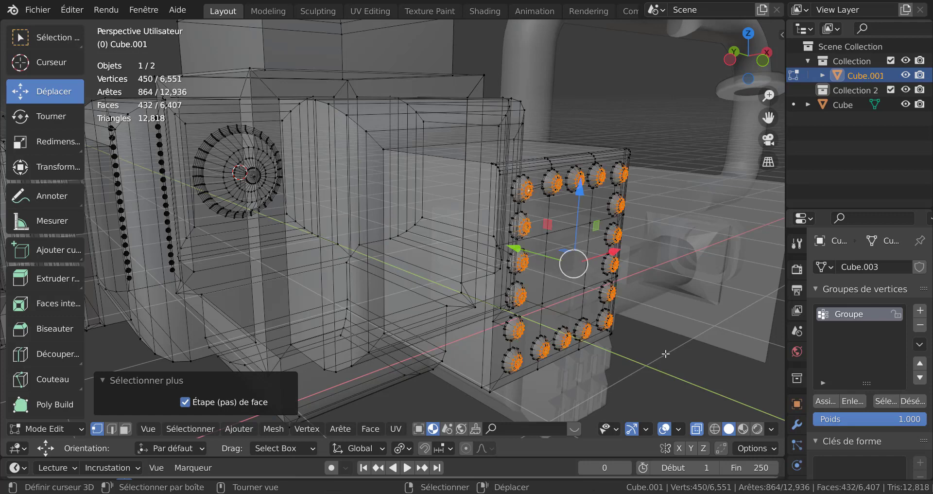
key(alt+z)
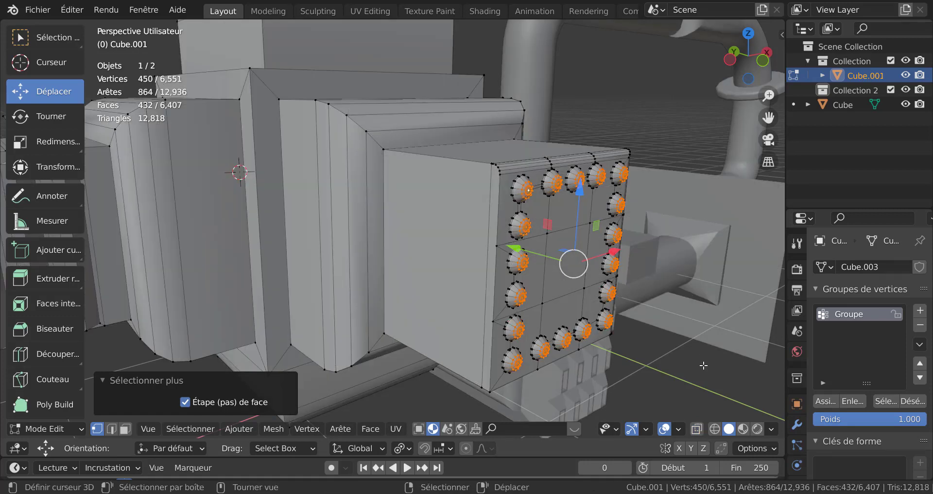
Flatten the selected rivet caps on the block face with LoopTools Flatten (Aplatir), using the Best fit plane
shift+middle_drag(687, 358, 566, 282)
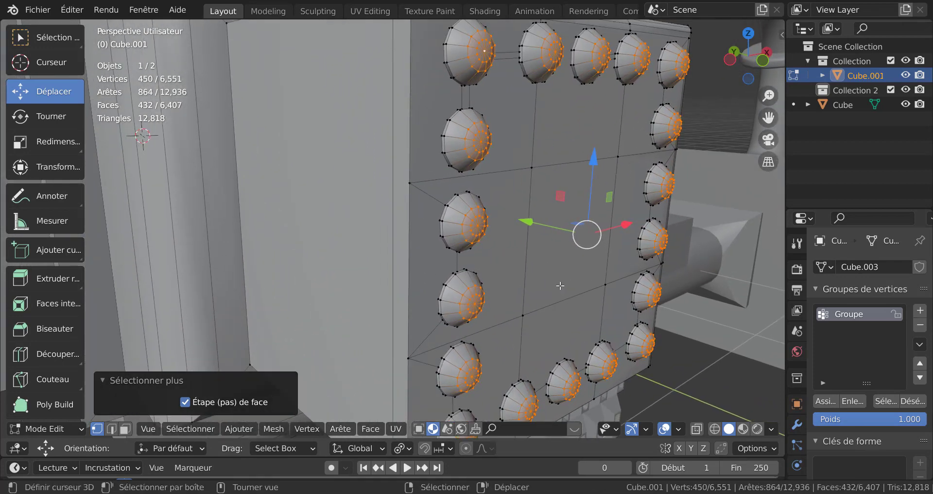
key(q)
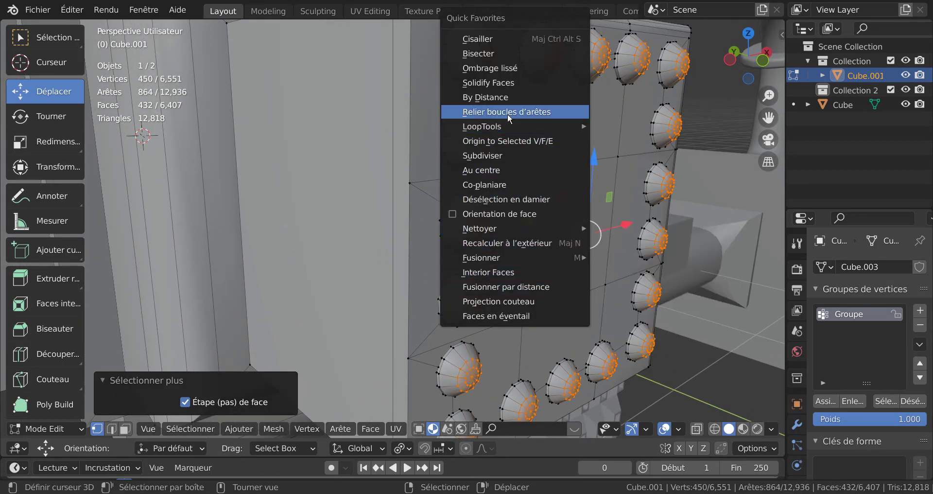
mouse_move(509, 126)
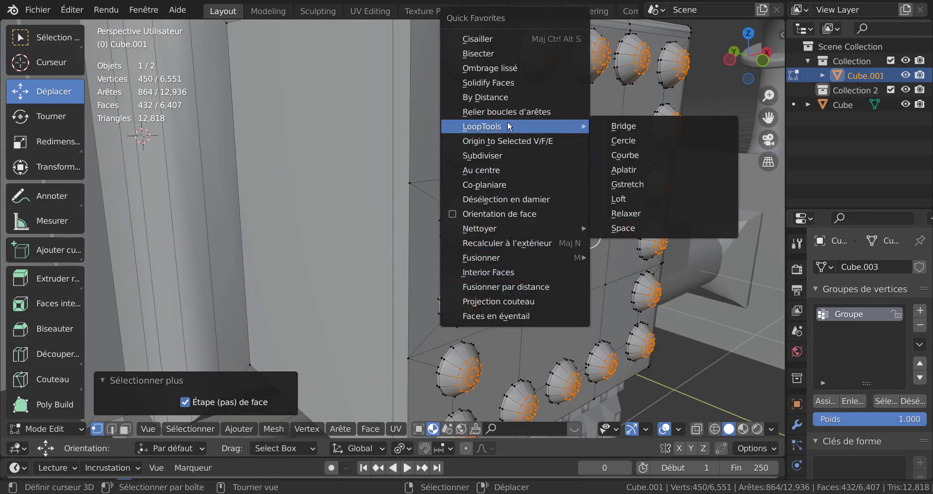
click(632, 172)
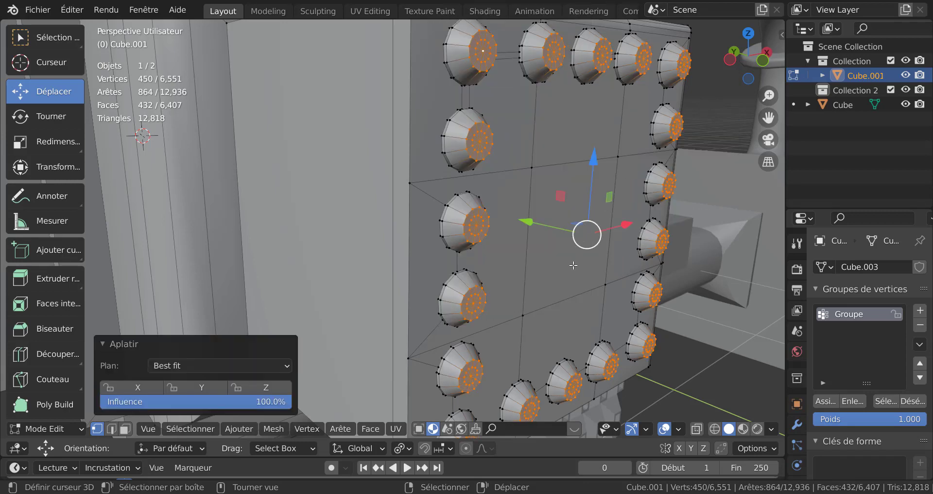
scroll(535, 274, up, 1)
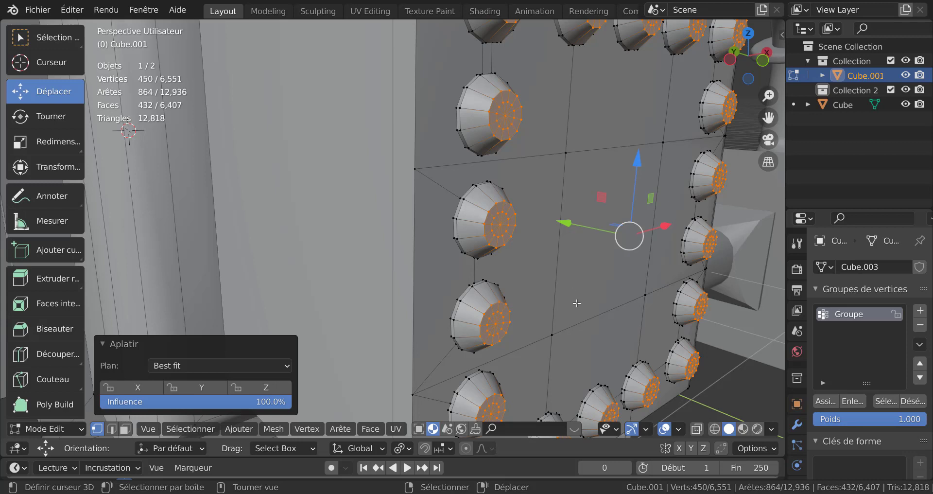
key(ctrl+b)
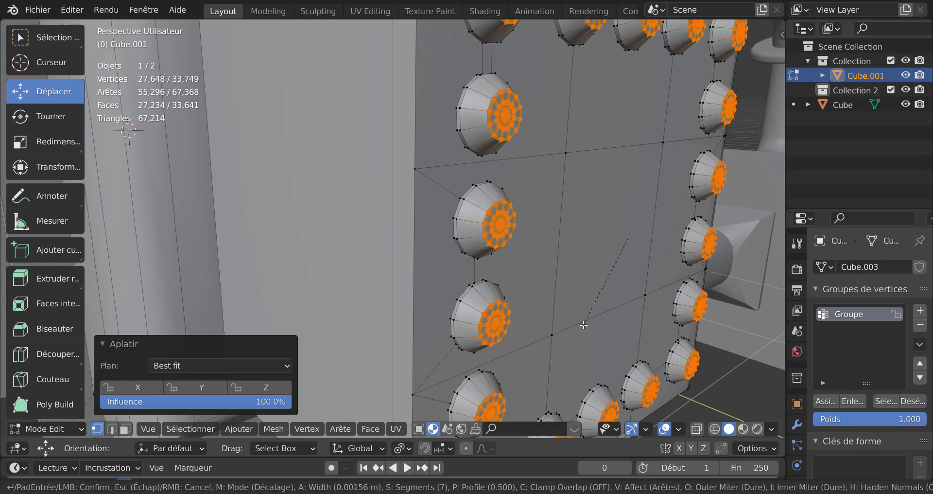
right_click(584, 324)
Select the edge loop around one flattened rivet top and extend the selection to similar vertices by normal
scroll(554, 286, up, 3)
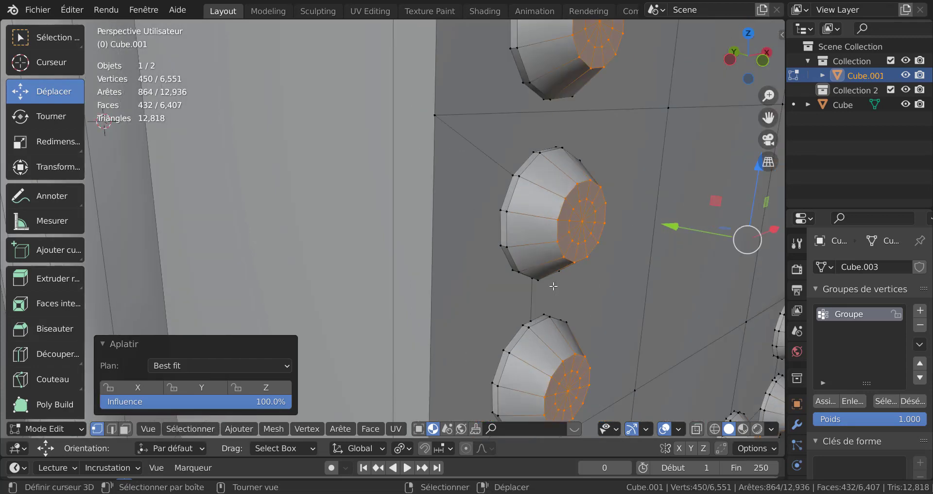
alt+click(557, 247)
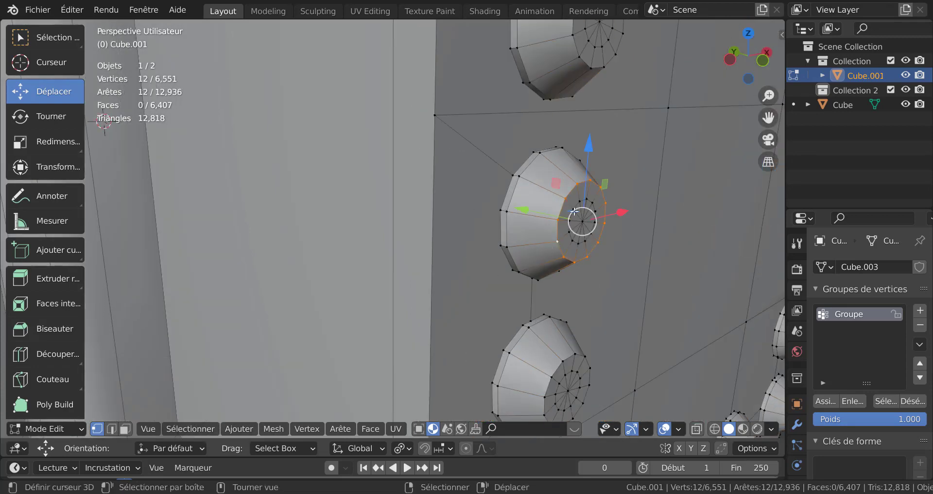
scroll(590, 212, down, 5)
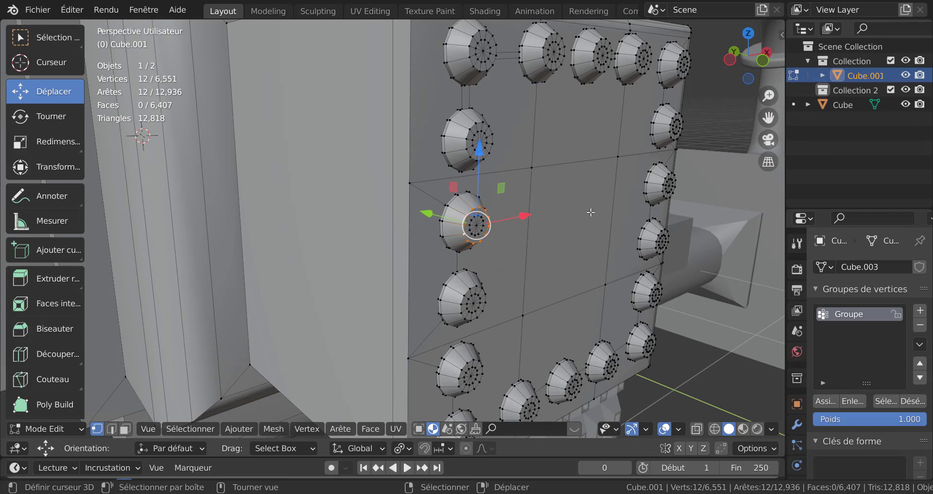
click(189, 430)
mouse_move(206, 272)
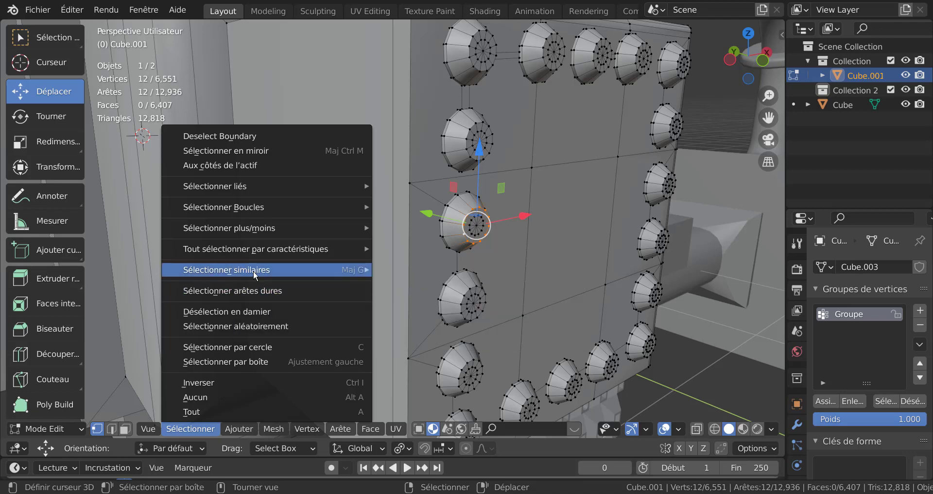
mouse_move(255, 275)
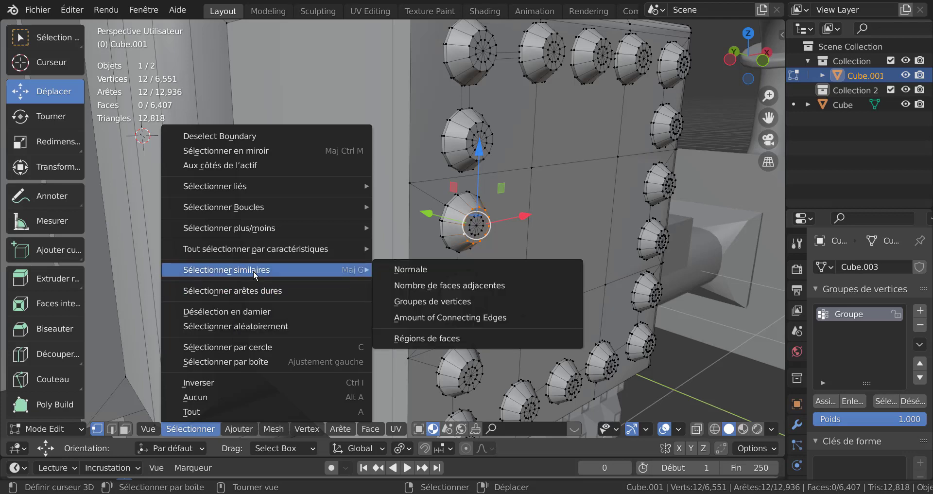
click(410, 268)
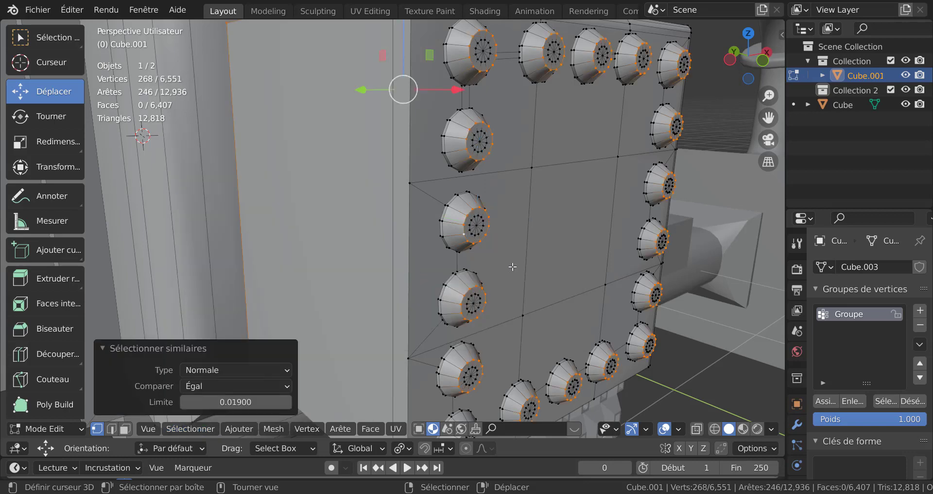
Turn on X-ray and show the whole model in top view to reveal similar vertices selected on the arm and body
scroll(513, 266, down, 5)
scroll(557, 258, down, 5)
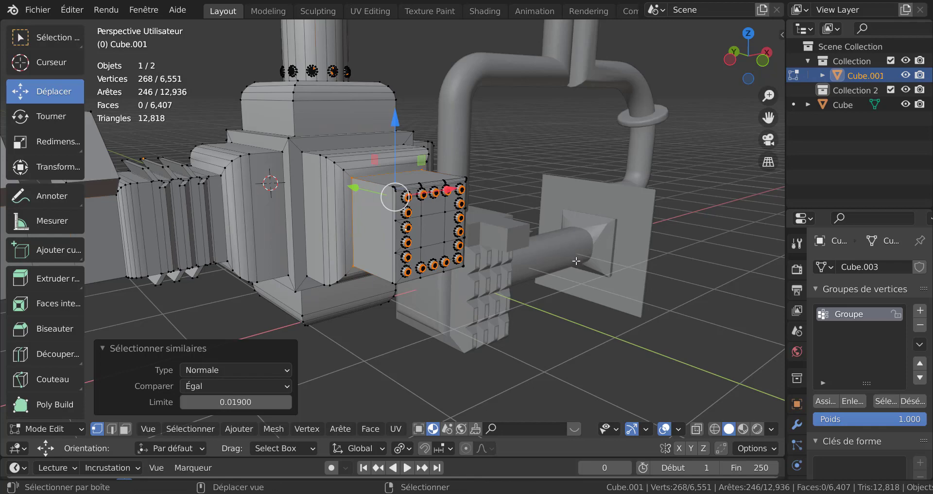
middle_drag(577, 261, 523, 276)
key(alt+z)
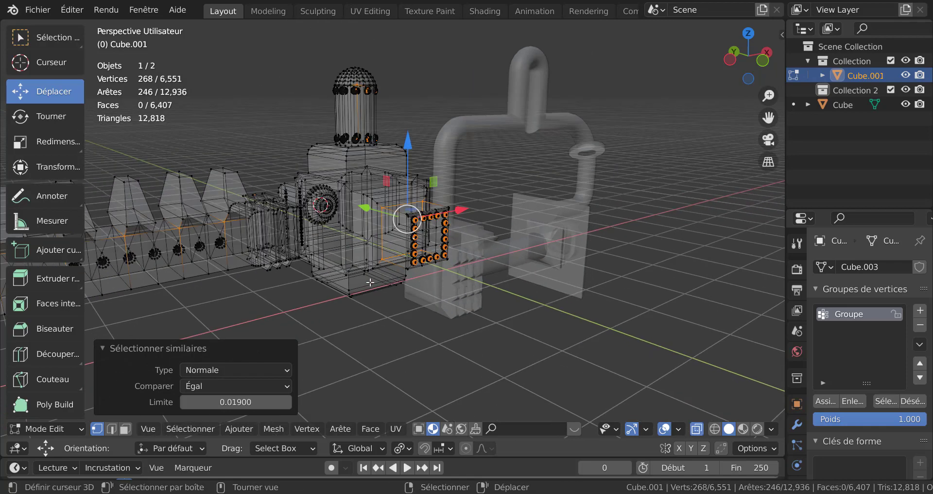
middle_drag(370, 282, 372, 321)
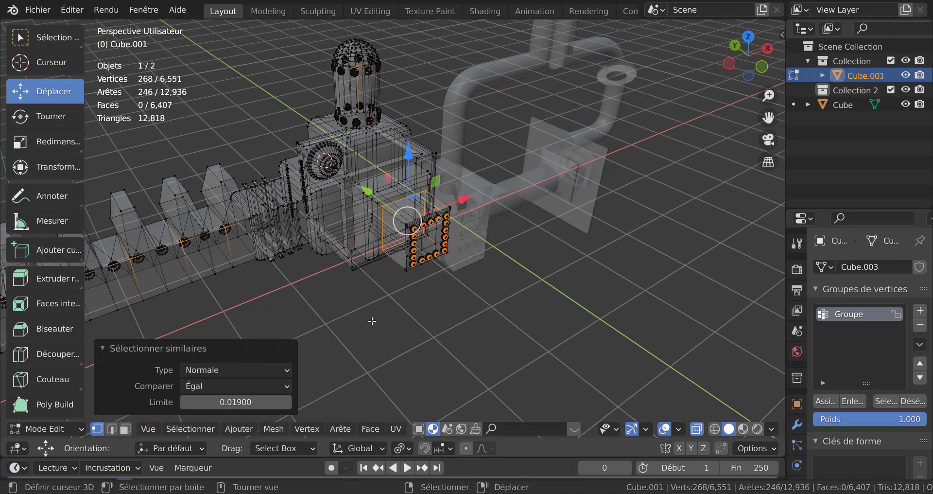
key(KP_7)
scroll(377, 321, down, 4)
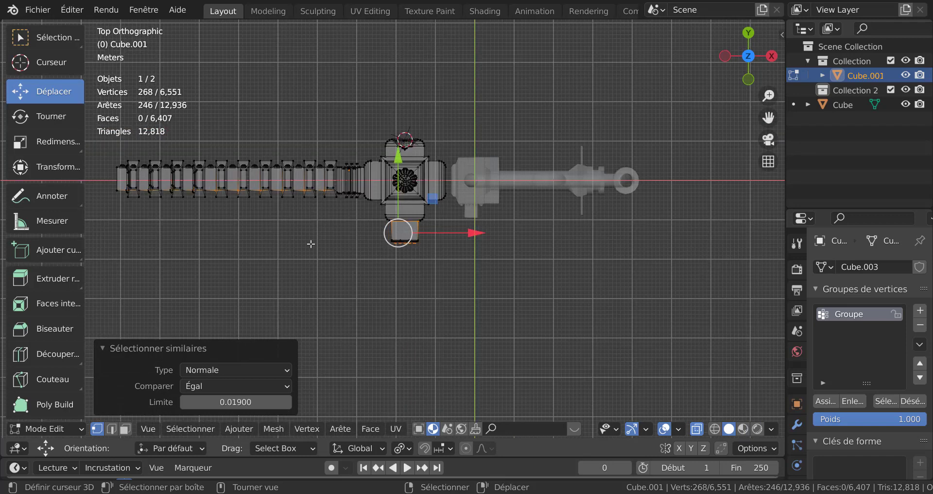
Try to box-deselect the toothed arm and main body, then clear the selection and undo that clearing
key(c)
key(Escape)
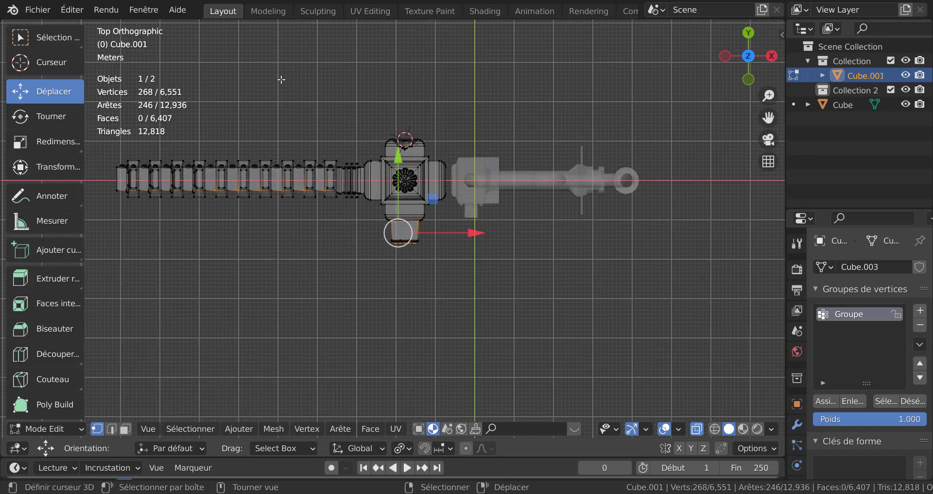
key(b)
drag(97, 110, 683, 228)
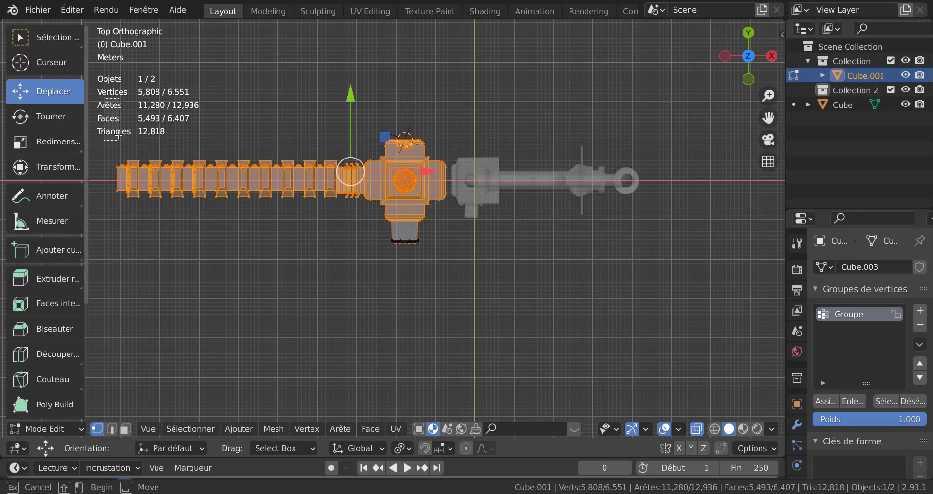
key(alt+a)
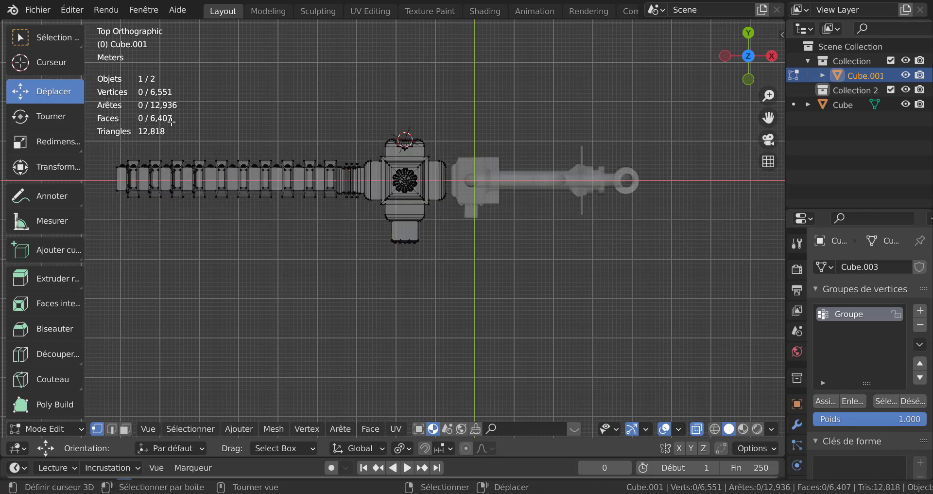
key(ctrl+z)
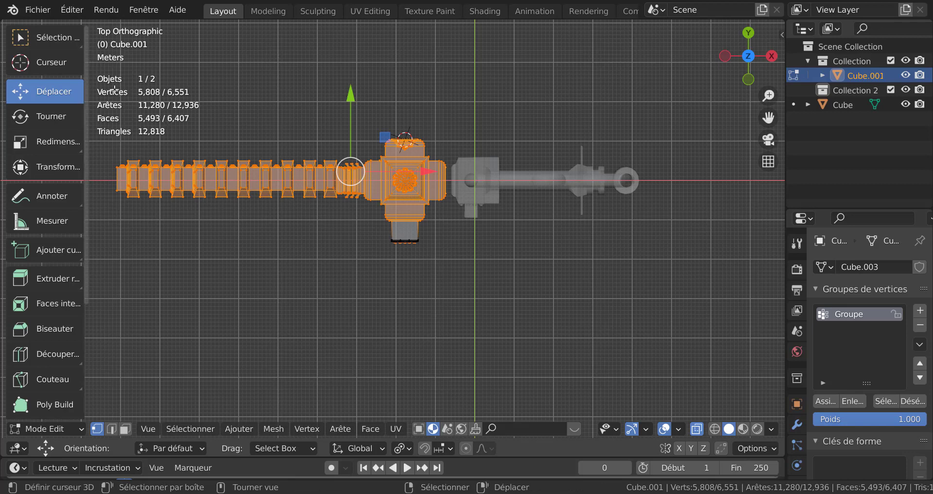
Box-deselect the toothed arm and main body in top view, leaving only the rivet-top loops on the block's front face selected
middle_drag(115, 90, 138, 110)
key(KP_7)
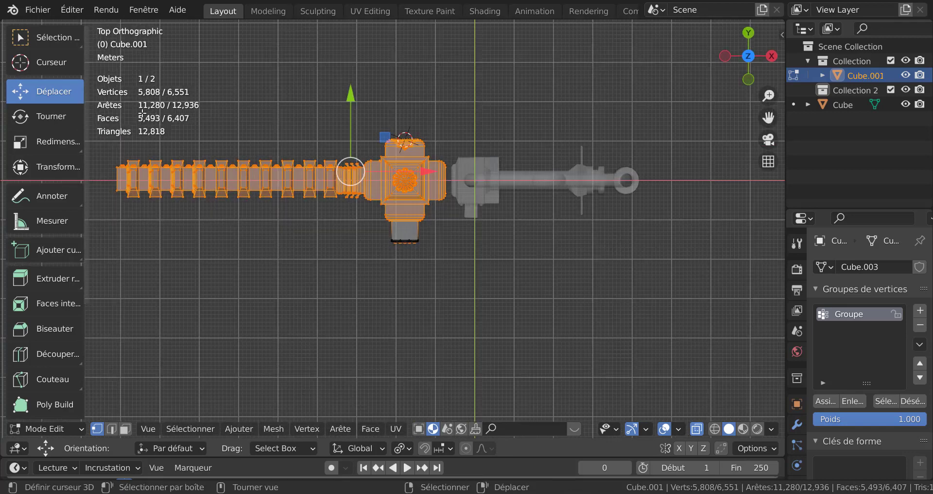
middle_drag(110, 119, 117, 124)
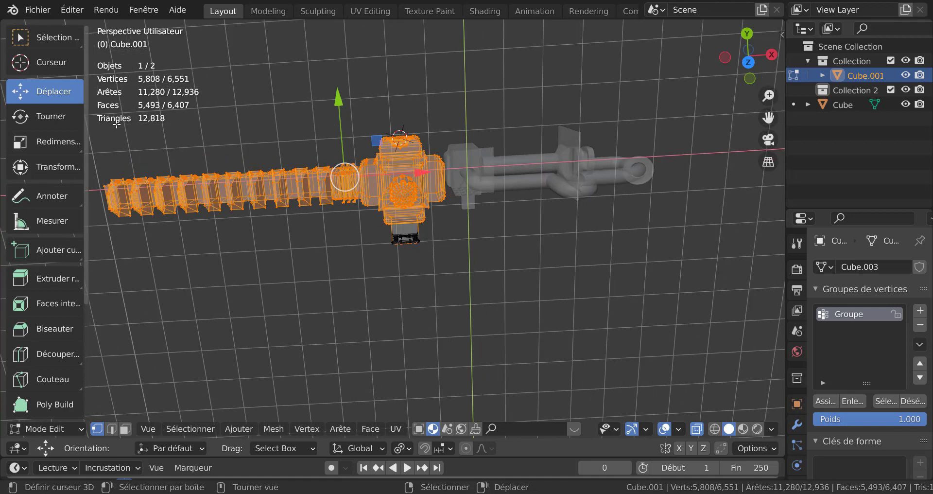
key(KP_7)
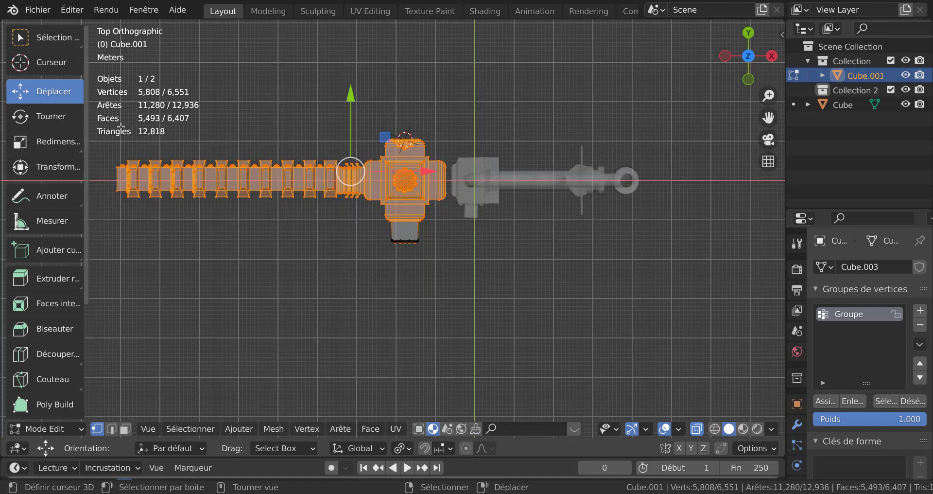
shift+middle_drag(108, 132, 174, 142)
key(b)
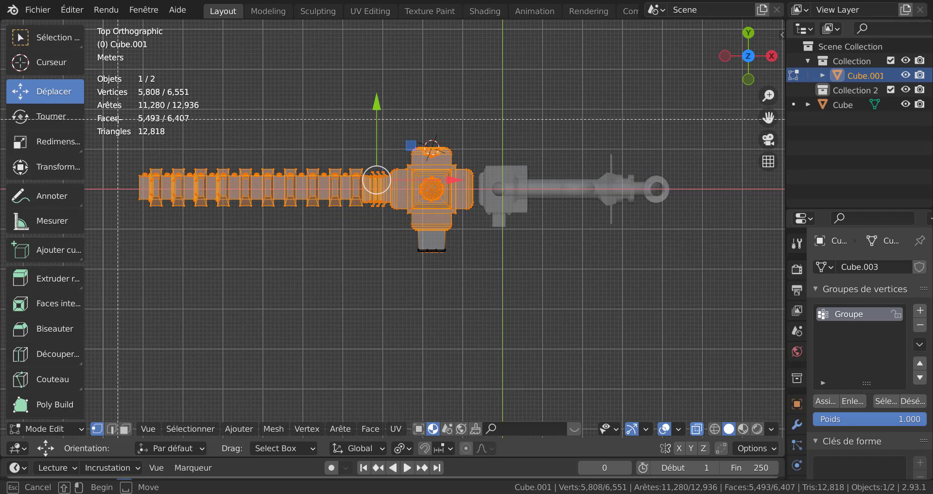
drag(123, 126, 692, 240)
scroll(579, 270, up, 5)
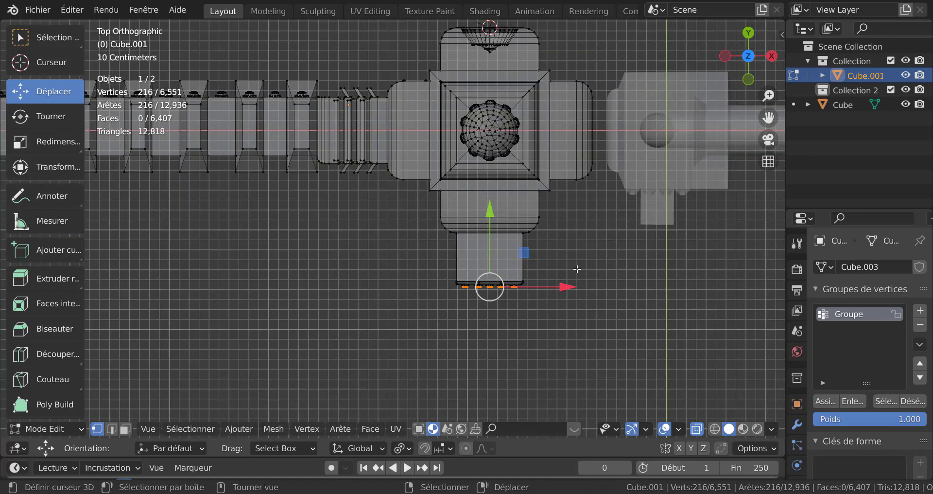
Bevel the selected rivet-top edge loops on the block's front face with 2 segments and a width of about 0.004 m
mouse_move(562, 322)
middle_down()
mouse_move(571, 257)
mouse_move(343, 214)
mouse_move(389, 253)
middle_up()
scroll(571, 257, up, 3)
key(alt+z)
scroll(506, 264, up, 4)
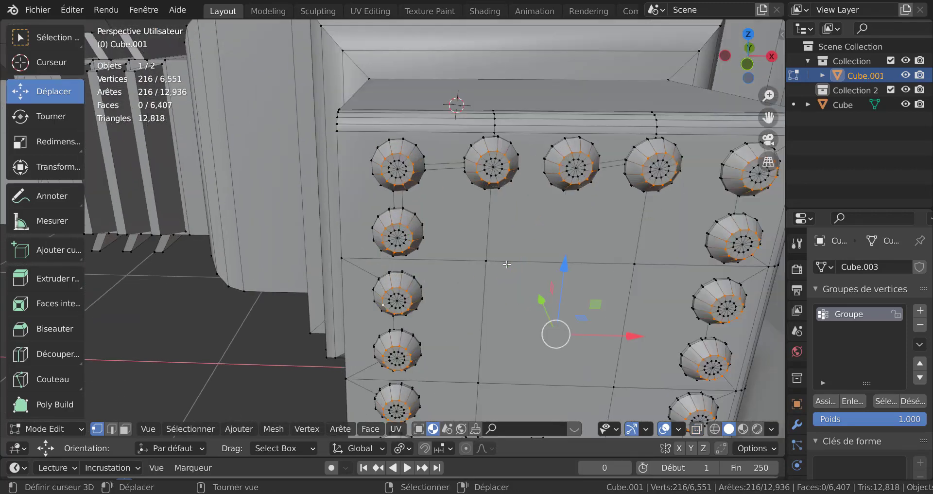
scroll(507, 264, up, 2)
key(ctrl+b)
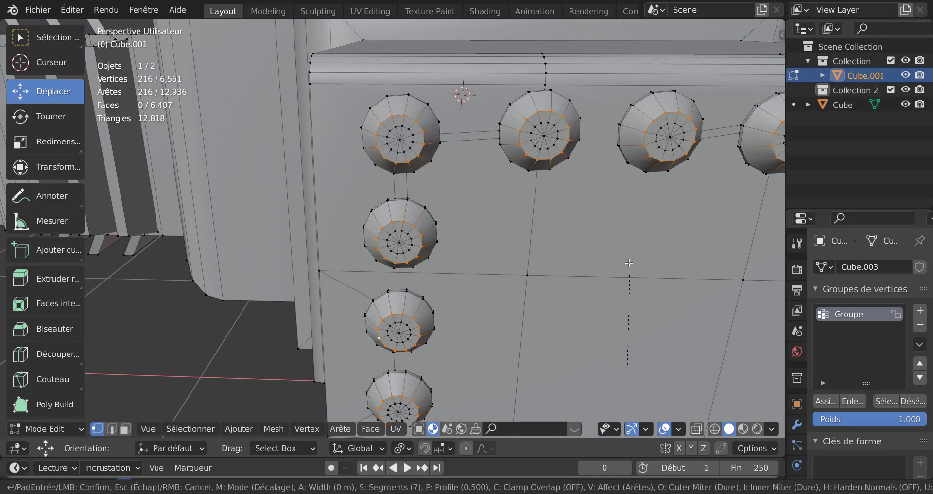
mouse_move(629, 222)
scroll(630, 222, down, 5)
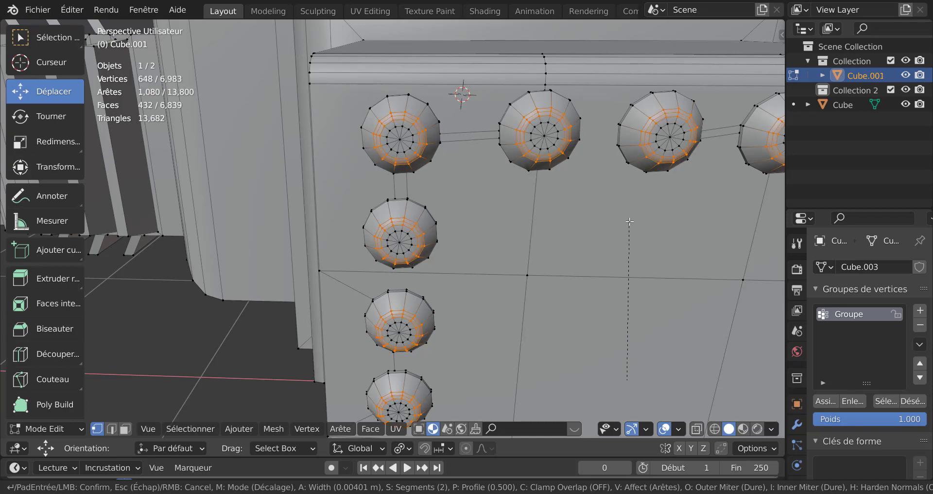
click(629, 222)
Examine the bevelled rivets on the square block in object mode and edit mode, up close and within the whole model
key(Tab)
scroll(581, 237, down, 5)
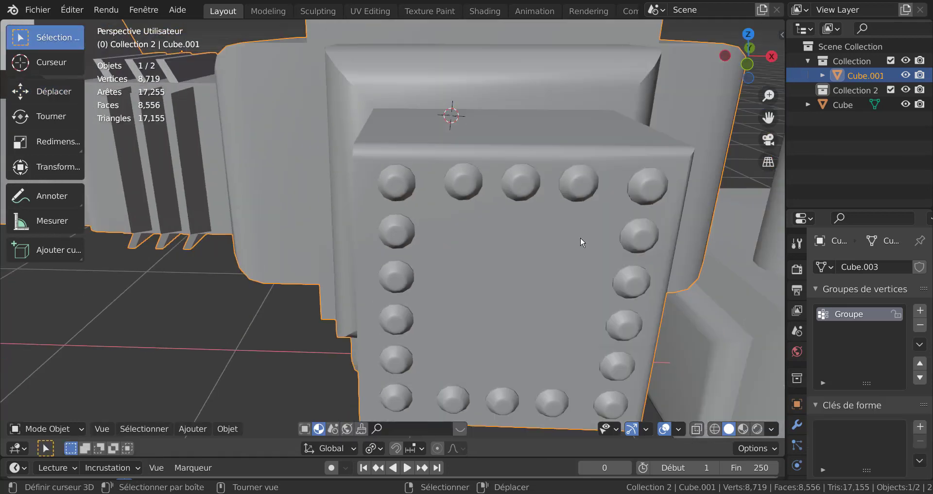
middle_drag(580, 237, 459, 265)
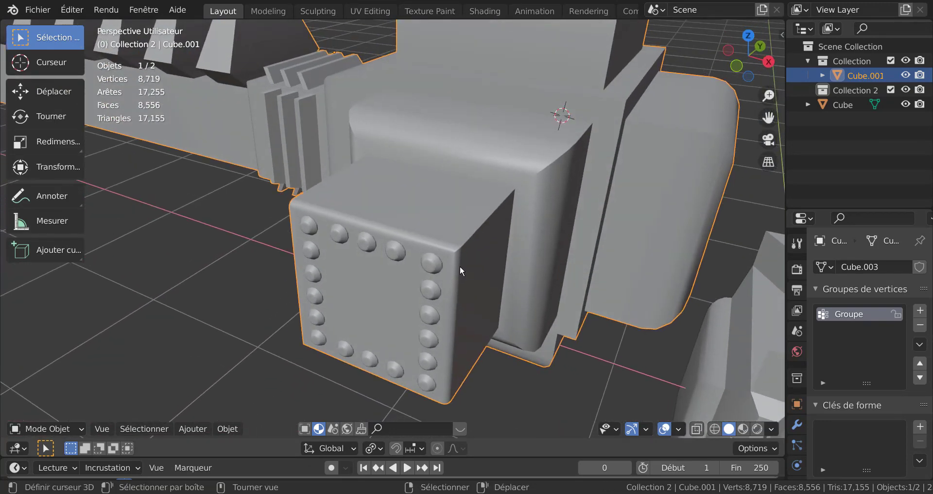
scroll(456, 259, up, 4)
key(Tab)
scroll(456, 255, down, 3)
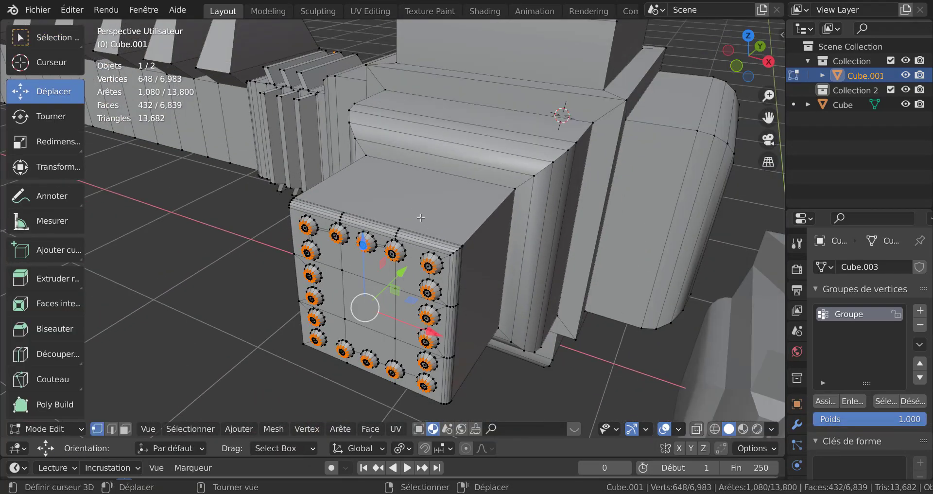
scroll(408, 238, down, 3)
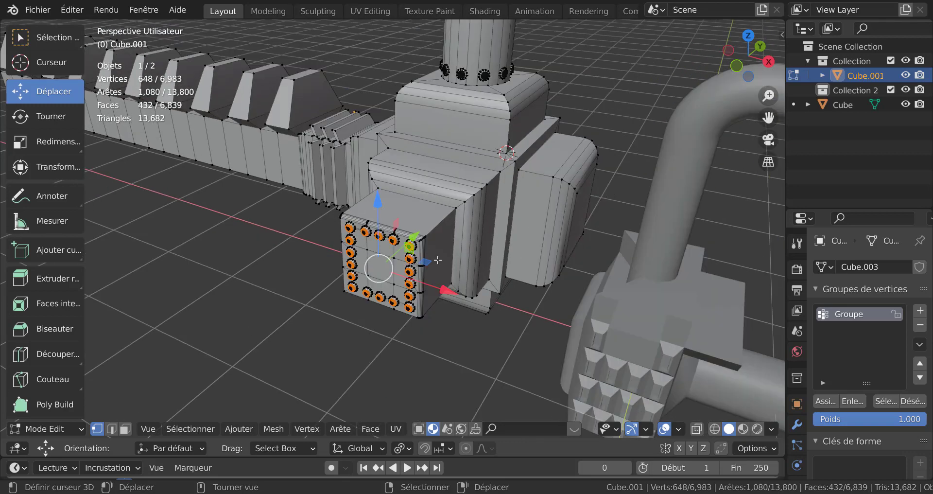
scroll(433, 306, down, 3)
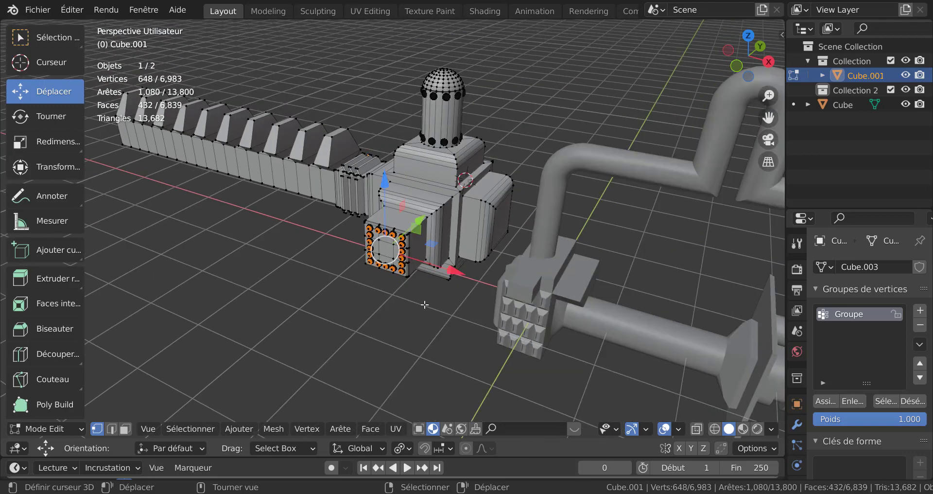
mouse_move(425, 304)
middle_down()
mouse_move(468, 282)
mouse_move(433, 308)
middle_up()
Leave mesh editing and add a separate 32-vertex cylinder object at the 3D cursor
click(229, 431)
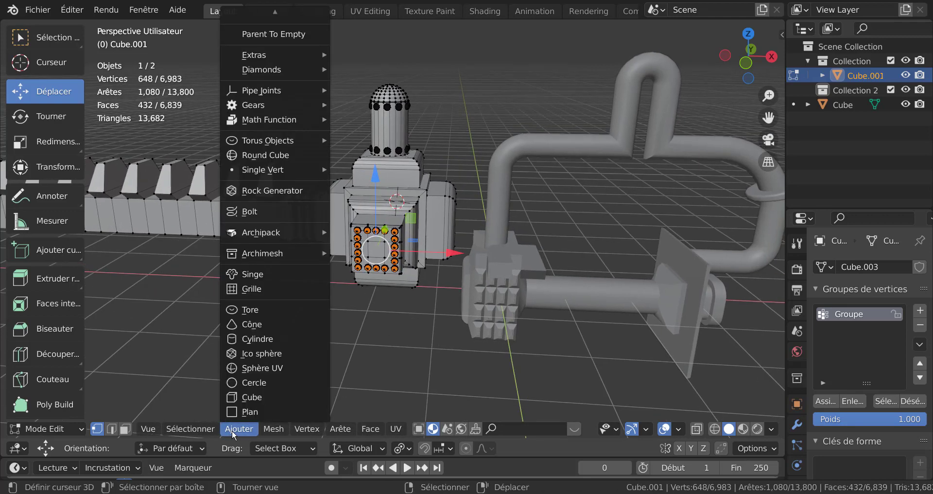
key(Tab)
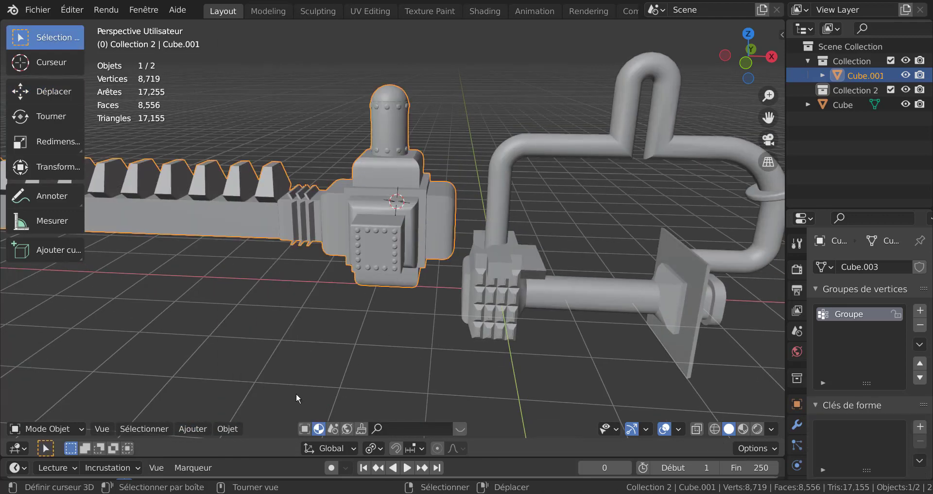
click(194, 430)
mouse_move(229, 411)
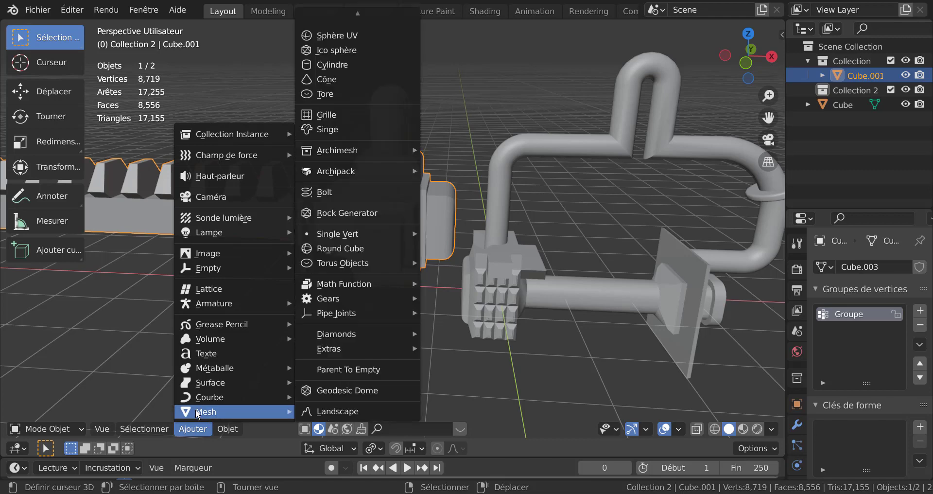
scroll(300, 57, up, 2)
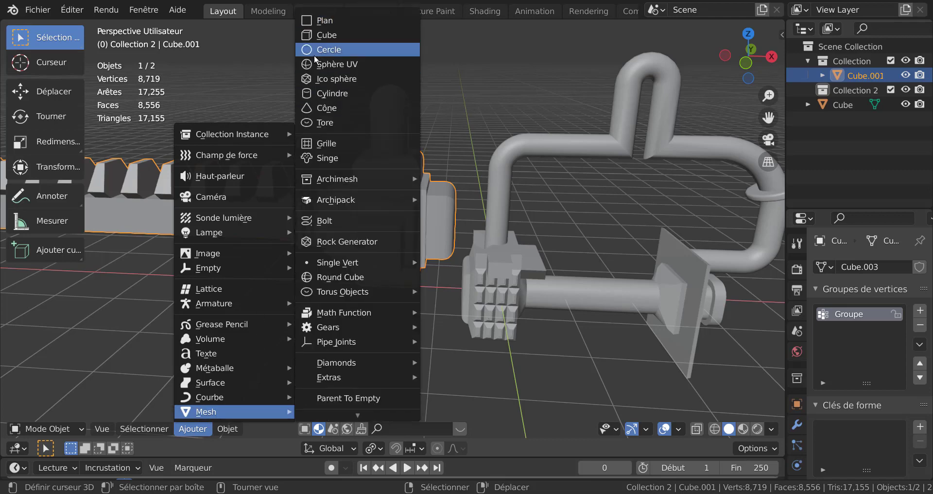
click(326, 93)
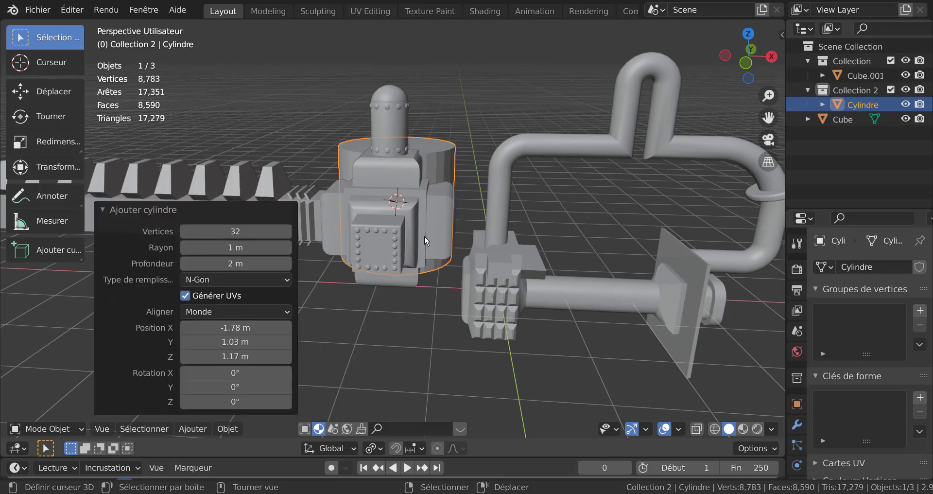
Scale the cylinder uniformly by about 0.223 and rotate it 90° about the global X axis
middle_drag(446, 256, 476, 273)
scroll(593, 288, up, 2)
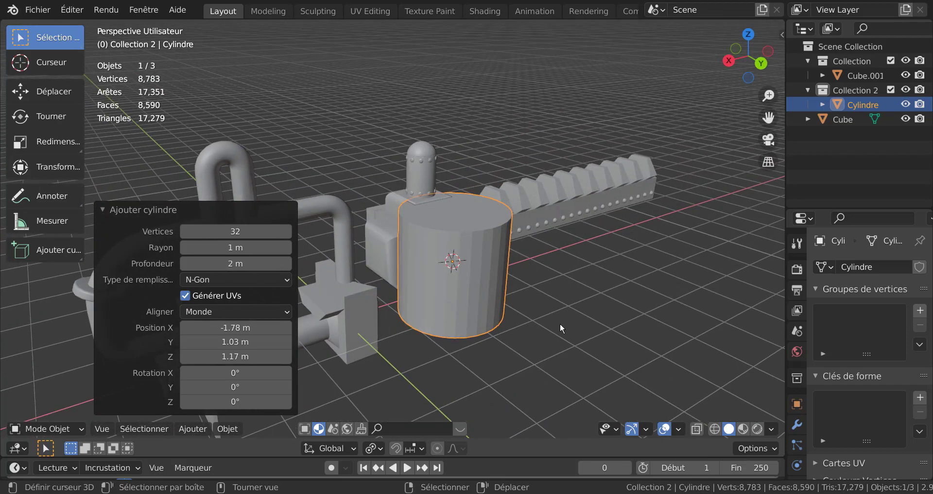
key(s)
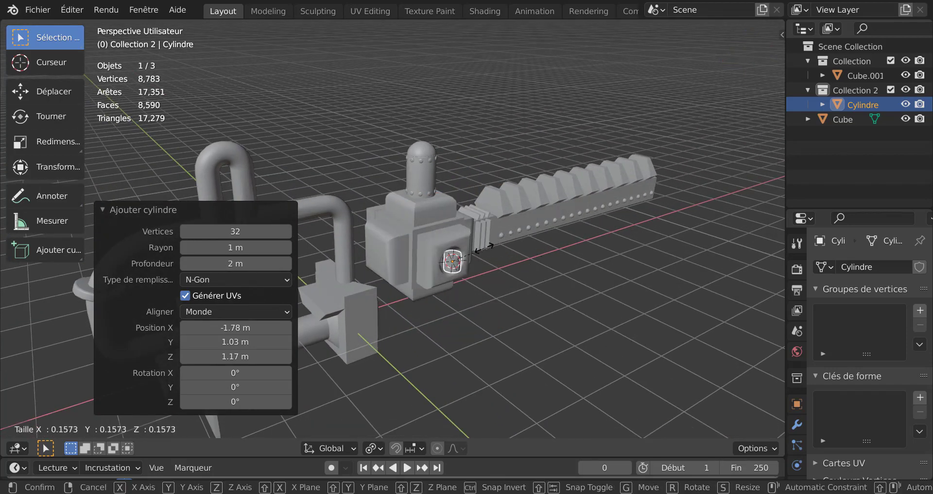
click(497, 249)
scroll(512, 270, up, 3)
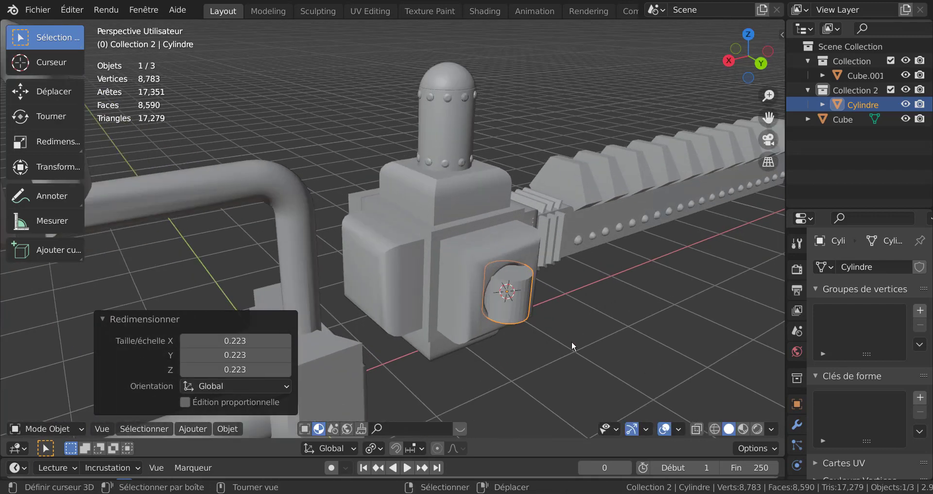
key(r)
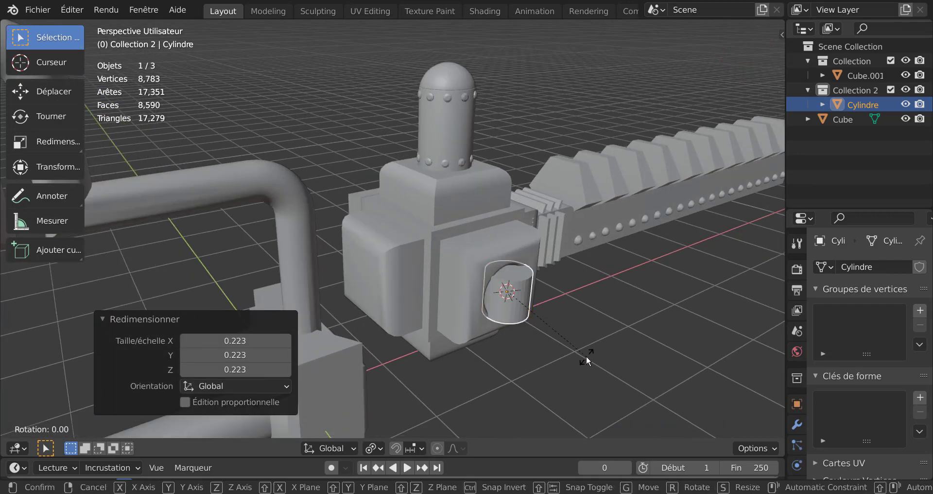
text(x90)
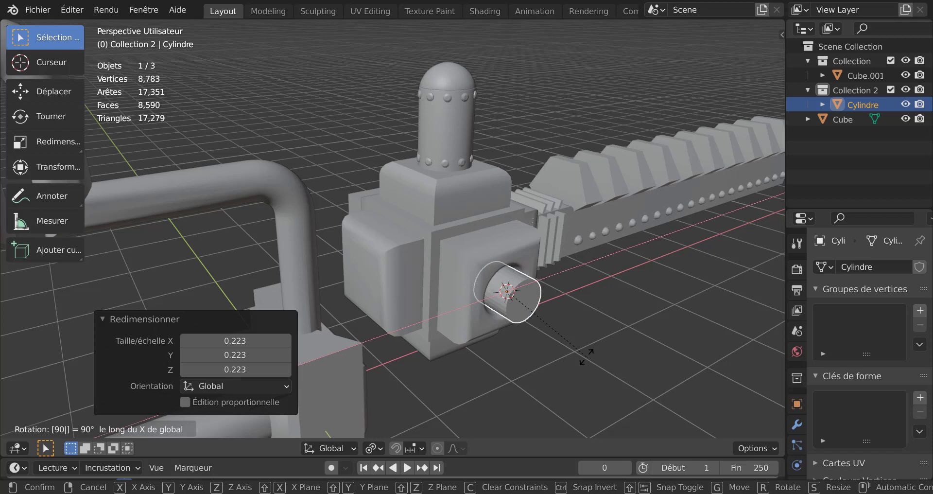
key(Return)
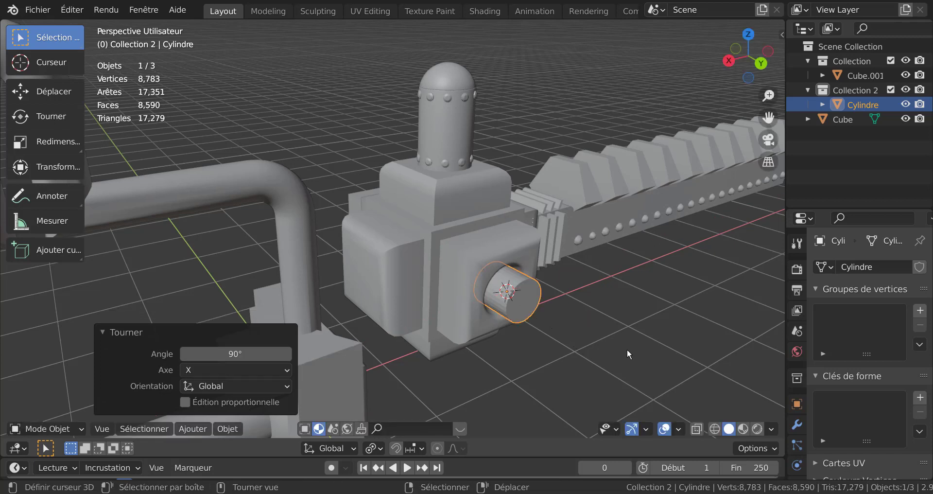
Scale the cylinder uniformly by about 0.363 and raise it about 0.89 m along the global Z axis
key(s)
click(553, 291)
key(g)
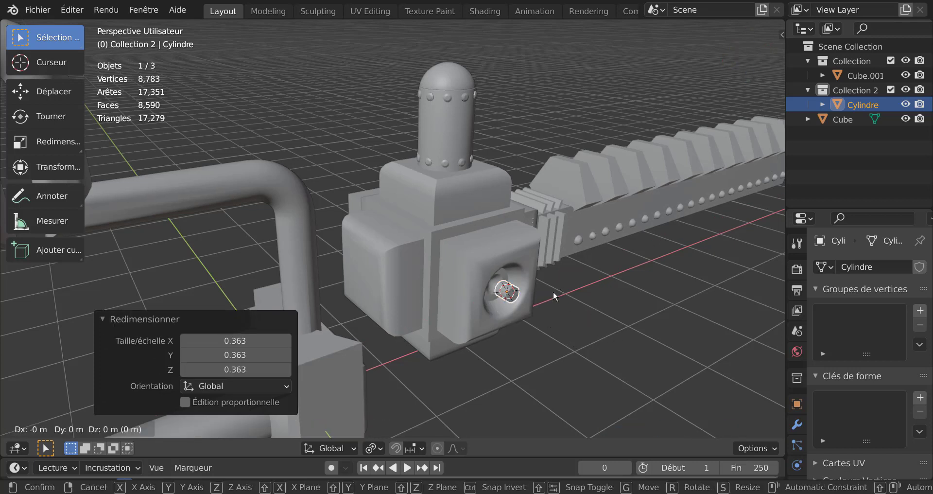
key(z)
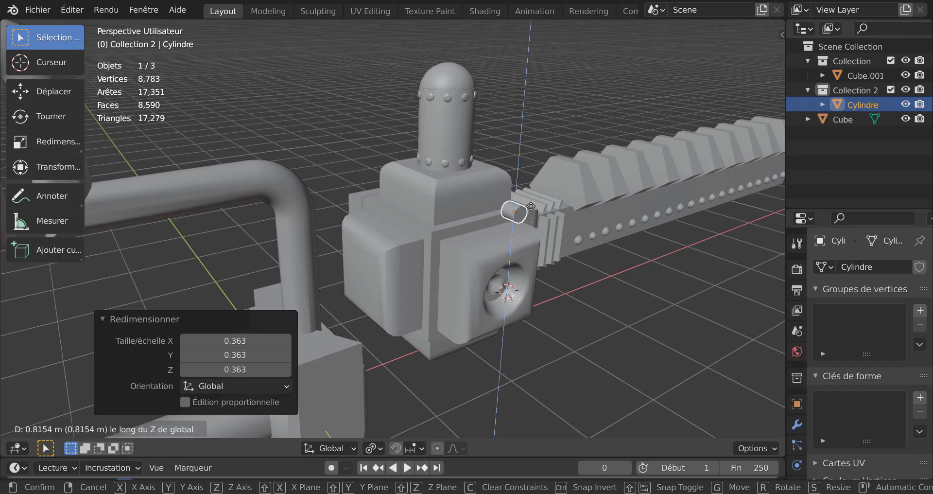
click(535, 208)
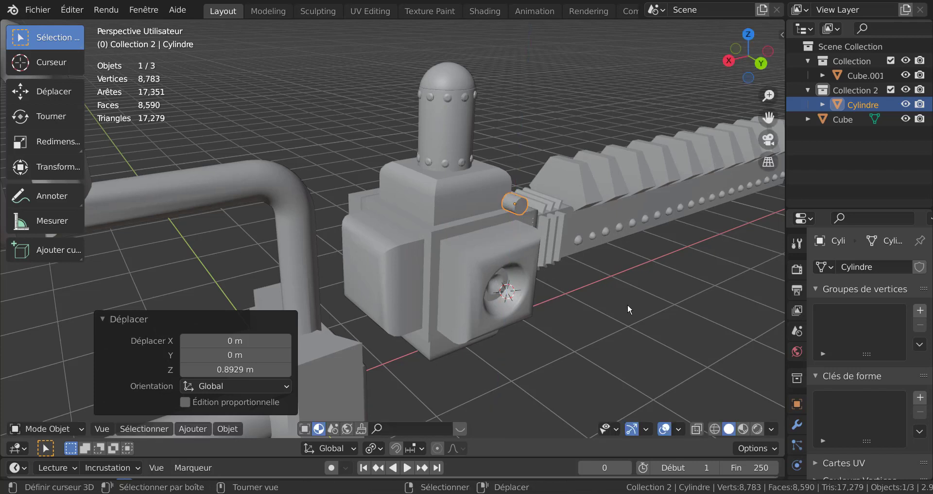
Move the cylinder about -0.56 m along Y and -0.15 m along Z, partly embedding it in the upper block's side
key(g)
key(y)
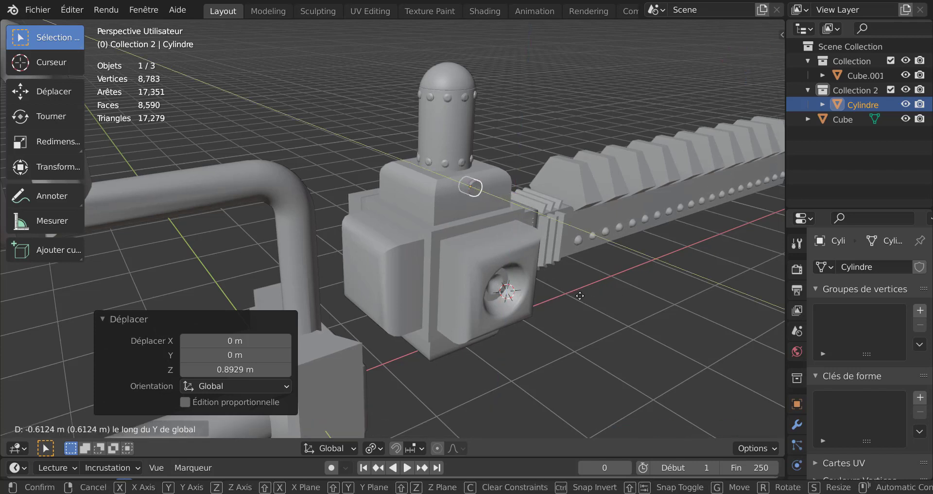
click(581, 296)
key(g)
key(z)
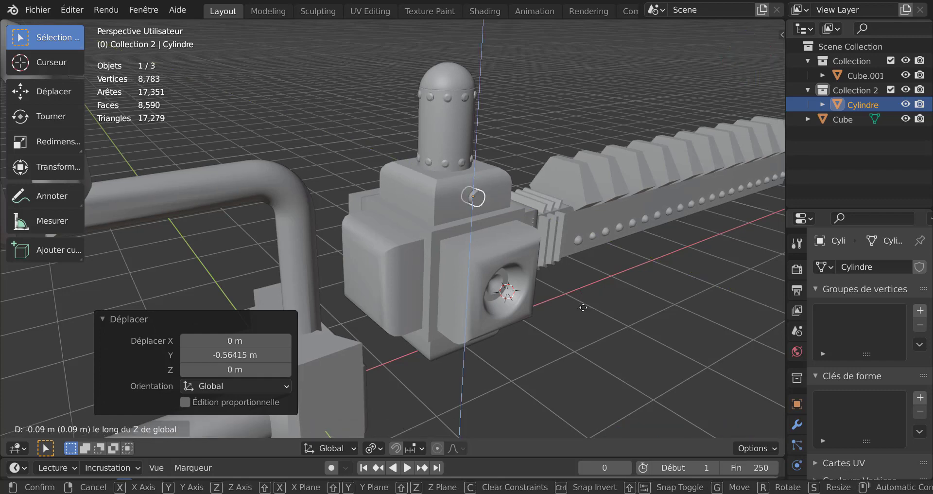
click(587, 316)
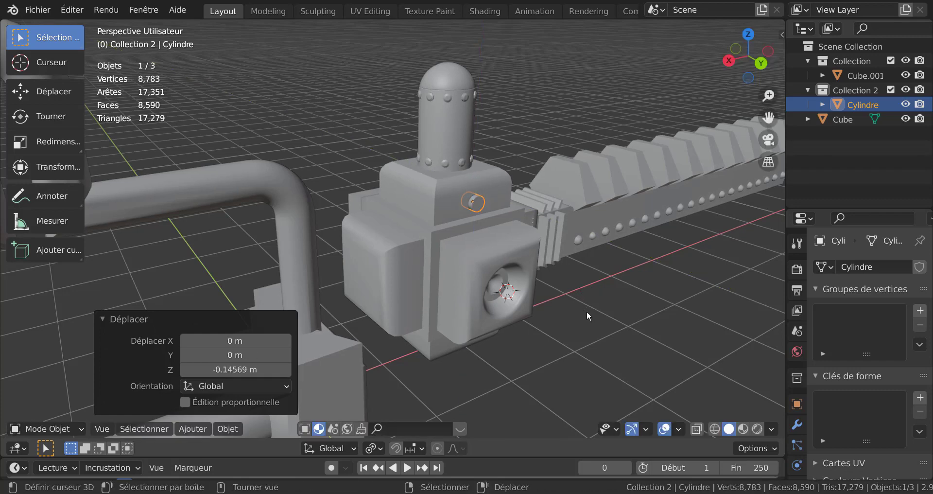
Examine the cylinder against the upper block's side up close, checking both objects' meshes in edit mode
middle_drag(587, 312, 559, 310)
scroll(539, 271, up, 5)
key(Tab)
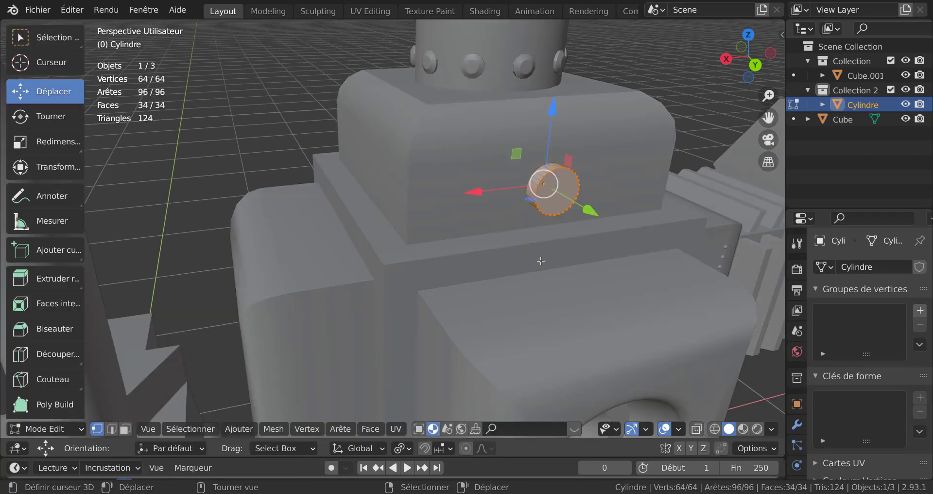
key(Tab)
click(610, 176)
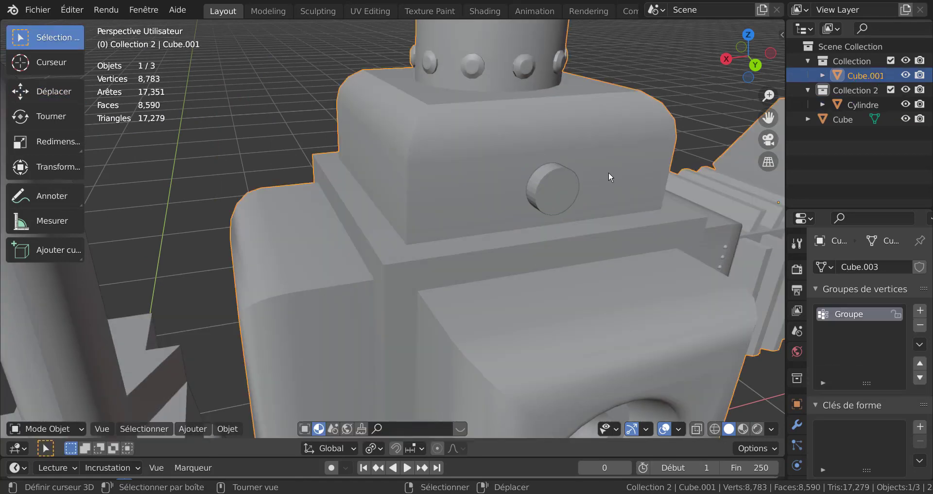
key(Tab)
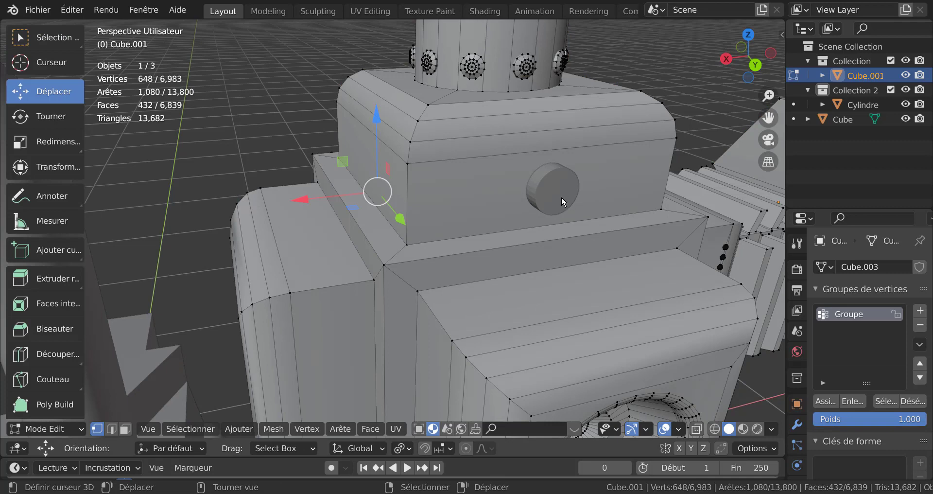
key(Tab)
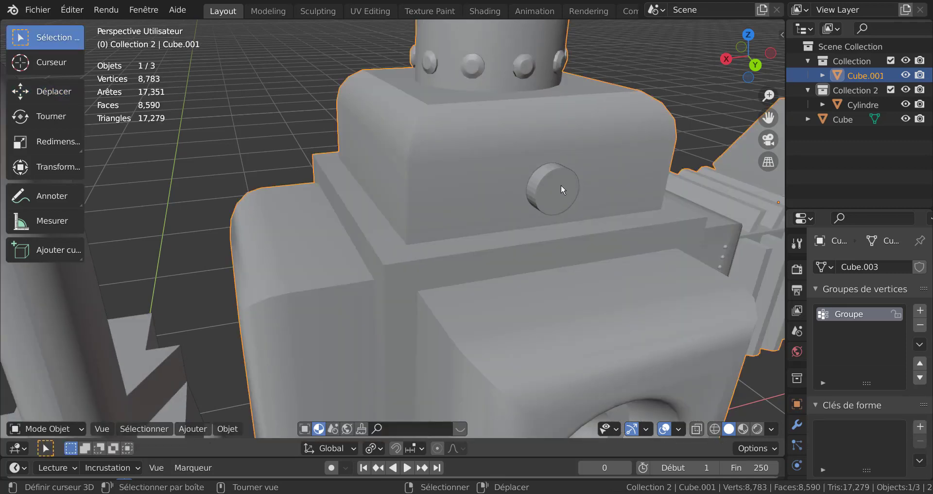
Apply smooth shading to the small cylinder and enable auto smooth at 30° for its normals
click(561, 185)
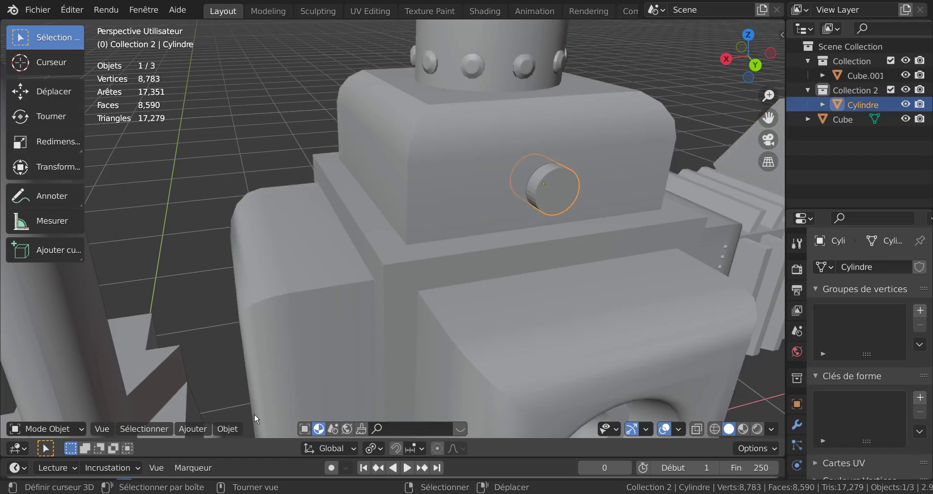
click(194, 427)
mouse_move(227, 429)
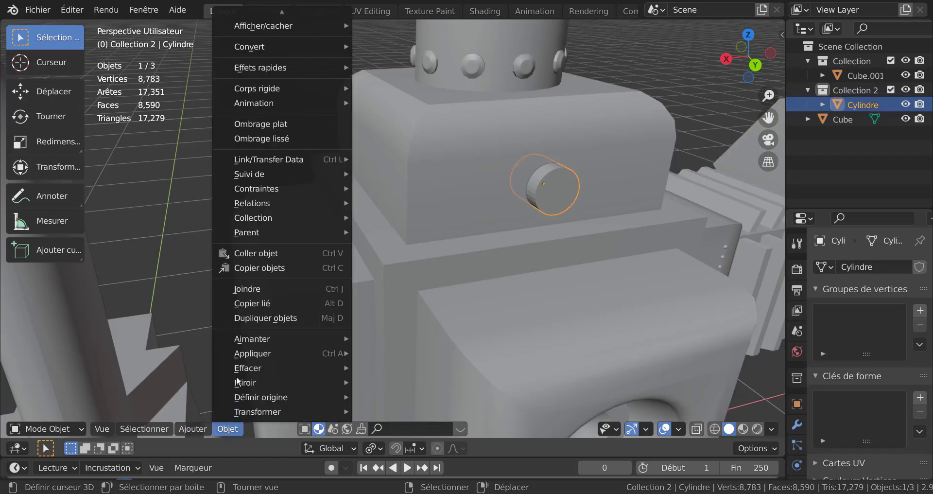
click(278, 139)
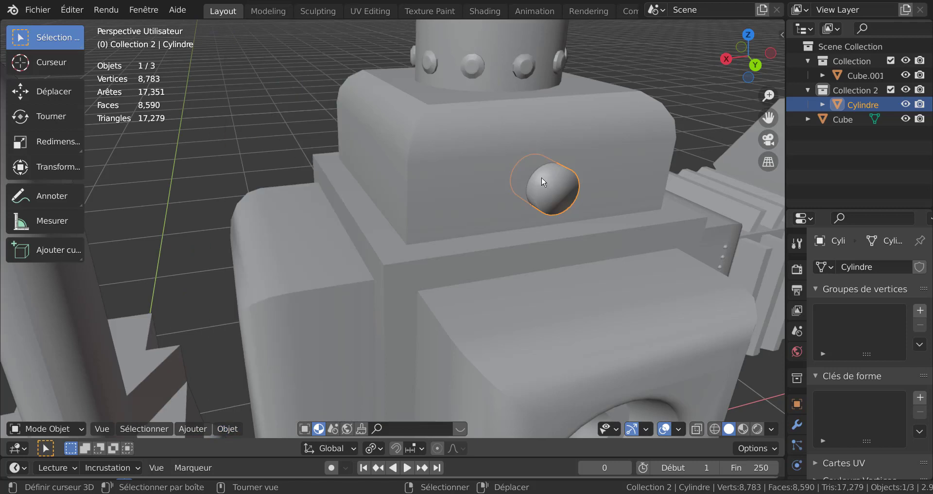
scroll(800, 432, down, 4)
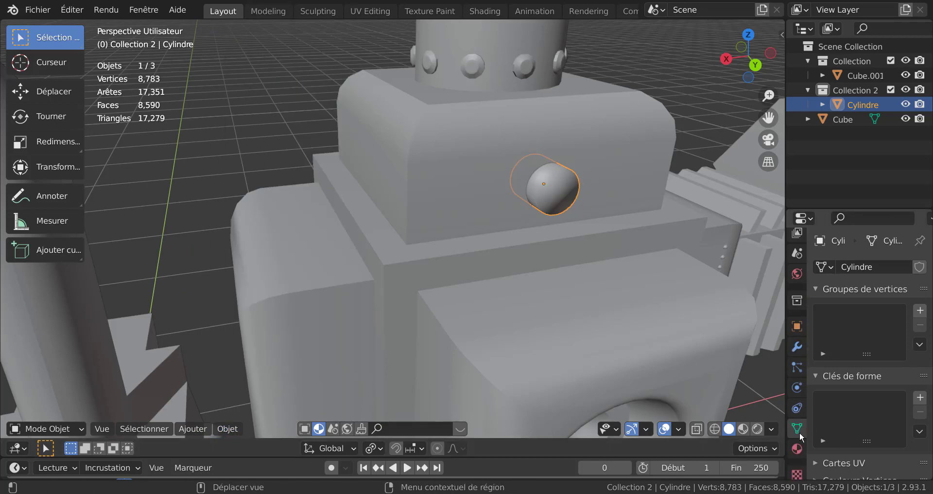
scroll(820, 437, down, 5)
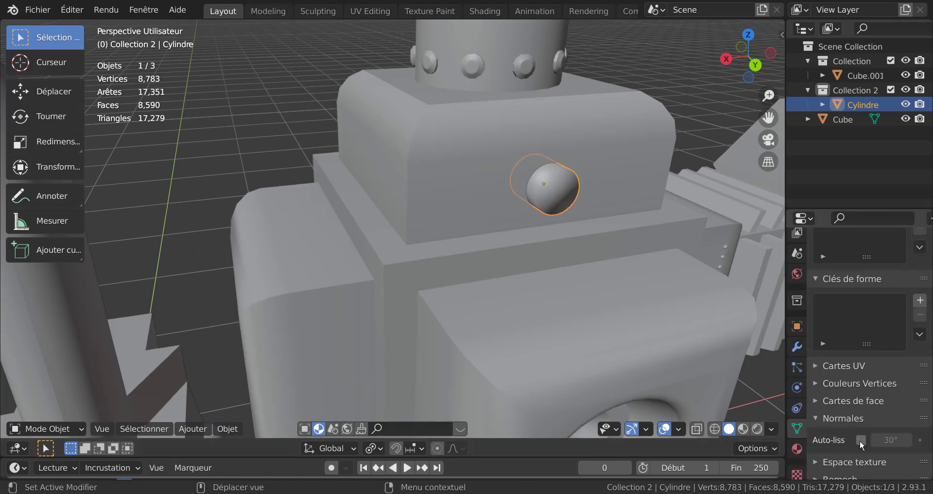
click(861, 439)
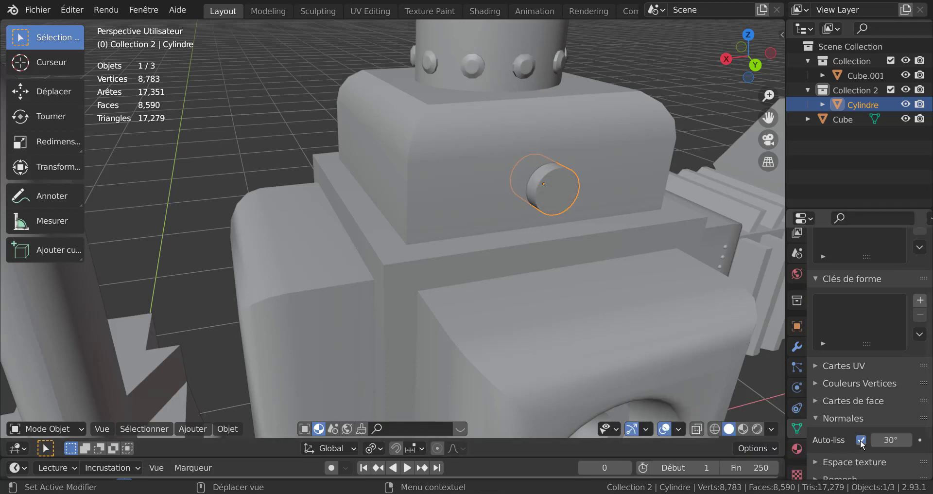
Cut the small cylinder out of the upper block's side with a Boolean difference on the main model
scroll(626, 190, up, 2)
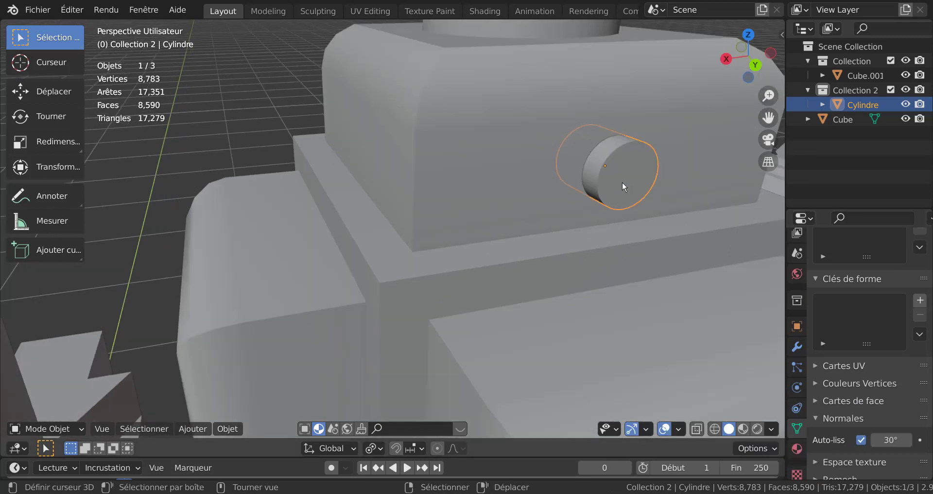
scroll(535, 157, down, 1)
shift+click(523, 152)
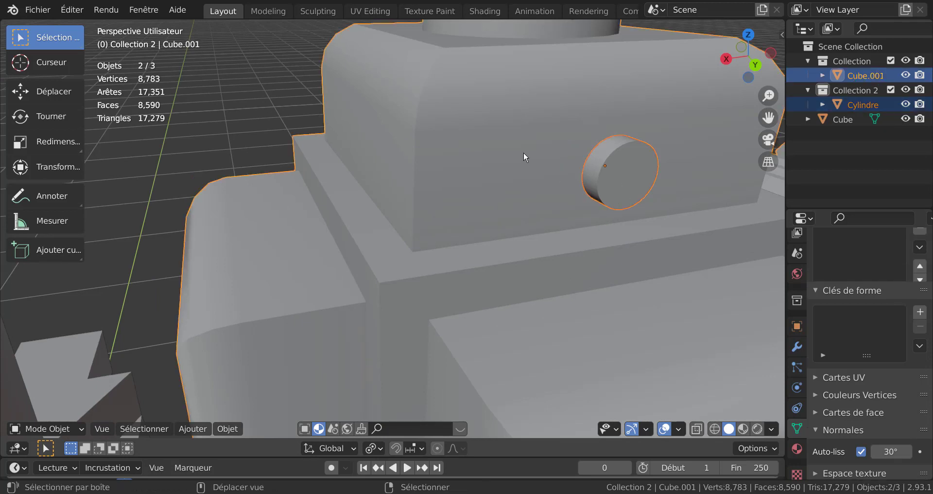
scroll(525, 155, down, 2)
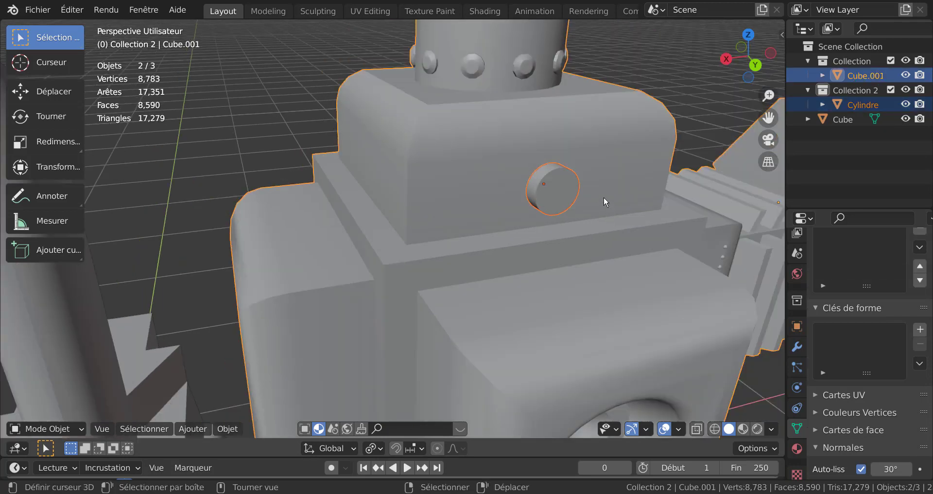
key(ctrl+KP_Subtract)
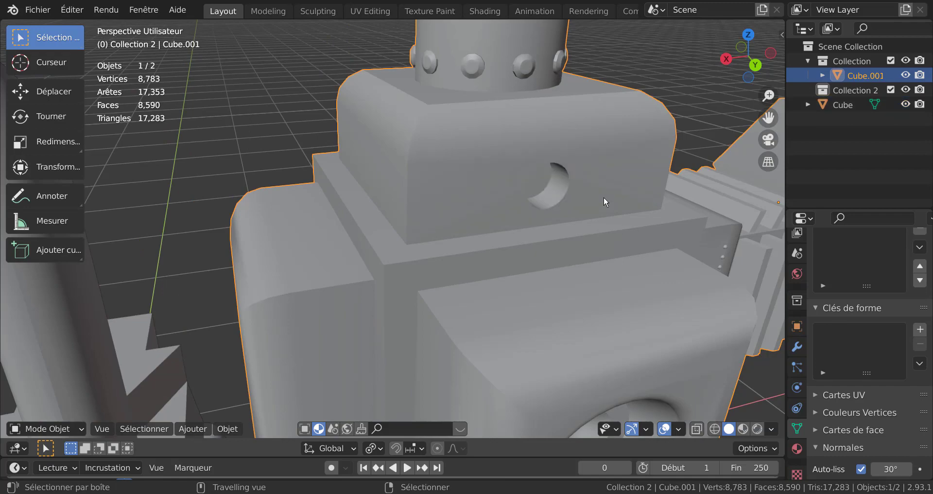
Scale the round hole's bottom face uniformly by 0.782 to taper its walls inward
key(Tab)
middle_drag(588, 187, 563, 205)
scroll(563, 205, up, 4)
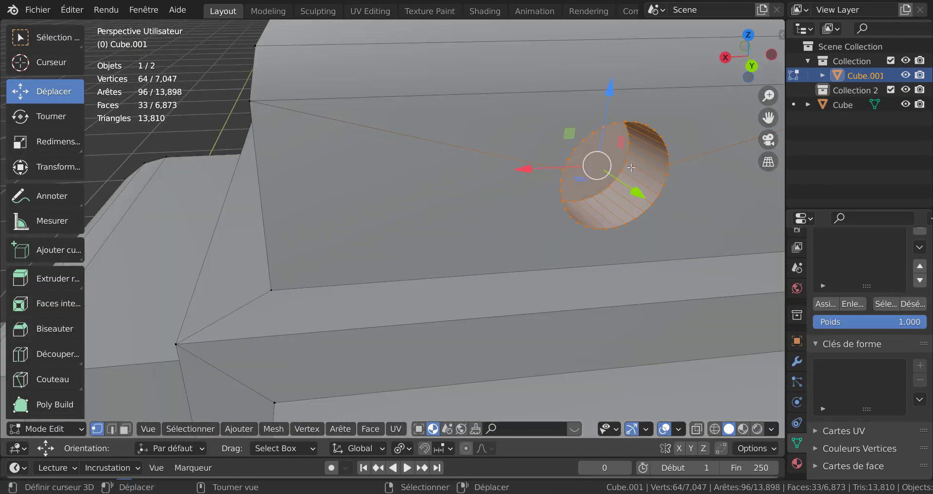
middle_drag(623, 196, 622, 169)
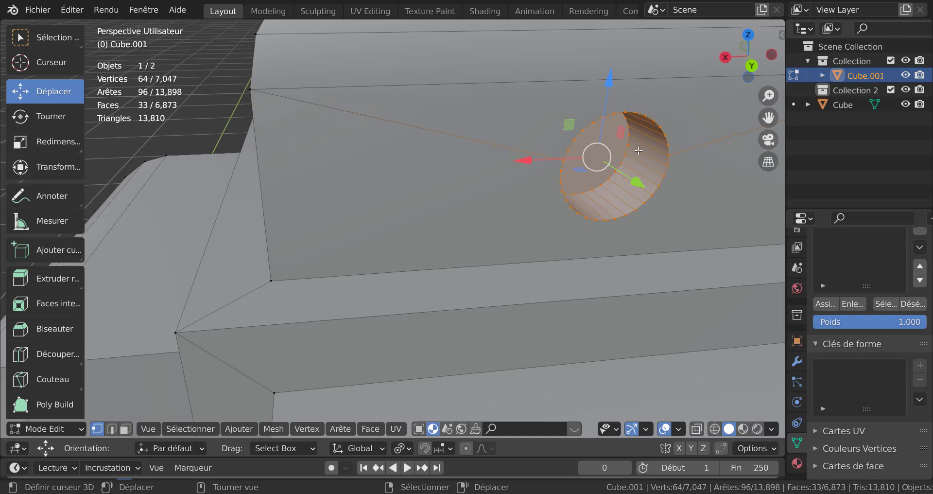
key(Tab)
middle_drag(616, 173, 551, 171)
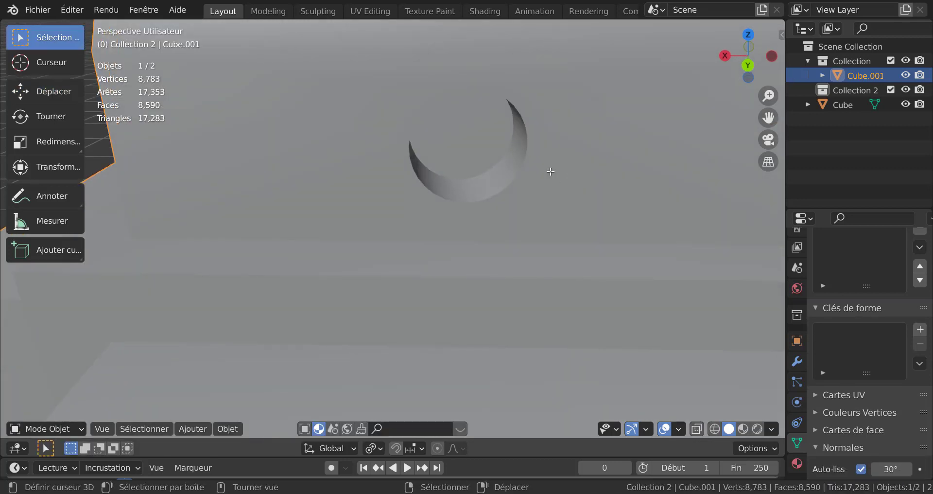
key(Tab)
key(alt+a)
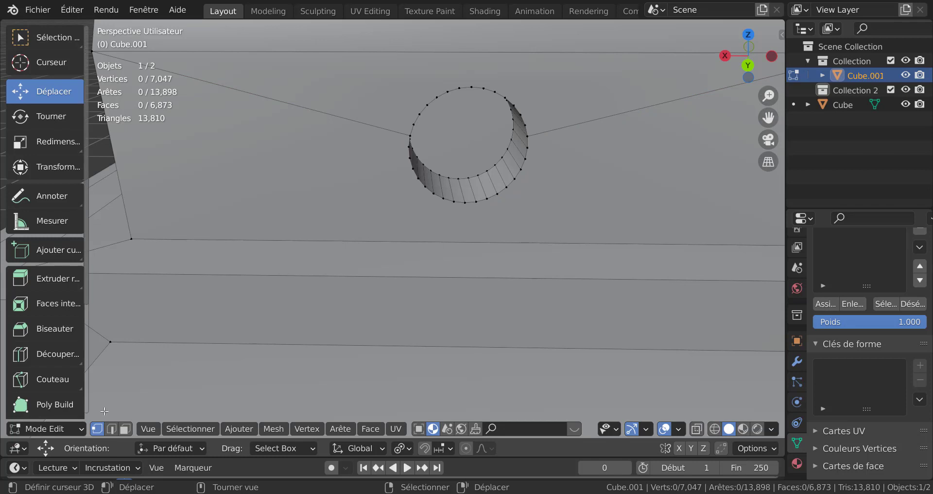
click(125, 428)
click(453, 135)
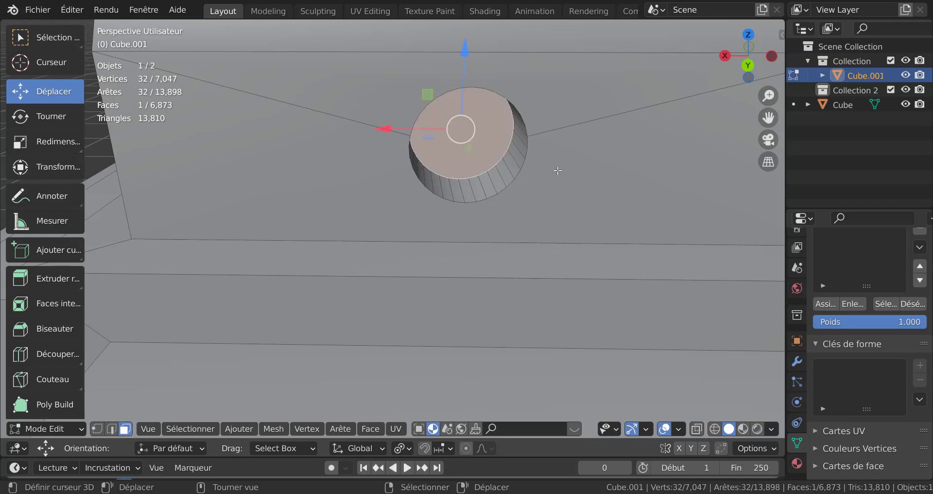
key(s)
click(581, 211)
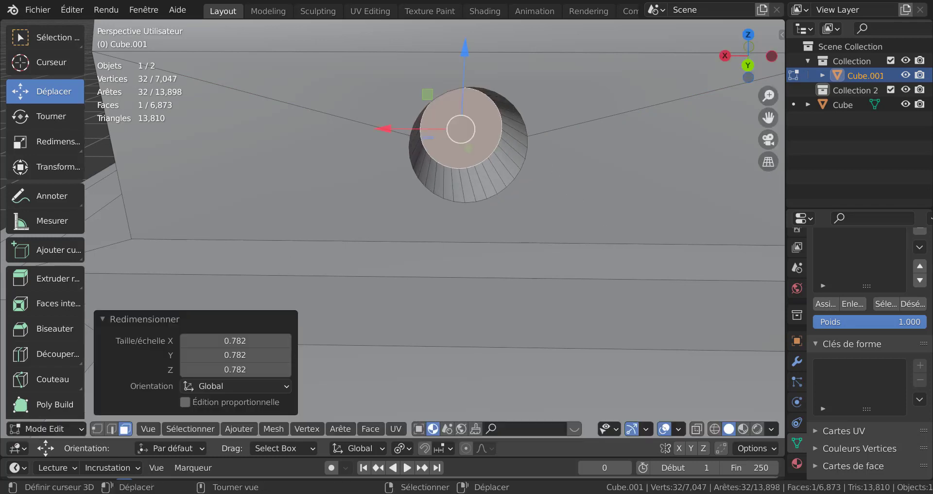
Bevel the hole's outer edge loop with a width of about 0.025 m and 4 segments
alt+right_click(514, 185)
key(2)
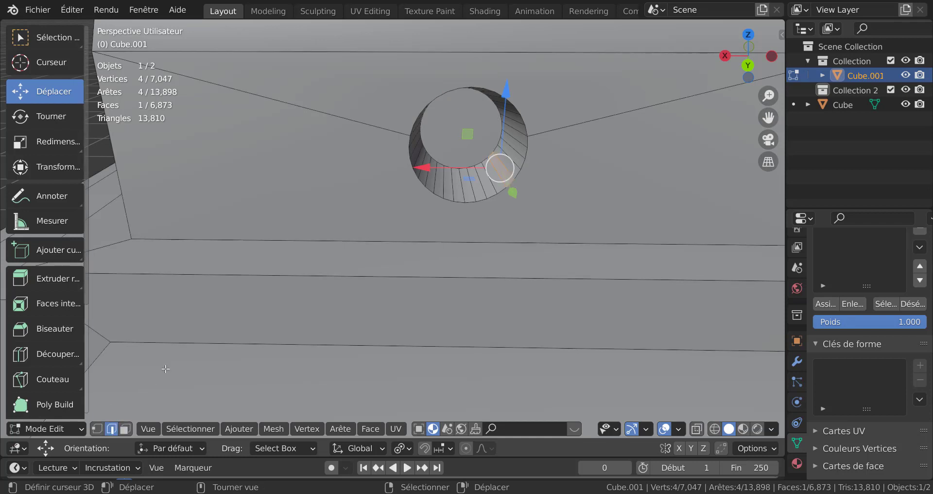
alt+right_click(487, 209)
alt+shift+right_click(526, 117)
middle_drag(573, 153, 653, 196)
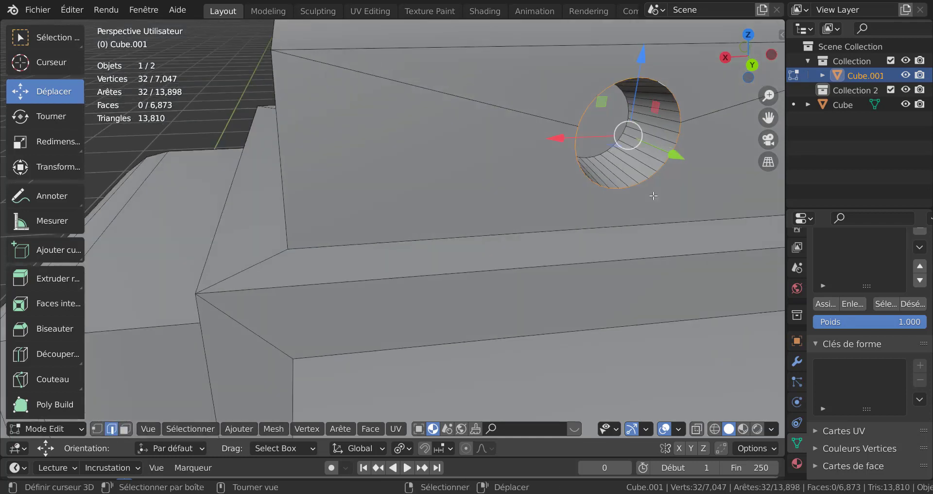
key(ctrl+b)
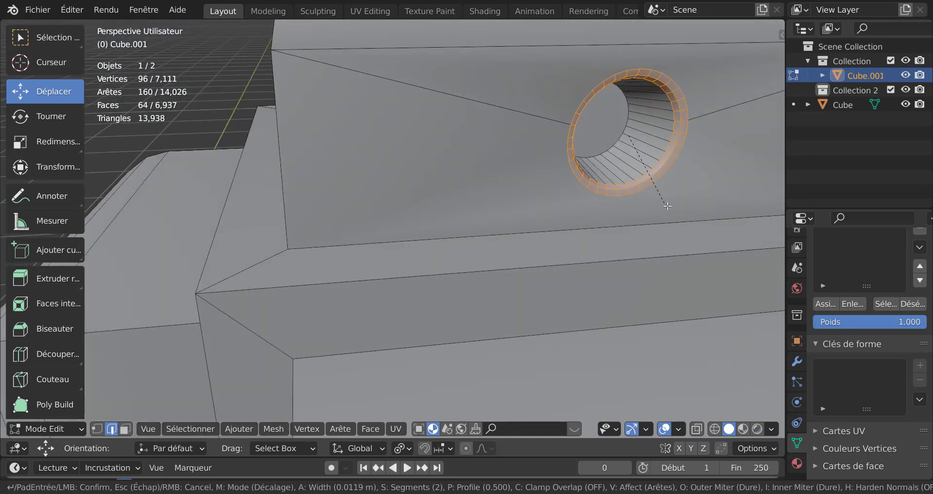
scroll(667, 206, up, 2)
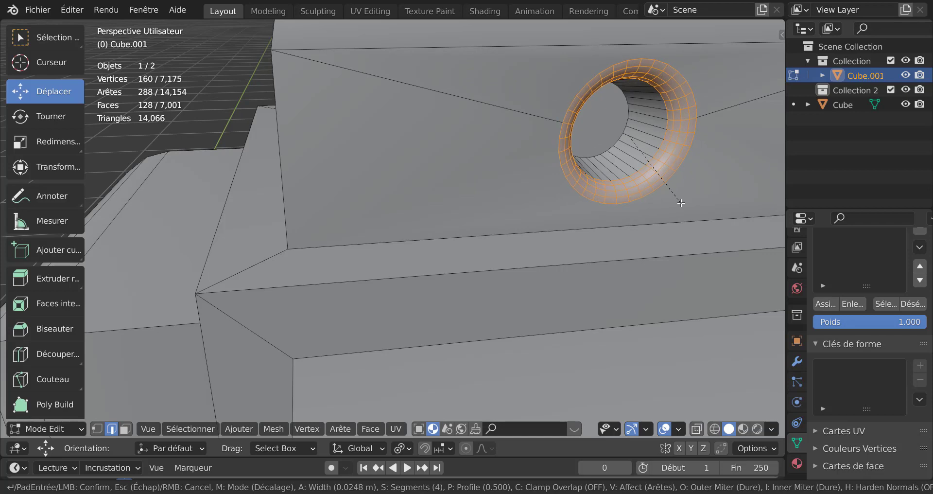
click(681, 203)
Scale the hole's bottom face down again, uniformly by 0.565
key(Tab)
scroll(584, 147, down, 3)
middle_drag(585, 147, 553, 155)
scroll(531, 147, up, 4)
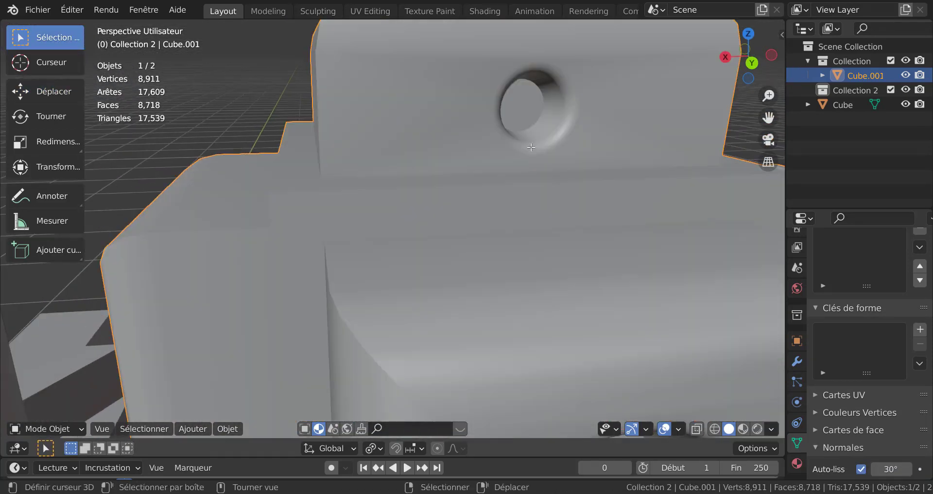
key(Tab)
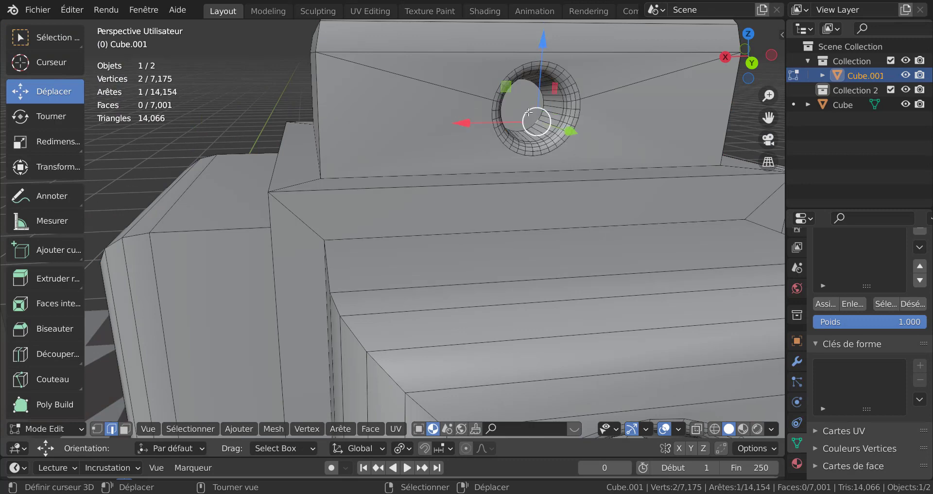
middle_drag(555, 132, 472, 122)
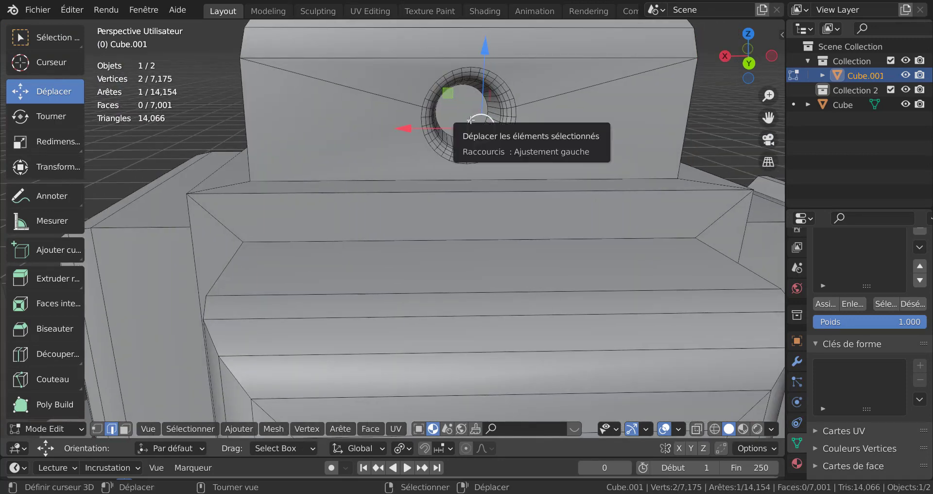
key(3)
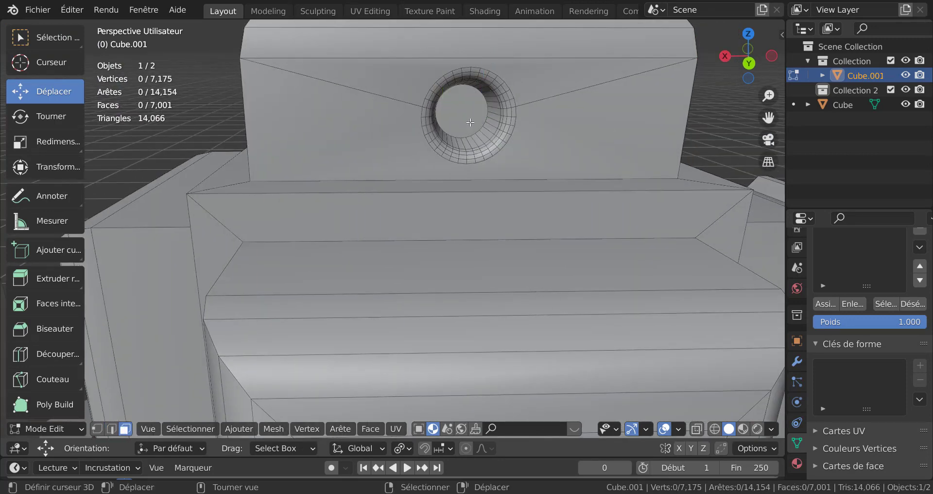
click(469, 113)
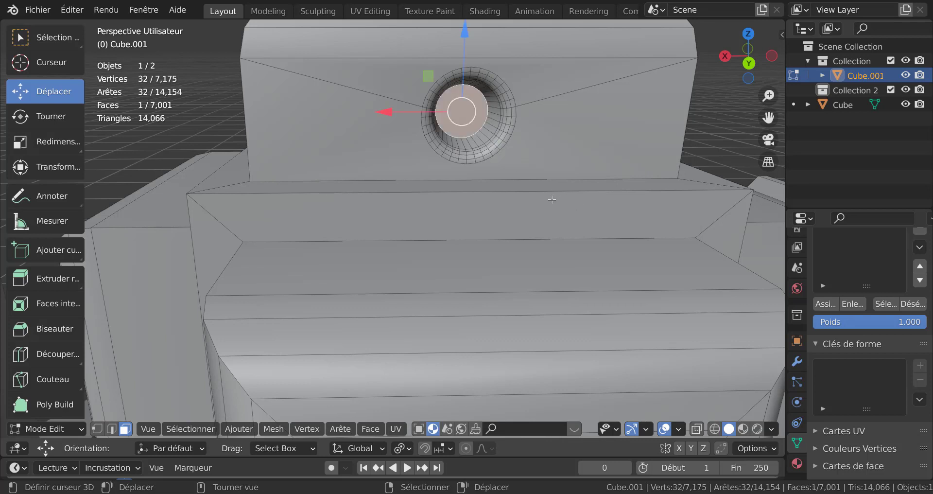
key(s)
click(520, 160)
Extrude the hole's bottom face outward about 0.182 m and shrink the extrusion's end face to form a pointed pin
middle_drag(520, 161, 580, 179)
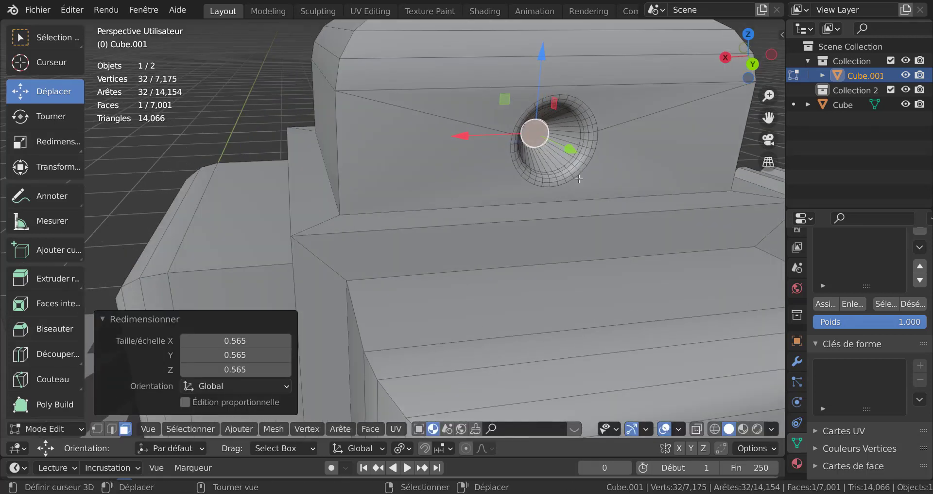
key(e)
click(604, 210)
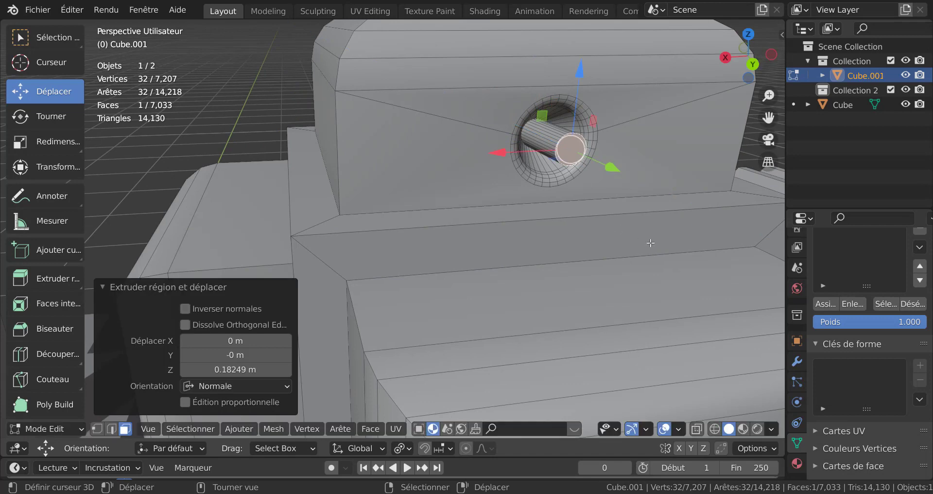
key(s)
click(589, 179)
key(Tab)
scroll(580, 176, down, 5)
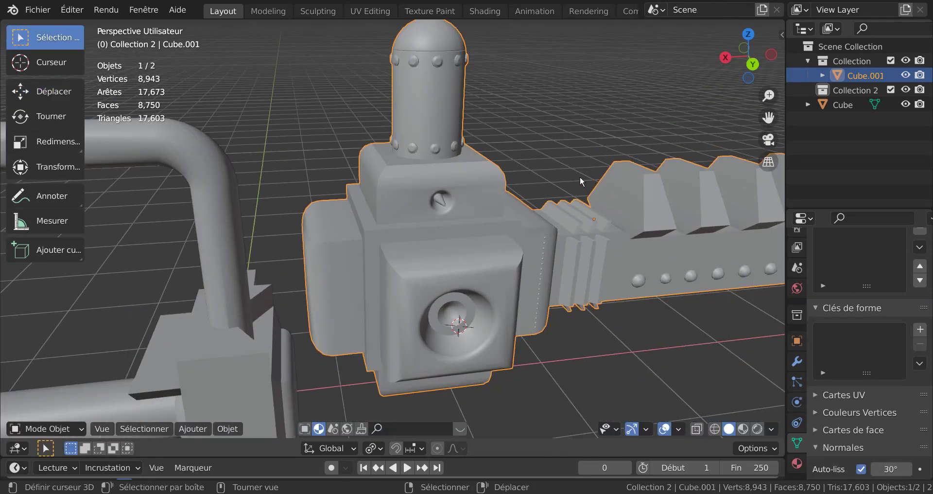
middle_drag(579, 176, 556, 183)
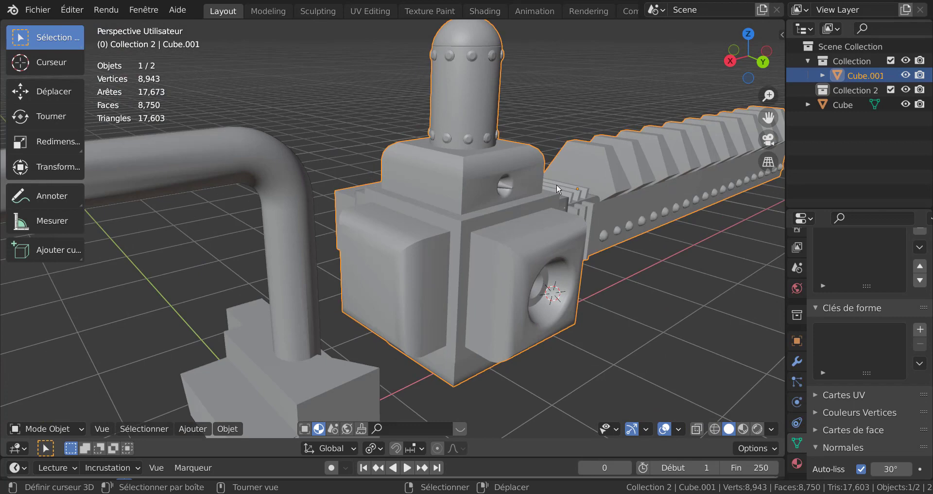
scroll(553, 249, up, 2)
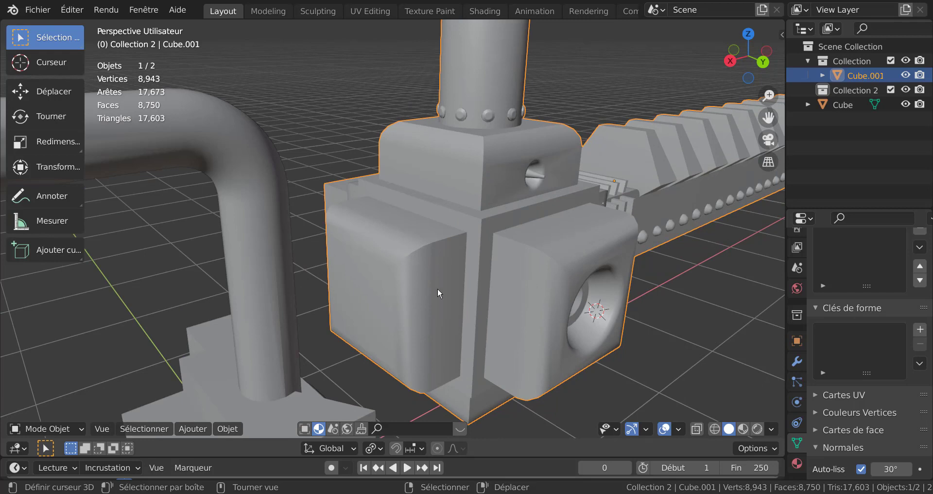
scroll(438, 291, down, 1)
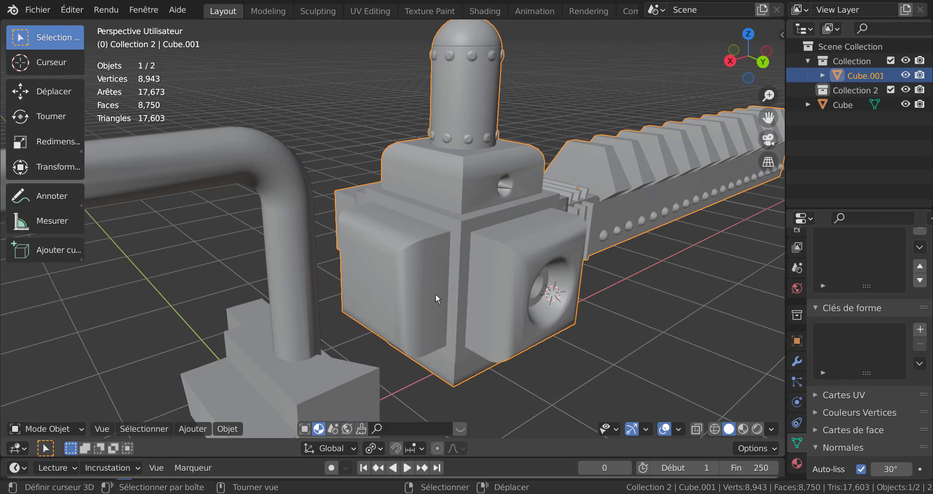
Select the end faces of all the bar's teeth on both sides by picking one per side and selecting similar coplanar faces
scroll(435, 293, down, 3)
middle_drag(417, 296, 269, 279)
scroll(396, 289, up, 4)
mouse_move(372, 293)
middle_down()
mouse_move(357, 294)
mouse_move(366, 290)
middle_up()
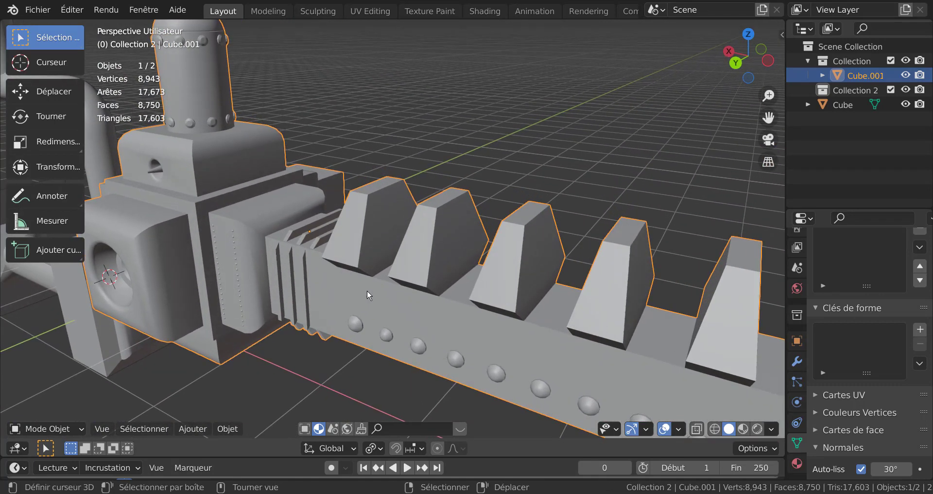
key(Tab)
click(416, 246)
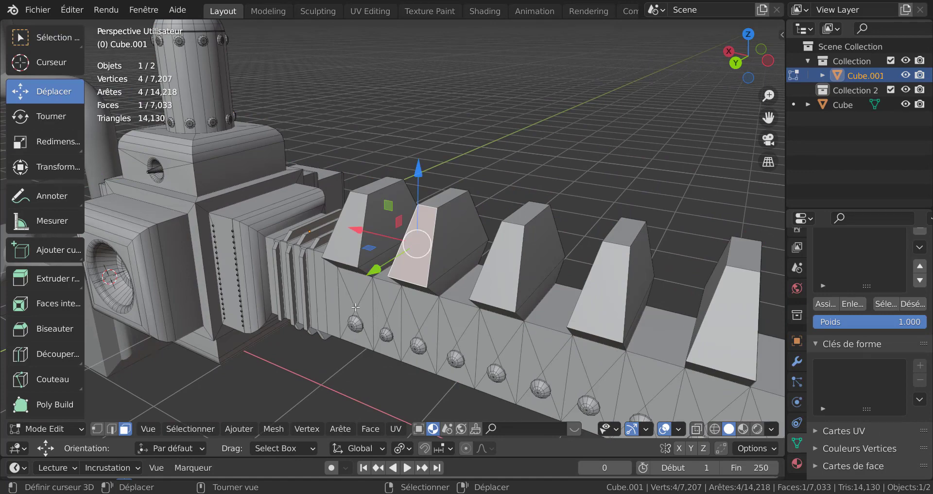
middle_drag(286, 358, 298, 298)
shift+click(240, 227)
middle_drag(240, 228, 448, 282)
key(q)
mouse_move(450, 282)
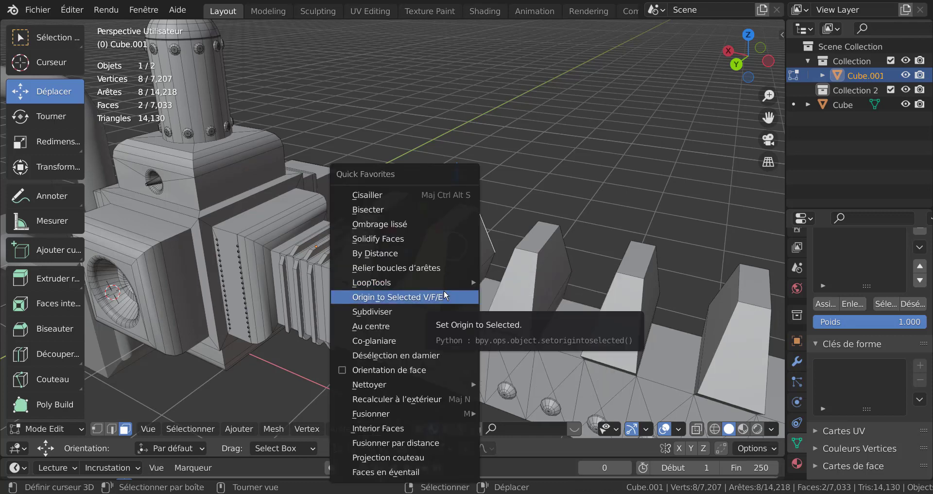
click(404, 337)
scroll(459, 322, down, 4)
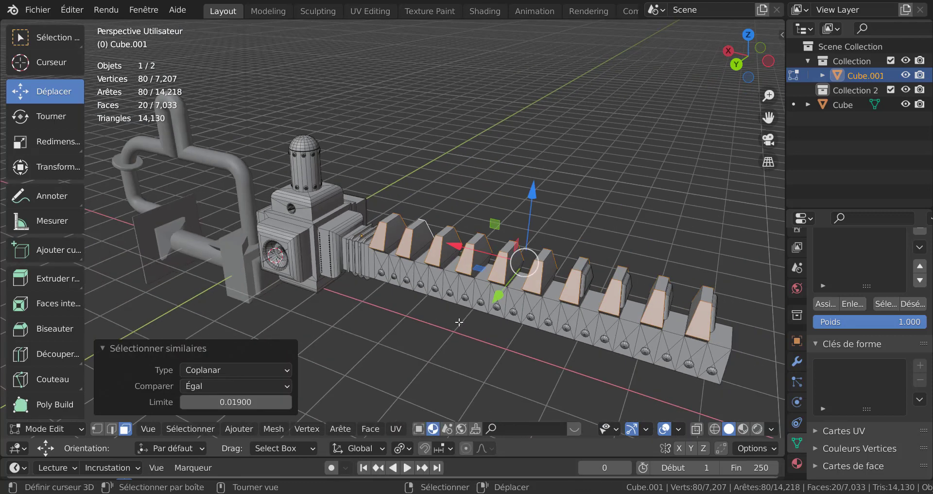
scroll(504, 353, up, 5)
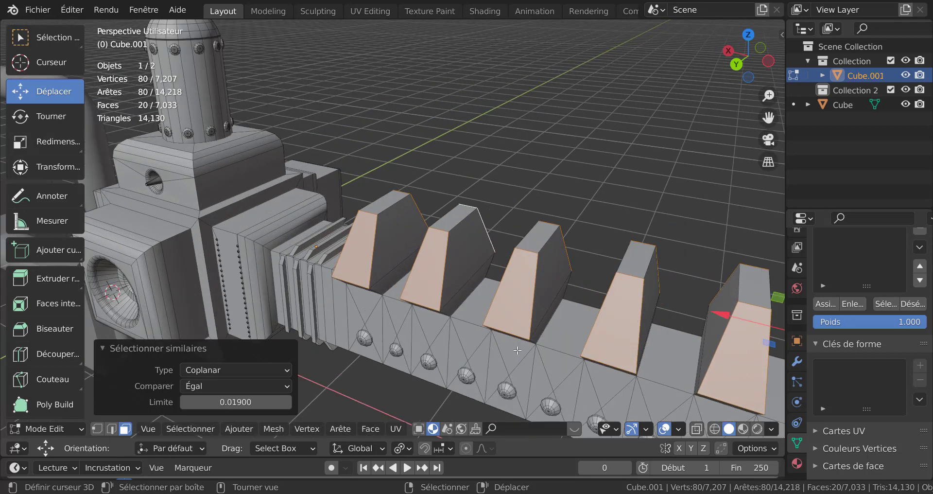
Inset the selected tooth faces by about 0.053 m and extrude the inner faces along their normals by 0.302 m
key(i)
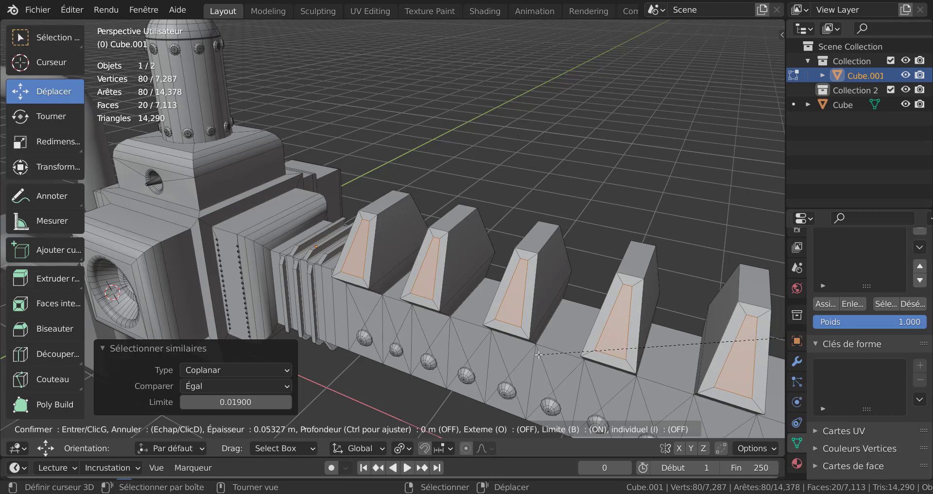
click(535, 354)
key(alt+e)
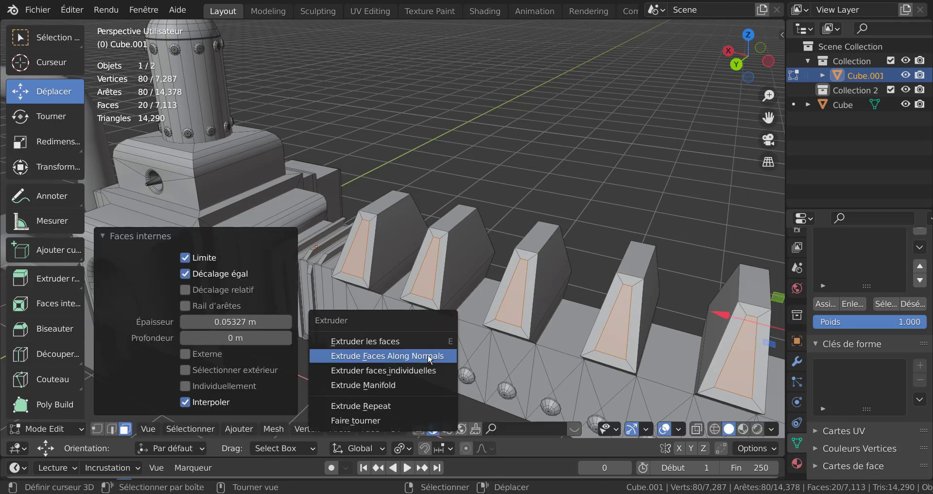
click(411, 355)
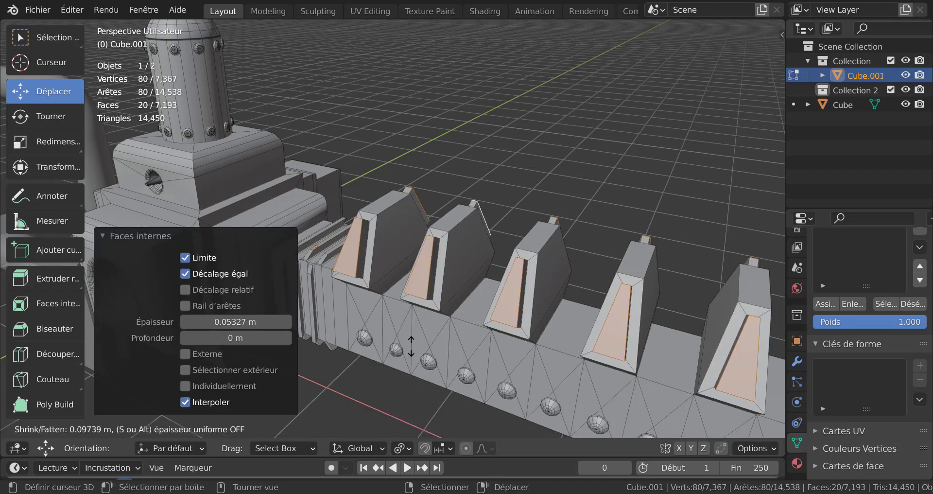
click(417, 346)
scroll(419, 350, down, 3)
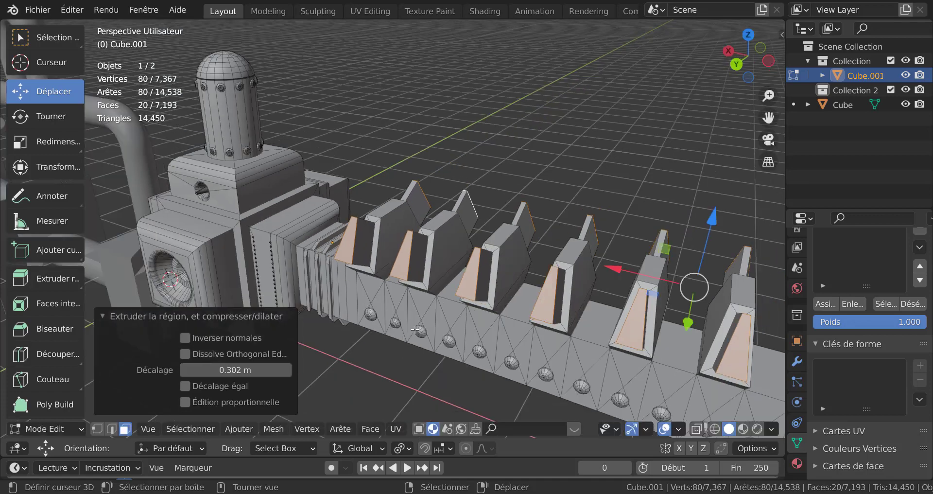
middle_drag(419, 349, 366, 349)
scroll(406, 339, up, 2)
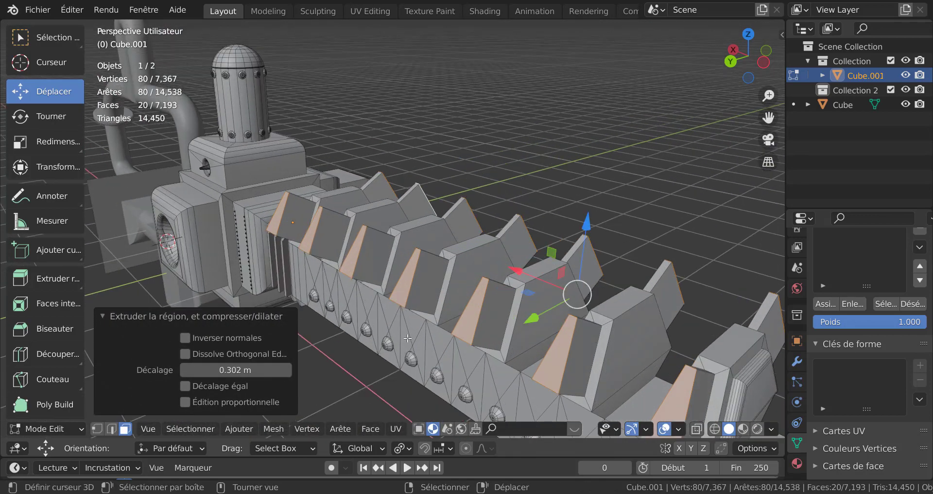
Bevel the edges of the extruded tooth end faces with a width of about 0.019 m and 4 segments
scroll(407, 338, up, 2)
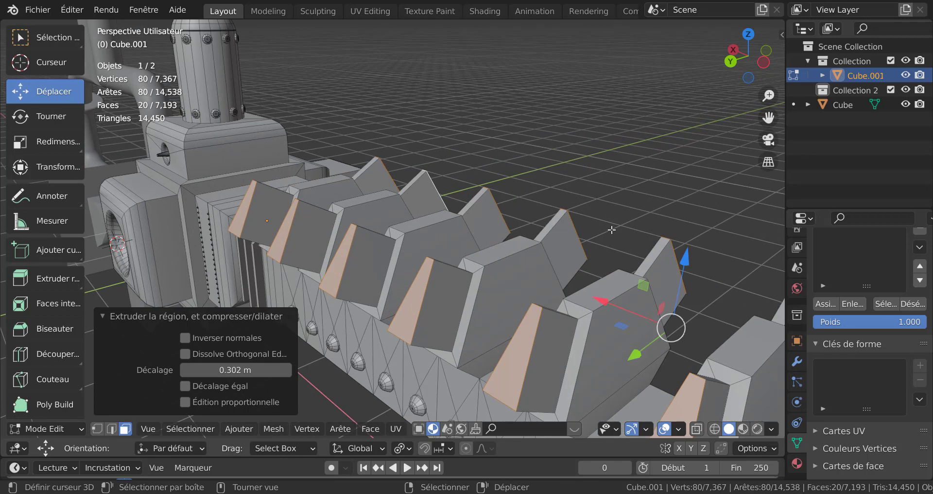
key(ctrl+b)
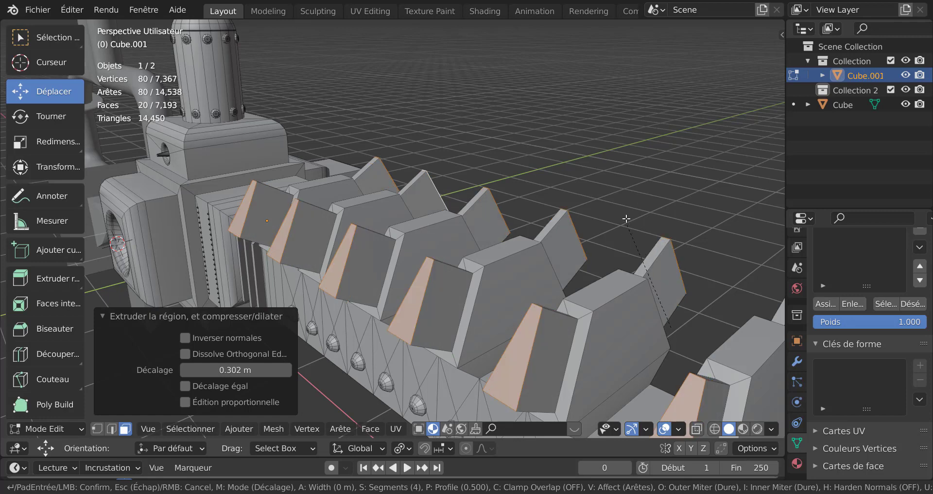
click(421, 311)
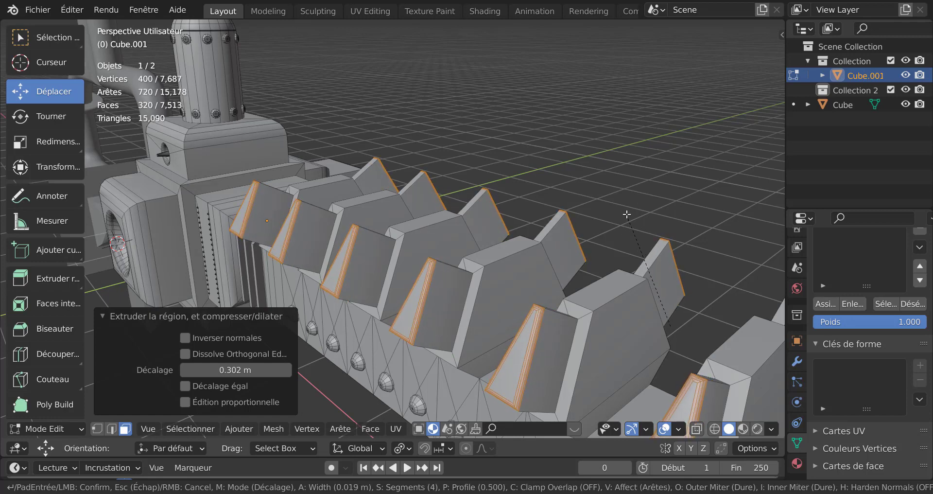
scroll(420, 311, up, 3)
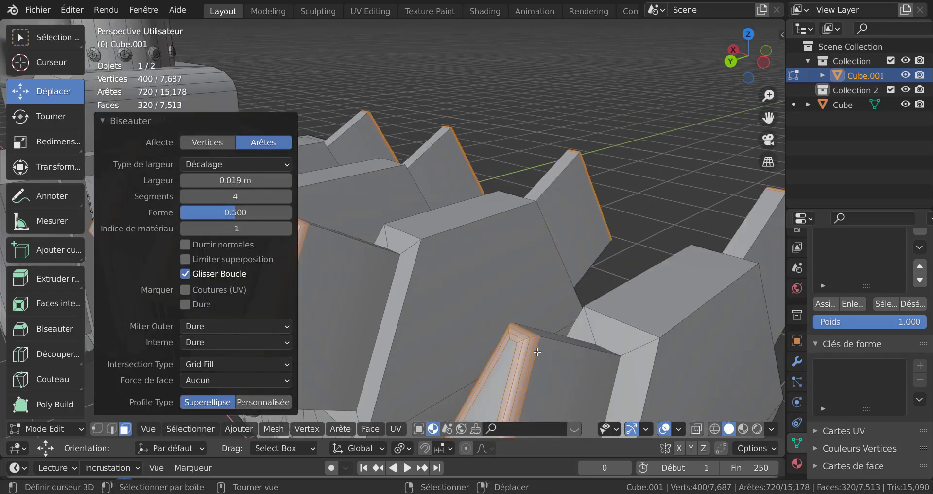
scroll(537, 352, down, 4)
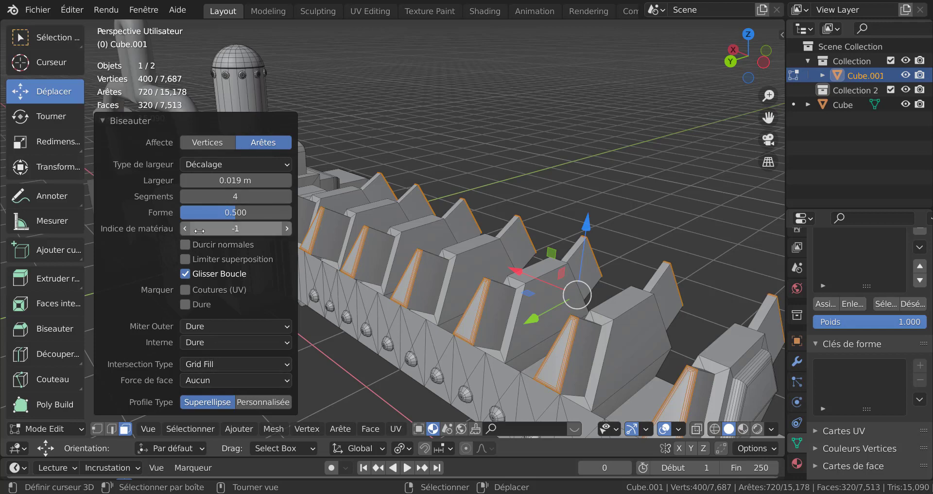
key(Tab)
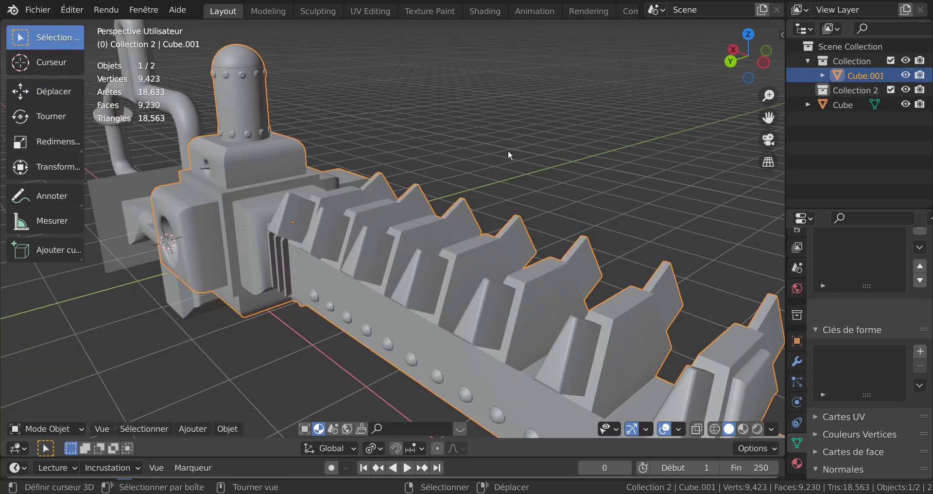
Examine the bevelled teeth and the central block from several angles, in both smooth object view and mesh view
scroll(511, 157, down, 3)
middle_drag(501, 179, 589, 197)
scroll(589, 206, up, 2)
key(Tab)
scroll(589, 206, up, 1)
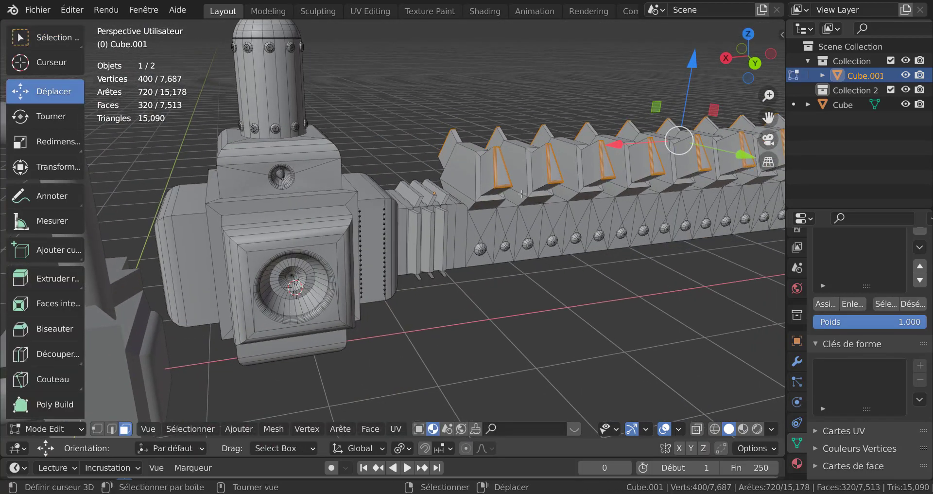
scroll(539, 198, down, 3)
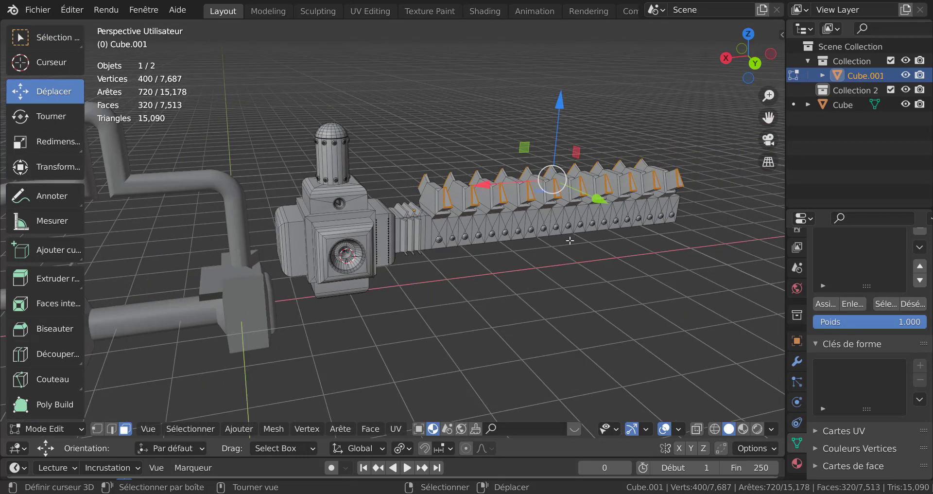
middle_drag(570, 241, 552, 251)
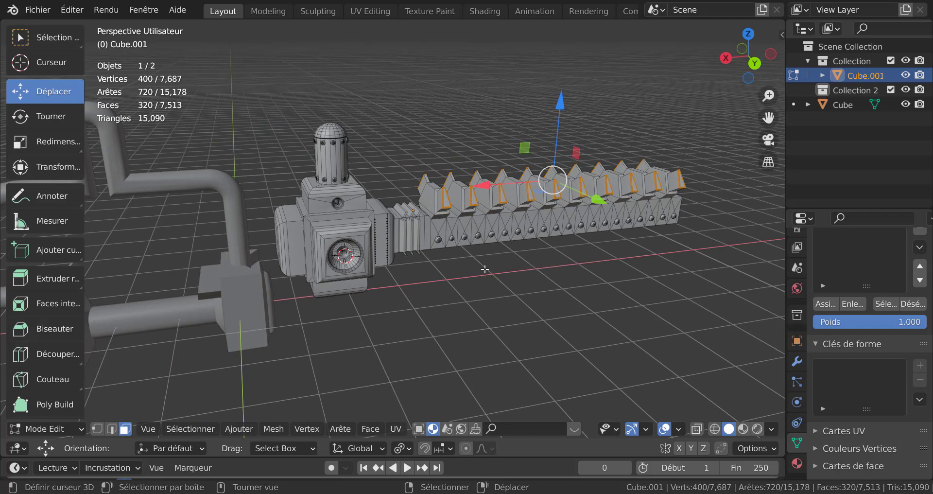
scroll(447, 277, up, 3)
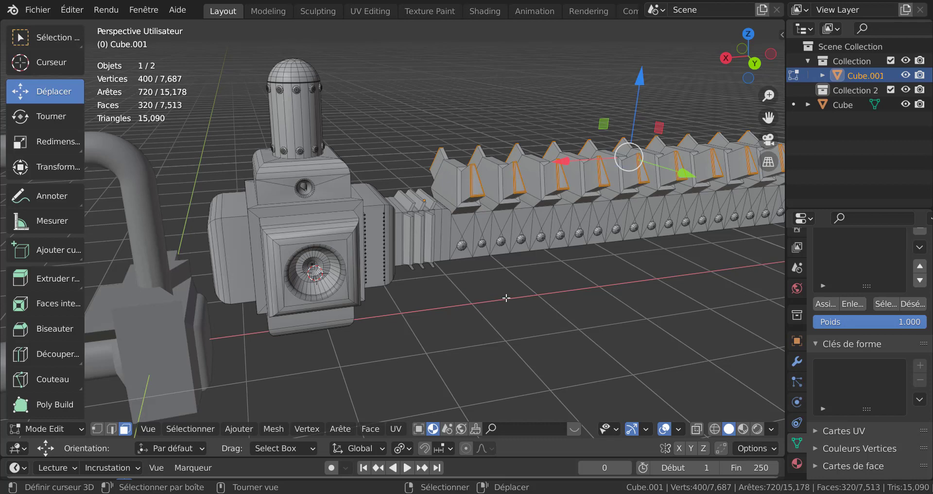
middle_drag(534, 304, 553, 306)
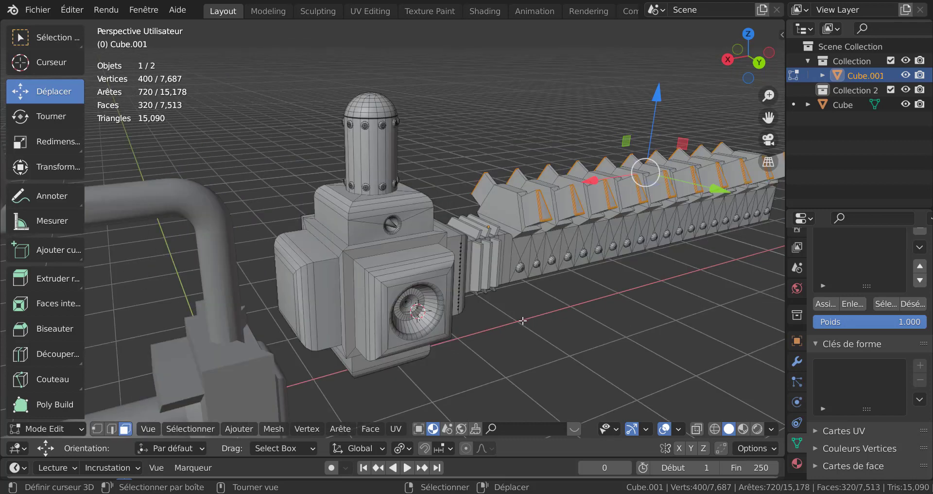
middle_drag(537, 338, 512, 333)
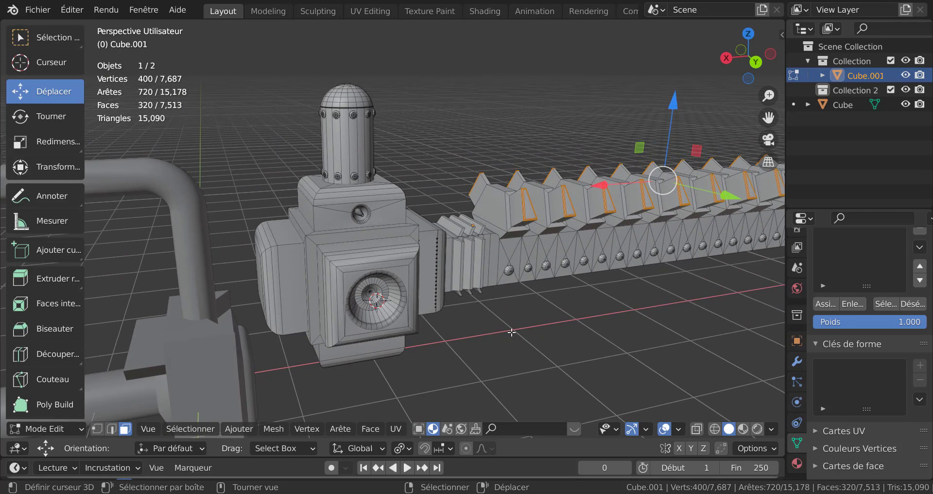
click(540, 328)
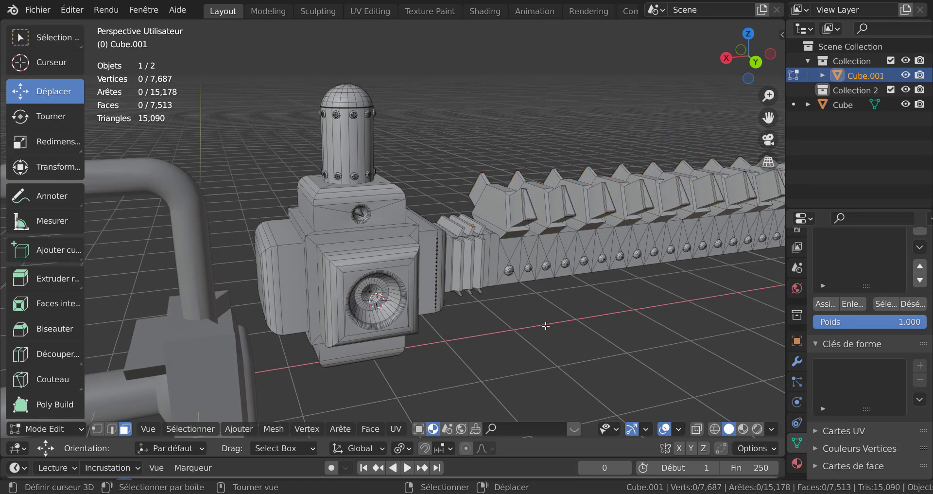
key(Tab)
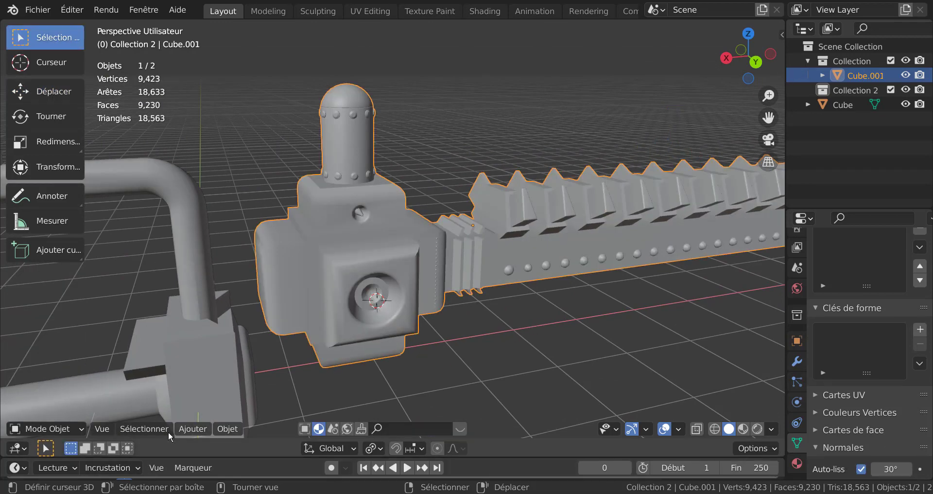
Add a cube at the 3D cursor and scale it down uniformly by about 0.181
click(184, 431)
mouse_move(205, 411)
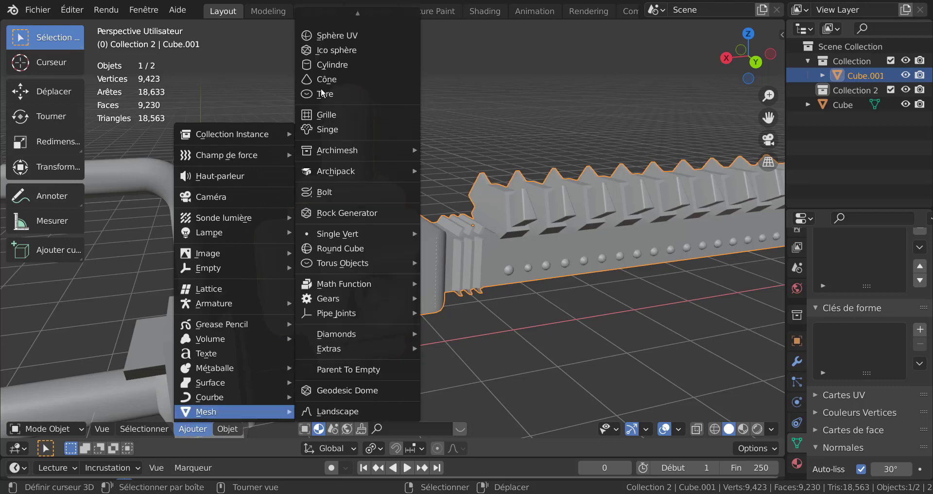
click(323, 32)
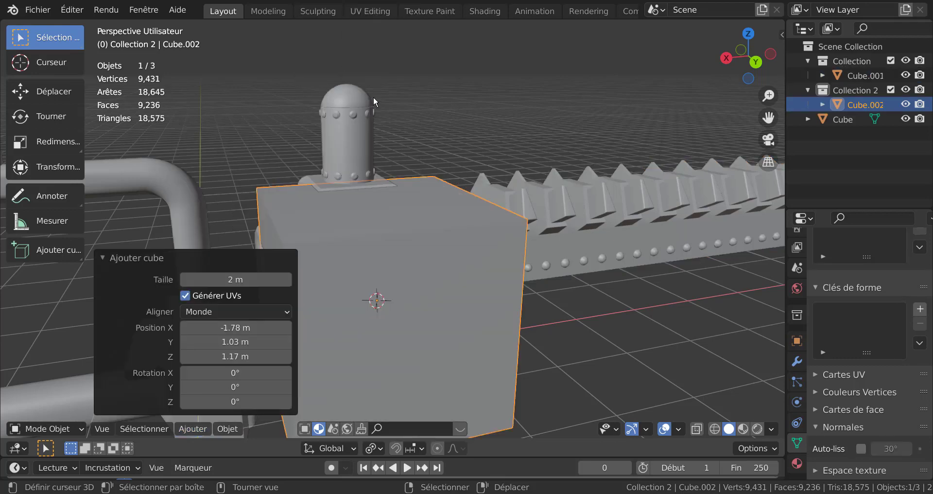
key(s)
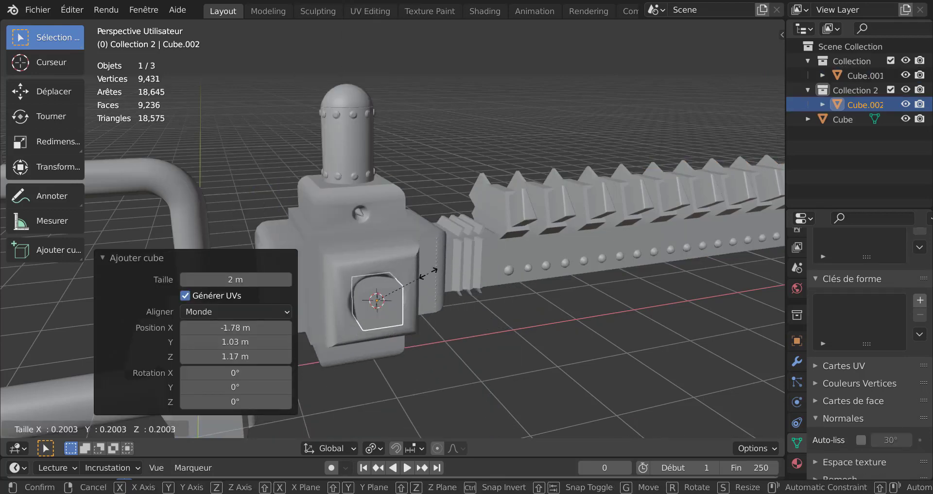
click(428, 281)
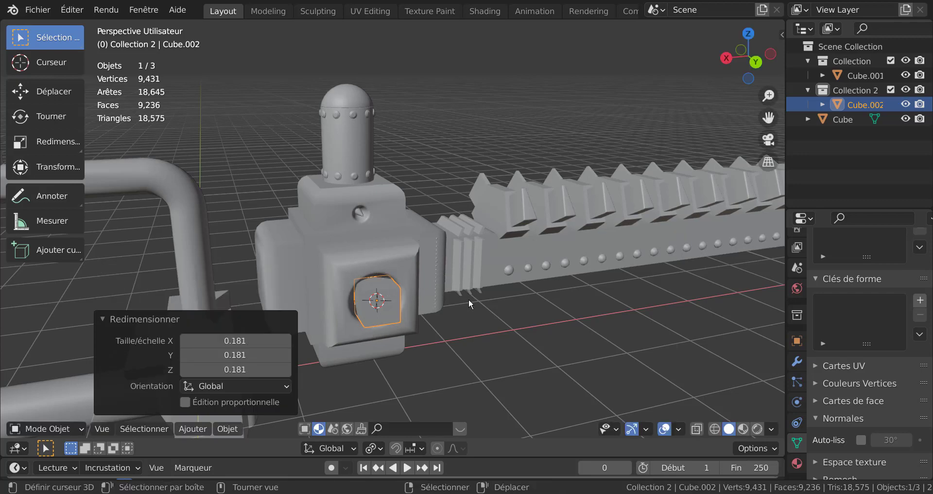
Move the cube up about 1.39 m onto the lower front of the riveted cylinder and scale it uniformly by 0.642
middle_drag(469, 298, 520, 313)
key(g)
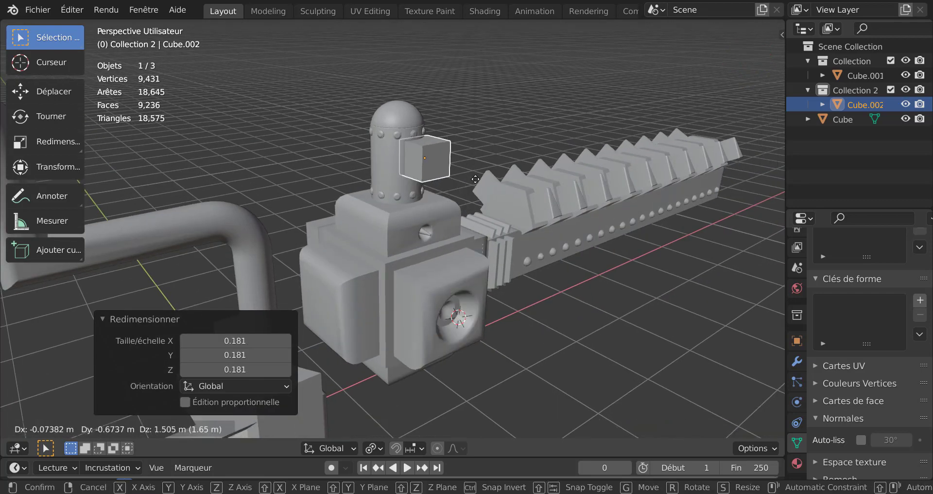
click(469, 175)
scroll(468, 174, up, 4)
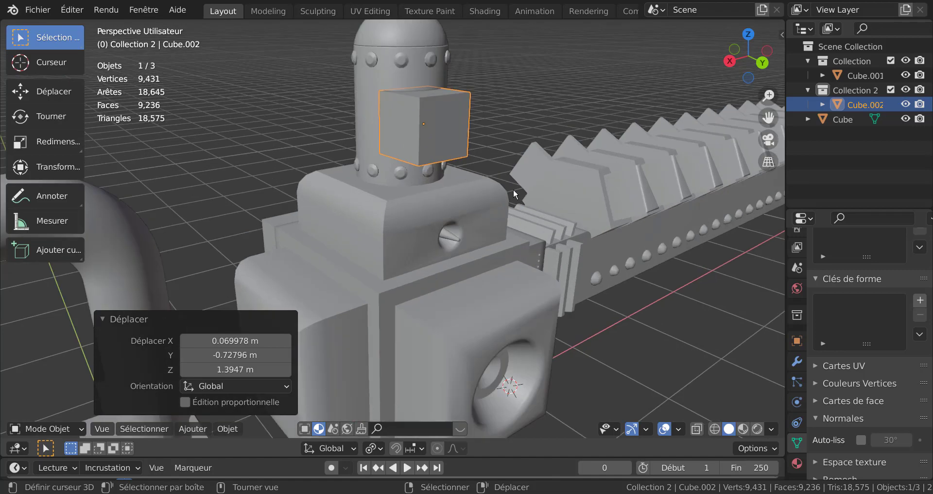
middle_drag(514, 189, 324, 232)
key(s)
click(452, 210)
middle_drag(330, 196, 433, 238)
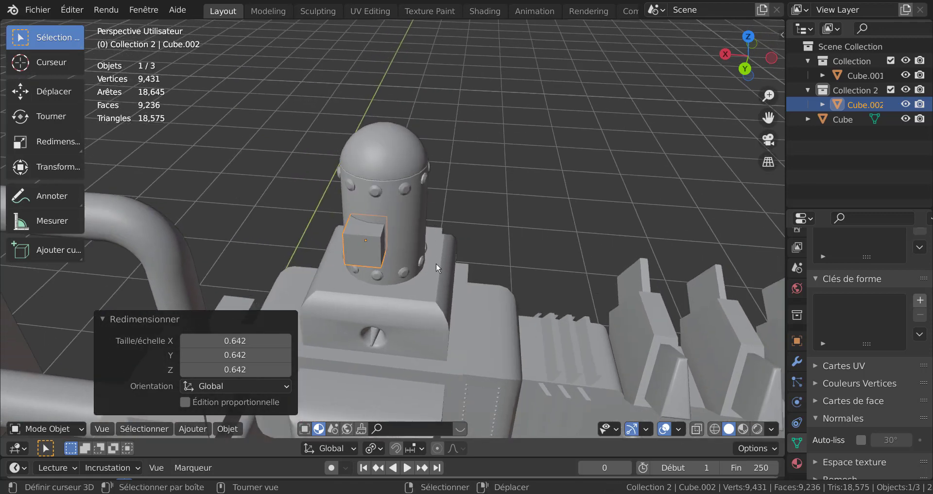
Subtract the small cube from the main body with a Boolean difference at the riveted cylinder
shift+click(409, 232)
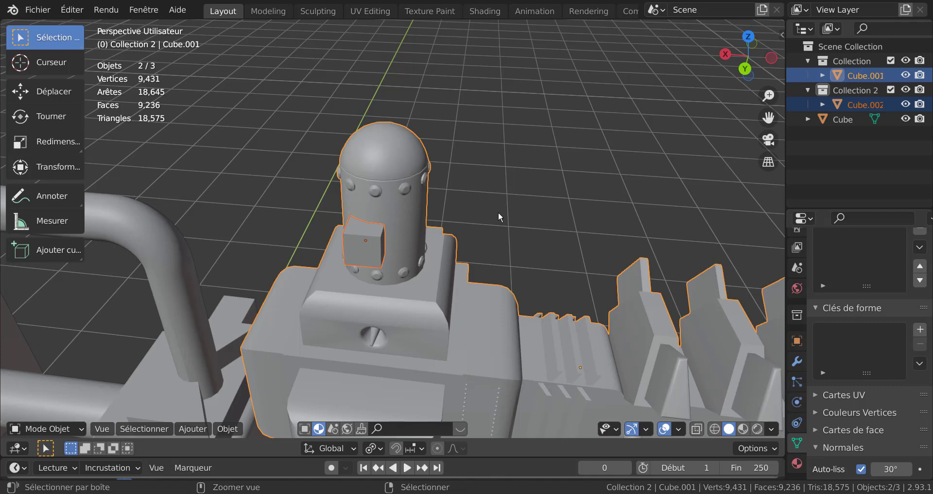
key(ctrl+shift+KP_Subtract)
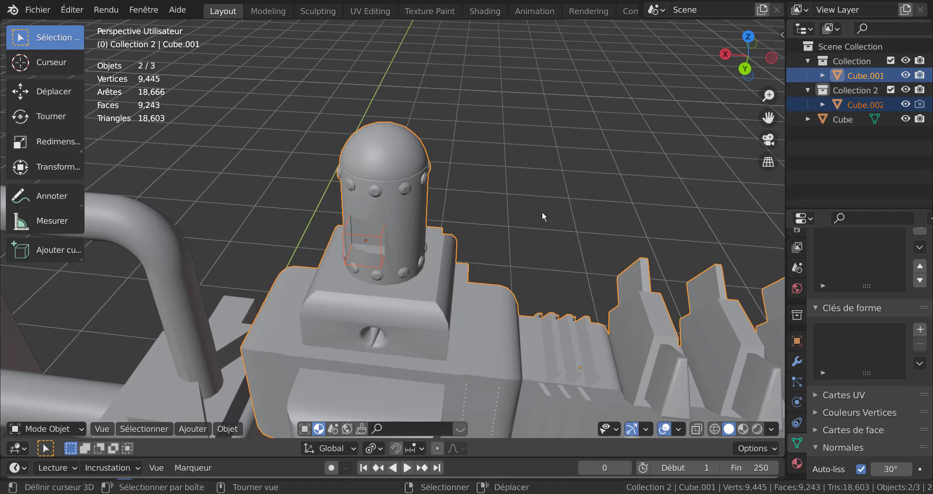
middle_drag(542, 211, 590, 199)
scroll(566, 232, up, 4)
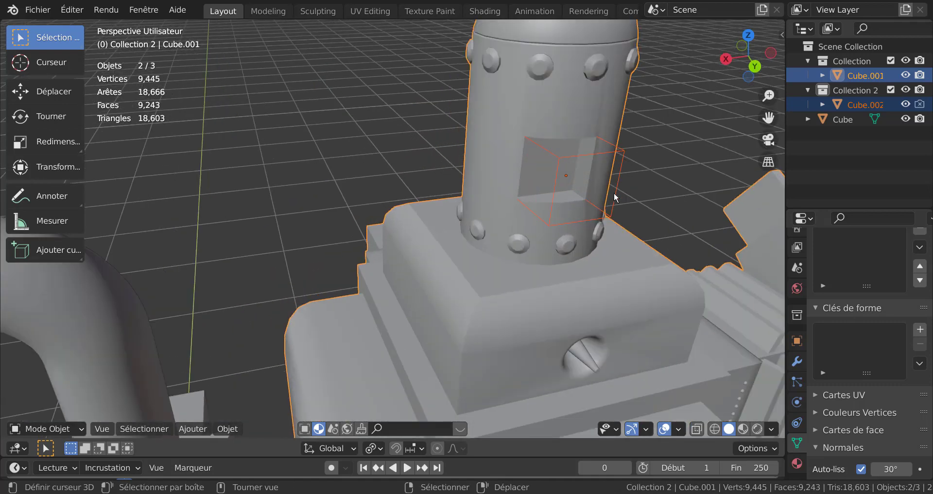
Move the cutter cube about 0.378 m in X, 0.115 m in Y and -0.415 m in Z onto the upper block's rounded corner
click(615, 197)
key(g)
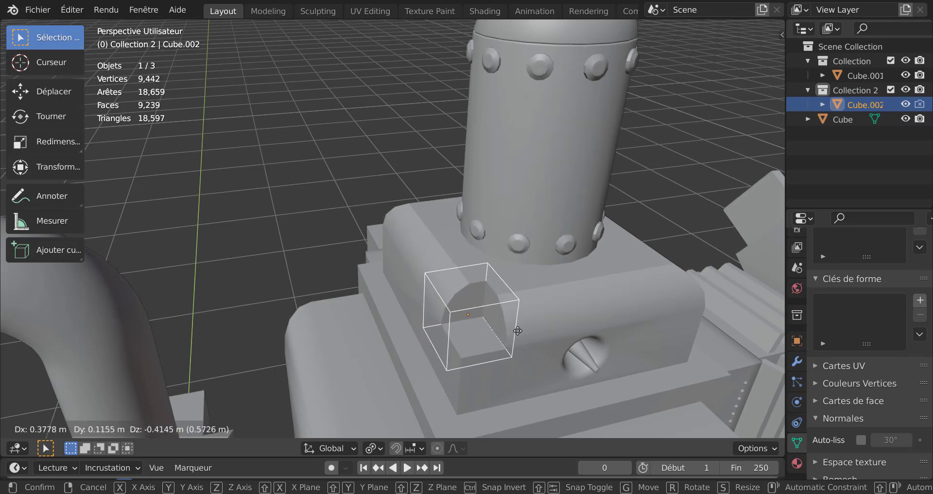
click(517, 331)
middle_drag(638, 245, 641, 209)
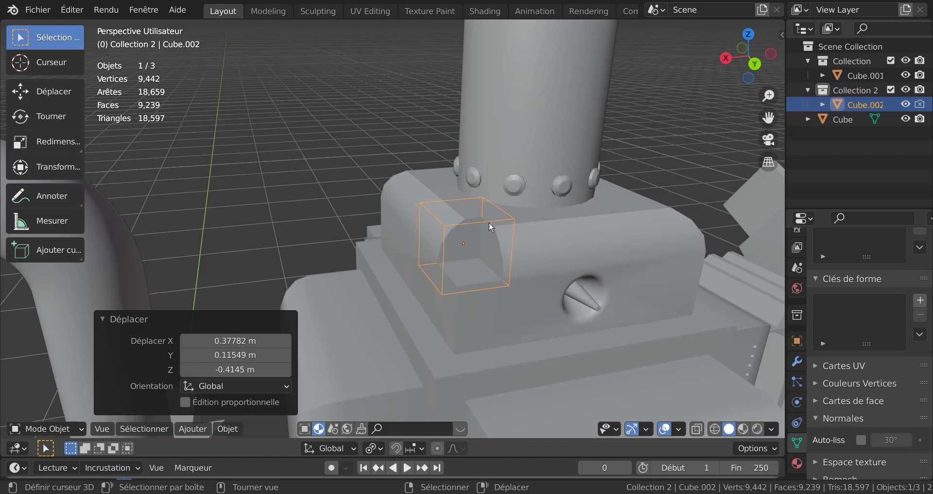
Apply the cutter cube's Boolean difference permanently to the main body at the upper block's corner
key(g)
key(Escape)
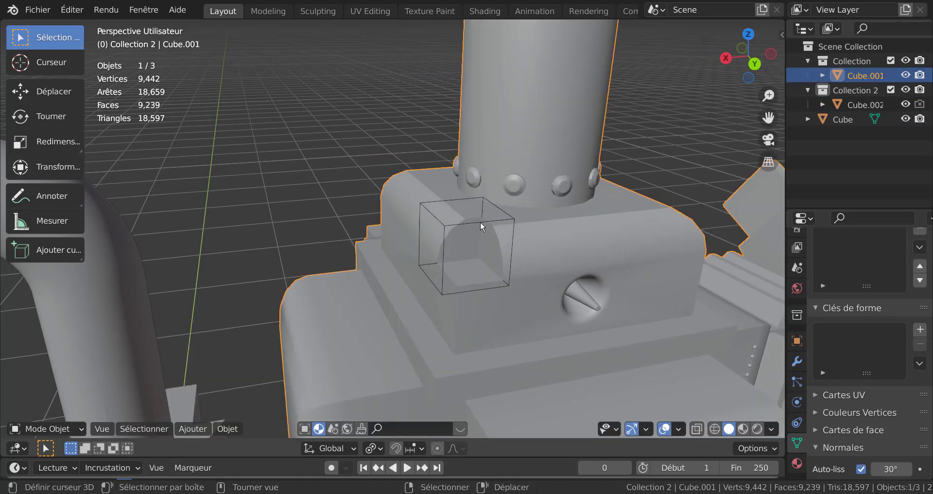
key(g)
click(434, 293)
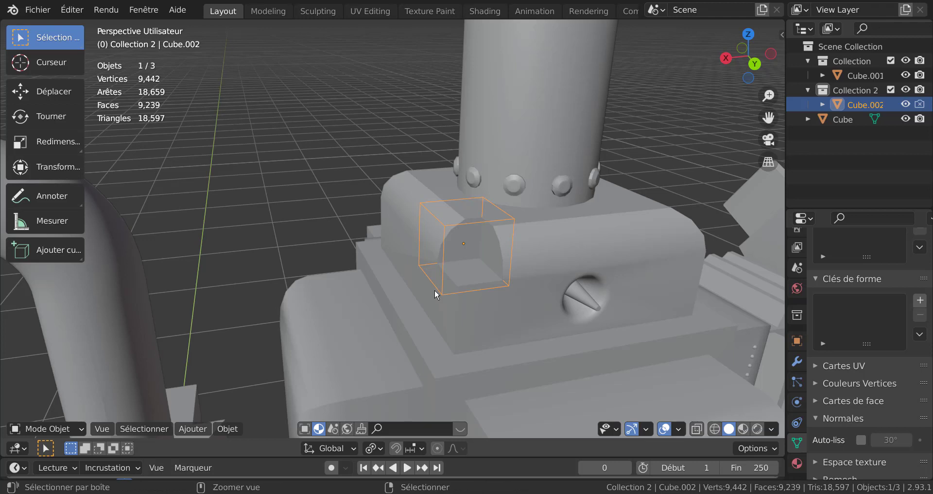
ctrl+click(435, 292)
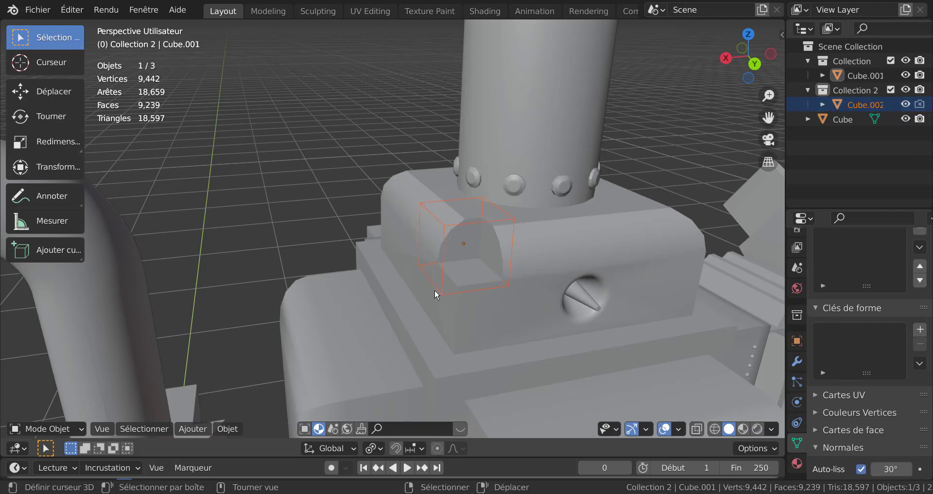
Pull the cutter cube clear of the upper block and delete it
drag(453, 293, 293, 212)
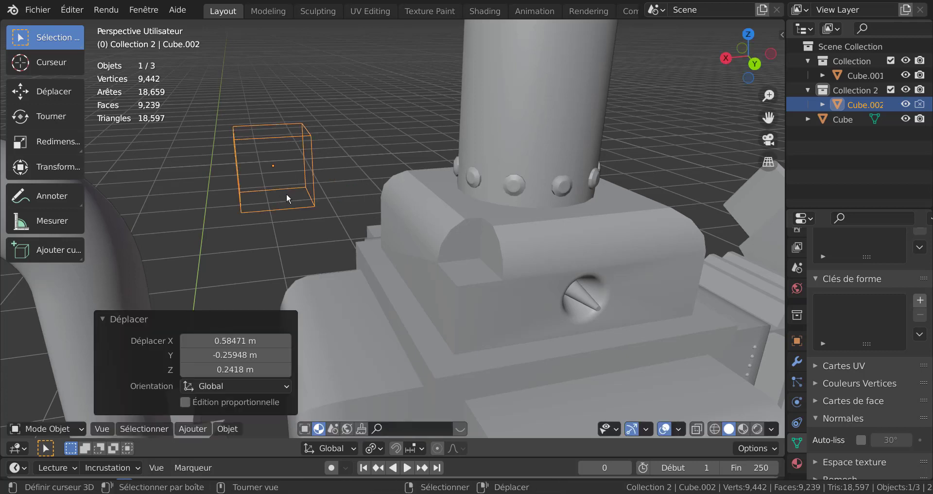
key(x)
click(282, 200)
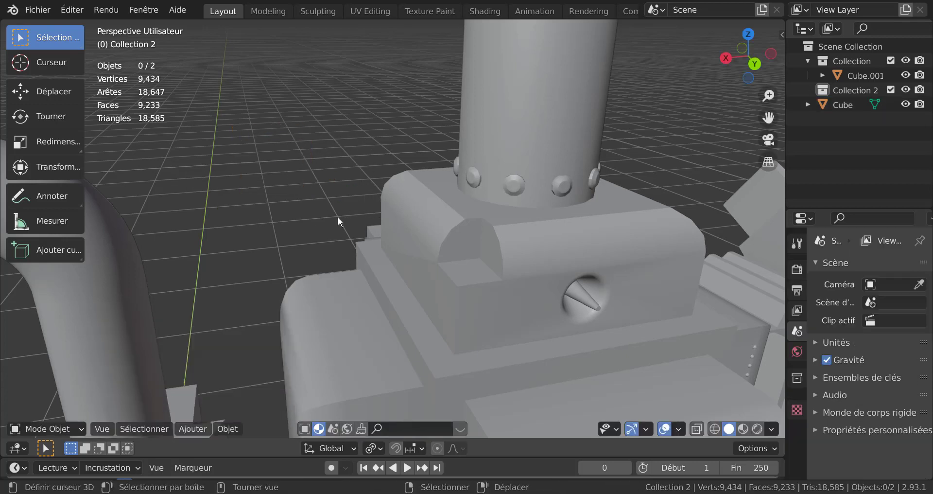
Examine the corner notch on the upper block in mesh and object view, and check how the whole assembly looks
middle_drag(499, 246, 499, 247)
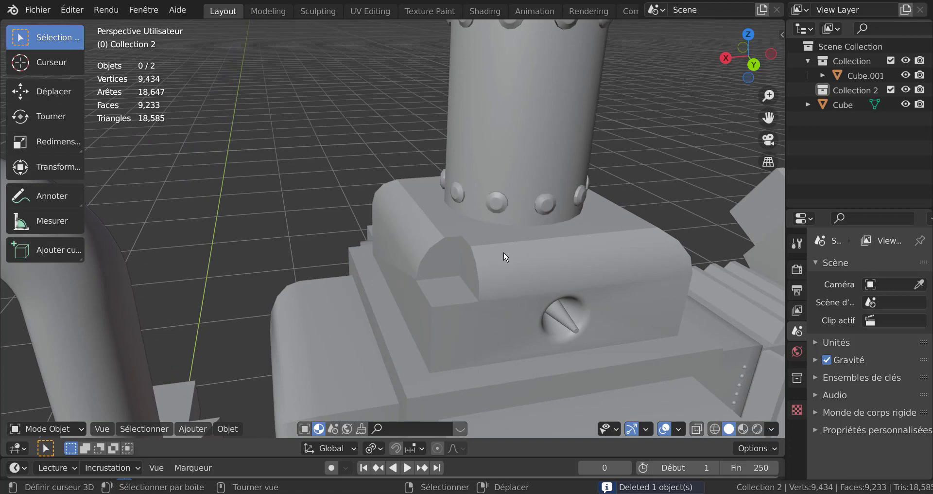
click(504, 252)
key(Tab)
mouse_move(504, 251)
middle_down()
mouse_move(508, 234)
mouse_move(502, 247)
middle_up()
middle_drag(449, 275, 423, 248)
key(Tab)
key(Tab)
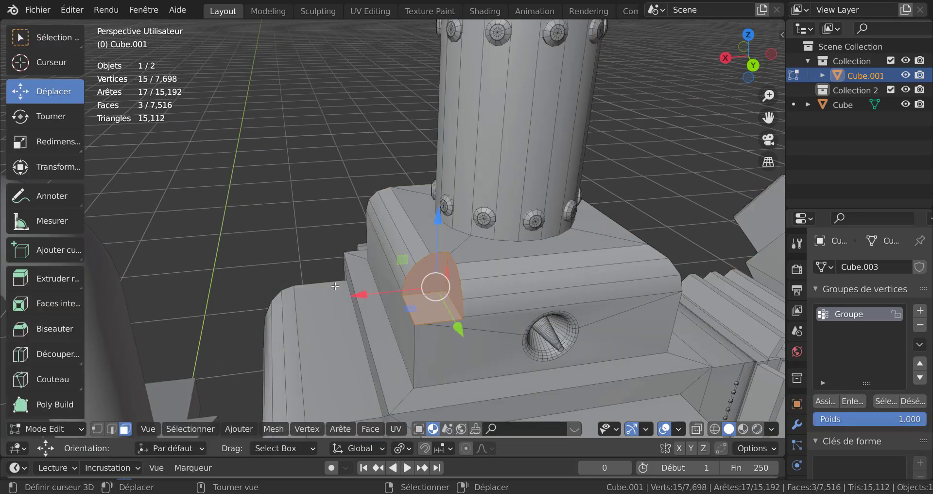
key(Tab)
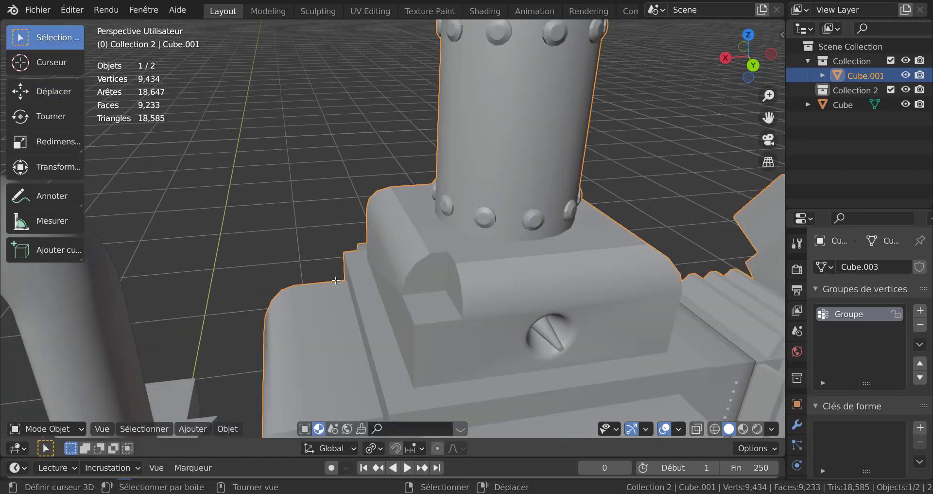
scroll(335, 280, down, 6)
middle_drag(336, 281, 473, 278)
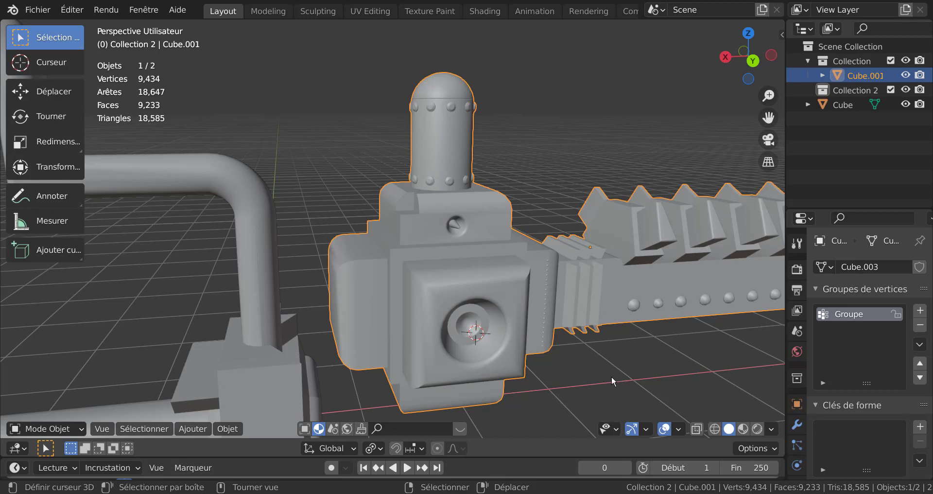
Examine the main body, its notched upper block and the whole assembly from several distances and angles
scroll(611, 379, down, 3)
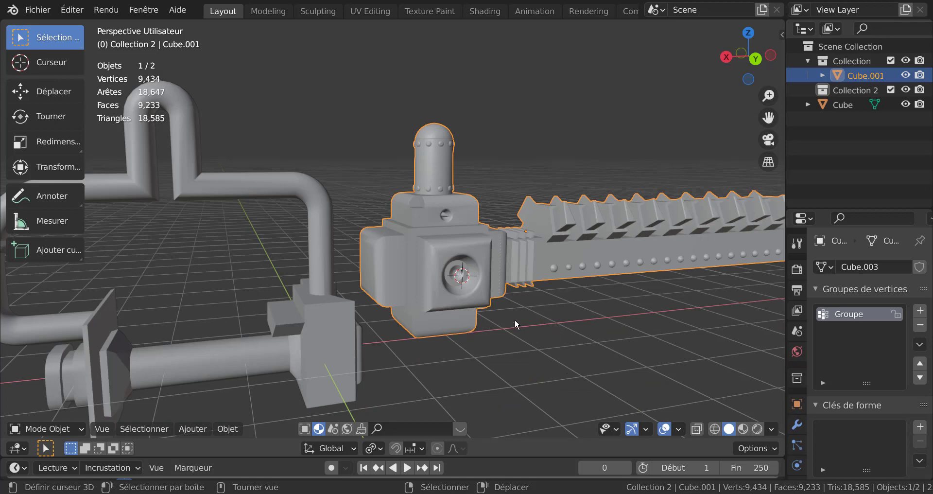
scroll(535, 317, down, 5)
middle_drag(538, 308, 482, 325)
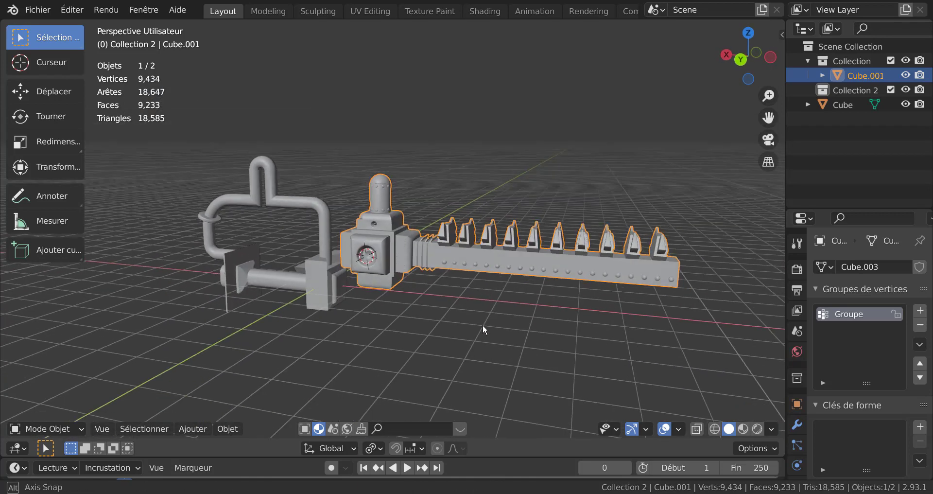
scroll(392, 317, up, 6)
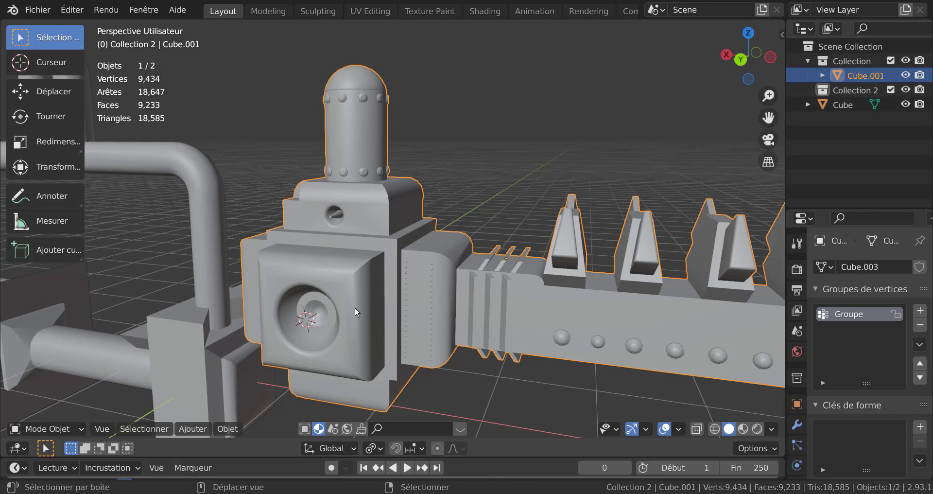
scroll(351, 325, up, 4)
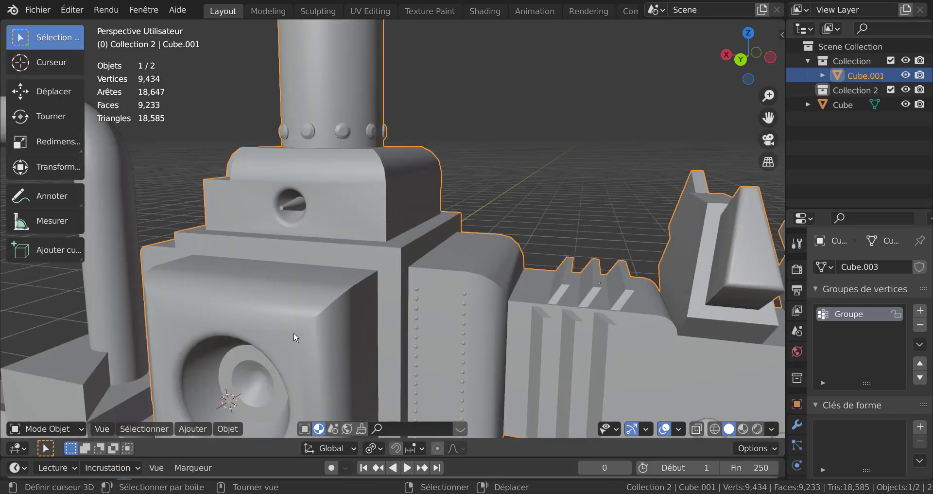
scroll(396, 297, down, 5)
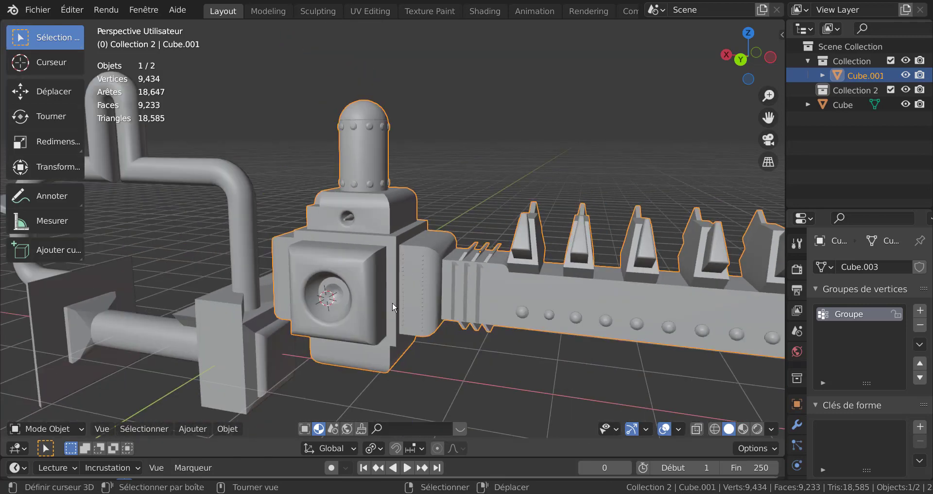
scroll(398, 303, down, 3)
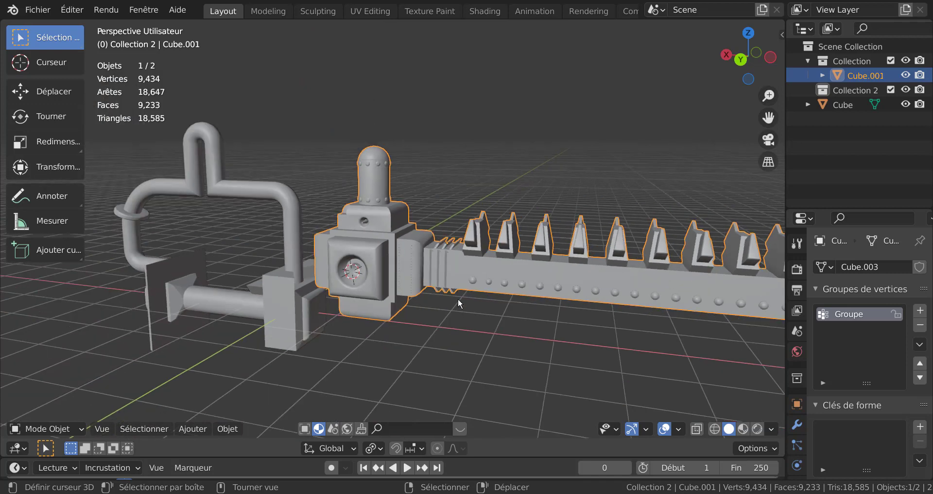
middle_drag(461, 304, 444, 293)
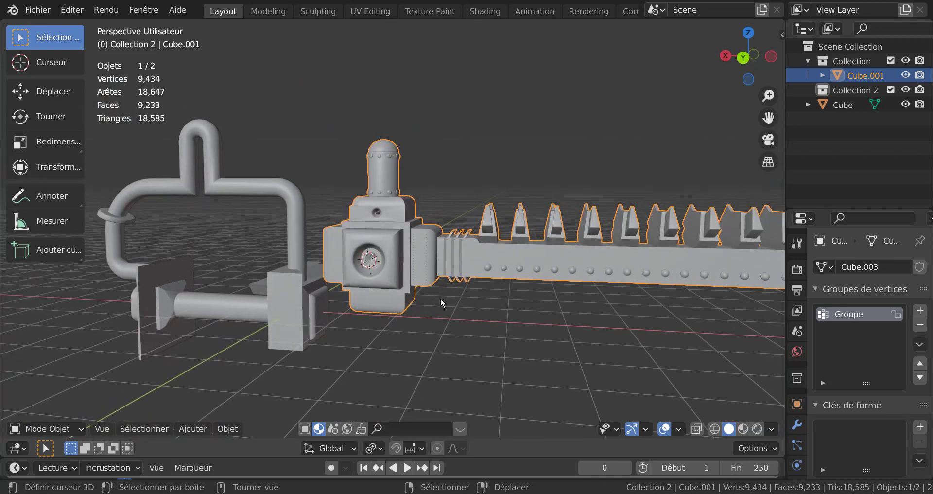
Apply flat shading to the two faces surrounding the circular recess on the body's front block, and check it in object mode
key(Tab)
scroll(370, 284, up, 5)
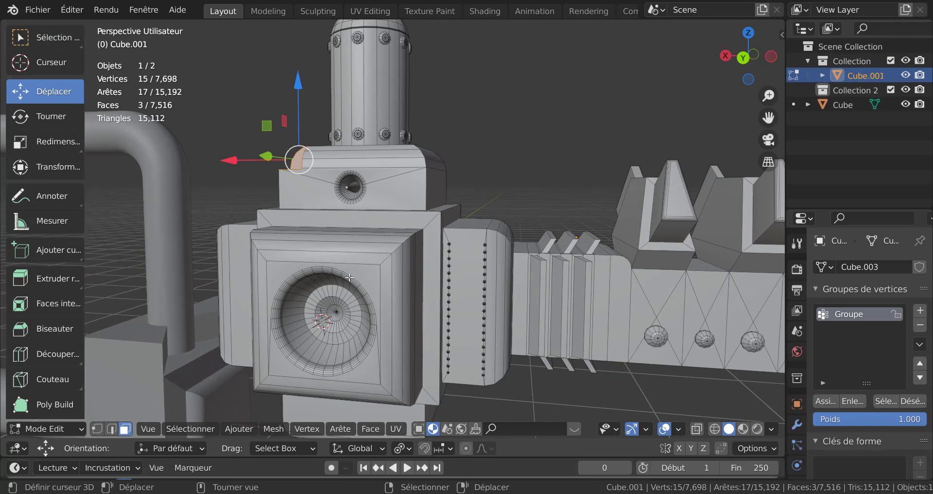
click(371, 371)
ctrl+click(353, 371)
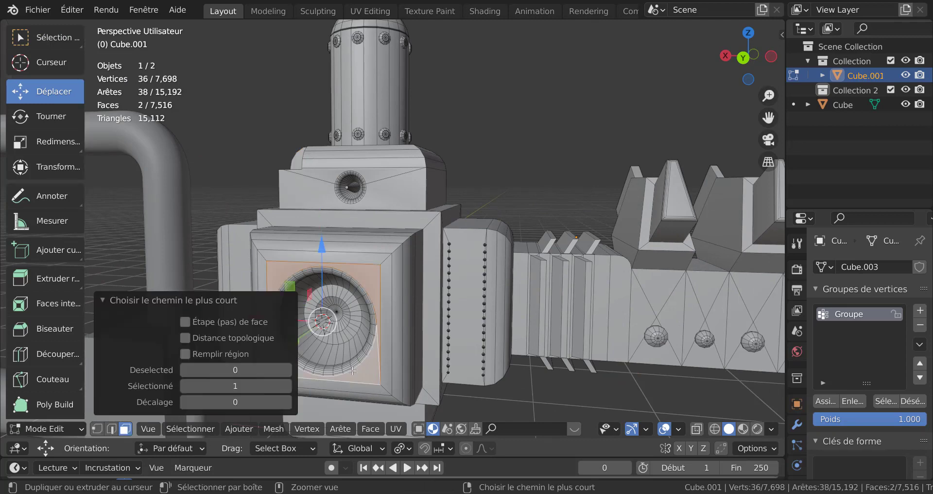
scroll(352, 371, down, 5)
scroll(447, 323, up, 4)
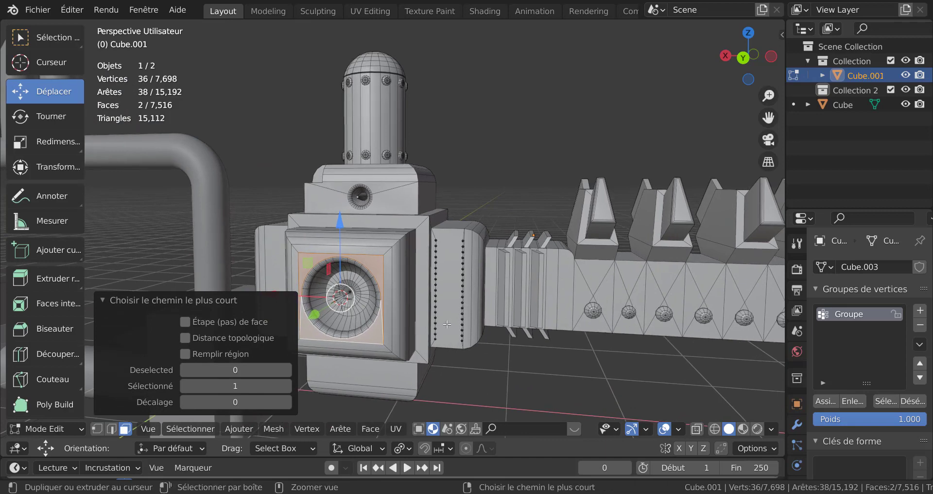
key(KP_Decimal)
click(370, 429)
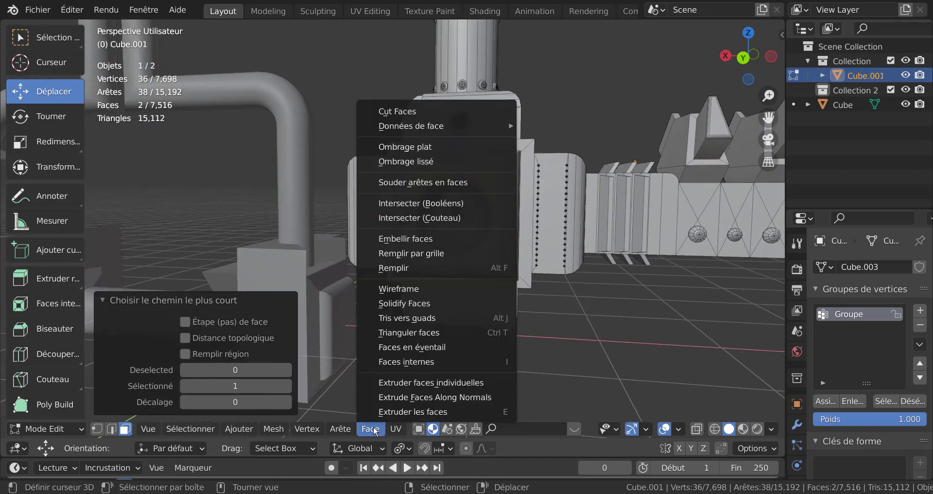
click(420, 147)
key(Tab)
scroll(477, 303, up, 4)
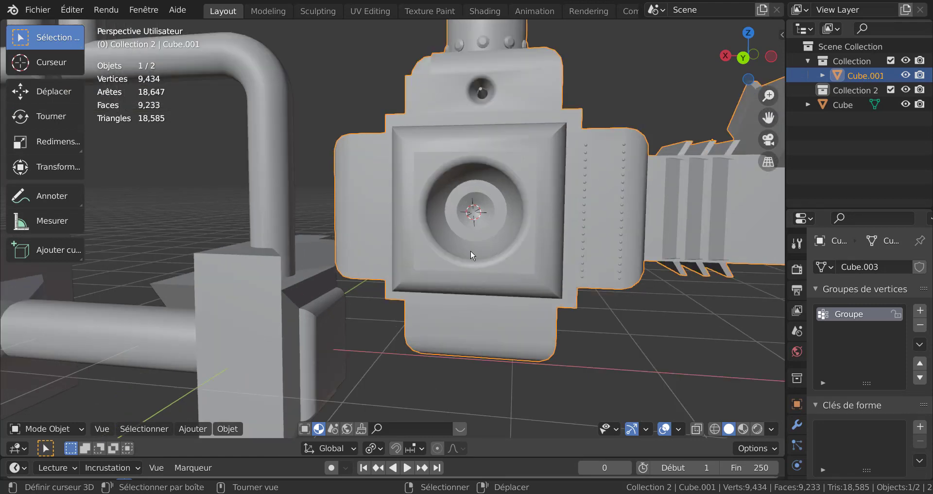
Add the ring of faces framing the recess to the selection, flatten them all with LoopTools Flatten and check the shading in object mode
key(Tab)
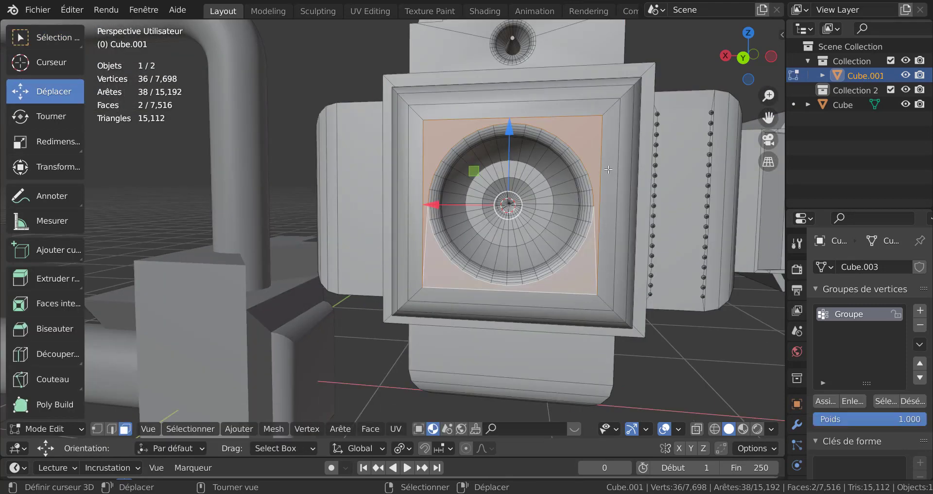
alt+shift+click(605, 112)
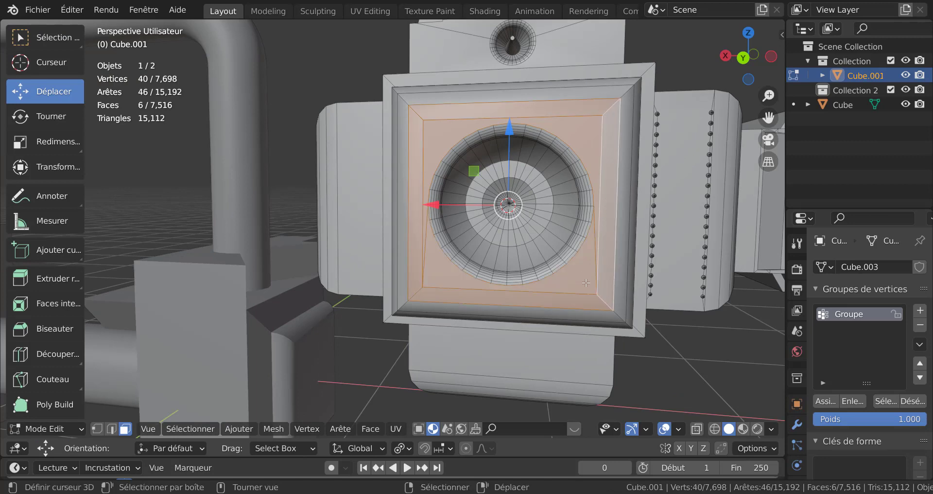
key(q)
mouse_move(538, 224)
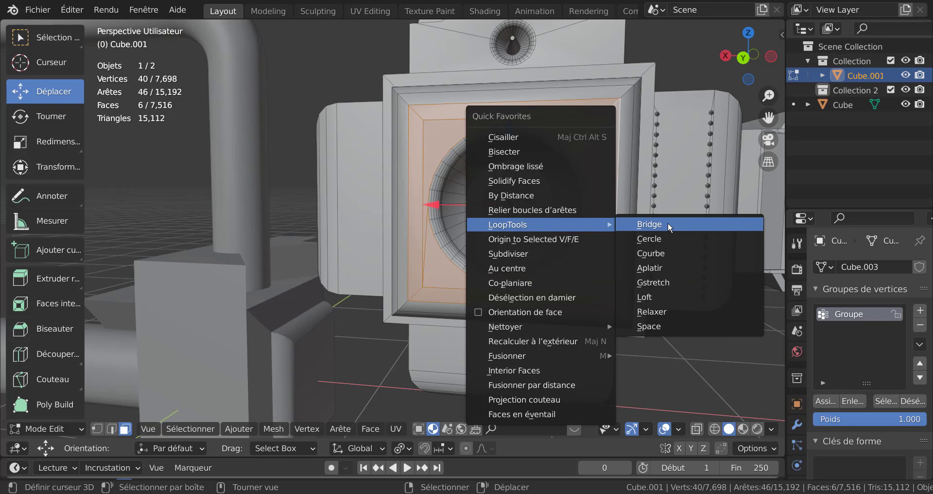
click(667, 264)
key(Tab)
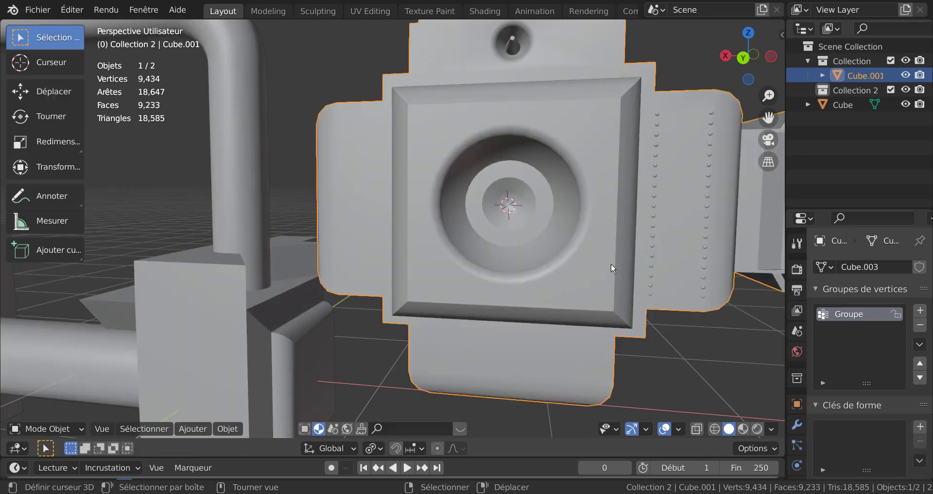
middle_drag(610, 264, 505, 287)
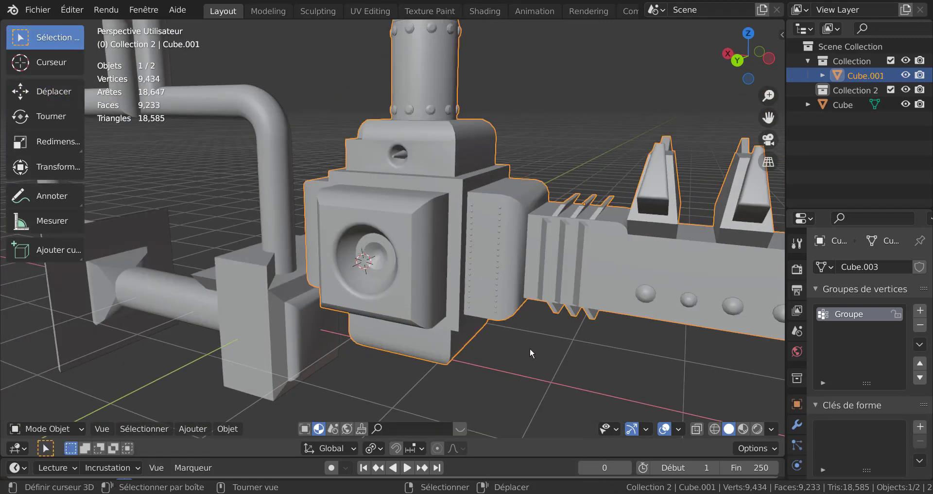
middle_drag(502, 345, 525, 333)
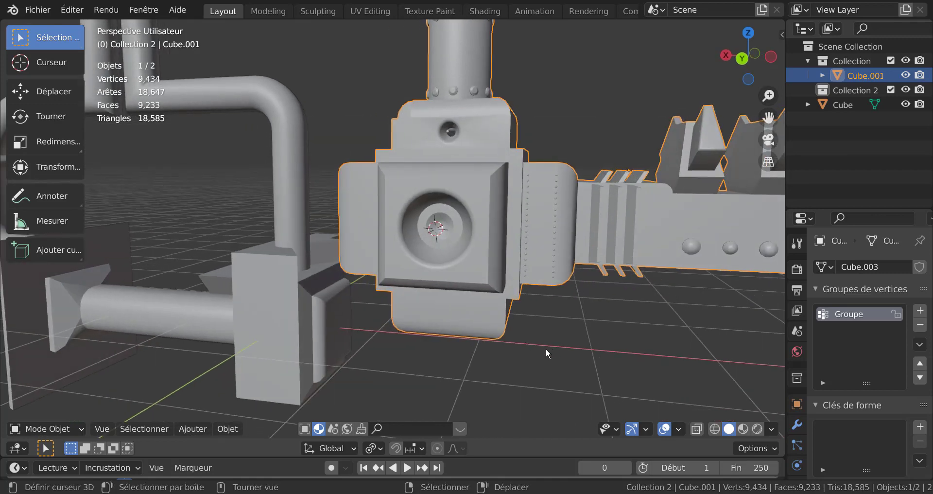
scroll(546, 348, down, 3)
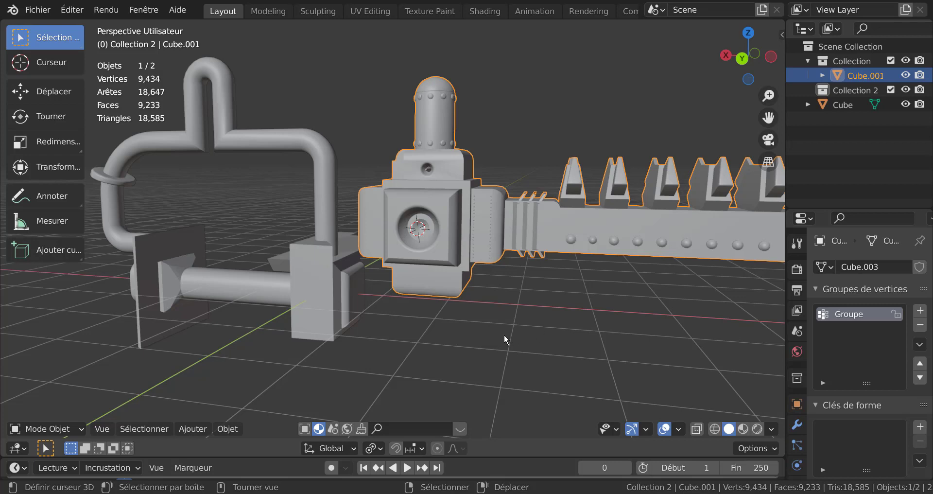
key(q)
key(q)
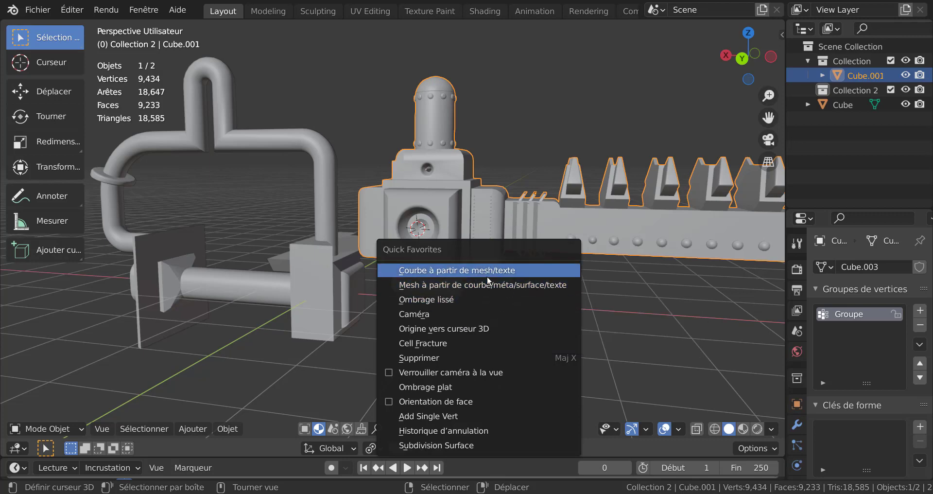
click(226, 427)
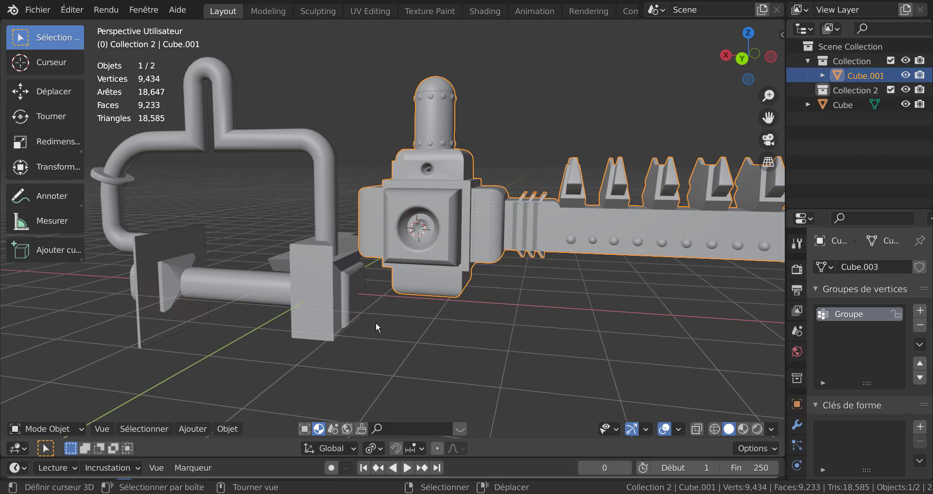
Add a Bézier circle with a 1 m radius and raise it about 2.94 m in Z above the main body
key(shift+a)
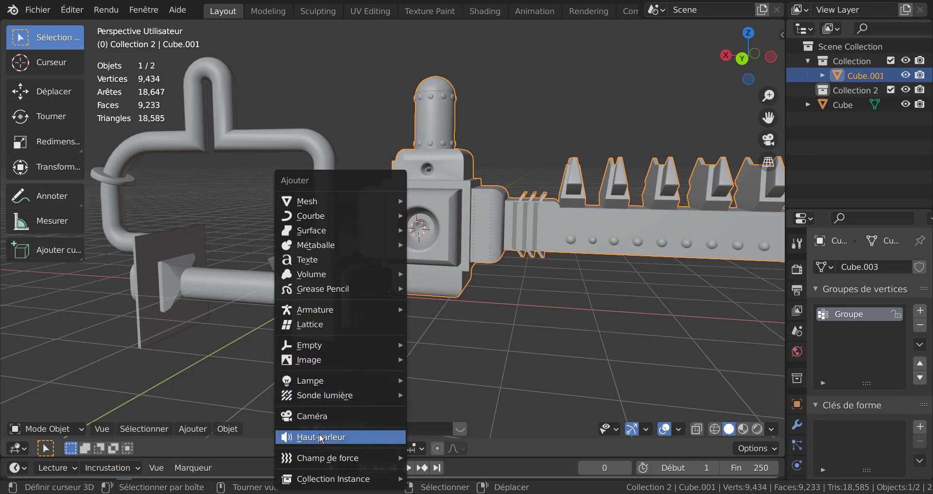
mouse_move(314, 220)
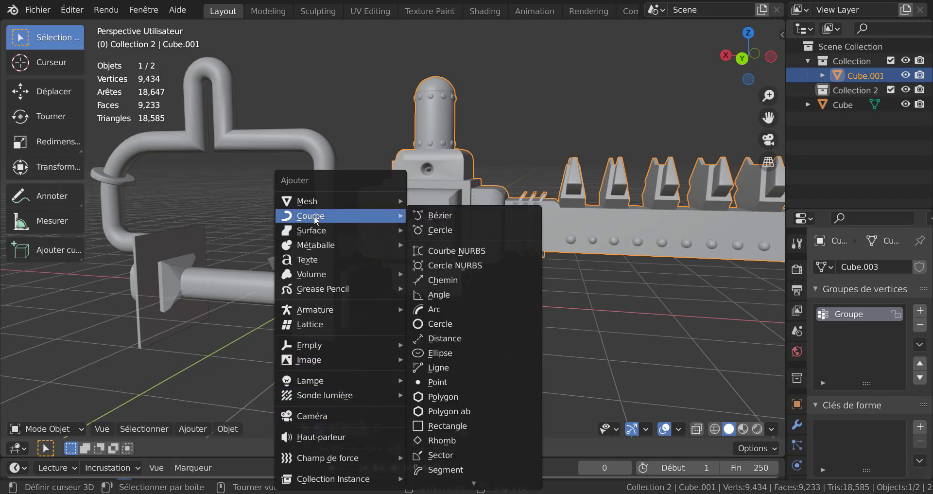
click(442, 228)
scroll(527, 278, down, 3)
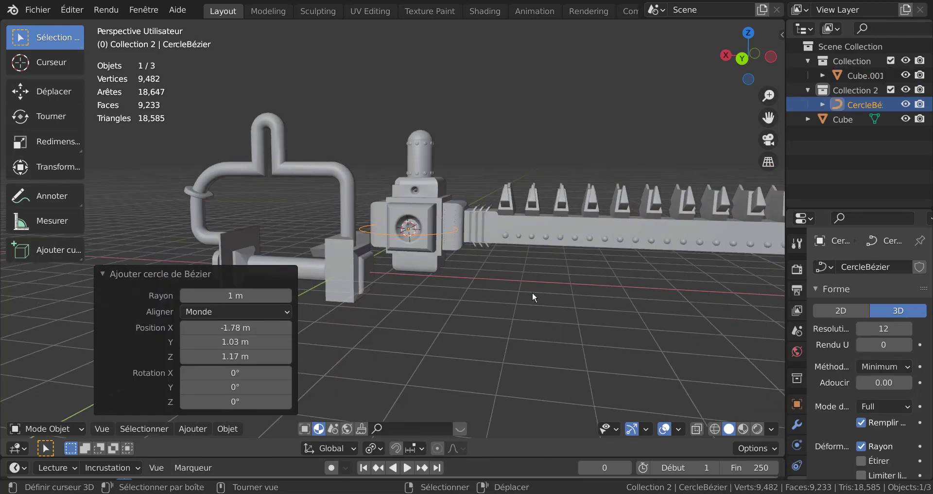
key(g)
key(z)
click(515, 144)
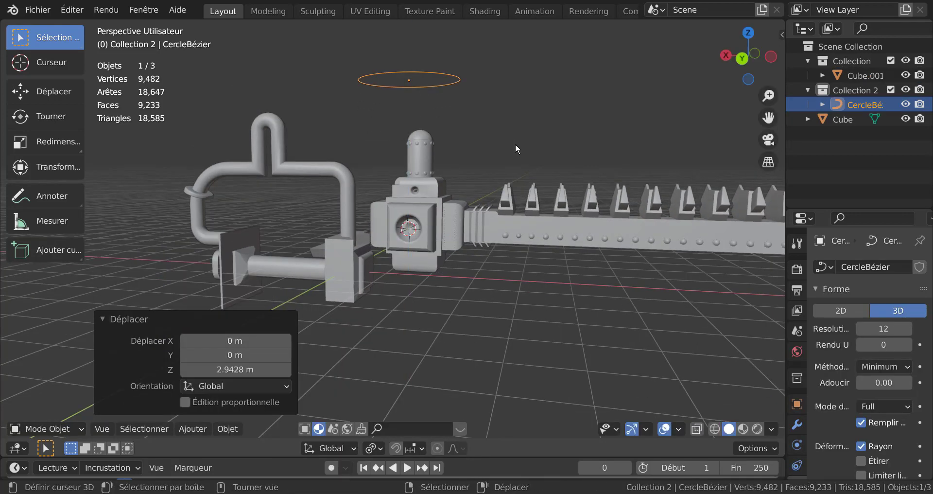
Check the Bézier circle's control points in edit mode and convert the curve to a mesh
key(Tab)
middle_drag(515, 144, 501, 218)
scroll(496, 203, up, 2)
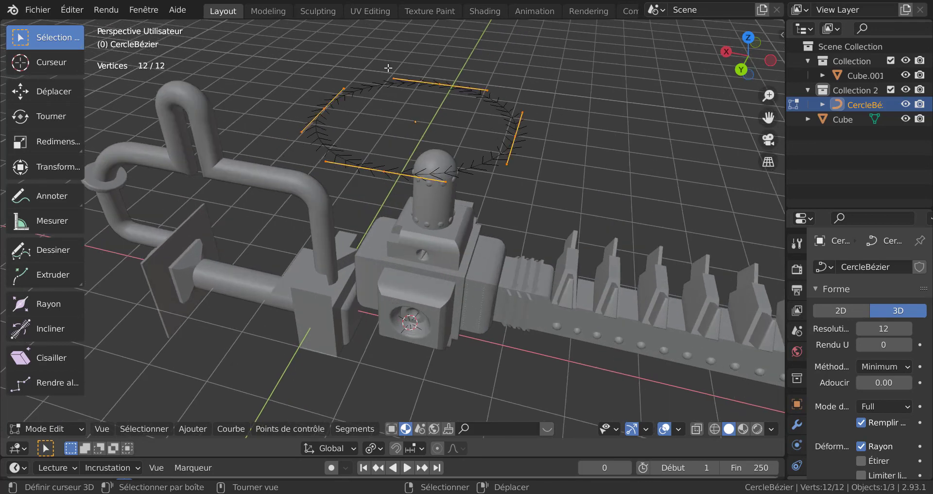
key(Tab)
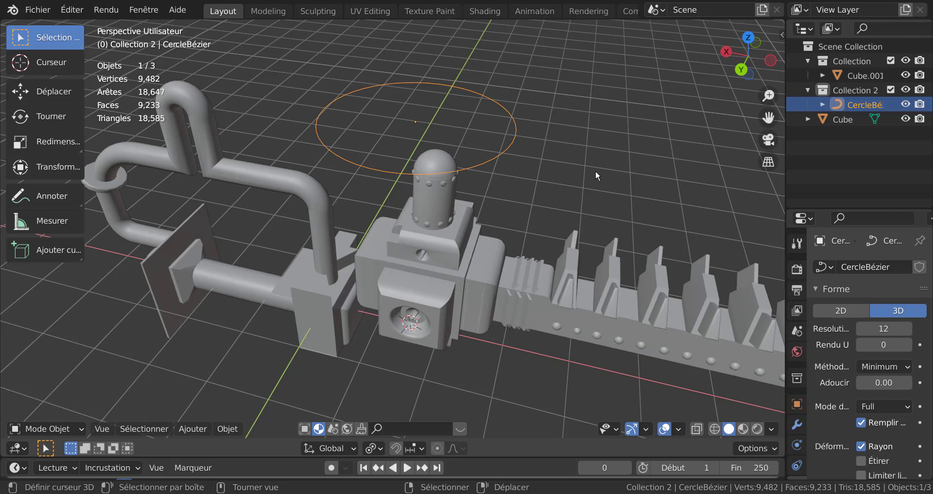
key(q)
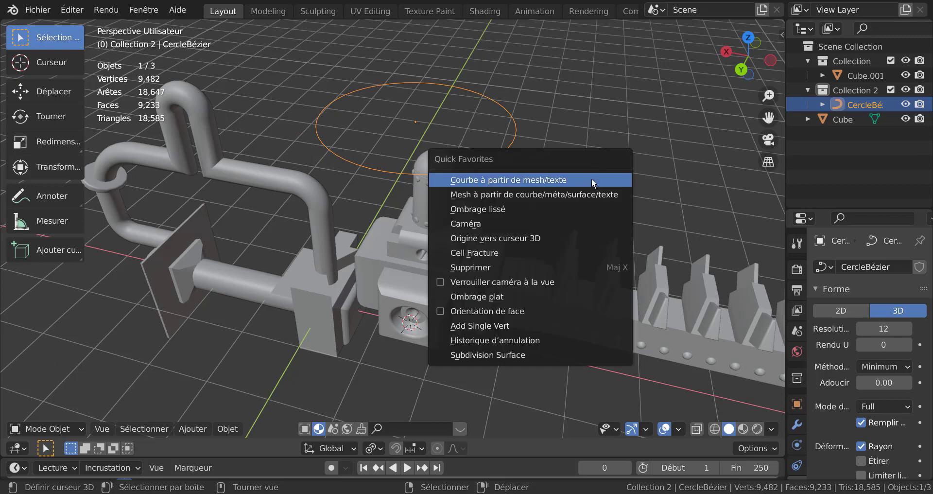
click(521, 193)
Inspect the converted circle's vertices with all of them selected, and view it above the assembly in object mode
key(Tab)
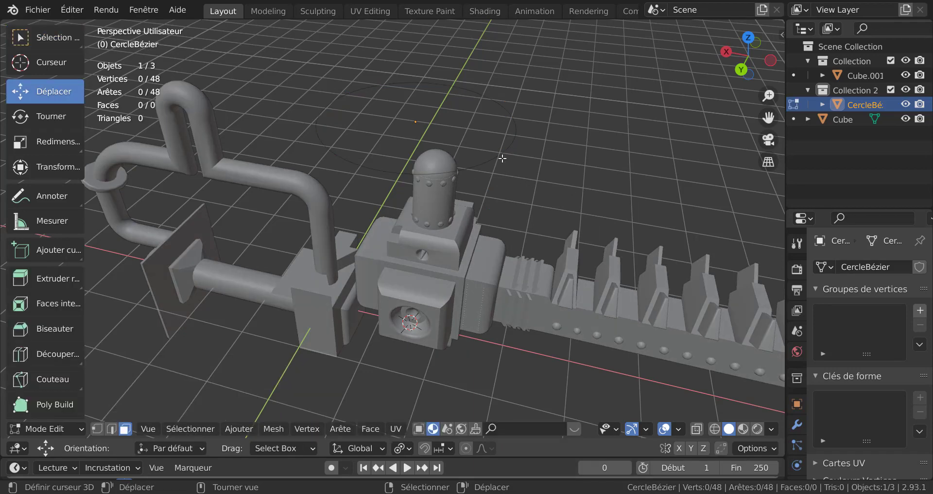
key(1)
key(a)
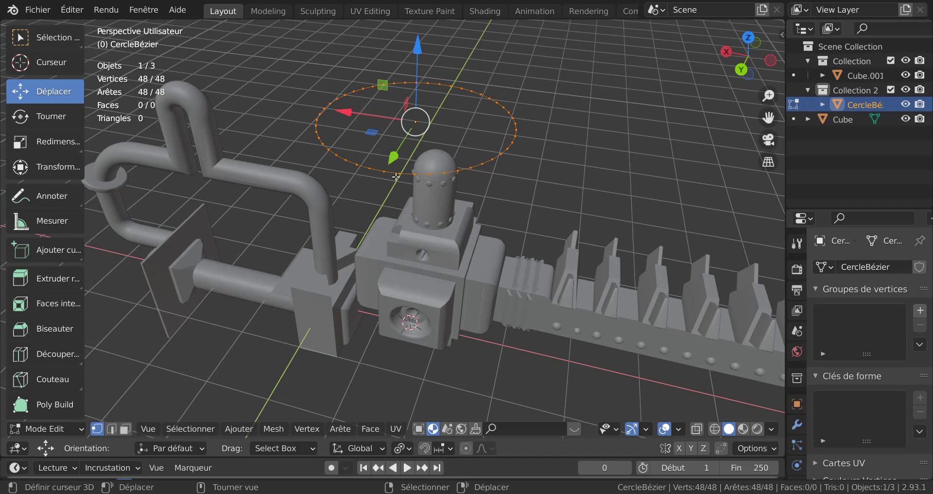
mouse_move(555, 167)
middle_down()
mouse_move(578, 150)
mouse_move(544, 170)
middle_up()
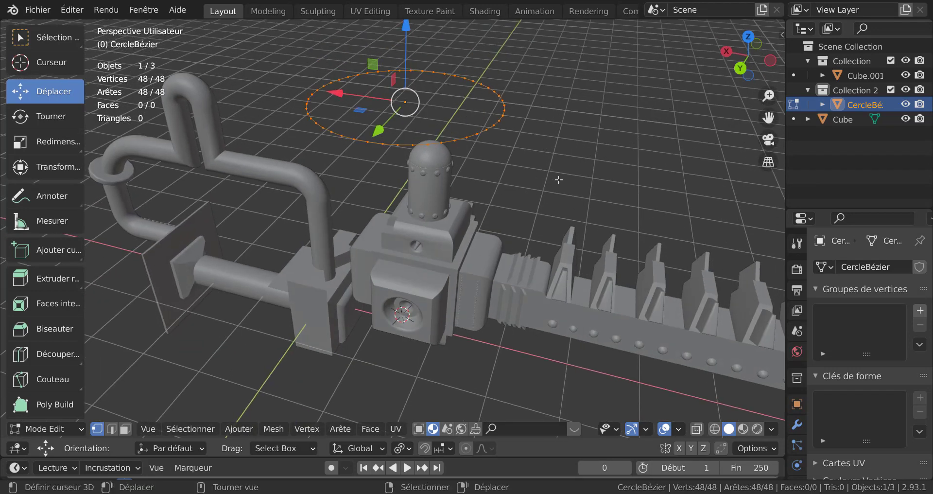
key(q)
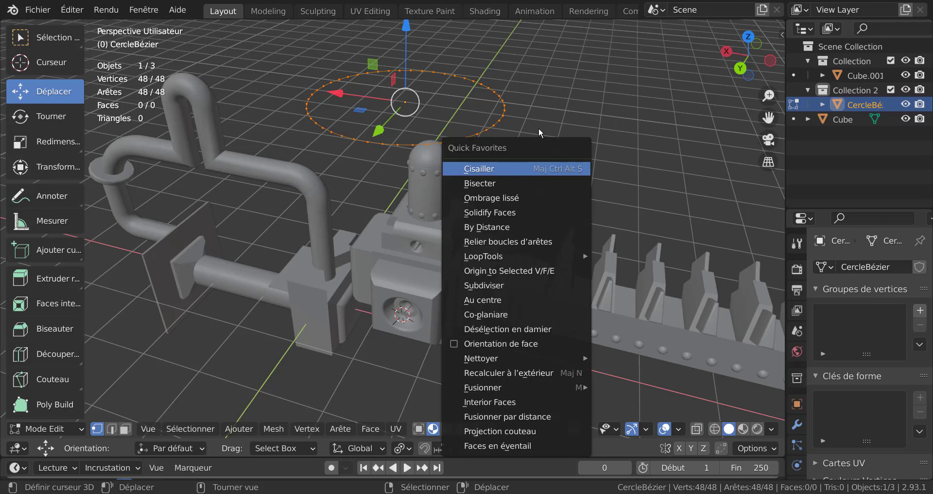
key(Escape)
scroll(571, 151, down, 2)
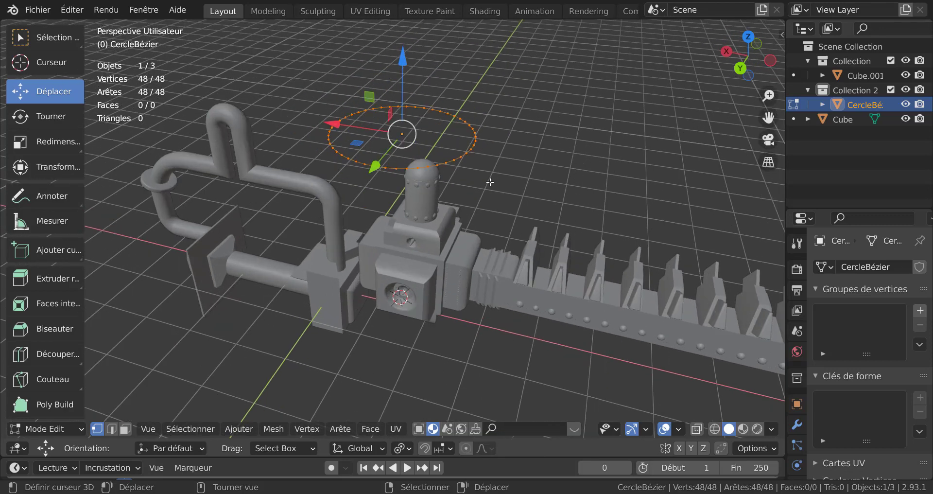
key(Tab)
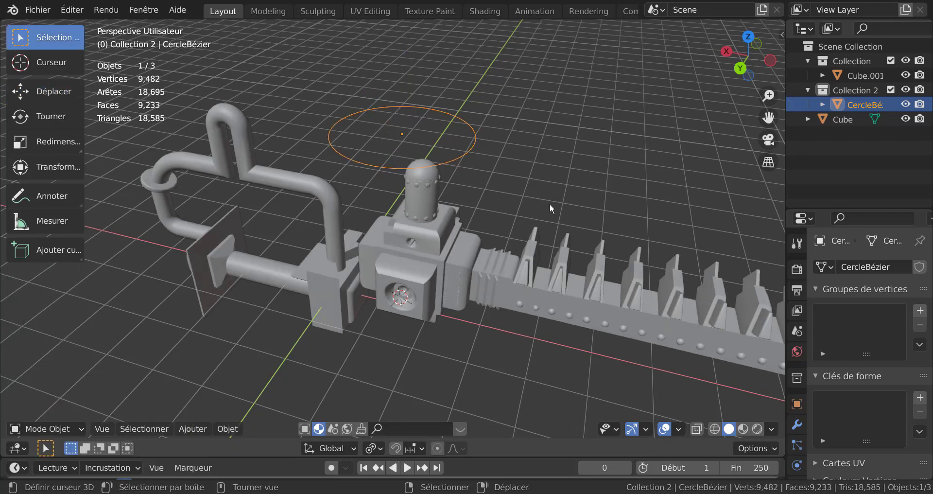
middle_drag(549, 203, 565, 176)
scroll(566, 175, up, 3)
middle_drag(561, 218, 515, 192)
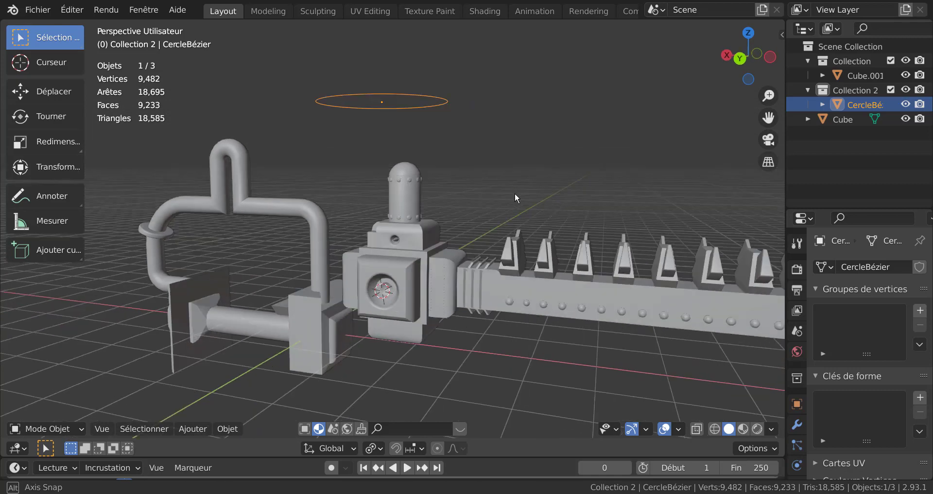
Delete the converted Bézier circle floating above the assembly
scroll(457, 194, up, 5)
scroll(459, 193, down, 3)
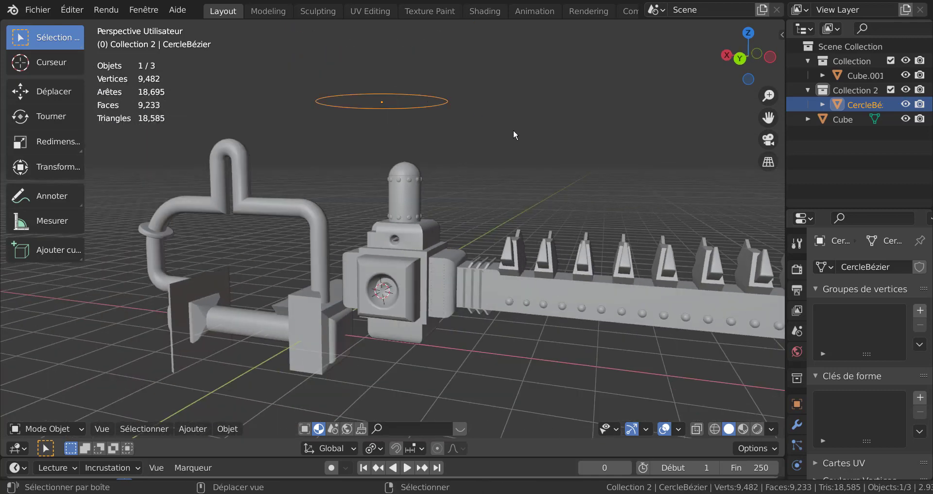
middle_drag(512, 136, 462, 169)
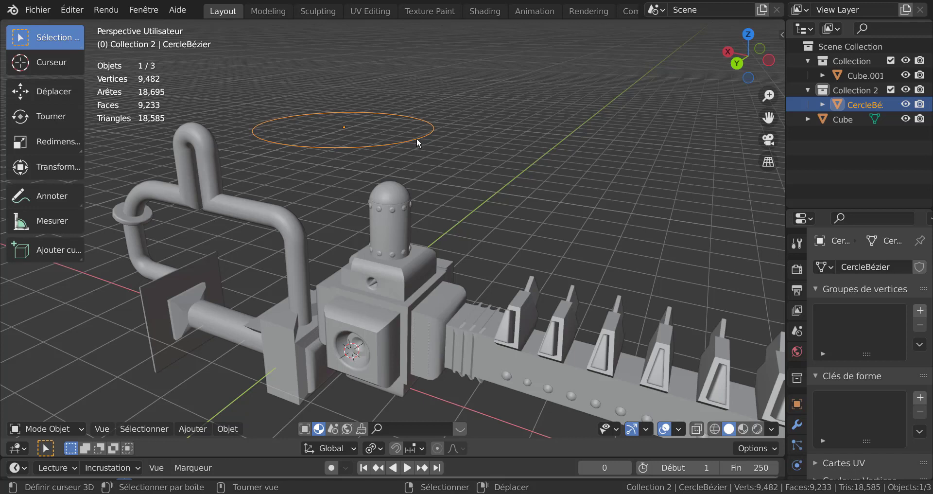
key(x)
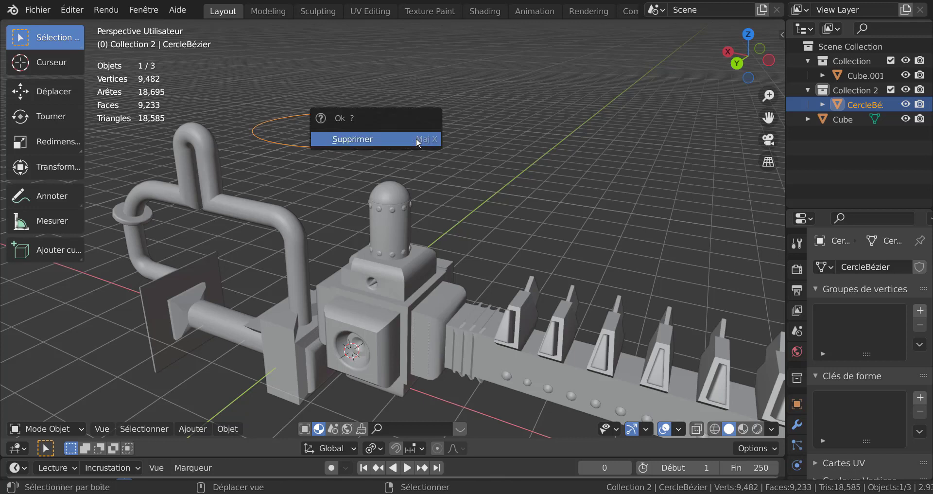
click(416, 138)
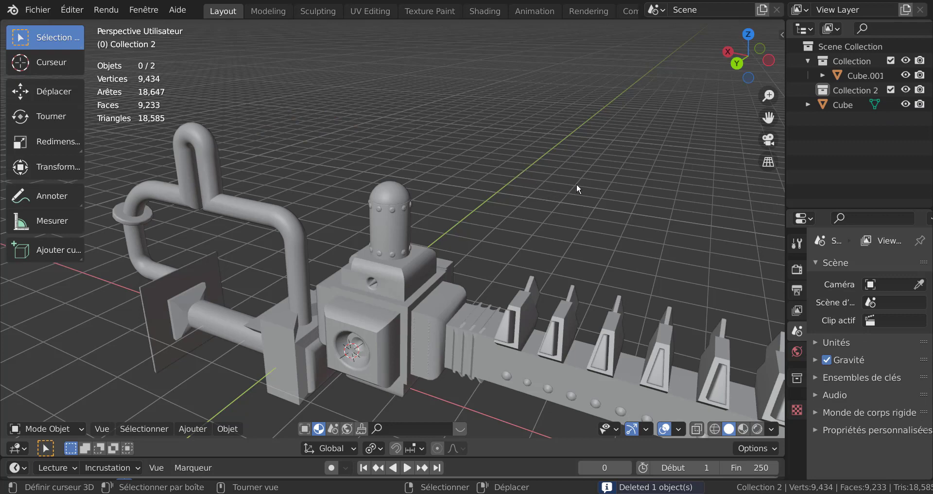
Examine the riveted cylinder, the main body's recess and the handle side of the model up close and from another angle
middle_drag(542, 185, 529, 158)
scroll(523, 165, up, 2)
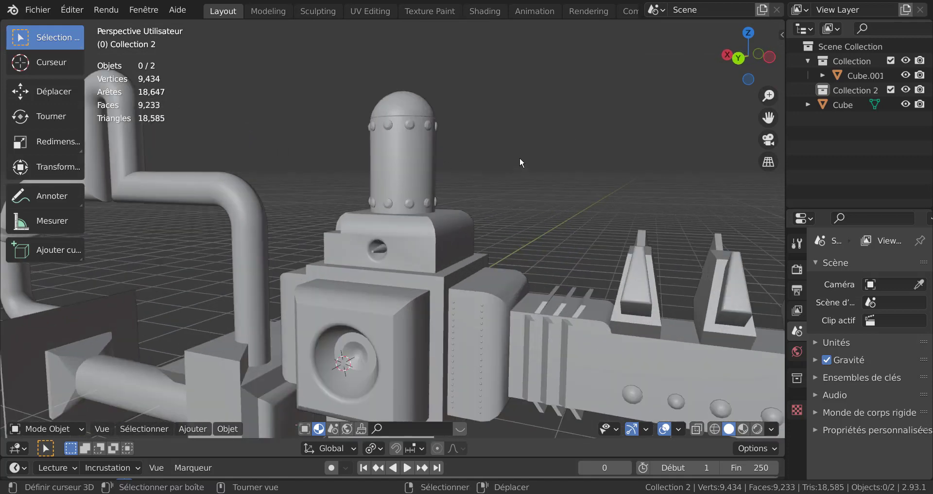
scroll(520, 157, up, 3)
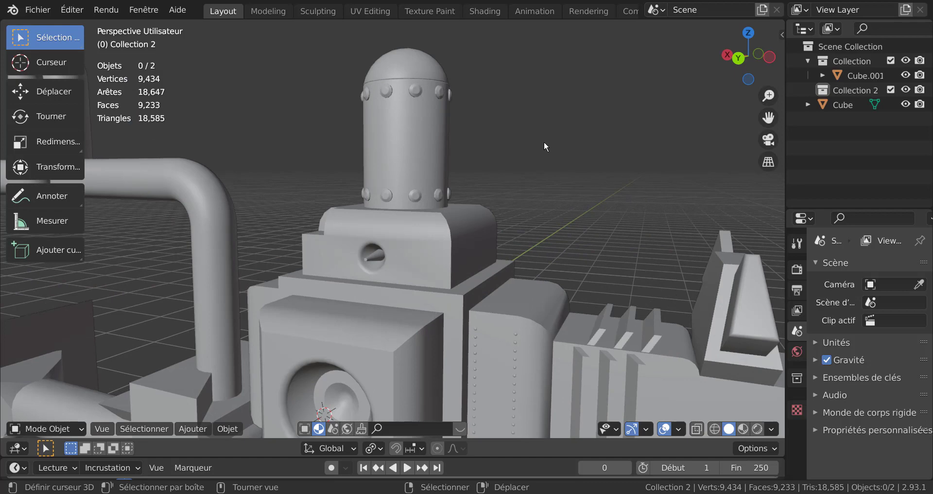
scroll(544, 139, down, 4)
middle_drag(535, 132, 515, 158)
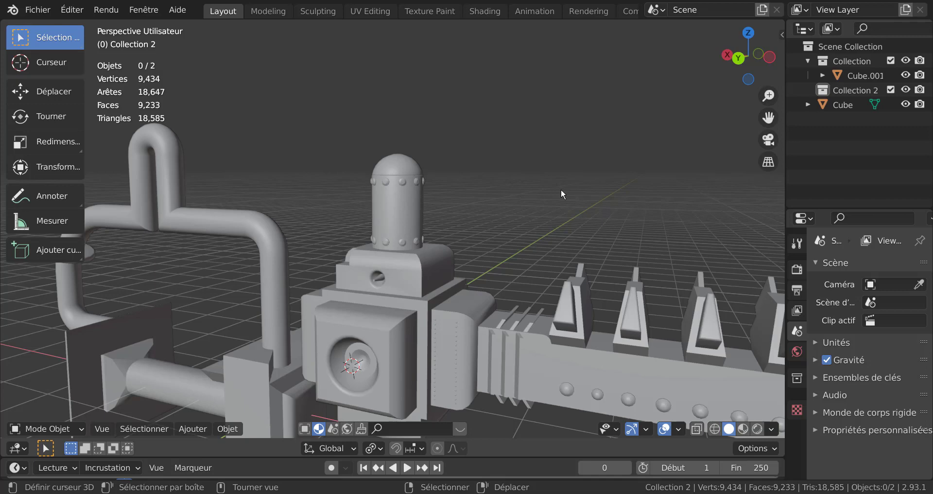
scroll(563, 189, down, 2)
middle_drag(492, 175, 762, 248)
Look through the scene's render settings and the render engine choices, with the whole assembly in view
click(797, 244)
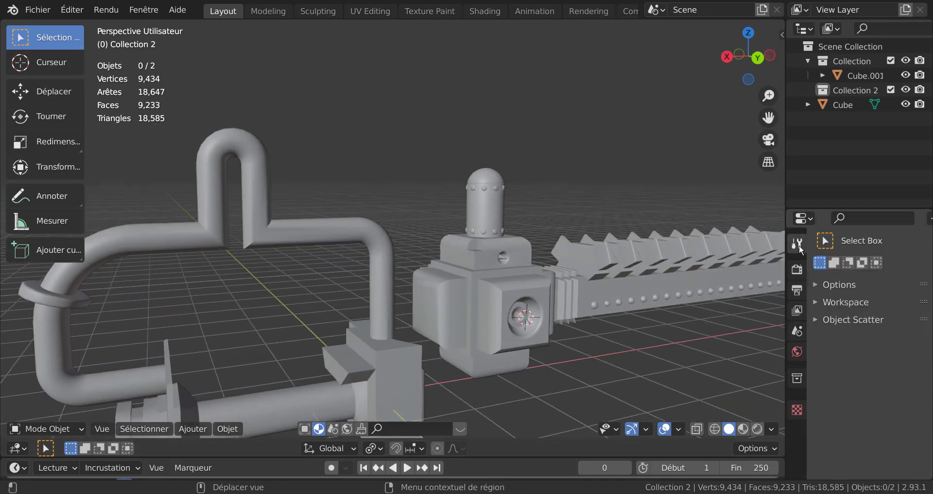
click(797, 271)
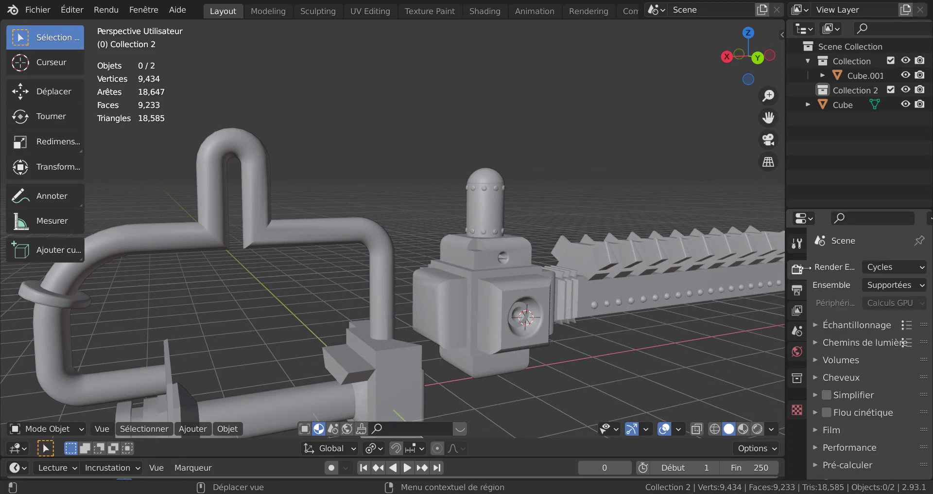
click(892, 266)
scroll(603, 304, down, 5)
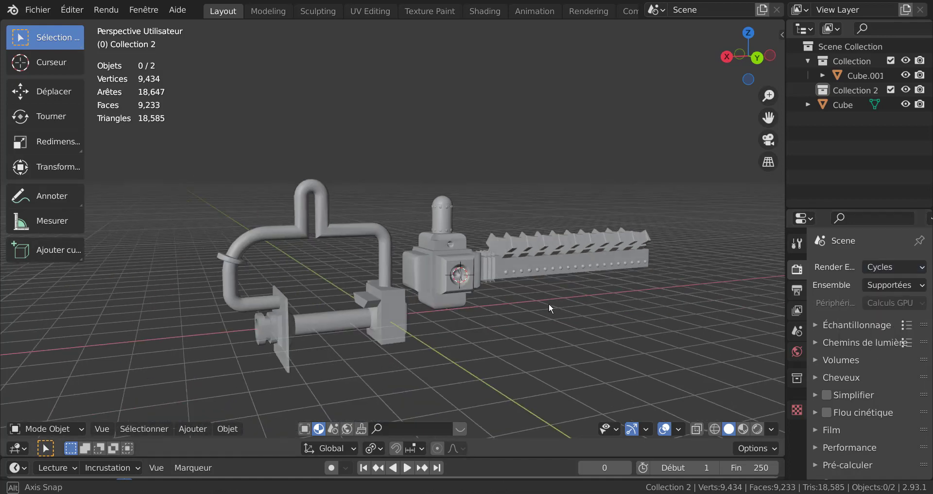
middle_drag(550, 305, 603, 302)
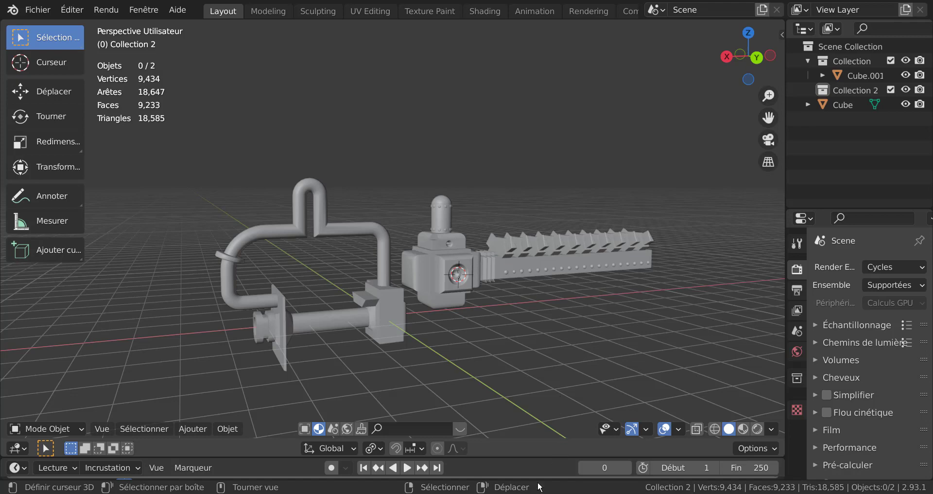
Switch to Chrome to view the Google results for "svm6 booleen", and return to Blender
mouse_move(537, 492)
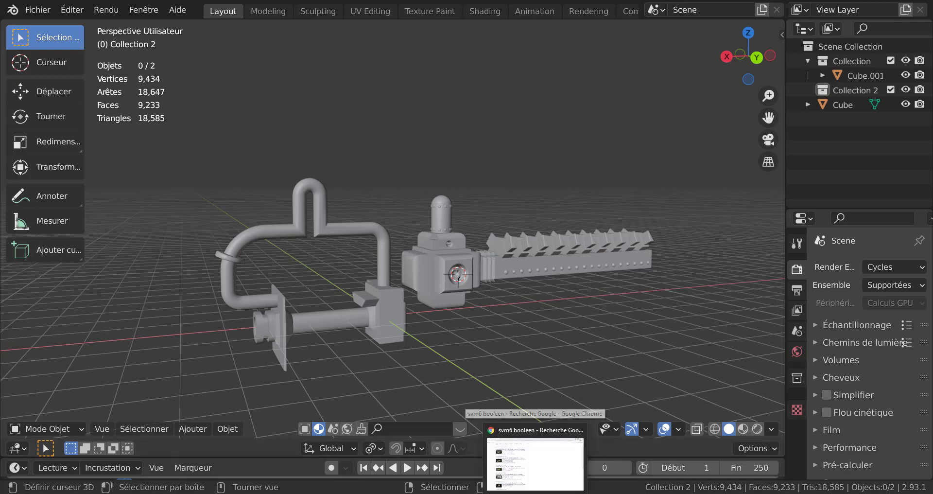
click(537, 491)
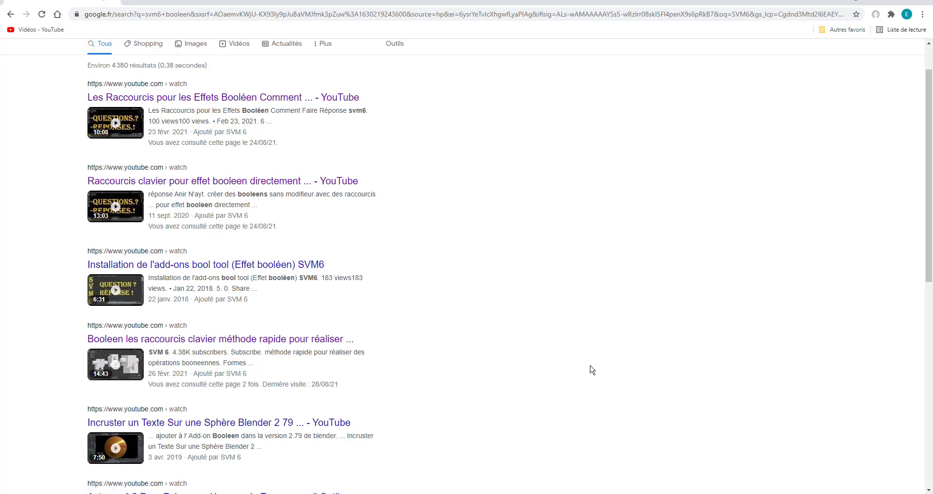
click(514, 486)
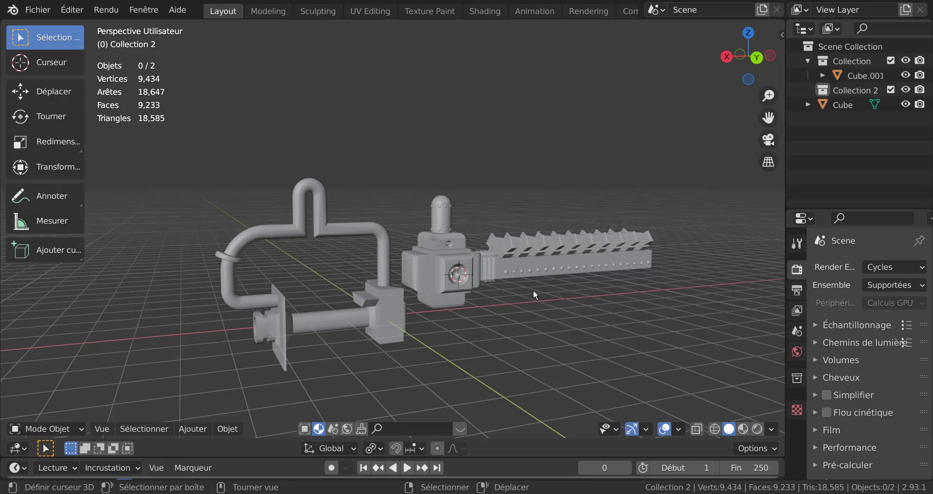
Inspect the domed cylinder and its mounting block closely, and review the complete assembly from the handle side
scroll(541, 291, up, 1)
middle_drag(530, 274, 451, 297)
scroll(452, 291, up, 5)
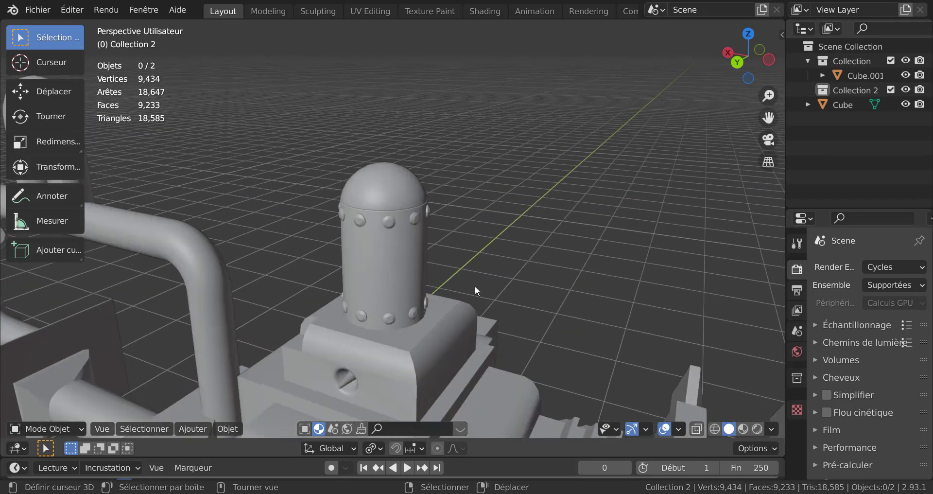
middle_drag(508, 299, 614, 281)
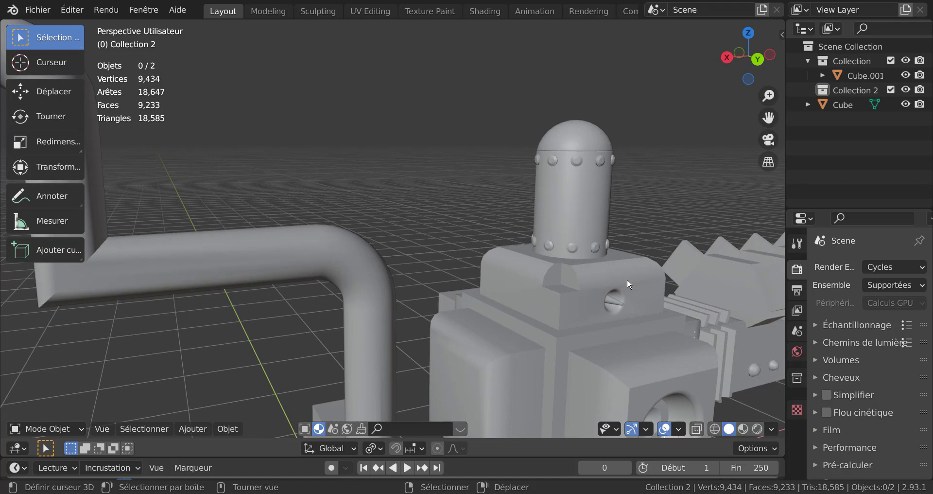
scroll(619, 262, down, 5)
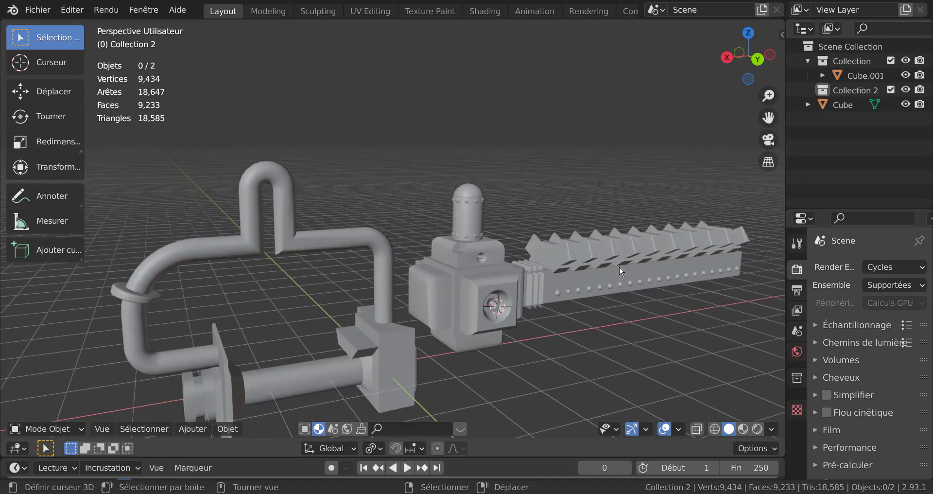
middle_drag(616, 284, 586, 276)
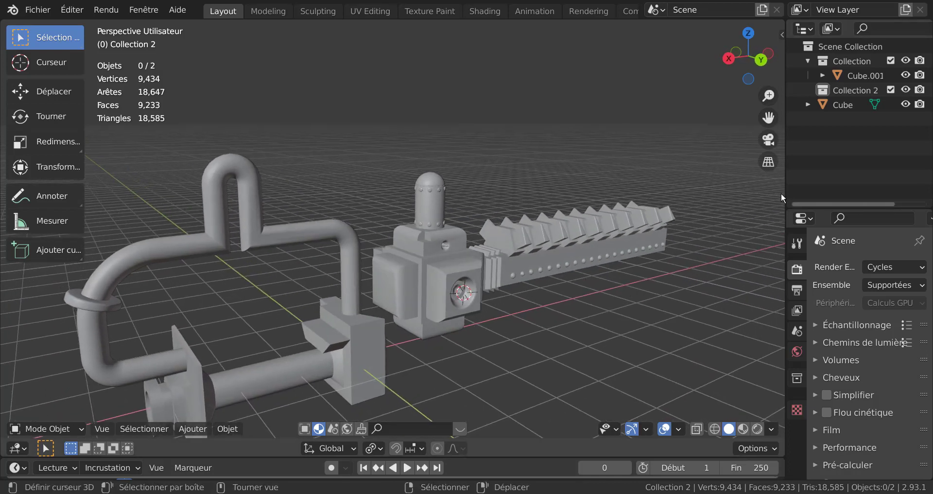
Widen the 3D viewport by narrowing the outliner and properties area, and frame the whole assembly in it
drag(785, 189, 870, 186)
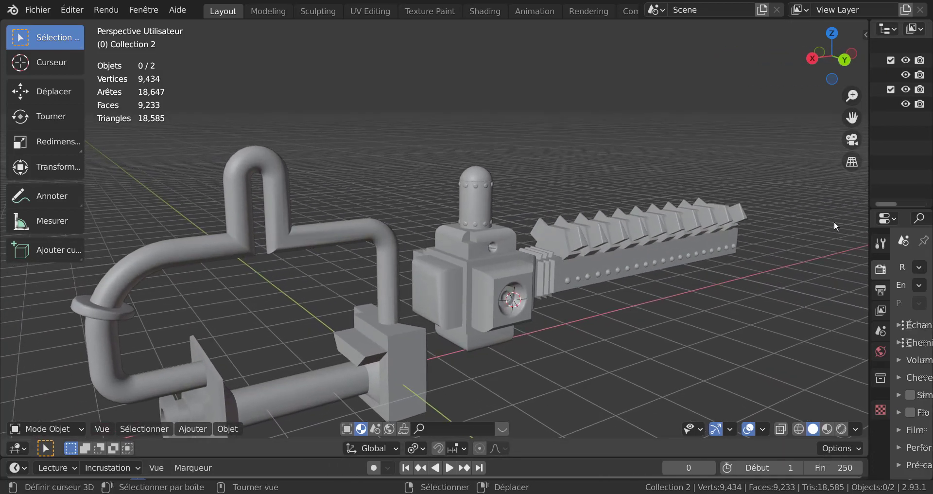
shift+middle_drag(761, 281, 771, 241)
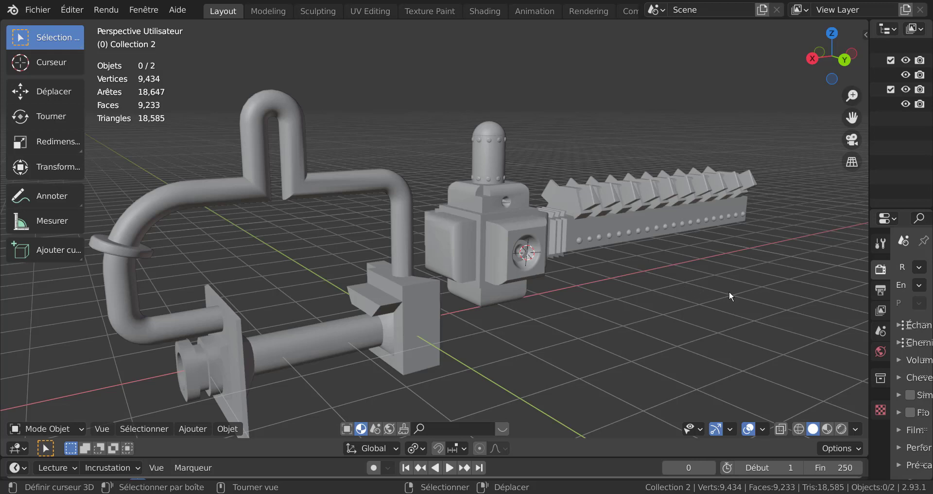
drag(869, 190, 891, 189)
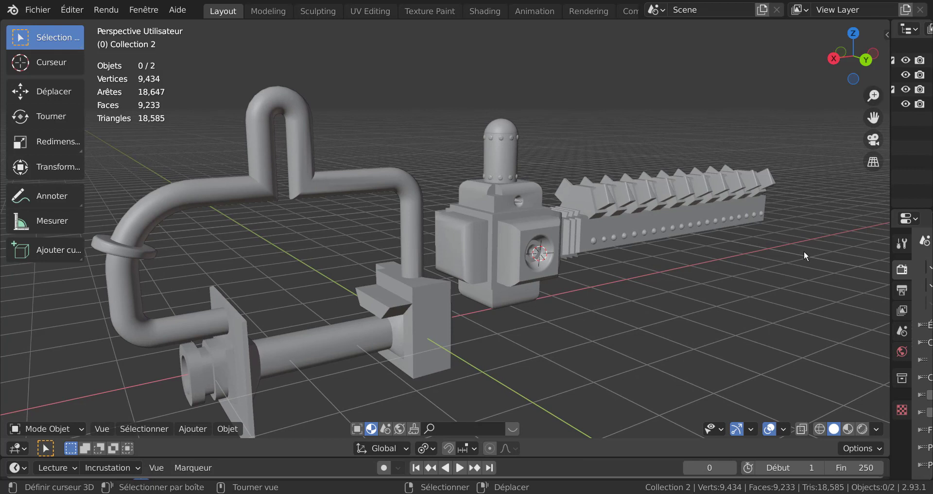